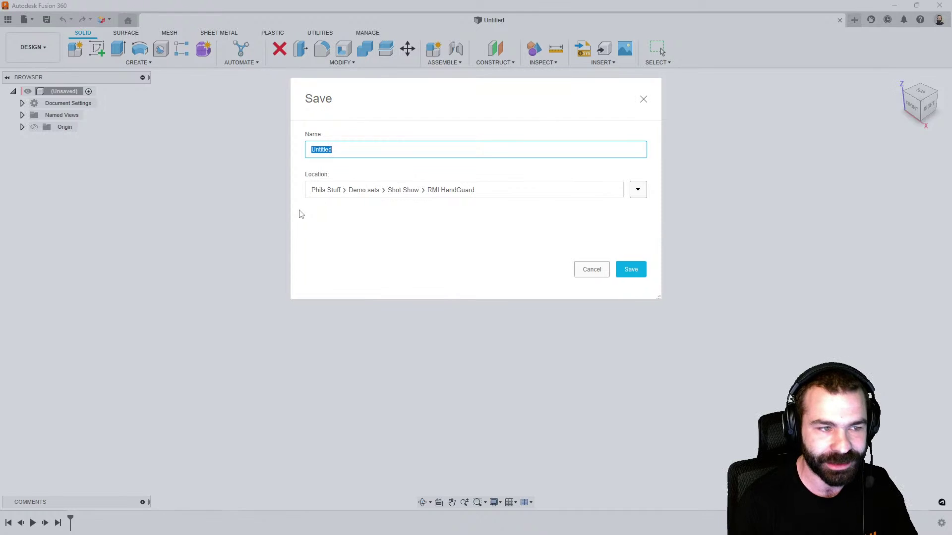
Save the new design as "Shot Show Handguard" in the RMI HandGuard folder
type("Shot Show Handguard")
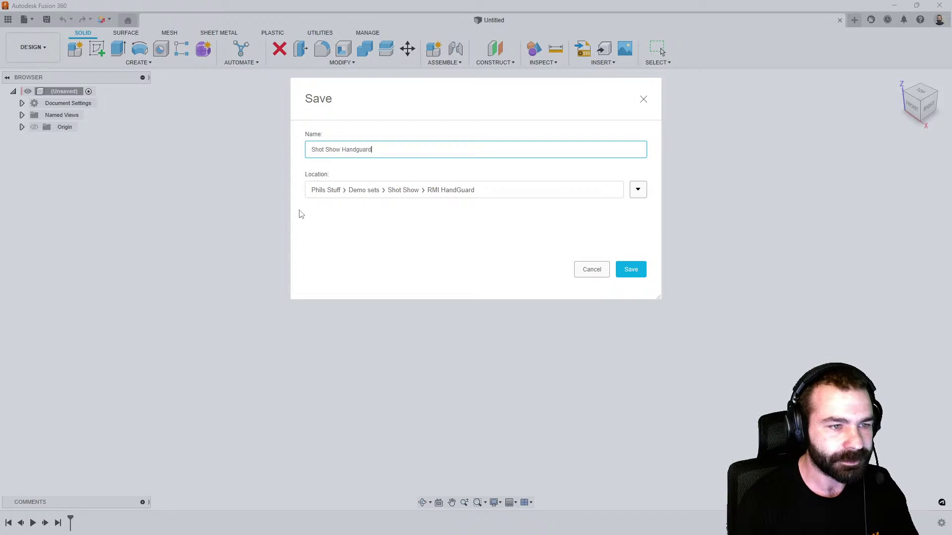
key("Return")
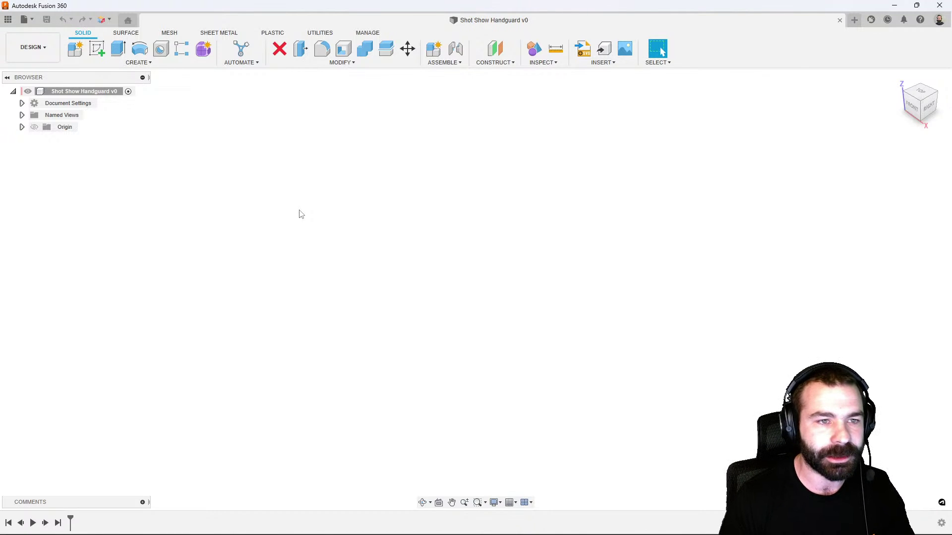
Insert the Handgaurd Phot image from the computer's desktop as a canvas on the horizontal XY origin plane
left_click(603, 63)
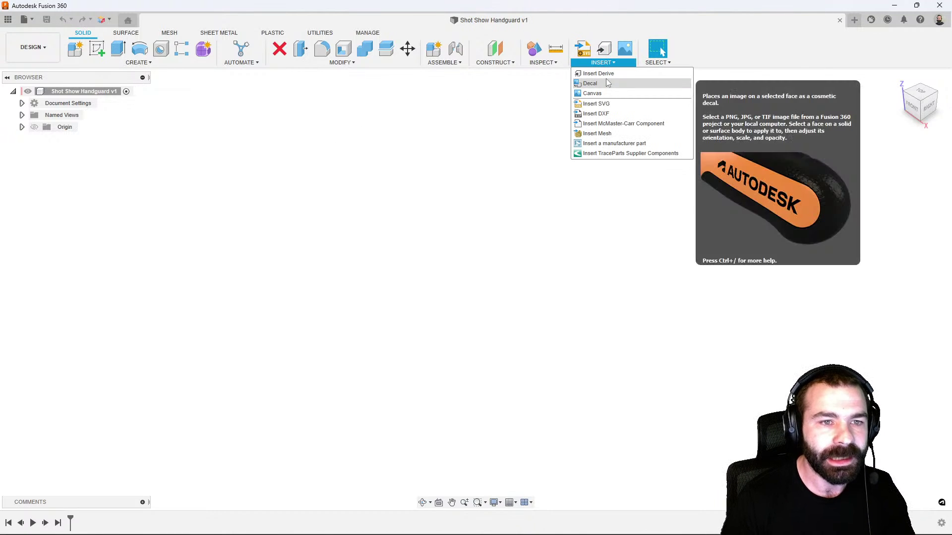
left_click(604, 94)
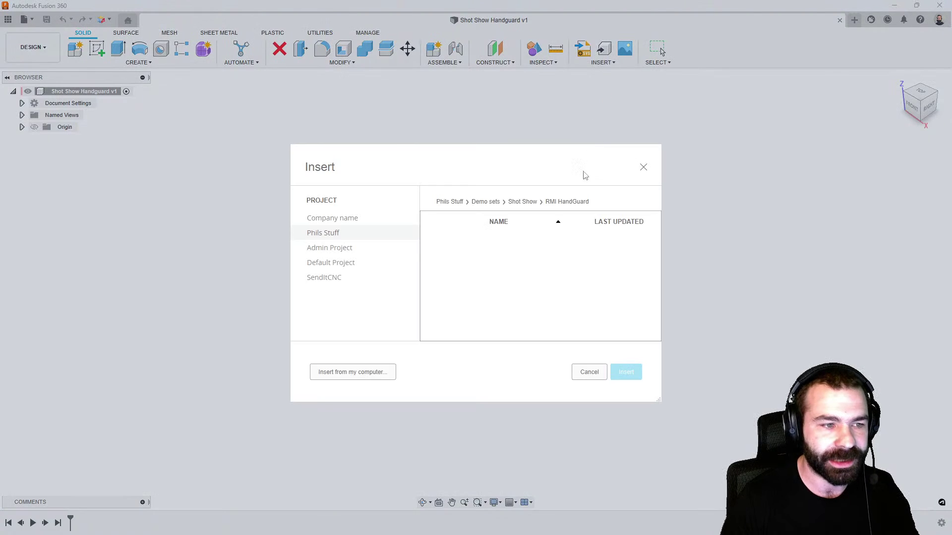
left_click(368, 373)
scroll(45, 91, "up", 3)
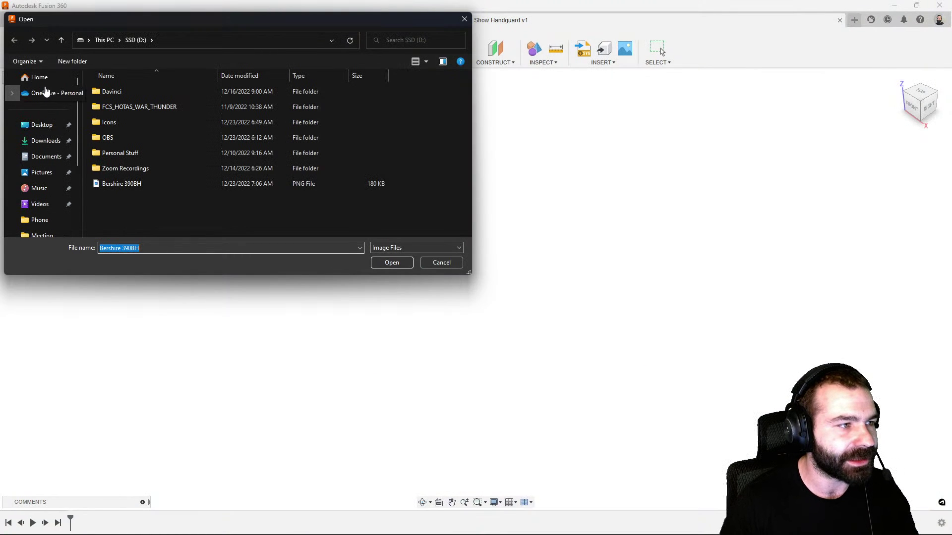
left_click(43, 125)
left_click(122, 108)
double_click(122, 108)
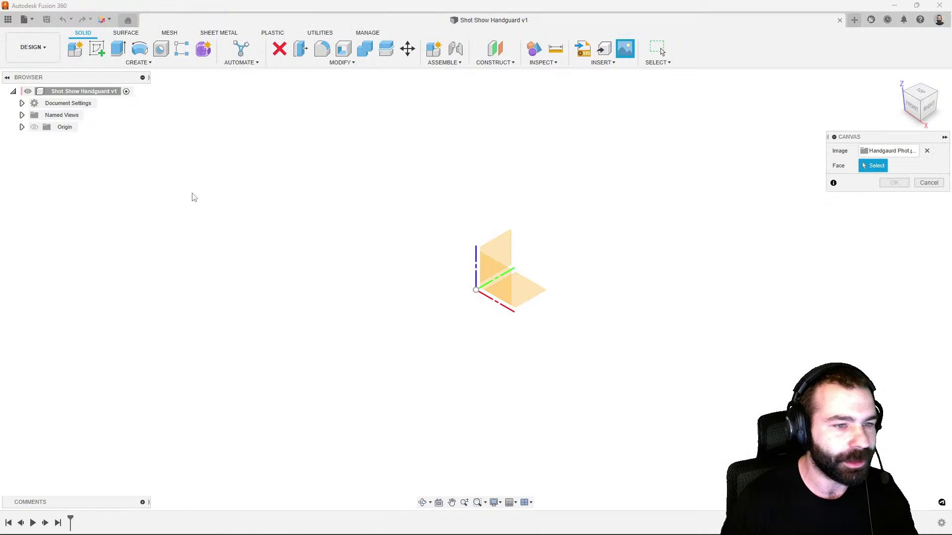
left_click(538, 297)
left_click(892, 362)
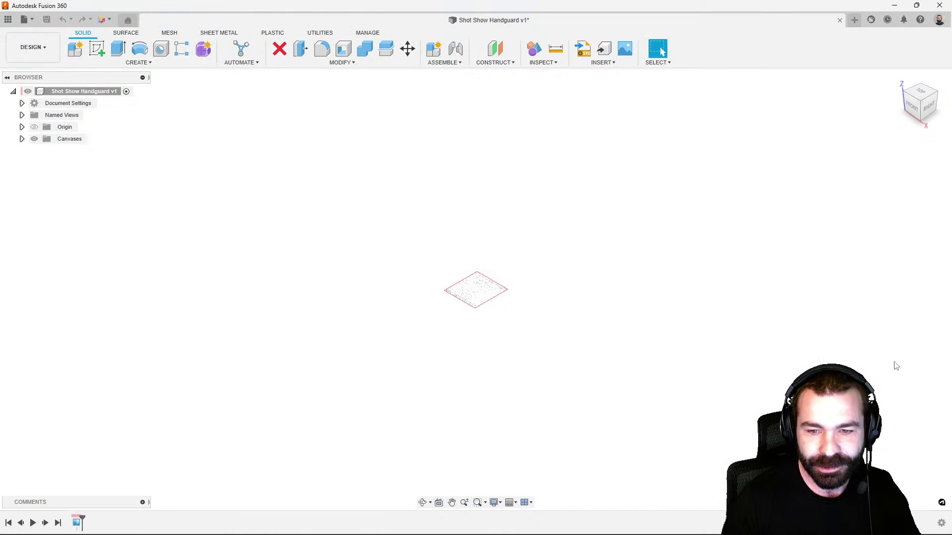
Calibrate the Handgaurd Phot canvas across the straight sides of the lower stem, using the drawing's .420 width dimension
left_click(919, 91)
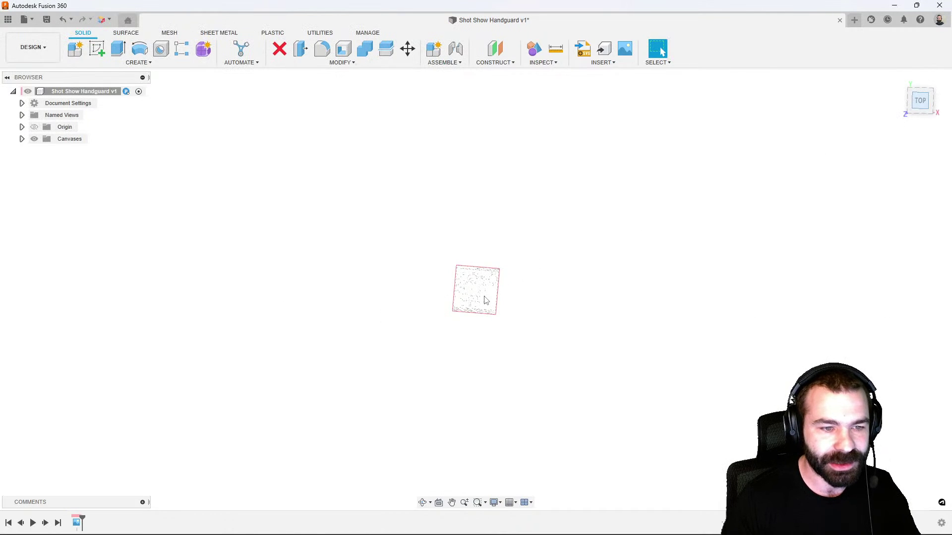
scroll(485, 301, "up", 10)
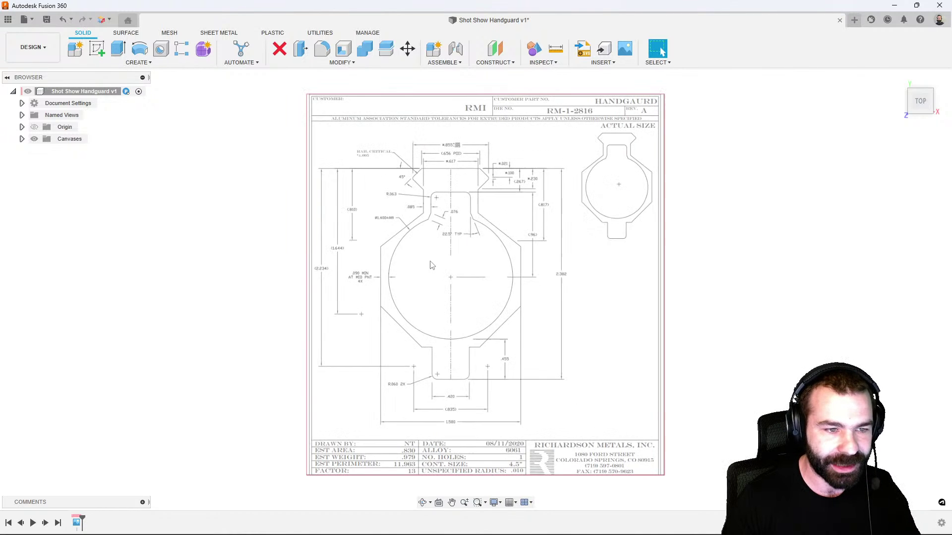
scroll(431, 265, "down", 1)
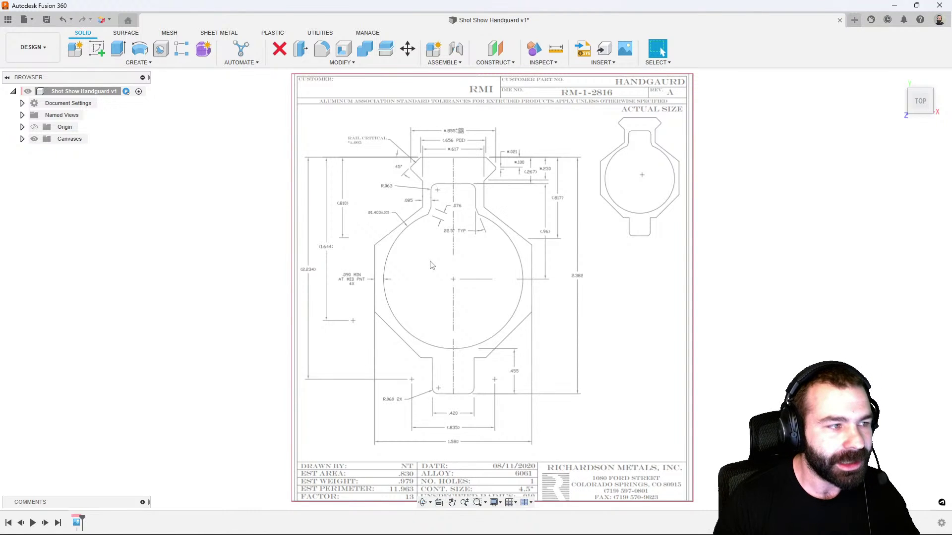
left_click(22, 139)
right_click(73, 151)
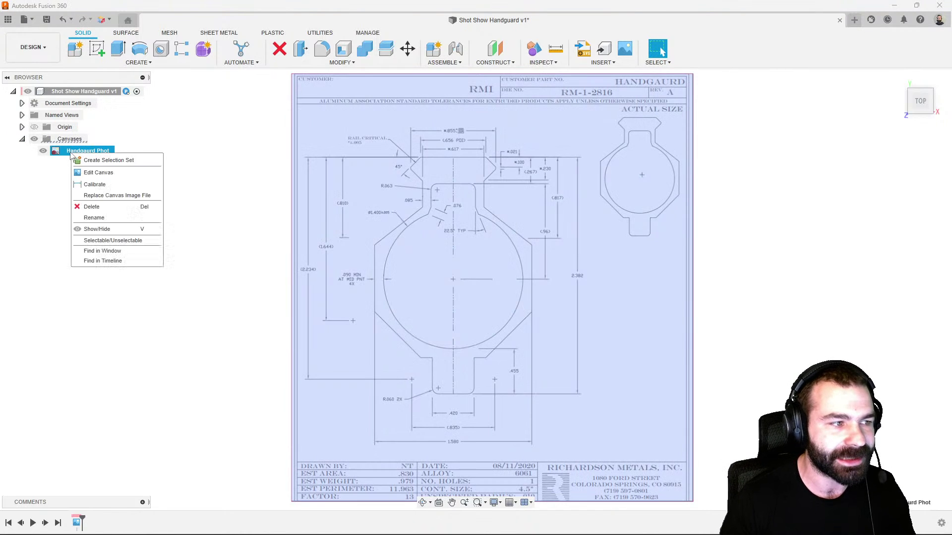
left_click(99, 183)
scroll(384, 280, "up", 3)
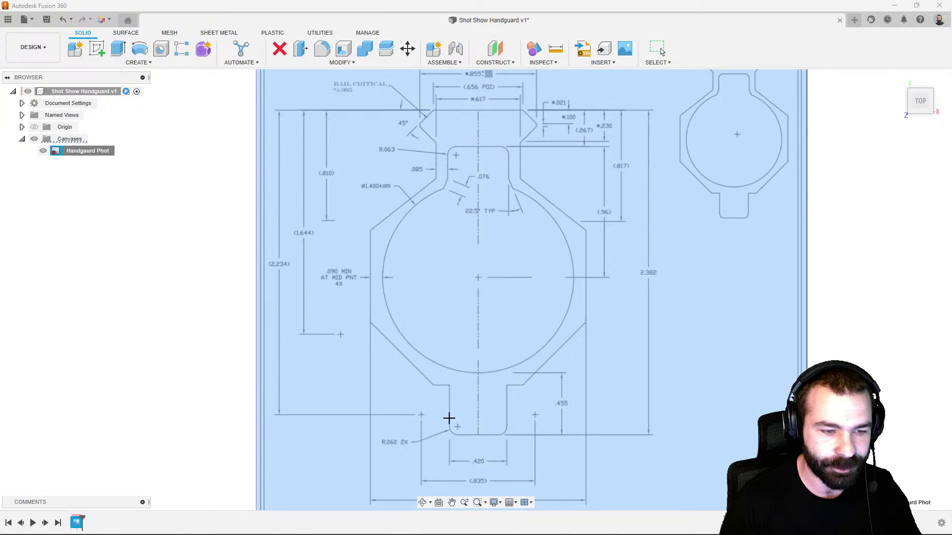
left_click(449, 422)
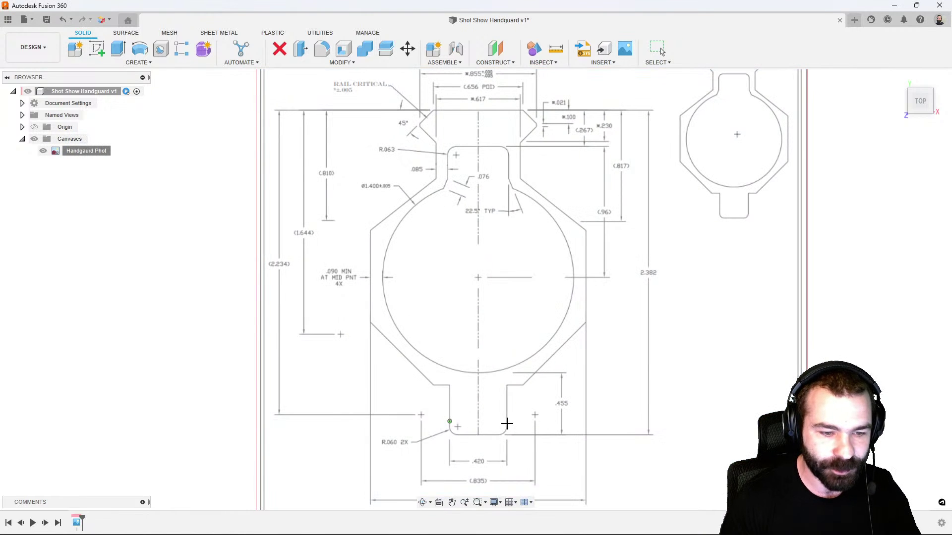
left_click(507, 425)
key("BackSpace")
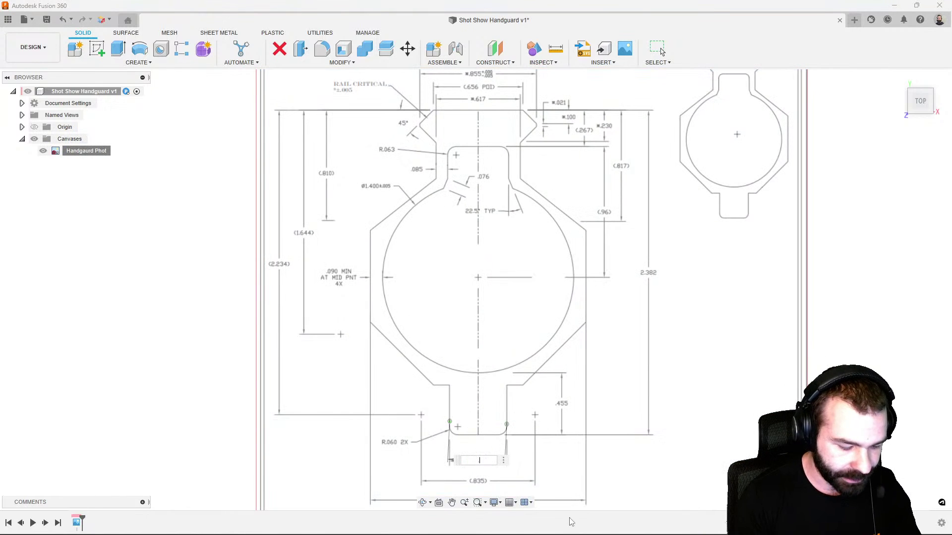
key("Return")
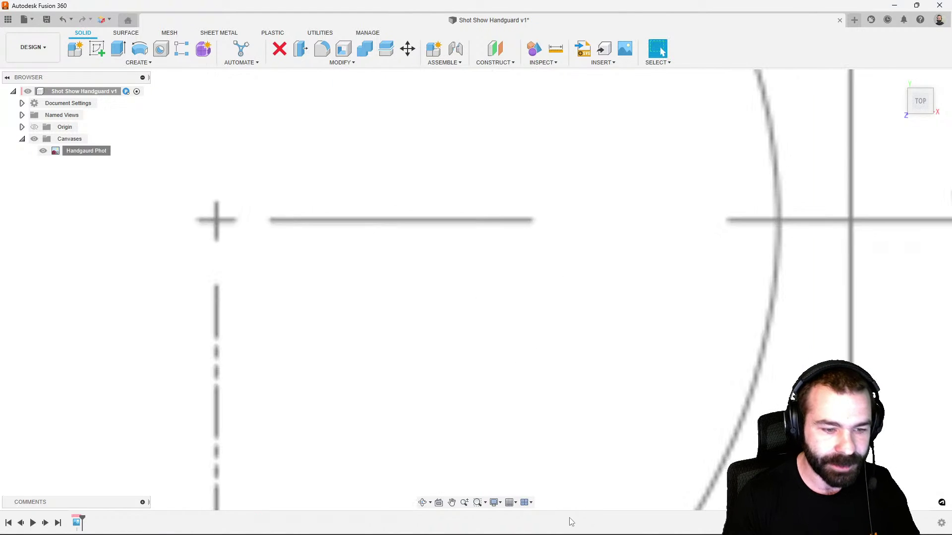
key("F6")
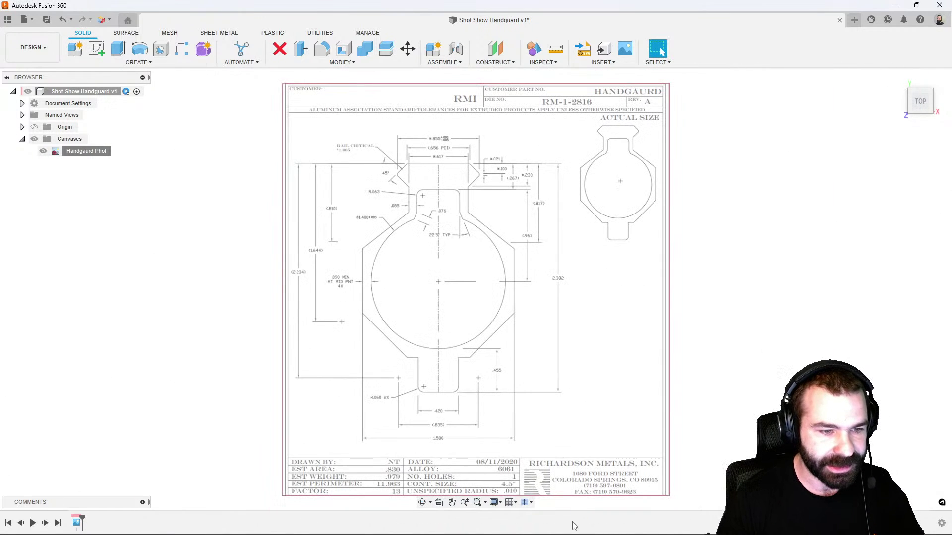
Show the origin and start a new sketch on the XY plane over the handguard drawing
left_click(34, 127)
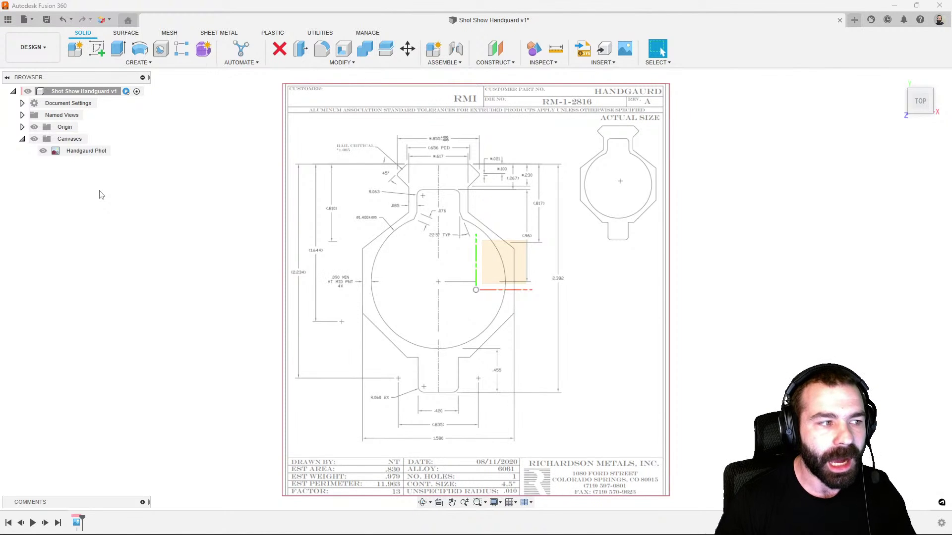
left_click(96, 48)
left_click(510, 266)
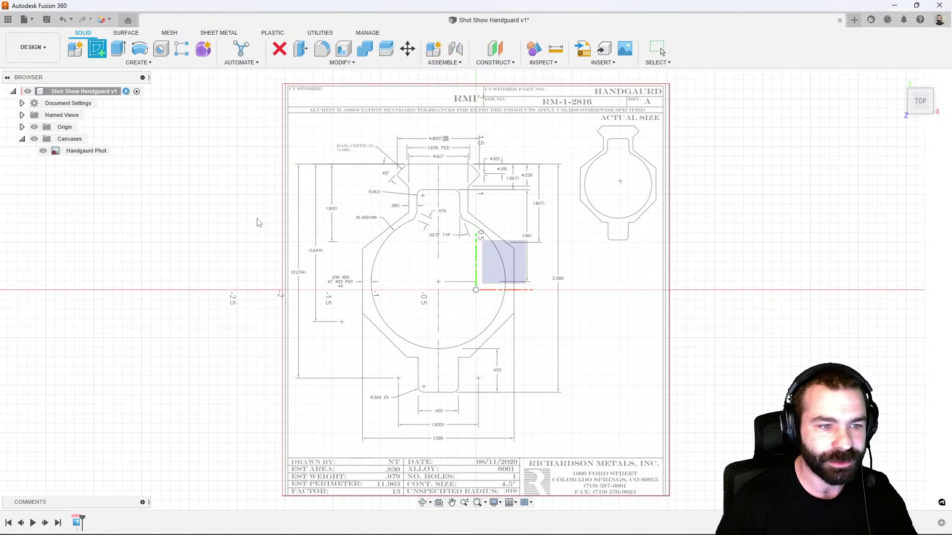
left_click(514, 267)
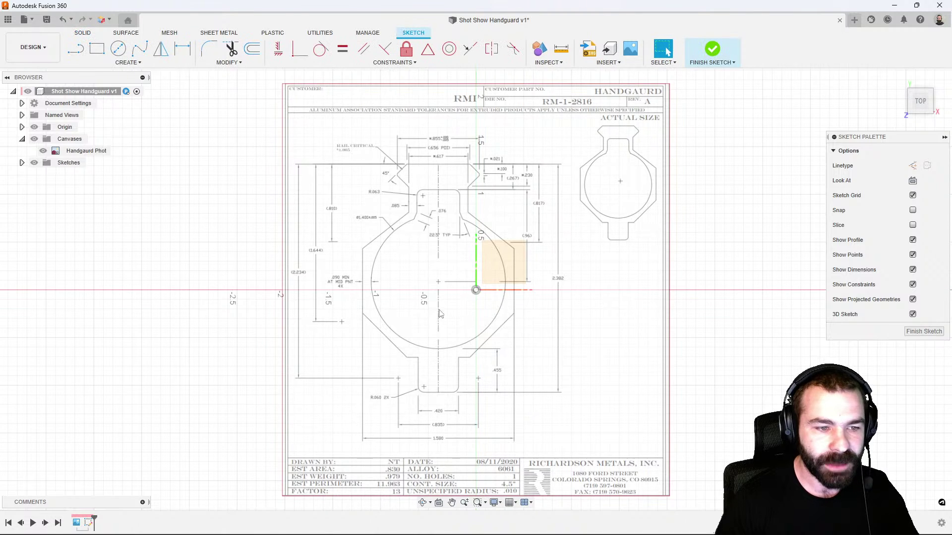
Sketch a center-diameter circle from the drawing's center mark, tracing the handguard's large inner bore
scroll(445, 294, "up", 5)
key("c")
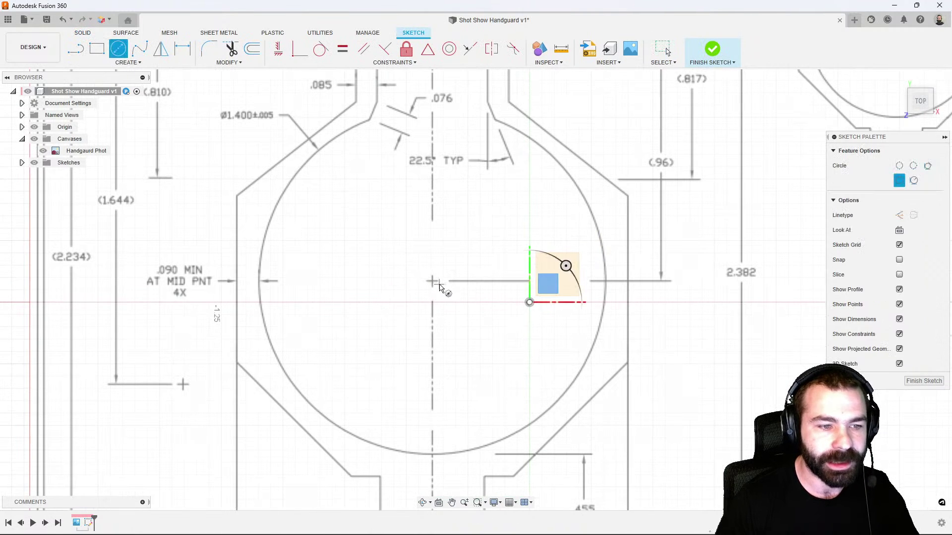
left_click(432, 281)
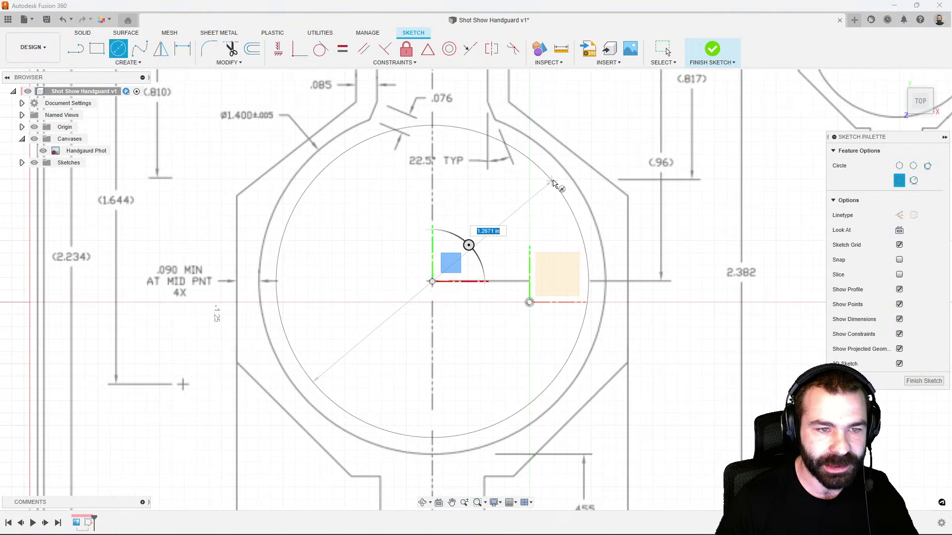
left_click(566, 172)
scroll(429, 323, "down", 2)
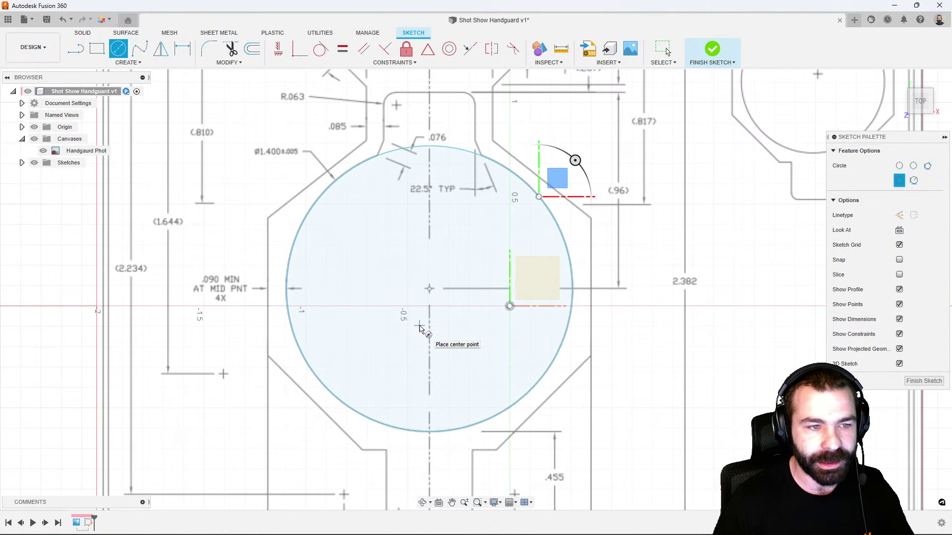
Dimension the bore circle's diameter as 1.40 in
key("d")
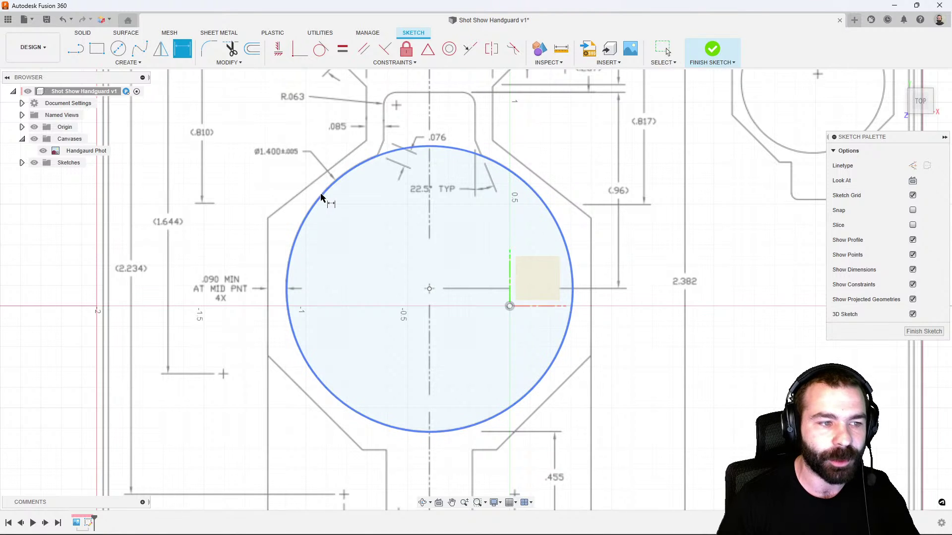
left_click(322, 197)
left_click(300, 173)
type("1.40")
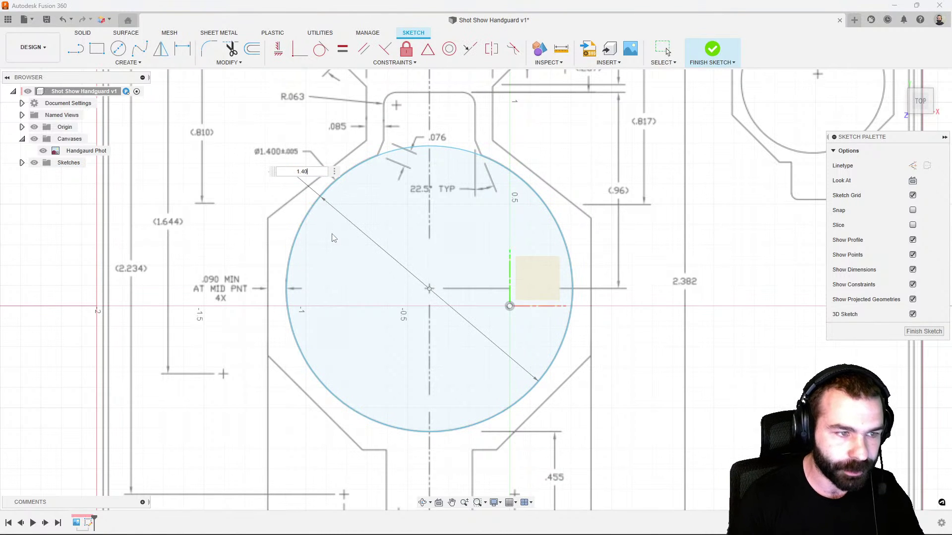
key("Return")
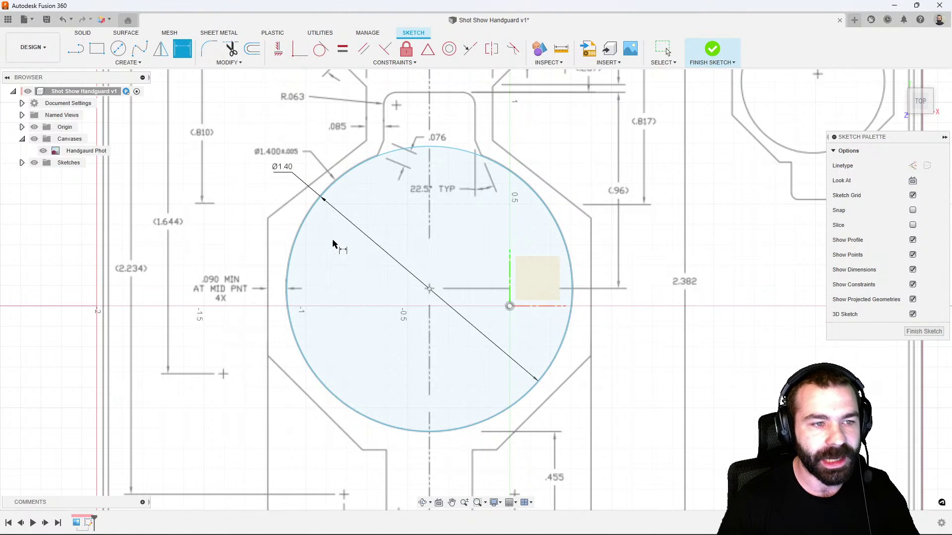
Sketch a vertical centerline through the circle's center, running from above the top rail to below the lower stem
scroll(357, 268, "down", 3)
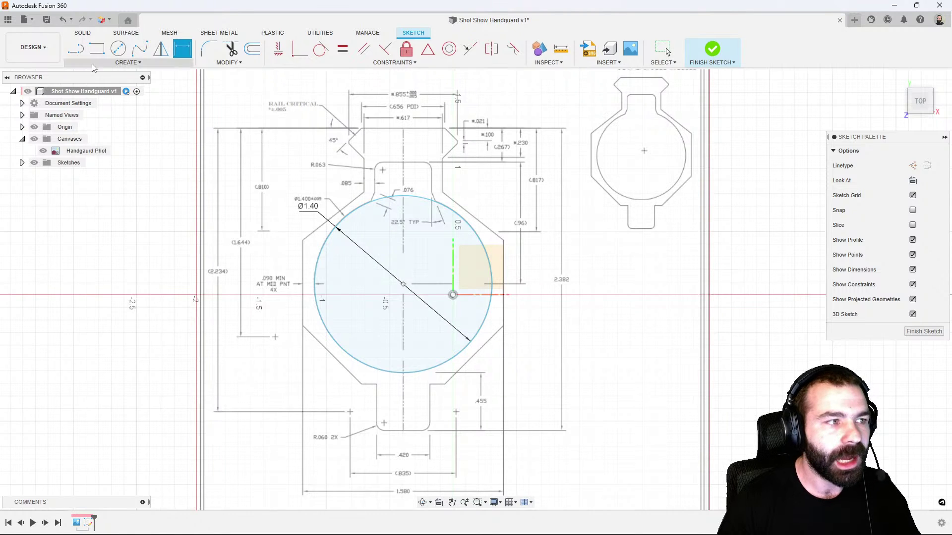
left_click(81, 53)
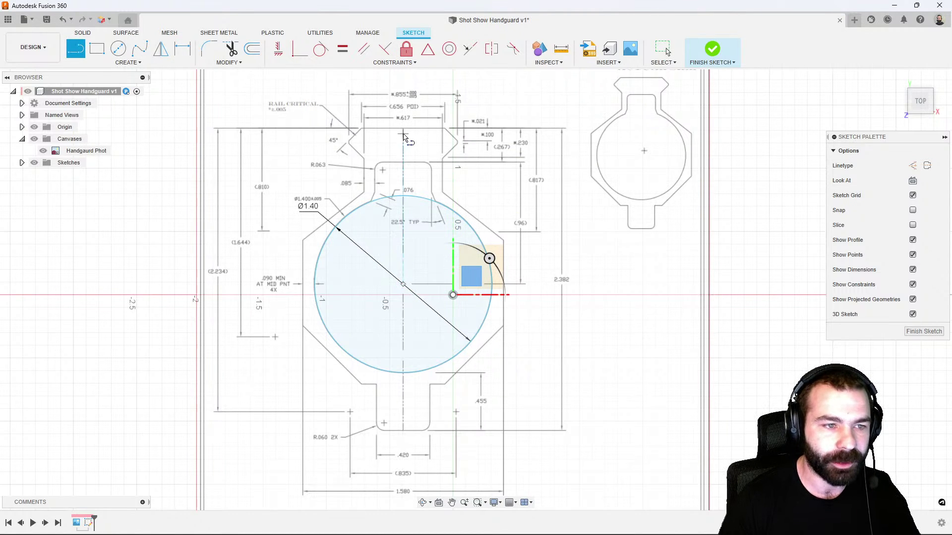
left_click(404, 114)
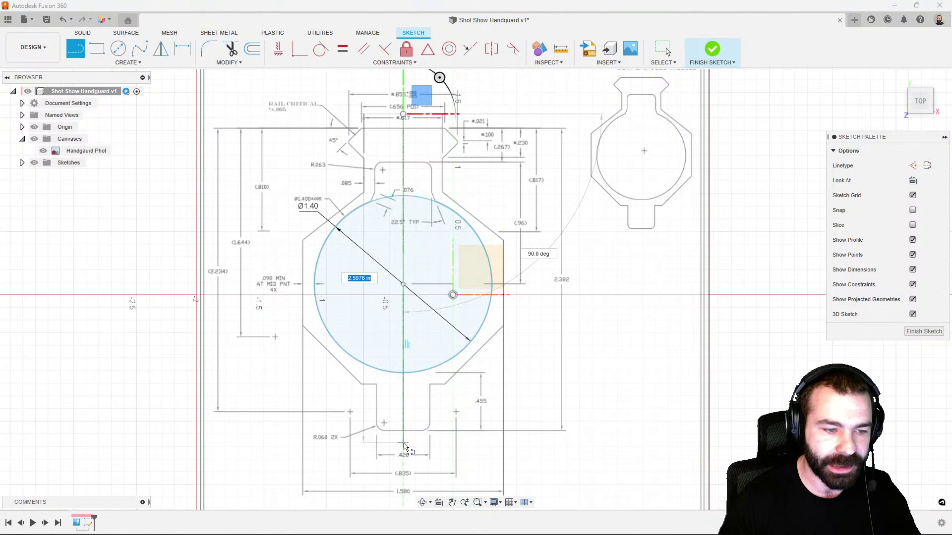
left_click(403, 454)
key("Escape")
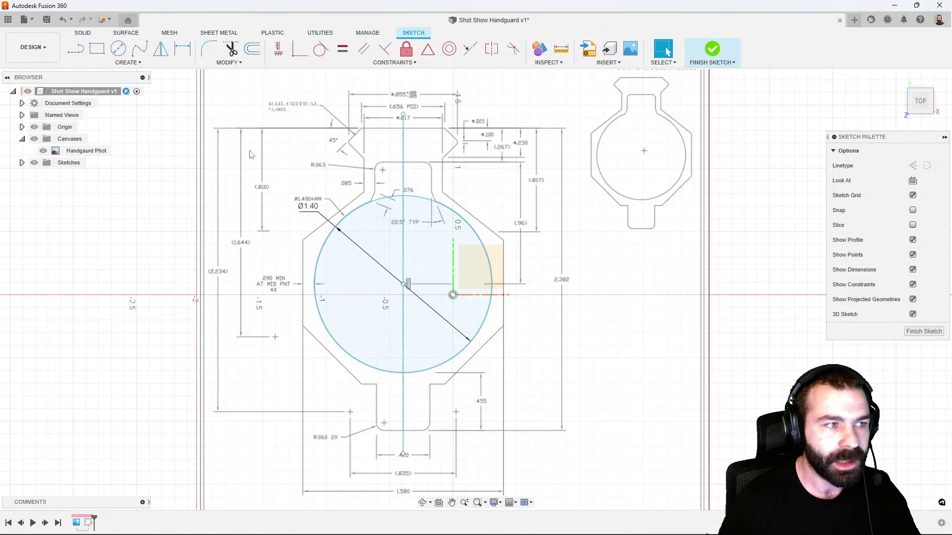
Apply a vertical constraint between the line's lower endpoint and the circle's center, and try adding another at the line's upper end
left_click(279, 49)
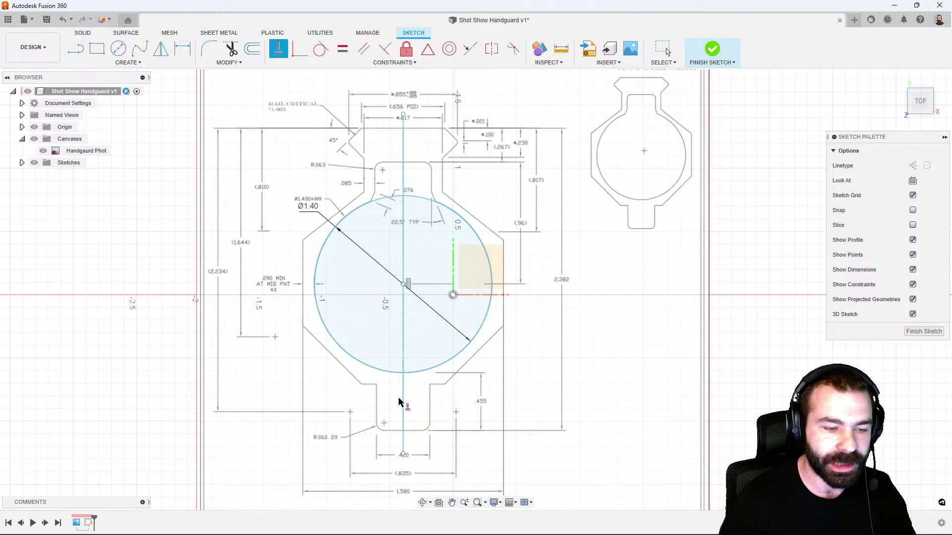
left_click(403, 453)
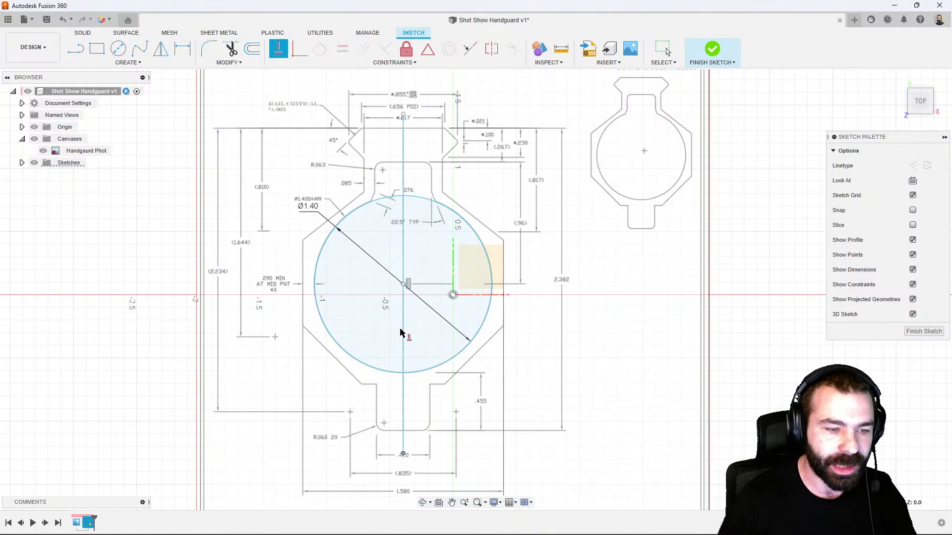
left_click(403, 284)
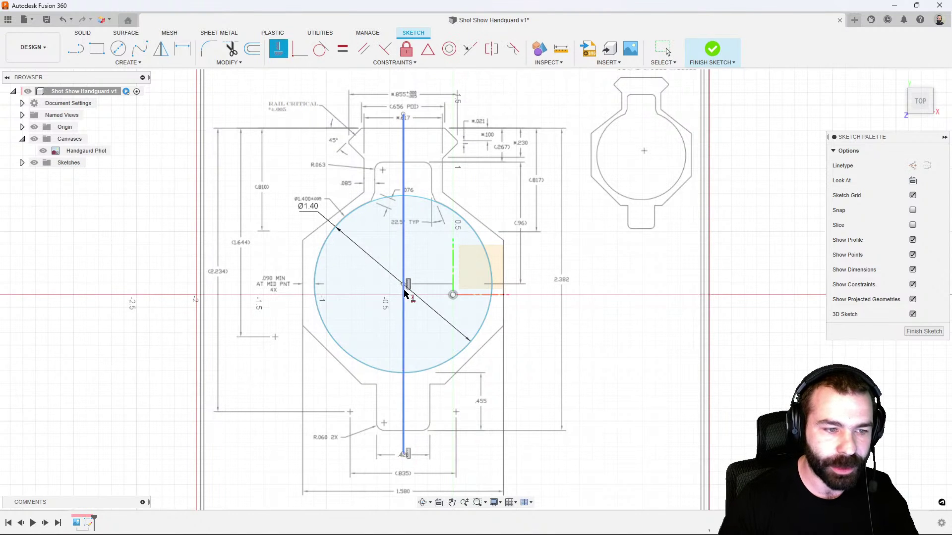
left_click(403, 118)
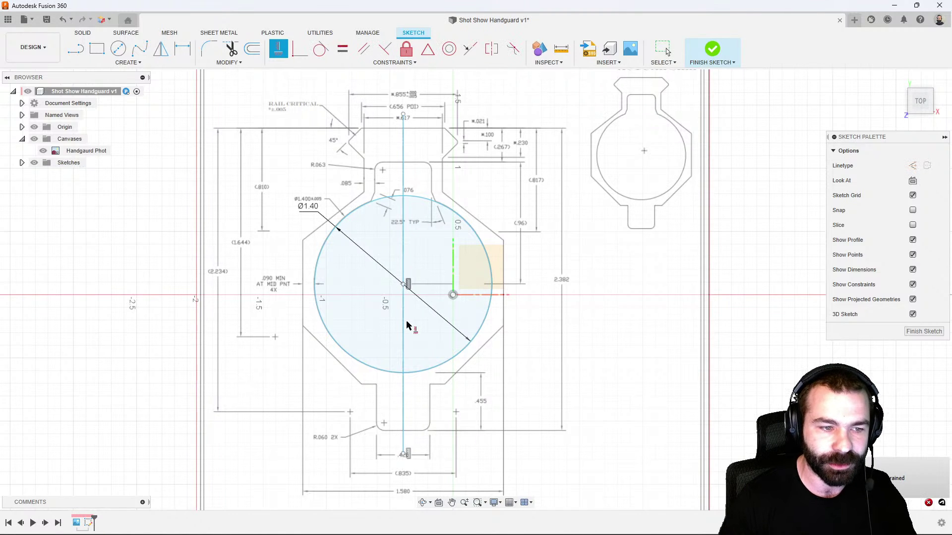
left_click(668, 51)
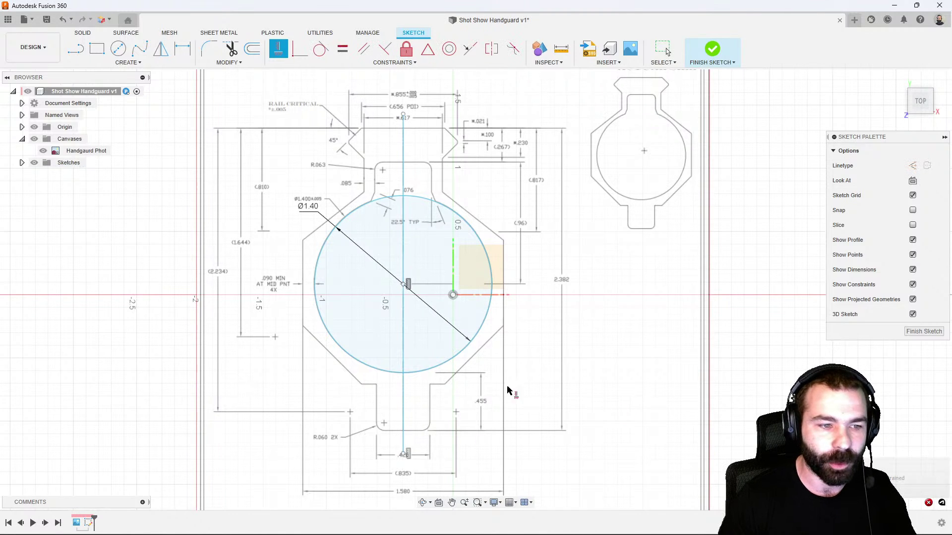
left_click(410, 291)
left_click(410, 325)
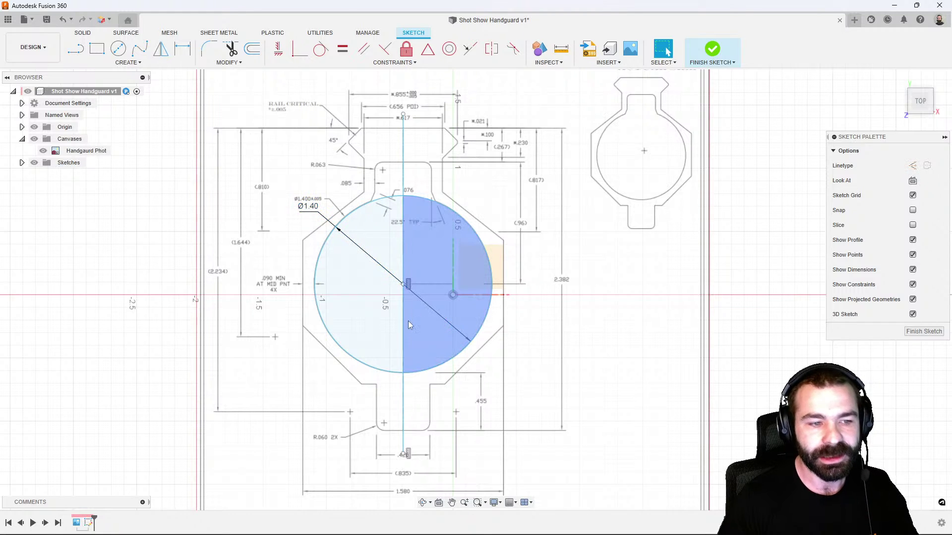
Apply a Fix constraint to the 1.40 in bore circle's center point
left_click(425, 344)
left_click(437, 344)
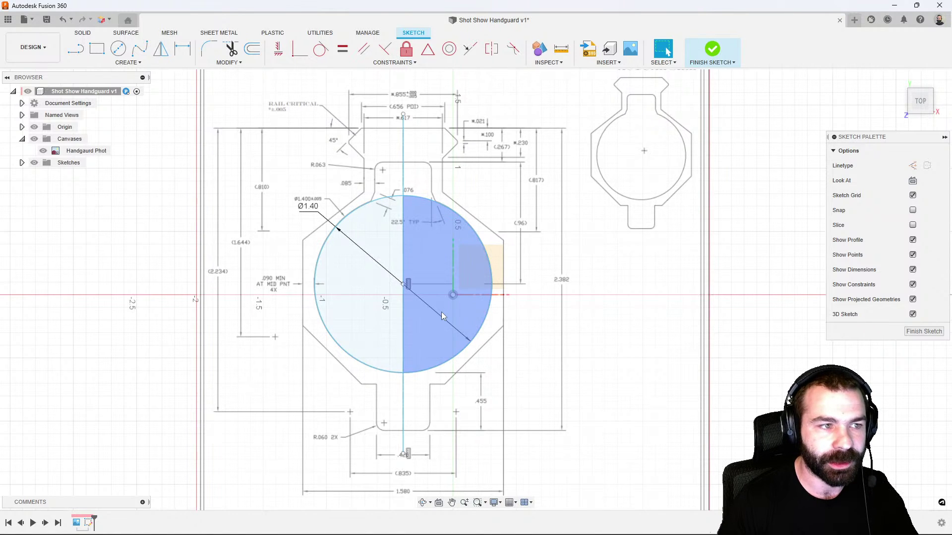
left_click(405, 50)
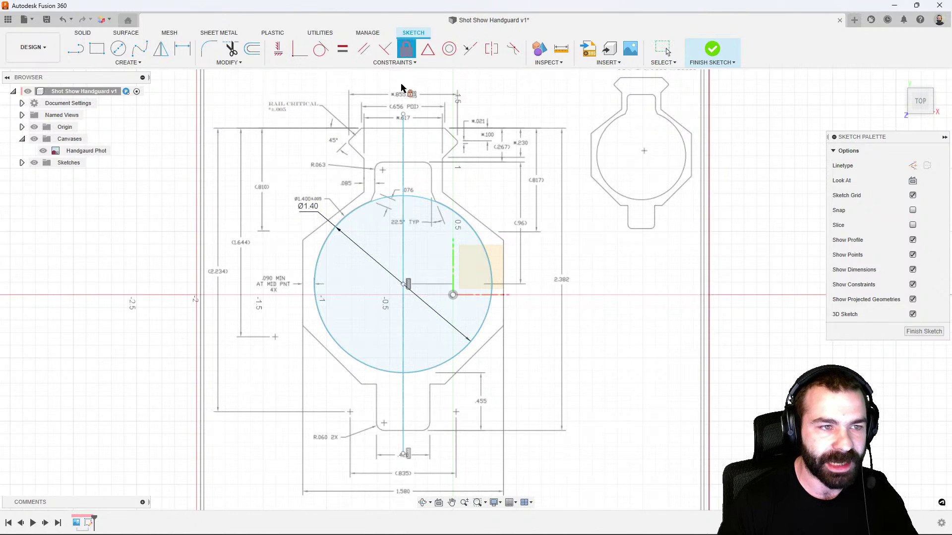
left_click(404, 284)
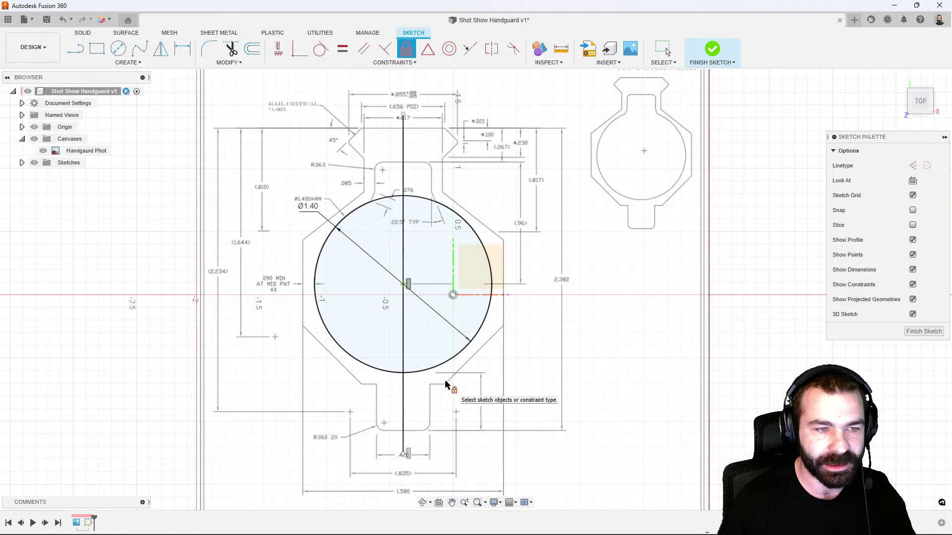
key("Escape")
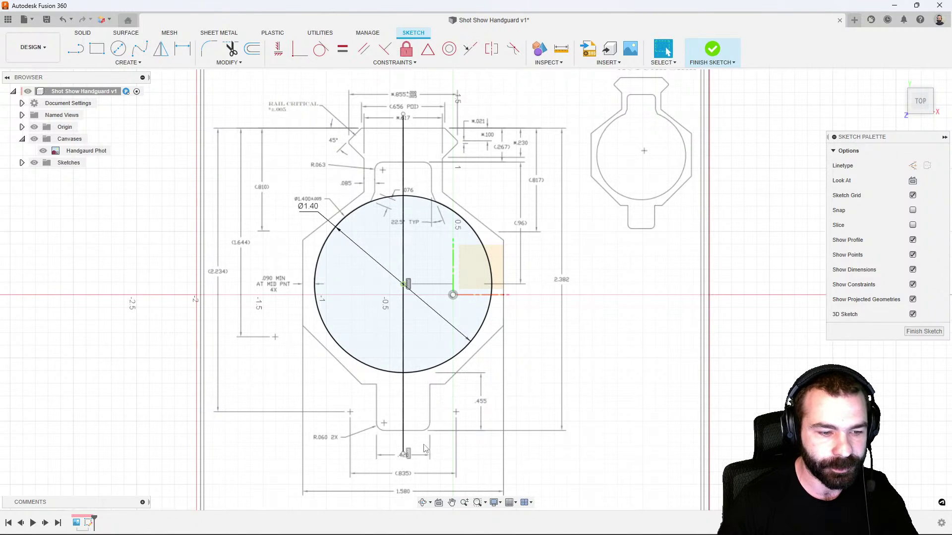
Shorten the vertical centerline so its ends meet the lower stem's bottom edge and the rail's top edge
left_click(404, 455)
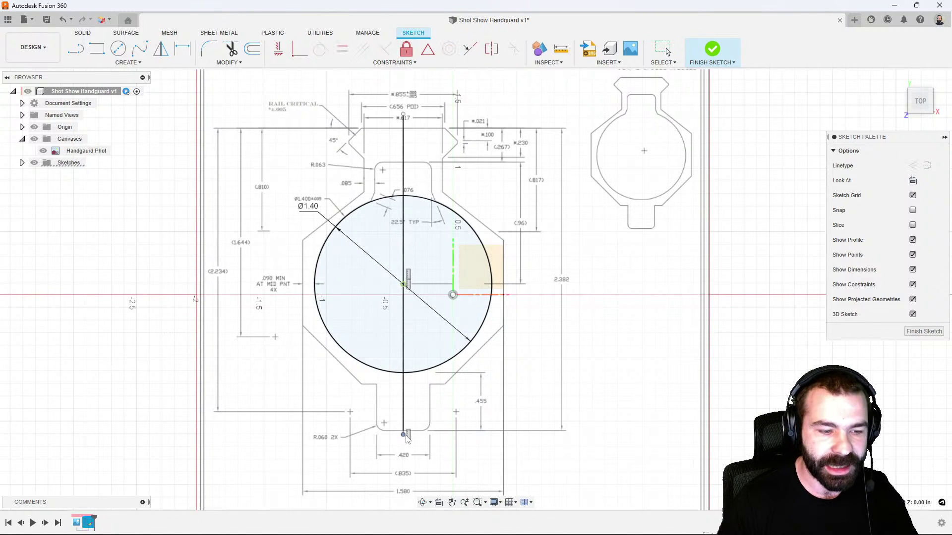
left_click_drag(409, 460, 409, 435)
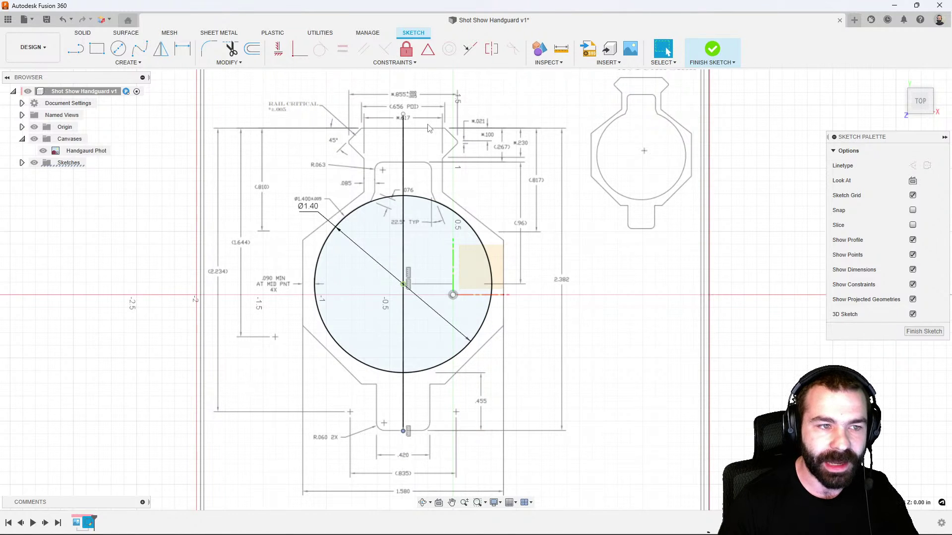
left_click_drag(405, 116, 405, 131)
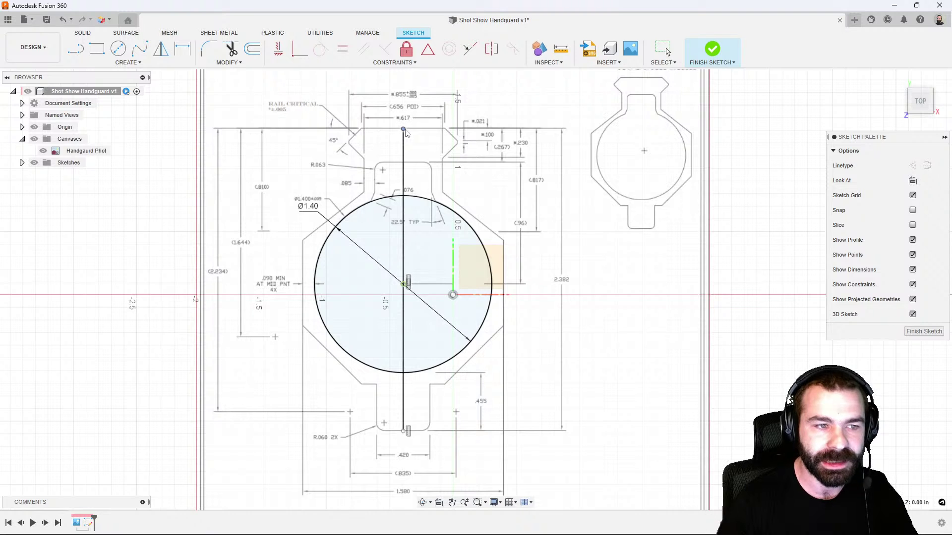
scroll(436, 166, "up", 4)
scroll(443, 178, "down", 1)
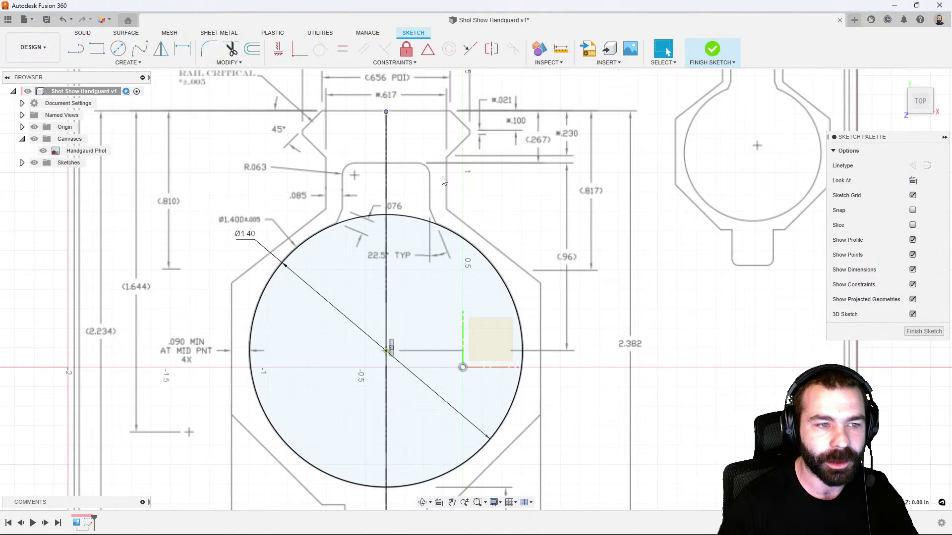
Sketch a rectangle about 0.31 by 0.60 in from the centerline's upper end to the bore circle, tracing the neck's right half
left_click(97, 48)
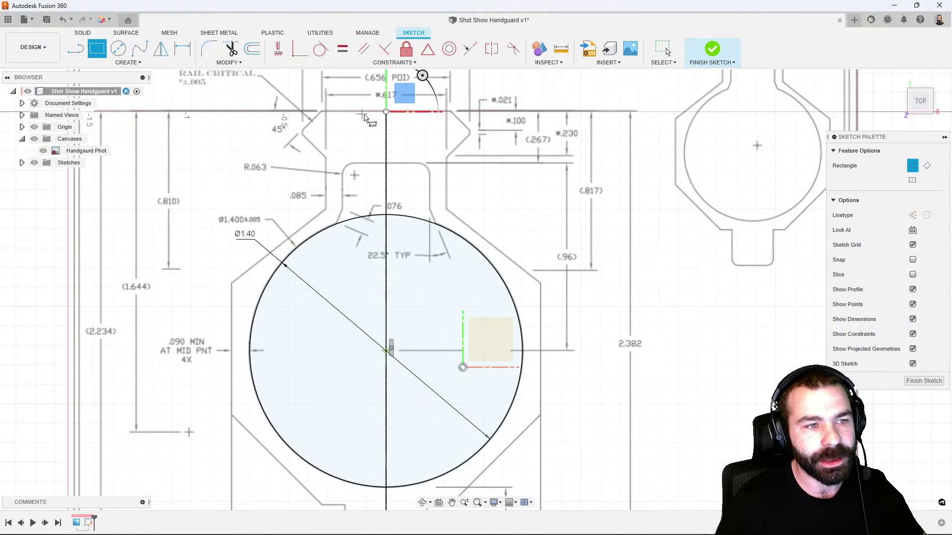
left_click(386, 112)
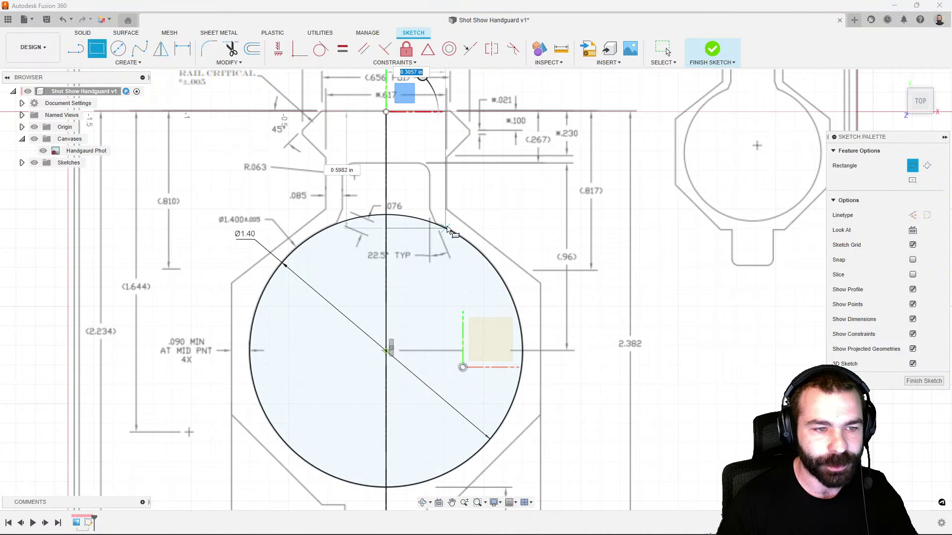
left_click(448, 229)
scroll(446, 228, "down", 2)
scroll(400, 379, "up", 1)
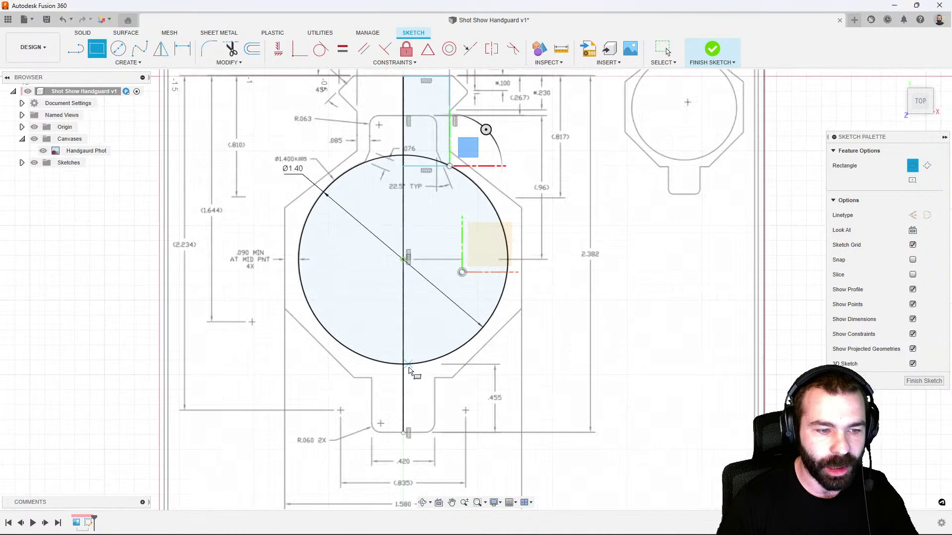
Sketch a rectangle about 0.45 in tall from the bore circle's lowest point to the stem's lower right corner, tracing its right half
left_click(404, 367)
scroll(422, 412, "up", 1)
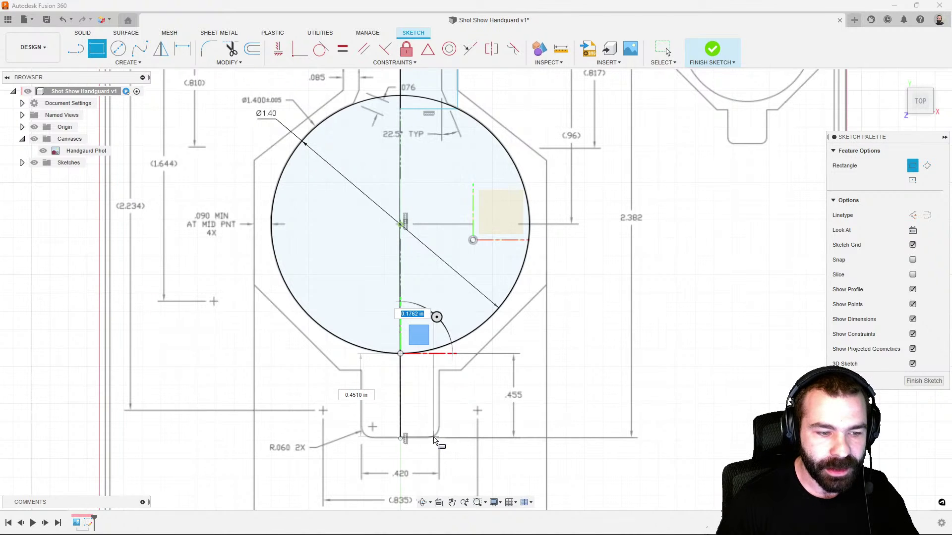
left_click(439, 438)
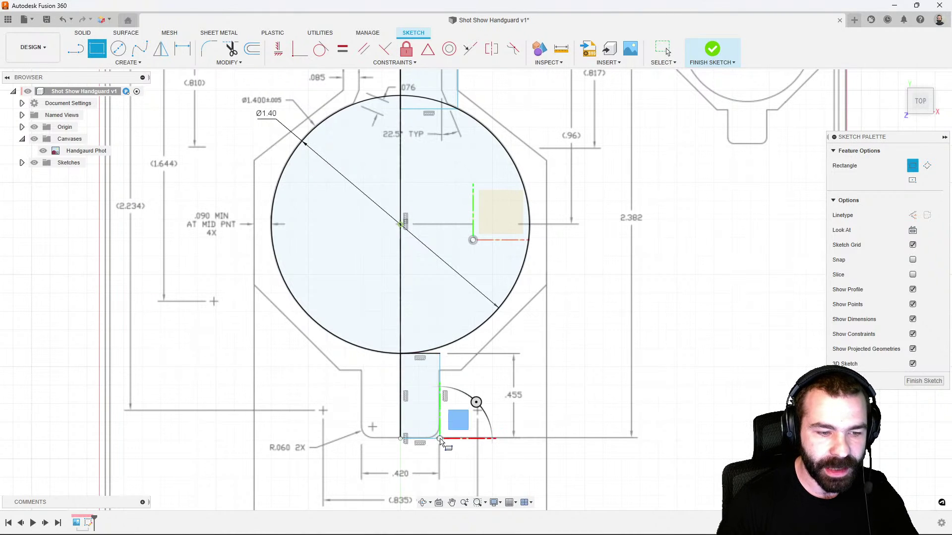
scroll(438, 439, "down", 1)
scroll(433, 439, "up", 1)
scroll(434, 438, "down", 1)
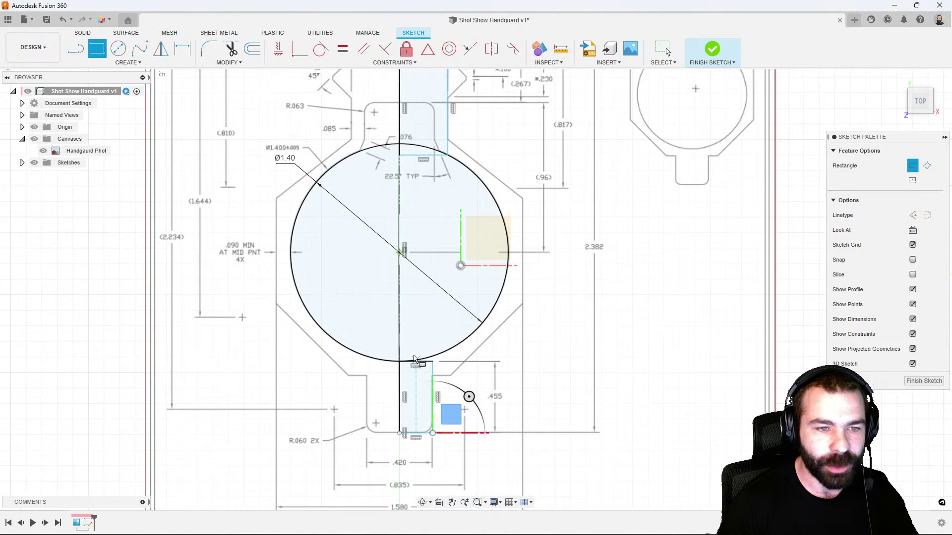
Trace the right outer wall with connected lines from the neck's side through the slanted and vertical edges to the lower stem
scroll(430, 228, "down", 1)
key("l")
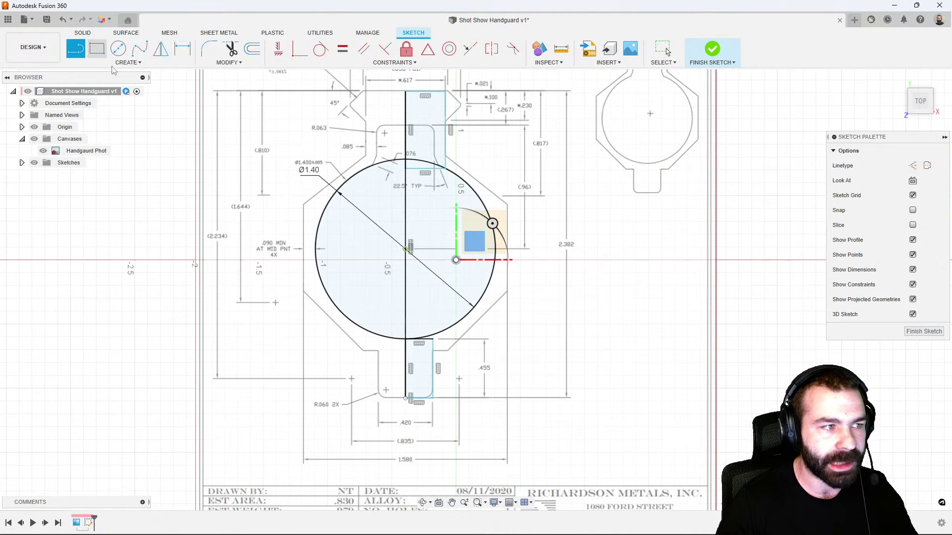
left_click(444, 157)
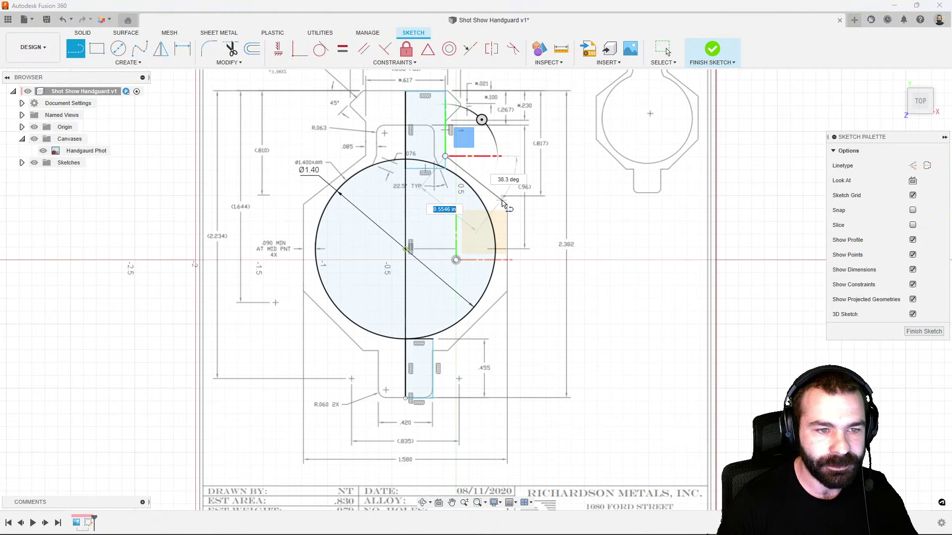
left_click(507, 205)
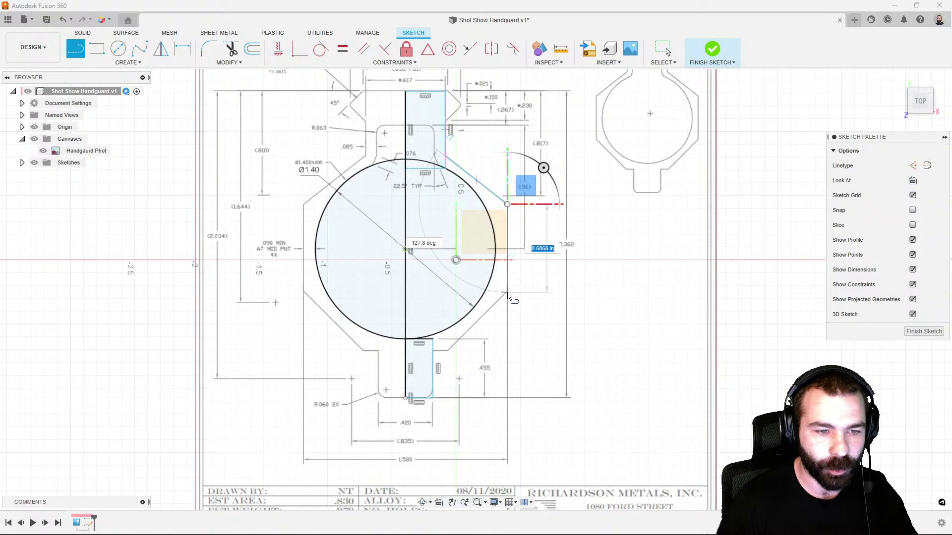
left_click(507, 293)
scroll(450, 354, "up", 3)
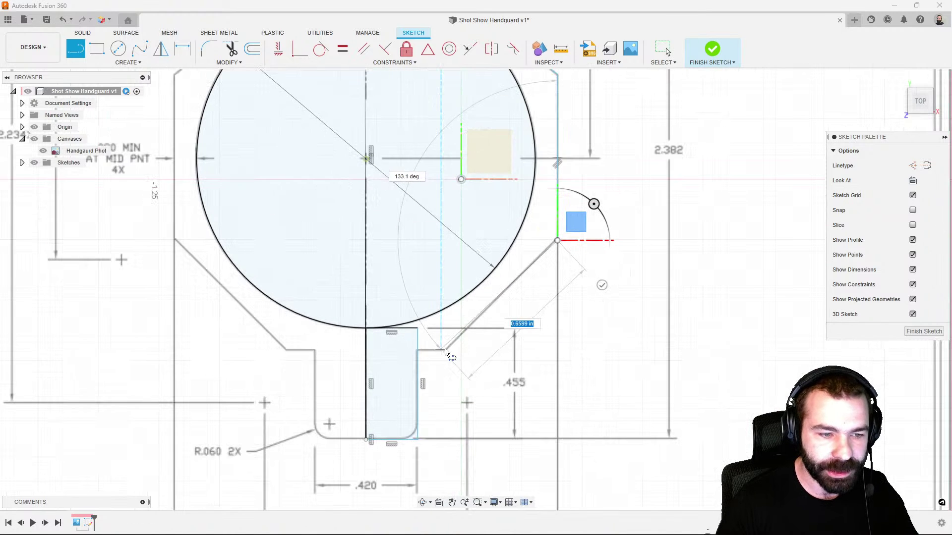
left_click(446, 350)
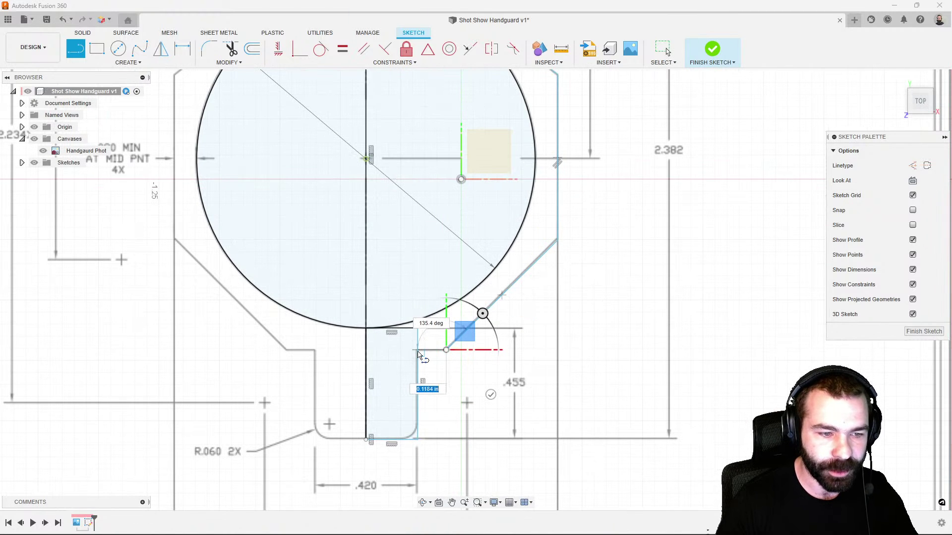
left_click(418, 350)
Trace the rail's right lug with connected lines from the neck's side around the short vertical tip to the rectangle's top corner
scroll(429, 389, "down", 1)
scroll(429, 389, "down", 3)
scroll(433, 247, "up", 10)
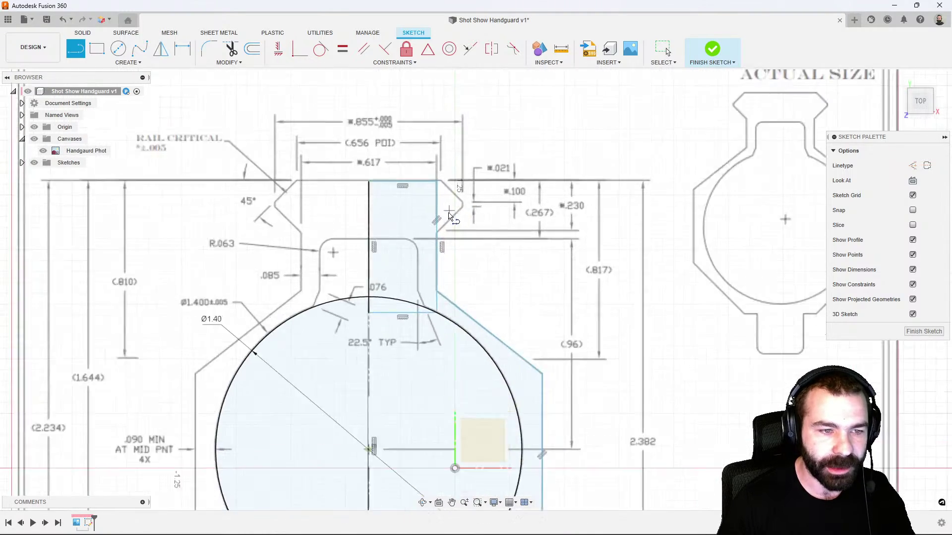
left_click(421, 252)
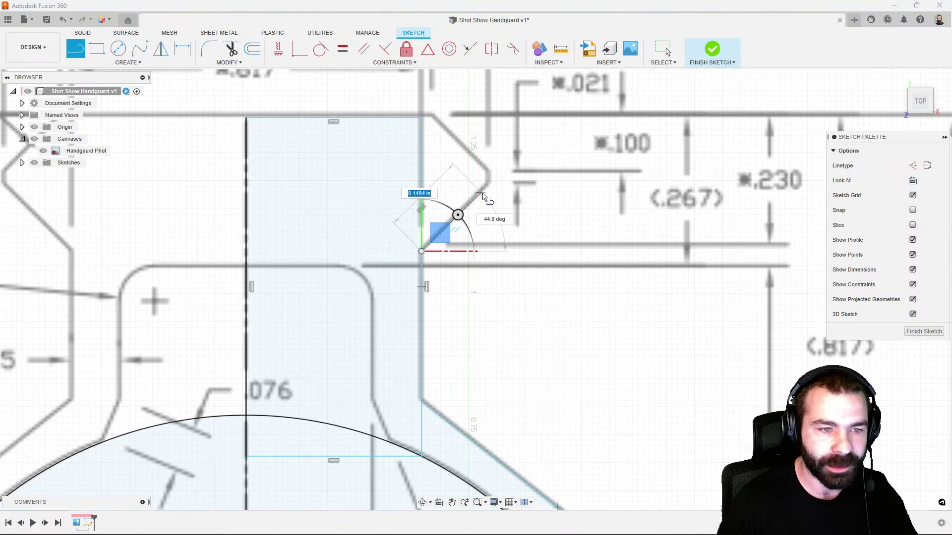
left_click(487, 190)
scroll(488, 174, "up", 5)
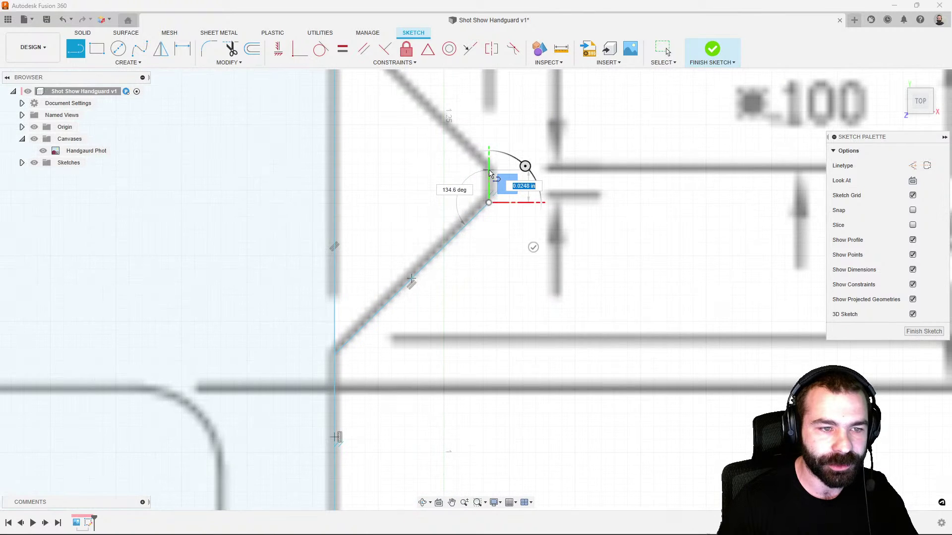
scroll(489, 171, "down", 5)
scroll(496, 194, "up", 3)
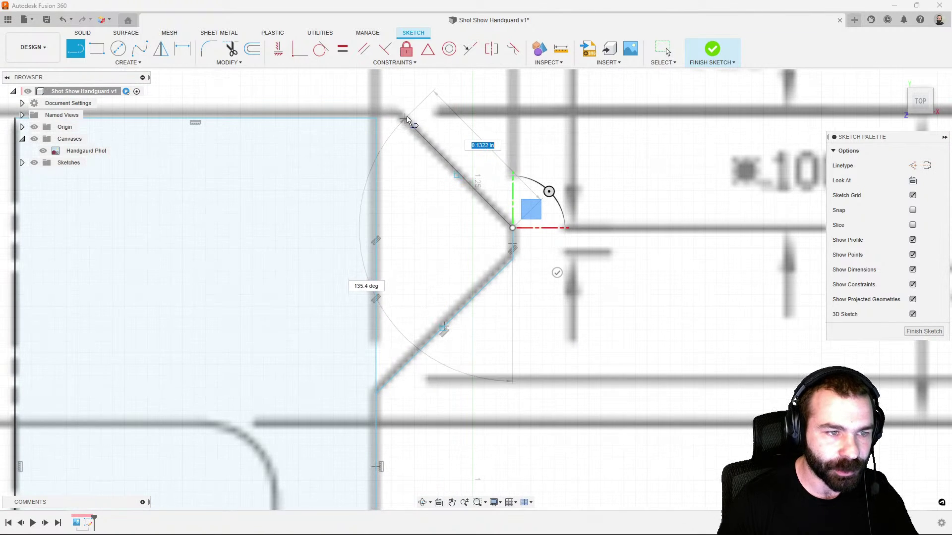
left_click(402, 114)
left_click(376, 119)
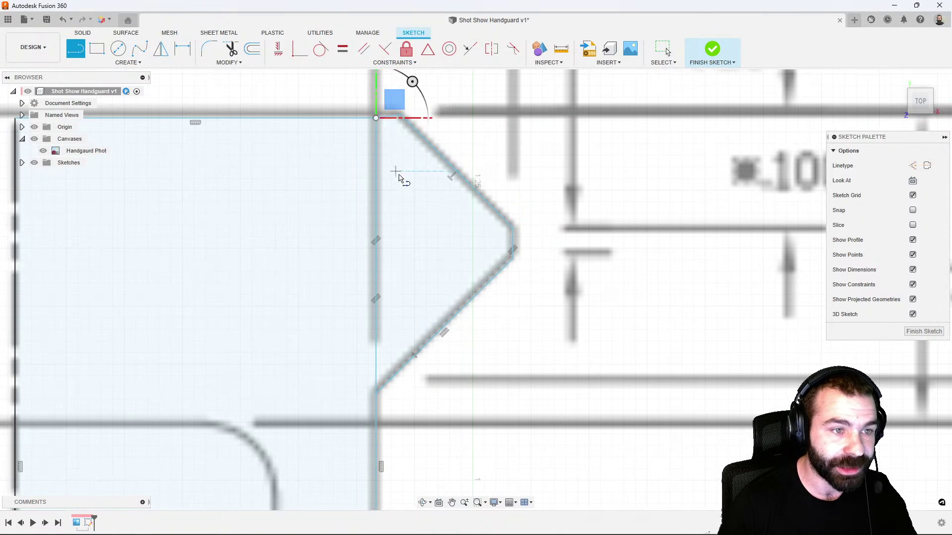
key("Escape")
Apply a horizontal constraint to the short top line joining the neck rectangle to the right rail lug
scroll(445, 198, "down", 3)
scroll(406, 156, "up", 3)
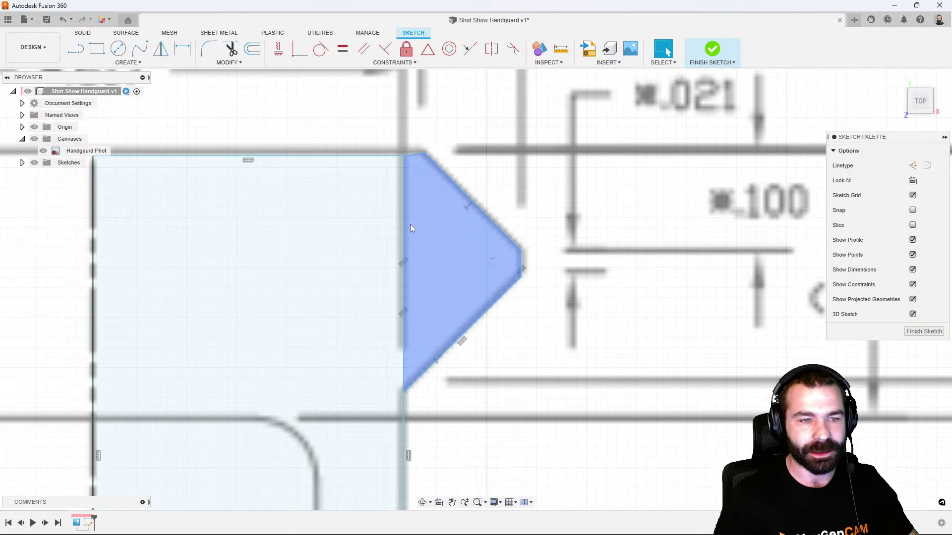
left_click(280, 52)
left_click(408, 156)
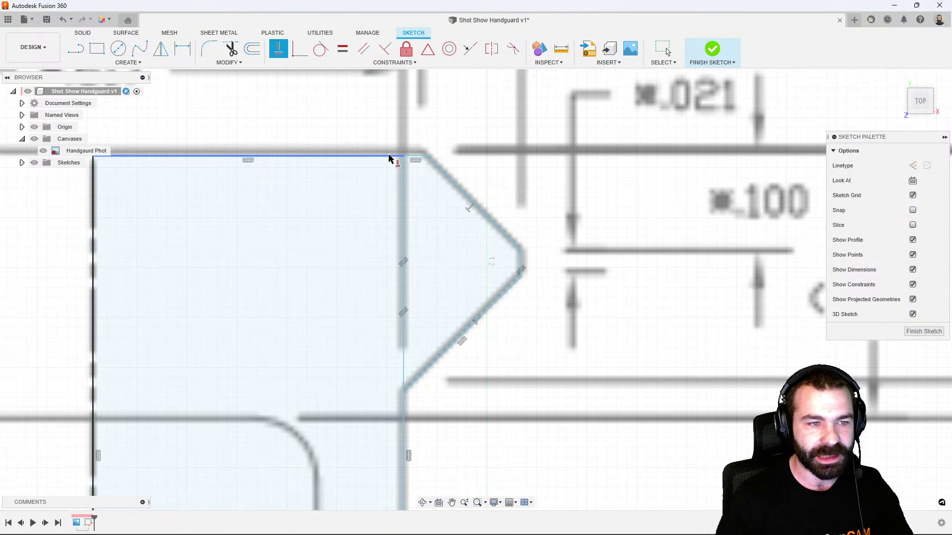
scroll(418, 140, "down", 1)
scroll(491, 223, "down", 3)
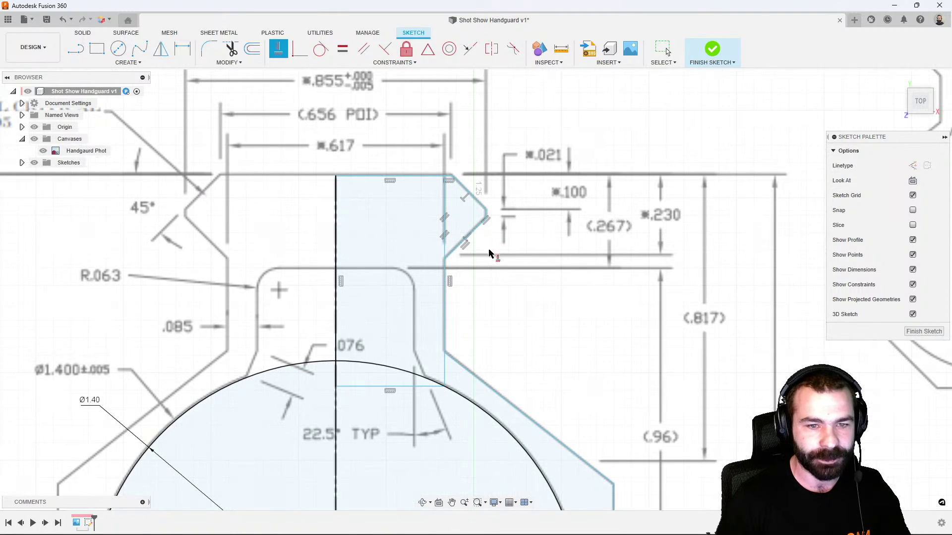
key("Escape")
Dimension the short vertical tip line of the right rail lug as 0.021 in
scroll(481, 269, "down", 2)
scroll(503, 234, "up", 4)
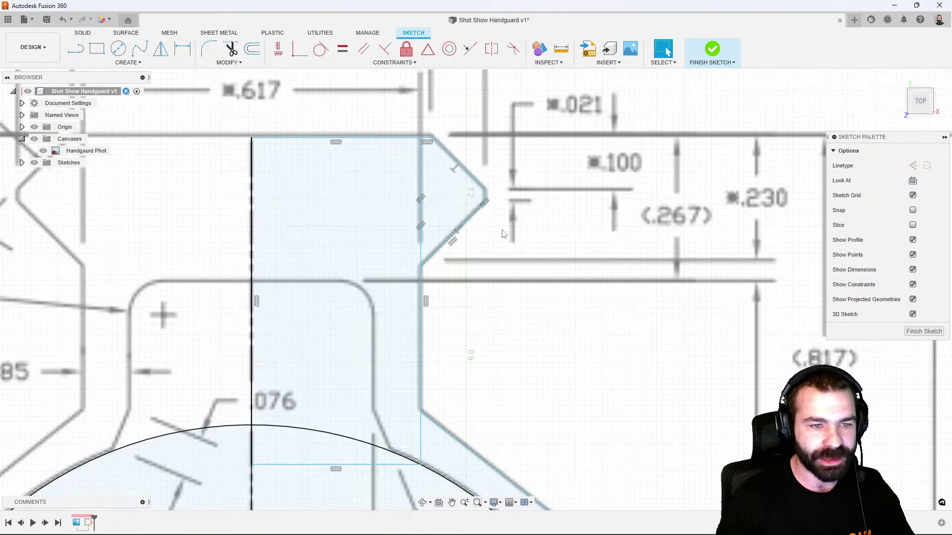
scroll(515, 186, "up", 2)
scroll(485, 202, "up", 5)
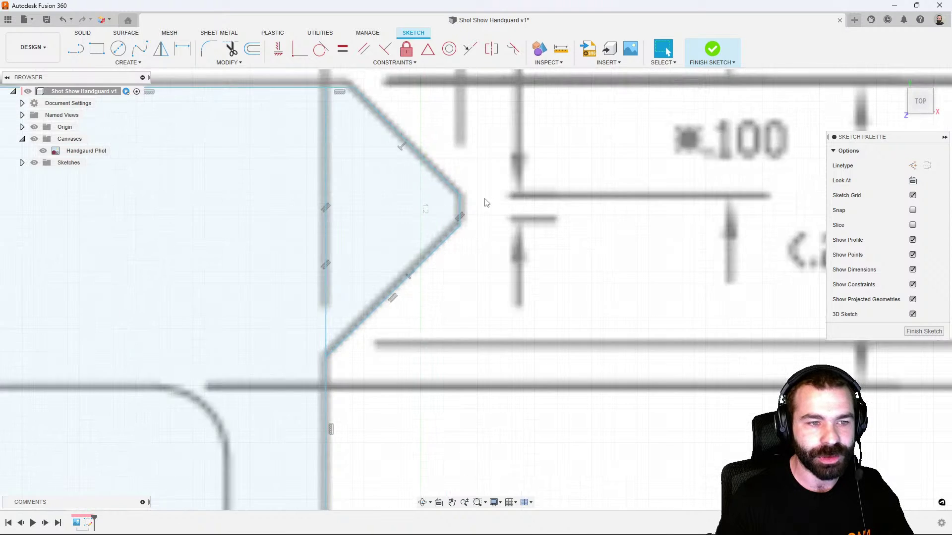
key("d")
left_click(458, 211)
left_click(597, 245)
scroll(626, 310, "down", 2)
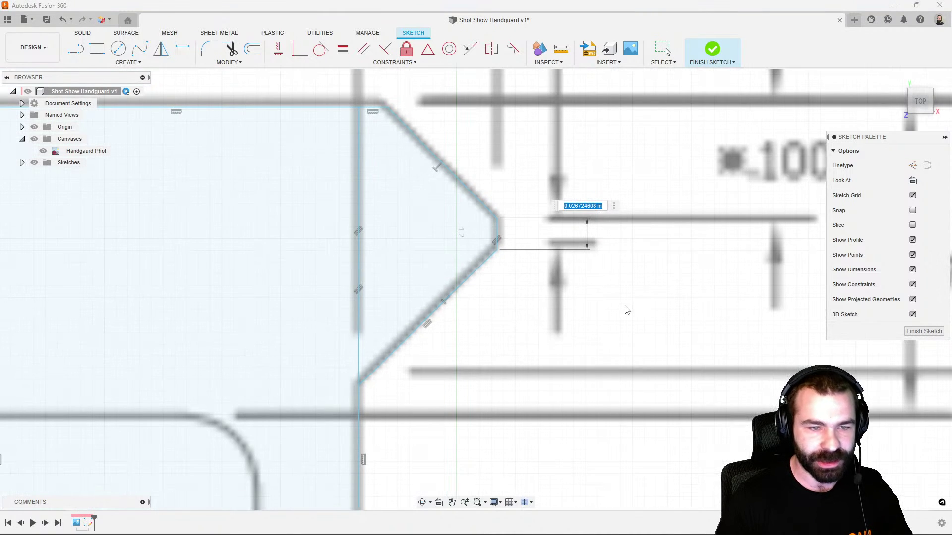
key("BackSpace")
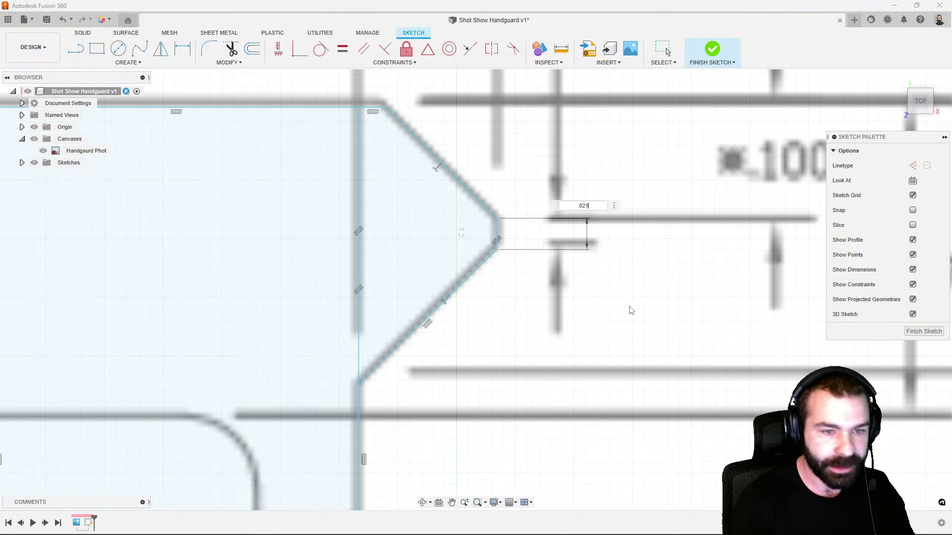
key("Return")
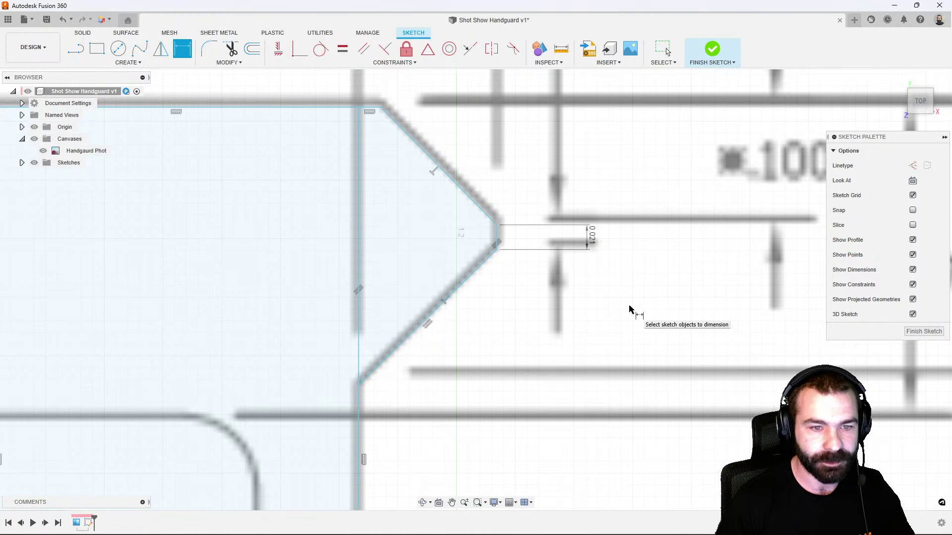
Dimension the vertical distance from the right rail lug's top corner to the upper end of its tip as 0.1 in
scroll(605, 297, "down", 3)
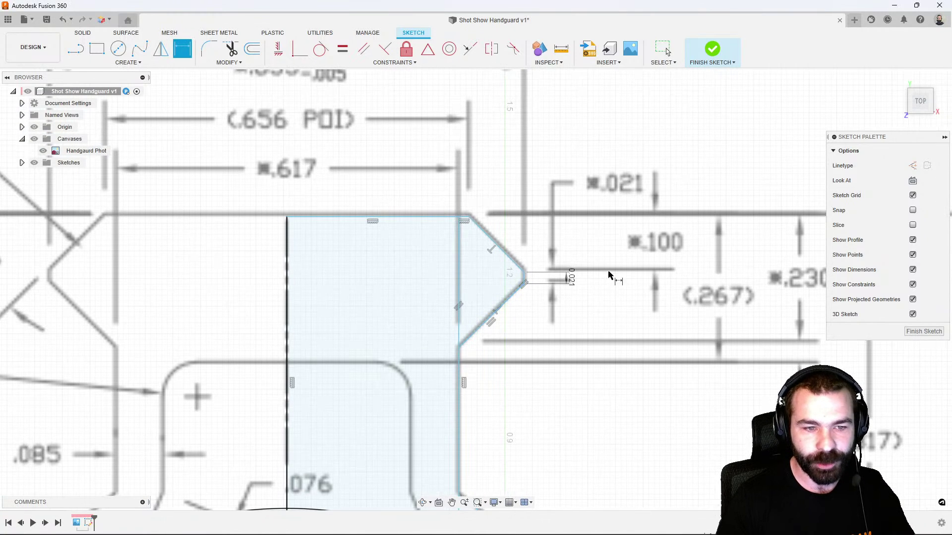
left_click(469, 217)
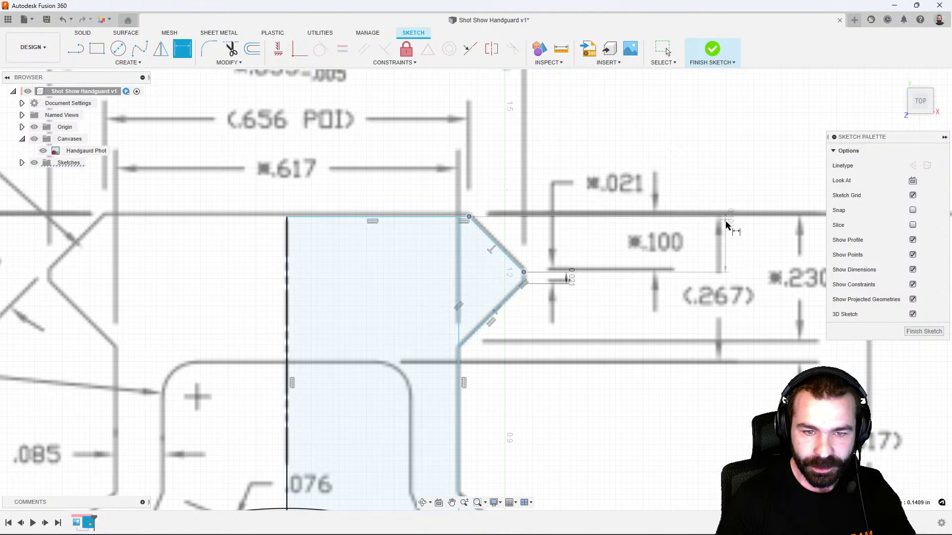
left_click(731, 232)
type(".1")
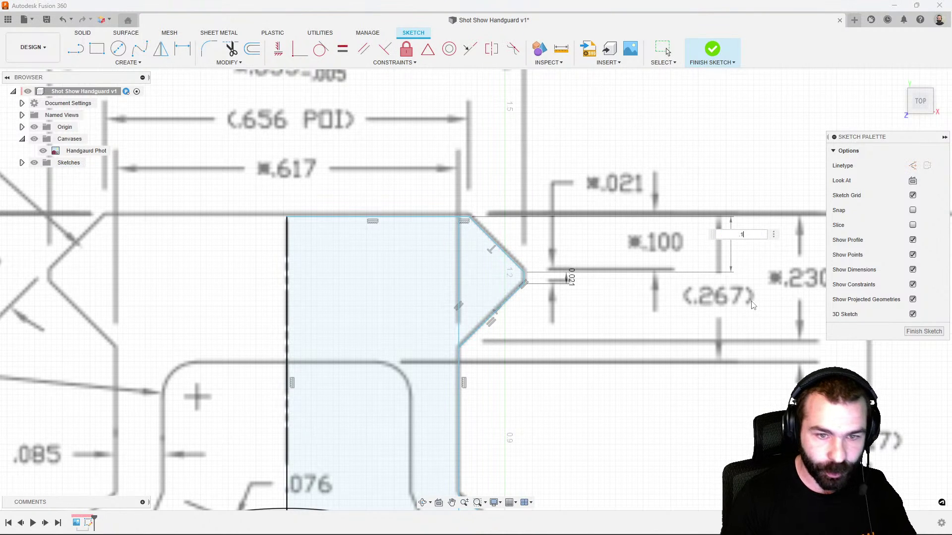
key("Return")
Try to dimension the angle between the two slanted lines of the right rail lug
scroll(640, 293, "down", 2)
left_click(545, 296)
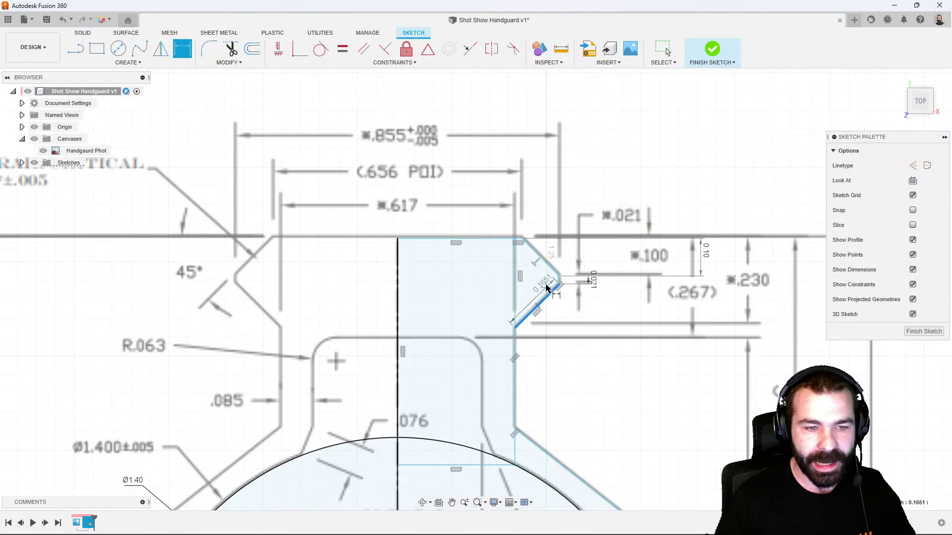
left_click(548, 269)
left_click(491, 274)
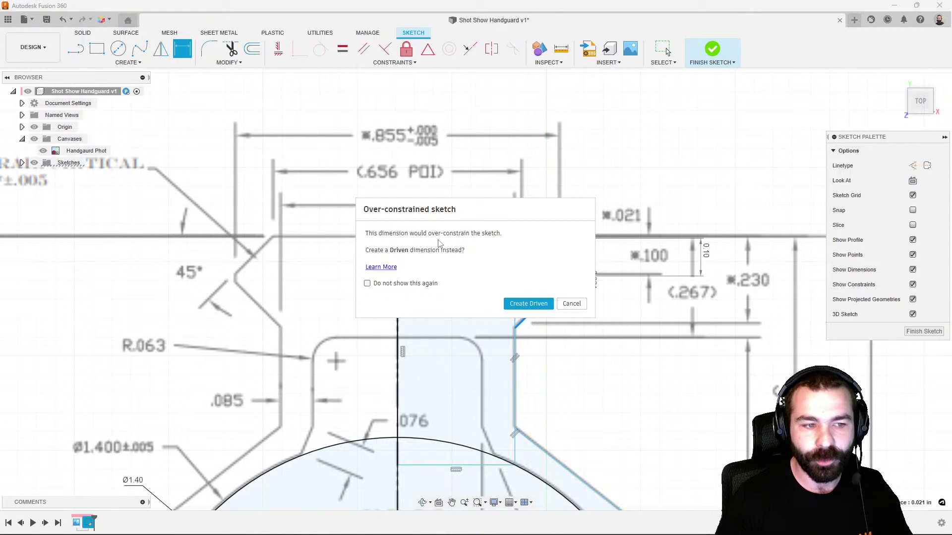
left_click(571, 303)
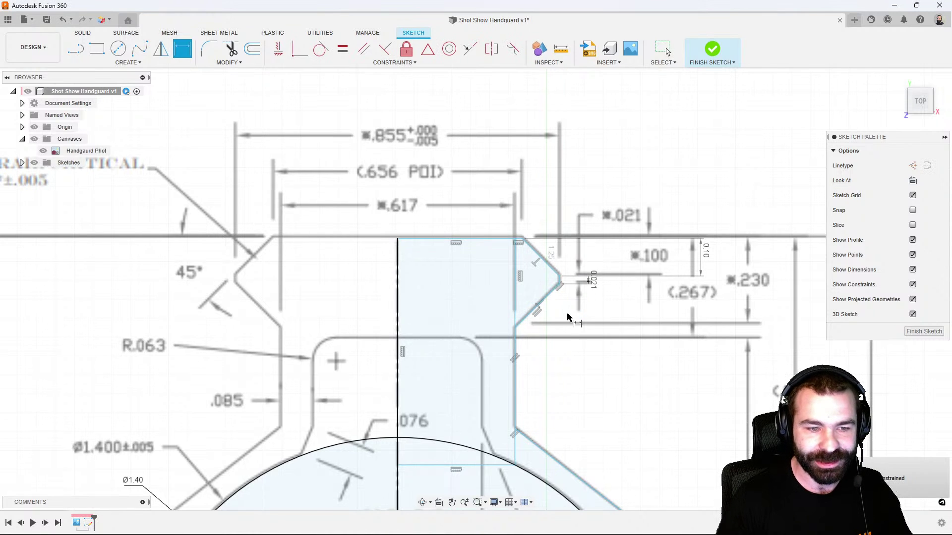
Shift the right rail lug's upper slanted line so the rail's top edge lies on the canvas outline
scroll(550, 316, "up", 2)
key("Escape")
scroll(542, 277, "up", 2)
left_click(561, 260)
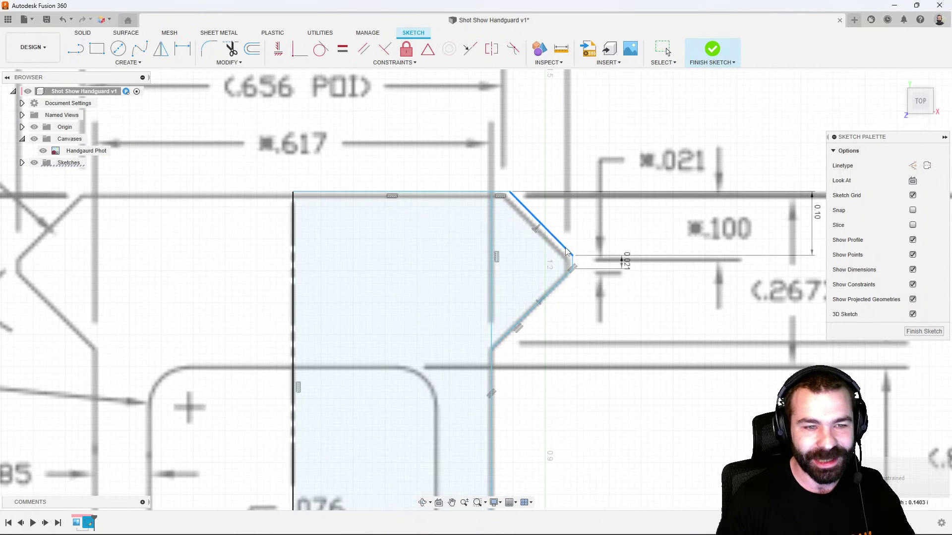
left_click_drag(561, 257, 564, 254)
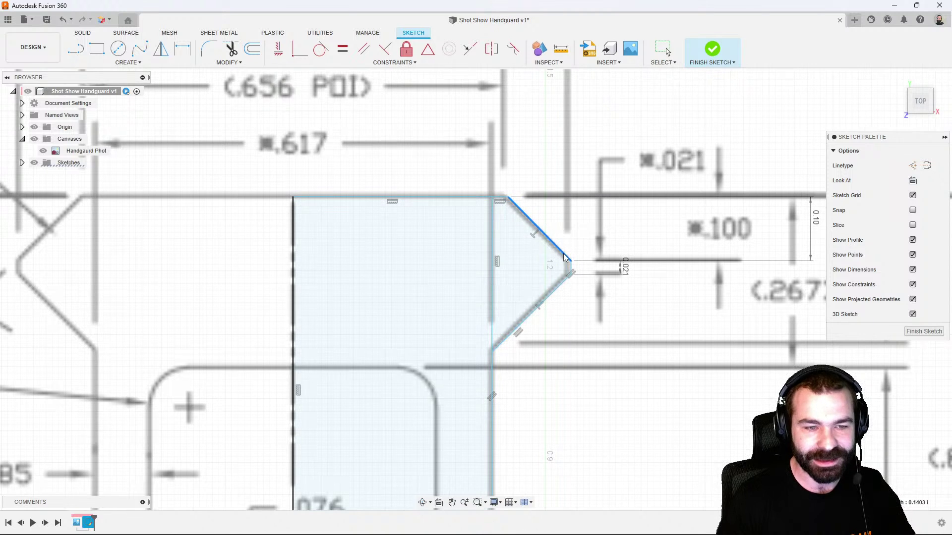
left_click(542, 296)
Dimension the horizontal distance from the centerline to the right rail lug's vertical tip as half of .855, 0.4275 in
scroll(542, 239, "down", 4)
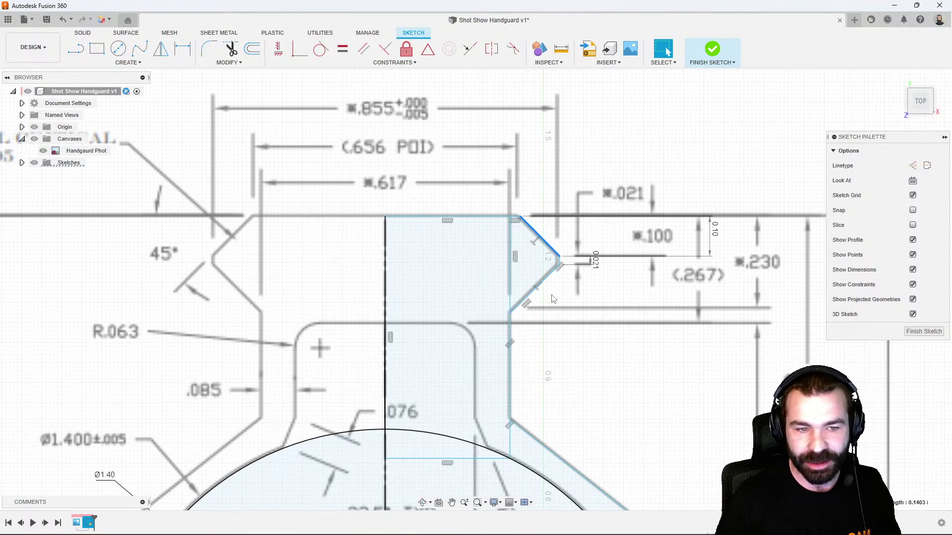
scroll(554, 304, "up", 1)
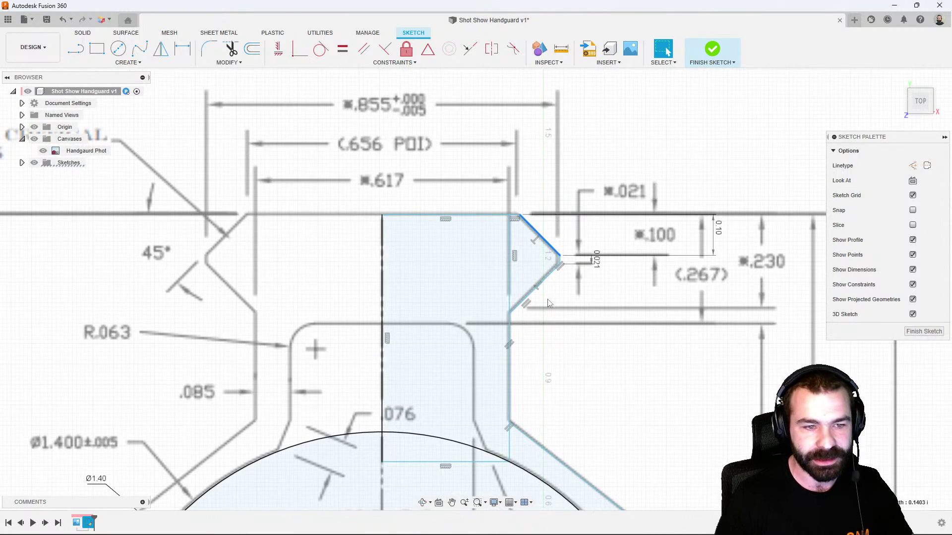
scroll(570, 278, "up", 3)
key("d")
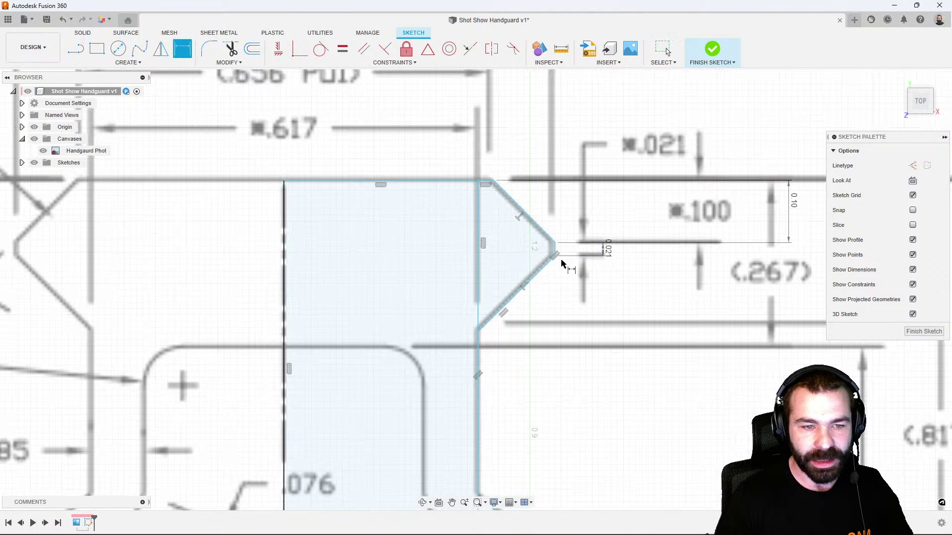
left_click(556, 248)
left_click(284, 256)
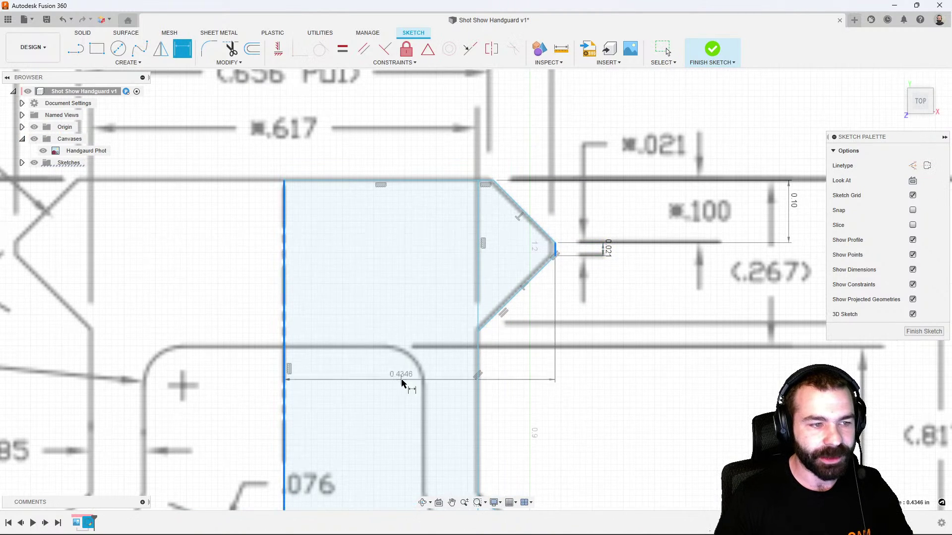
scroll(403, 383, "down", 3)
left_click(419, 189)
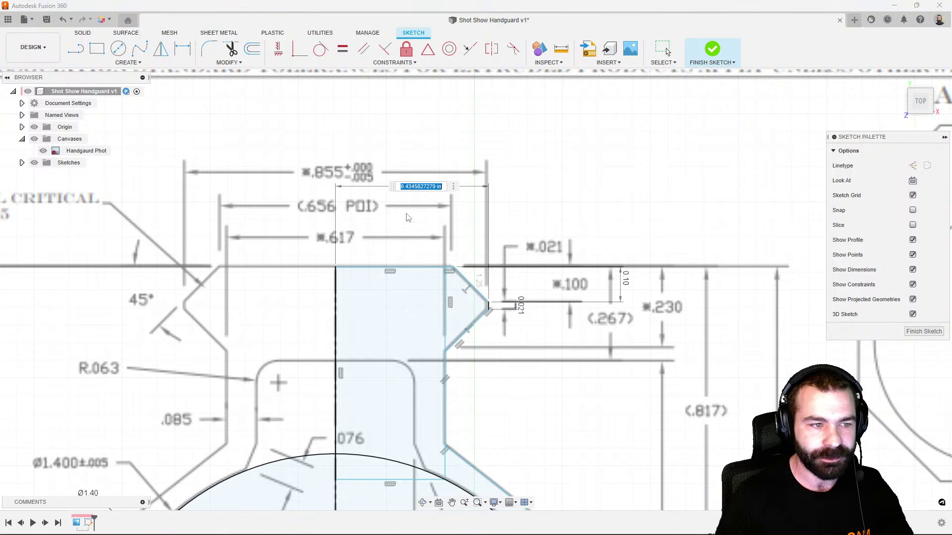
key("BackSpace")
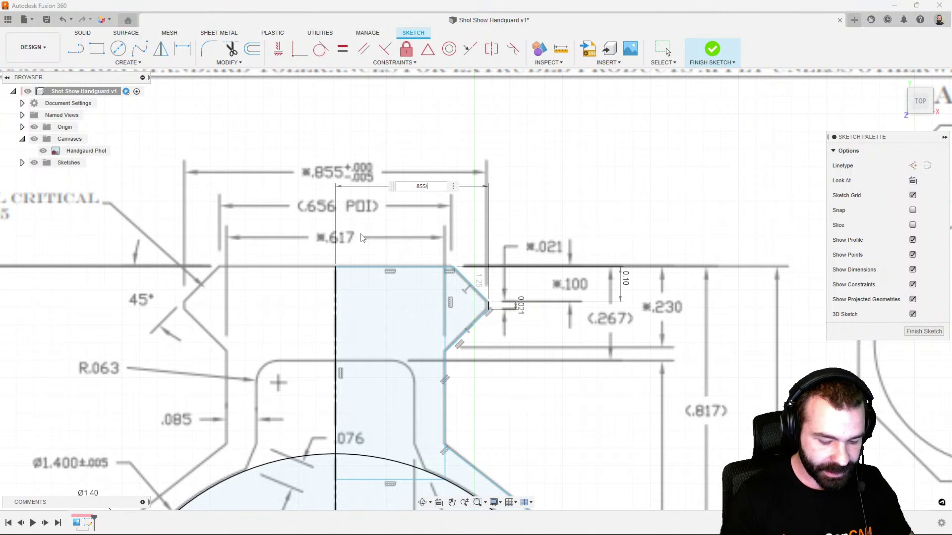
key("Return")
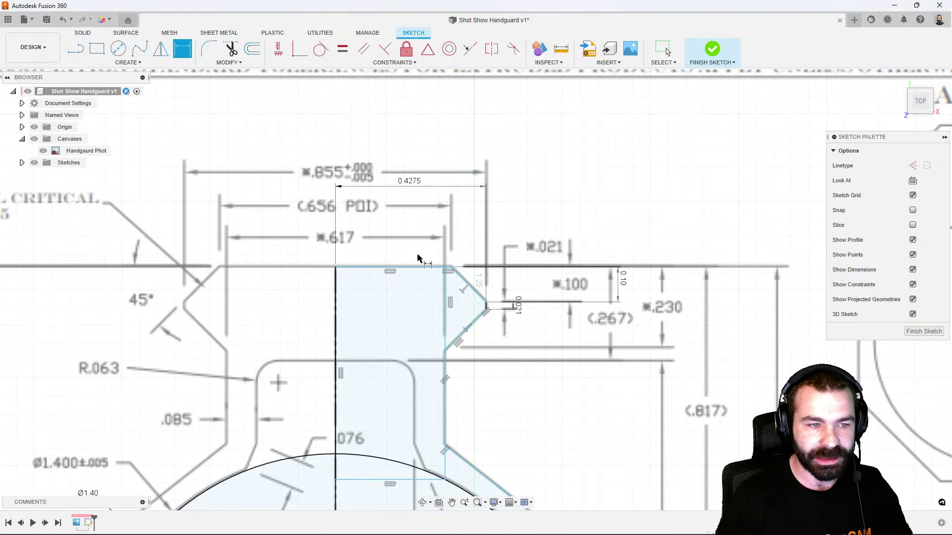
Dimension the horizontal distance from the centerline to the right rail lug's top corner as 0.656 in
scroll(446, 270, "up", 2)
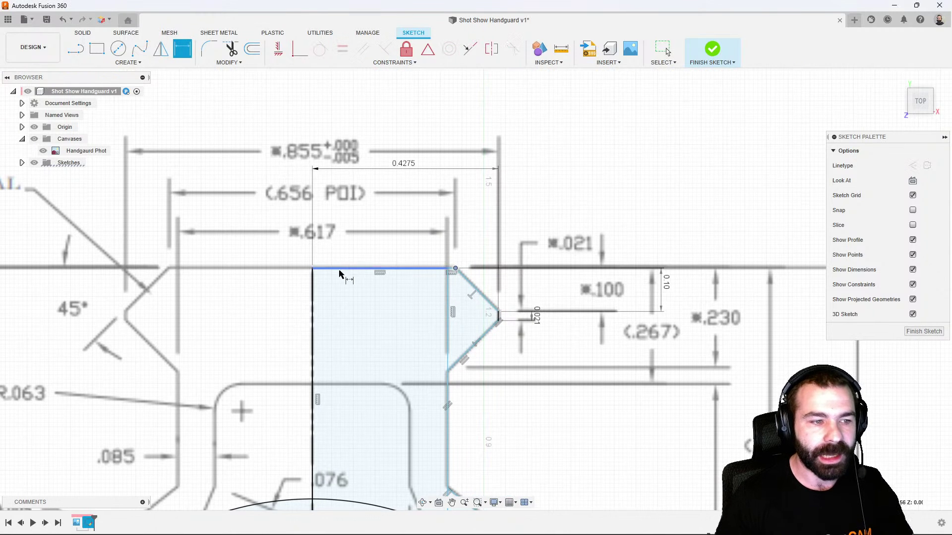
left_click(315, 270)
left_click(376, 226)
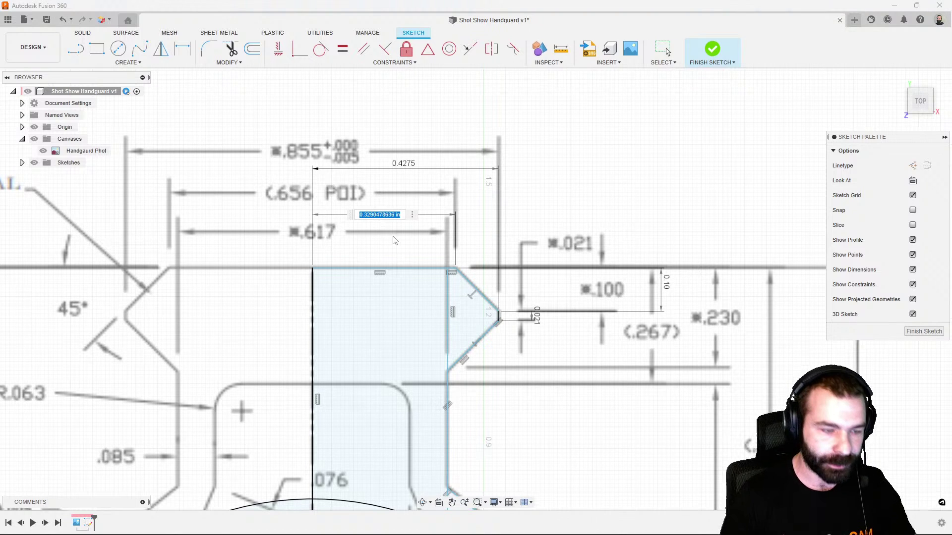
key("BackSpace")
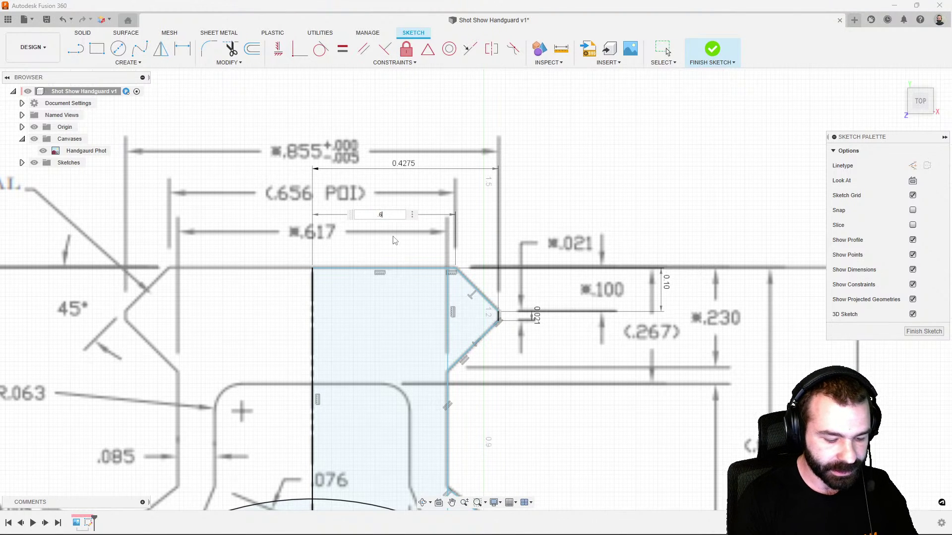
key("Return")
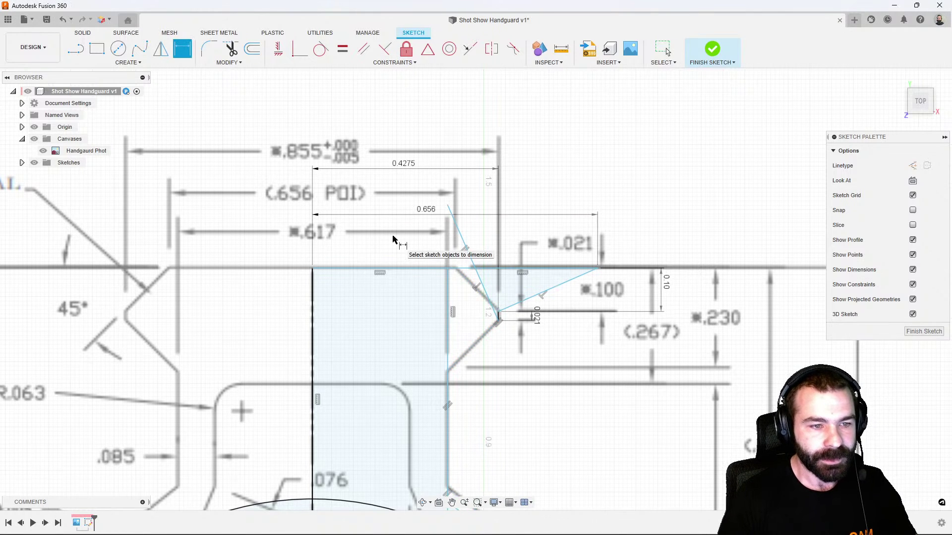
Change the dimension from the centerline to the lug's top corner to half of its value, 0.328 in
key("Escape")
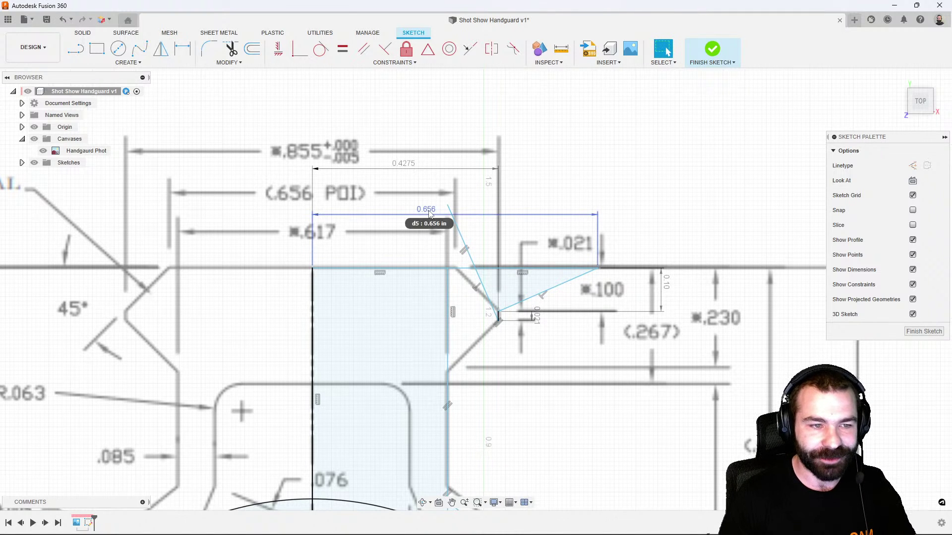
double_click(429, 214)
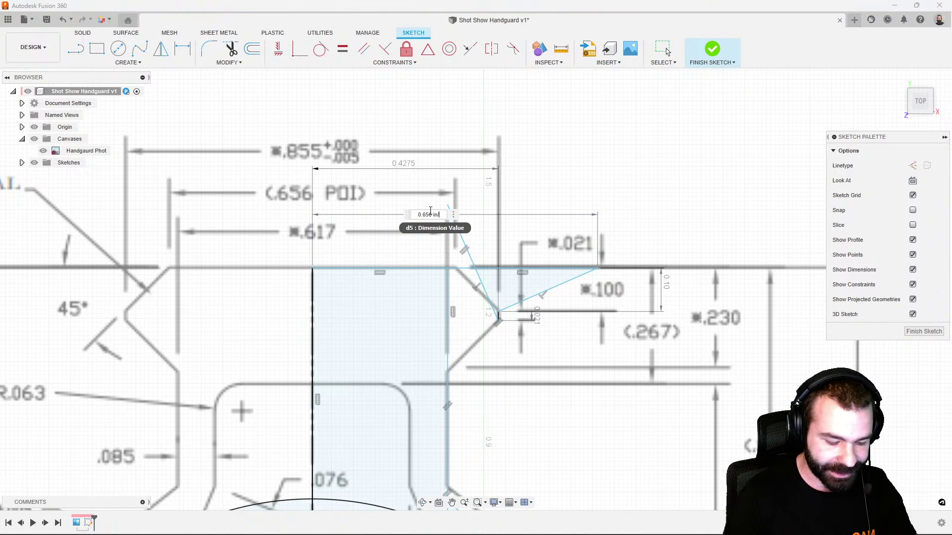
key("Return")
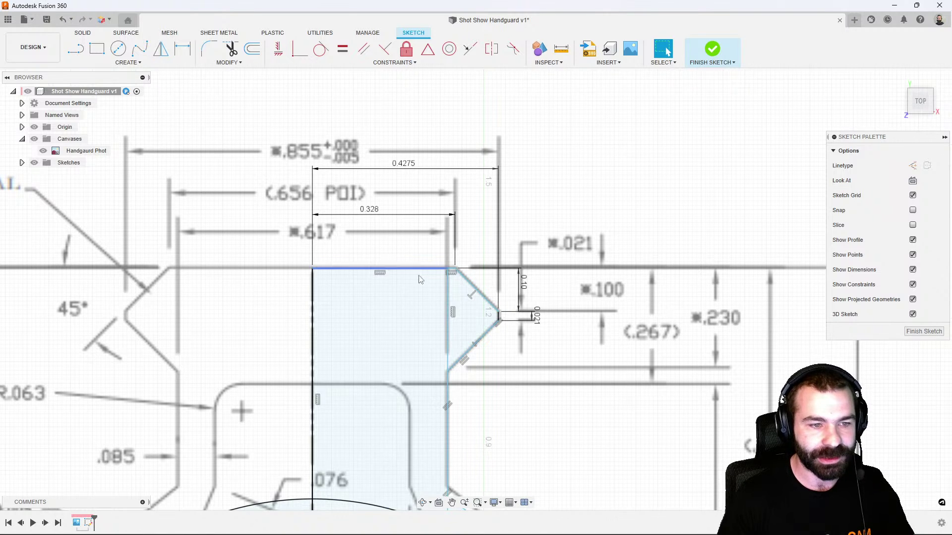
left_click(411, 287)
Dimension the horizontal distance from the centerline to the neck's right side as half of .617, 0.3085 in
scroll(445, 276, "up", 2)
key("d")
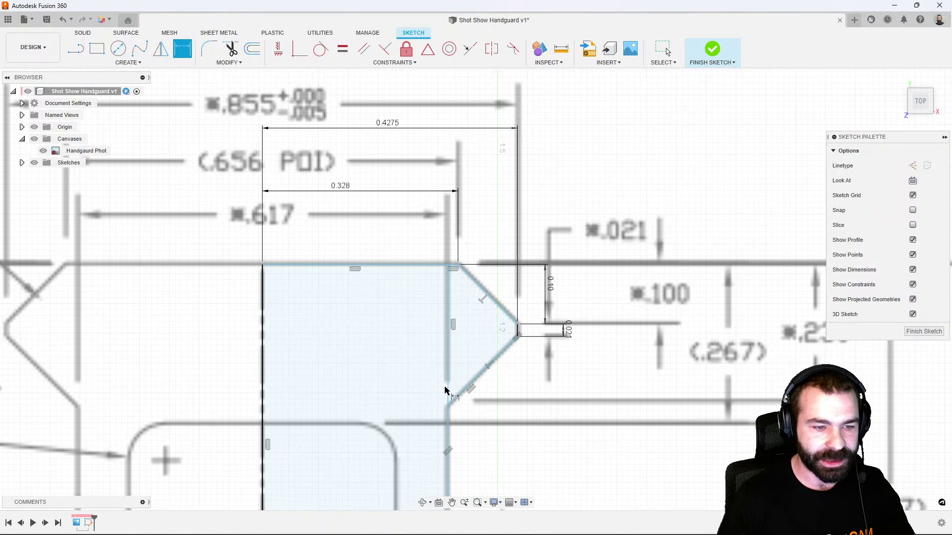
left_click(449, 419)
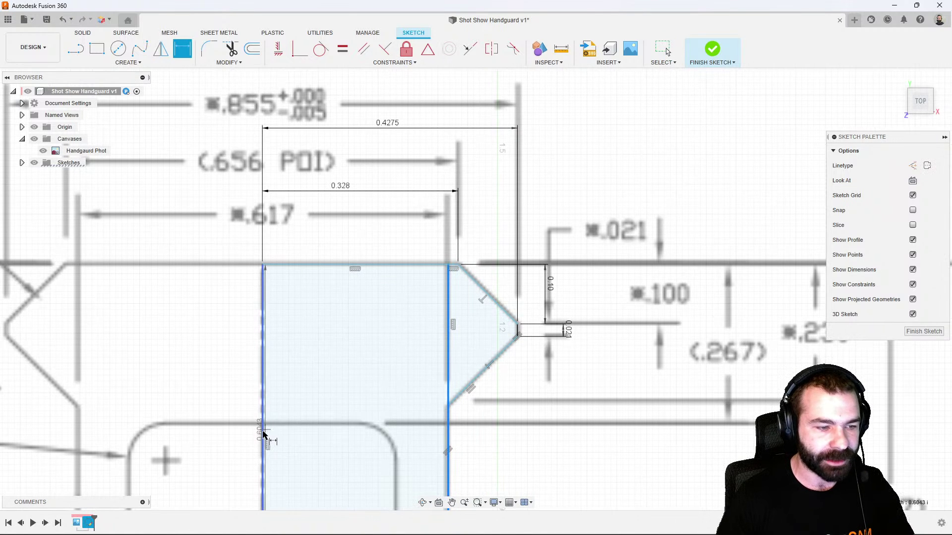
left_click(263, 435)
left_click(362, 238)
key("BackSpace")
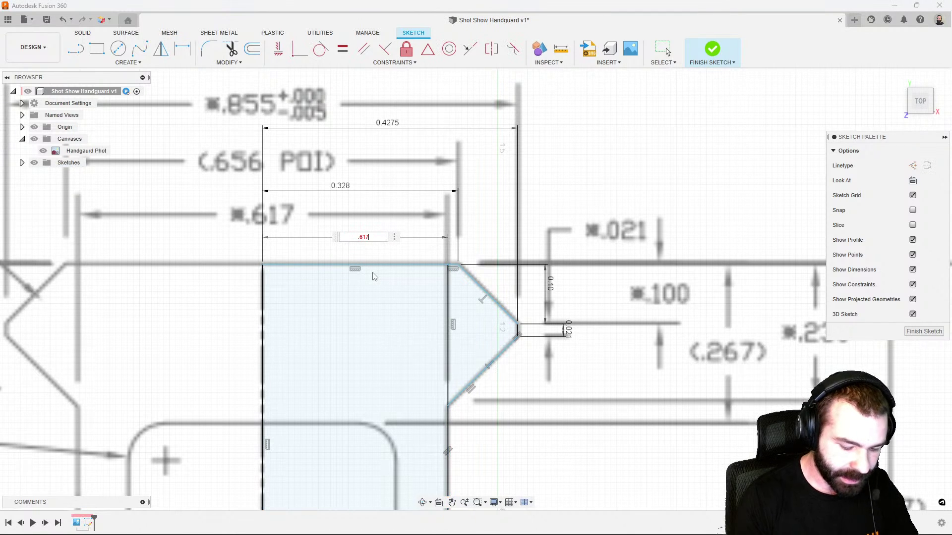
key("Return")
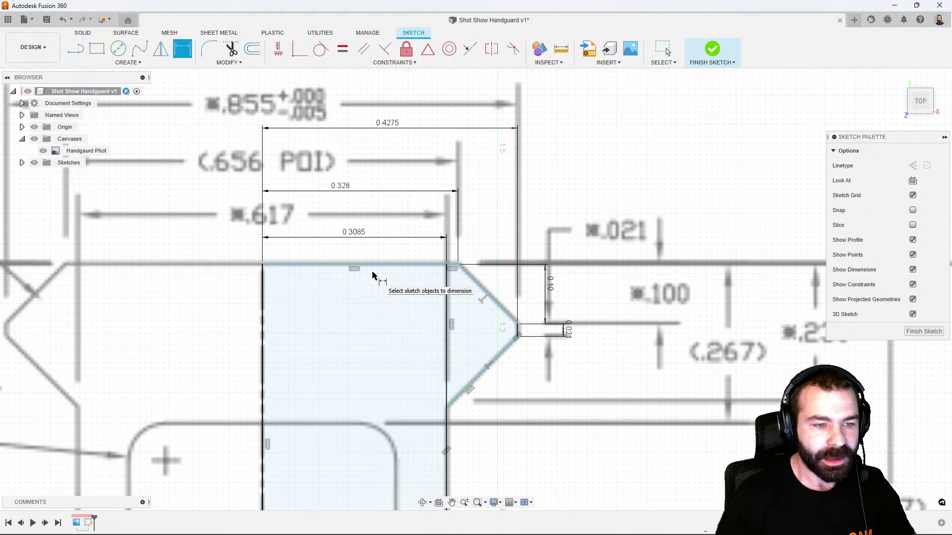
Dimension the angle between the slanted and vertical lines of the right outer wall as 135 degrees
scroll(387, 258, "down", 2)
scroll(386, 258, "down", 2)
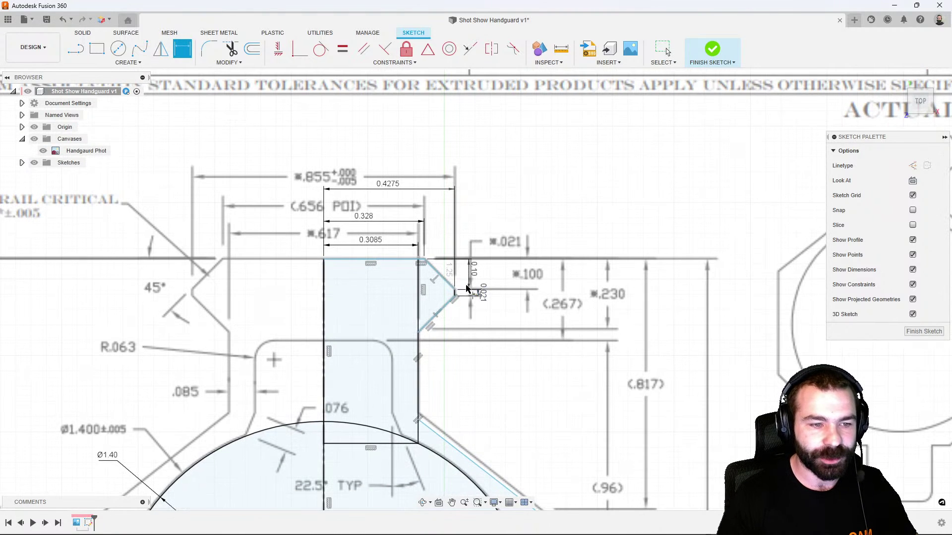
scroll(454, 327, "up", 3)
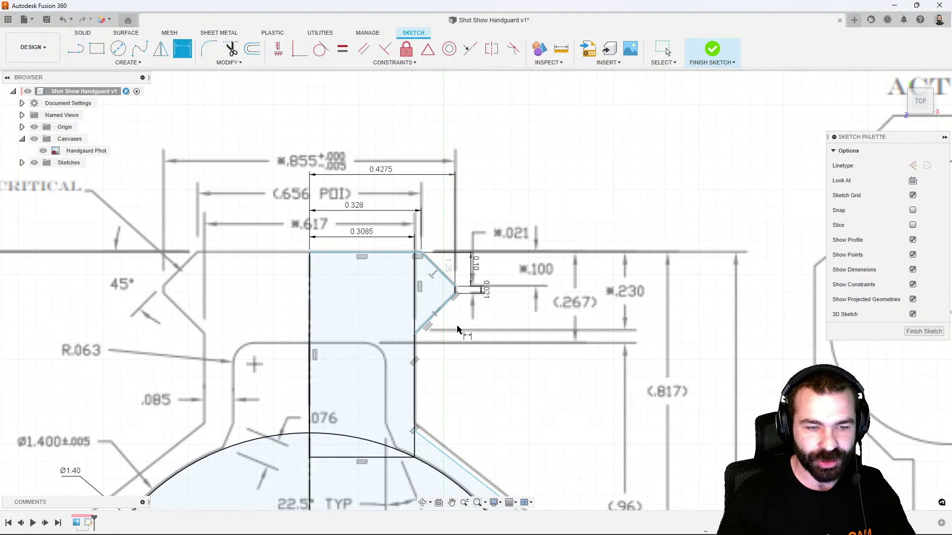
scroll(445, 350, "down", 2)
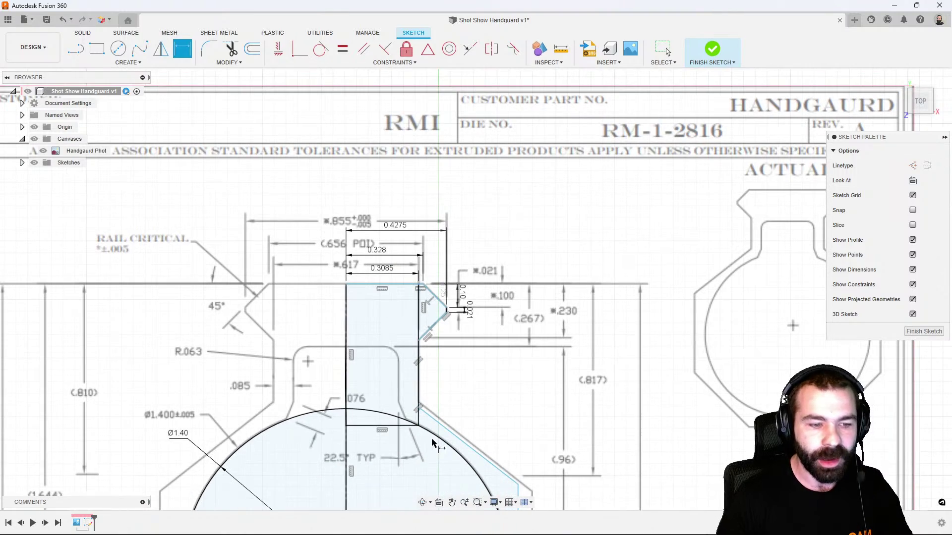
scroll(466, 357, "down", 1)
scroll(466, 357, "up", 2)
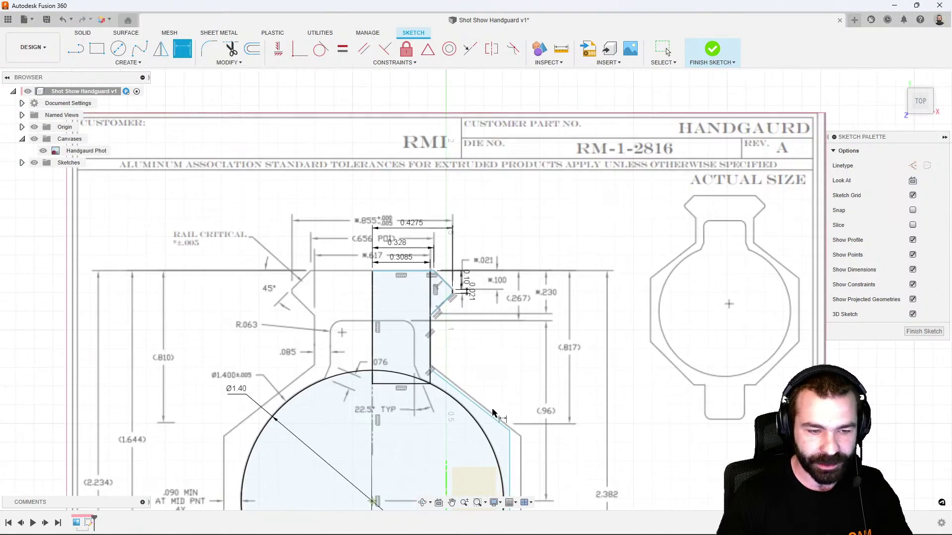
scroll(491, 301, "down", 3)
scroll(491, 301, "up", 4)
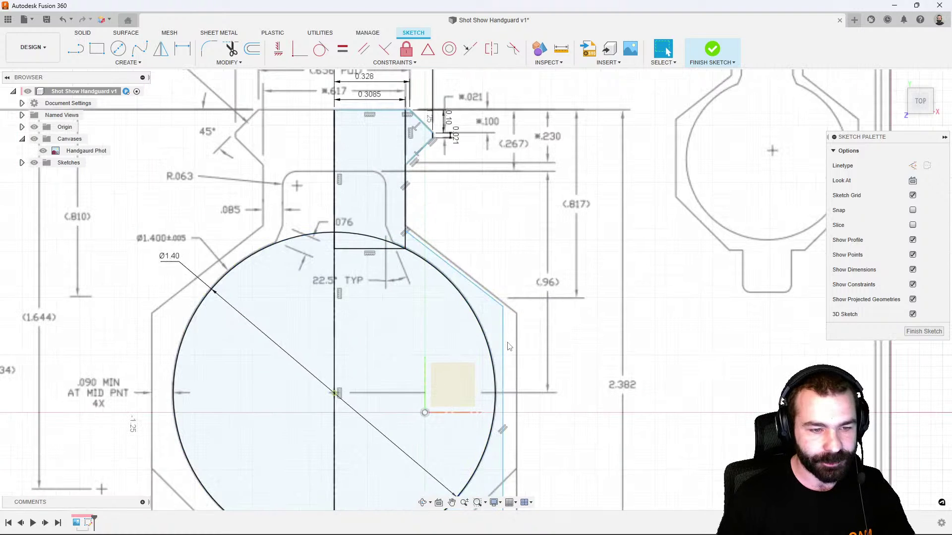
left_click(490, 299)
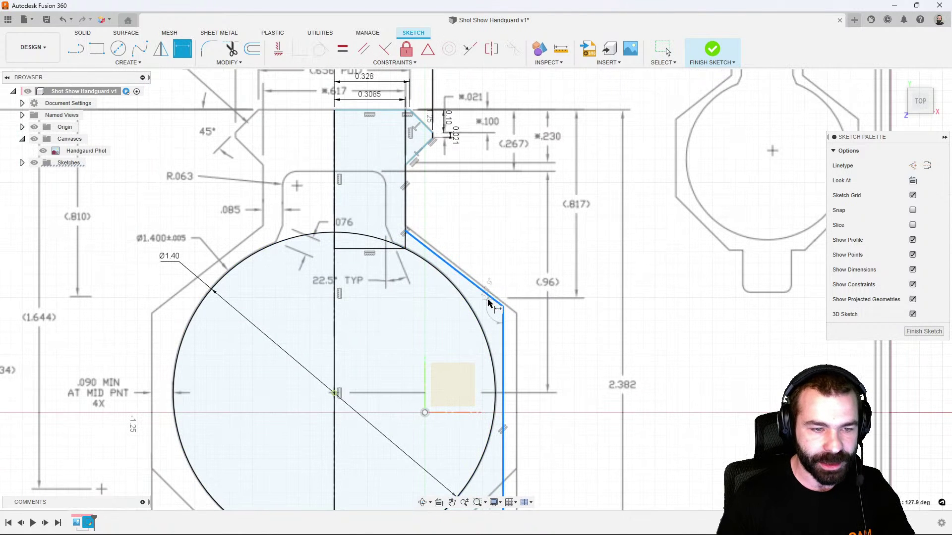
left_click(444, 335)
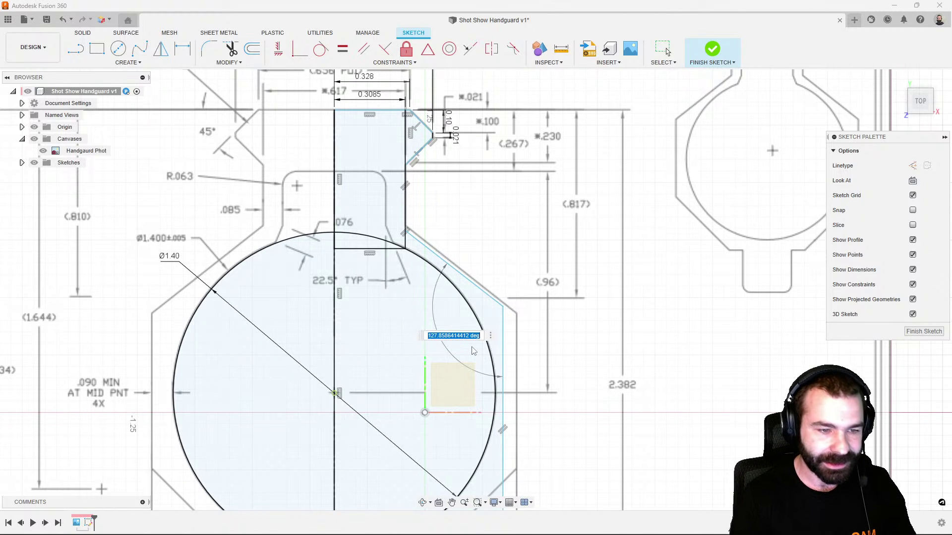
type("135")
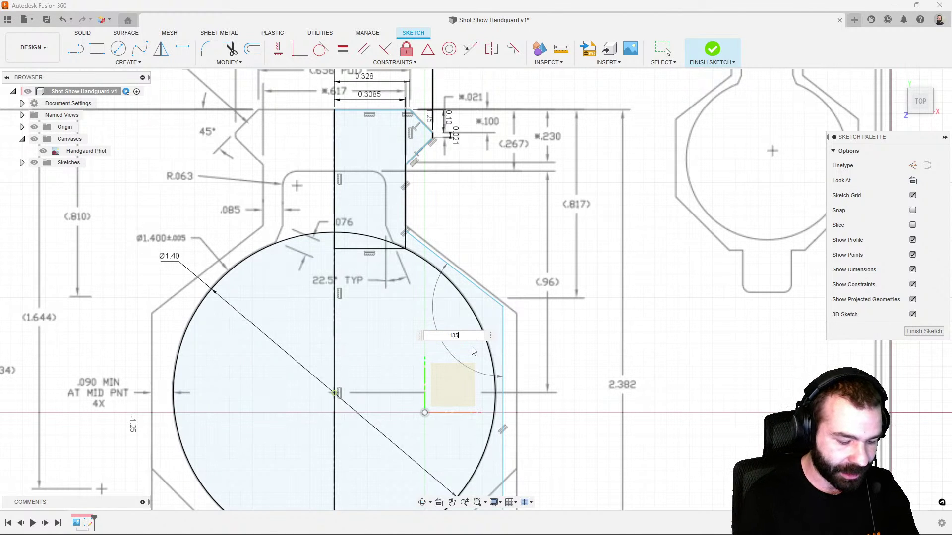
key("Return")
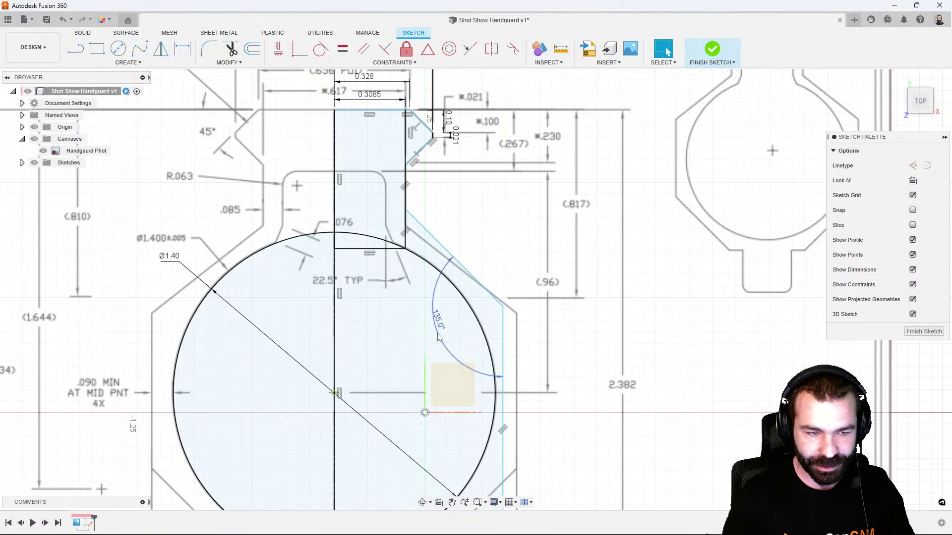
Change the angle dimension between the slanted and vertical lines of the right outer wall to 120 degrees
double_click(439, 330)
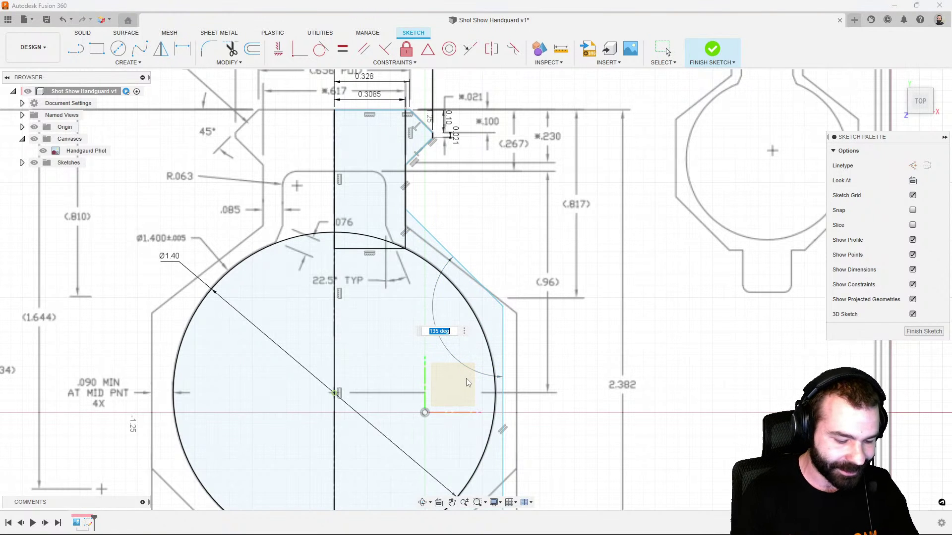
type("120")
key("Return")
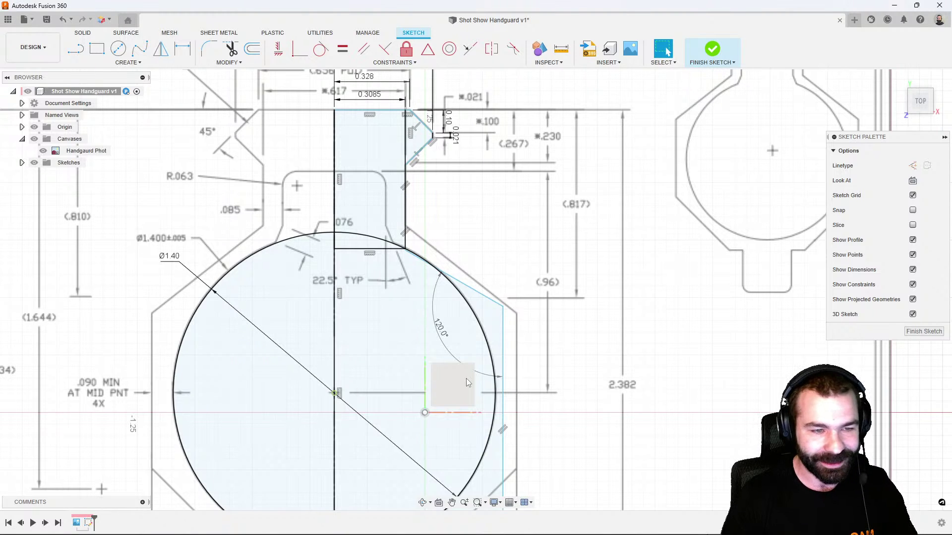
double_click(447, 336)
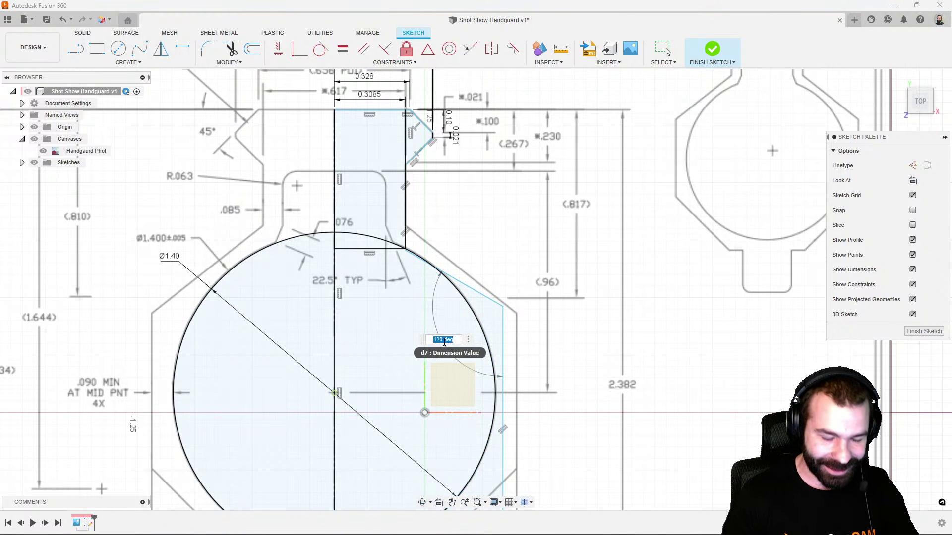
key("Escape")
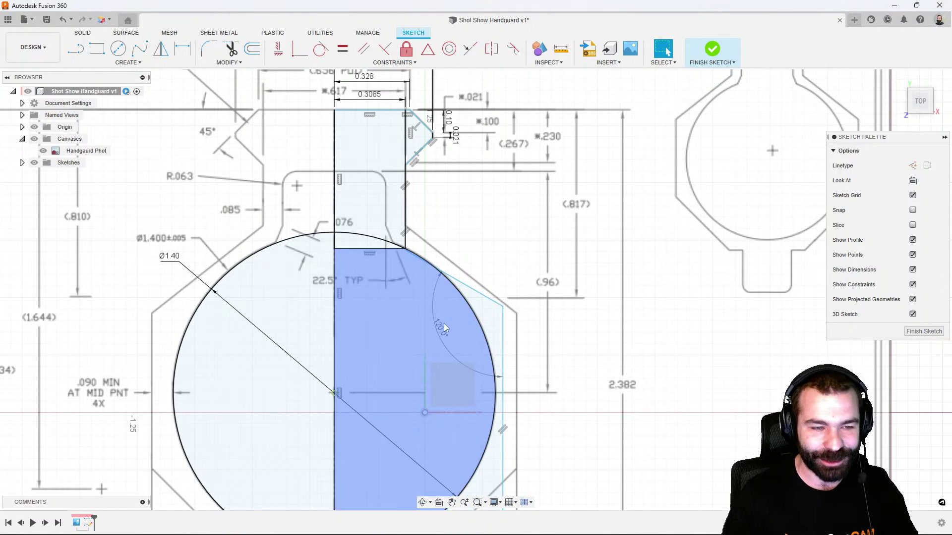
Set the outer wall's angle dimension to the expression 360/6 and re-enter it as 60 degrees
left_click(447, 337)
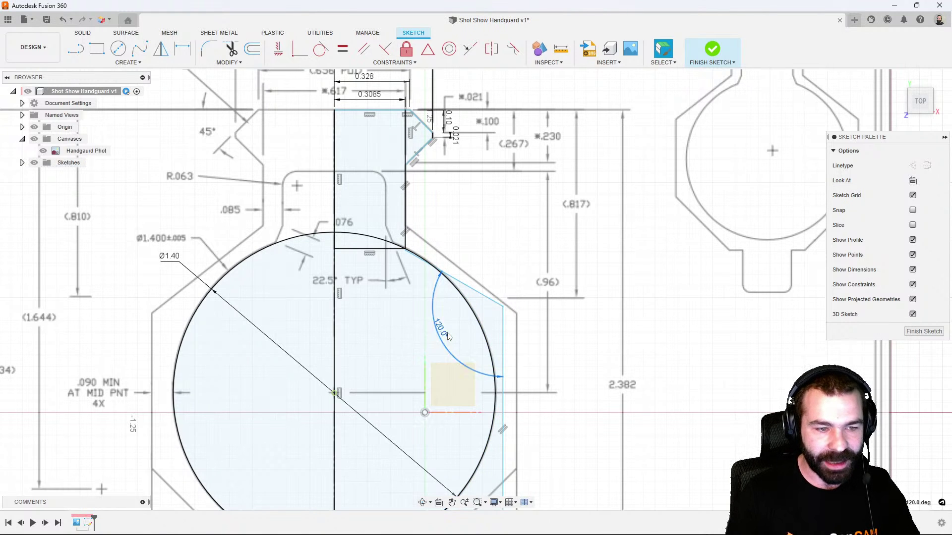
double_click(447, 337)
type("3")
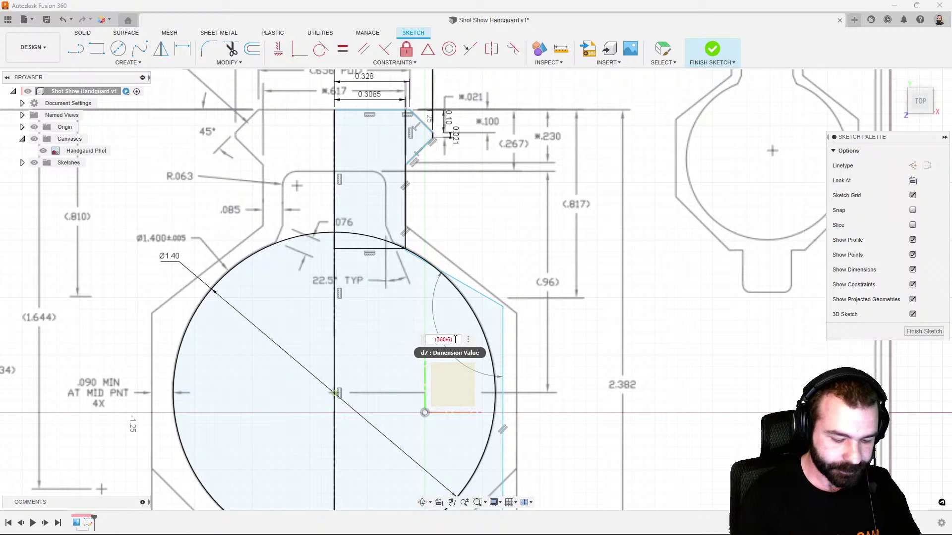
key("Return")
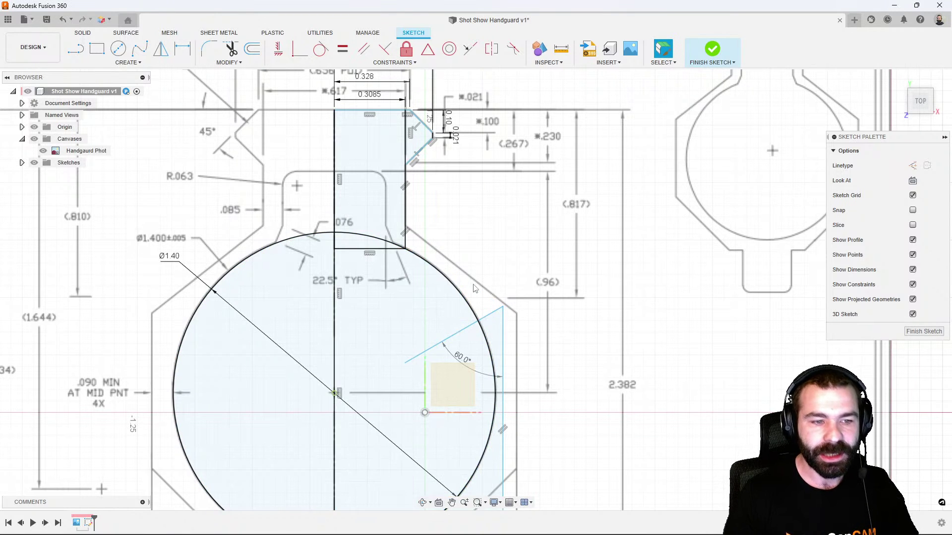
double_click(464, 359)
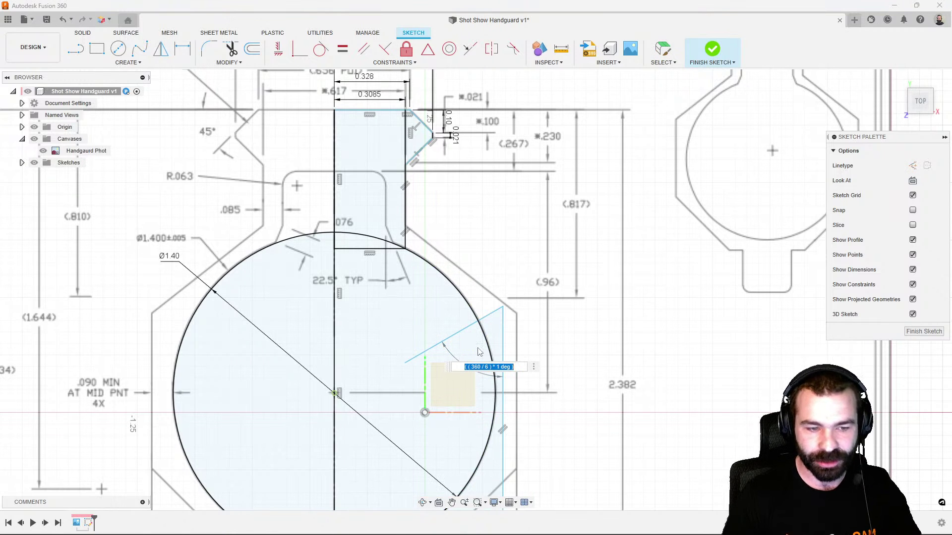
left_click(484, 367)
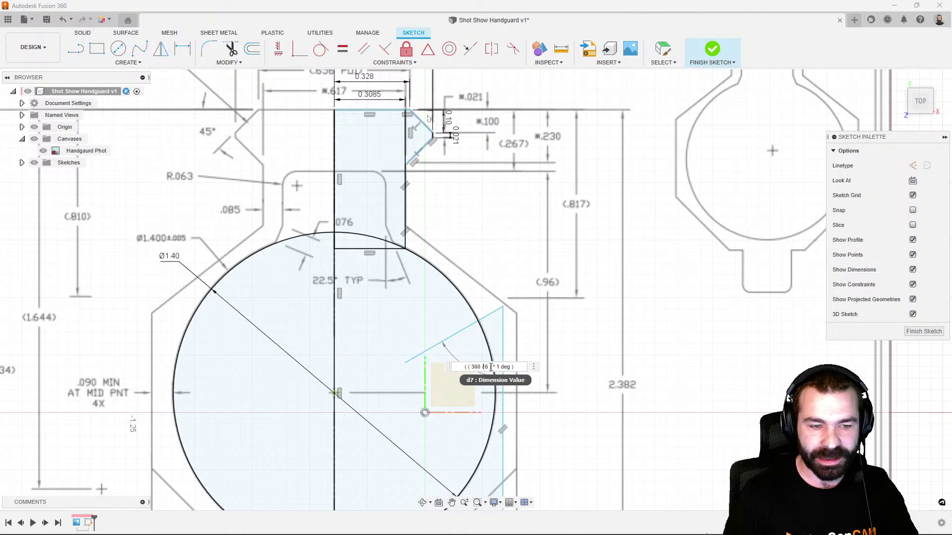
left_click_drag(516, 367, 432, 371)
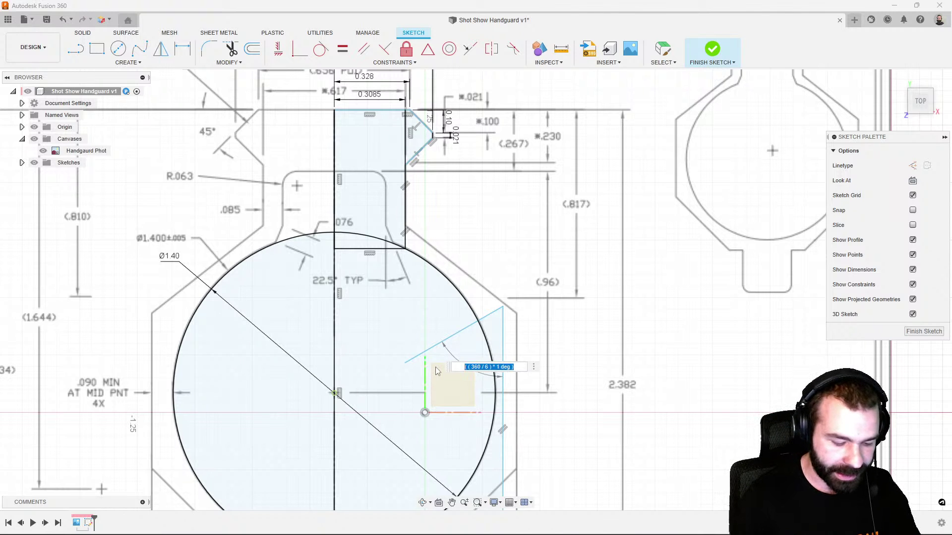
key("Return")
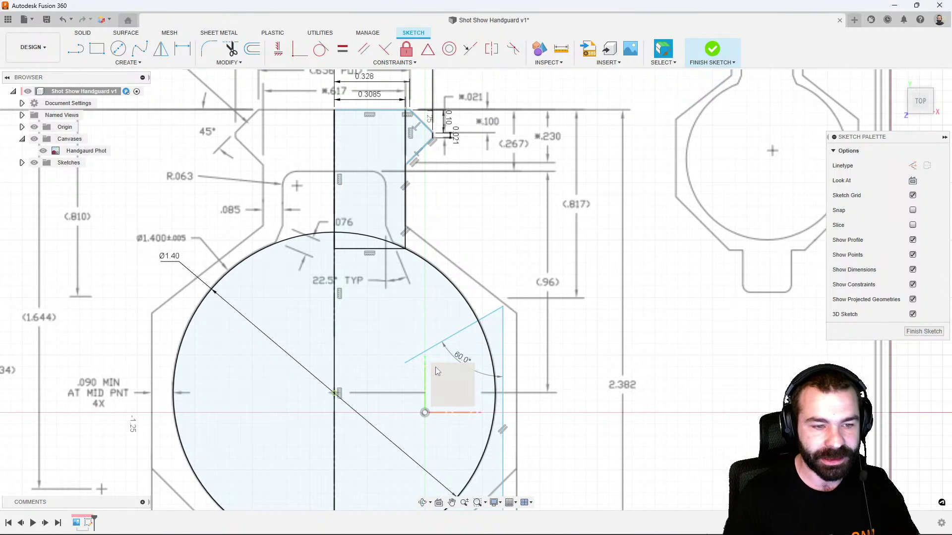
Set the outer wall's angle dimension back to 120 degrees
double_click(465, 359)
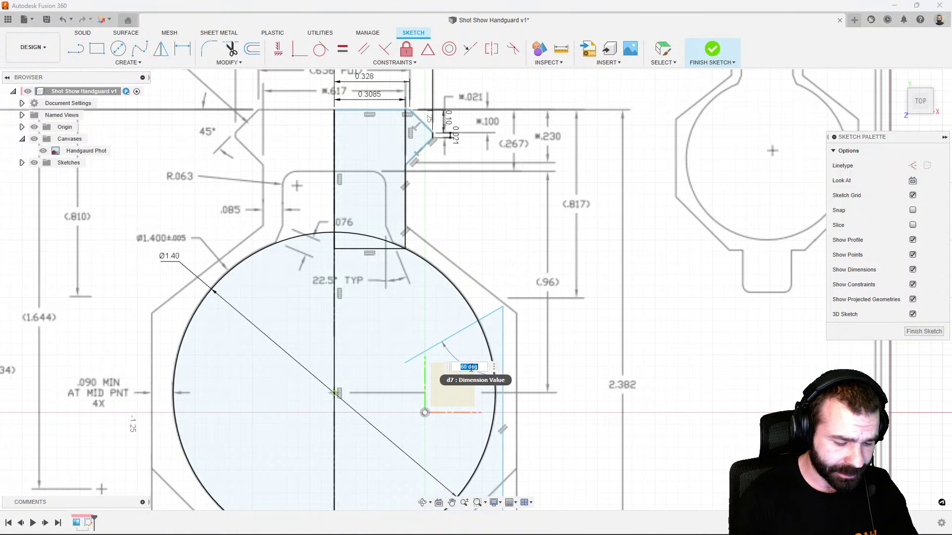
type("2")
key("BackSpace")
type("120")
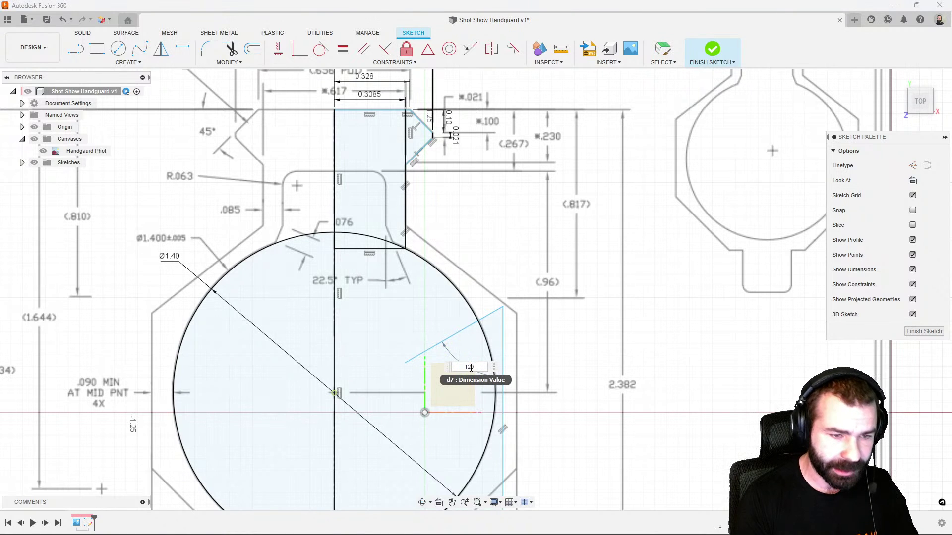
key("Return")
Move the right outer wall's upper corner onto the matching canvas corner and delete the wall's angle dimension
scroll(495, 317, "up", 1)
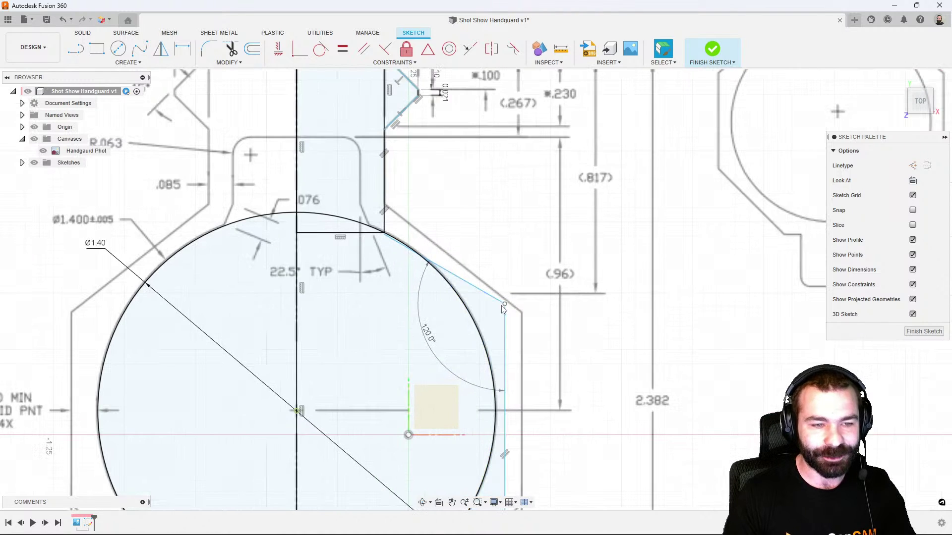
left_click_drag(505, 304, 521, 313)
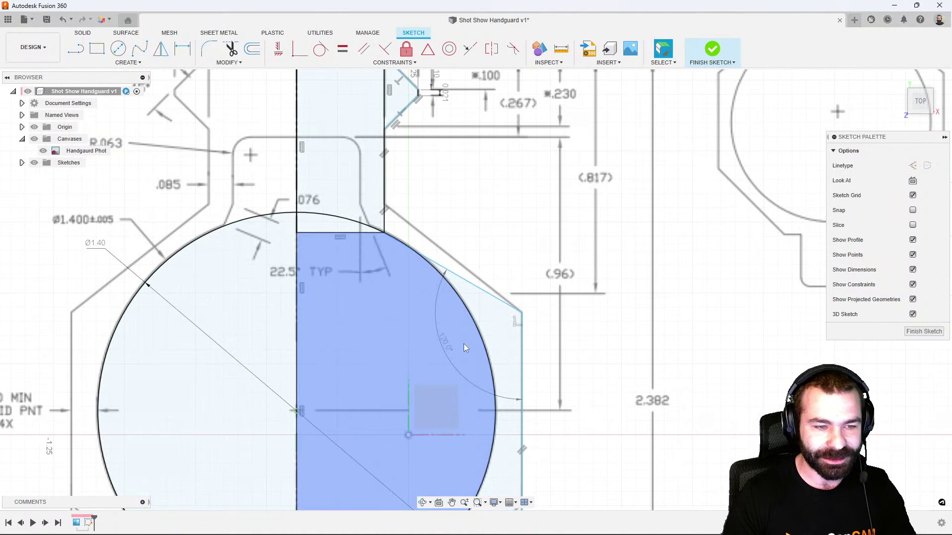
key("Delete")
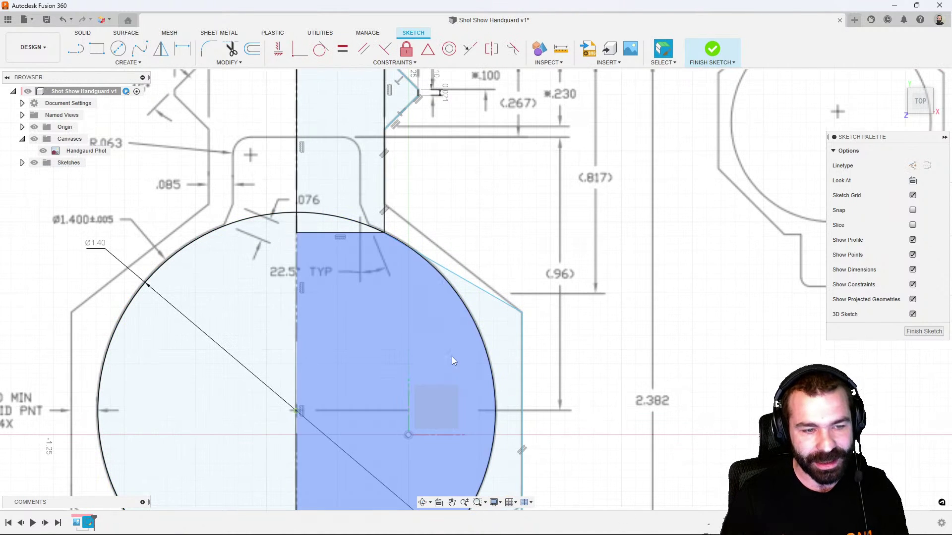
Realign the upper slanted line of the right outer wall with the canvas outline between the neck and the wall corner
left_click(403, 243)
mouse_move(522, 312)
left_mouse_down()
mouse_move(519, 262)
mouse_move(510, 293)
mouse_move(522, 312)
left_mouse_up()
scroll(514, 297, "down", 2)
scroll(496, 315, "down", 3)
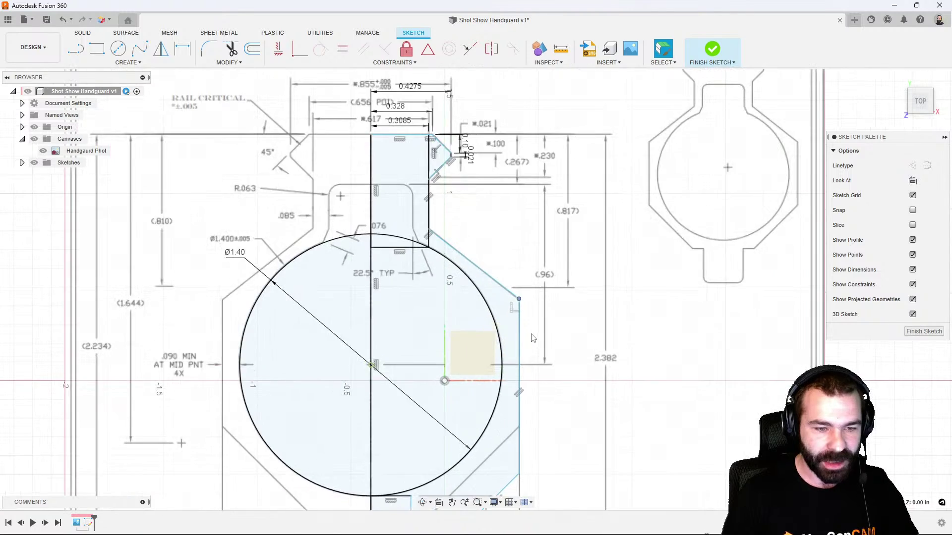
Dimension the horizontal distance from the centerline to the vertical line of the right outer wall as 1.580 in
left_click_drag(516, 374, 505, 354)
left_click(548, 382)
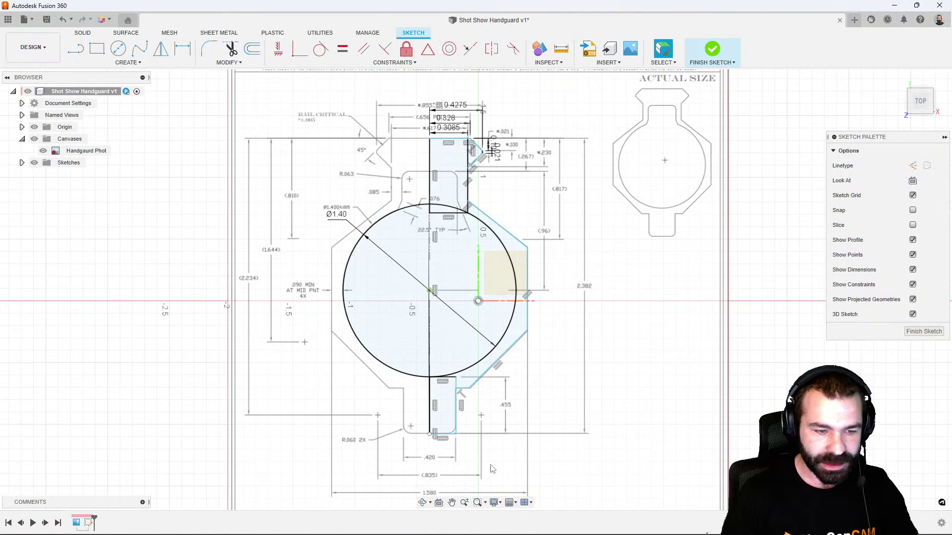
key("d")
left_click(429, 417)
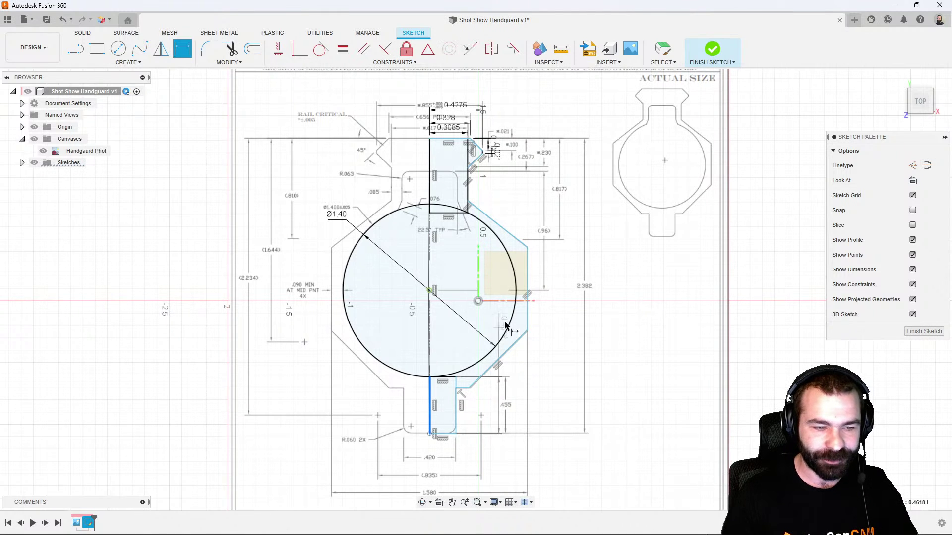
left_click(528, 304)
left_click(491, 474)
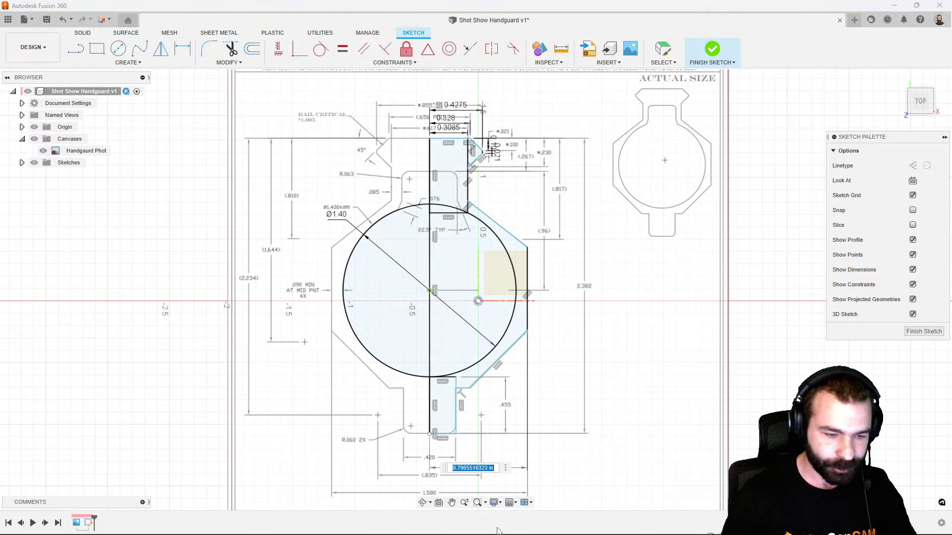
type("1.580")
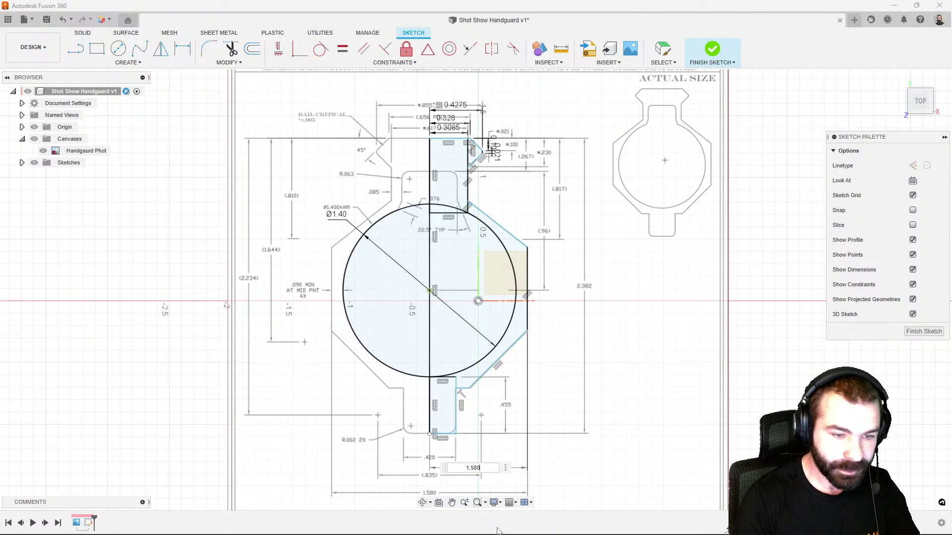
key("Return")
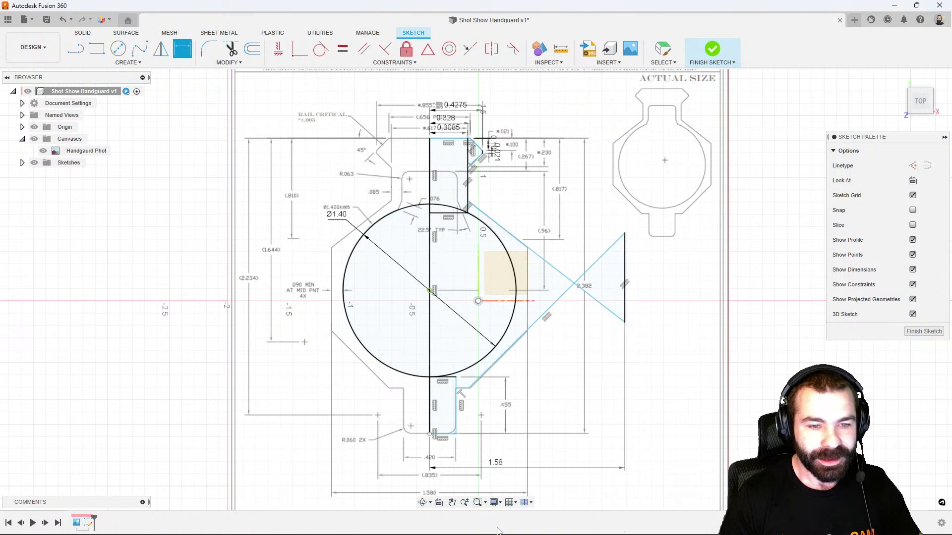
Change the dimension from the centerline to the right outer wall to half of 1.580 in, 0.79 in
double_click(495, 462)
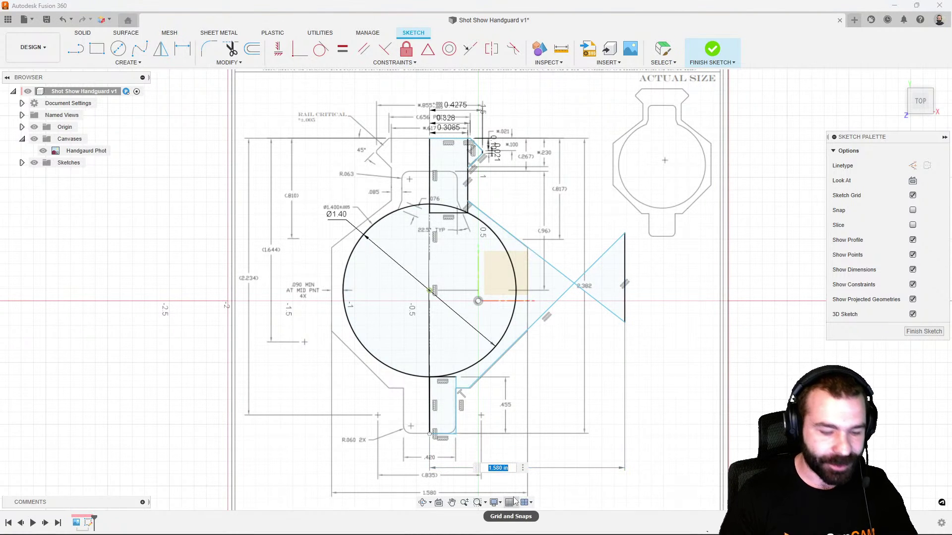
key("End")
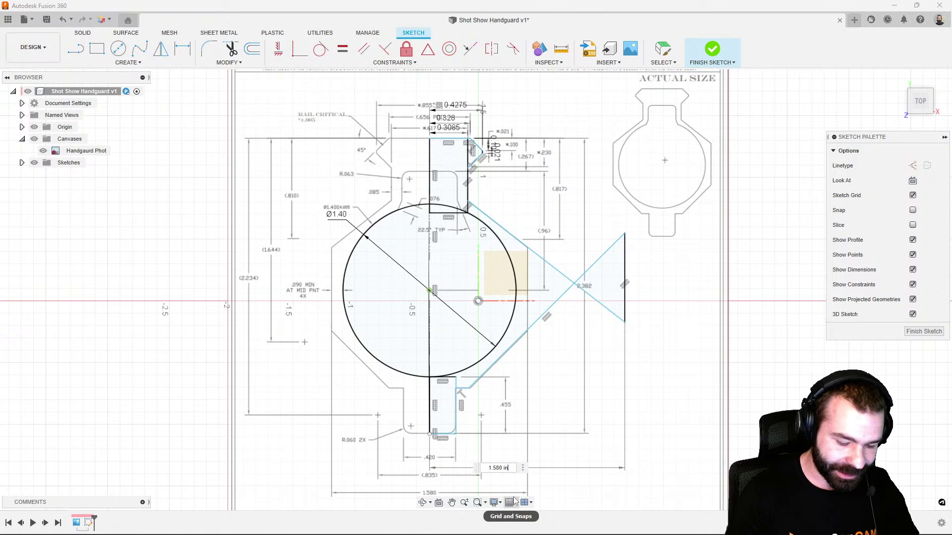
type("/2")
key("Return")
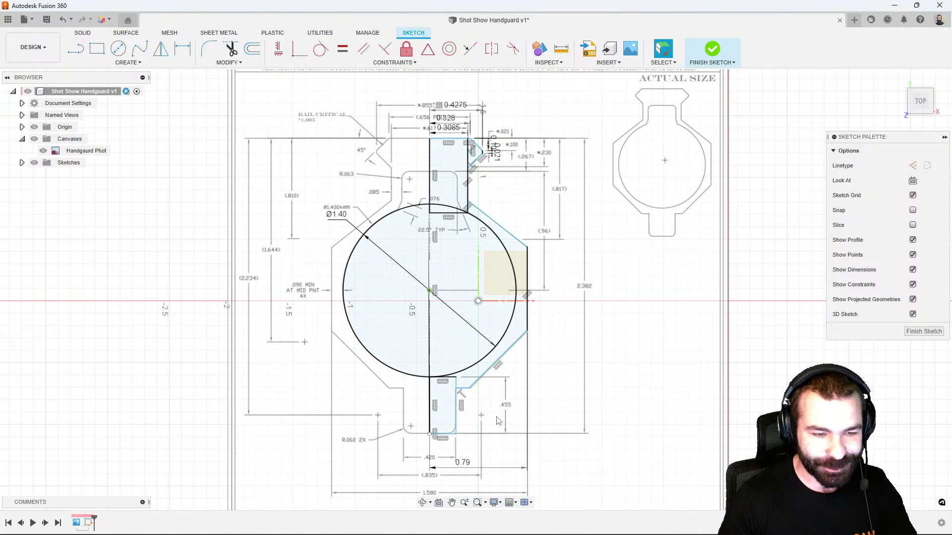
Try an Equal constraint between the upper and lower slanted lines of the right outer wall, and undo it
scroll(500, 419, "up", 2)
scroll(499, 418, "down", 1)
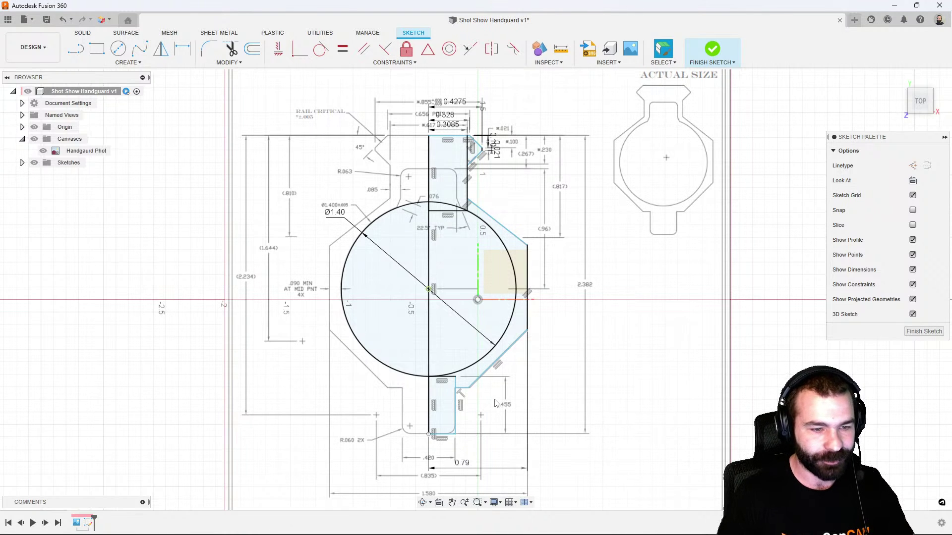
scroll(496, 404, "up", 2)
scroll(513, 368, "up", 1)
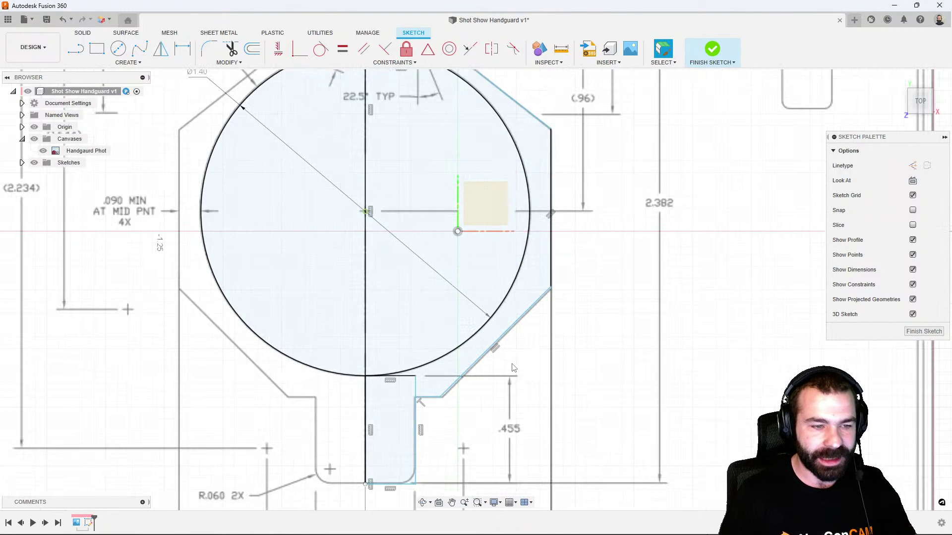
scroll(514, 368, "down", 1)
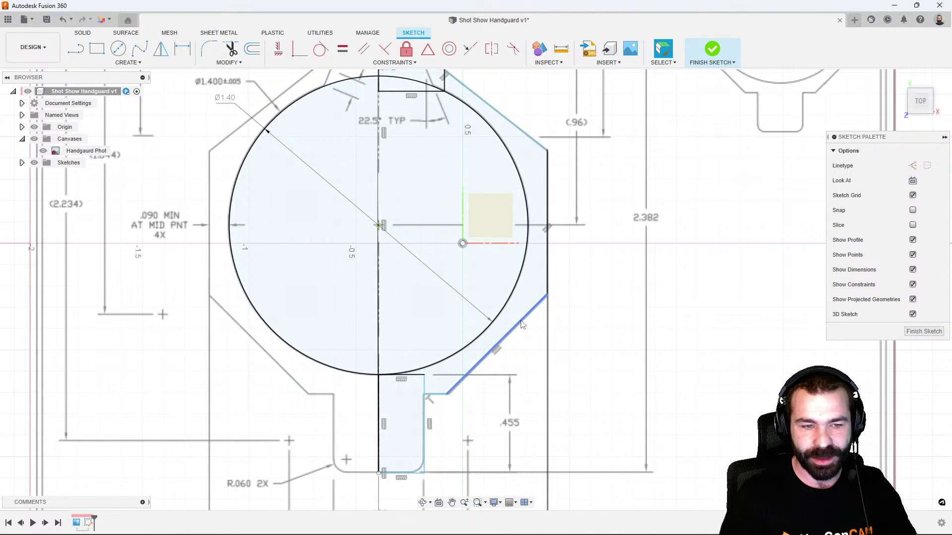
scroll(521, 324, "down", 1)
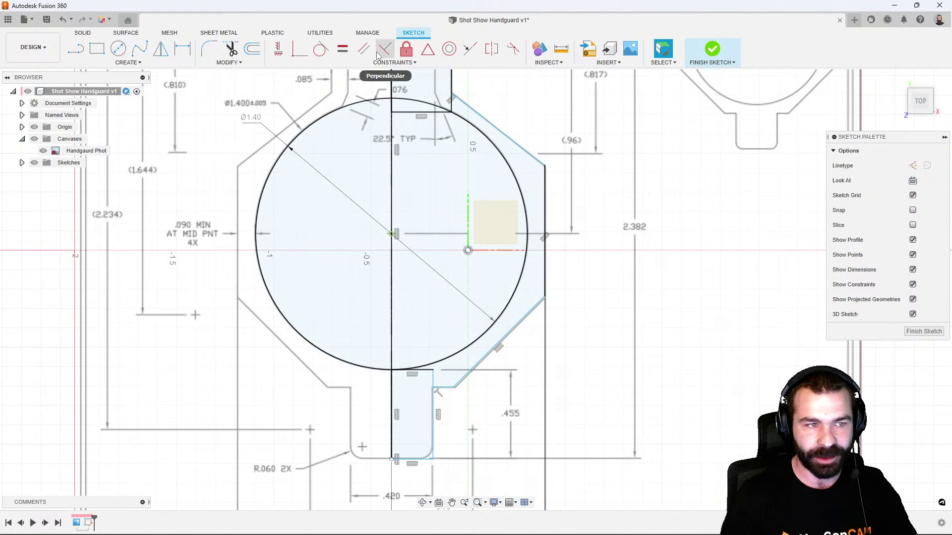
left_click(342, 48)
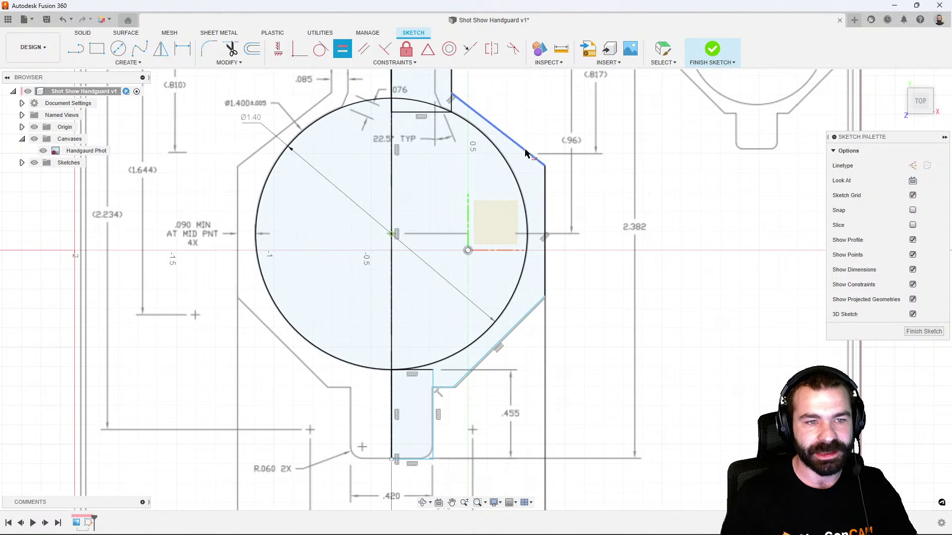
left_click(527, 155)
left_click(534, 307)
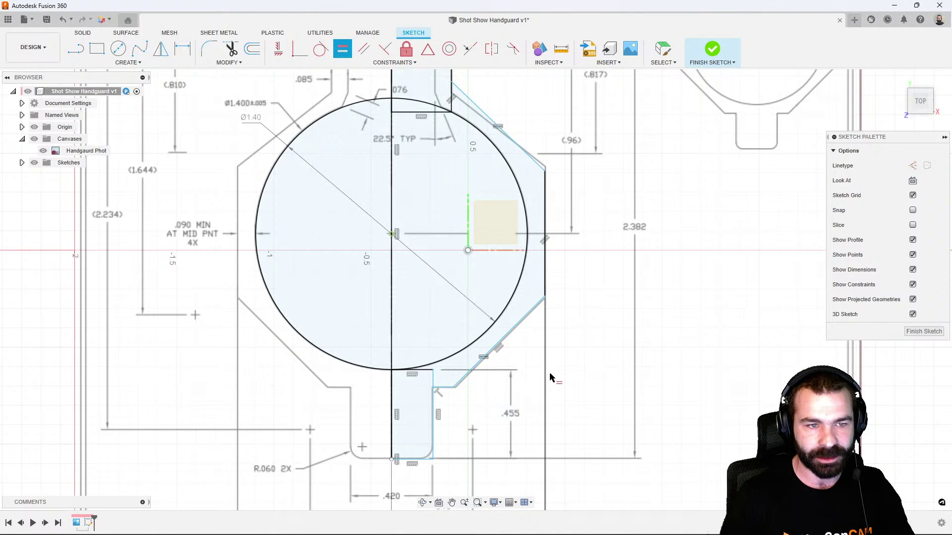
scroll(550, 378, "up", 3)
key("Escape")
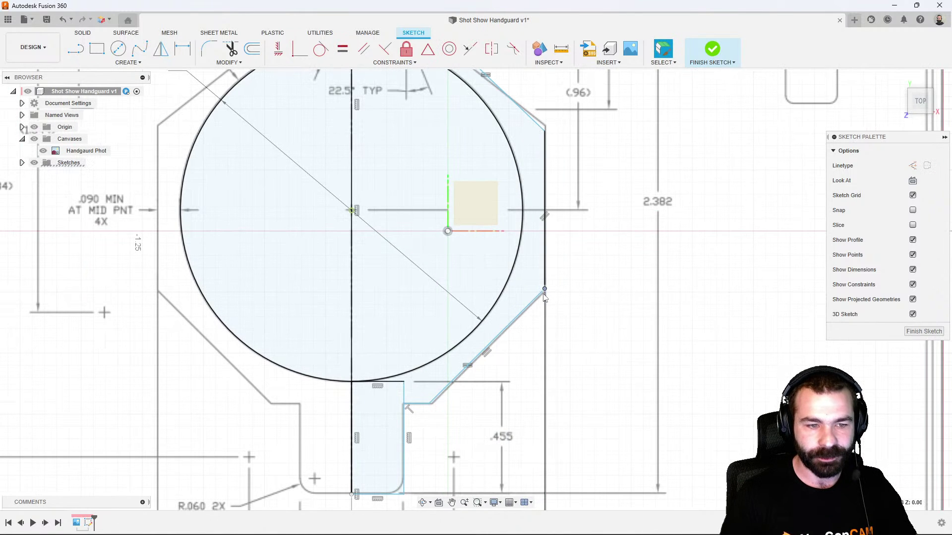
scroll(544, 296, "down", 2)
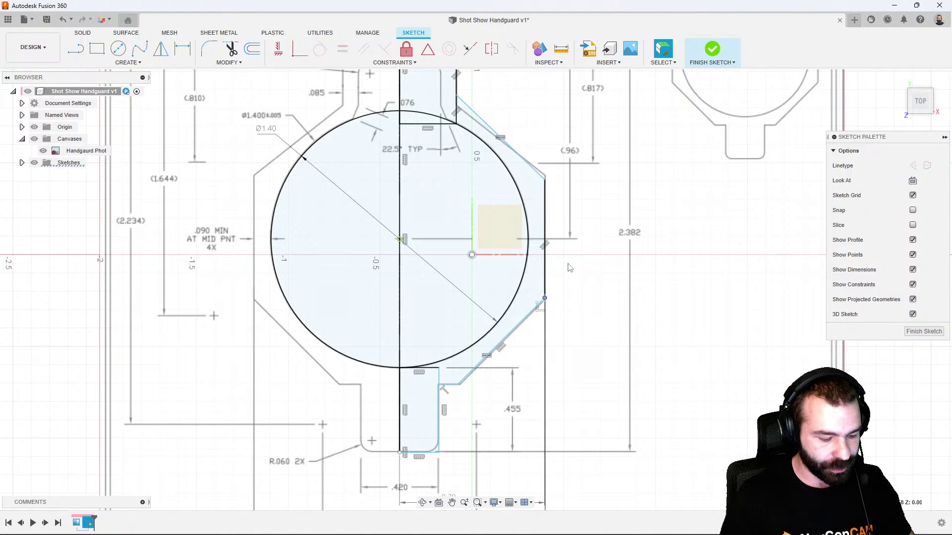
key("ctrl+z")
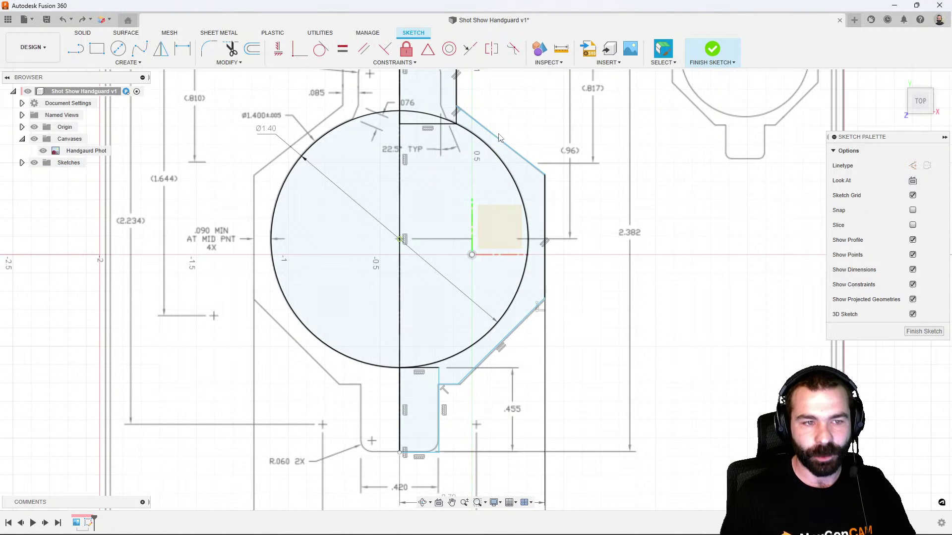
Move the upper corner point of the right outer wall back onto the corner of the canvas outline
left_click(480, 122)
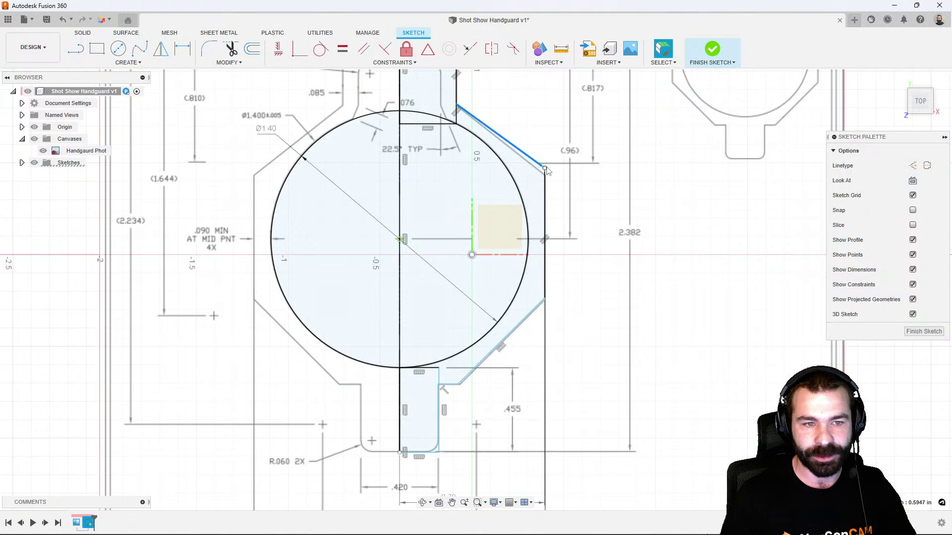
key("Escape")
scroll(561, 253, "down", 2)
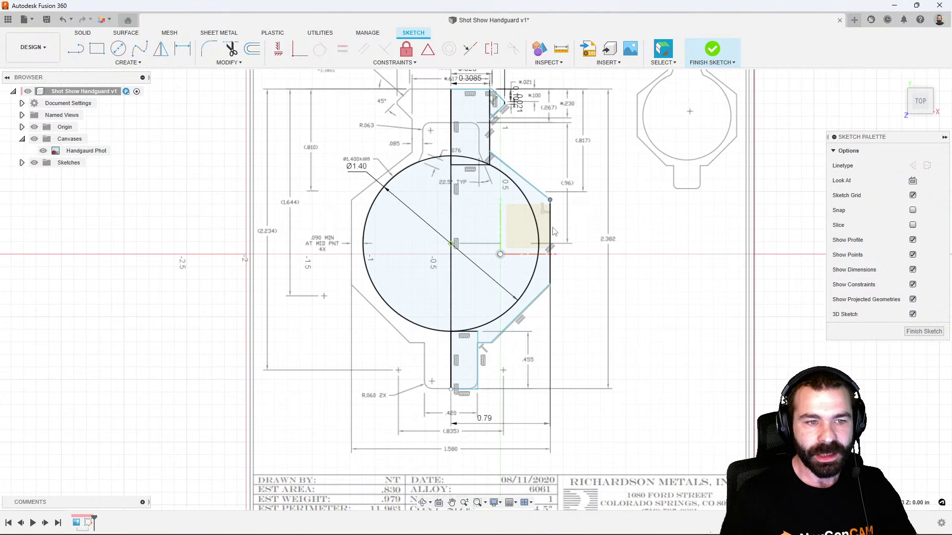
scroll(581, 198, "up", 2)
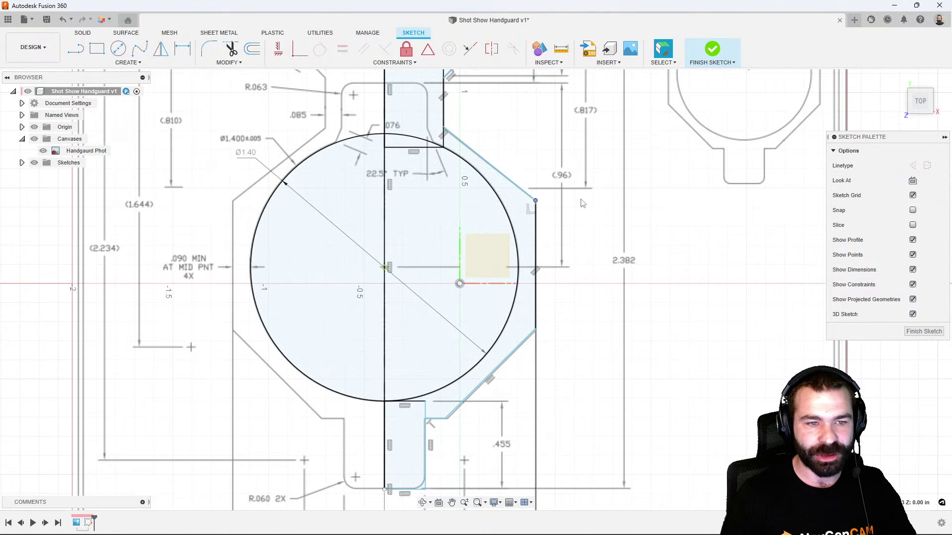
scroll(583, 203, "down", 1)
left_click_drag(537, 203, 538, 203)
scroll(579, 240, "down", 3)
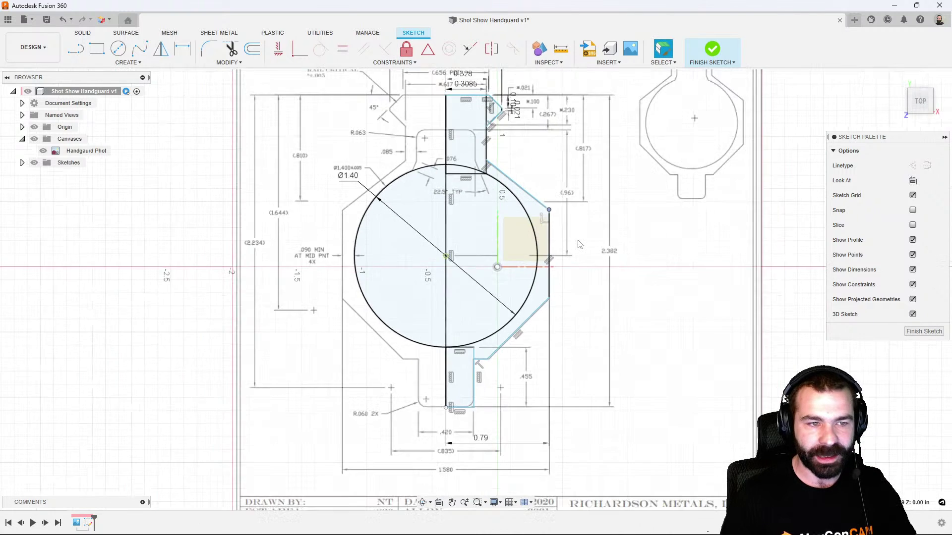
Draw a rectangle about 0.22 in wide from the centerline at the neck pocket's upper edge down to the neck's lower horizontal line
scroll(431, 148, "up", 3)
left_click(97, 48)
scroll(448, 124, "up", 2)
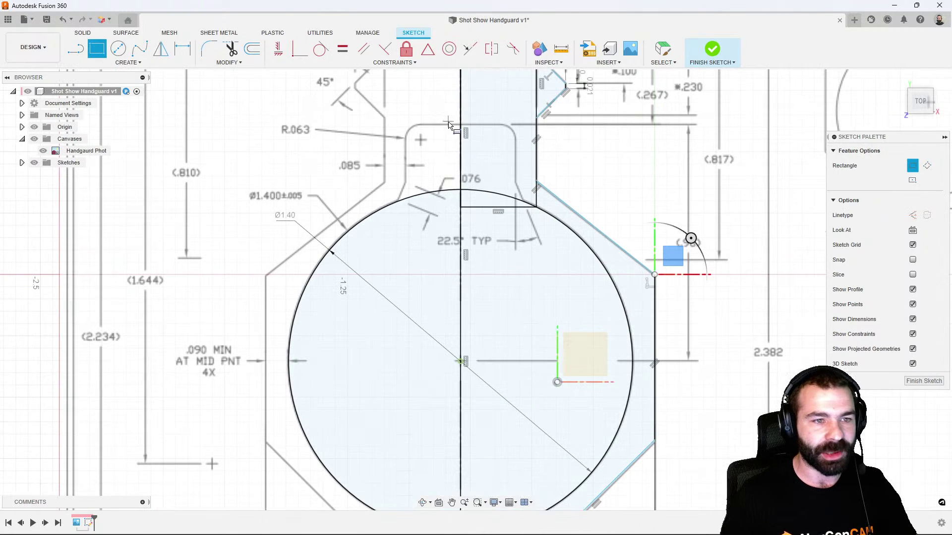
left_click(461, 124)
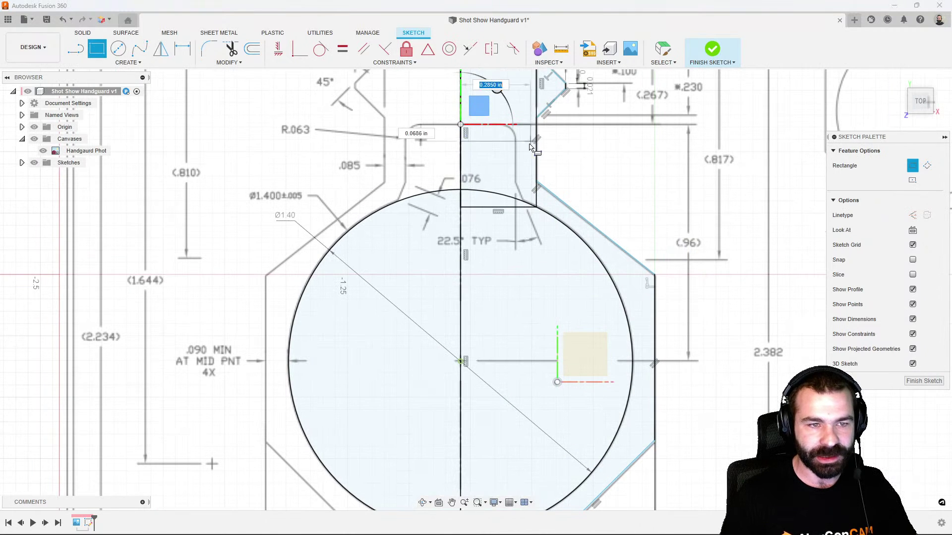
left_click(517, 207)
scroll(503, 200, "down", 2)
key("Escape")
scroll(503, 200, "down", 1)
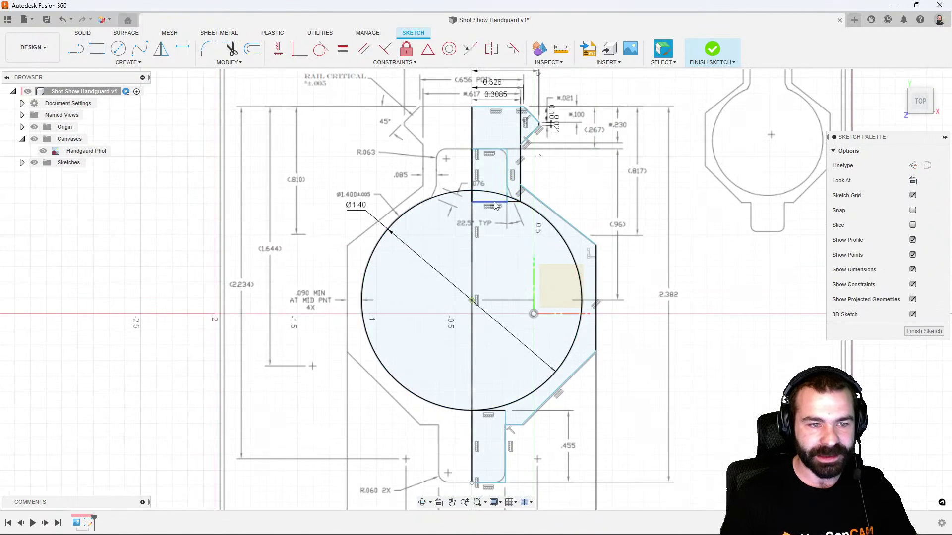
Draw a short slanted line from the neck pocket's right side down to the circle, following the canvas flare
scroll(493, 236, "up", 2)
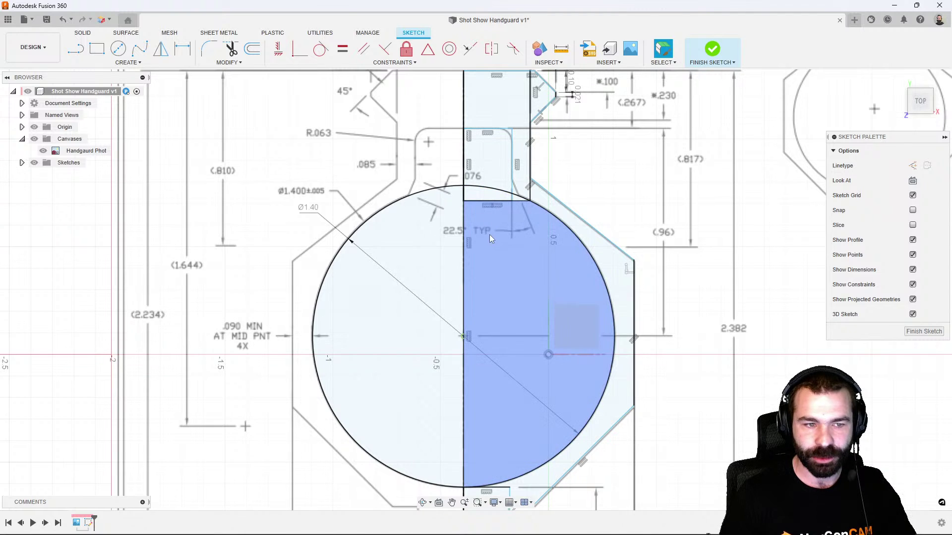
left_click(80, 52)
scroll(521, 184, "up", 4)
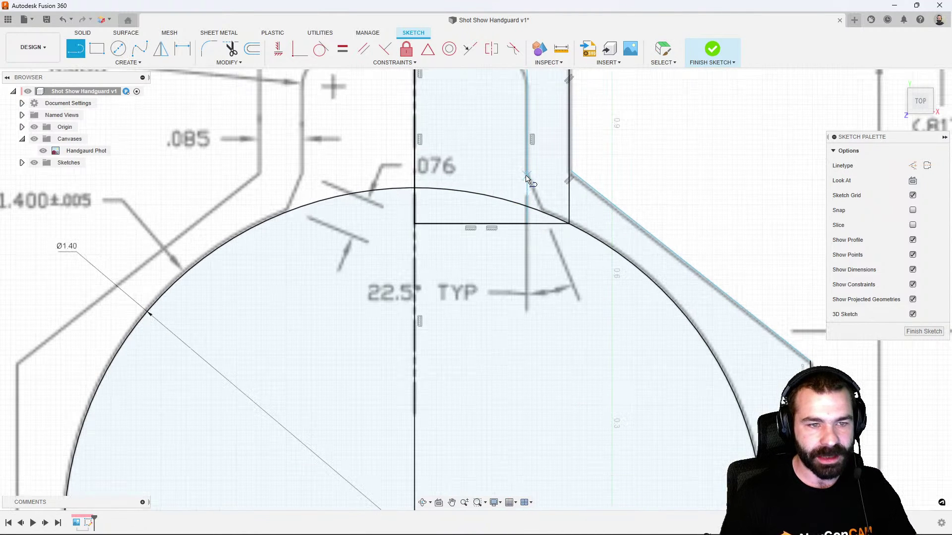
Dimension the angle between the slanted flare line and the pocket's vertical side as 22.5 degrees
key("d")
scroll(549, 254, "up", 2)
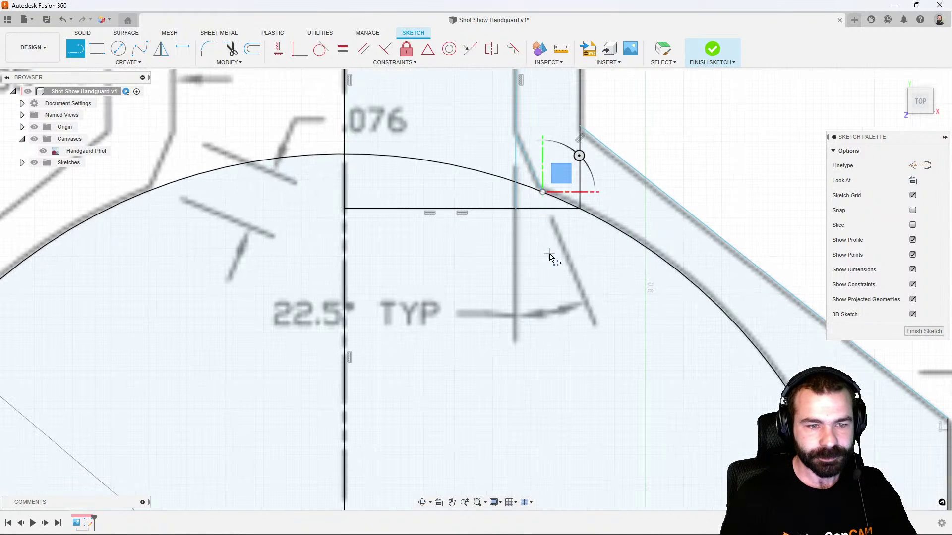
left_click(535, 180)
left_click(517, 195)
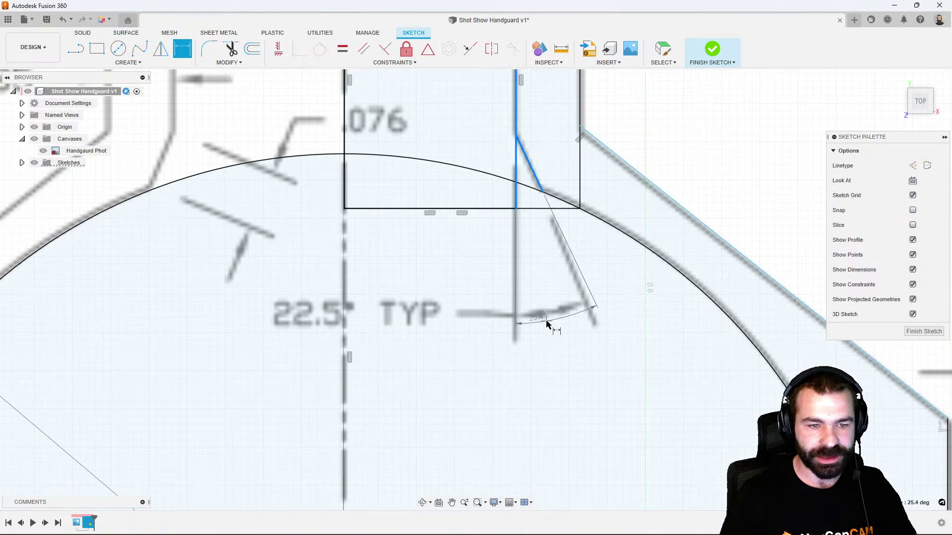
left_click(554, 341)
type("2")
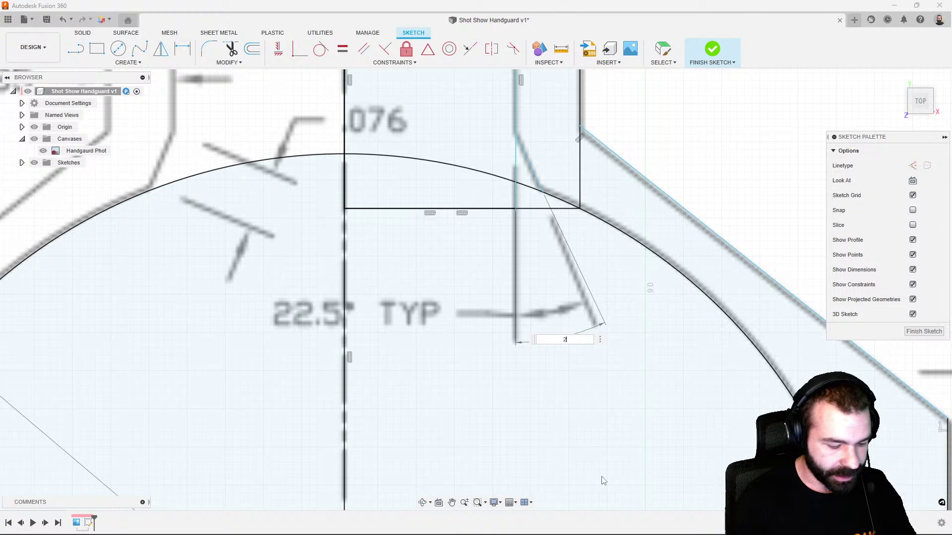
type("2.5")
key("Return")
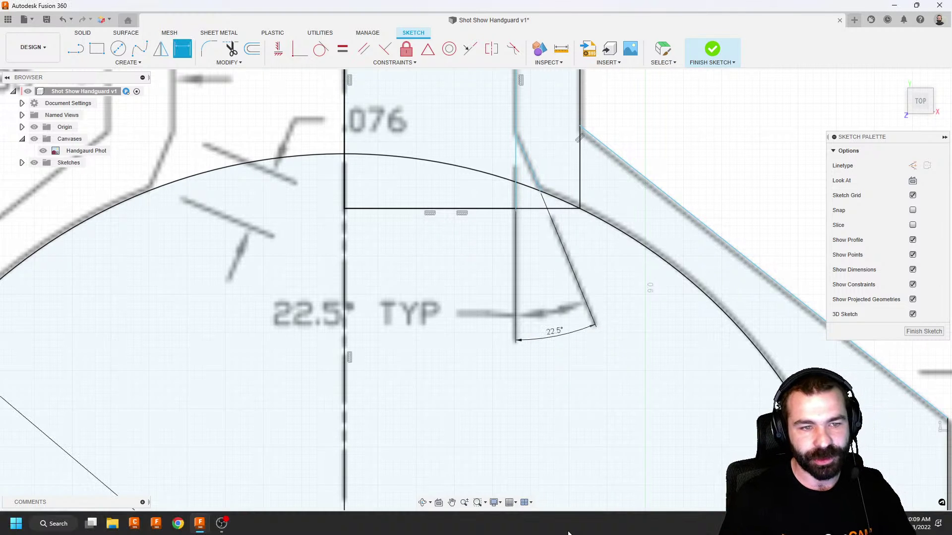
Dimension the vertical distance from the circle's center to the neck pocket's upper edge as 0.96 in
scroll(510, 296, "down", 3)
scroll(506, 296, "down", 2)
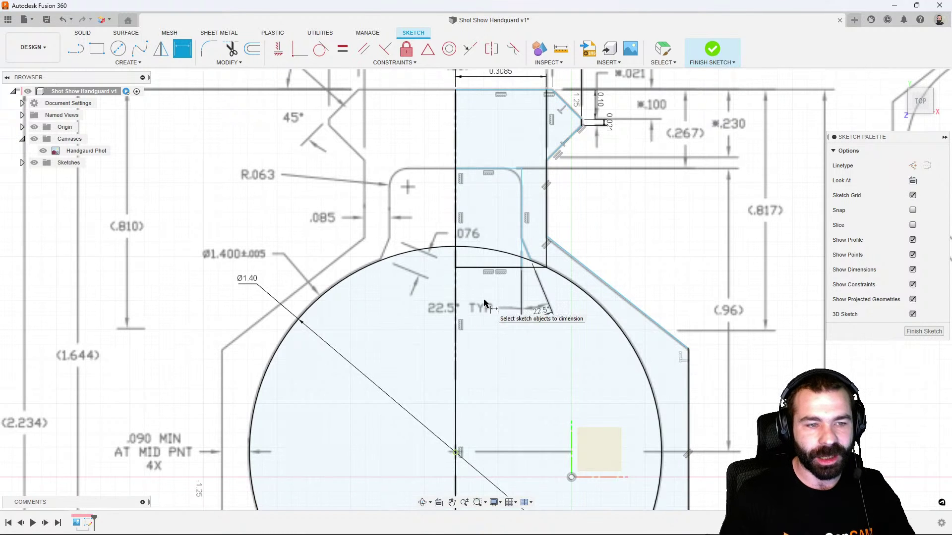
scroll(488, 261, "down", 1)
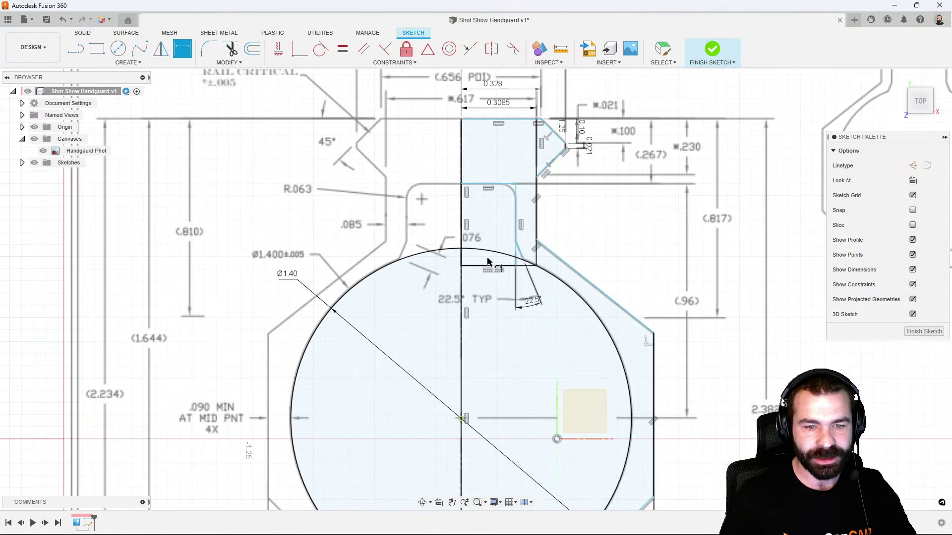
left_click(496, 185)
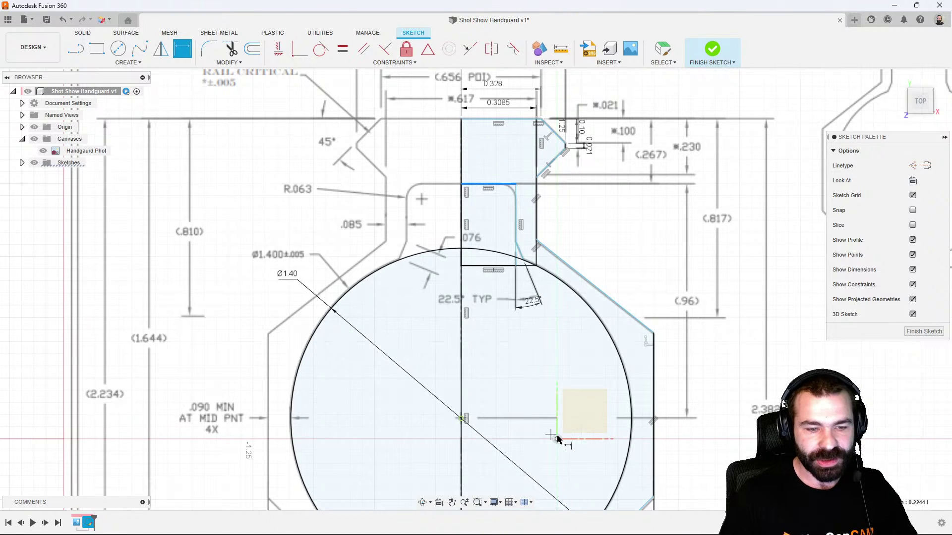
key("Escape")
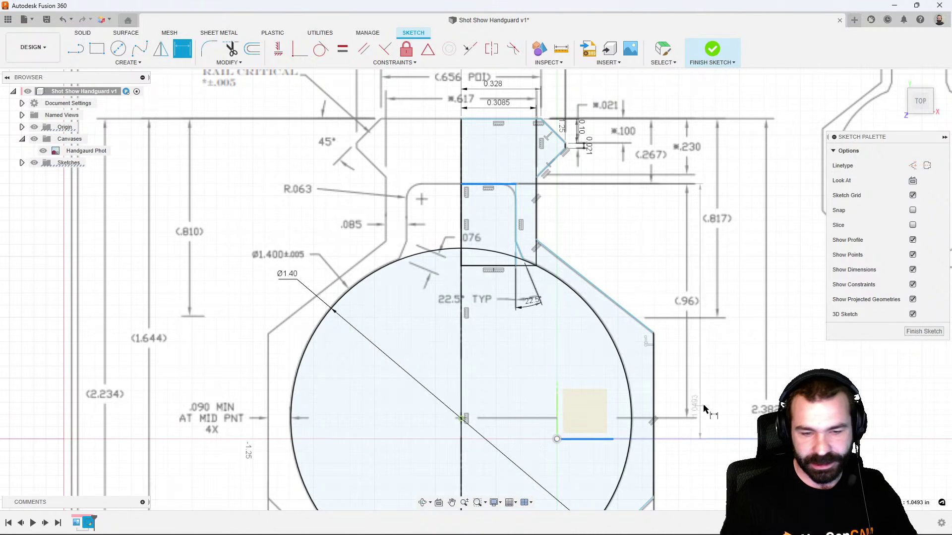
key("d")
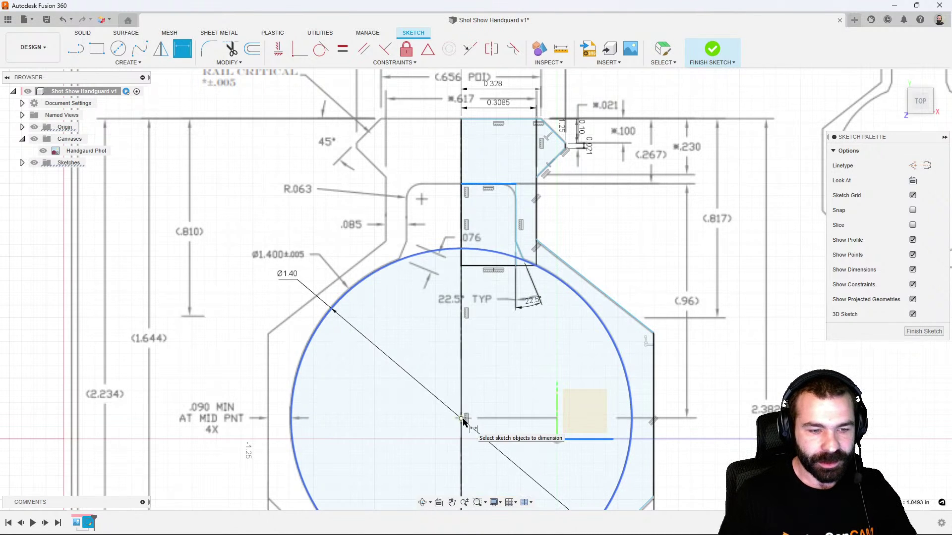
left_click(463, 421)
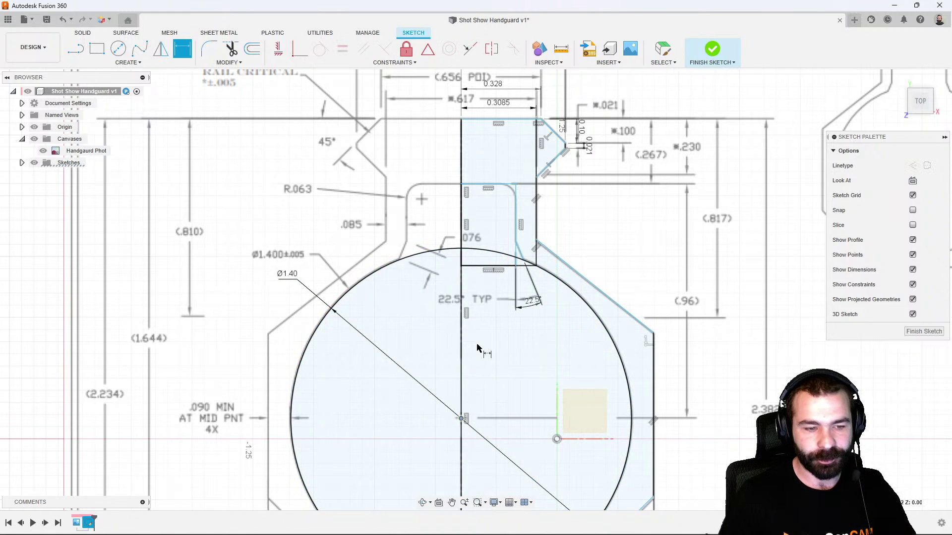
left_click(496, 185)
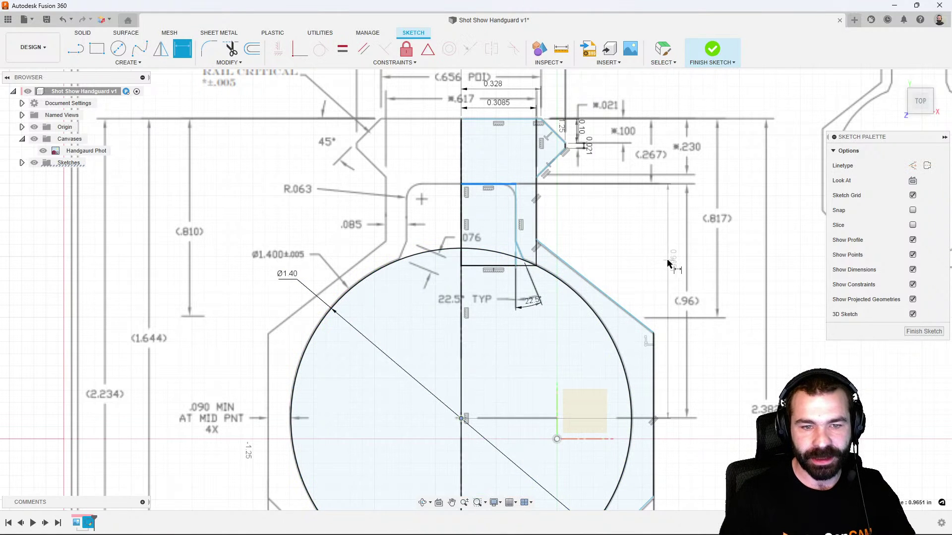
left_click(669, 266)
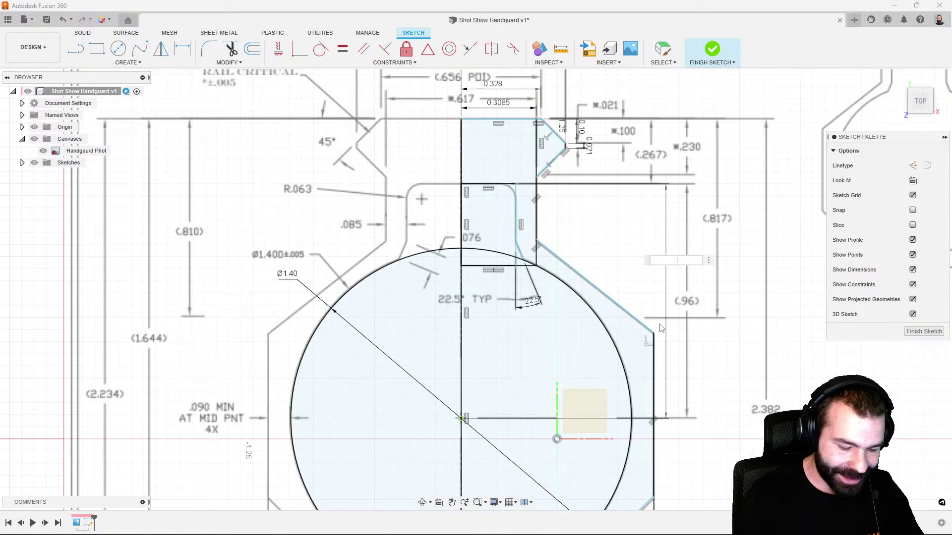
key("Return")
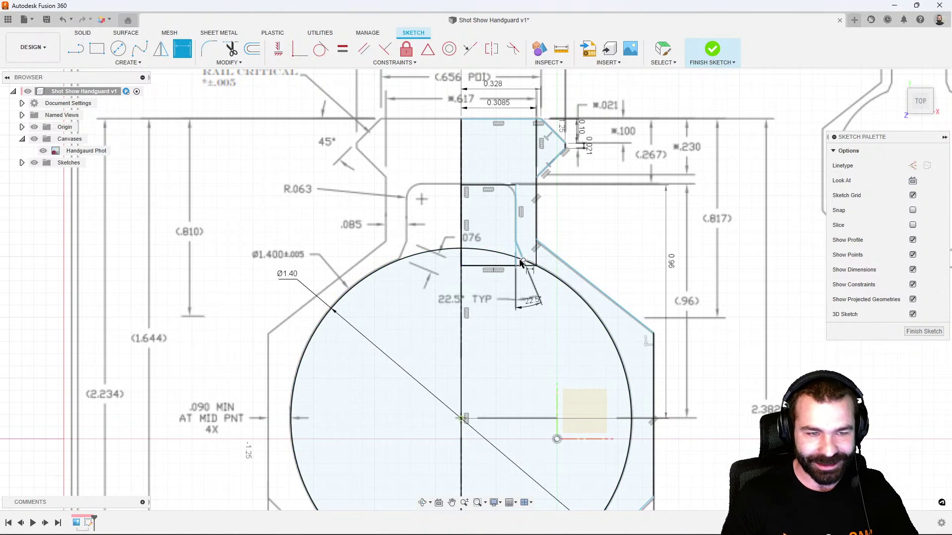
Dimension the lower edge of the bottom lug as half of the drawing's width, entering .420/2
scroll(540, 287, "down", 2)
scroll(526, 281, "down", 2)
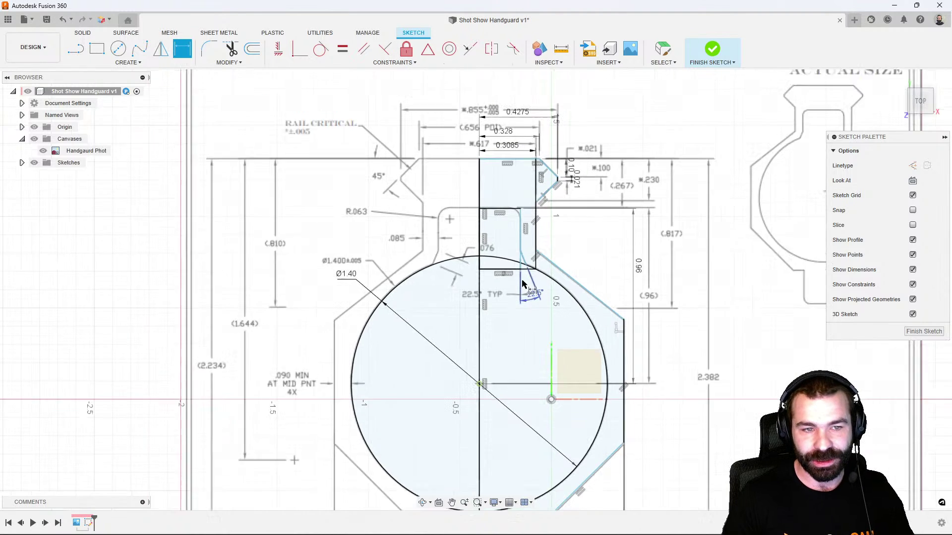
scroll(537, 275, "down", 2)
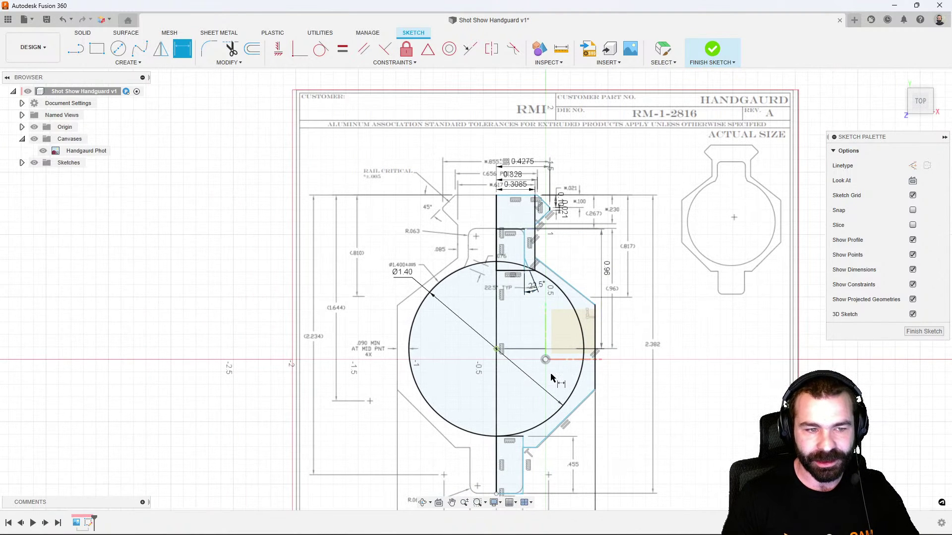
scroll(552, 373, "up", 2)
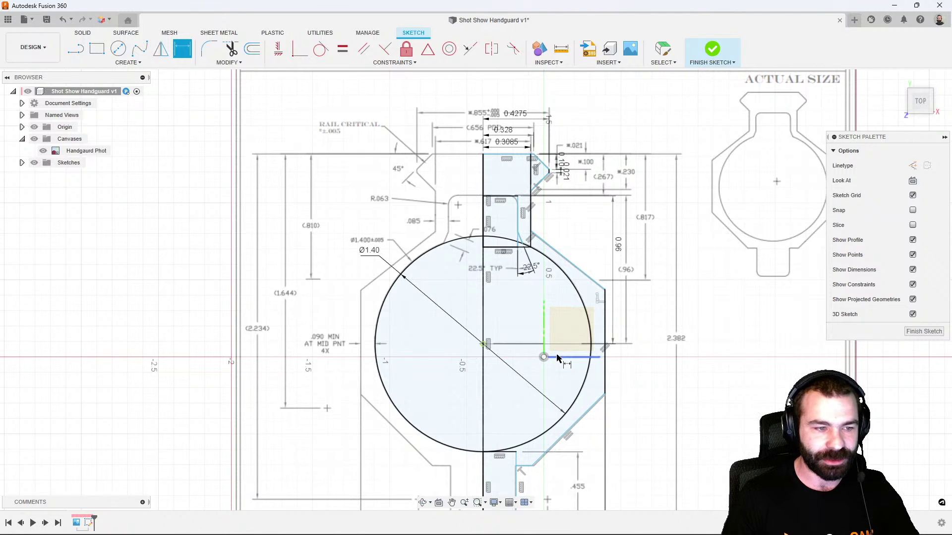
scroll(557, 358, "down", 1)
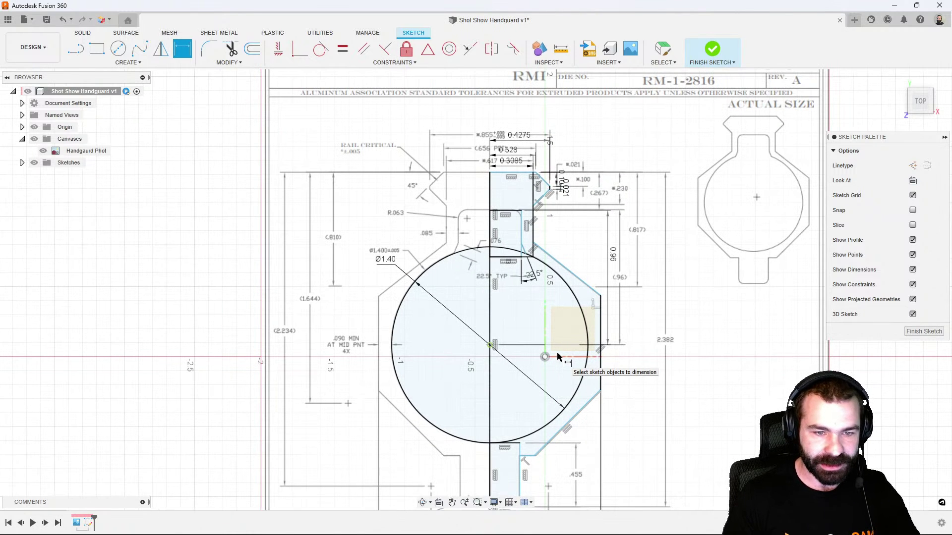
scroll(560, 366, "up", 2)
scroll(565, 377, "down", 3)
scroll(563, 389, "up", 3)
scroll(532, 469, "up", 1)
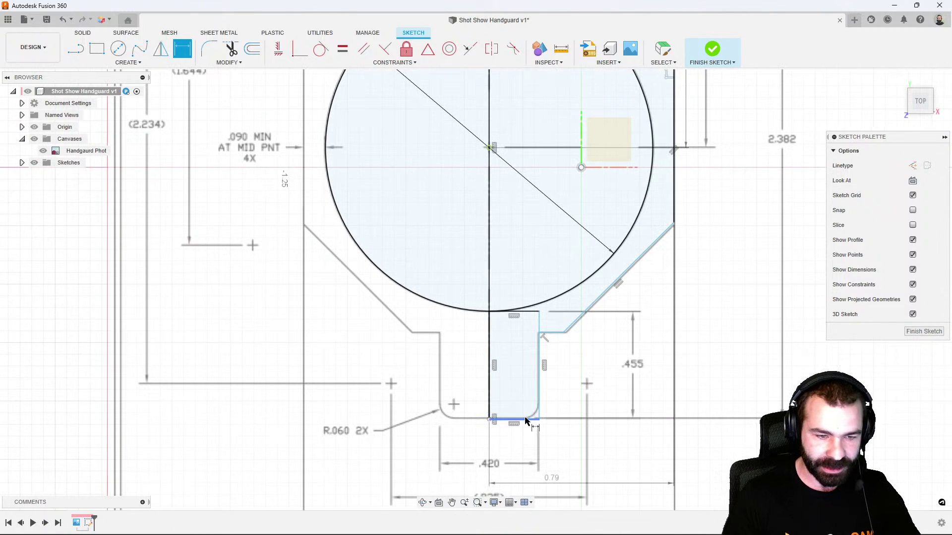
left_click(527, 420)
left_click(527, 440)
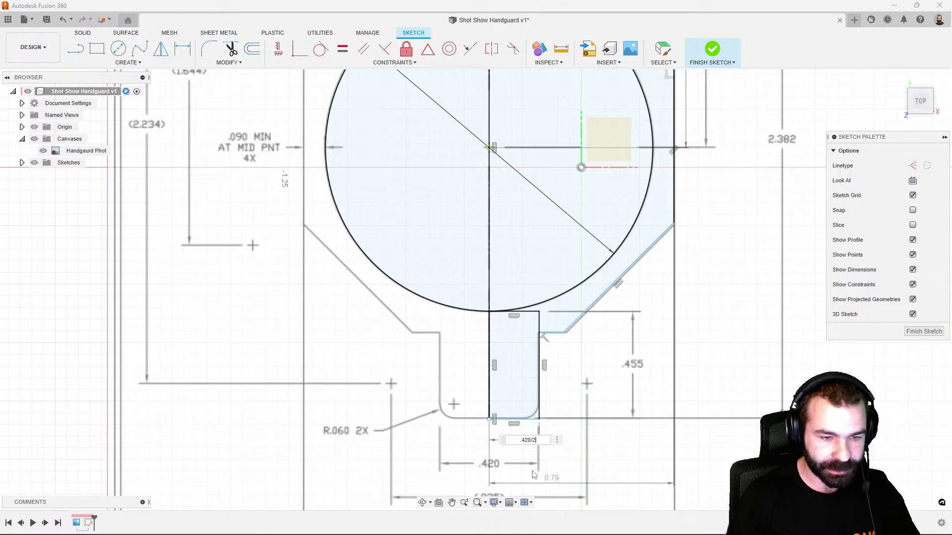
key("Return")
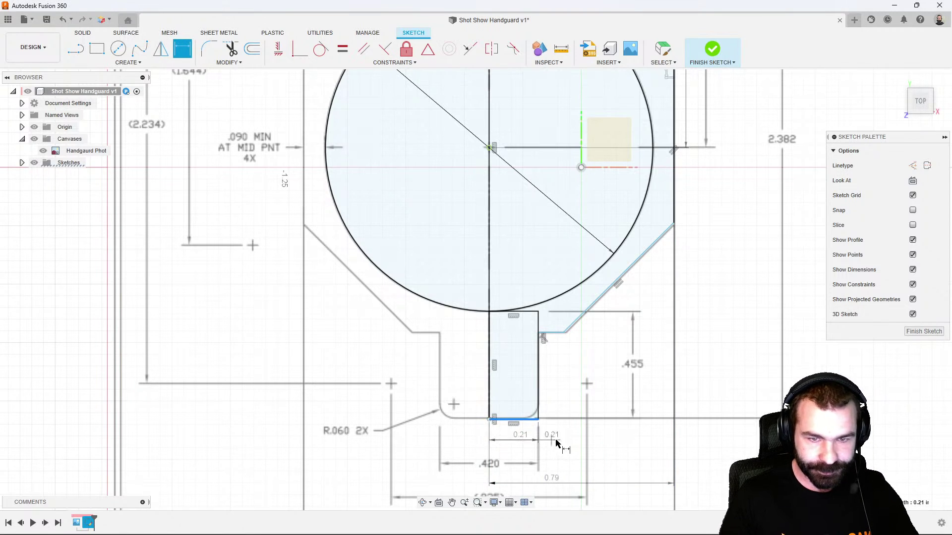
Dimension the overall height from the bottom lug's lower edge to the rail's top edge as 2.382 in
scroll(526, 424, "down", 3)
scroll(542, 388, "up", 1)
scroll(542, 387, "down", 1)
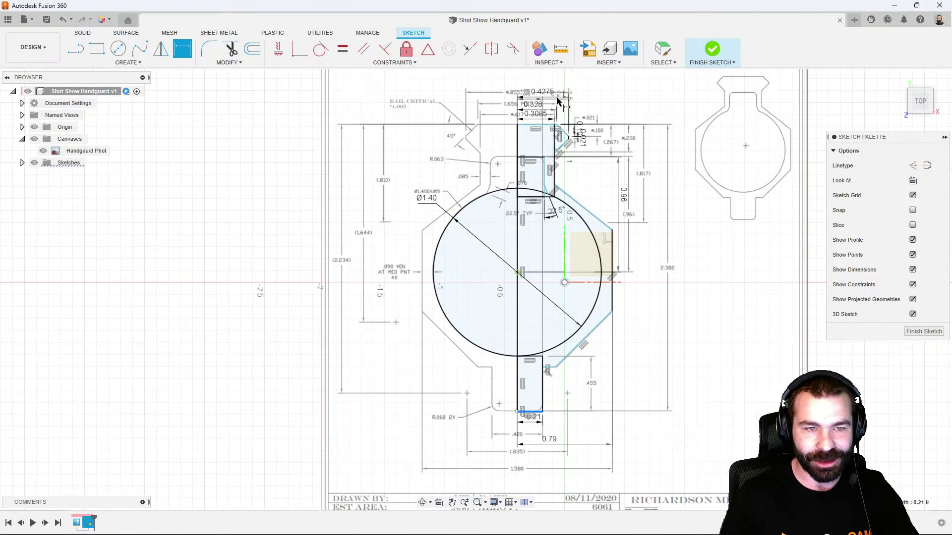
left_click(548, 124)
left_click(687, 289)
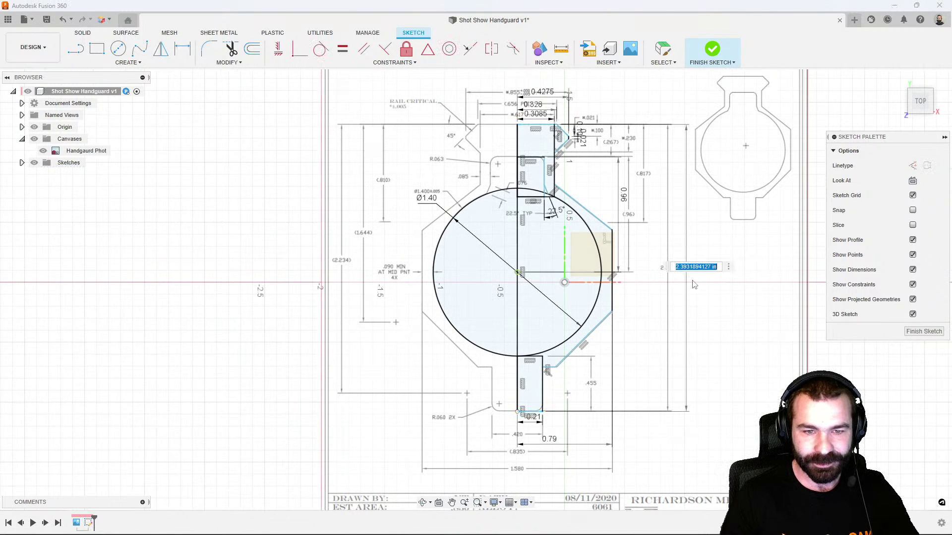
scroll(716, 323, "down", 2)
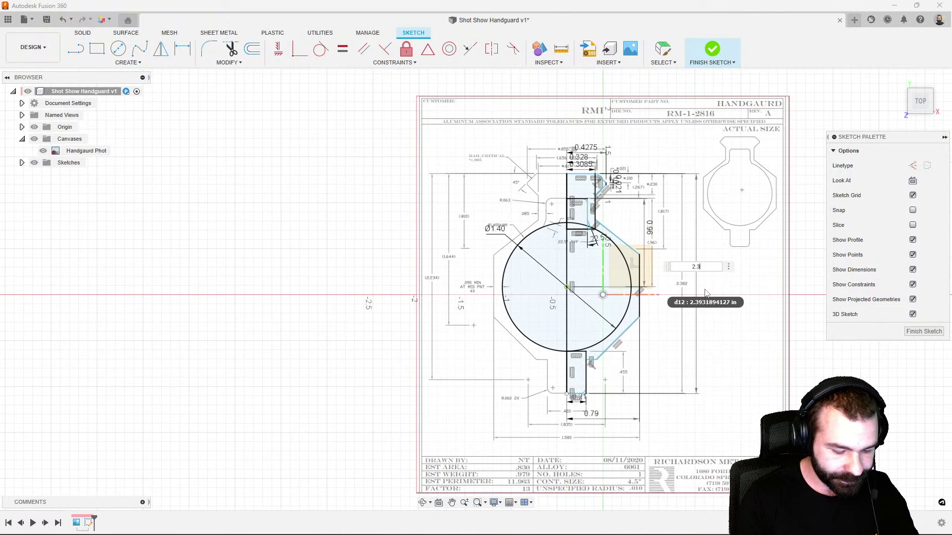
type("2.382")
key("Return")
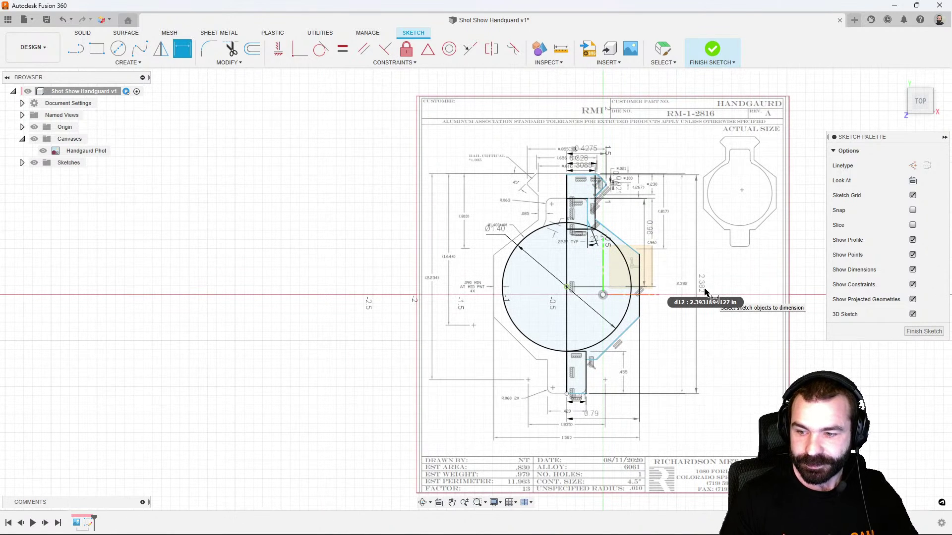
scroll(693, 308, "up", 2)
scroll(692, 310, "up", 2)
scroll(369, 342, "down", 2)
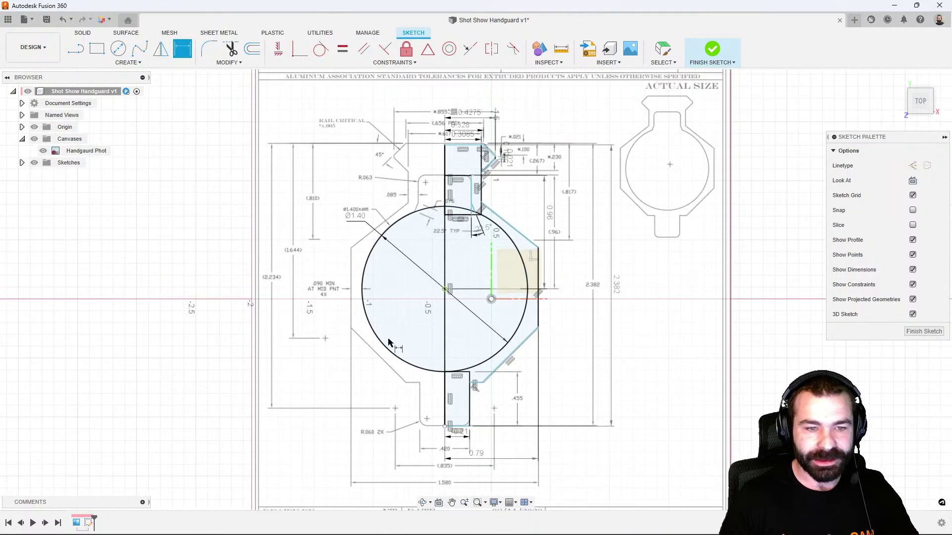
scroll(515, 375, "up", 3)
scroll(484, 407, "up", 2)
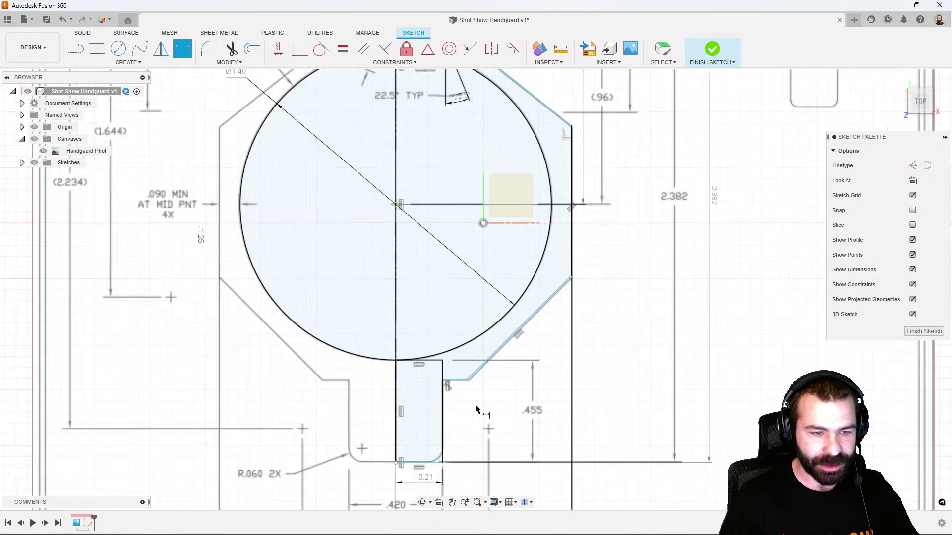
Try to dimension the angle between the outline's right vertical side and the lower slanted line
scroll(489, 405, "down", 3)
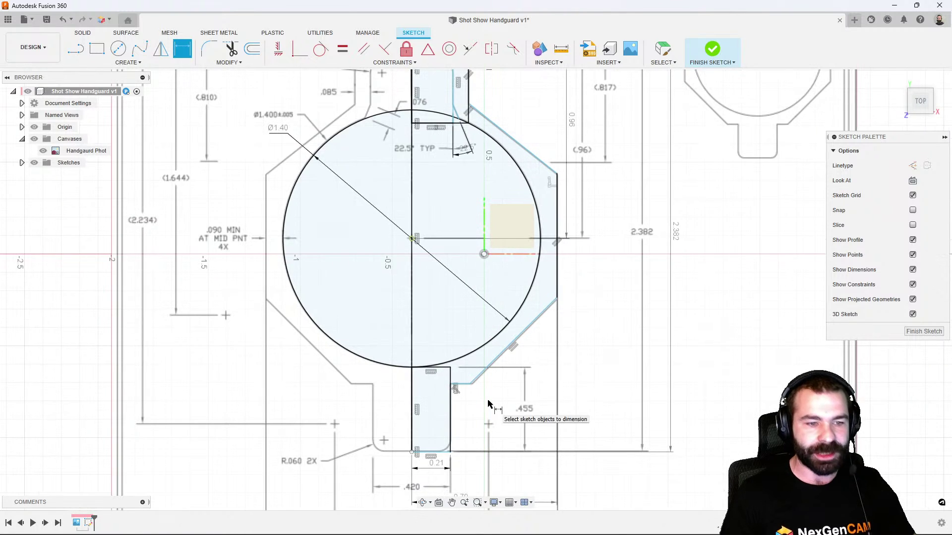
scroll(489, 398, "down", 1)
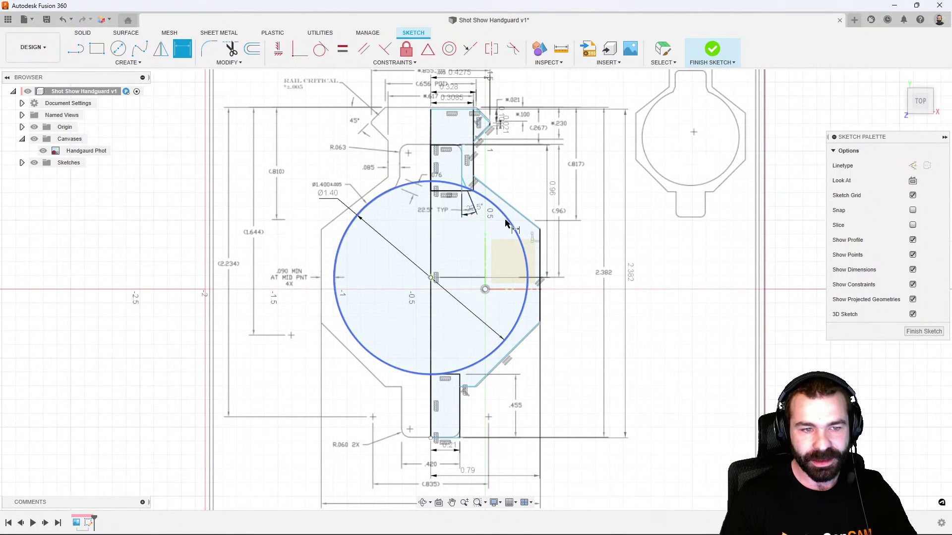
scroll(507, 221, "up", 1)
left_click(537, 361)
left_click(548, 332)
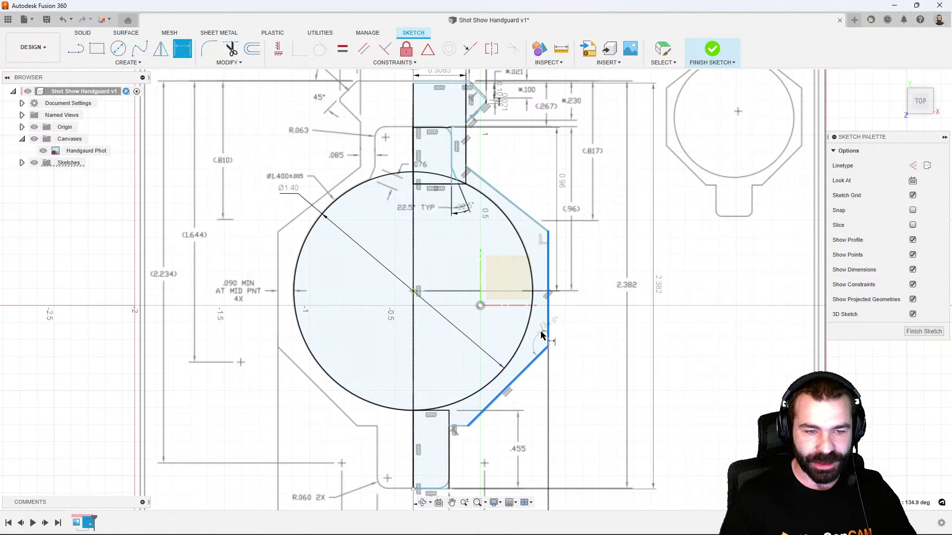
left_click(542, 388)
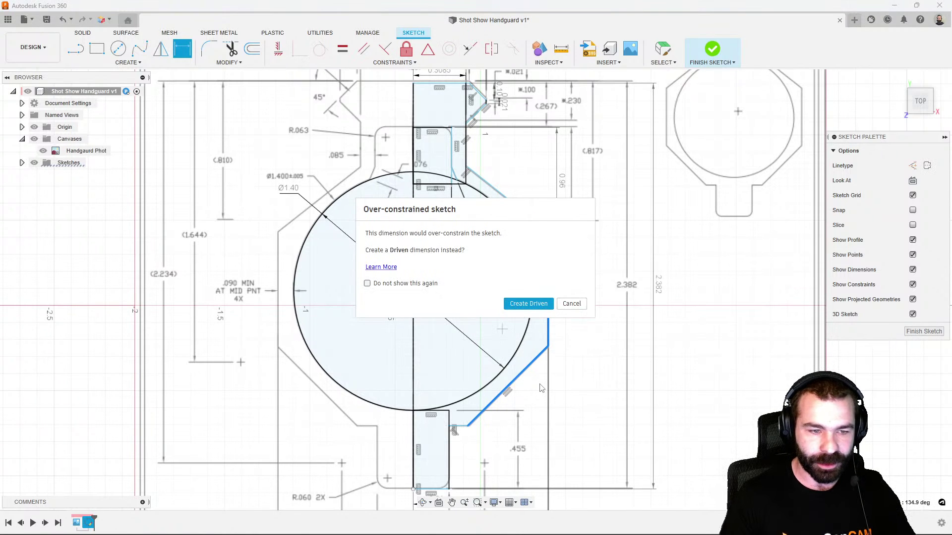
left_click(571, 304)
scroll(530, 383, "up", 1)
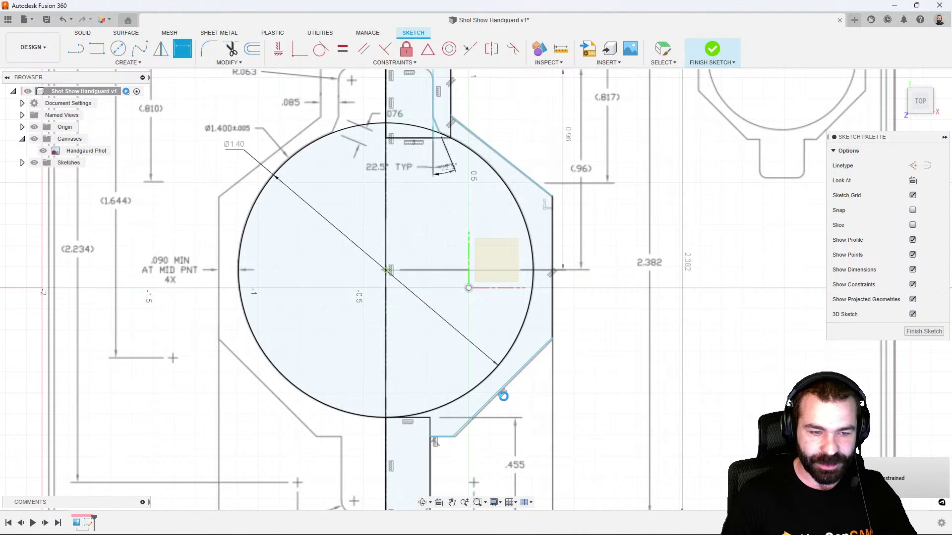
scroll(504, 399, "up", 1)
key("Escape")
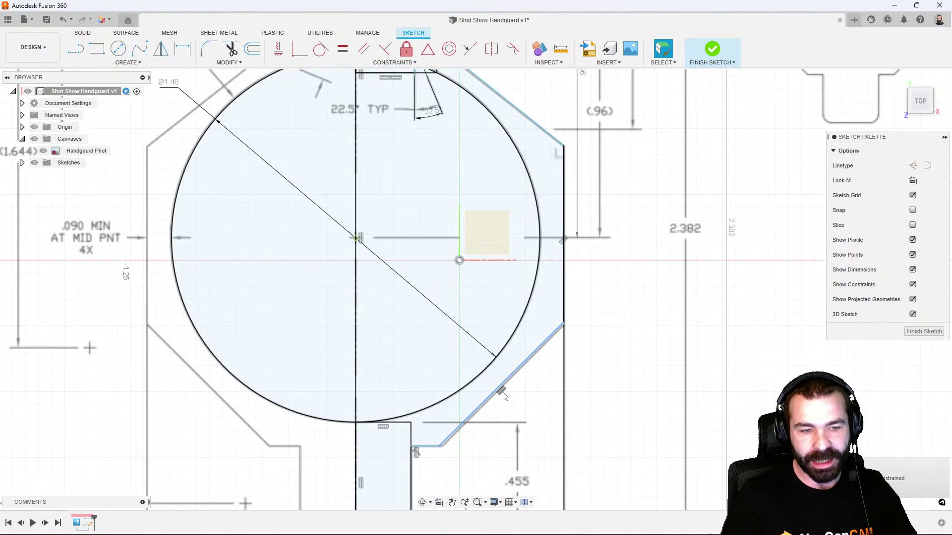
Examine the outline's upper and lower slanted lines and the adjoining profiles for missing constraints or dimensions
scroll(502, 395, "down", 3)
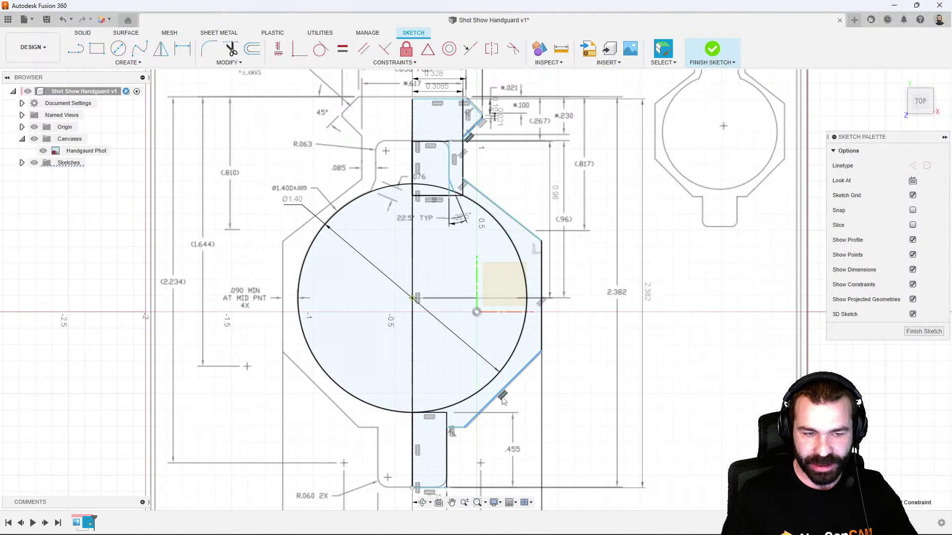
left_click(530, 351)
scroll(520, 350, "up", 2)
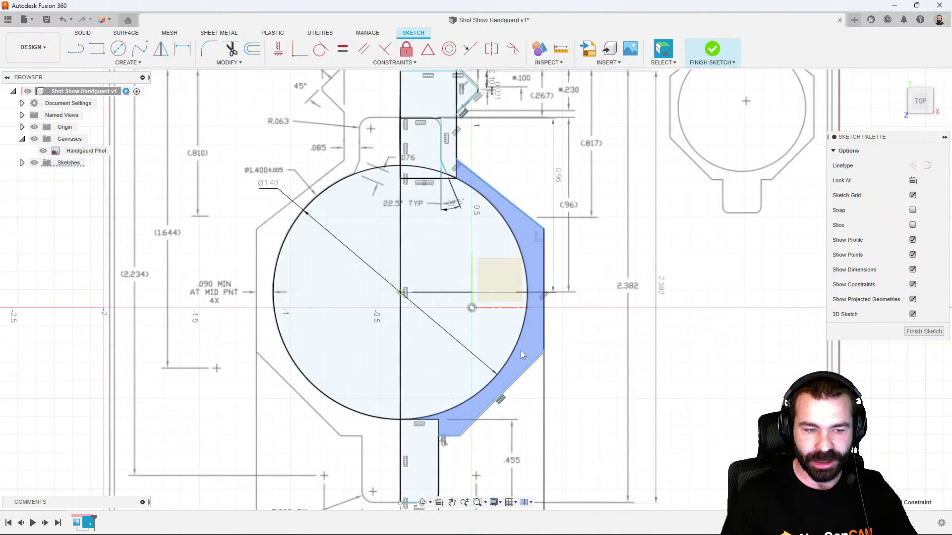
left_click(537, 405)
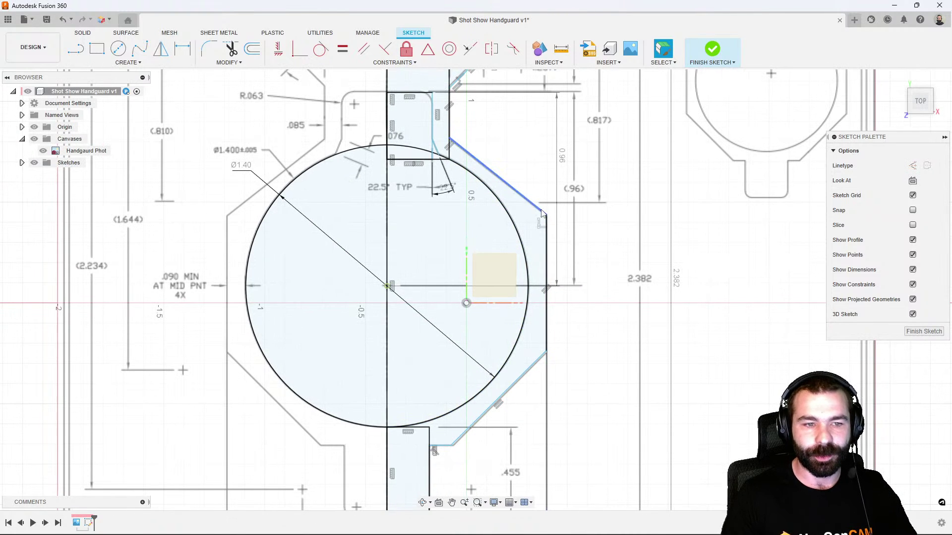
left_click(519, 280)
scroll(495, 313, "down", 2)
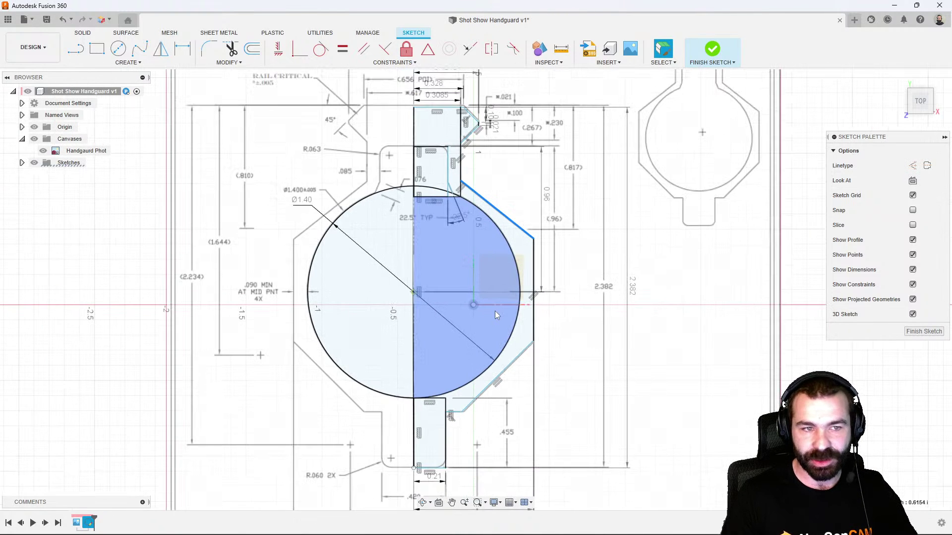
left_click(498, 308)
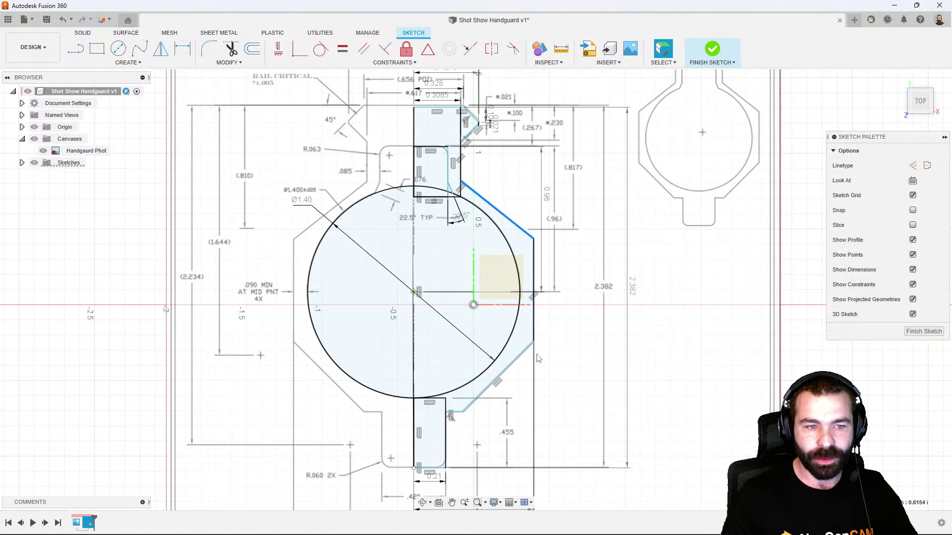
left_click(554, 296)
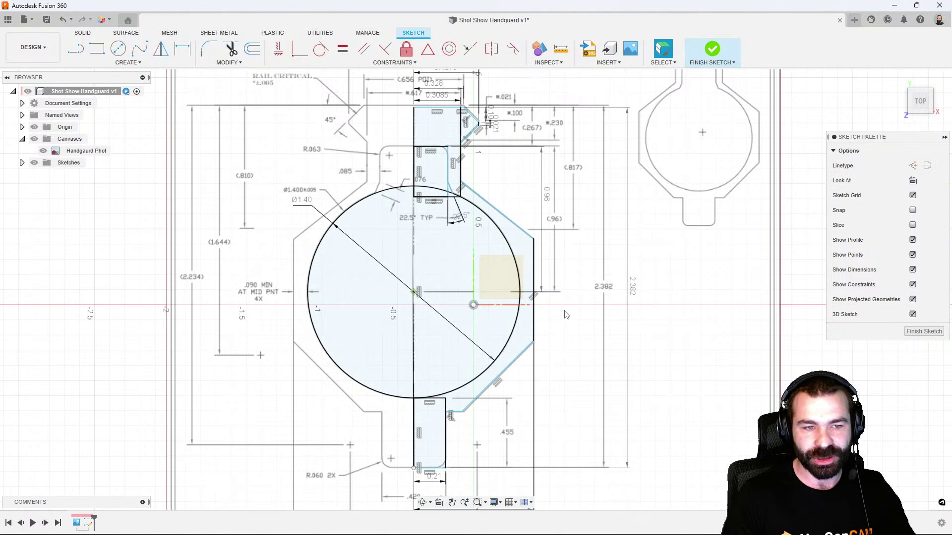
scroll(556, 299, "down", 1)
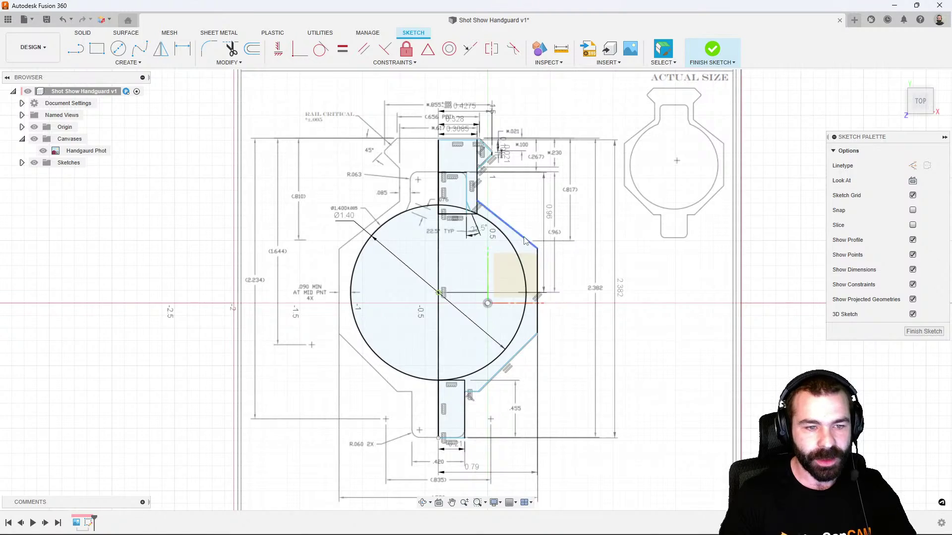
Hide the drawing canvas and the origin geometry
scroll(552, 305, "down", 2)
left_click(43, 151)
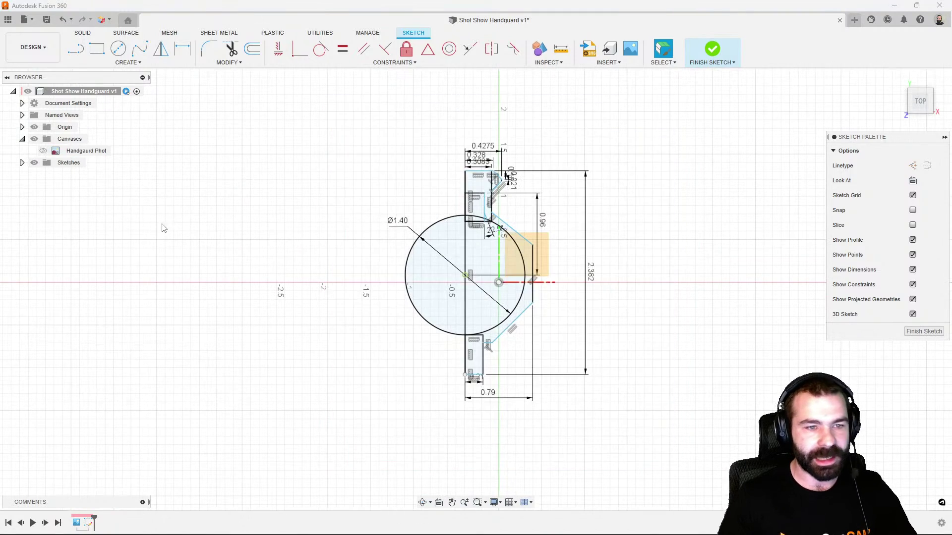
middle_click_drag(361, 265, 381, 326, "shift")
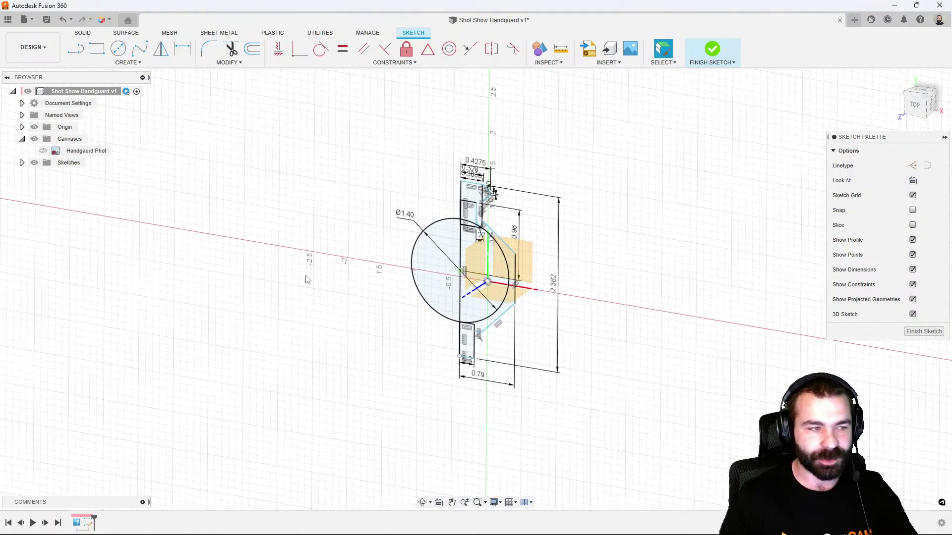
left_click(34, 127)
Extrude the bottom lug, the outer side wall, the rail with its neck and the rail's triangular tip 12 in as a new body
key("e")
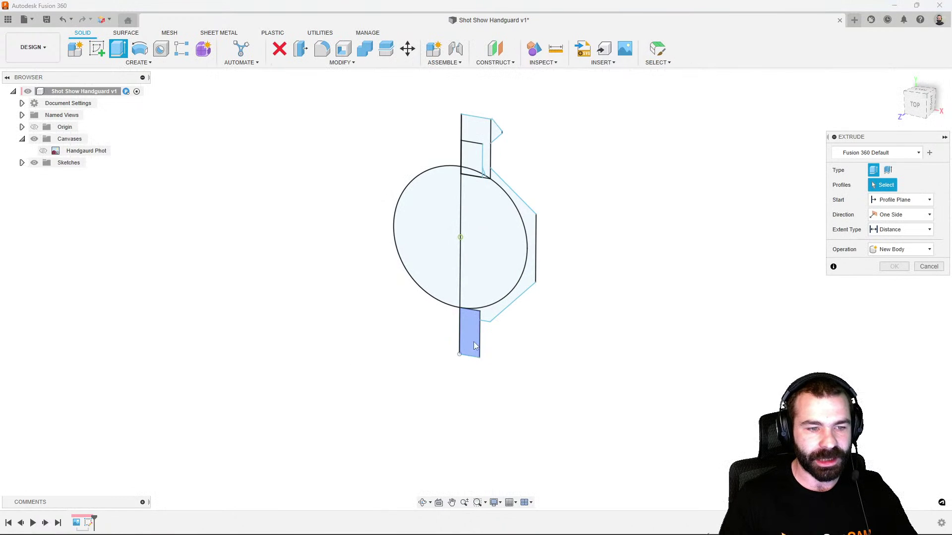
left_click(474, 346)
left_click(511, 213)
scroll(494, 168, "up", 3)
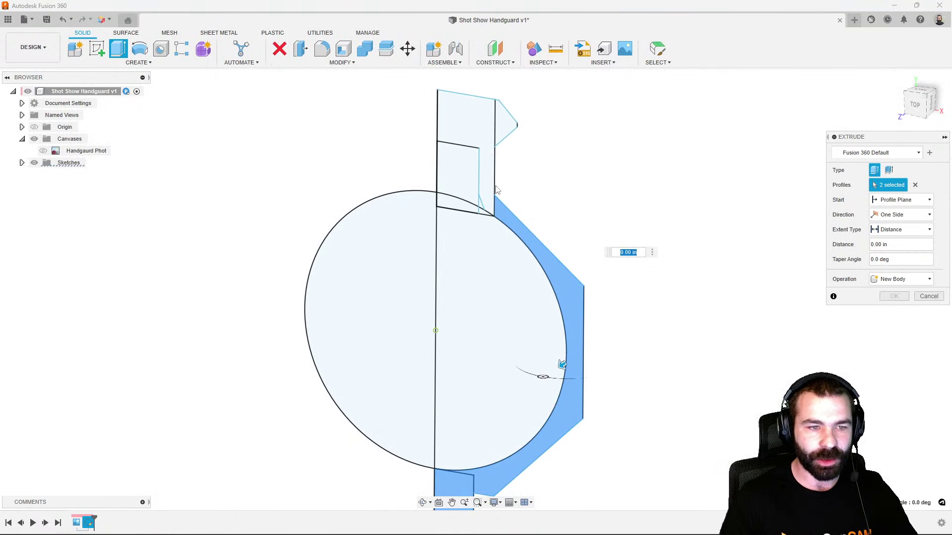
left_click(476, 149)
left_click(506, 124)
middle_click_drag(468, 278, 474, 285, "shift")
left_click_drag(478, 216, 714, 211)
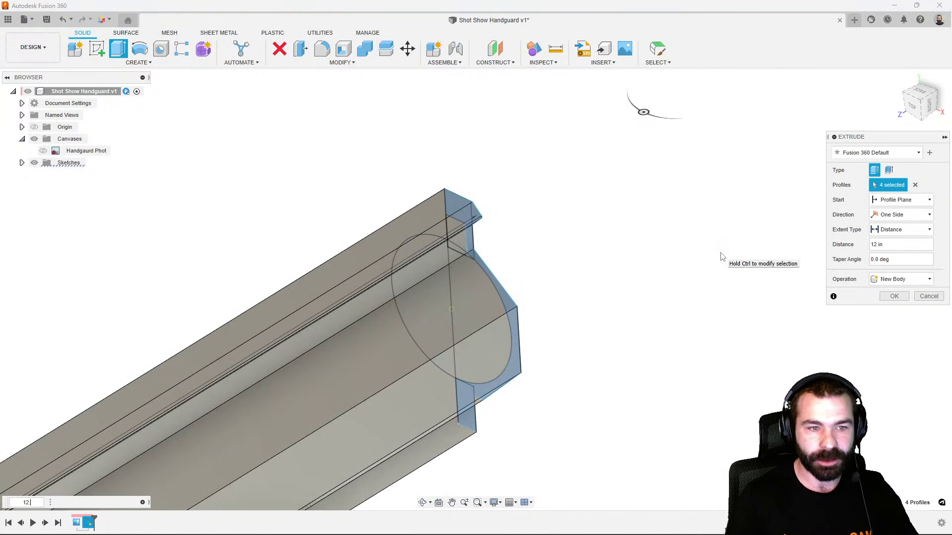
scroll(714, 233, "down", 5)
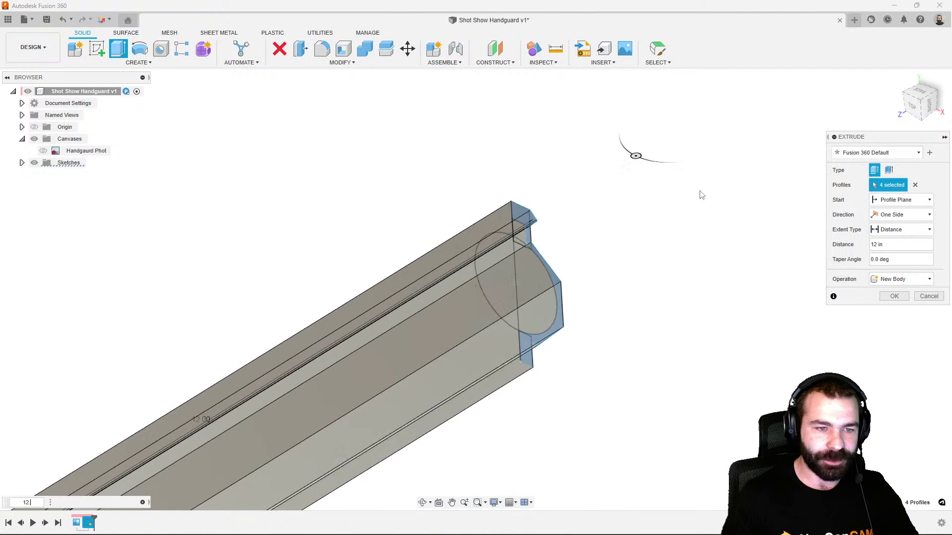
key("Return")
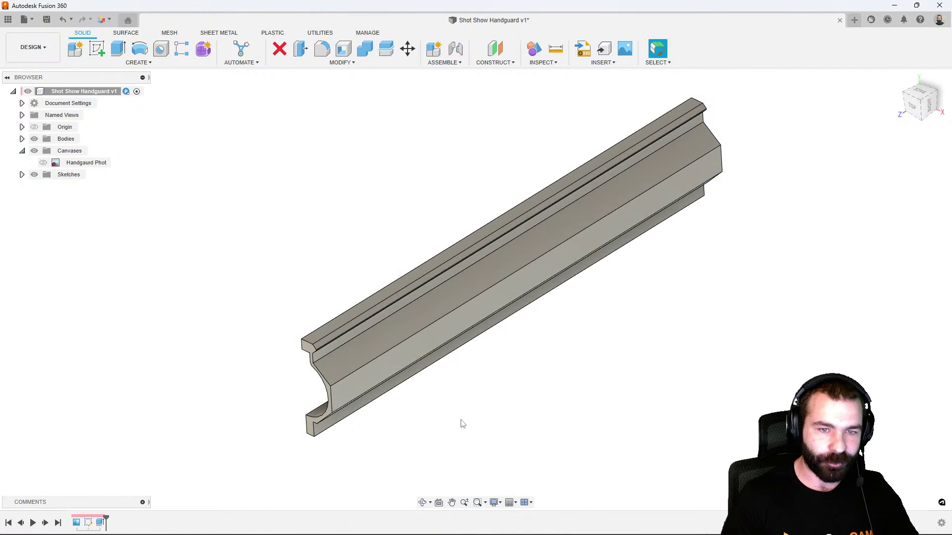
Mirror the half handguard body across its flat inner lug face, joining both halves into one body
middle_click_drag(461, 421, 495, 391, "shift")
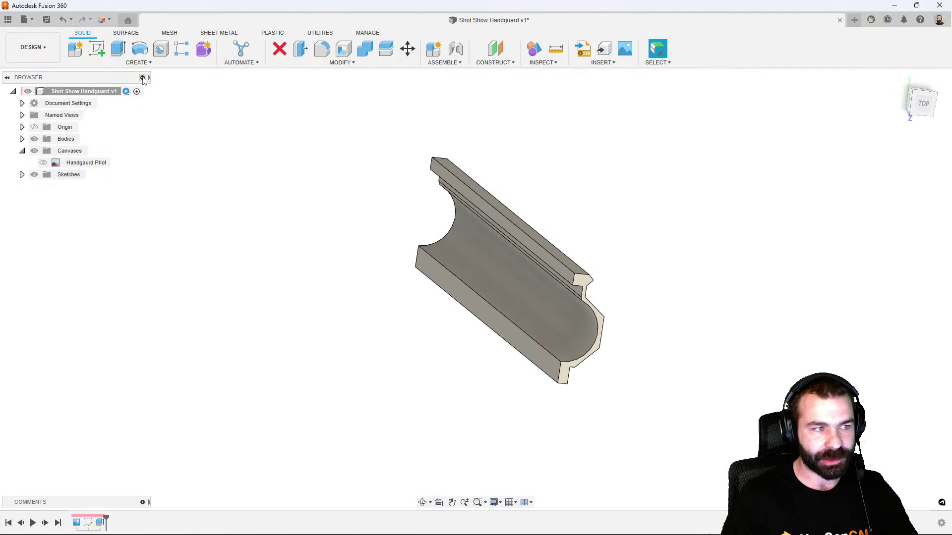
left_click(139, 63)
left_click(125, 273)
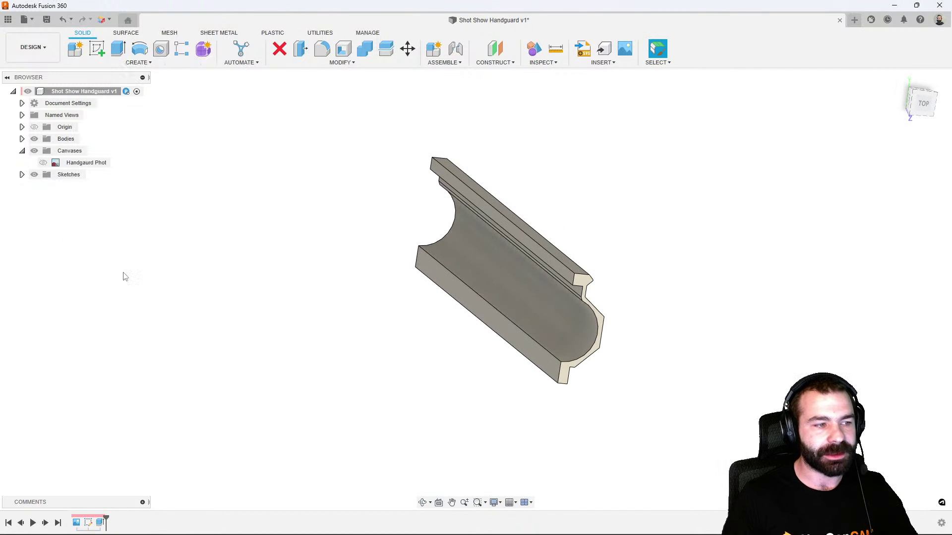
left_click(519, 283)
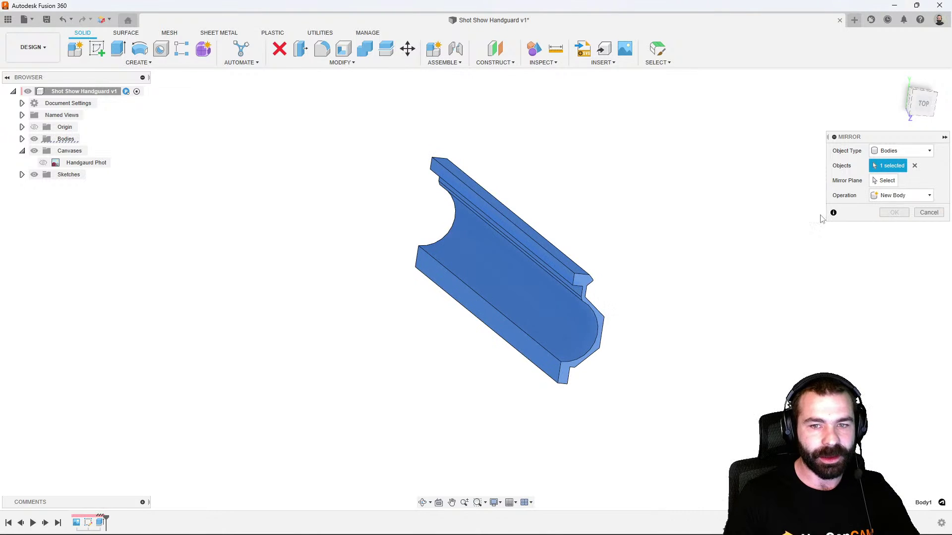
left_click(885, 180)
left_click(551, 364)
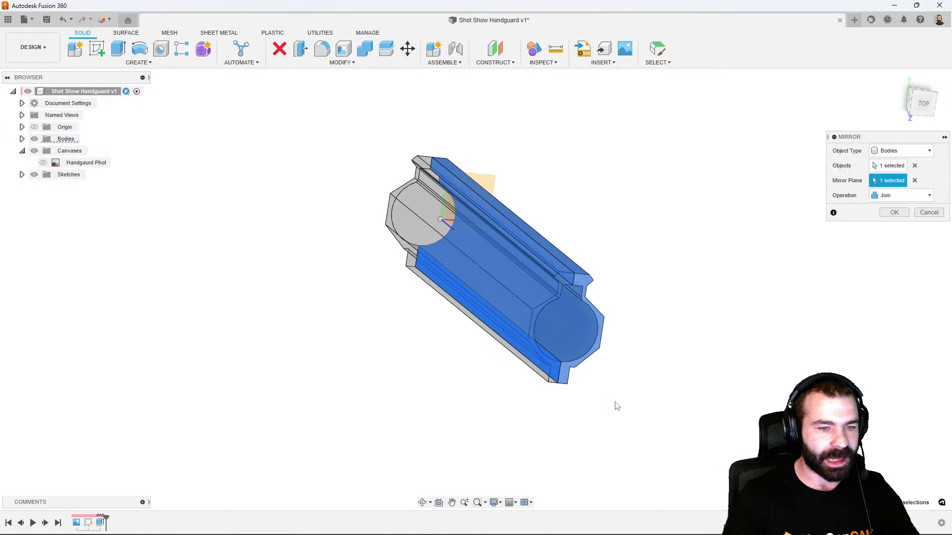
left_click(894, 212)
middle_click_drag(729, 284, 701, 287, "shift")
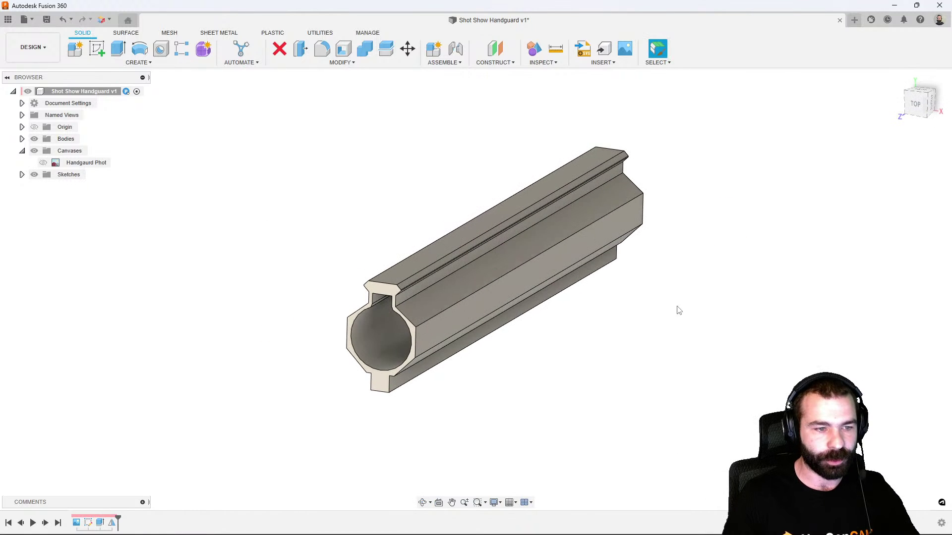
scroll(471, 390, "up", 1)
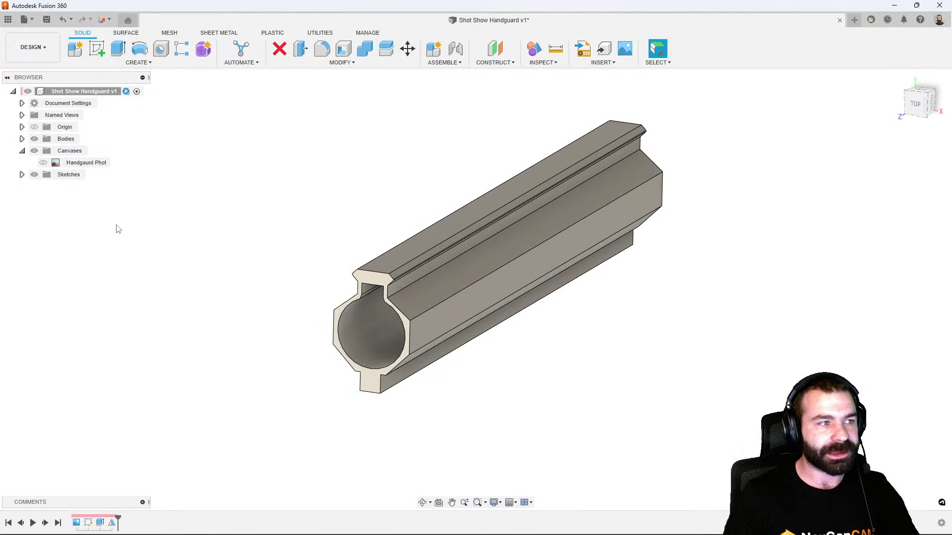
Save a new version of the handguard with the description User Saved, and collapse the canvases group
left_click(46, 20)
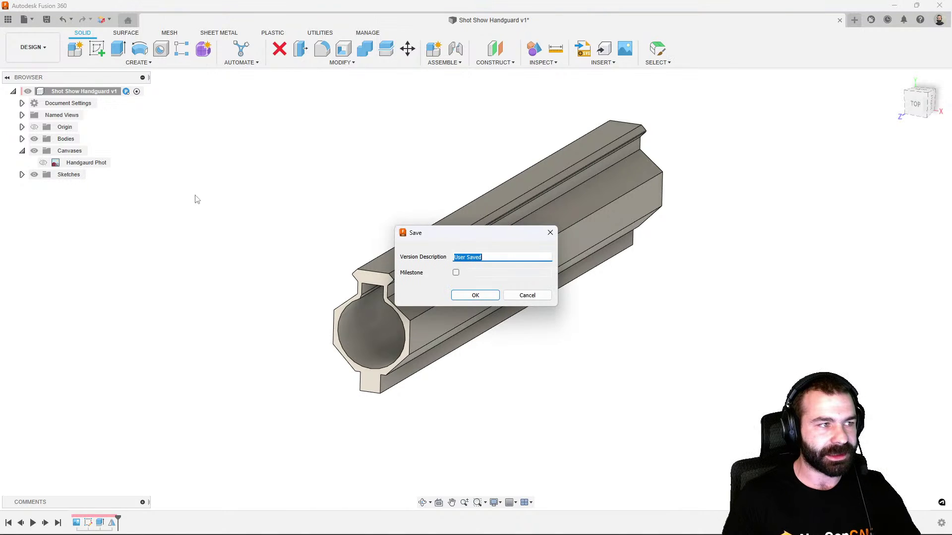
left_click(470, 296)
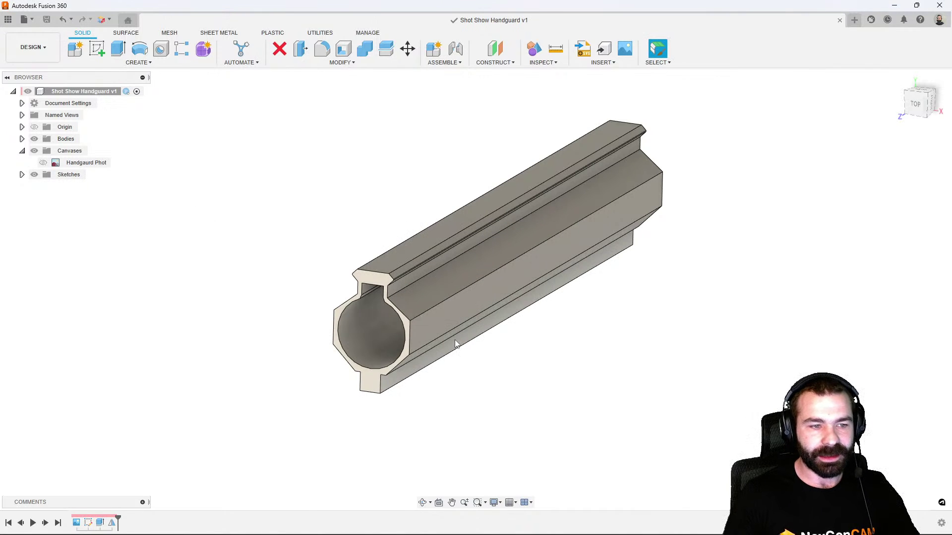
scroll(454, 340, "up", 2)
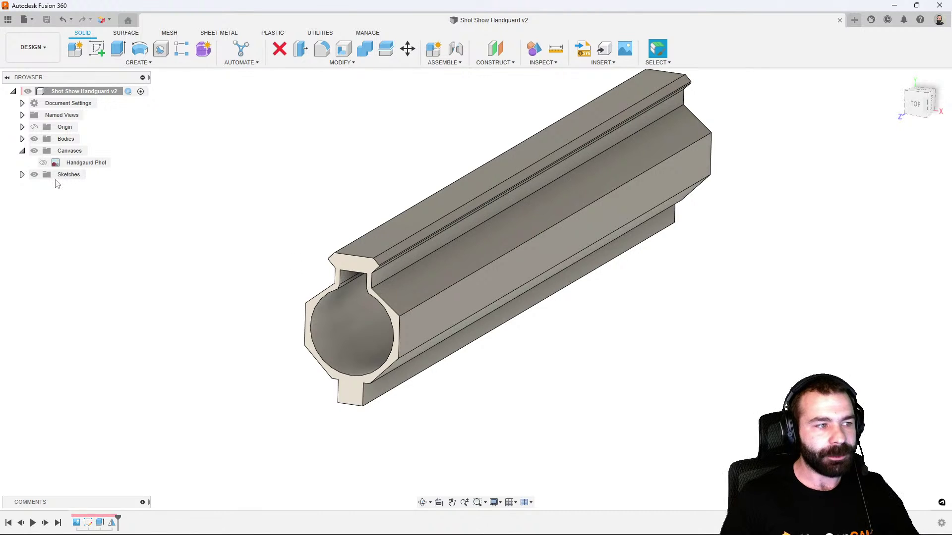
left_click(22, 152)
Start a new design and try to insert the Shot Show Handguard from the RMI HandGuard project folder into it
left_click(854, 20)
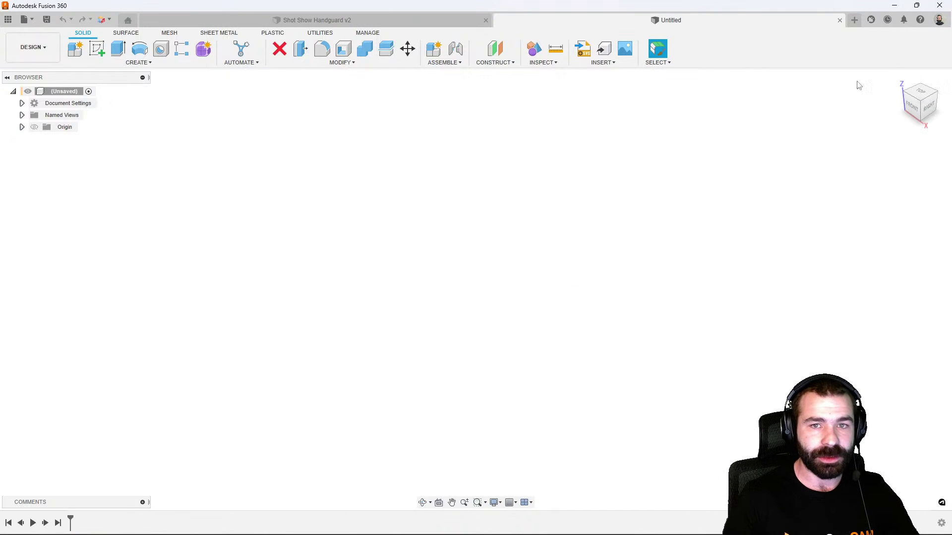
left_click(8, 19)
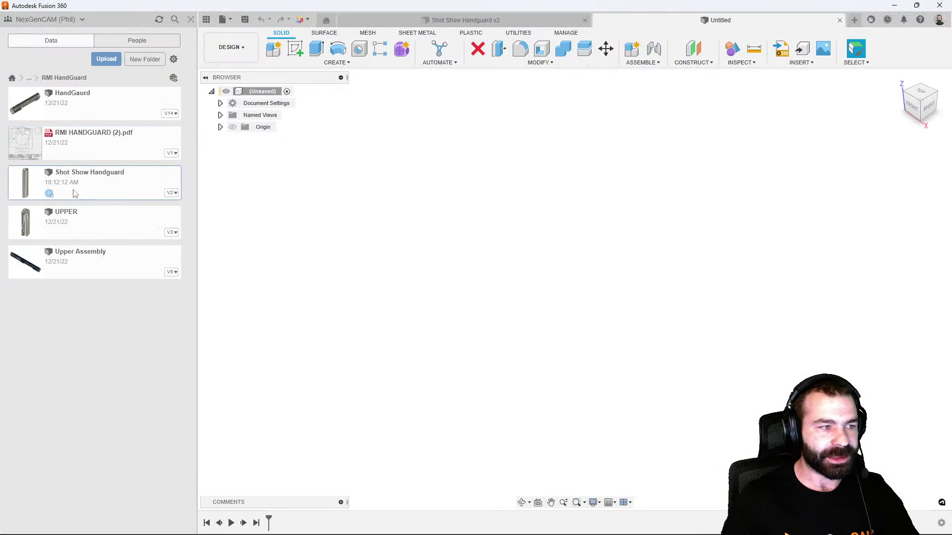
left_click_drag(69, 189, 418, 213)
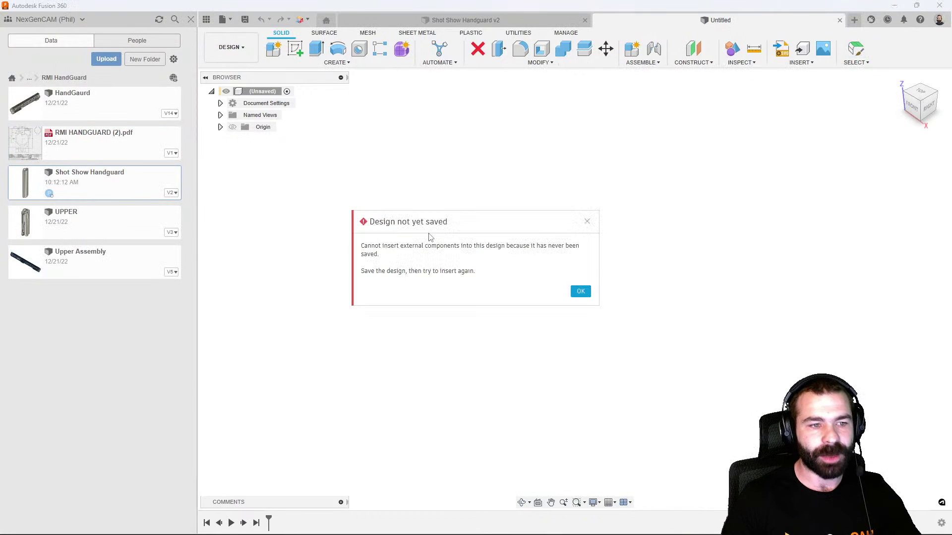
left_click(581, 292)
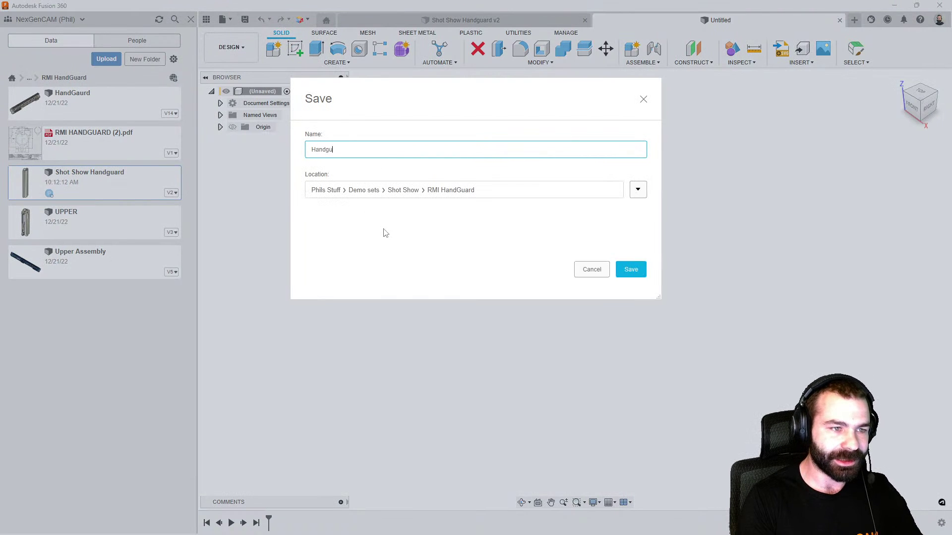
Save the new design as Handguard Design and insert the Shot Show Handguard into it without moving it
type("Handguard Design")
key("Return")
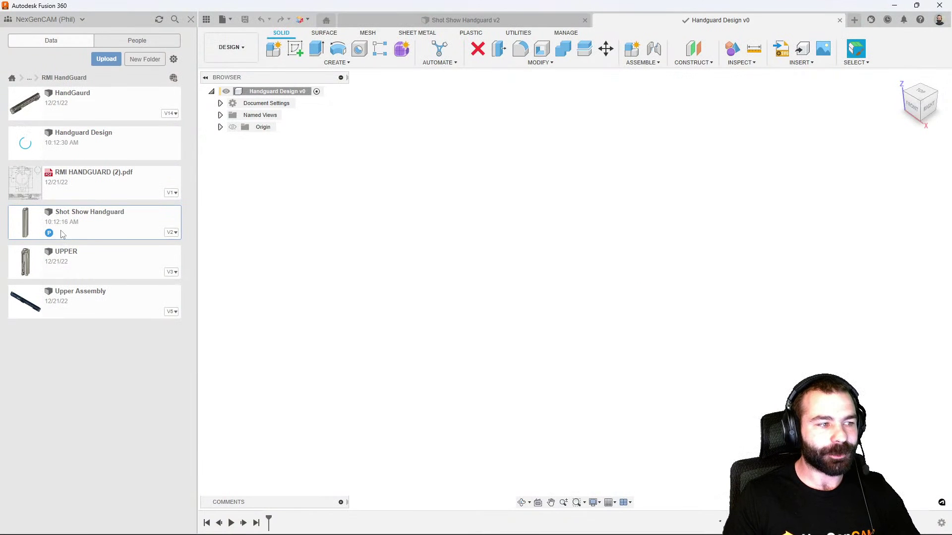
left_click_drag(55, 227, 354, 237)
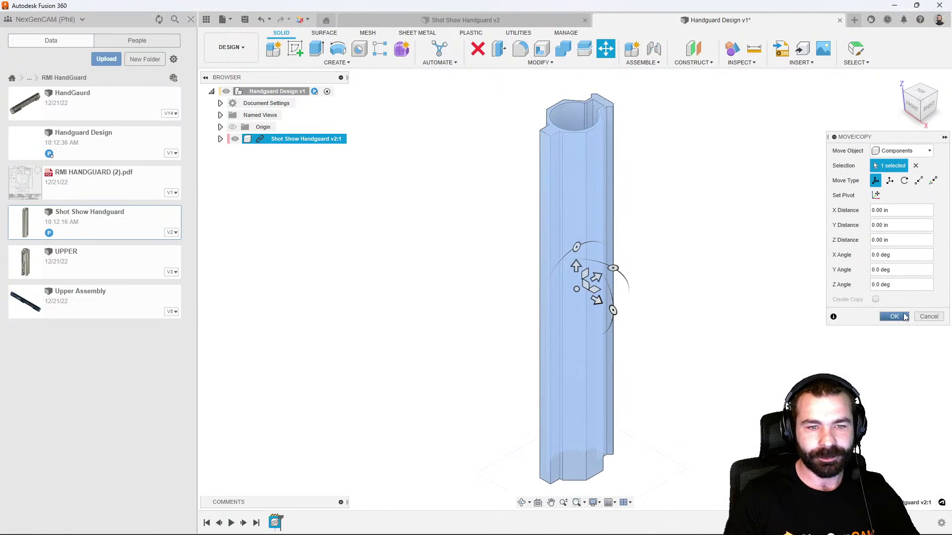
left_click(894, 317)
Return to the Shot Show Handguard design and show its Handgaurd Phot canvas
middle_click_drag(756, 186, 661, 172, "shift")
scroll(562, 289, "up", 5)
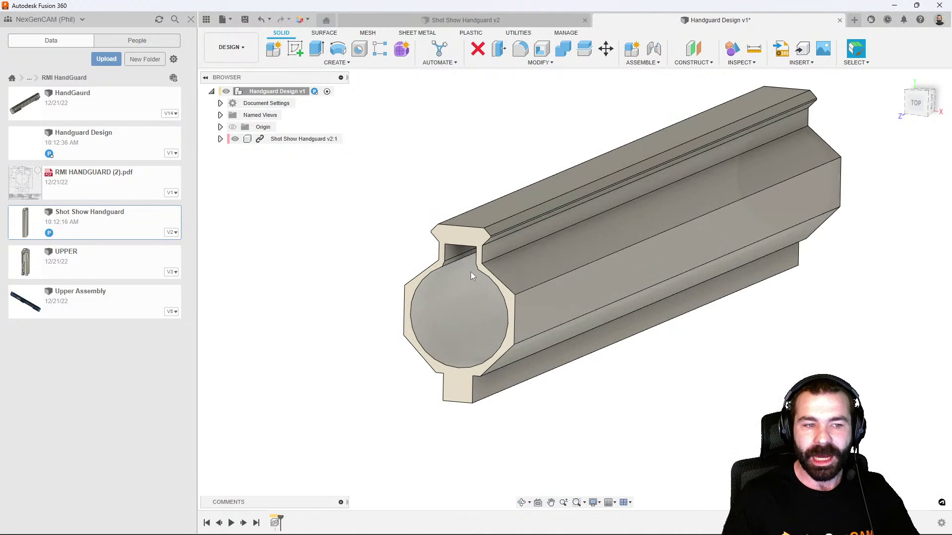
scroll(471, 272, "up", 2)
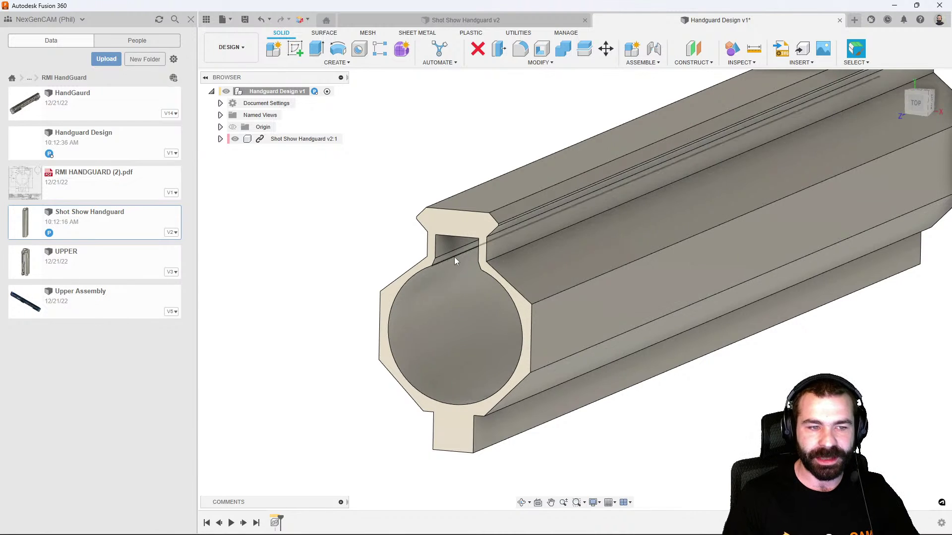
scroll(464, 282, "down", 1)
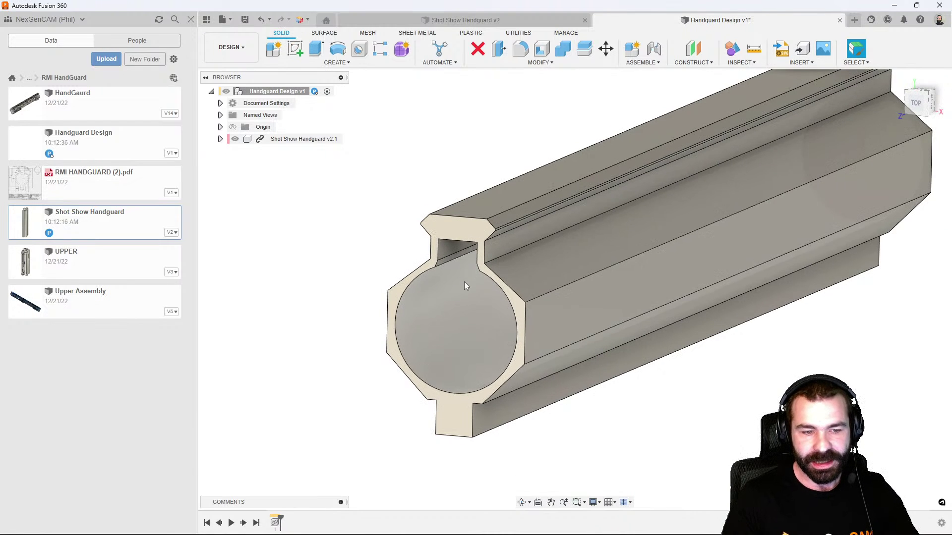
left_click(465, 20)
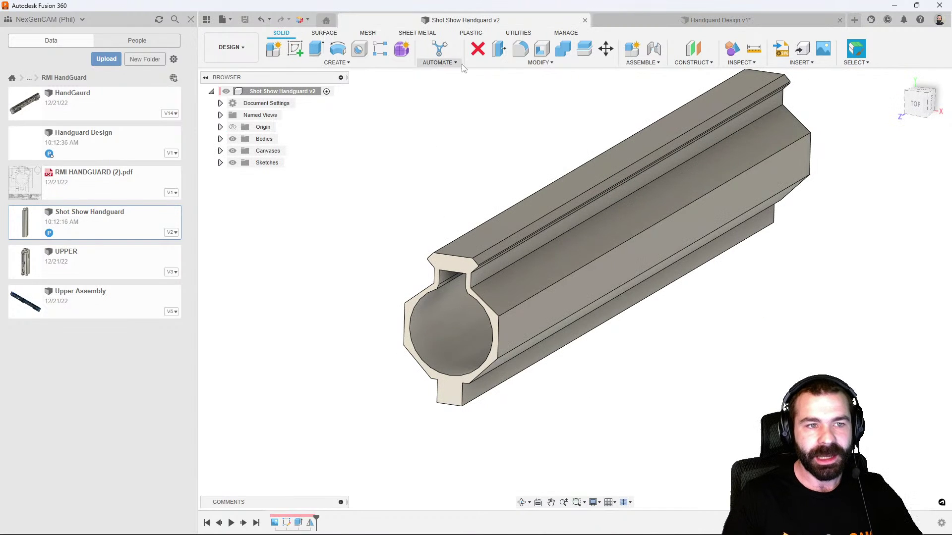
left_click(220, 150)
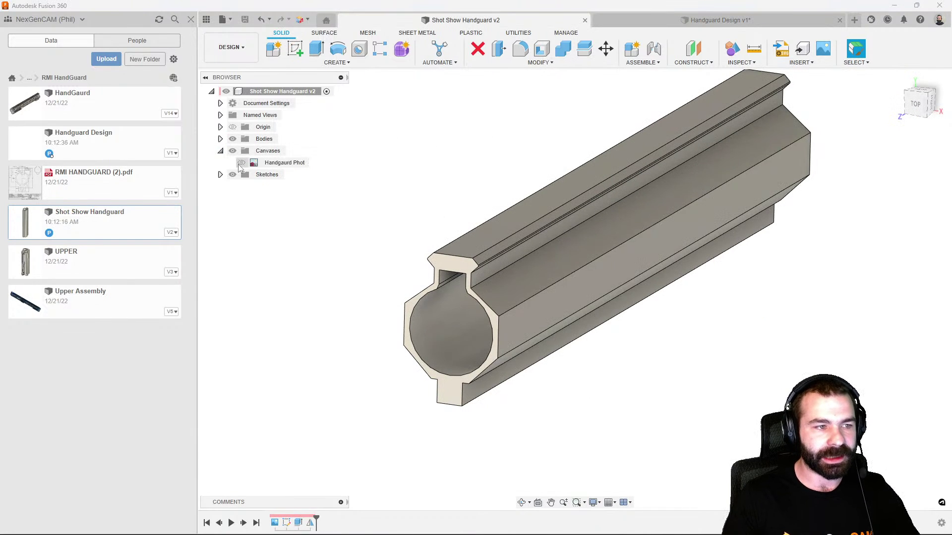
left_click(241, 162)
Fillet the two inner corner edges of the channel beneath the rail with a 0.063 in radius
scroll(527, 261, "down", 3)
scroll(710, 155, "up", 5)
middle_click_drag(712, 158, 526, 214, "shift")
scroll(515, 218, "down", 3)
scroll(651, 198, "up", 5)
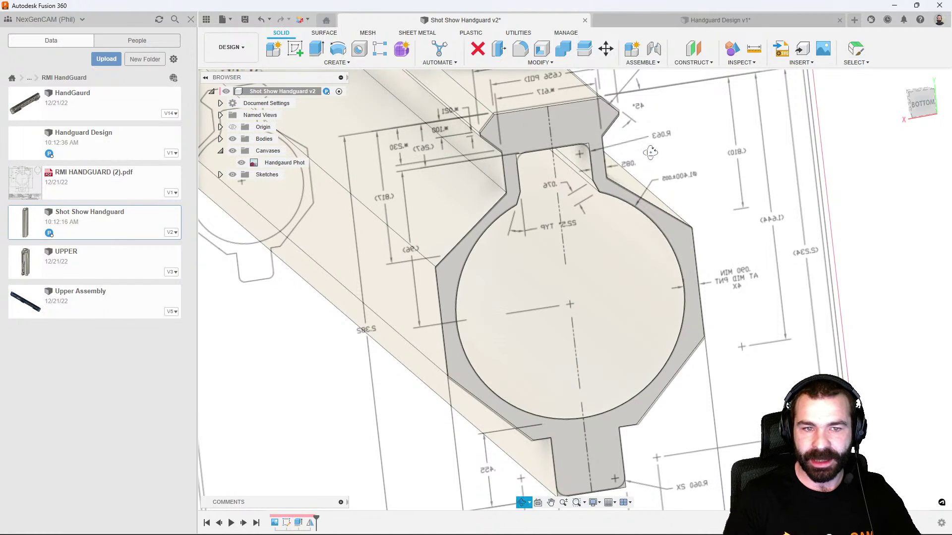
scroll(649, 164, "down", 3)
left_click(520, 48)
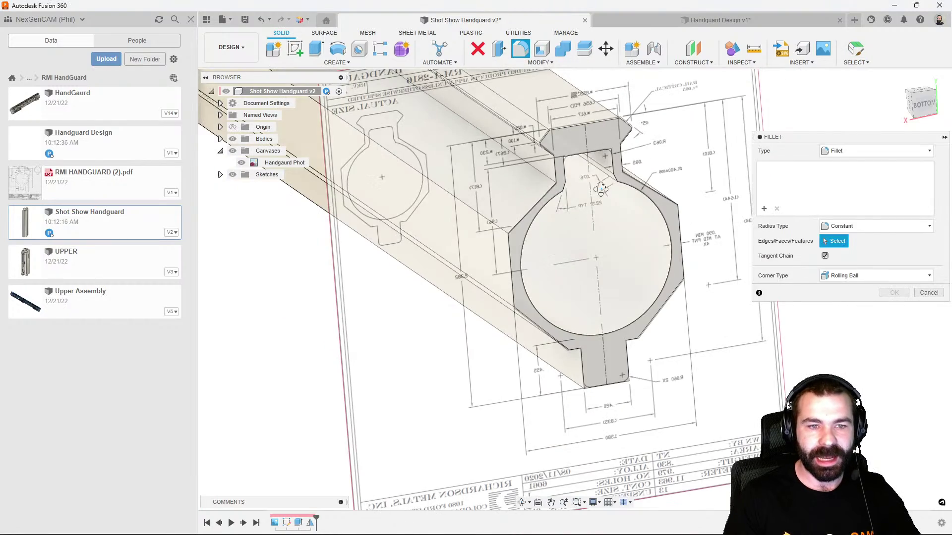
middle_click_drag(599, 187, 535, 162, "shift")
scroll(604, 174, "up", 3)
left_click(534, 163)
type(".025")
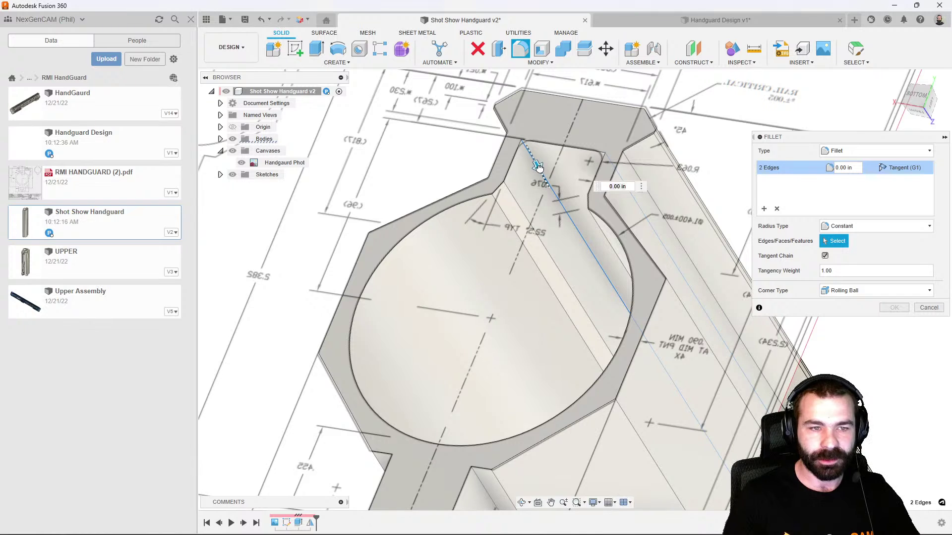
type(".063")
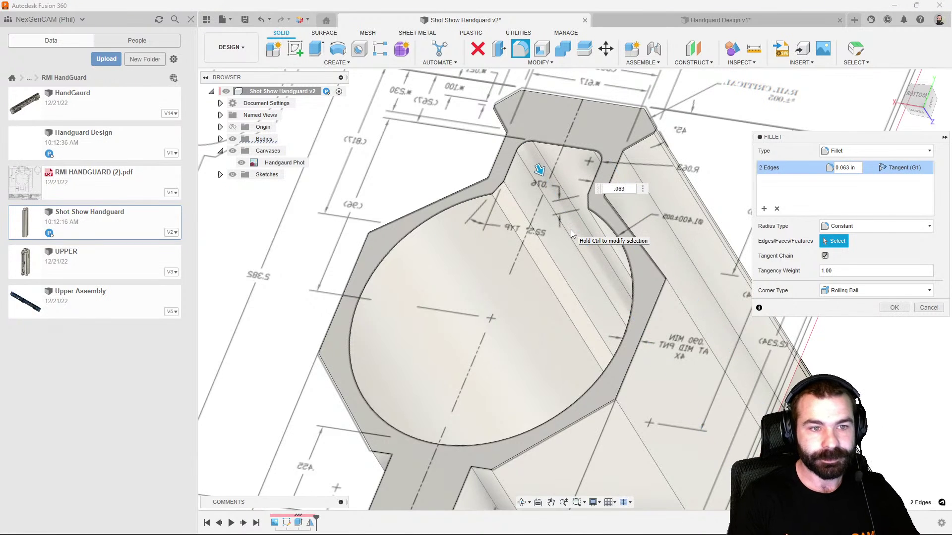
key("Return")
Edit the fillet to add a second edge set rounding the bottom lug's two outer edges at 0.06 in
scroll(589, 174, "down", 3)
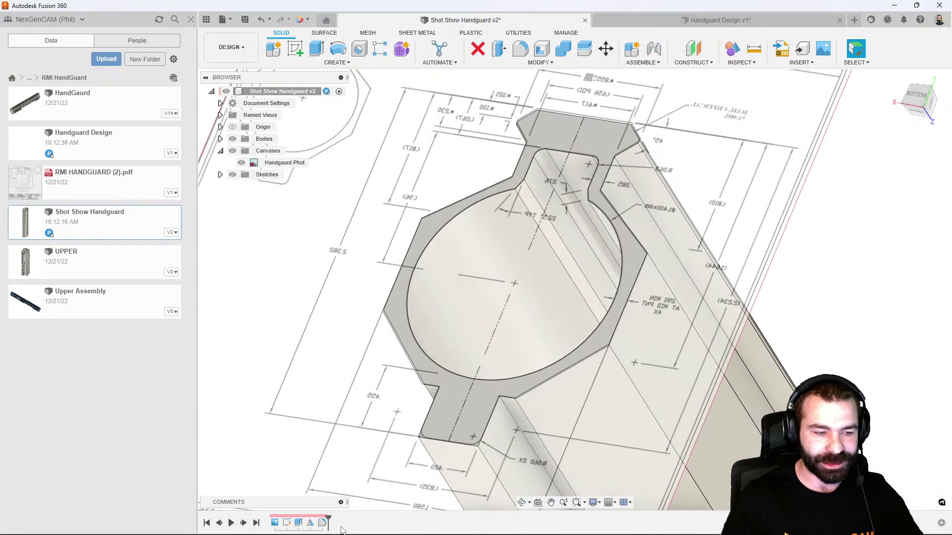
right_click(323, 524)
left_click(347, 441)
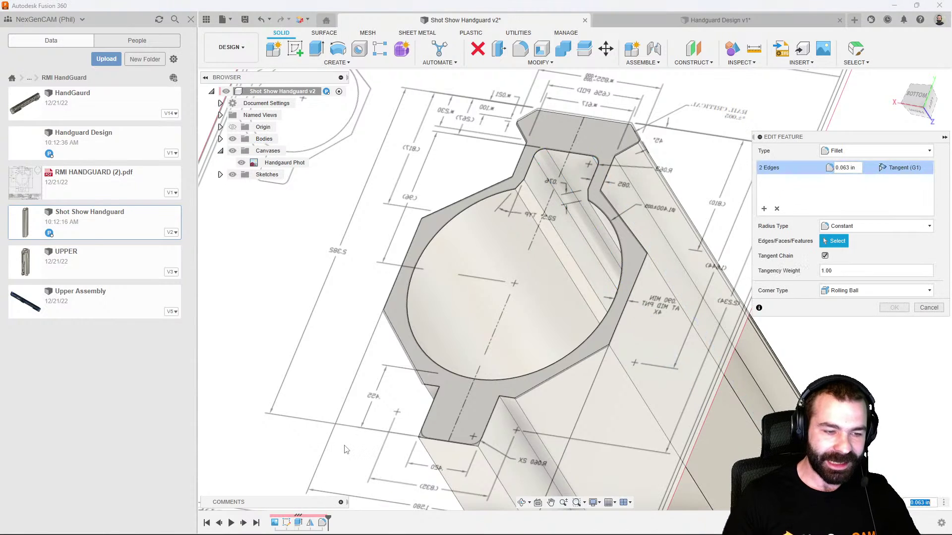
scroll(626, 233, "down", 1)
left_click(764, 209)
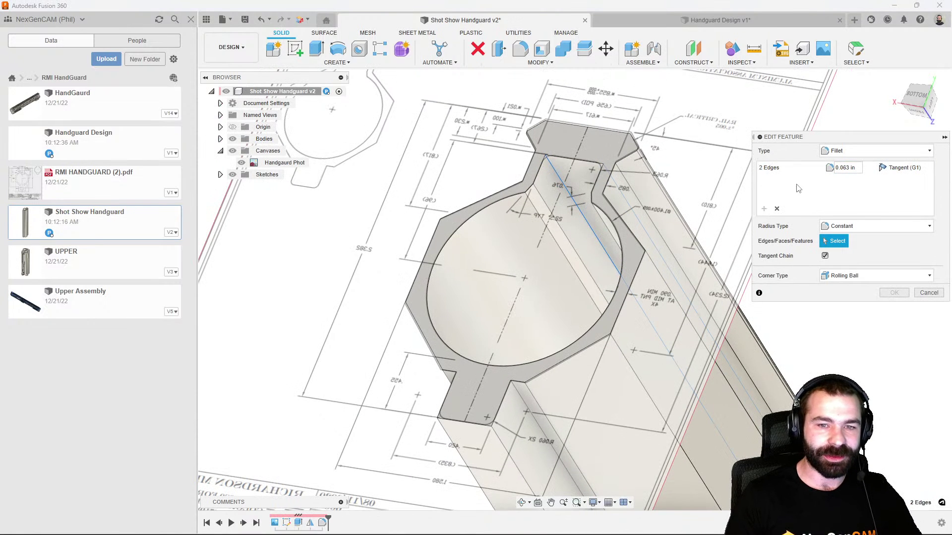
left_click(496, 434)
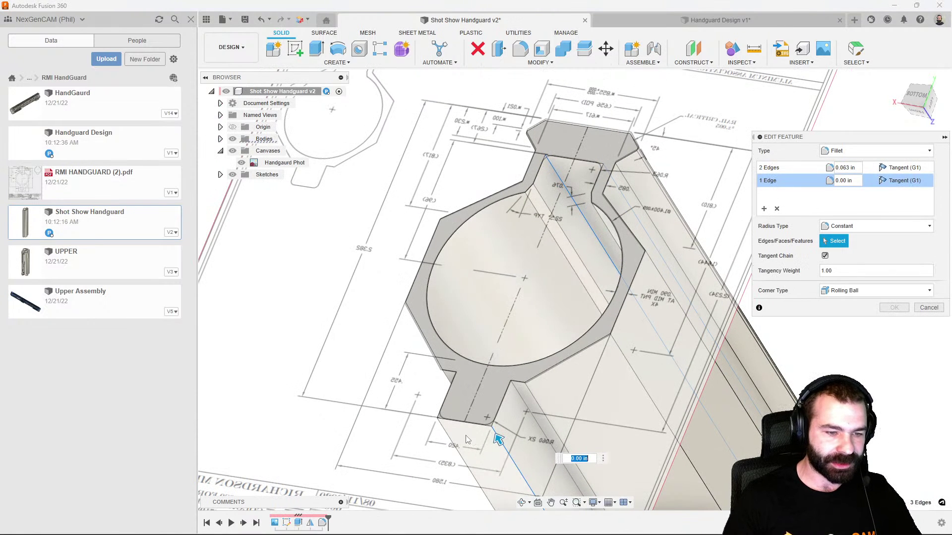
left_click(450, 439)
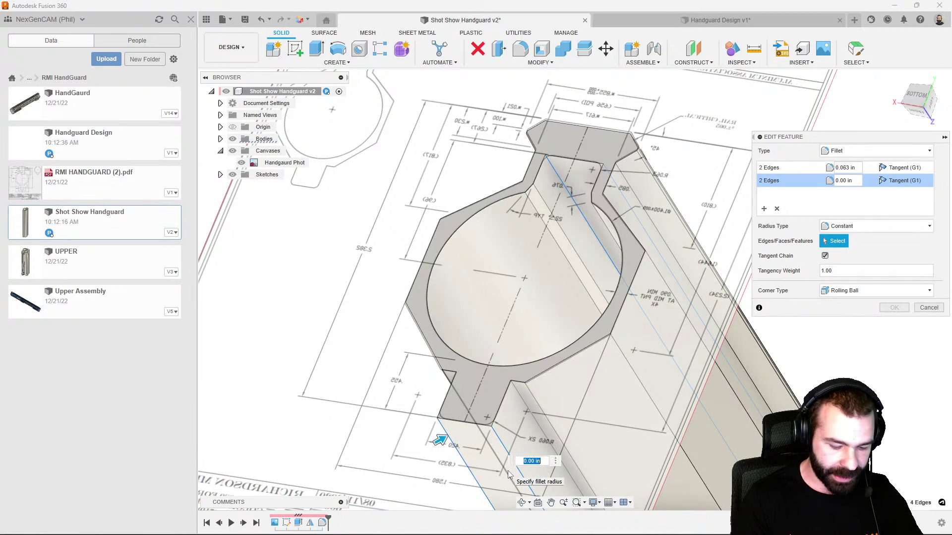
scroll(593, 325, "down", 3)
middle_click_drag(593, 326, 469, 324, "shift")
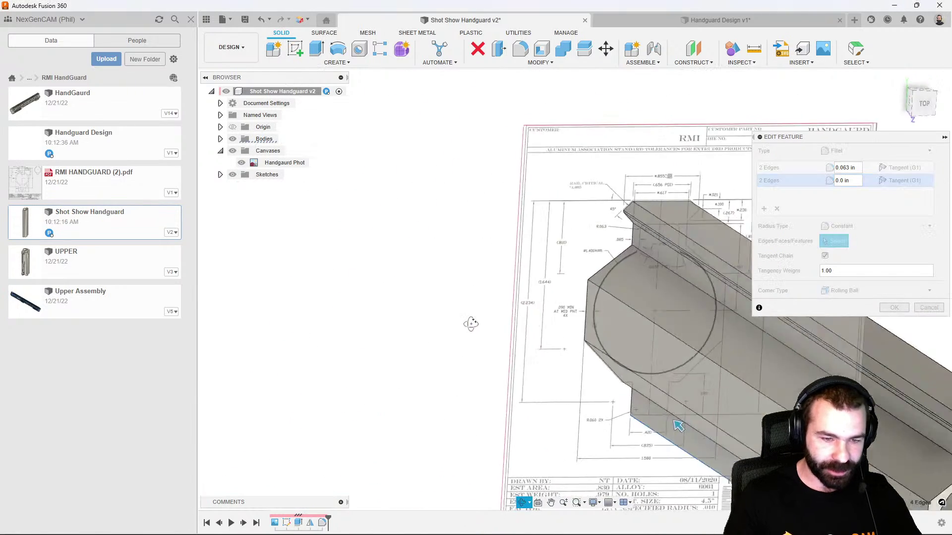
scroll(576, 473, "up", 1)
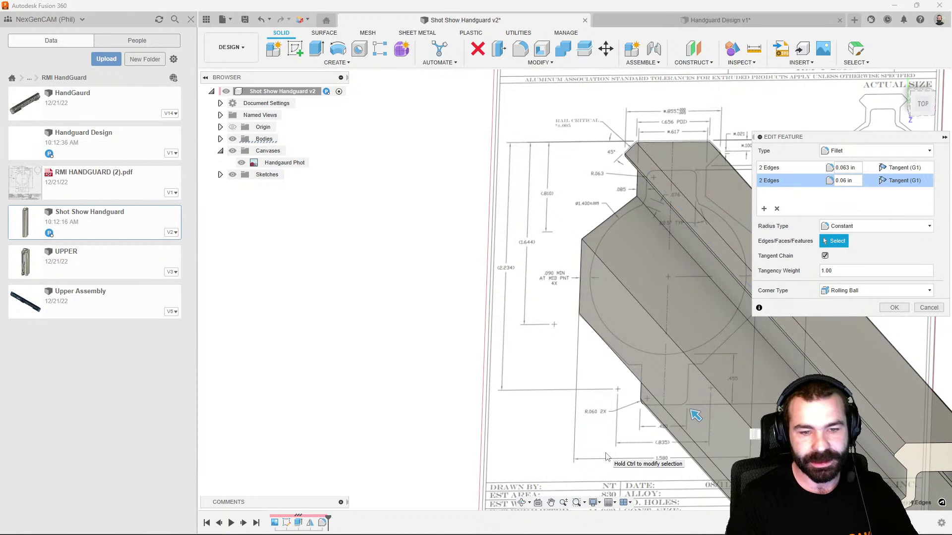
key("Escape")
Hide the Handgaurd Phot canvas and save a new version of the handguard with the description User Saved
scroll(563, 360, "down", 3)
middle_click_drag(486, 317, 515, 331, "shift")
left_click(242, 163)
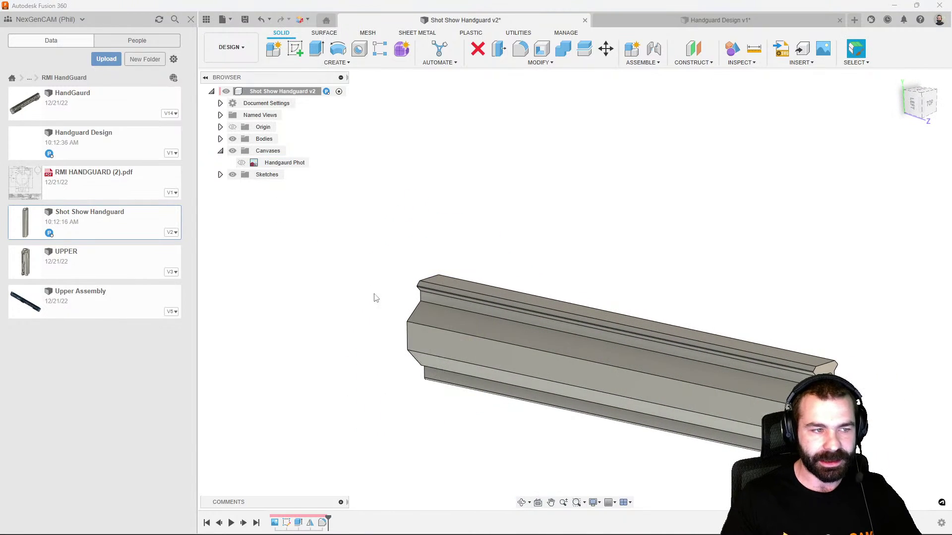
scroll(693, 483, "up", 2)
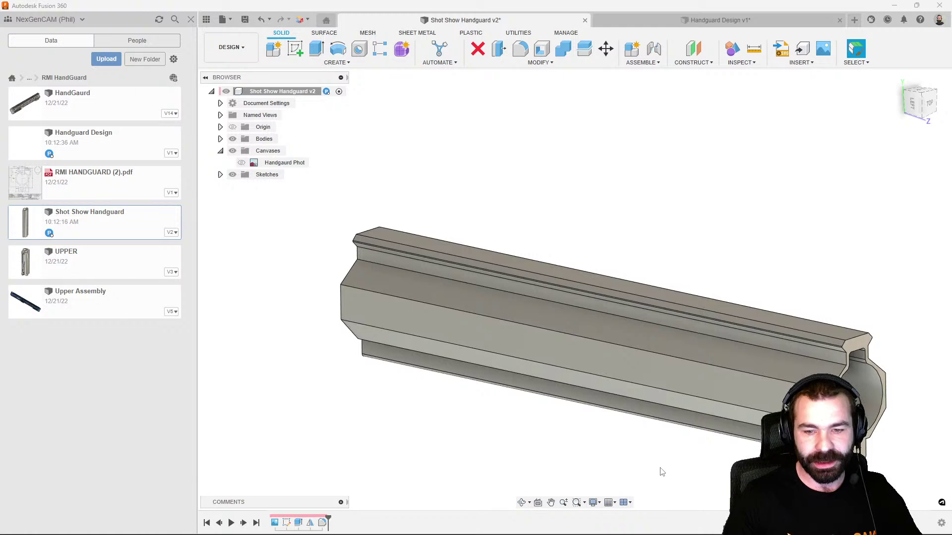
scroll(306, 202, "down", 1)
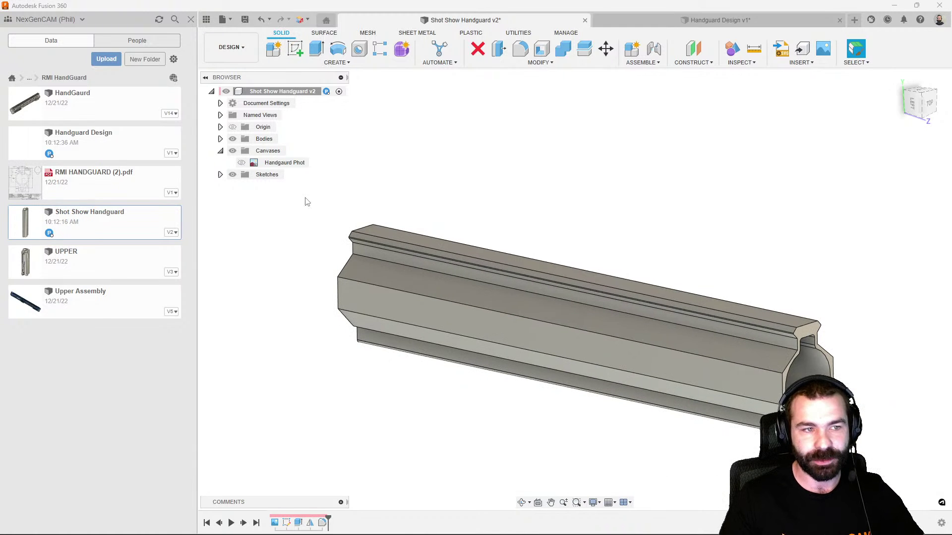
left_click(244, 19)
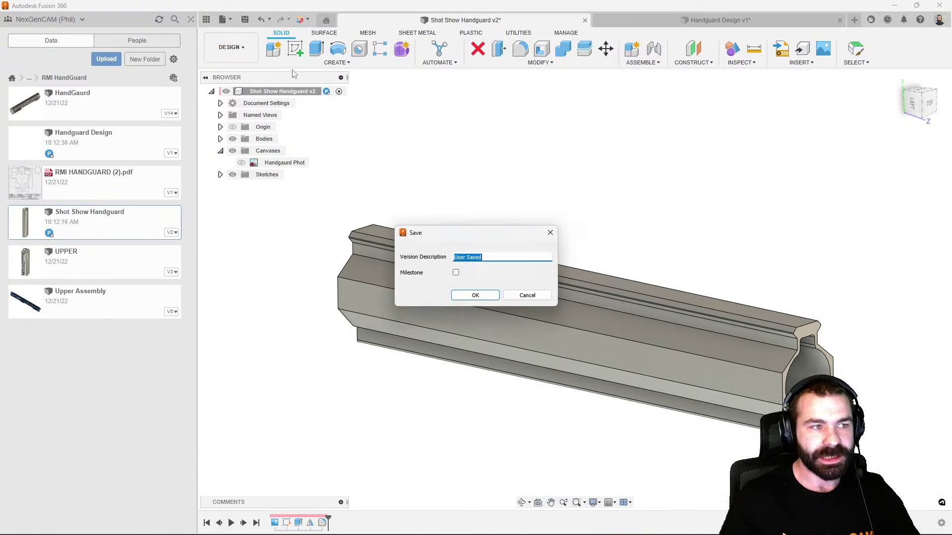
left_click(466, 297)
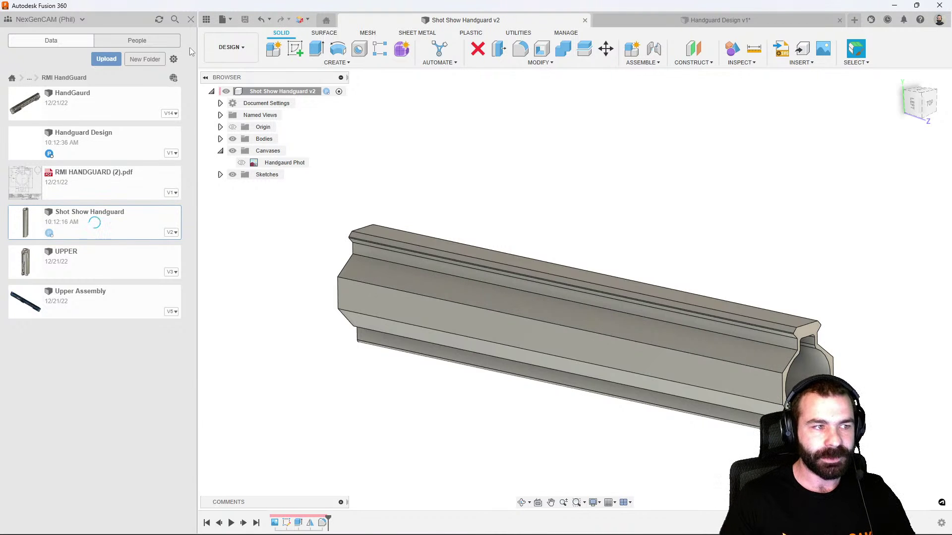
Close the project file list, switch to Handguard Design, and update its linked handguard to the latest version
left_click(191, 18)
left_click(564, 23)
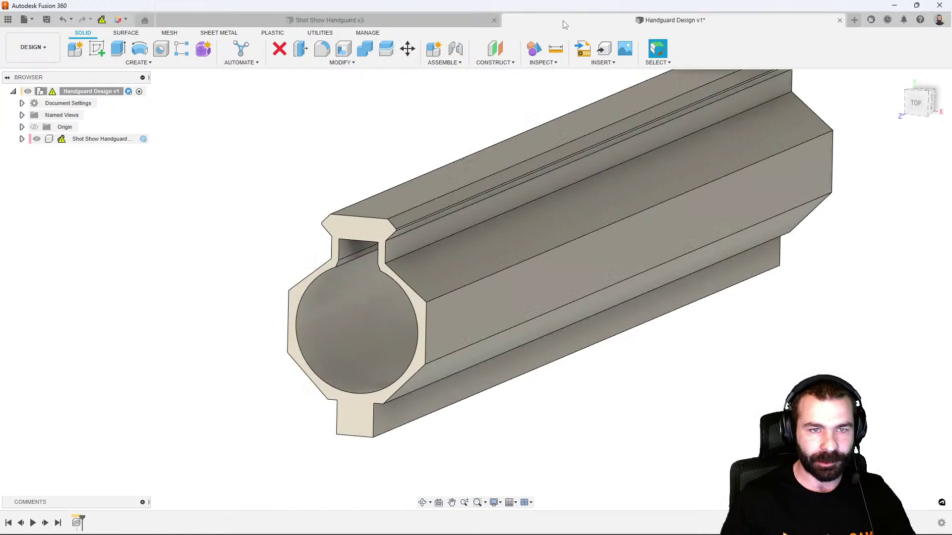
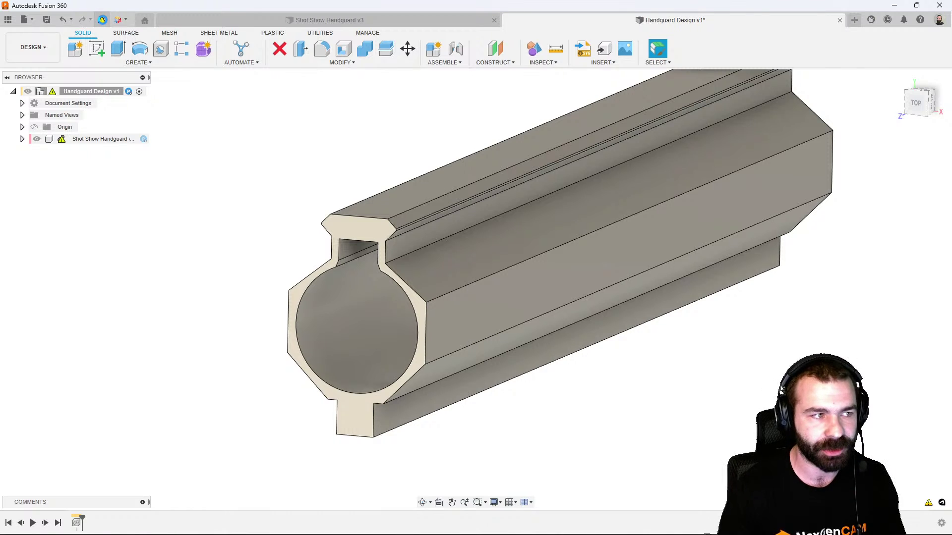
left_click(103, 19)
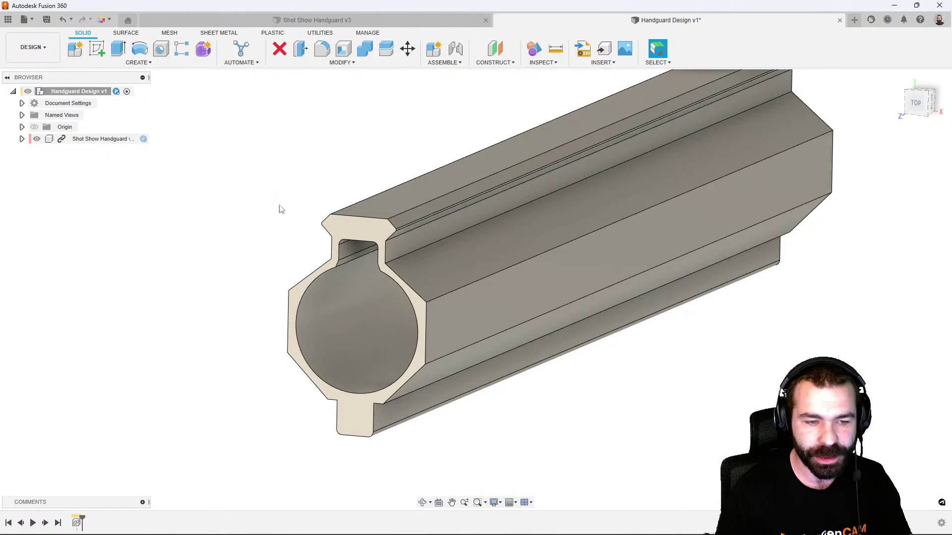
Create an active internal standard component named Handguad with the top-level Handguard Design as its parent
middle_click_drag(318, 276, 340, 340, "shift")
scroll(341, 340, "up", 4)
scroll(453, 222, "down", 5)
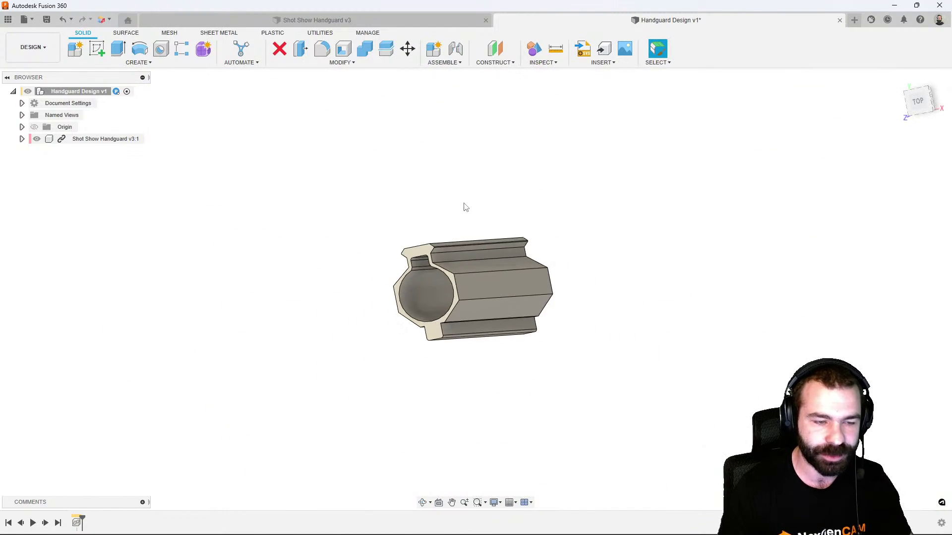
middle_click_drag(463, 206, 463, 228, "shift")
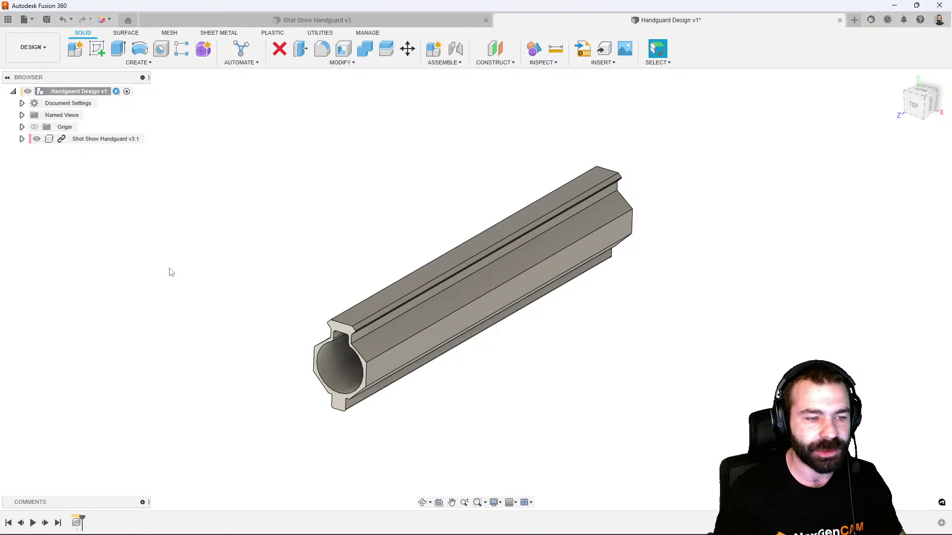
left_click(75, 48)
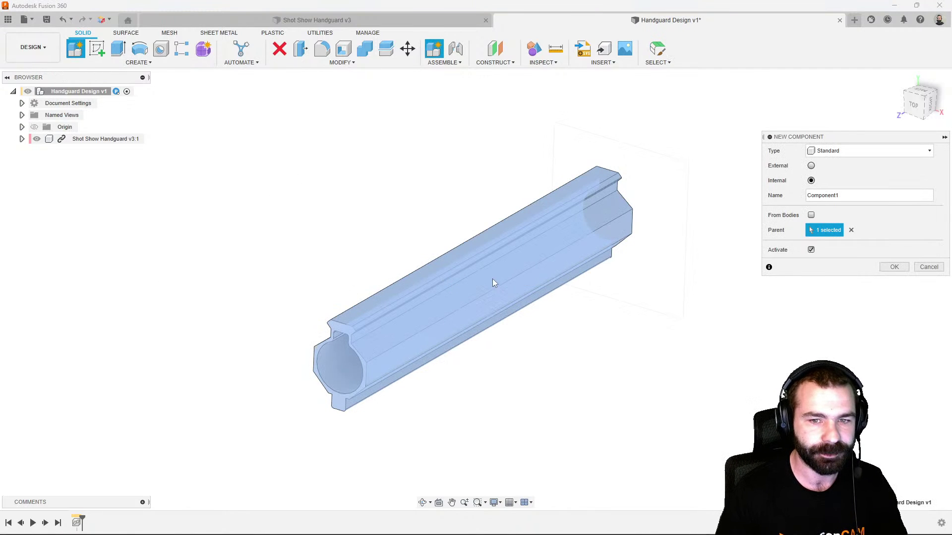
left_click(851, 231)
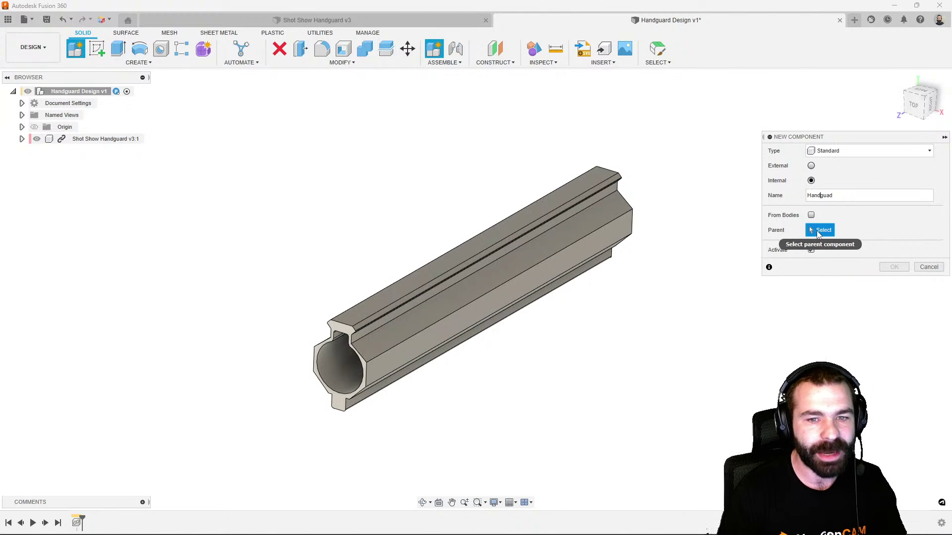
left_click(73, 94)
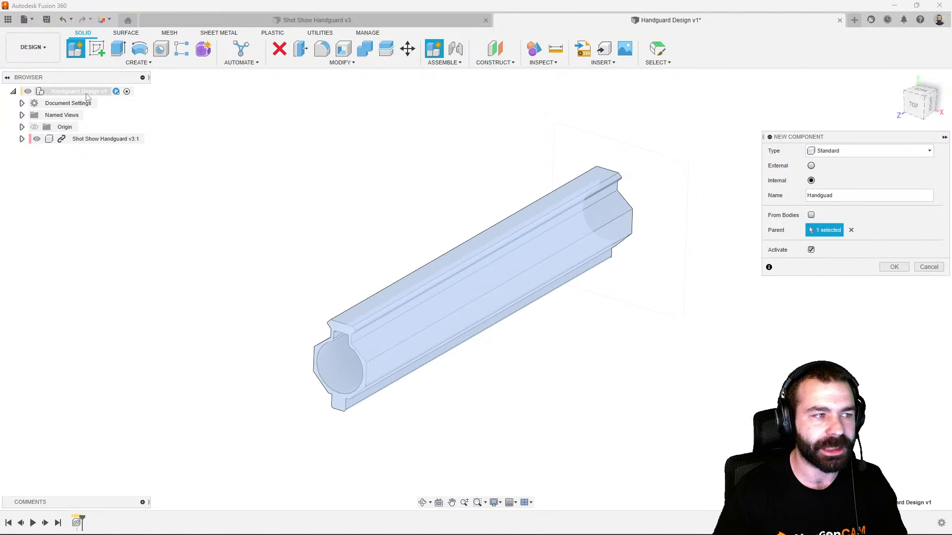
left_click(895, 268)
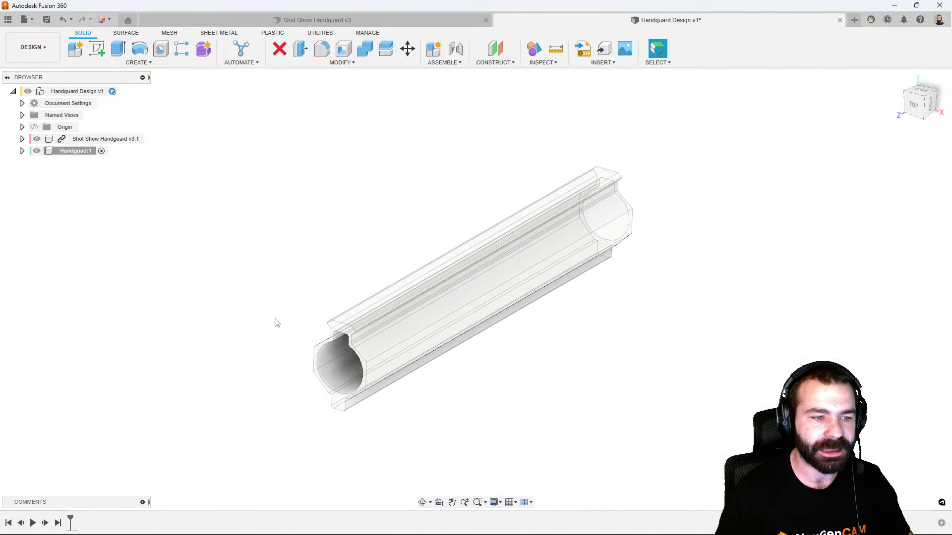
Start a sketch in the Handguad component on the linked handguard's end face, seen from the Top view
scroll(342, 338, "up", 2)
scroll(668, 237, "down", 1)
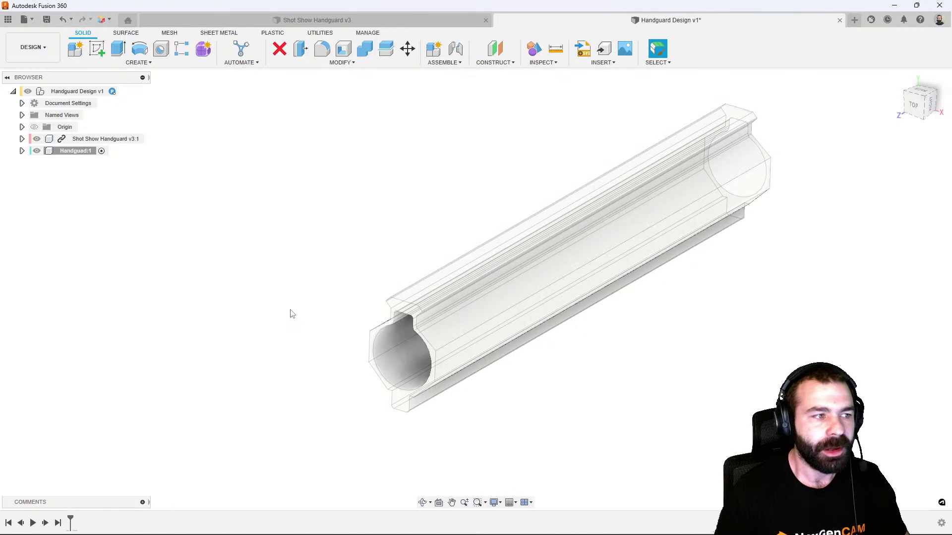
scroll(376, 333, "up", 2)
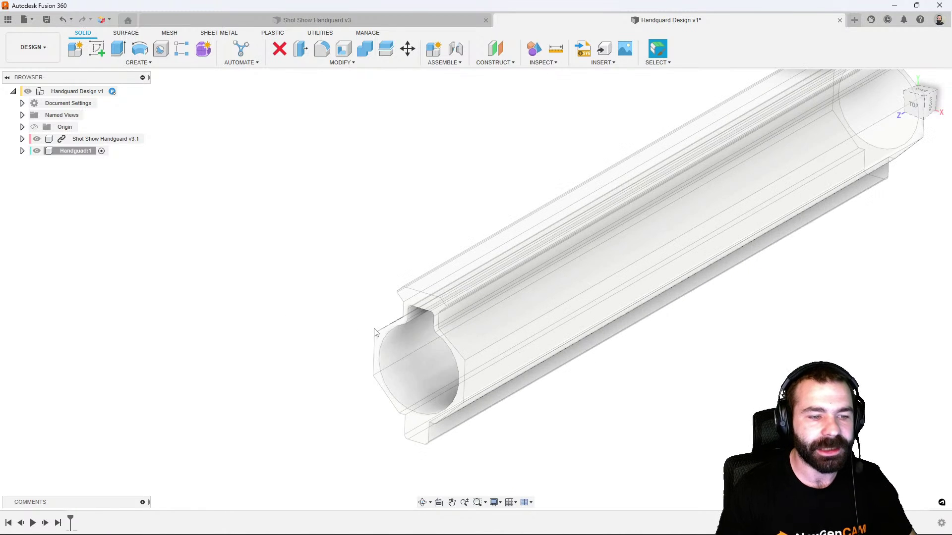
left_click(914, 103)
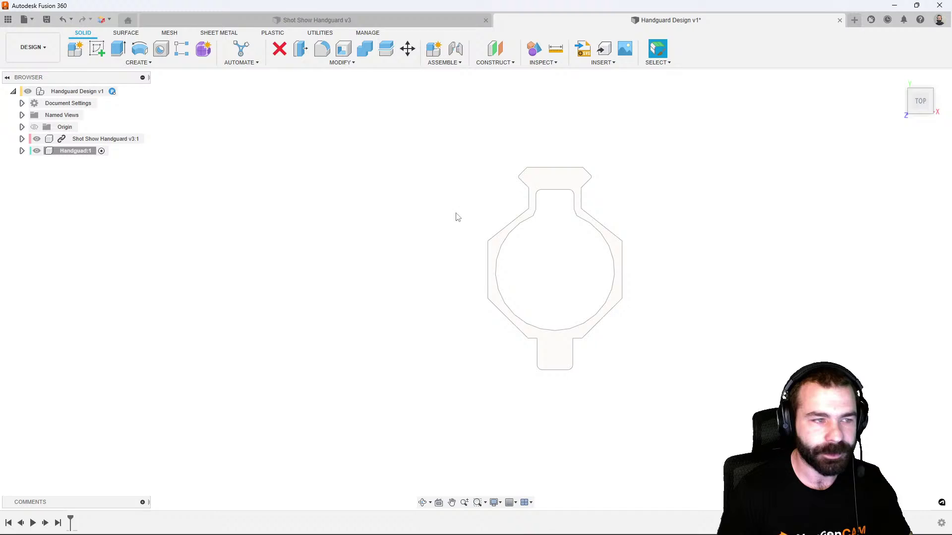
left_click(97, 48)
scroll(573, 187, "up", 2)
left_click(573, 189)
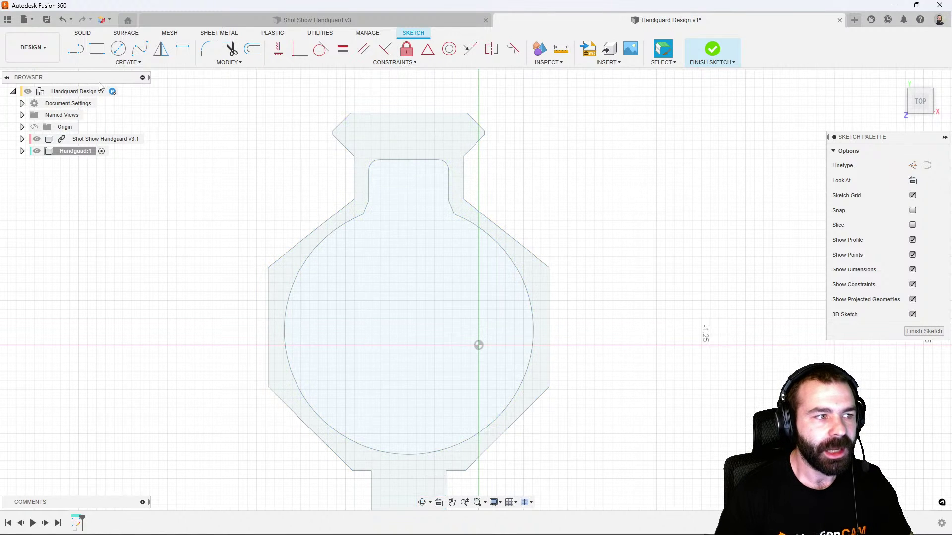
Draw a vertical centre line from the midpoint of the rail's top edge to the midpoint of the bottom lug's lower edge
left_click(81, 54)
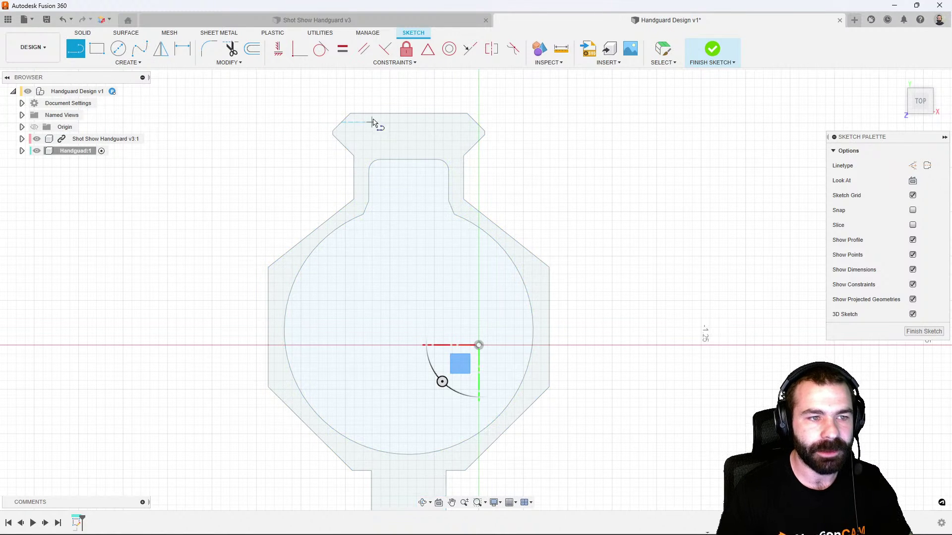
left_click(409, 160)
scroll(367, 184, "down", 2)
scroll(416, 417, "up", 2)
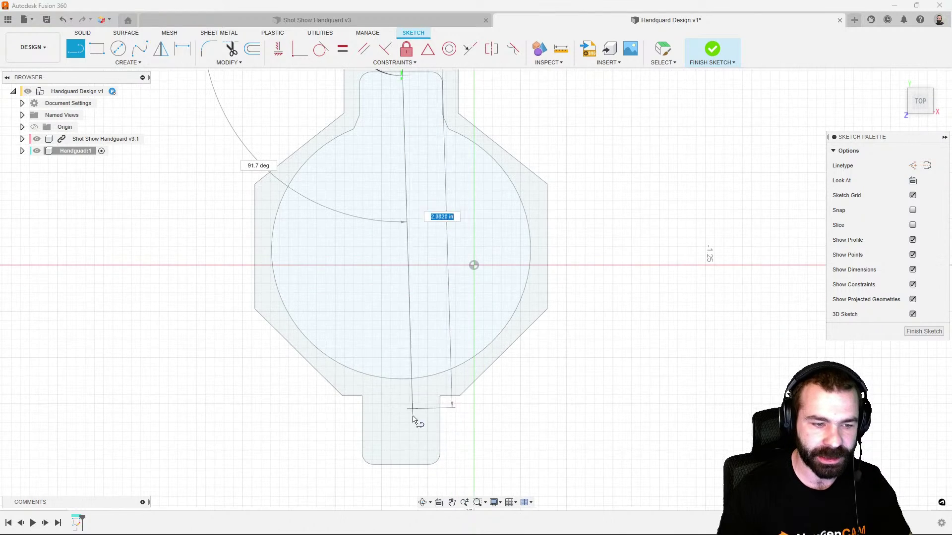
left_click(402, 466)
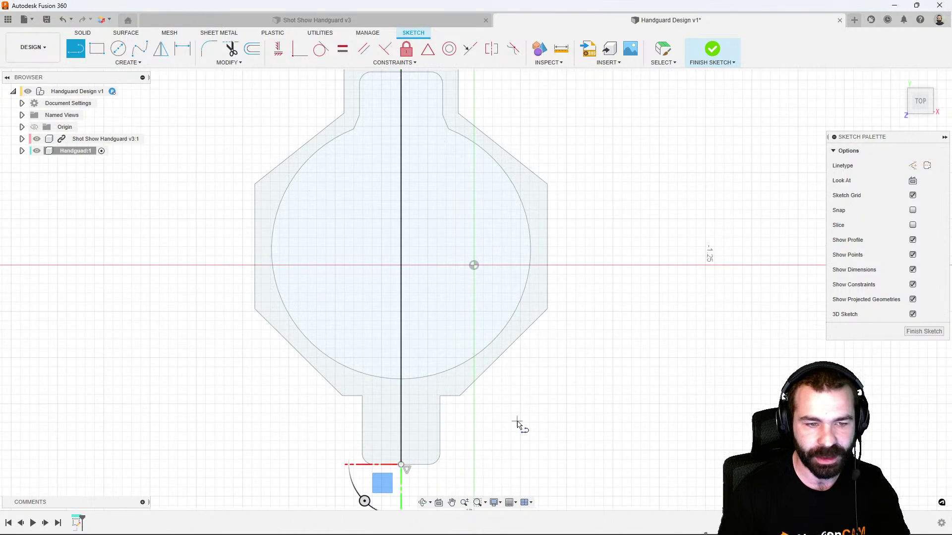
scroll(463, 270, "down", 2)
scroll(436, 144, "up", 3)
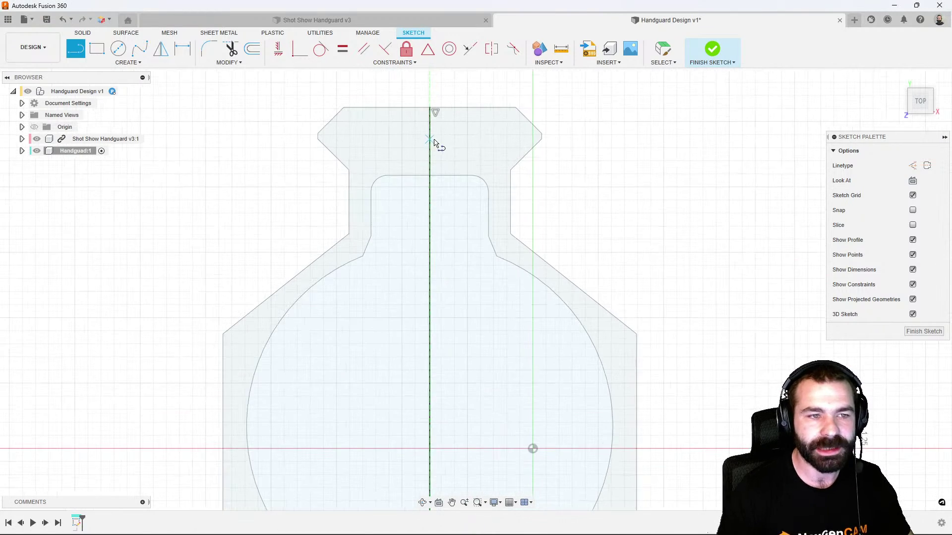
Sketch five connected lines just inside the rail's right half, from the centre line around the chamfered edge and down the neck
scroll(436, 139, "up", 3)
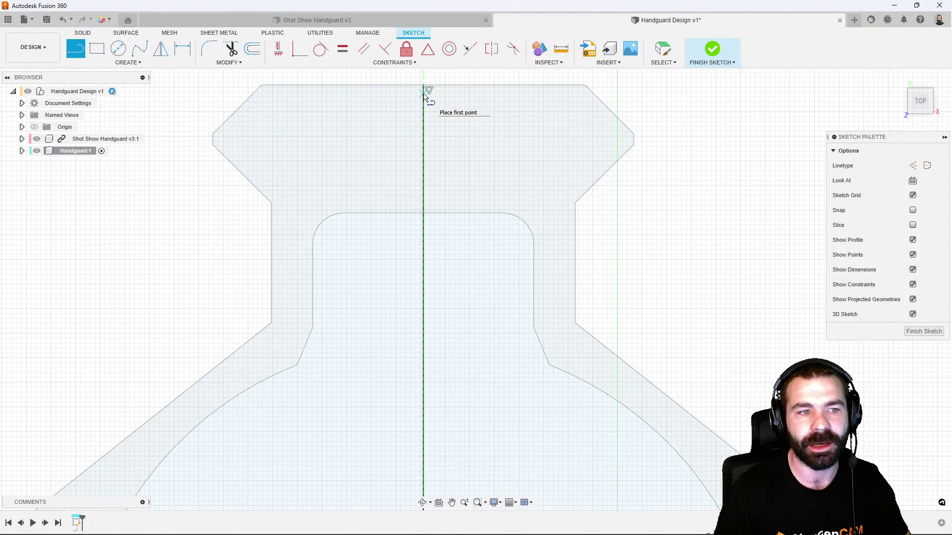
left_click(424, 94)
left_click(582, 94)
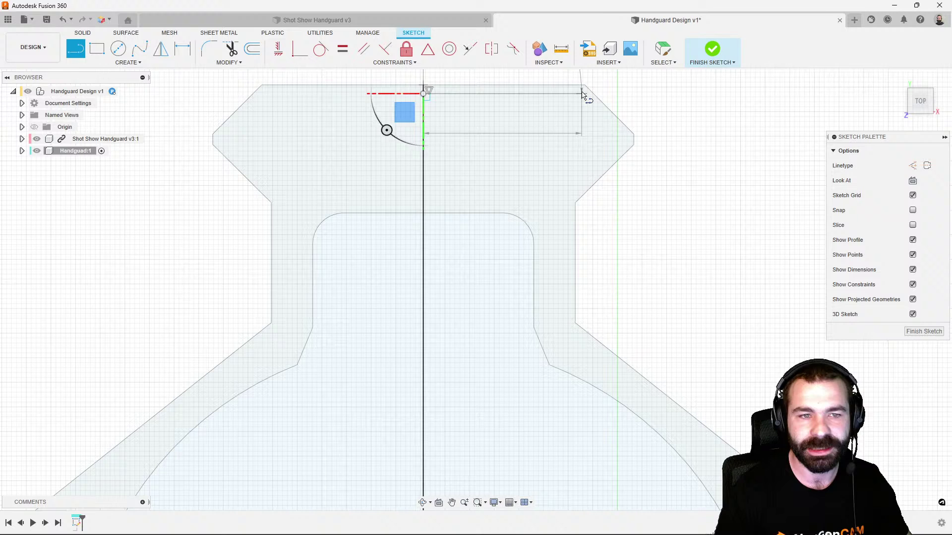
left_click(620, 130)
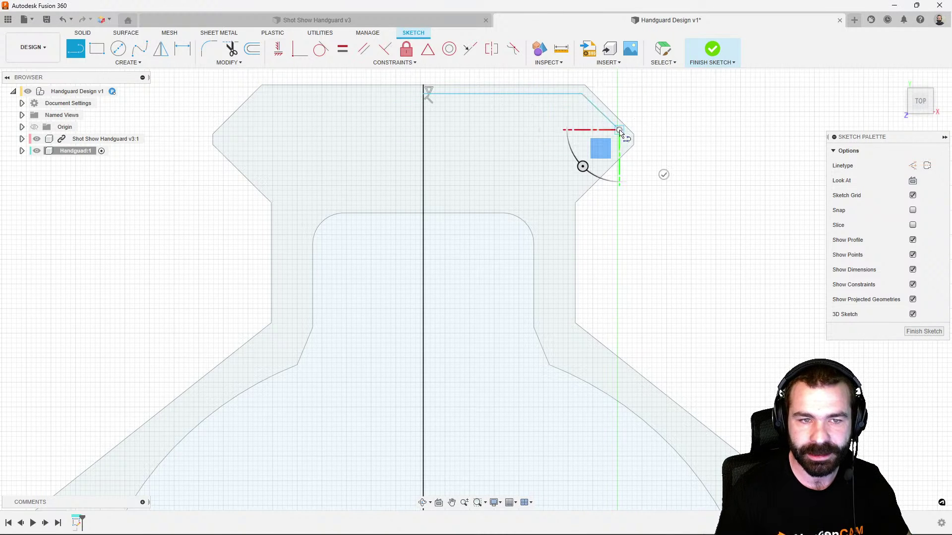
scroll(620, 133, "up", 3)
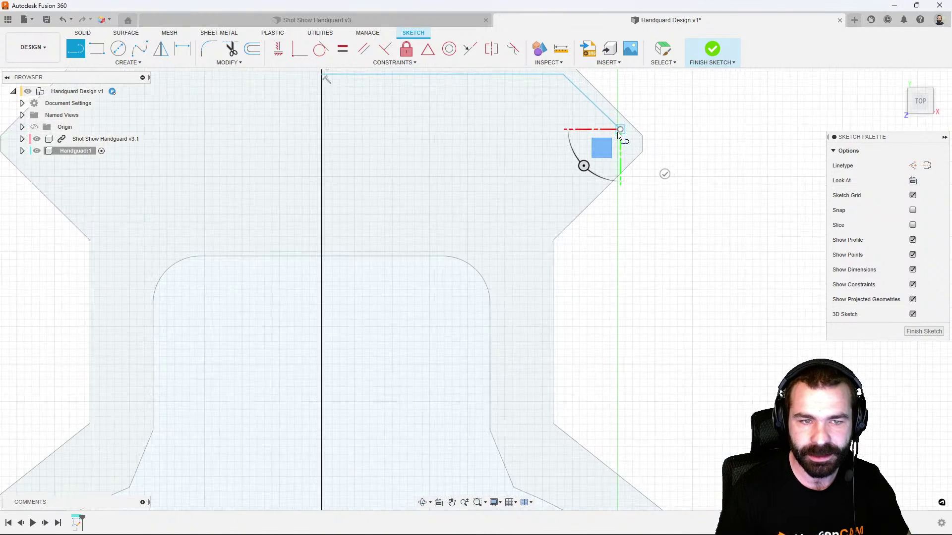
left_click(621, 163)
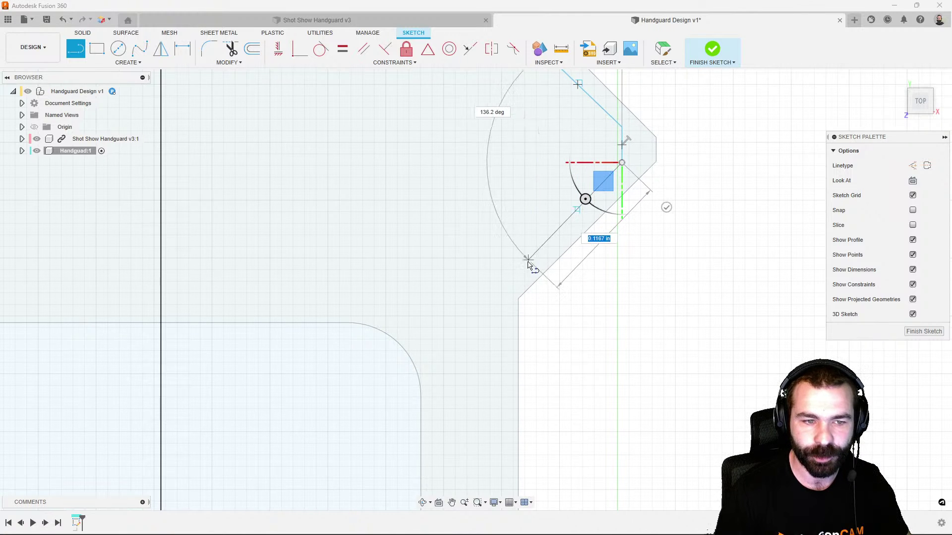
scroll(502, 291, "down", 4)
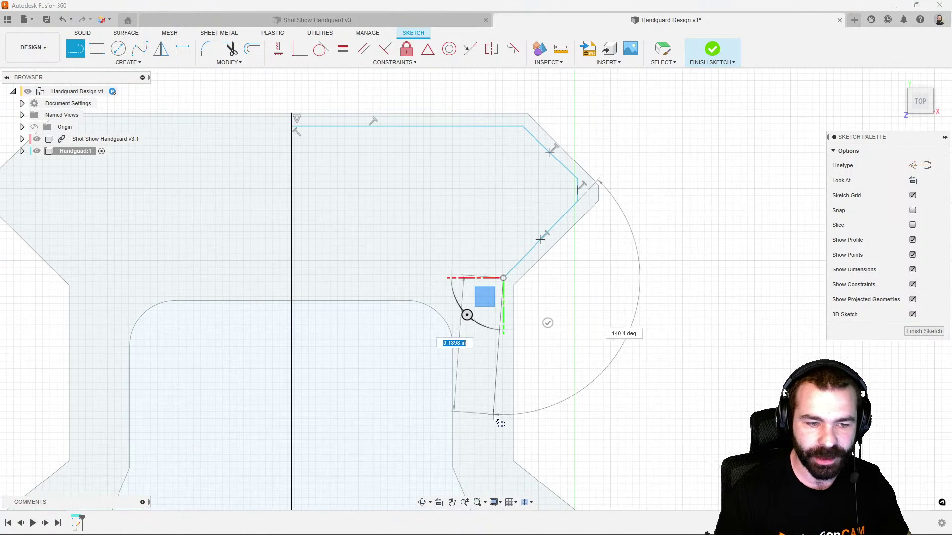
left_click(503, 441)
scroll(497, 394, "down", 3)
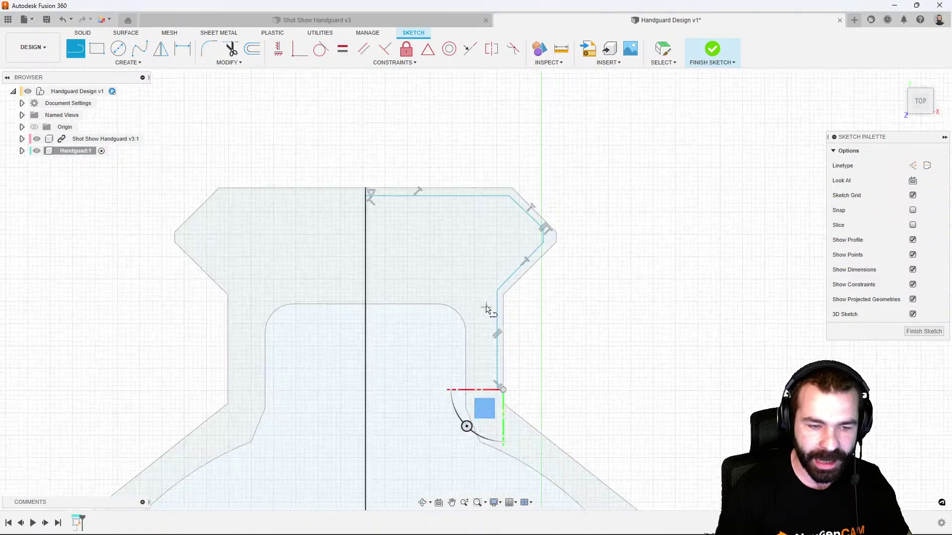
scroll(500, 381, "up", 3)
scroll(513, 339, "down", 6)
scroll(516, 284, "up", 3)
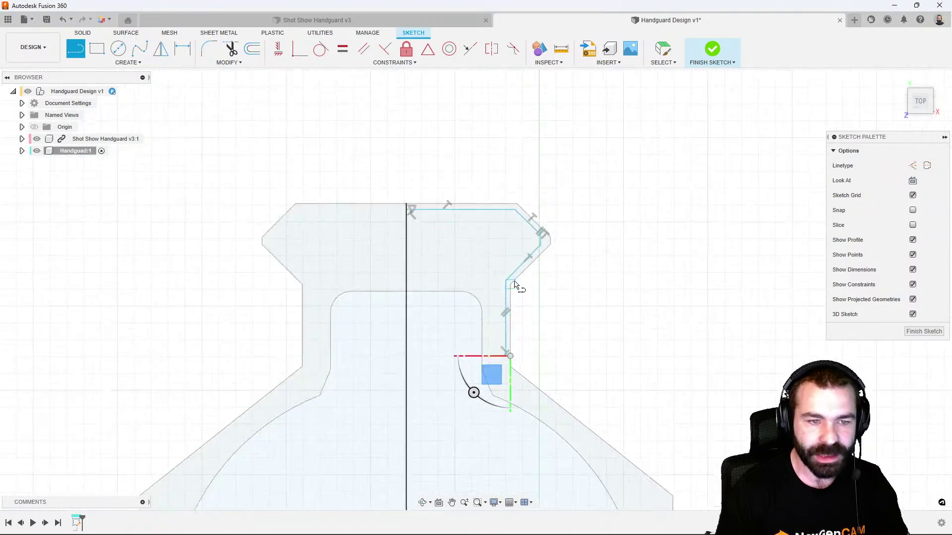
scroll(540, 212, "down", 3)
scroll(541, 212, "up", 4)
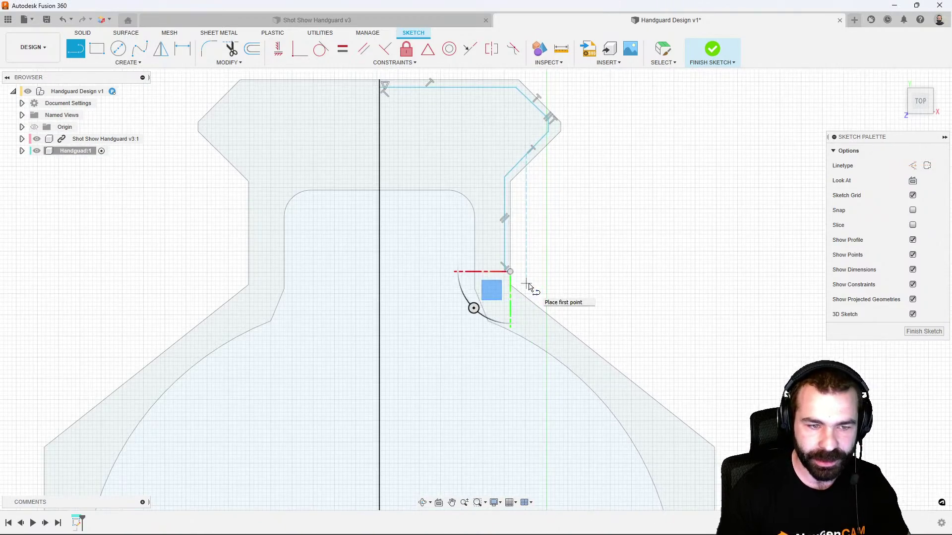
key("Escape")
Offset the handguard's whole outer outline inward by 0.015 in
scroll(531, 312, "down", 5)
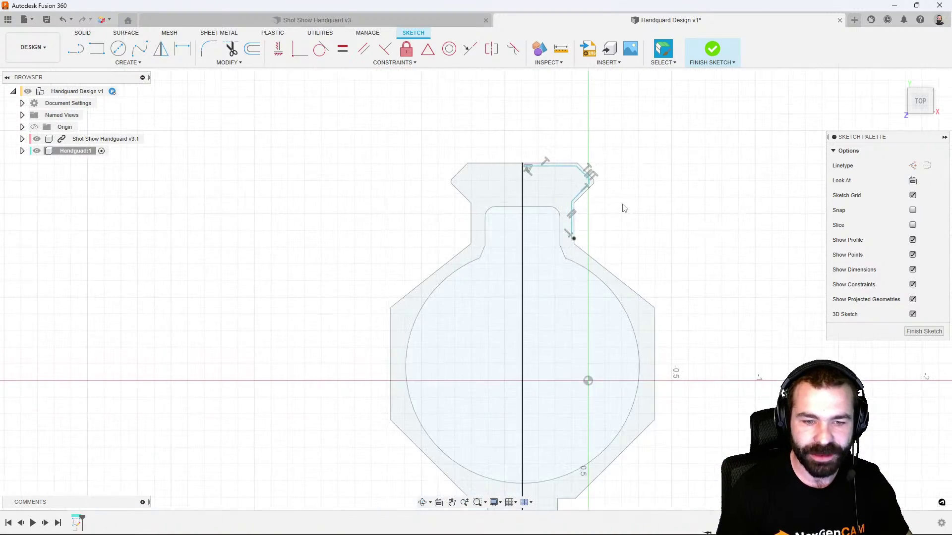
scroll(573, 436, "up", 2)
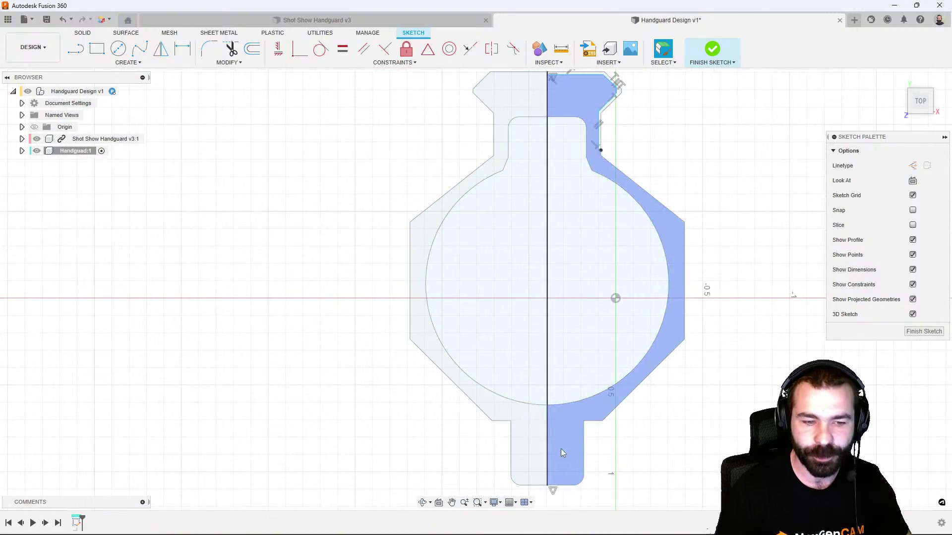
middle_click_drag(562, 433, 511, 385, "shift")
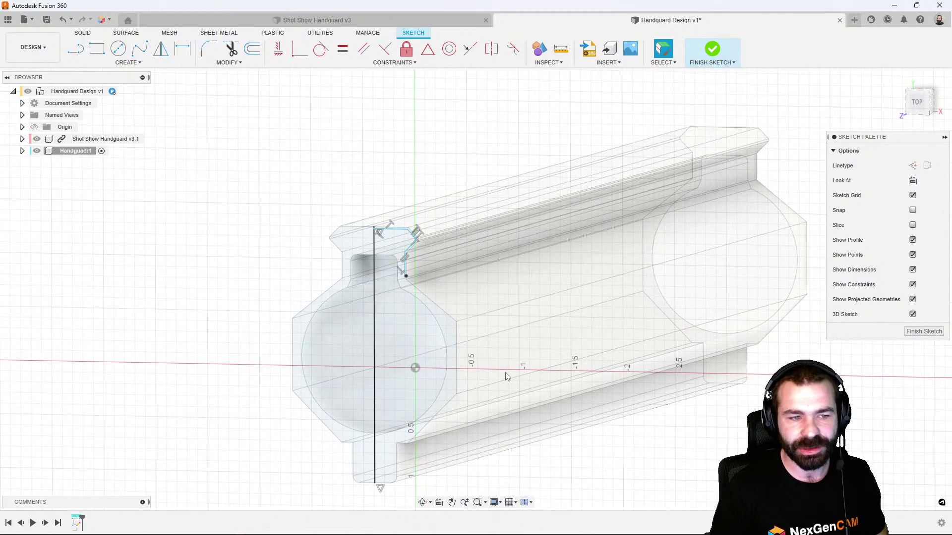
middle_click_drag(444, 422, 464, 403, "shift")
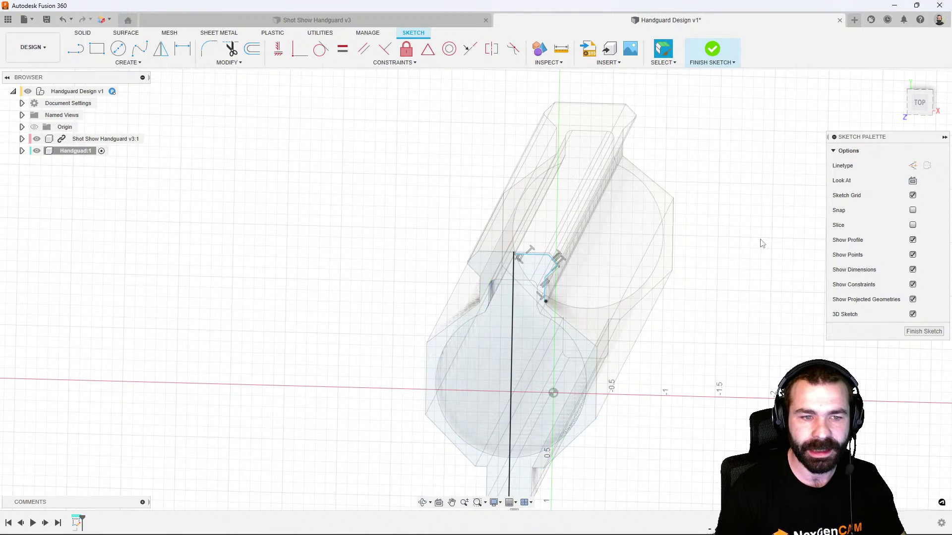
left_click(919, 103)
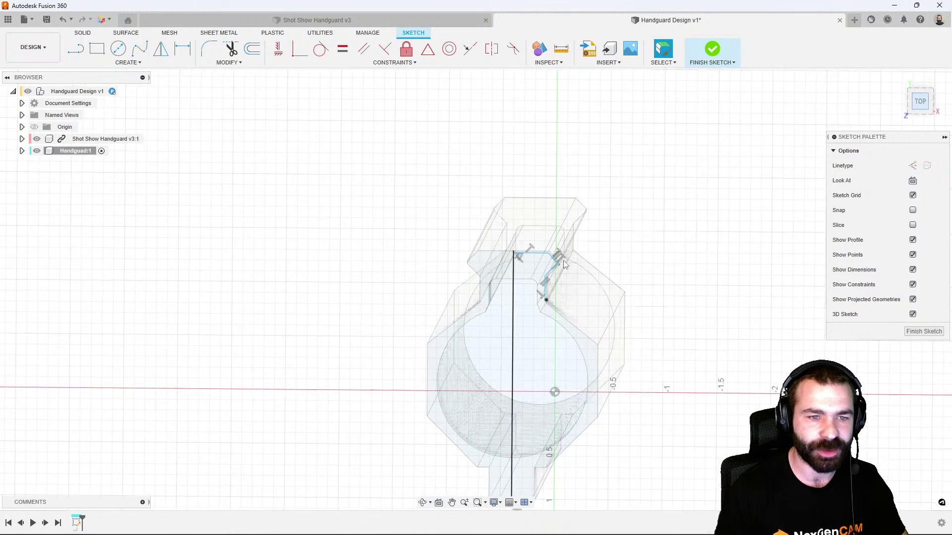
scroll(534, 380, "up", 2)
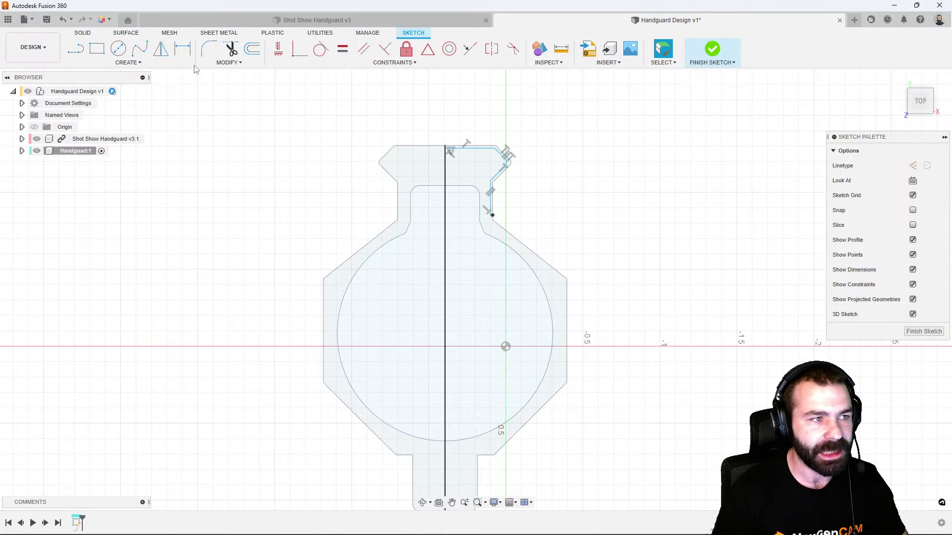
left_click(252, 50)
scroll(520, 308, "up", 1)
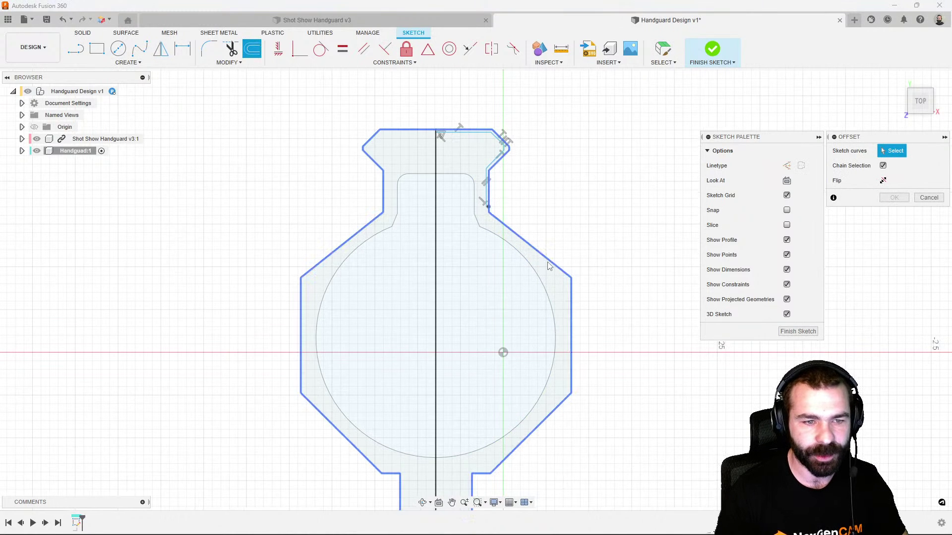
left_click(550, 263)
left_click_drag(550, 264, 546, 263)
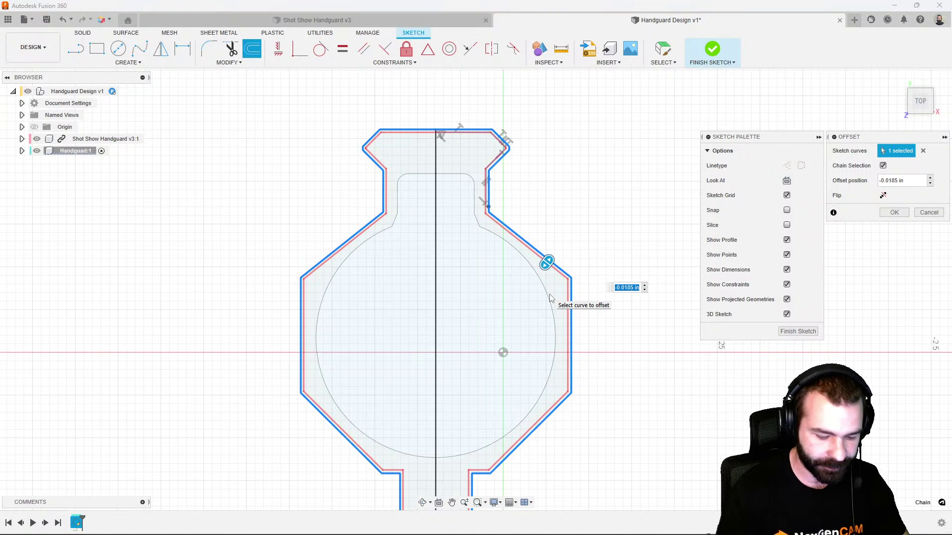
type(".015")
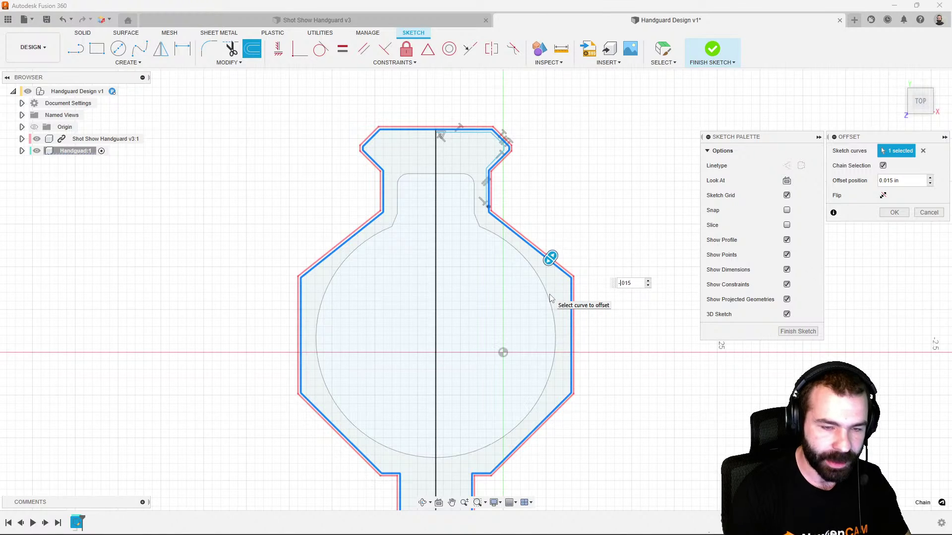
type("-")
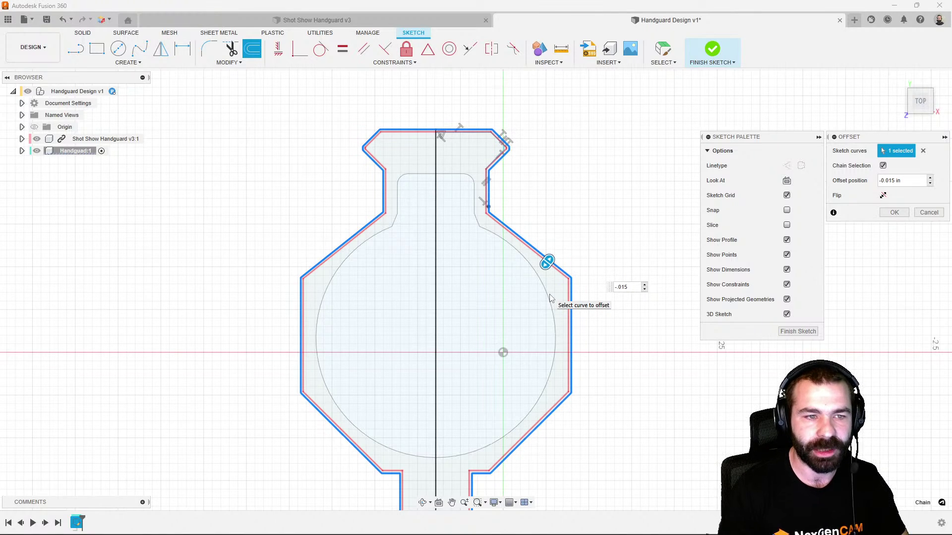
key("Return")
Examine how the offset outline lines up with the hand-drawn lines around the rail and its neck
scroll(520, 256, "up", 6)
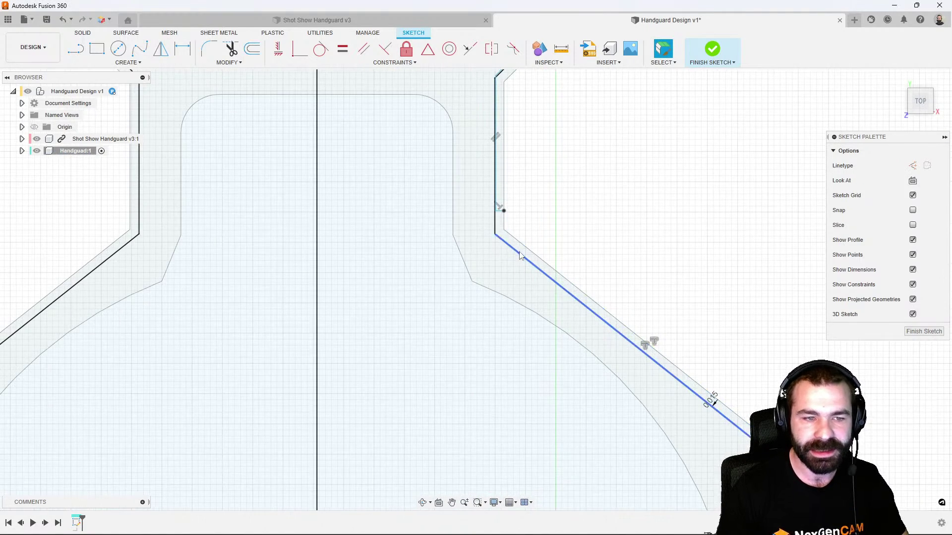
scroll(510, 253, "down", 2)
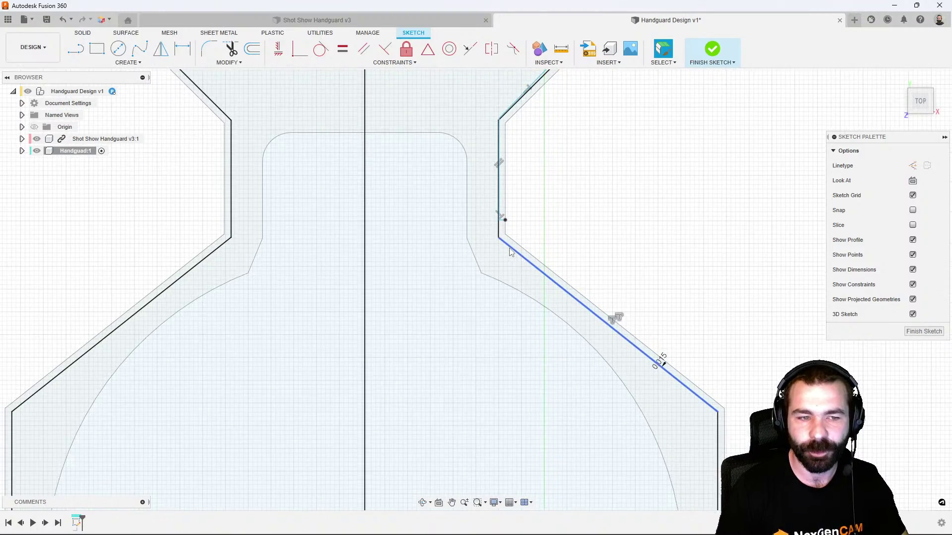
scroll(511, 253, "up", 4)
scroll(504, 236, "down", 5)
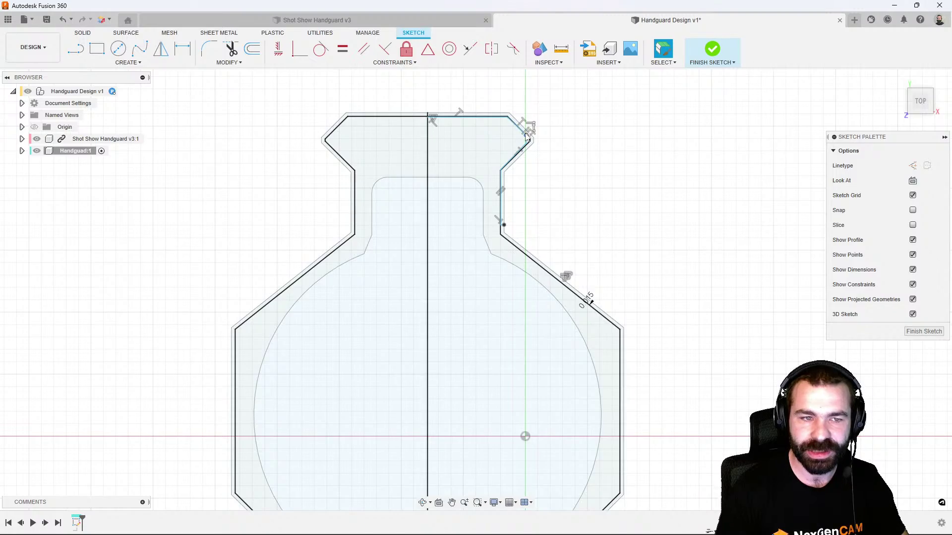
scroll(527, 138, "up", 4)
scroll(503, 267, "up", 2)
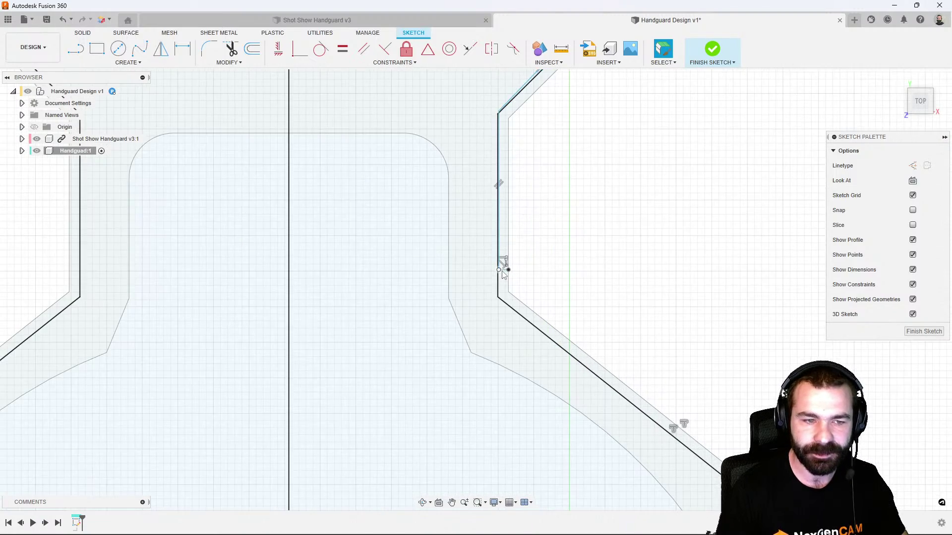
scroll(503, 274, "down", 3)
scroll(506, 252, "down", 2)
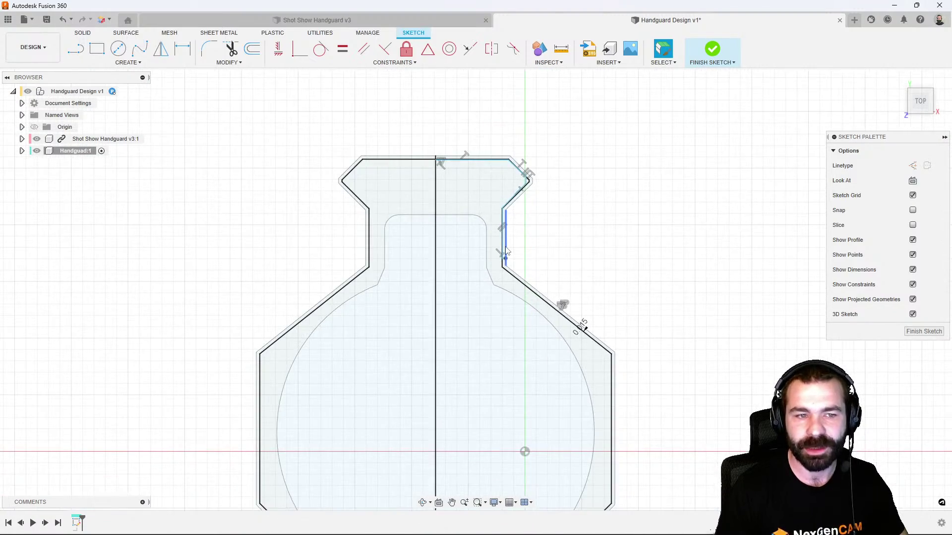
scroll(578, 231, "down", 2)
Set up an extrusion of the handguard's right half profile with a distance of -8.9 in, running along the linked extrusion
mouse_move(579, 232)
middle_mouse_down("shift")
mouse_move(575, 219)
mouse_move(572, 228)
middle_mouse_up("shift")
scroll(571, 227, "down", 3)
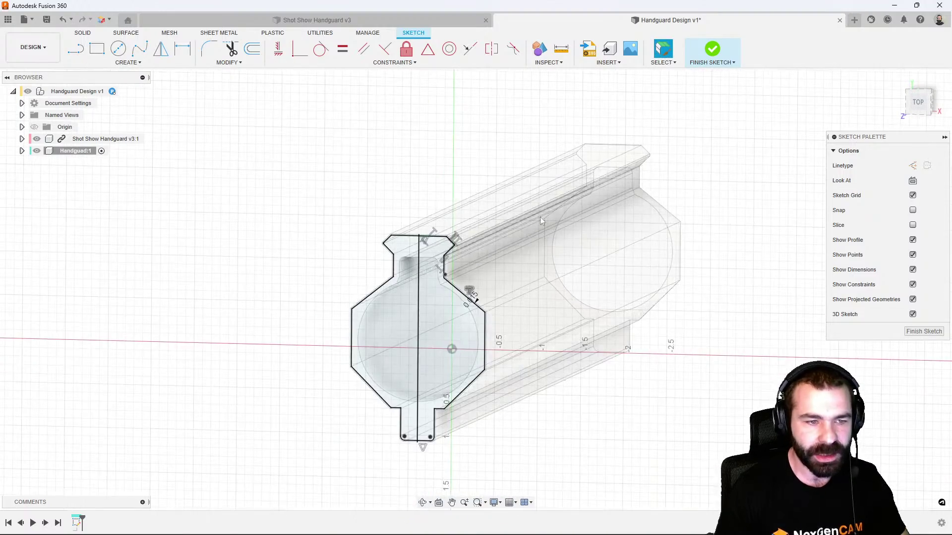
scroll(438, 269, "up", 2)
key("e")
left_click(428, 235)
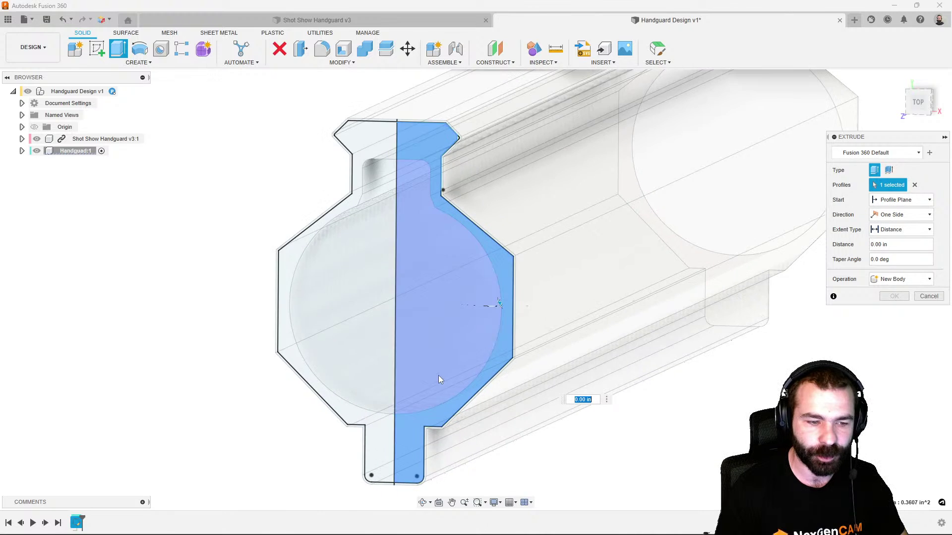
scroll(438, 378, "up", 2)
left_click_drag(522, 282, 777, 160)
scroll(448, 317, "down", 2)
scroll(448, 317, "down", 2)
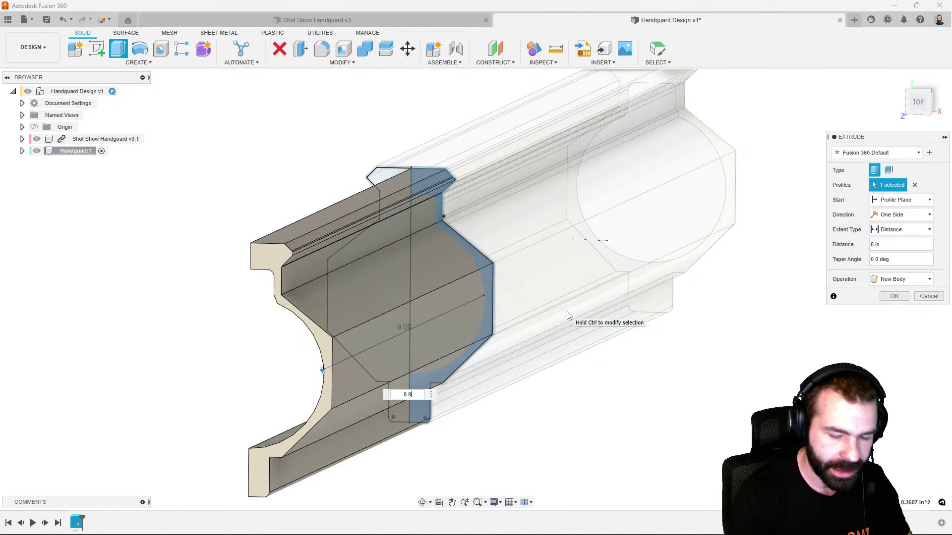
scroll(474, 323, "down", 2)
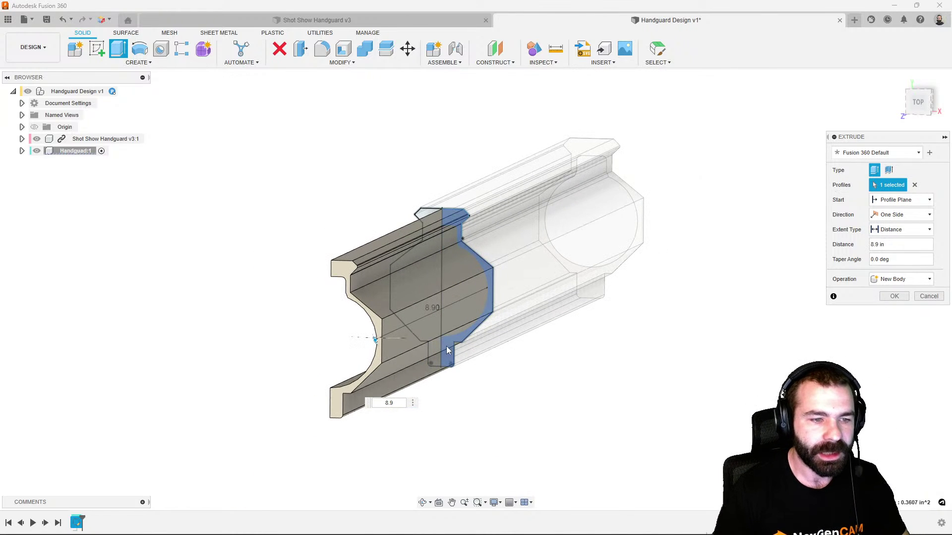
left_click(386, 404)
type("-")
middle_click_drag(387, 410, 484, 312, "shift")
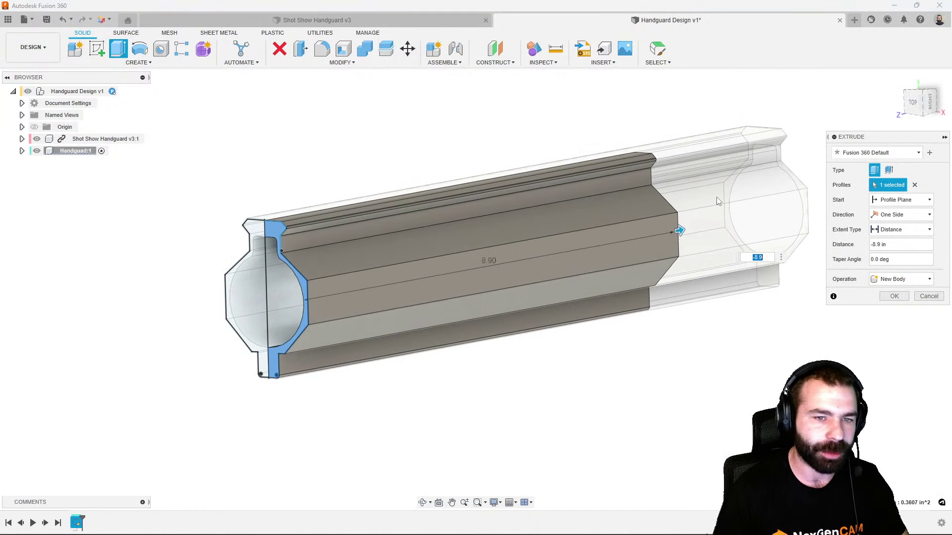
Add the thin sliver profiles along the rail's chamfered edge to the selection and complete the extrusion as a new body
middle_click_drag(383, 267, 425, 268, "shift")
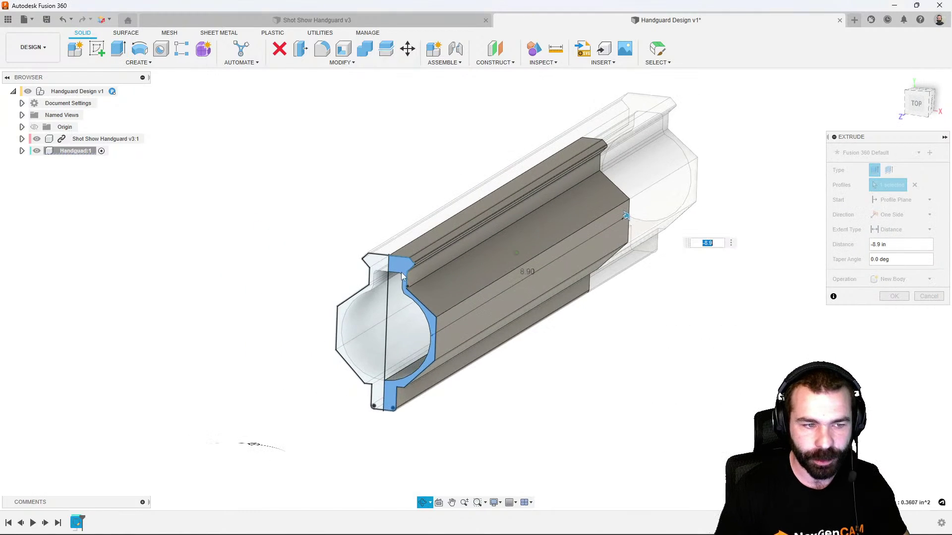
scroll(410, 263, "up", 8)
scroll(411, 263, "up", 6)
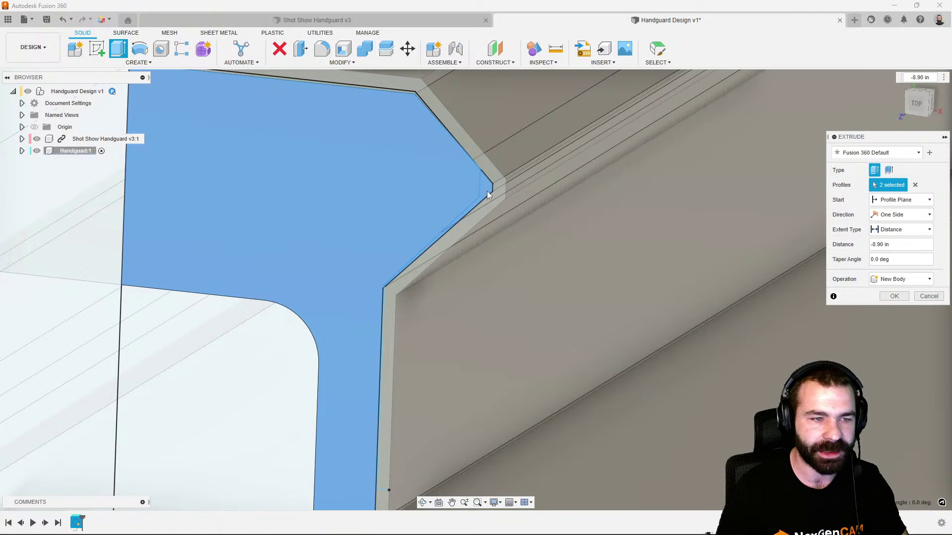
left_click(487, 191)
scroll(435, 118, "up", 3)
scroll(436, 119, "up", 3)
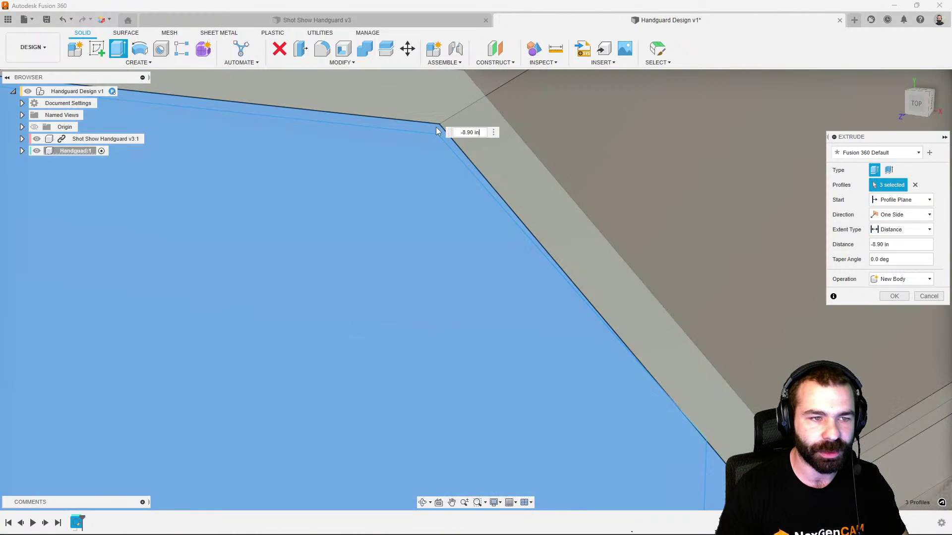
left_click(439, 128)
scroll(443, 130, "down", 8)
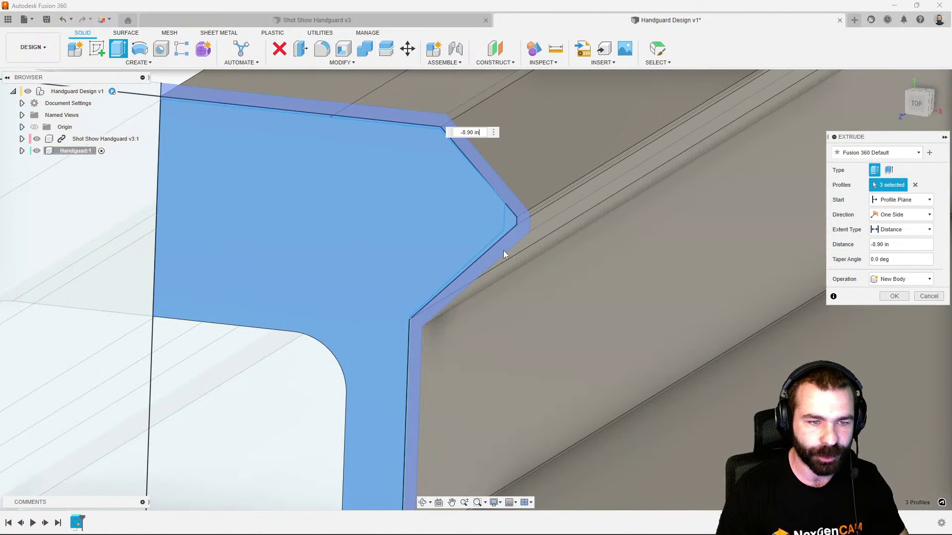
scroll(430, 294, "down", 5)
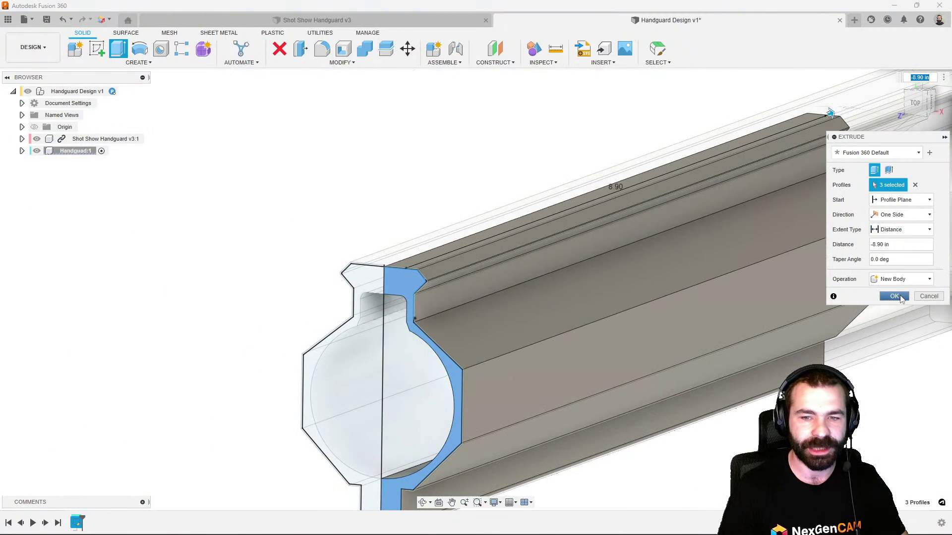
left_click(894, 296)
scroll(495, 272, "down", 3)
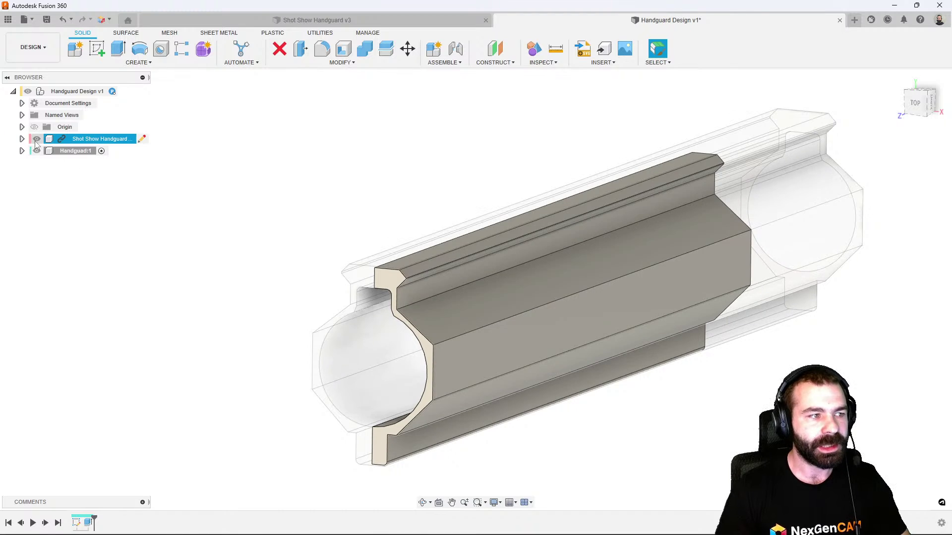
Hide the linked Shot Show Handguard component and start a body Mirror for the extruded handguard half
left_click(36, 139)
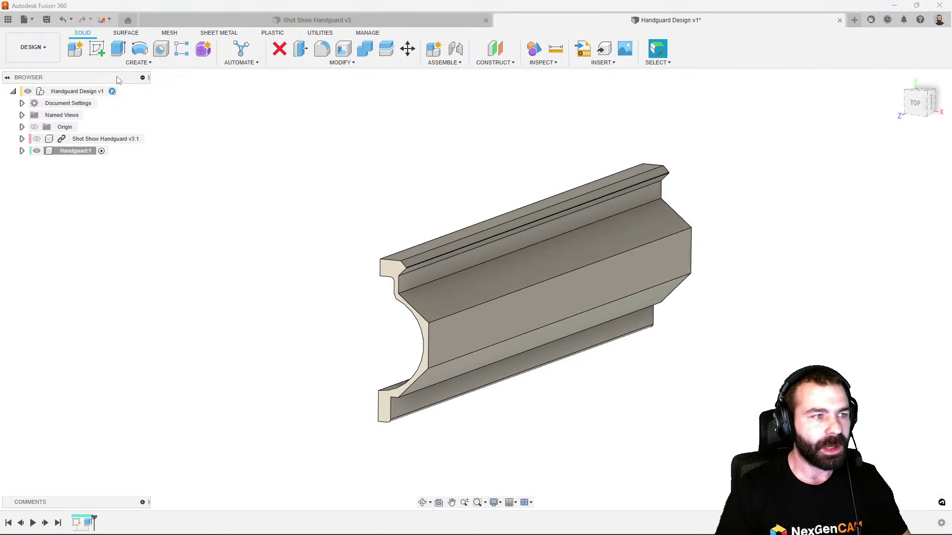
left_click(138, 62)
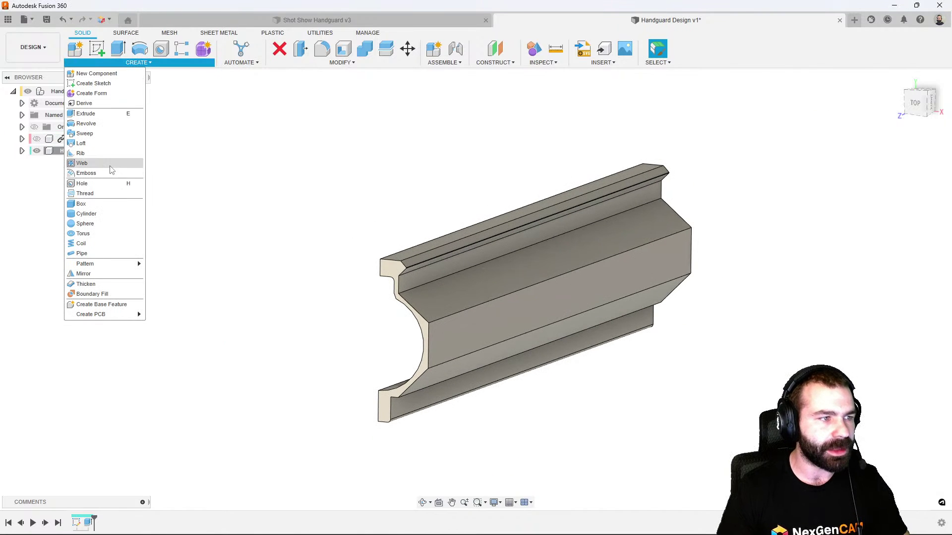
left_click(83, 273)
middle_click_drag(357, 287, 388, 297, "shift")
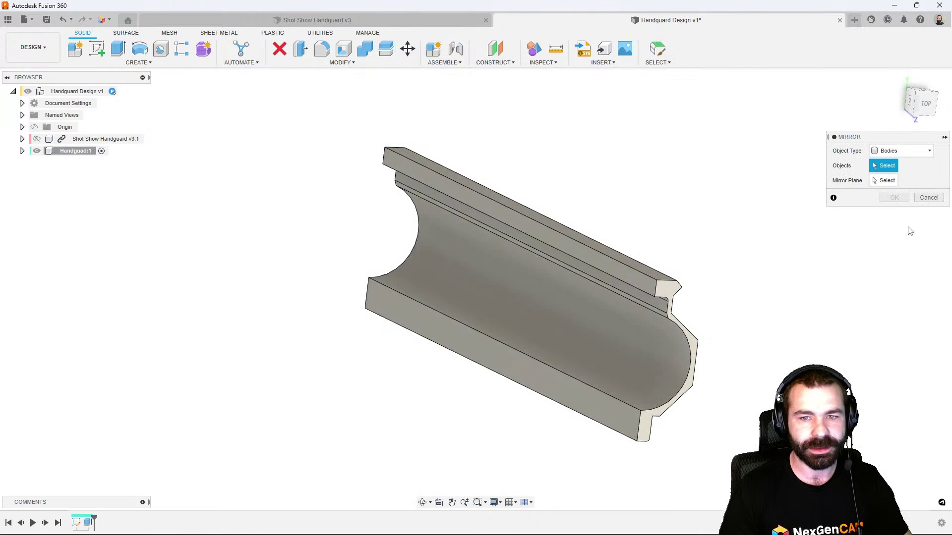
Cancel the Mirror command and start a sketch on the outer face of the handguard's lower flange
left_click(931, 200)
middle_click_drag(773, 263, 696, 276, "shift")
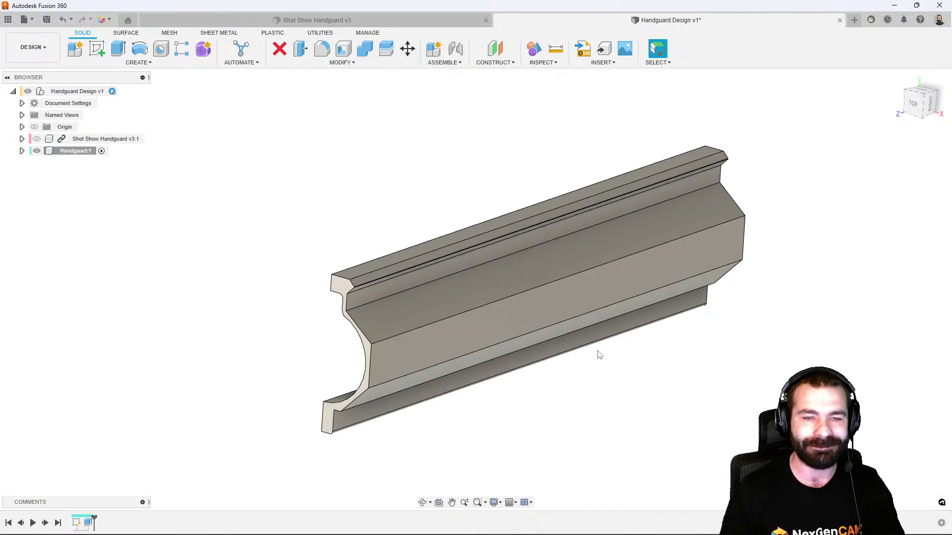
left_click(930, 106)
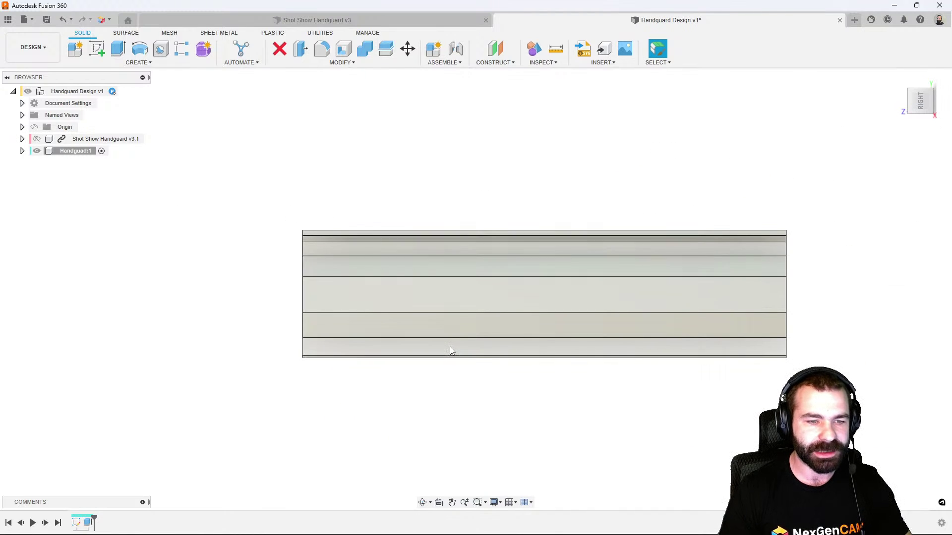
left_click(97, 50)
left_click(410, 355)
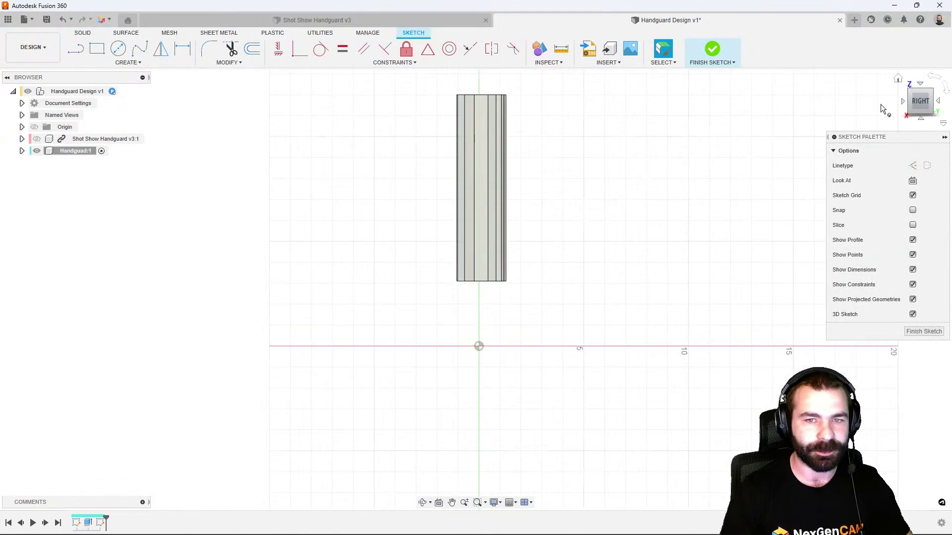
left_click(934, 76)
scroll(271, 314, "up", 8)
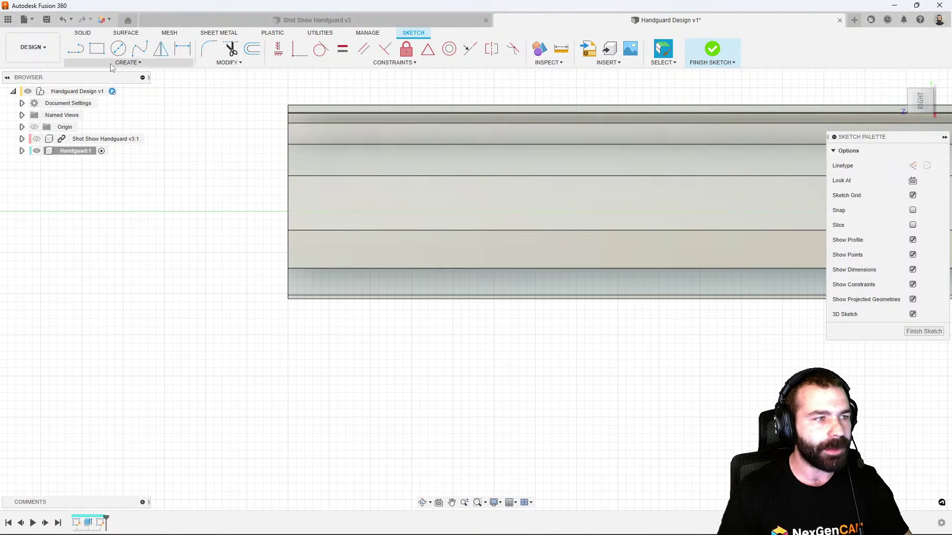
scroll(301, 279, "down", 2)
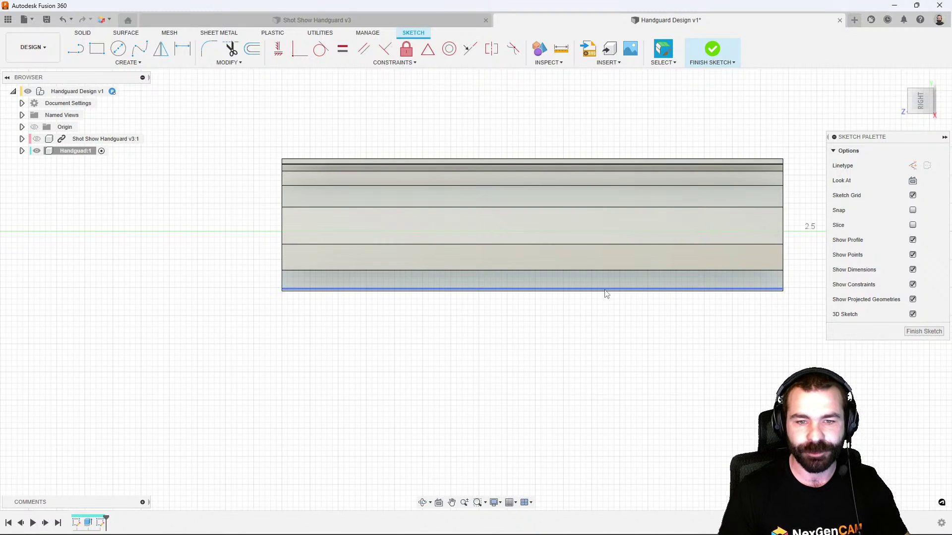
Sketch a corner rectangle about 1.71 in by 0.43 in over the lower flange, starting at the end nearest the origin
left_click(98, 49)
scroll(734, 282, "up", 3)
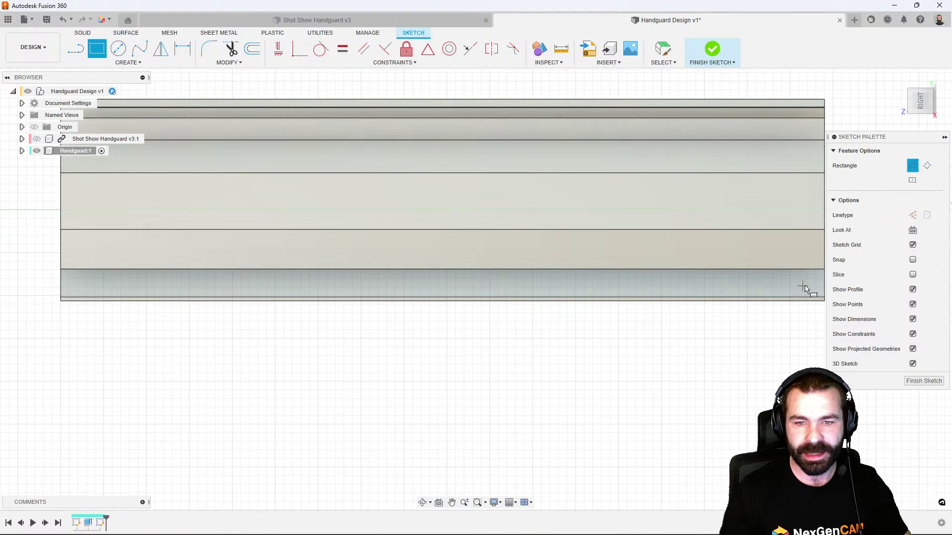
left_click(822, 272)
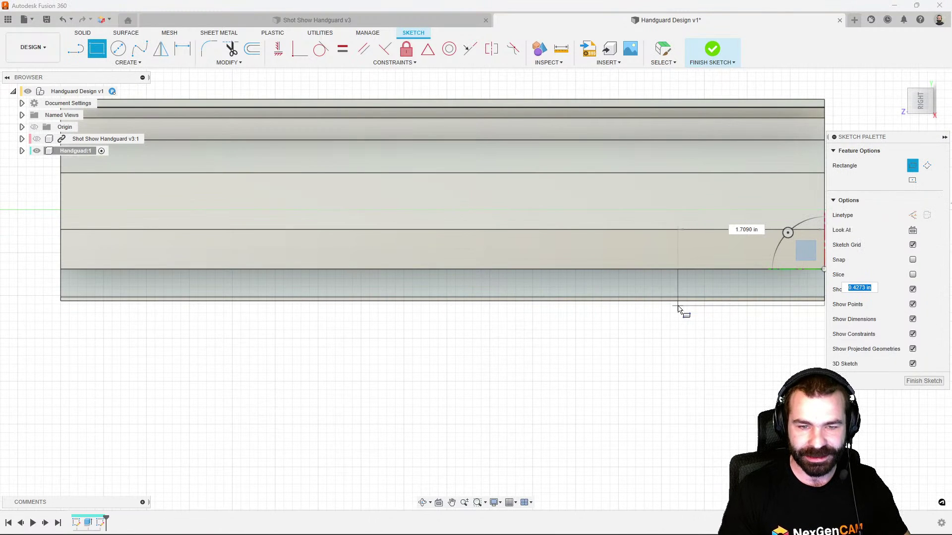
scroll(680, 311, "down", 2)
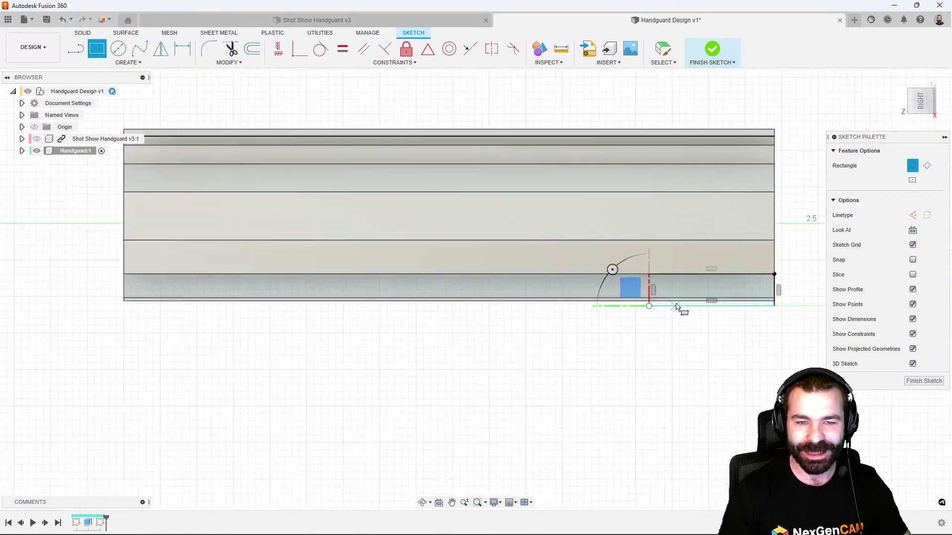
scroll(684, 308, "up", 2)
scroll(685, 308, "down", 2)
mouse_move(624, 291)
middle_mouse_down("shift")
mouse_move(610, 278)
mouse_move(664, 293)
mouse_move(645, 293)
middle_mouse_up("shift")
scroll(646, 283, "up", 5)
Dimension the rectangle's length along the lower flange at 1.75 in
key("d")
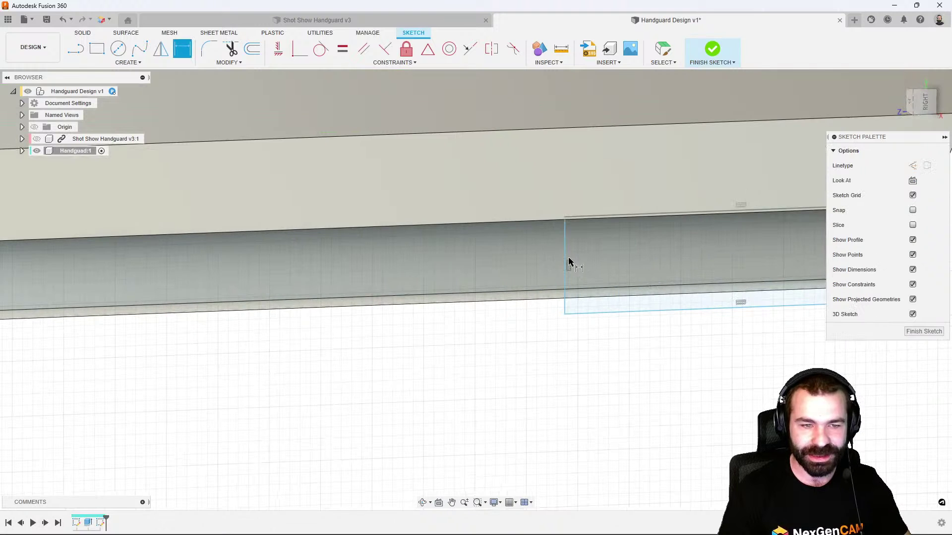
left_click(622, 311)
left_click(638, 359)
scroll(642, 461, "down", 2)
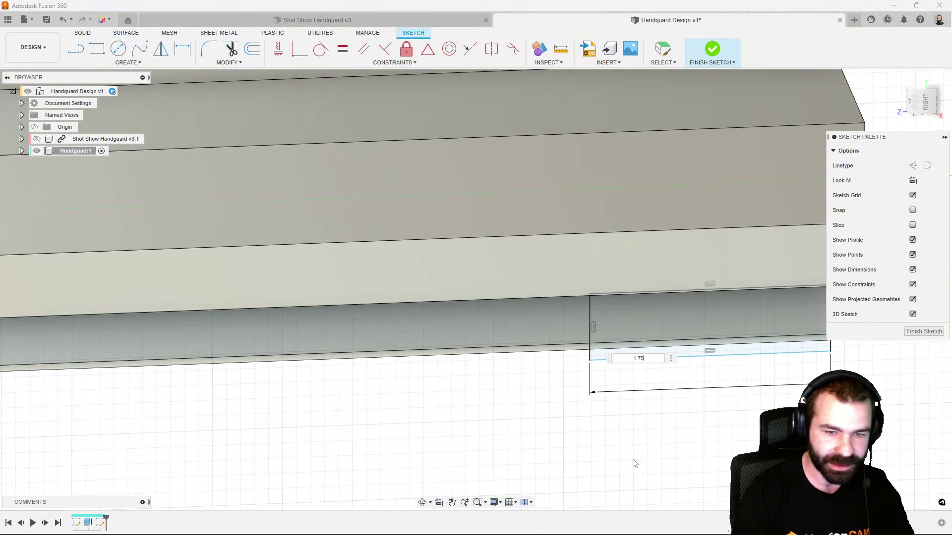
key("Return")
scroll(633, 463, "down", 3)
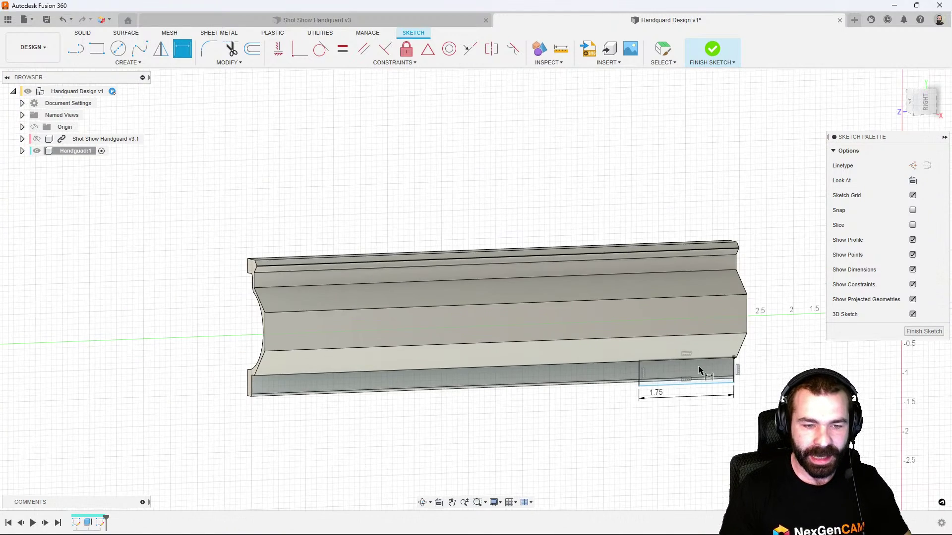
Sketch a second rectangle from the first one's lower inner corner to the flange's far end, and finish the sketch
scroll(623, 394, "up", 1)
key("r")
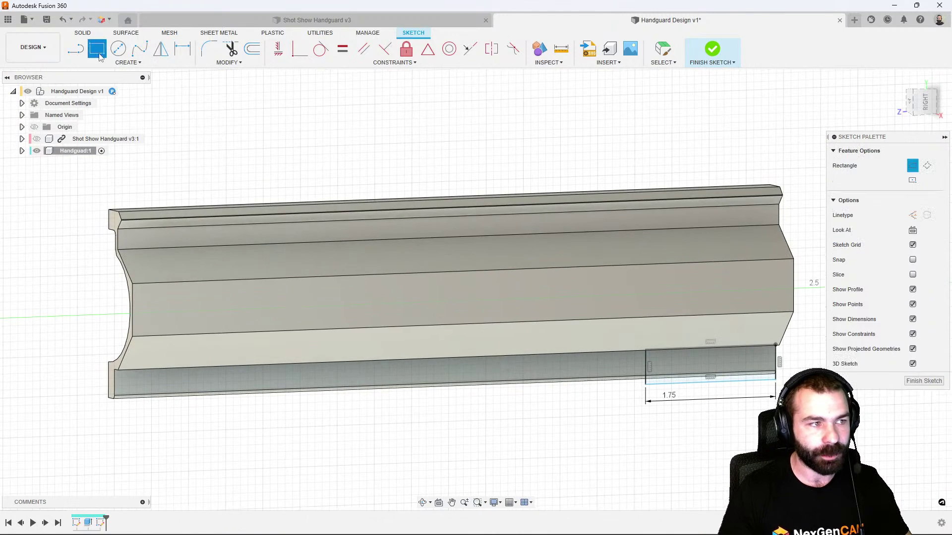
left_click(646, 392)
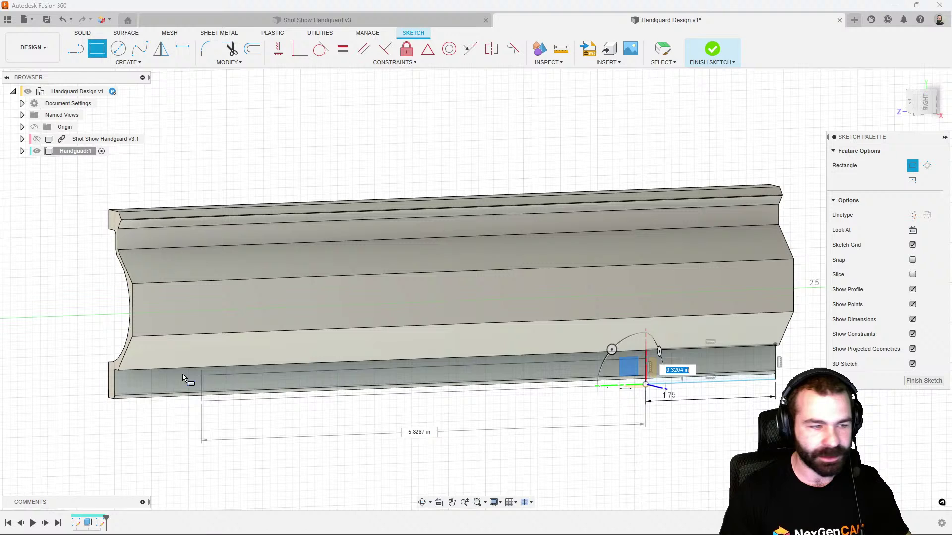
left_click(117, 372)
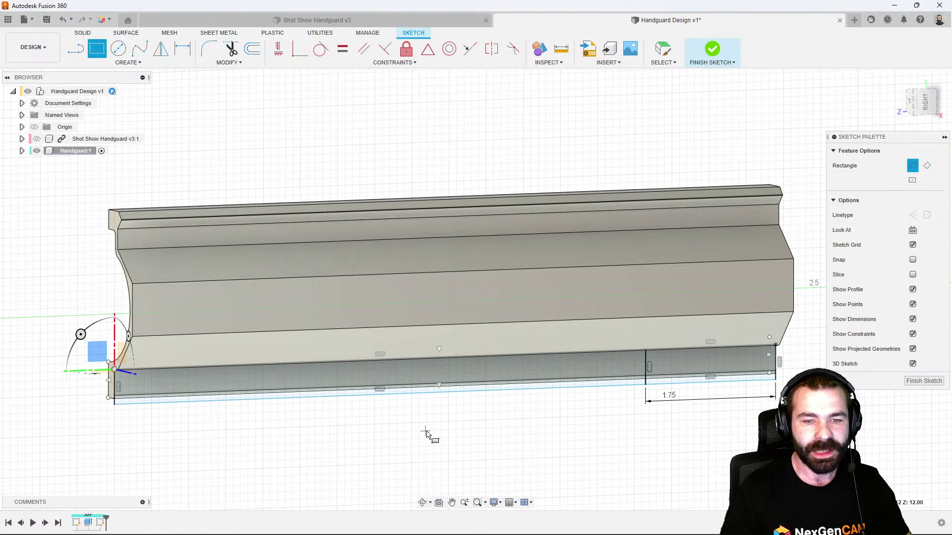
left_click(925, 381)
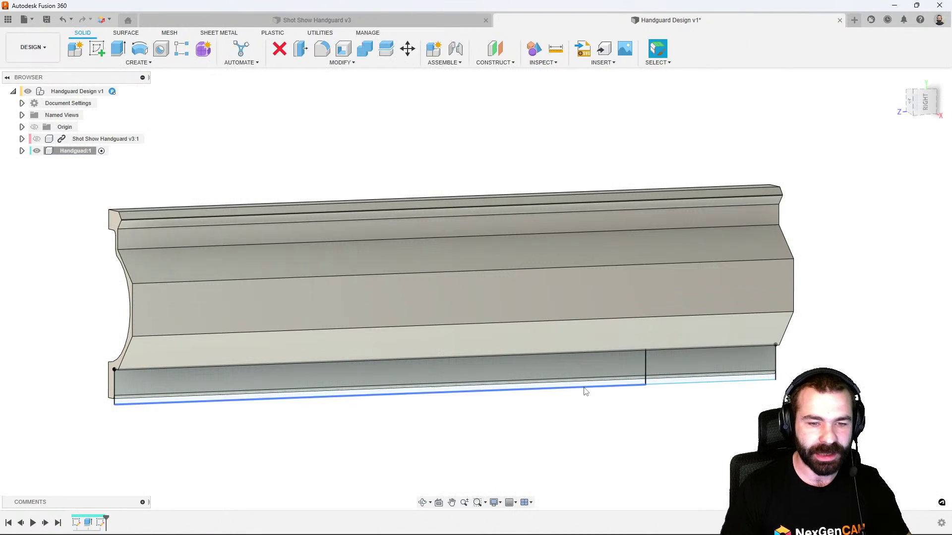
Extrude the two long flange profiles -0.90 in as a cut, leaving only the short tab at one end
left_click(114, 46)
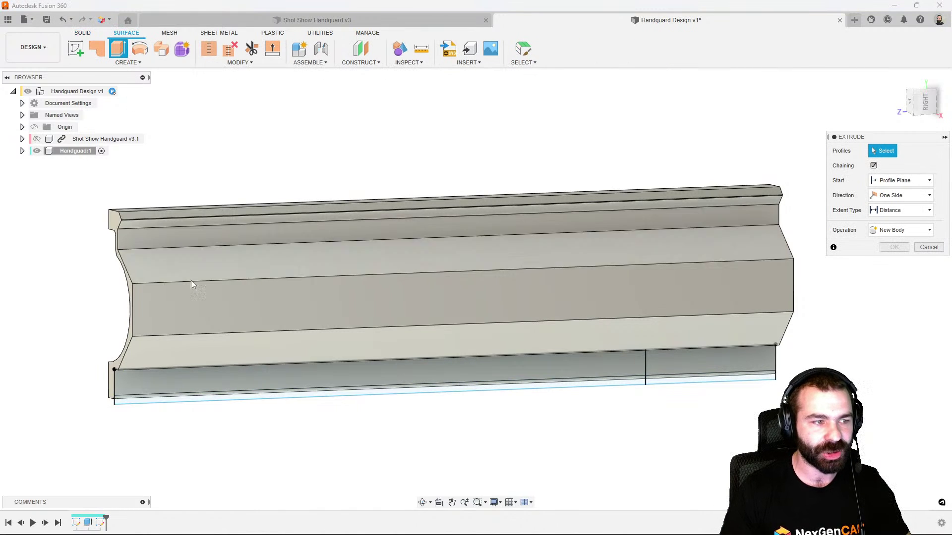
left_click(83, 33)
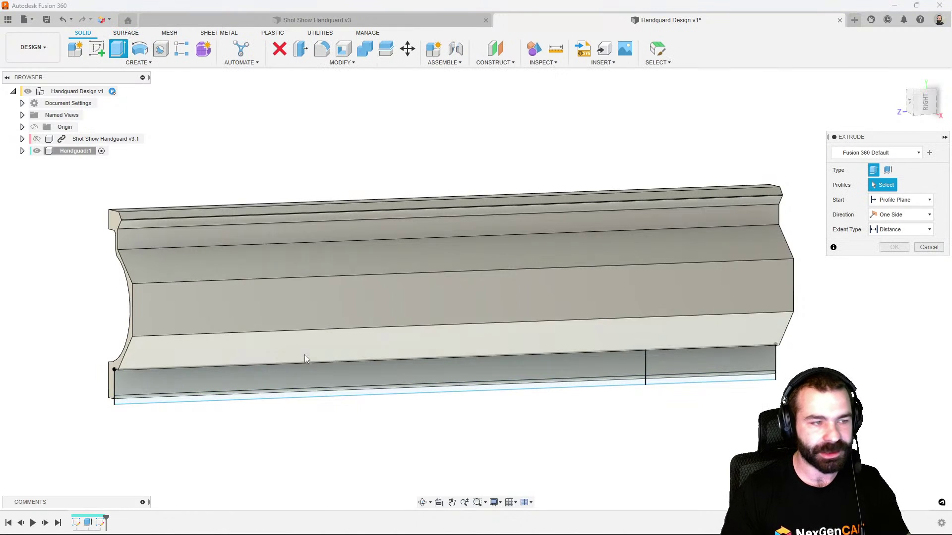
scroll(244, 385, "up", 2)
left_click(242, 385)
left_click(241, 382)
scroll(392, 395, "down", 3)
middle_click_drag(396, 394, 421, 381, "shift")
left_click_drag(414, 379, 363, 370)
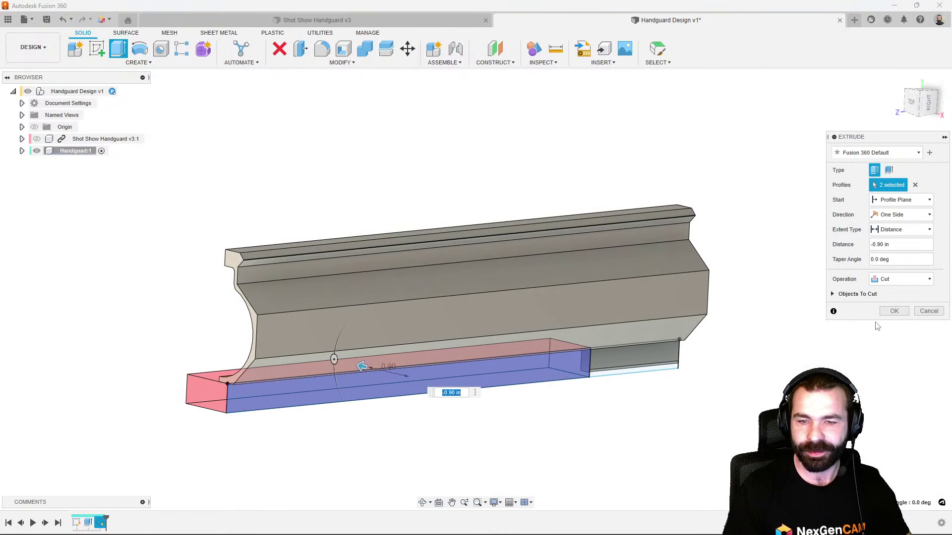
left_click(894, 311)
middle_click_drag(891, 314, 665, 392, "shift")
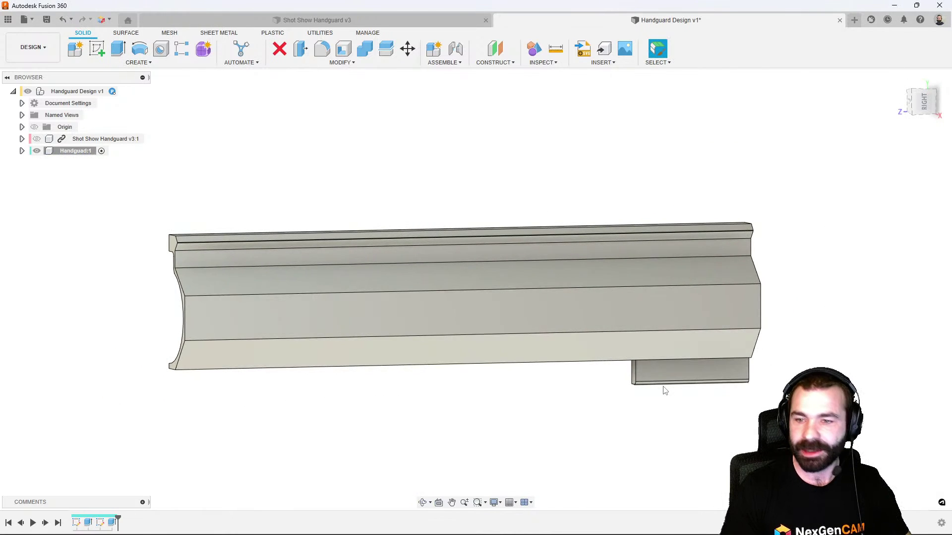
Set up a 0.275 in fillet on the upper and lower edges of the tab's inner end face, with Tangent Chain off
key("f")
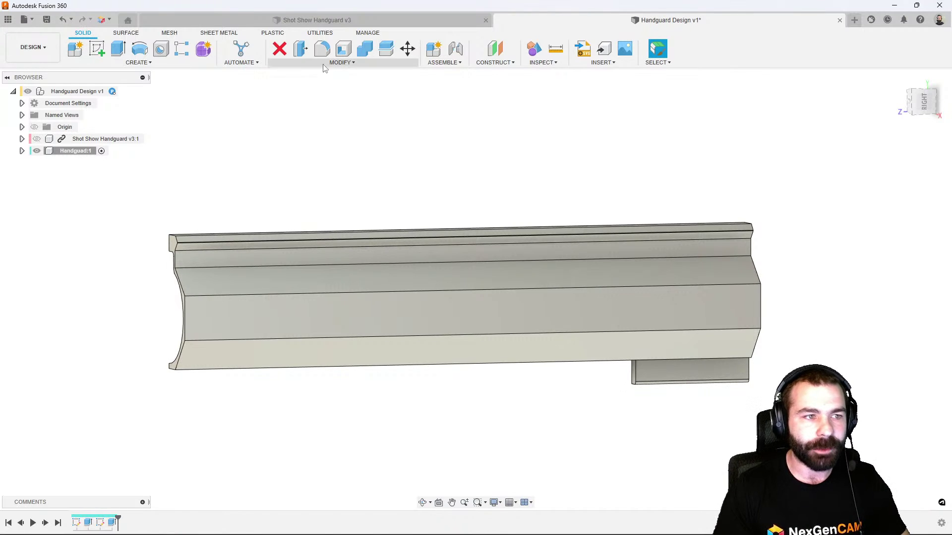
middle_click_drag(508, 251, 585, 347, "shift")
scroll(623, 393, "up", 6)
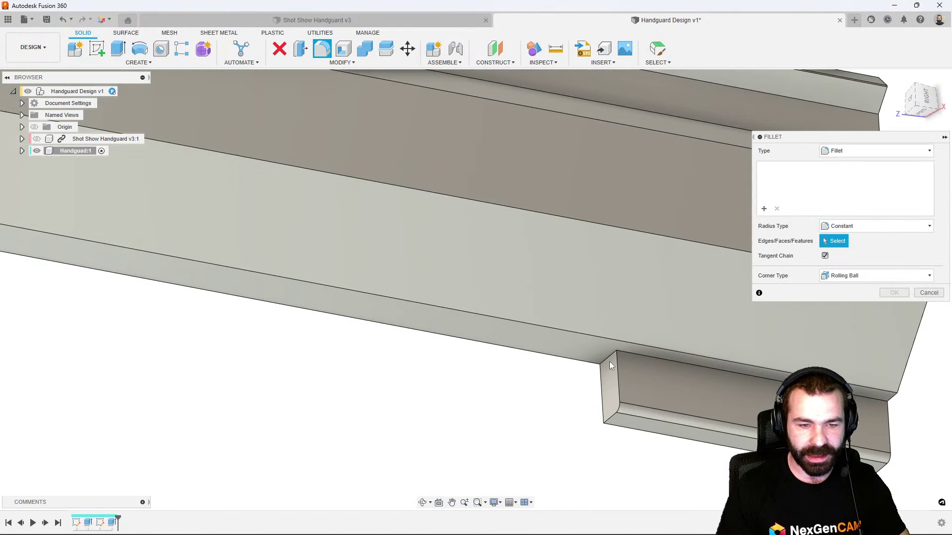
left_click(609, 360)
left_click_drag(608, 360, 590, 373)
left_click(614, 418)
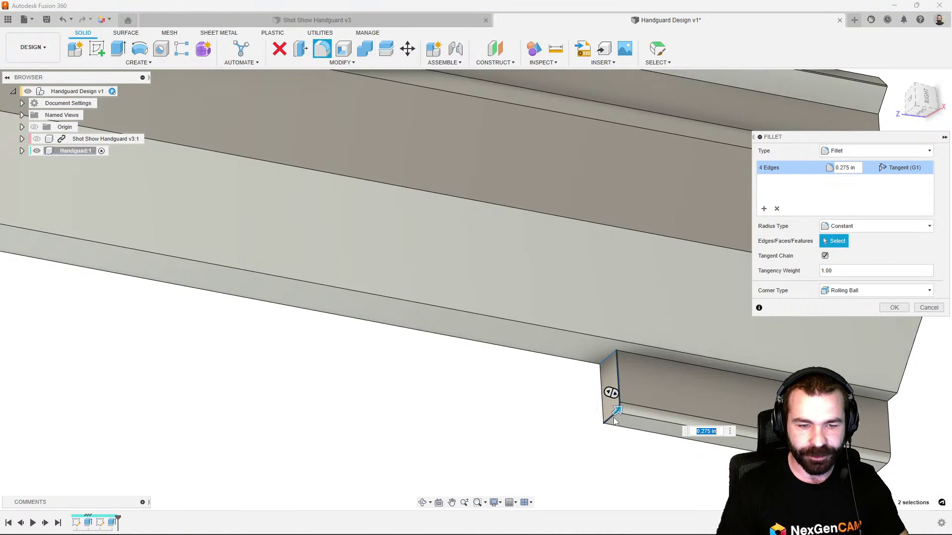
left_click(614, 418)
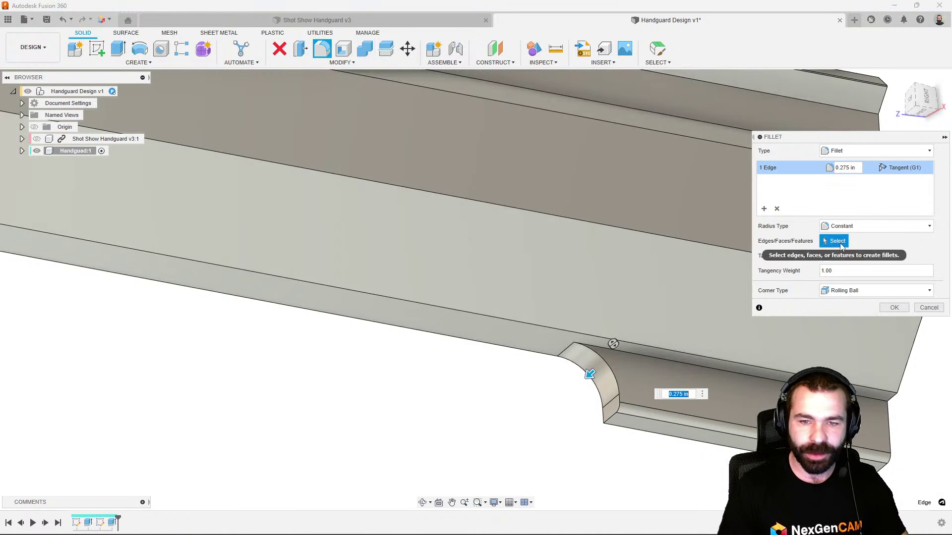
left_click(825, 256)
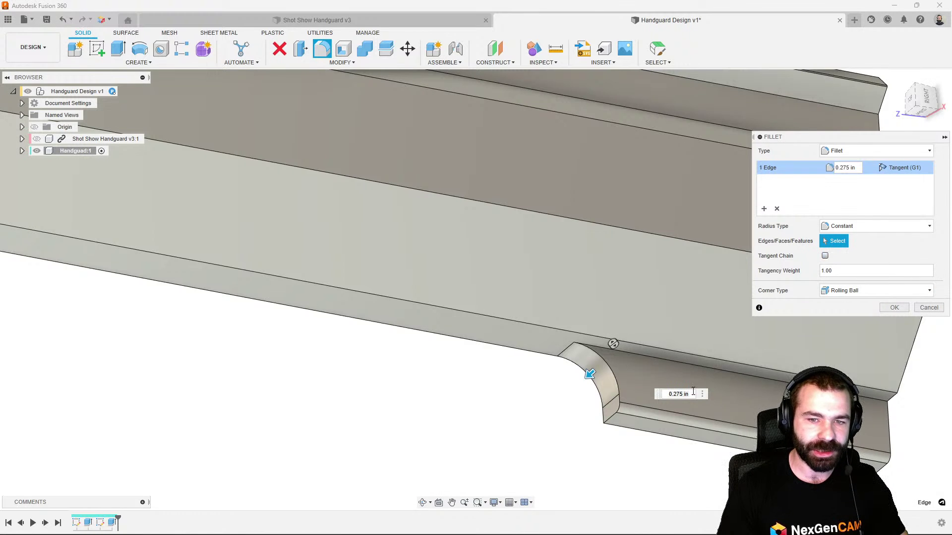
left_click(610, 418)
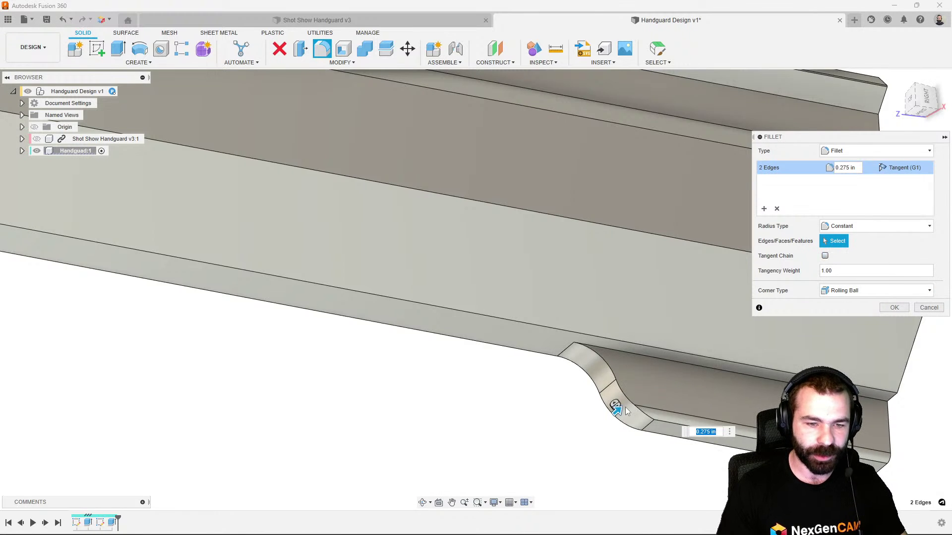
Reduce the fillet radius to 0.175 in, add the lower corner edge at the tab's outer end, and apply the fillet
middle_click_drag(627, 411, 615, 416, "shift")
scroll(615, 415, "up", 2)
left_click_drag(617, 411, 610, 415)
middle_click_drag(609, 415, 729, 419, "shift")
left_click(433, 397)
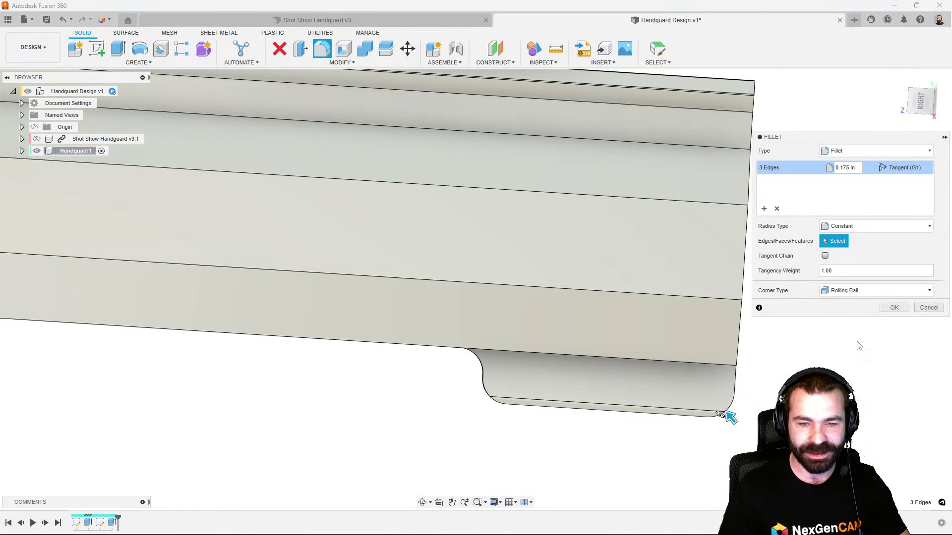
left_click(894, 308)
Start a new sketch on the narrow recessed side face just below the handguard's top rail
middle_click_drag(631, 358, 662, 368, "shift")
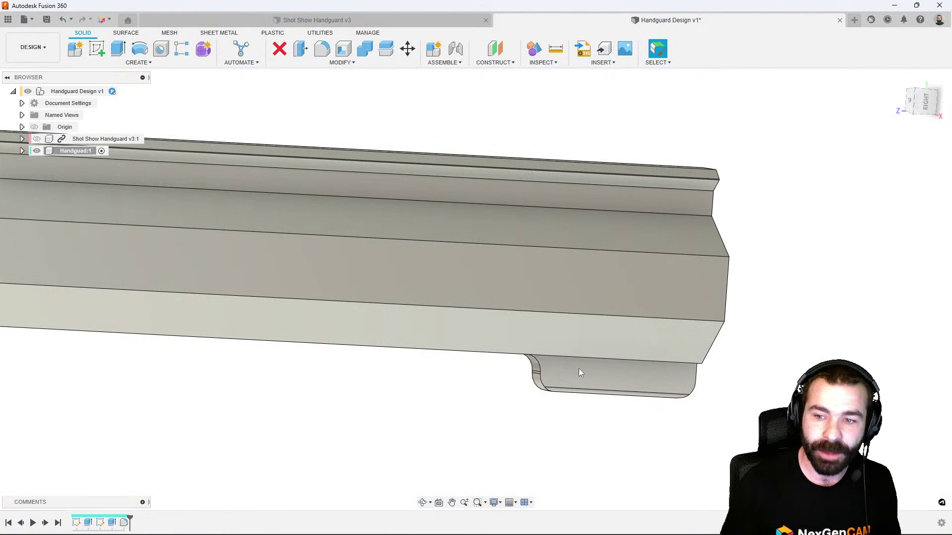
scroll(606, 338, "down", 5)
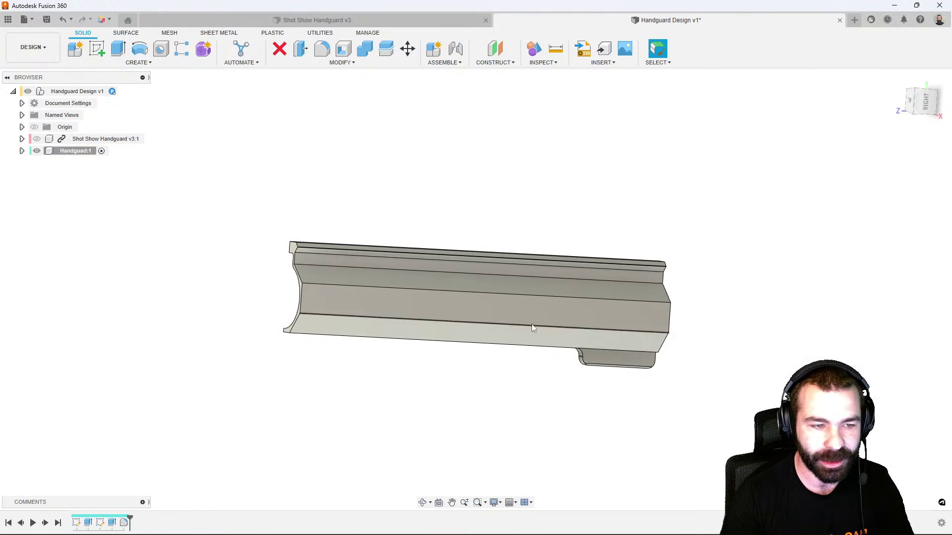
middle_click_drag(532, 323, 312, 313, "shift")
scroll(298, 347, "up", 3)
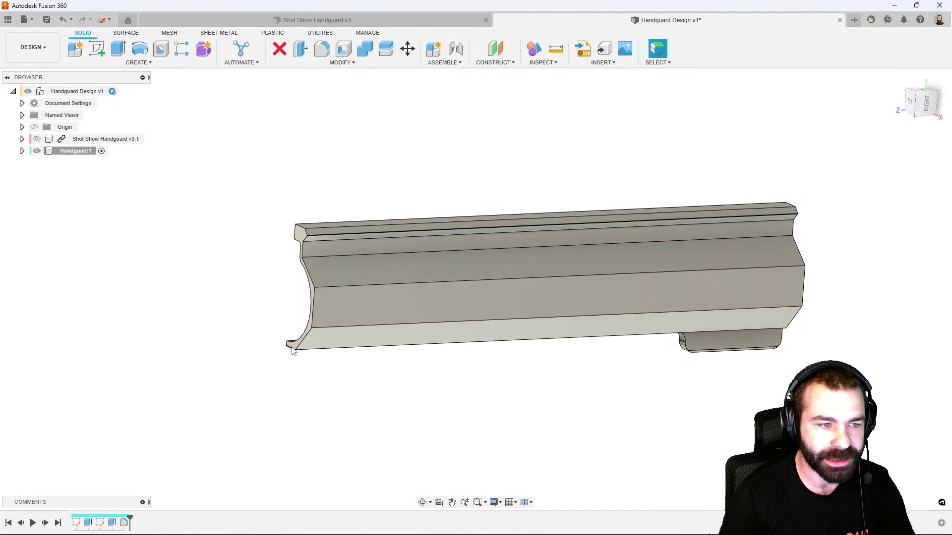
left_click(102, 54)
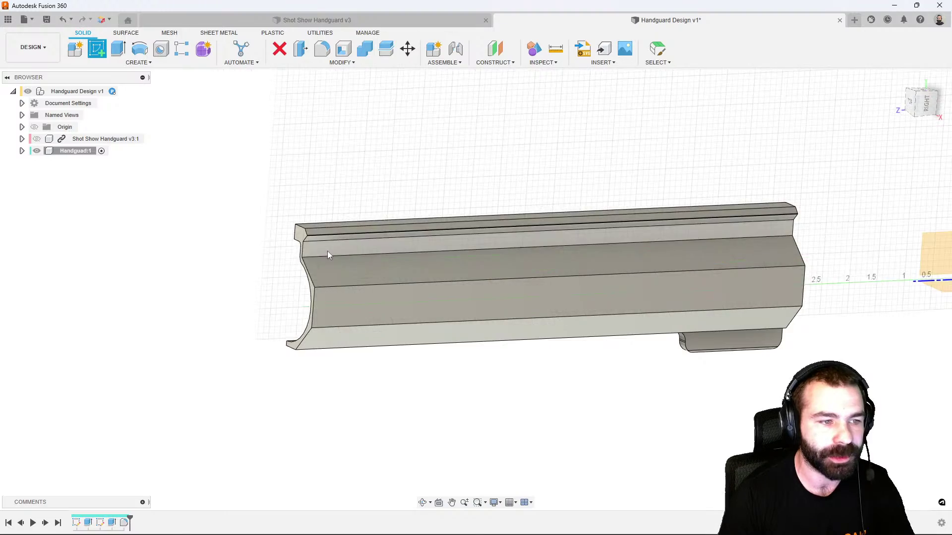
left_click(327, 251)
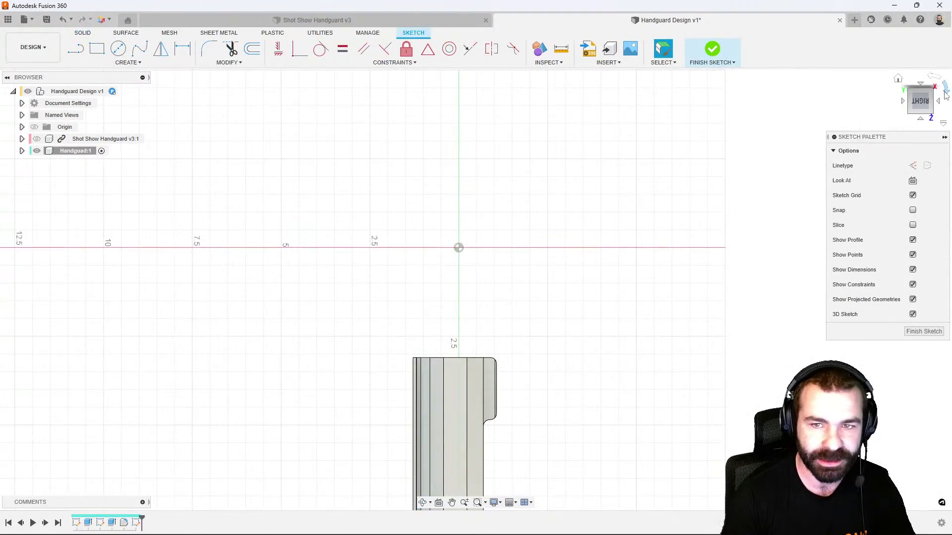
left_click(927, 83)
scroll(302, 253, "up", 5)
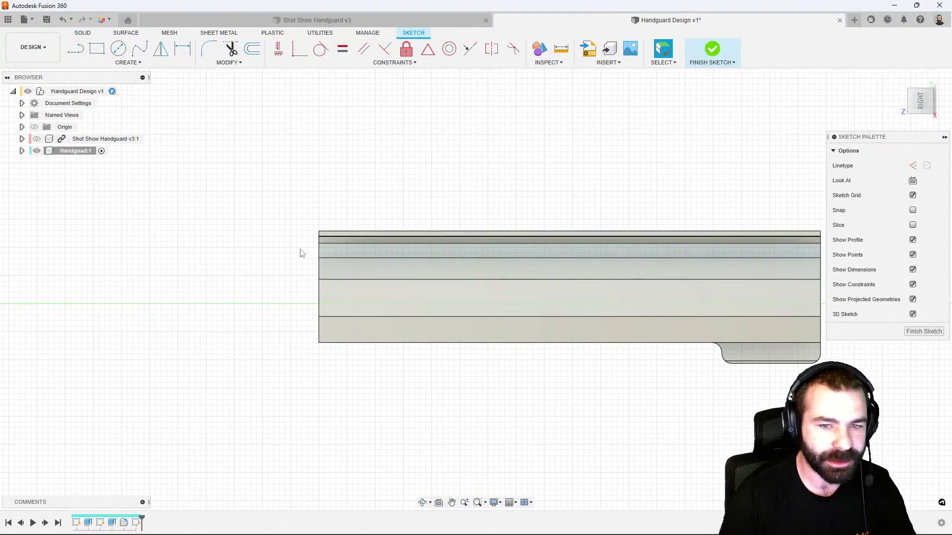
Sketch a circle about 0.16 in in diameter on the recessed face, near the end farthest from the origin
left_click(117, 51)
scroll(326, 262, "up", 3)
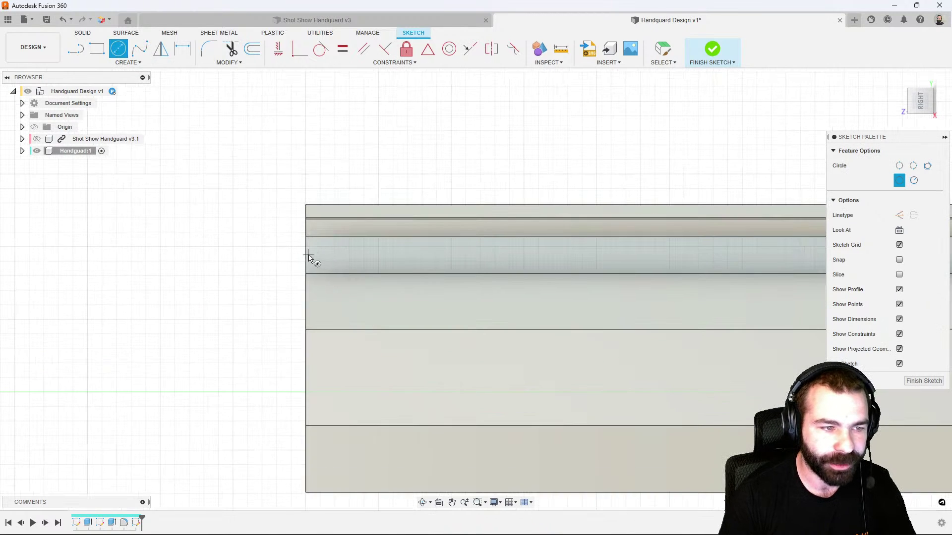
left_click(337, 255)
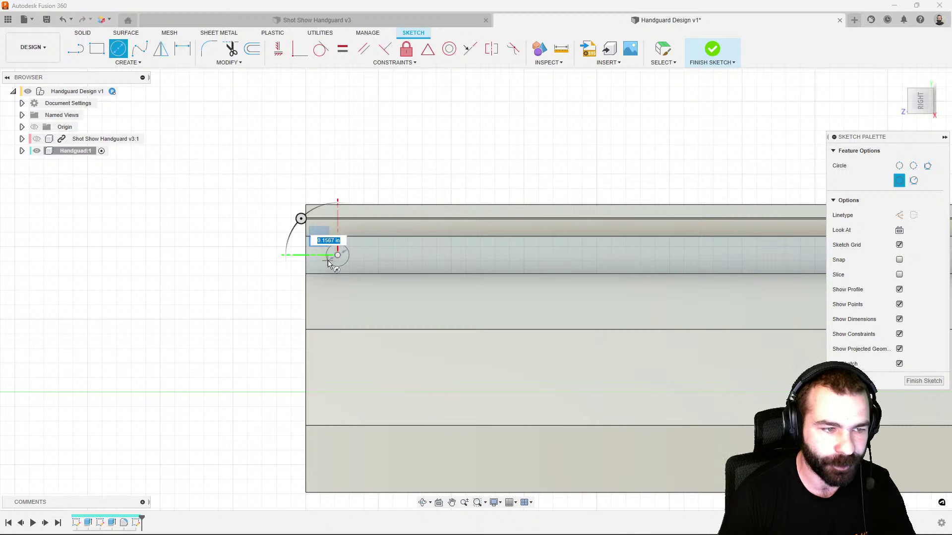
left_click(328, 261)
Dimension the circle on the recessed face to a diameter of 3/16 in
key("d")
left_click(329, 252)
left_click(276, 276)
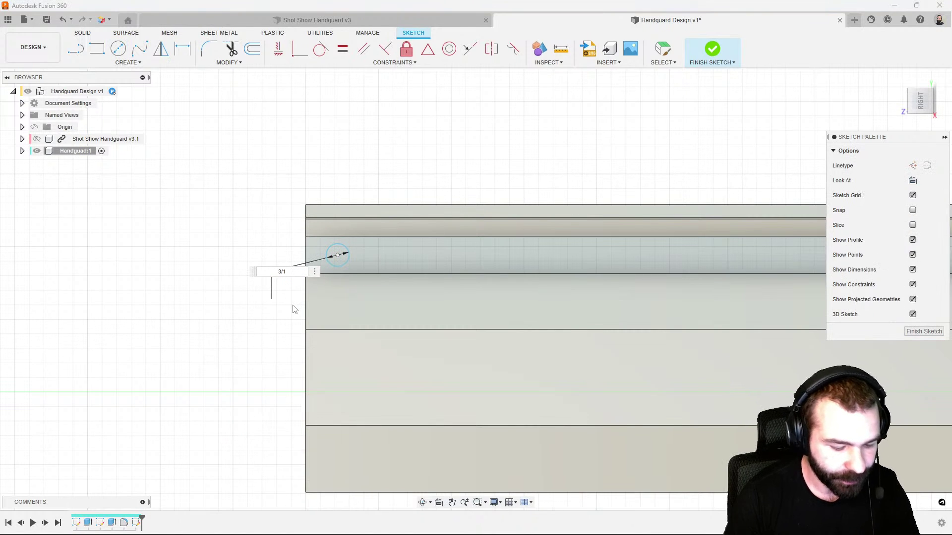
type("3/16")
key("Return")
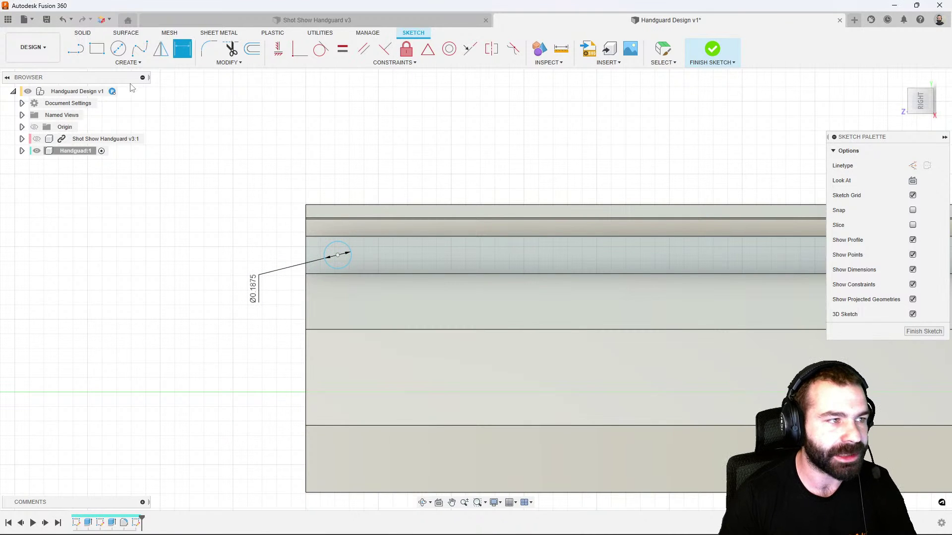
Draw a horizontal construction line from the midpoint of the recessed face's end edge through the circle's centre
left_click(70, 52)
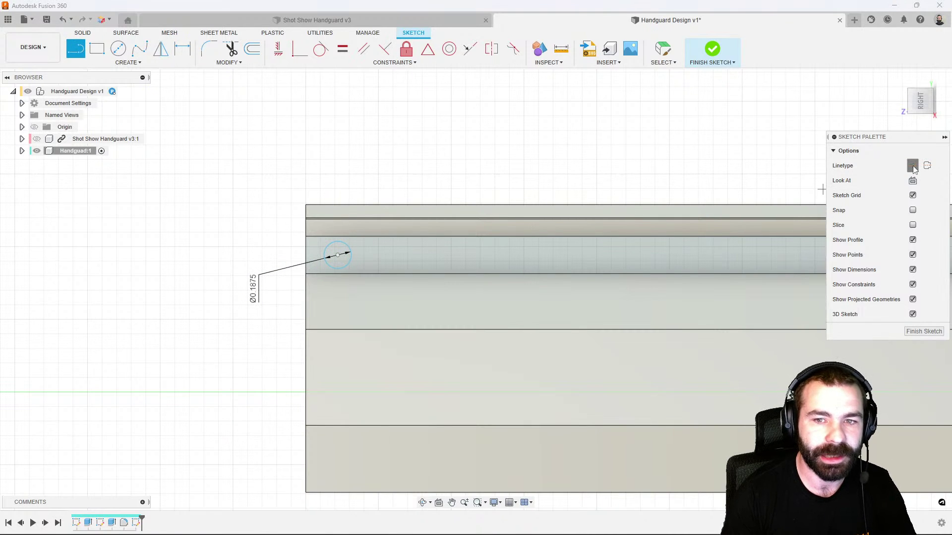
left_click(307, 255)
left_click(448, 255)
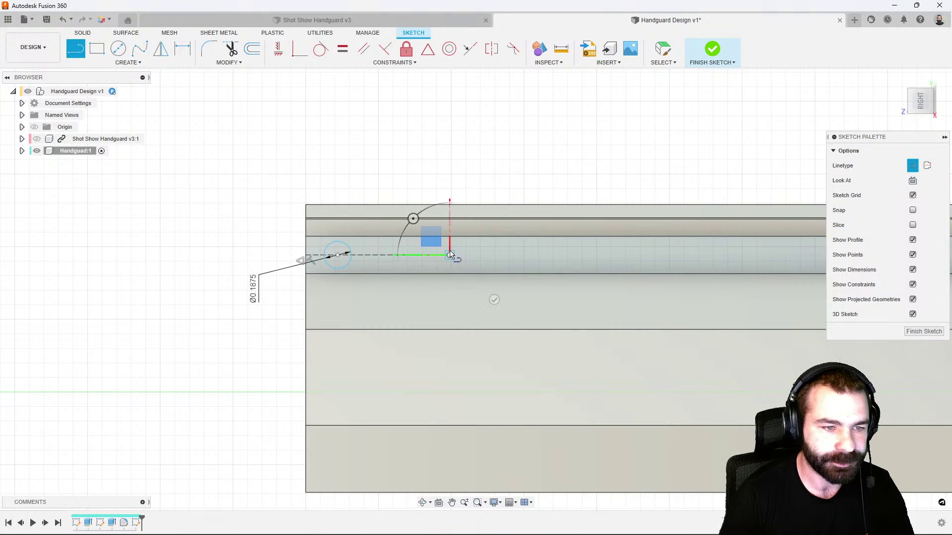
key("Escape")
scroll(371, 266, "up", 2)
mouse_move(326, 251)
left_mouse_down()
mouse_move(338, 255)
mouse_move(324, 252)
left_mouse_up()
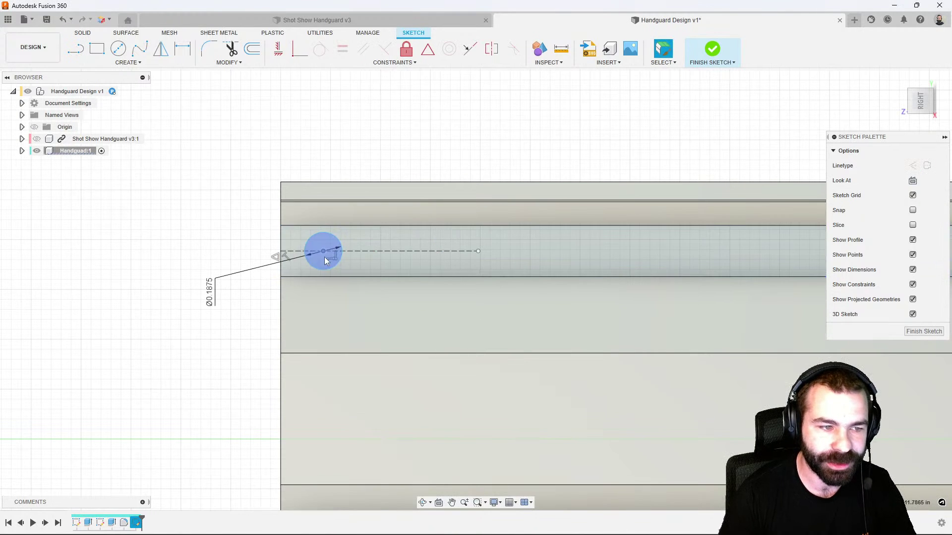
Dimension the circle's centre 0.25 in from the end edge of the recessed face
scroll(327, 257, "down", 1)
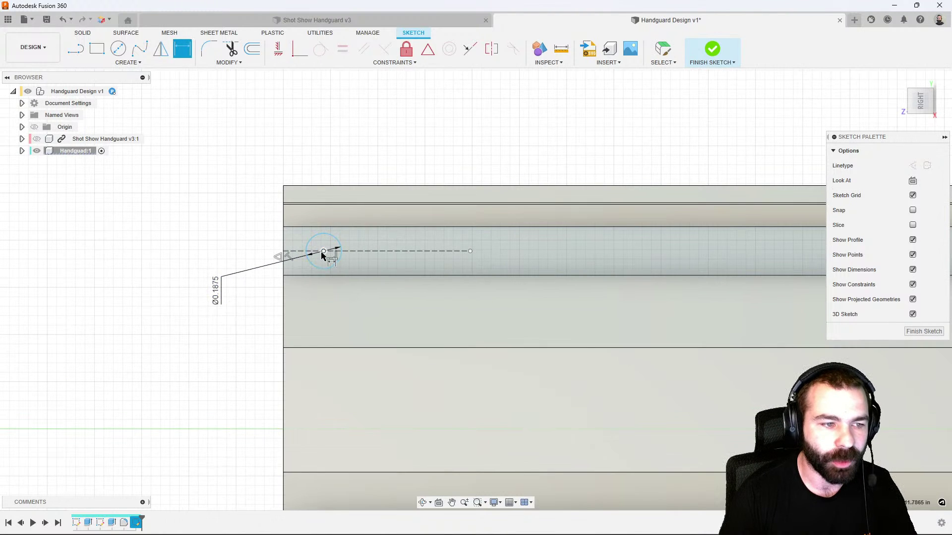
left_click(306, 254)
left_click(286, 246)
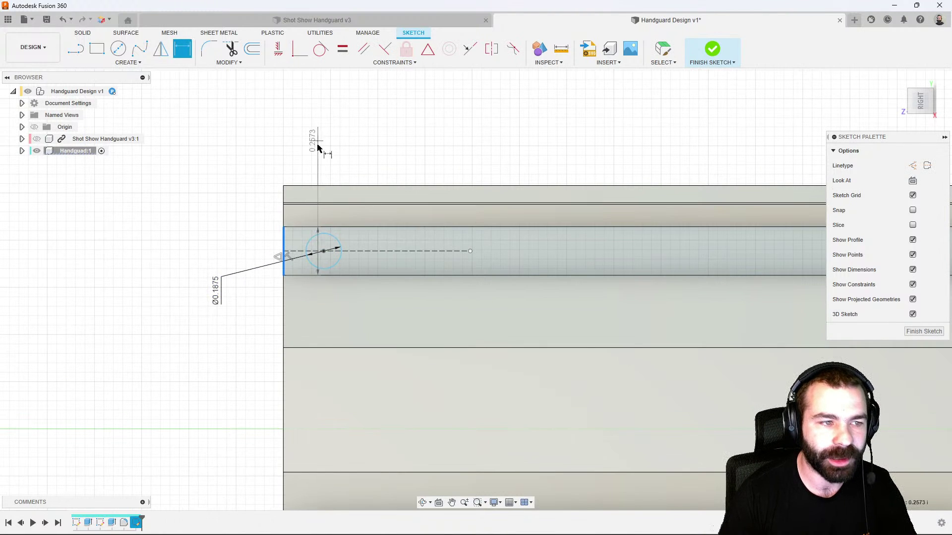
left_click(324, 254)
left_click(328, 158)
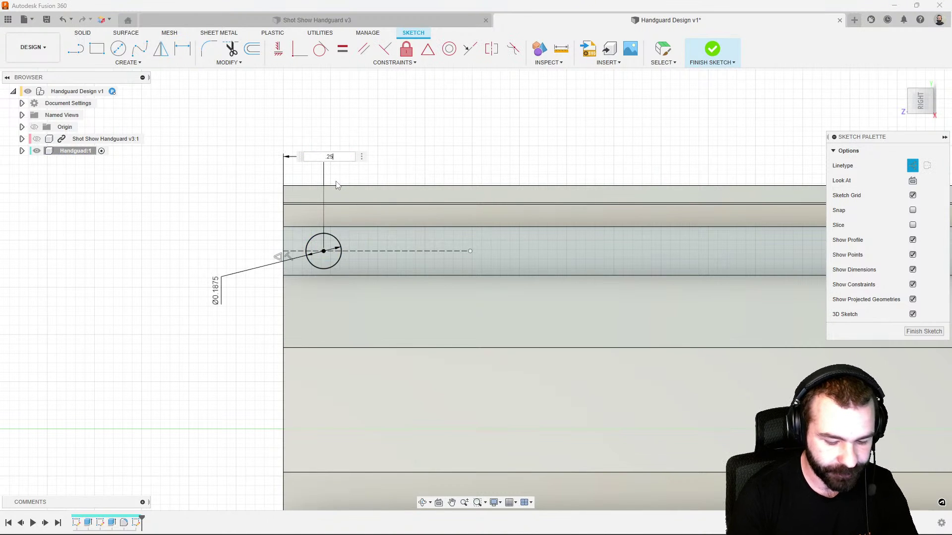
key("Return")
Extrude the circle -0.50 in as a cut through the recessed side wall
scroll(336, 184, "down", 5)
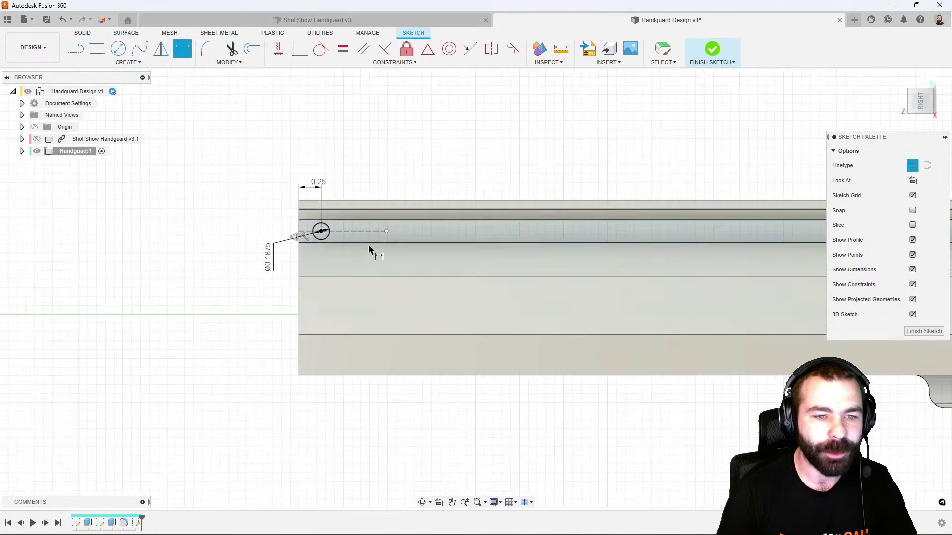
key("e")
middle_click_drag(329, 242, 347, 248, "shift")
scroll(348, 249, "up", 2)
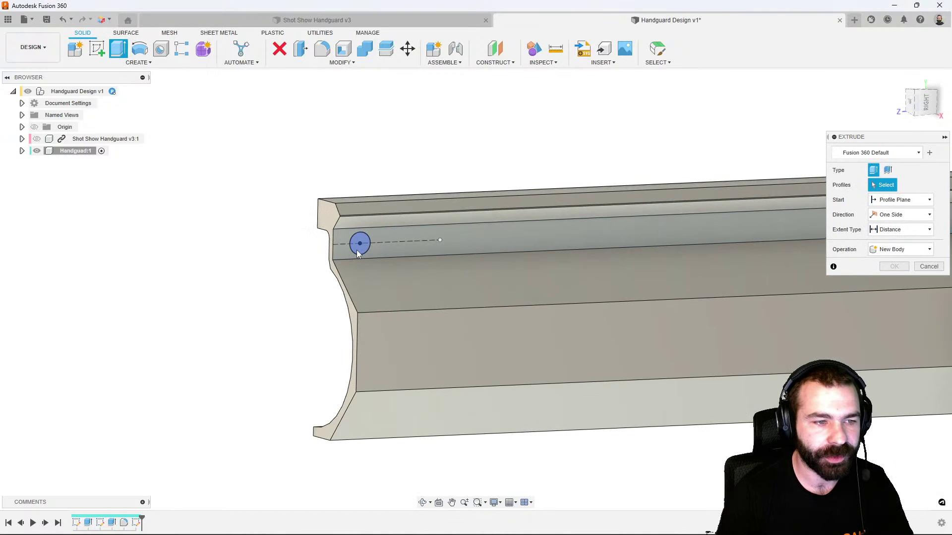
left_click(356, 250)
left_click_drag(365, 248, 341, 246)
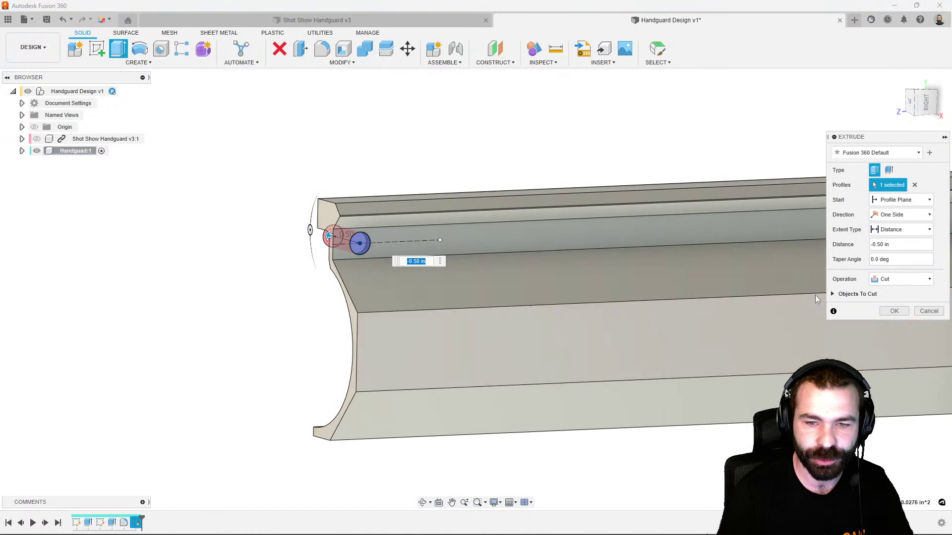
key("Return")
Set up a Pattern on Path of the hole's extrude feature along the lower long edge of the recessed face
scroll(347, 268, "down", 5)
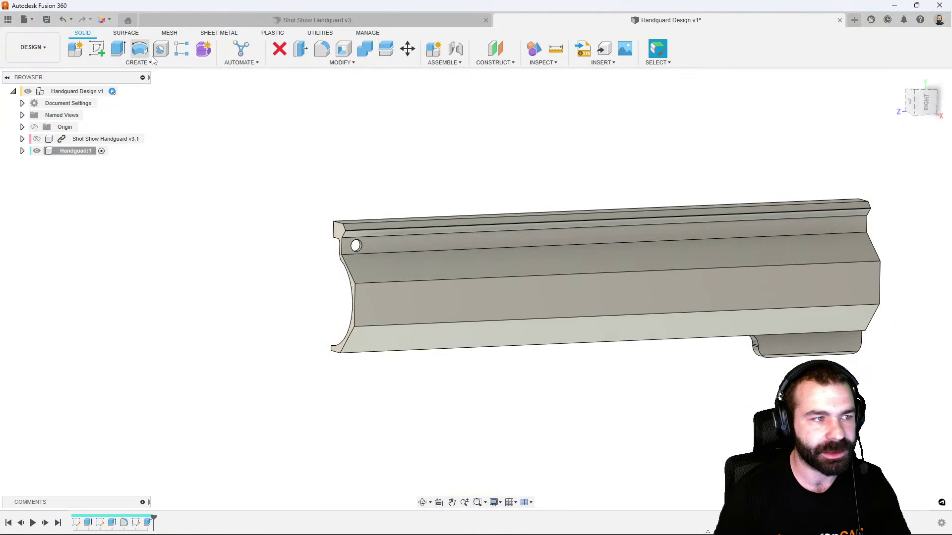
left_click(182, 48)
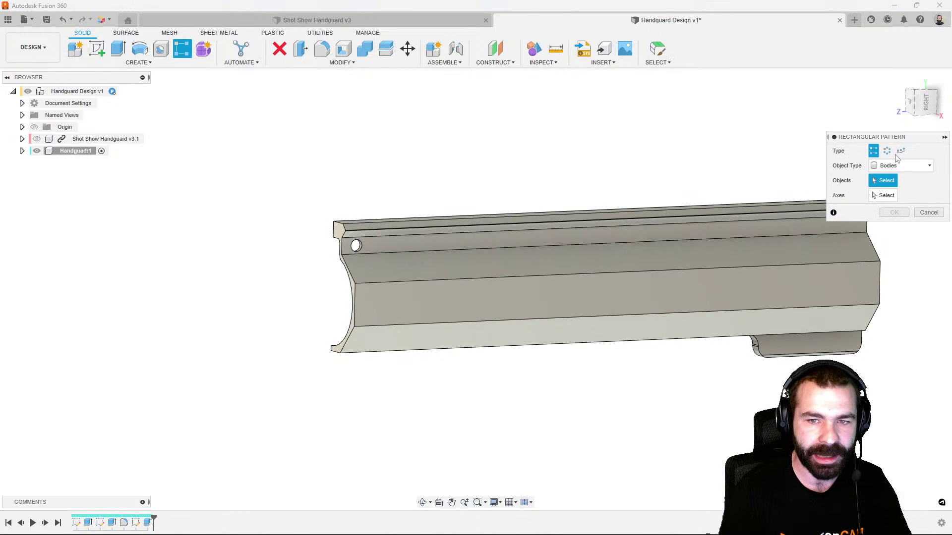
left_click(901, 150)
left_click(900, 166)
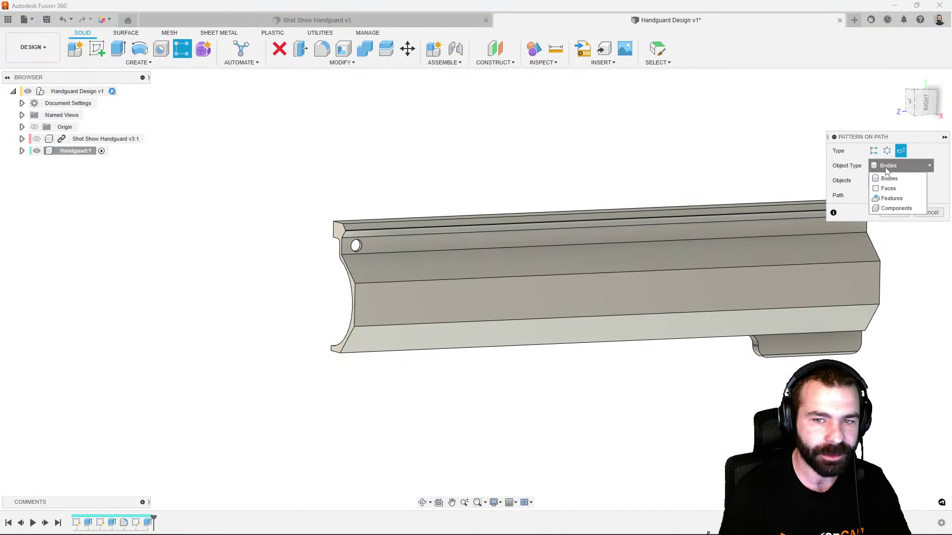
left_click(891, 198)
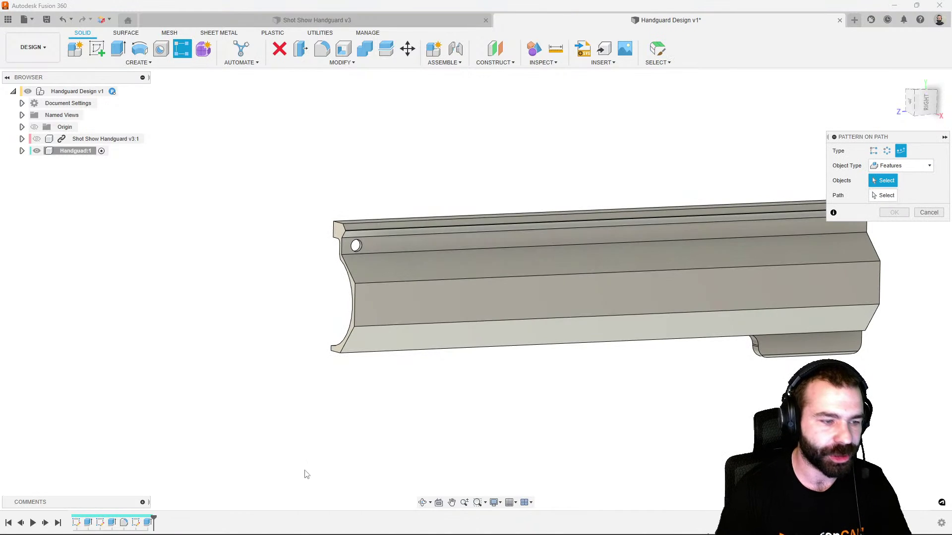
left_click(148, 523)
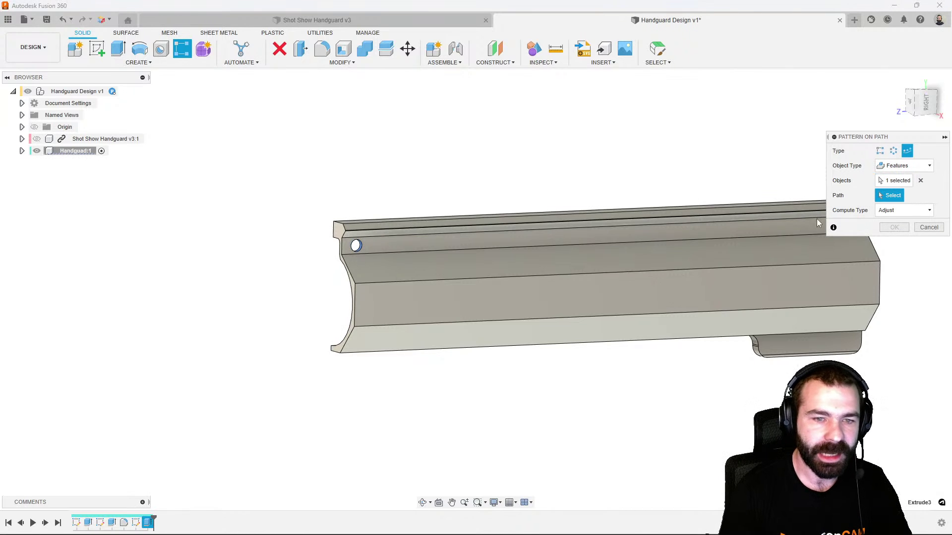
left_click(556, 249)
scroll(513, 267, "up", 1)
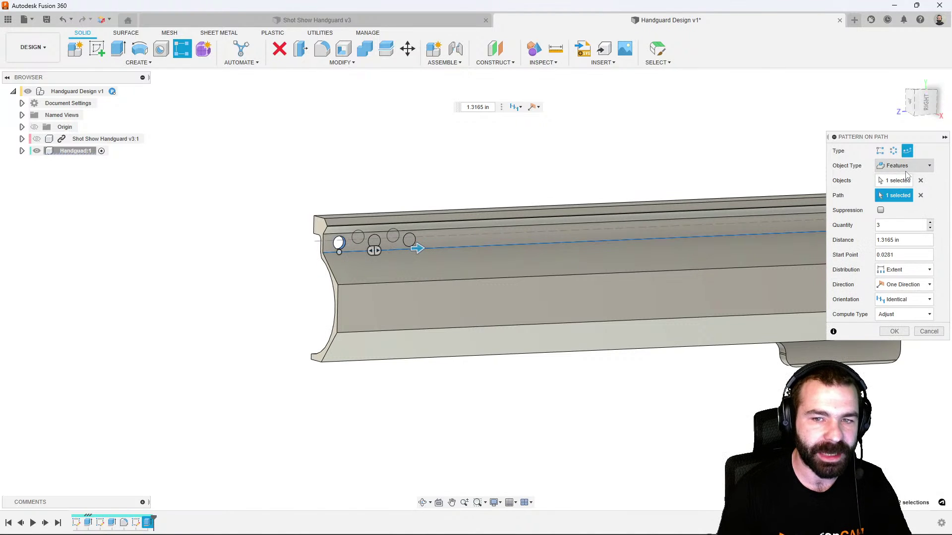
Change the pattern's distribution to Spacing with a distance of 0.25 in
left_click(903, 270)
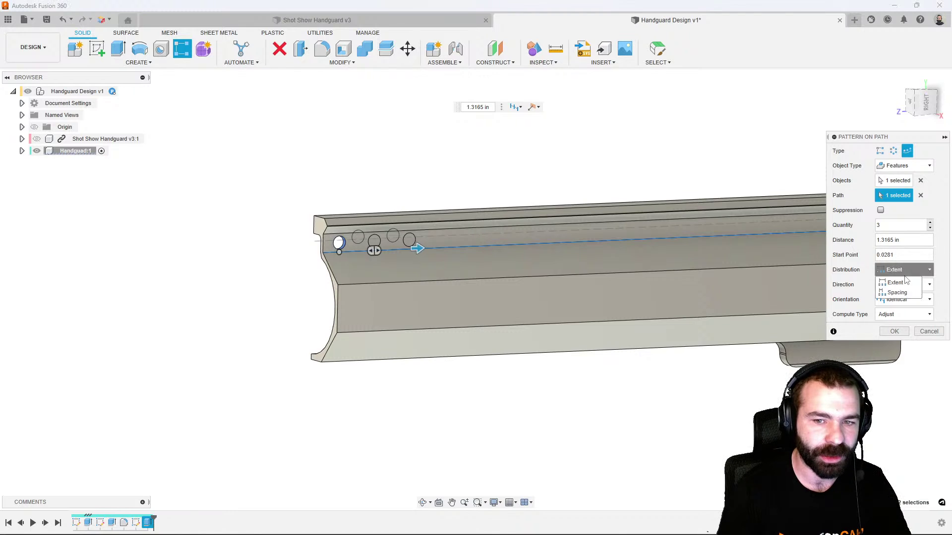
left_click(903, 294)
left_click_drag(904, 241, 862, 244)
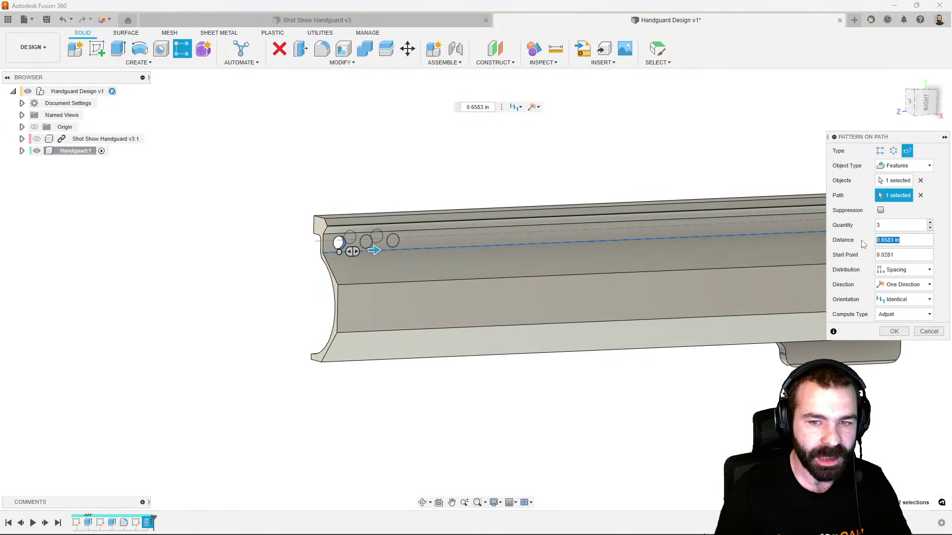
key("BackSpace")
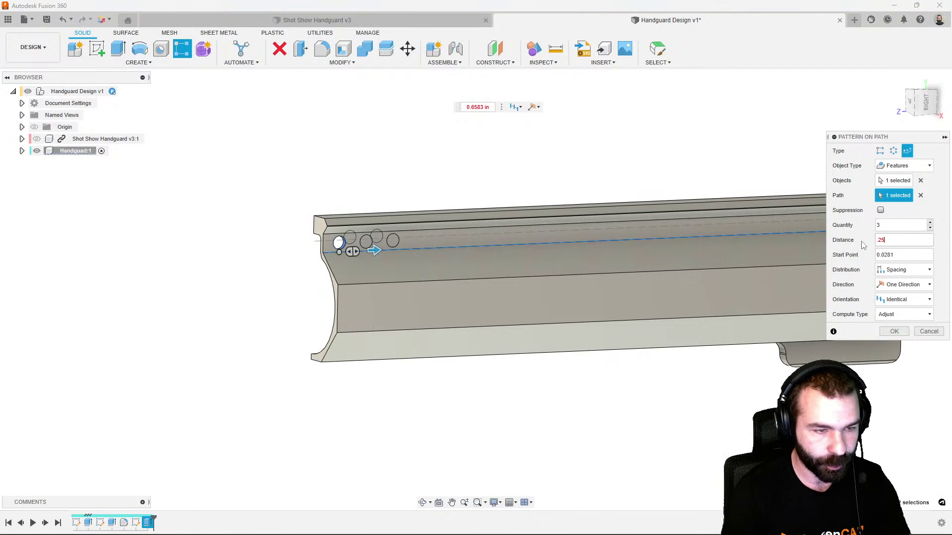
key("Tab")
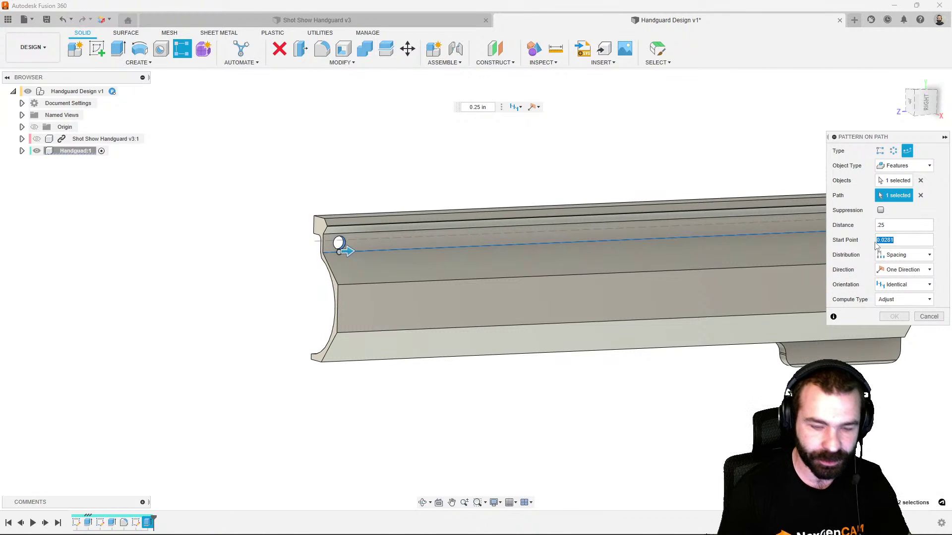
Try 0.25 as the pattern's start point, and set it to 0 instead
key("BackSpace")
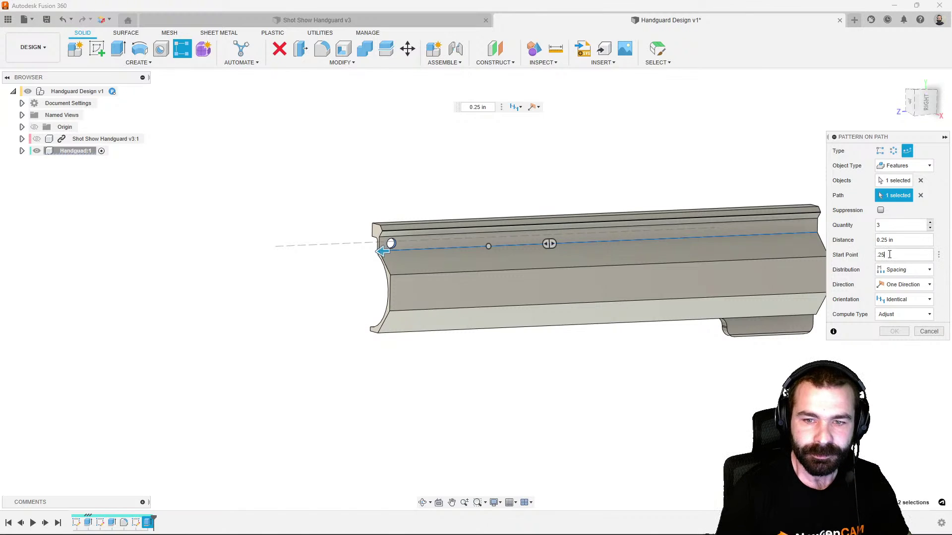
left_click_drag(889, 255, 871, 258)
type("0")
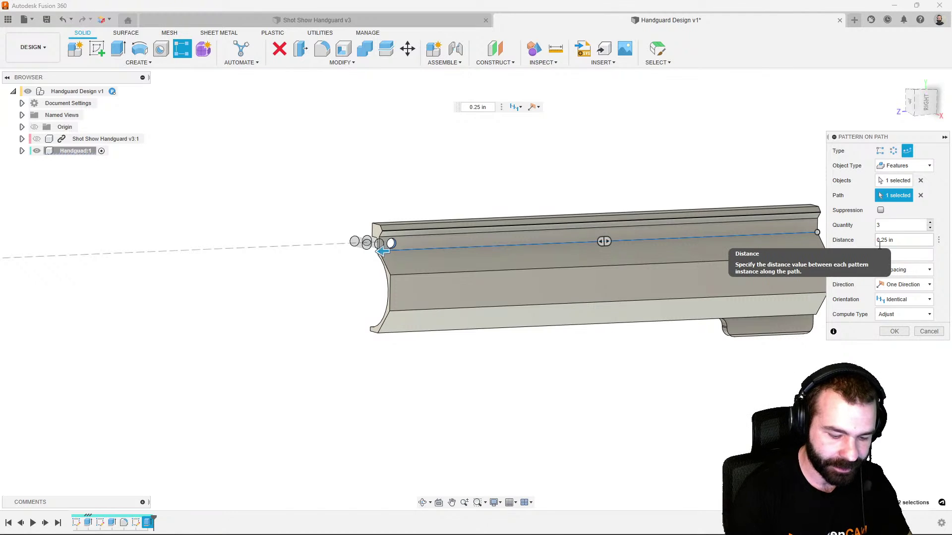
Try a negative distance of -0.25 in to reverse the hole pattern, and restore it to 0.25 in
type("-")
scroll(410, 251, "up", 2)
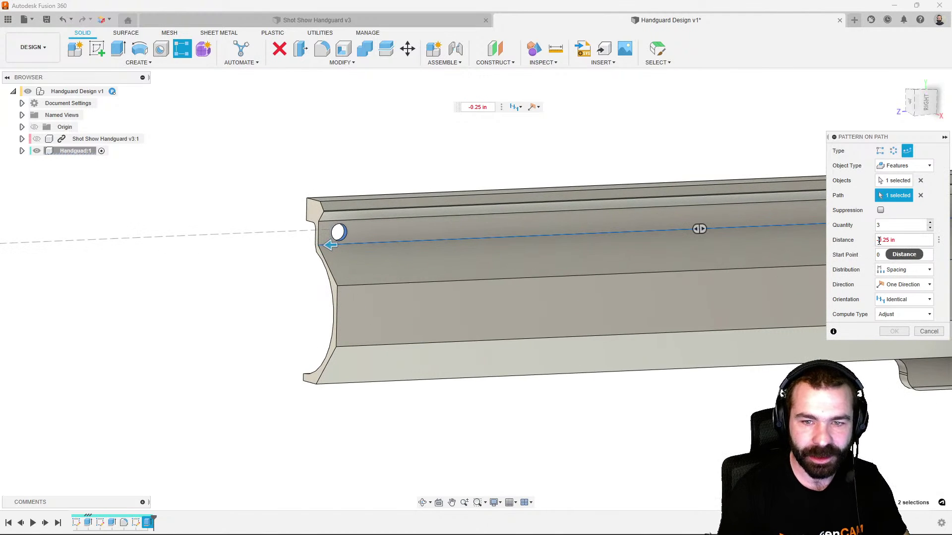
key("BackSpace")
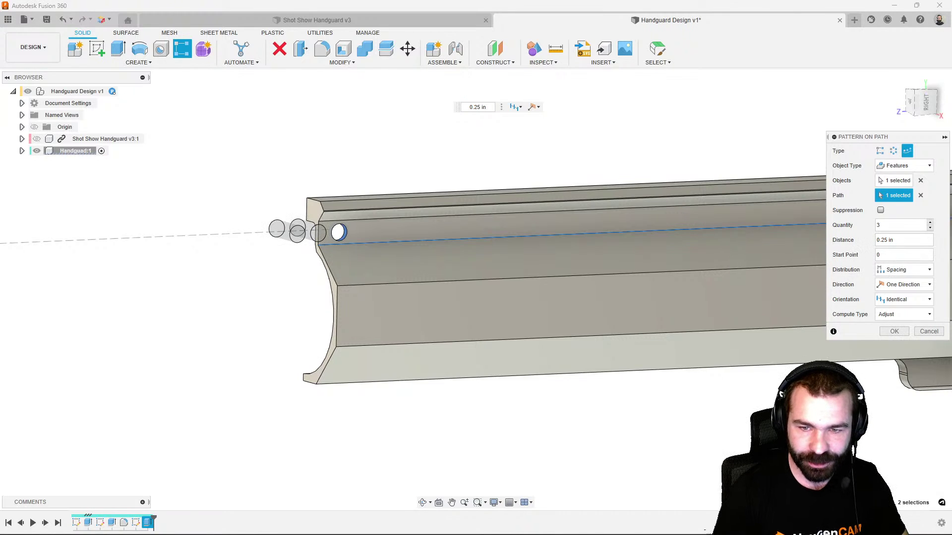
left_click(901, 286)
left_click(901, 288)
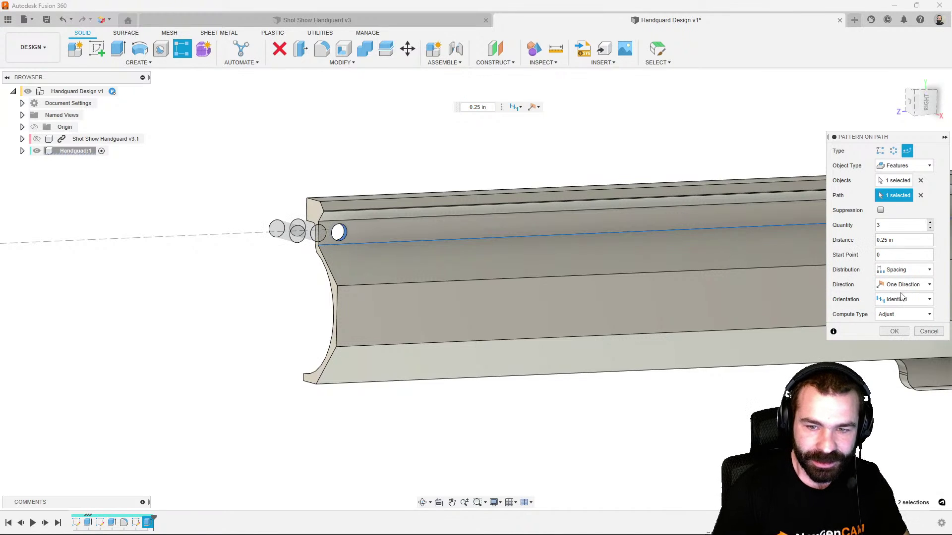
left_click(891, 256)
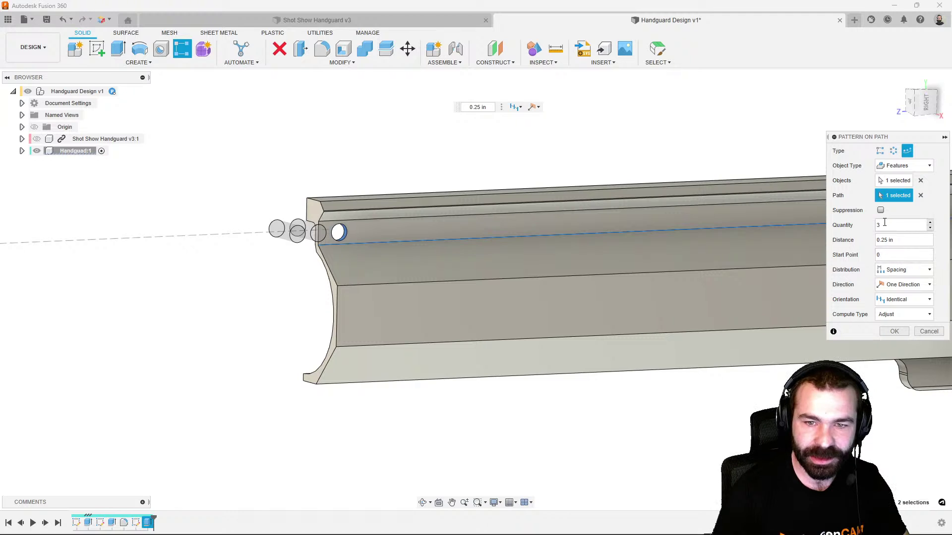
left_click(880, 241)
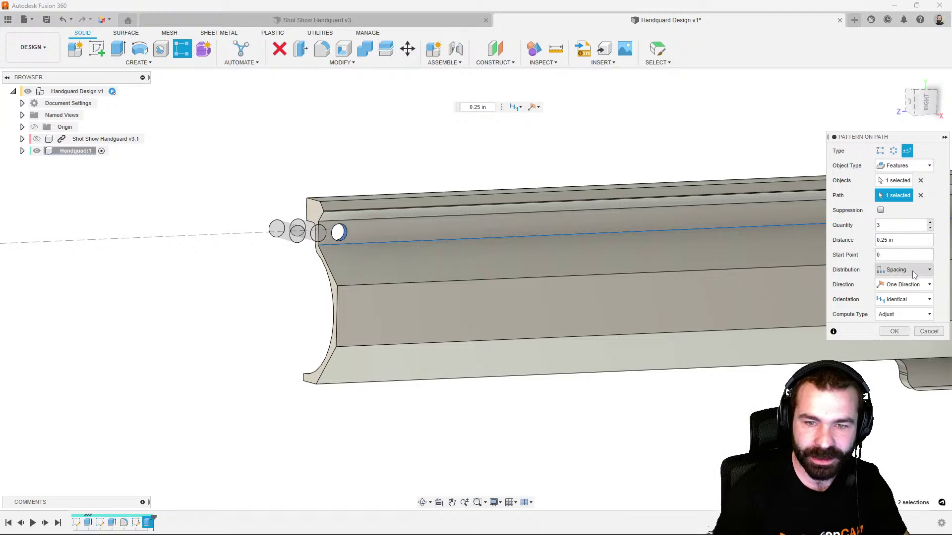
type("-")
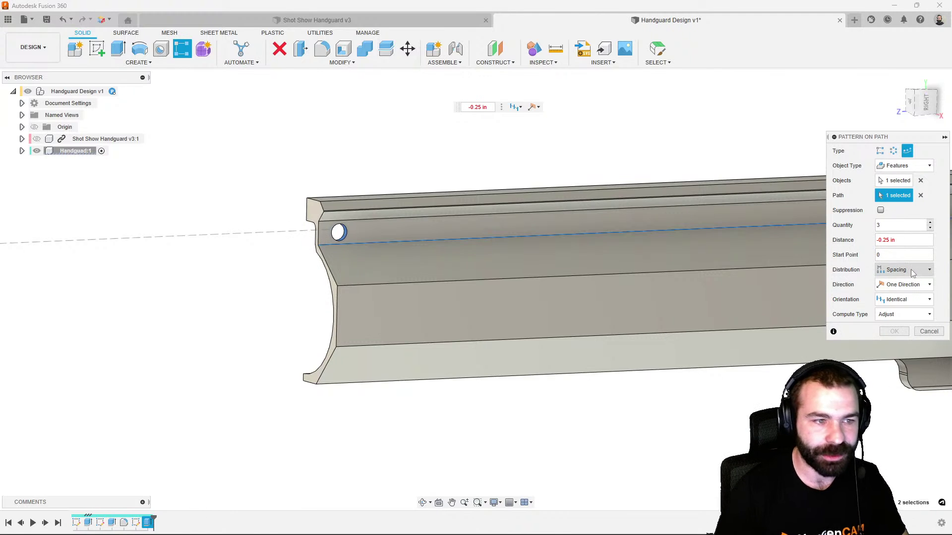
key("BackSpace")
key("BackSpace")
key("BackSpace")
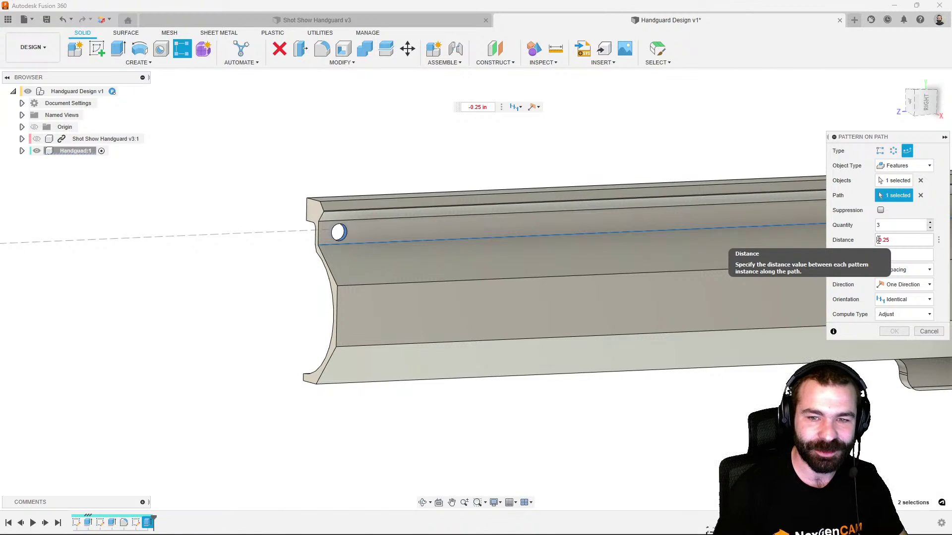
key("Delete")
scroll(536, 210, "down", 1)
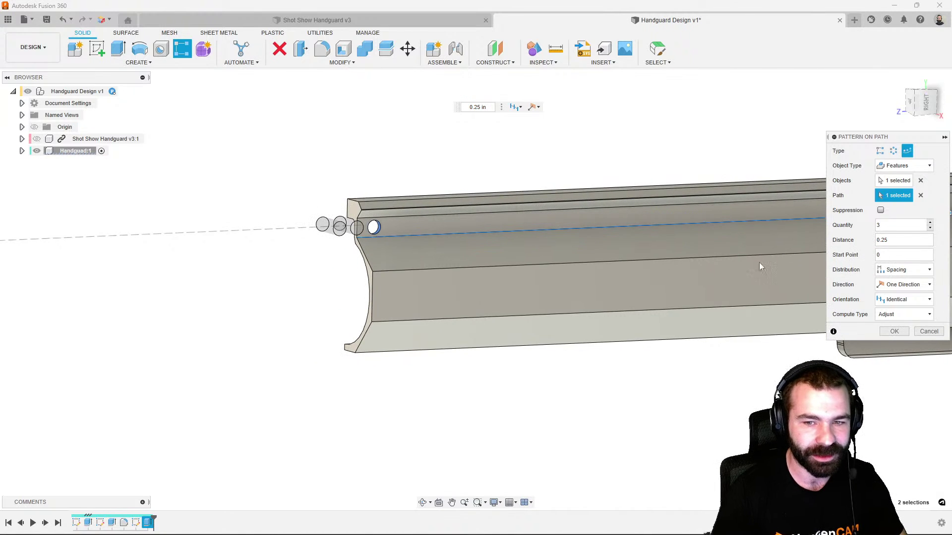
left_click(905, 316)
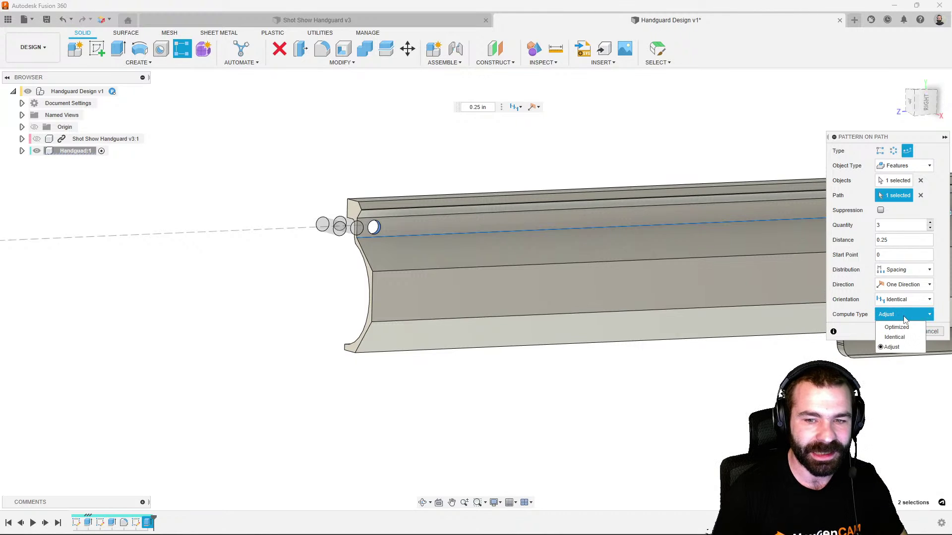
left_click(904, 317)
left_click(903, 270)
left_click(897, 296)
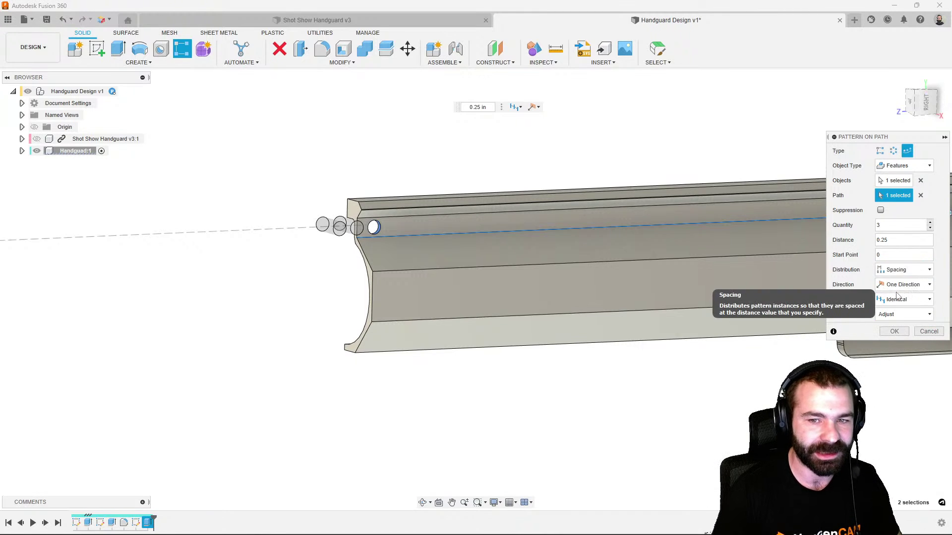
Raise the path pattern's quantity to 5, and switch to a Rectangular Pattern along the lower long edge of the recessed face
left_click(930, 223)
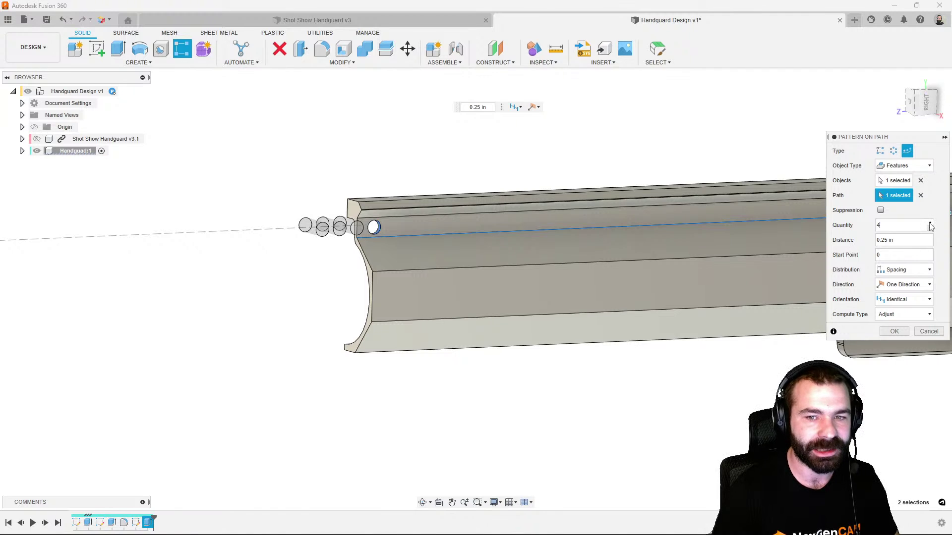
left_click(930, 223)
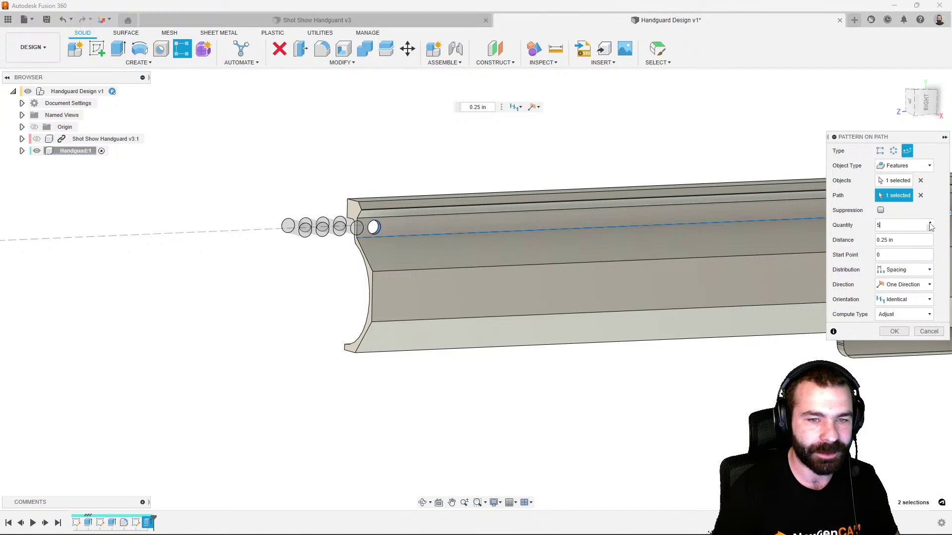
left_click(879, 151)
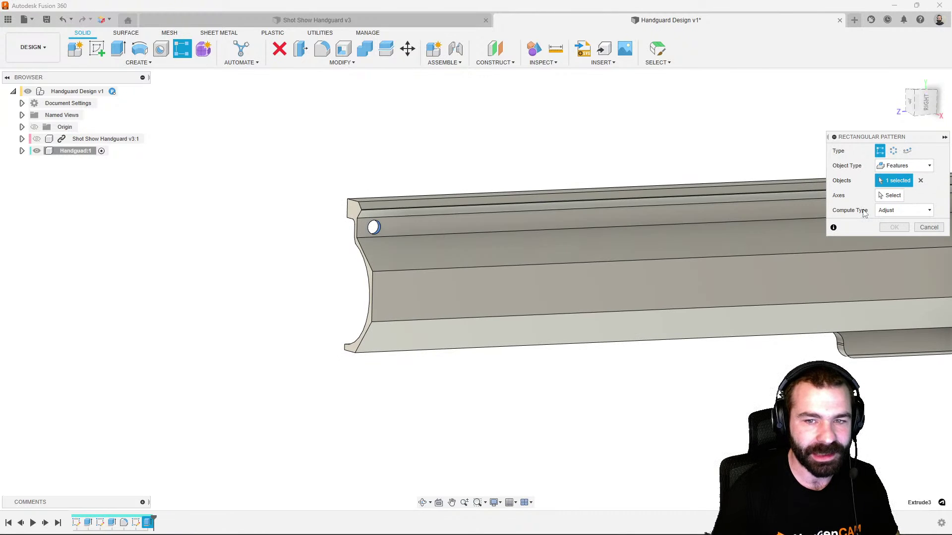
left_click(890, 195)
left_click(697, 223)
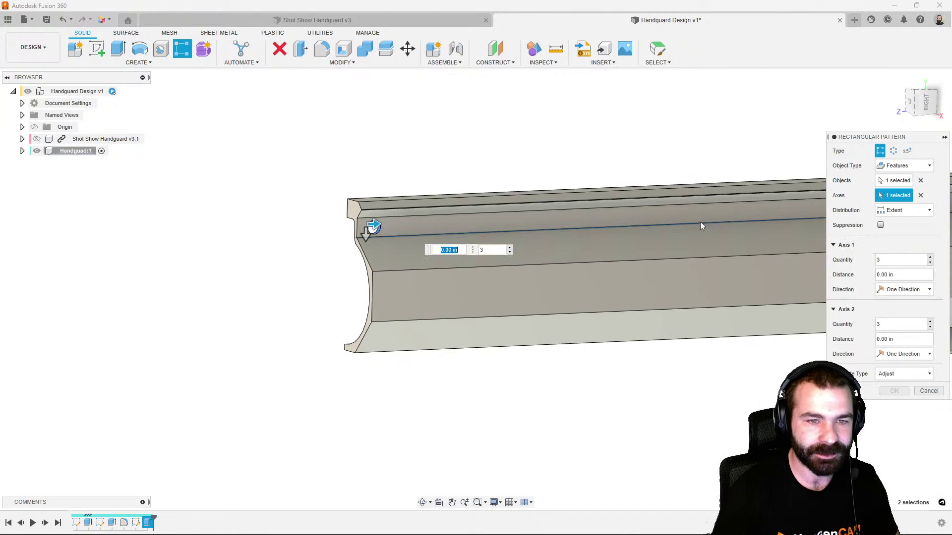
Stretch the hole pattern along the edge to about 0.60 in, and set its distance to 0.25 in
left_click_drag(376, 224, 416, 224)
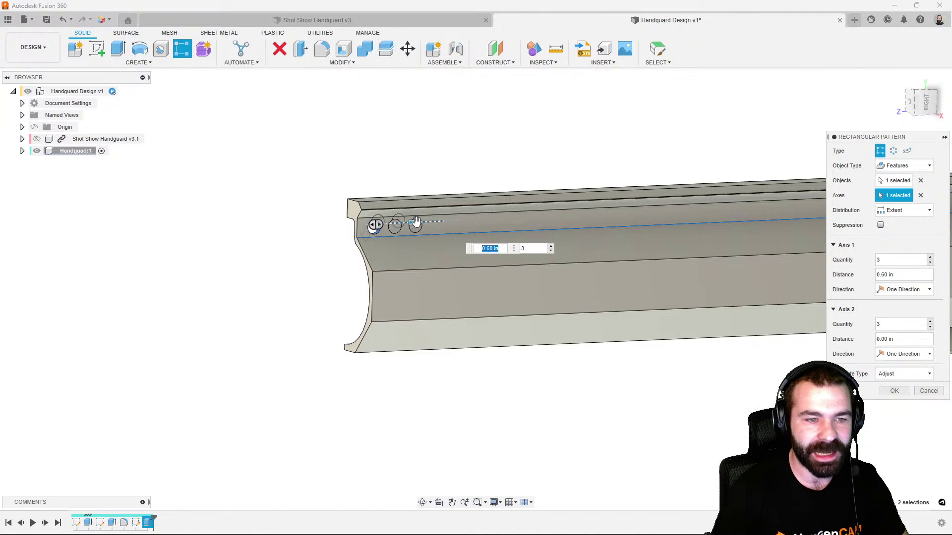
key("Tab")
left_click(498, 251)
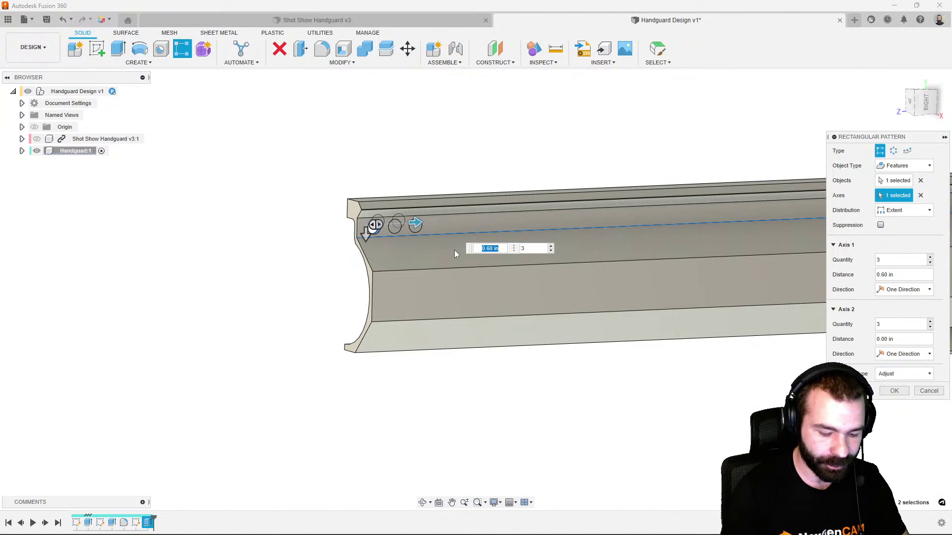
type(".25")
key("Tab")
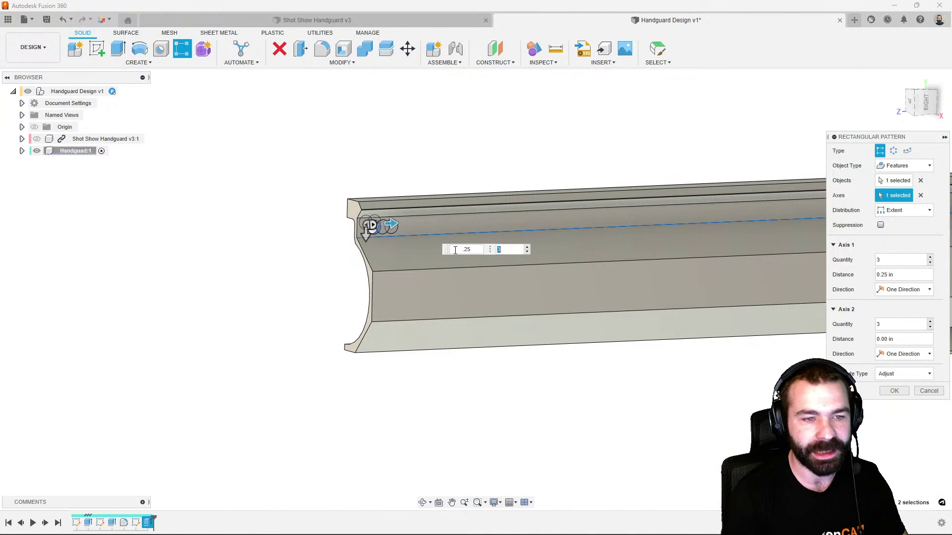
Set the pattern's distance along the edge to 0.5 in while viewing the handguard from the right side
left_click(924, 102)
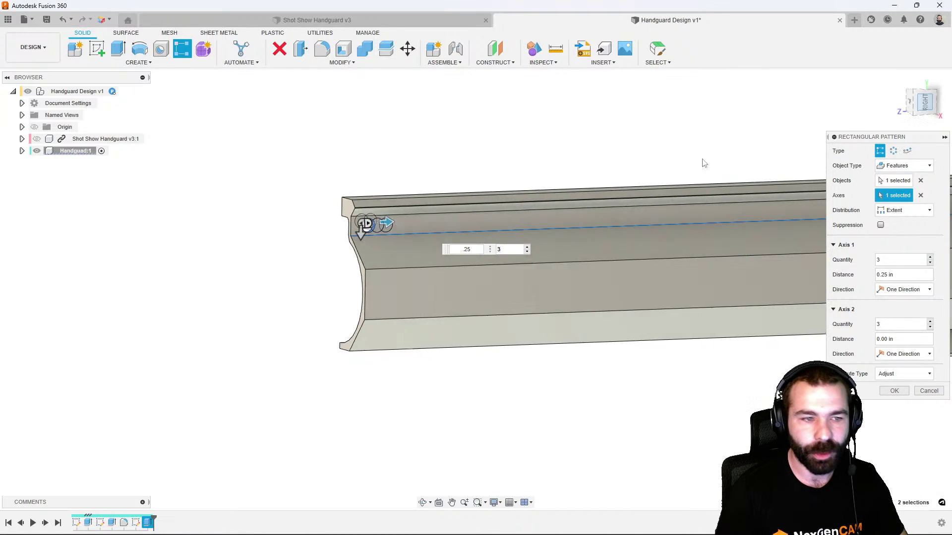
scroll(308, 212, "up", 5)
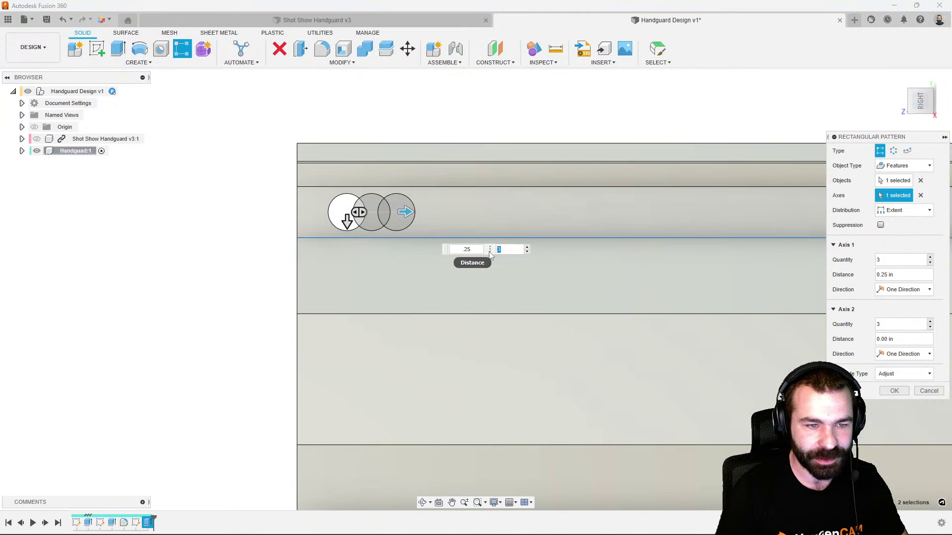
left_click(462, 250)
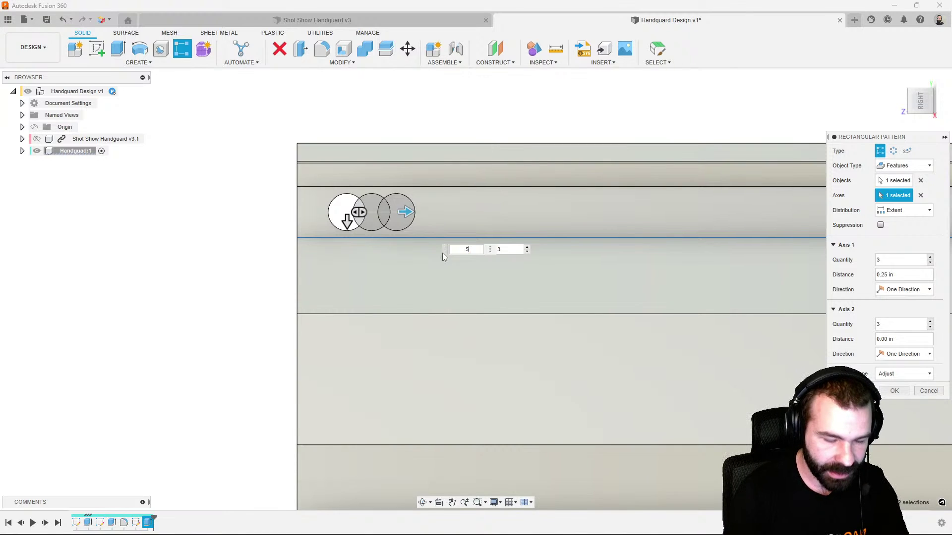
type(".5")
key("Tab")
scroll(317, 246, "down", 5)
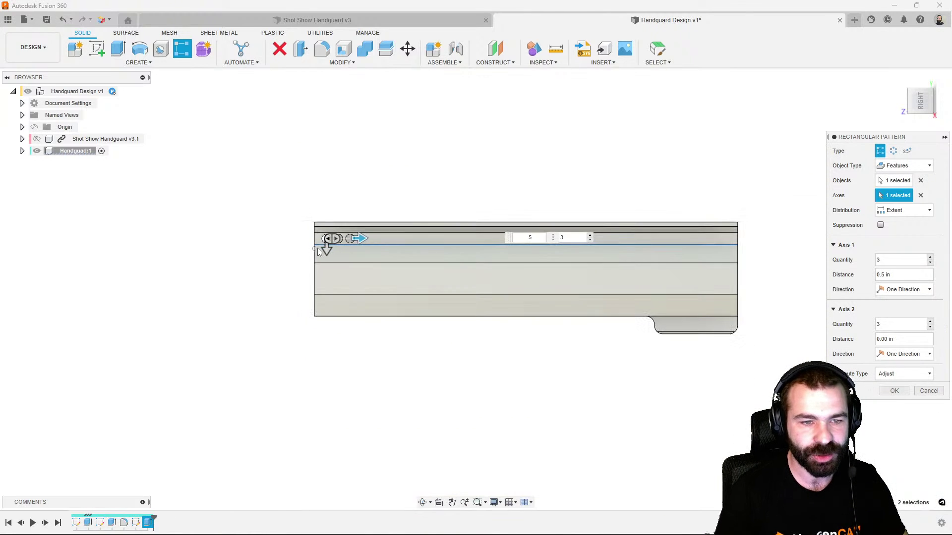
Set the Axis 1 quantity to 1 and the Axis 2 distance to 20 in
left_click(558, 242)
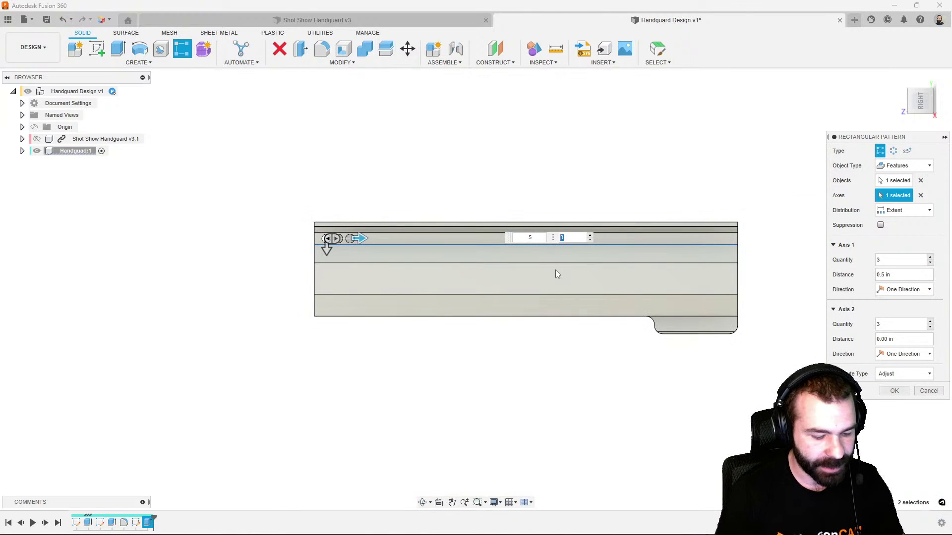
type("1")
key("Tab")
type("20")
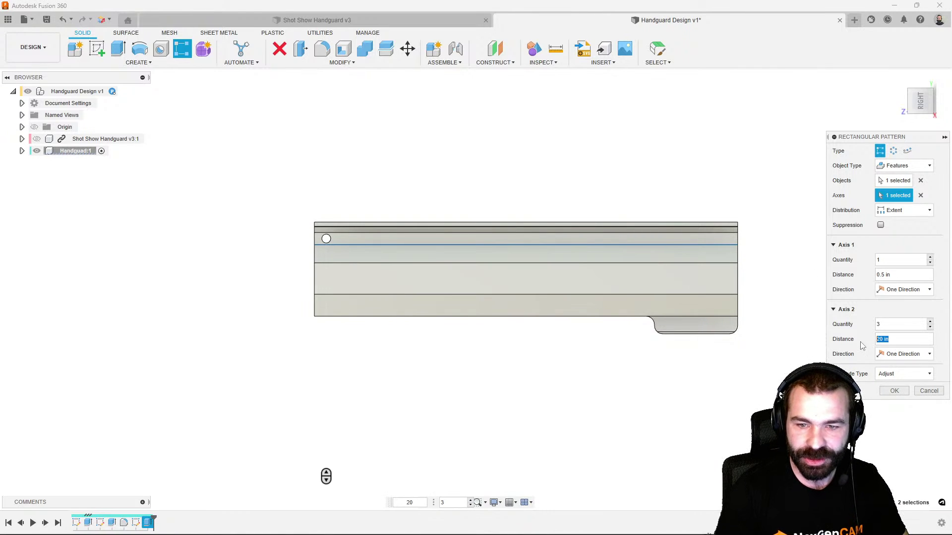
Set the Axis 1 quantity to 20, and limit Axis 2 to a quantity of 1 with a distance of 1 in
left_click(874, 261)
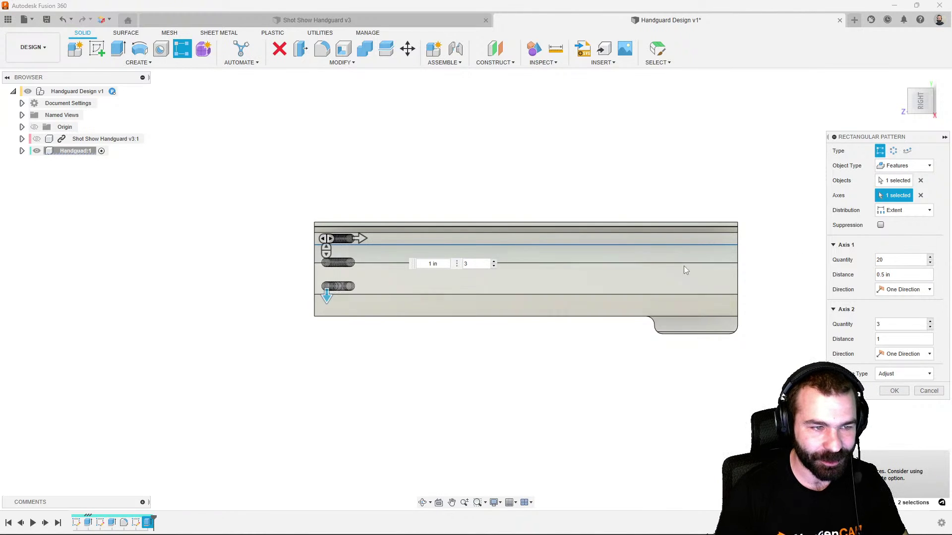
scroll(343, 259, "up", 3)
left_click_drag(888, 324, 872, 326)
type("1")
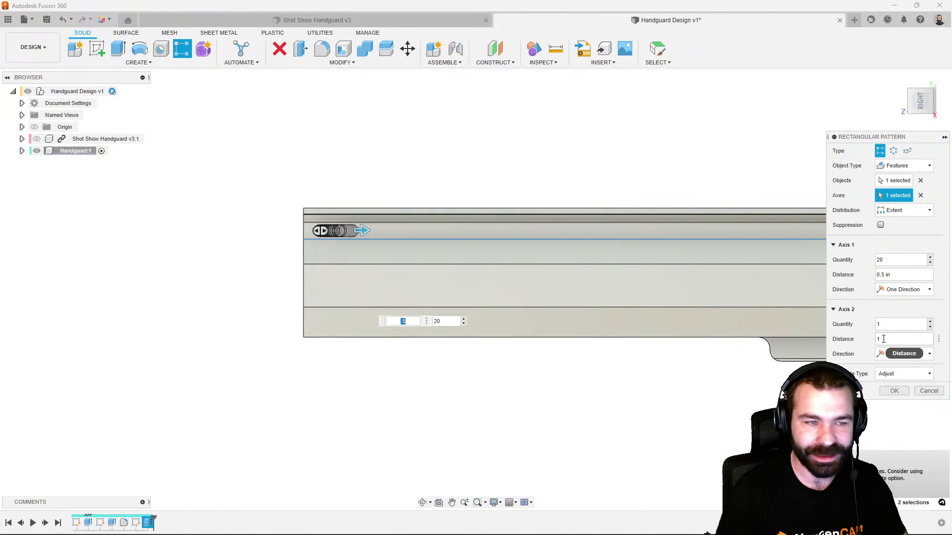
Change the rectangular pattern's distribution to Spacing with an Axis 1 distance of 0.25 in
left_click(903, 210)
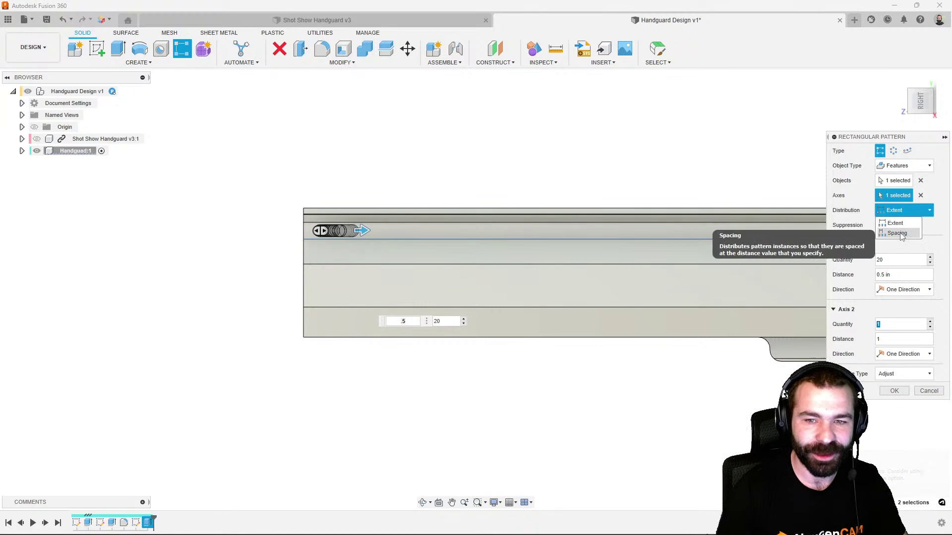
left_click(896, 230)
left_click_drag(910, 275, 856, 278)
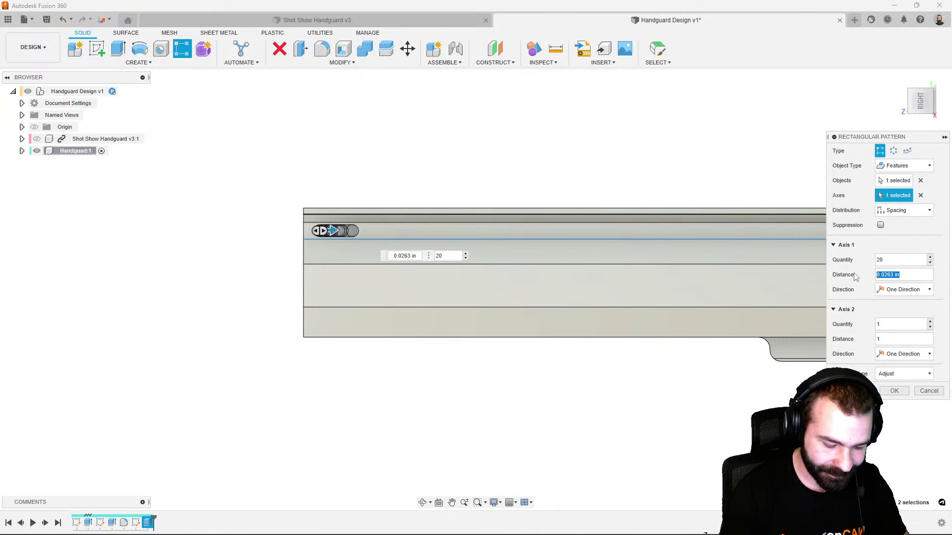
type(".25")
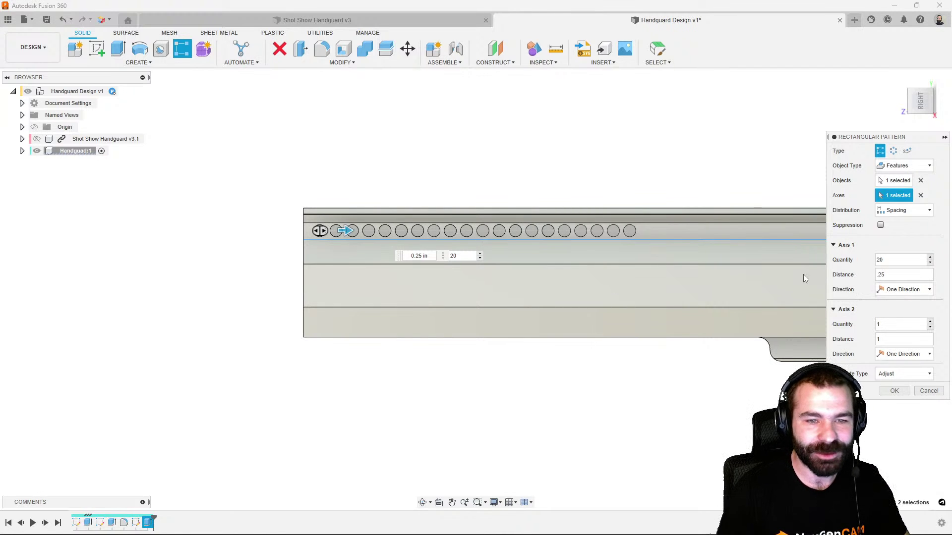
Try an Axis 1 quantity of 40, reduce it to 35 to fit the handguard's length, and create the hole pattern
scroll(731, 281, "down", 1)
left_click(889, 261)
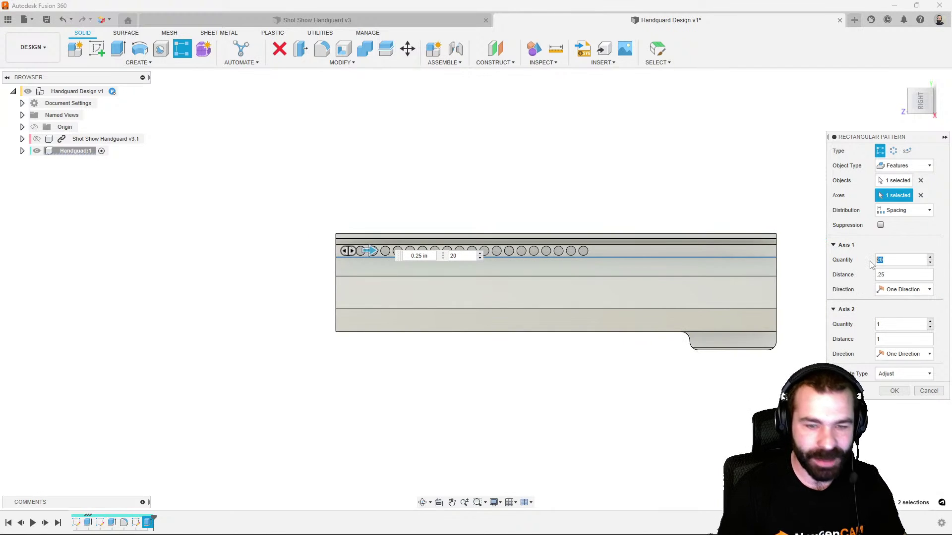
type("40")
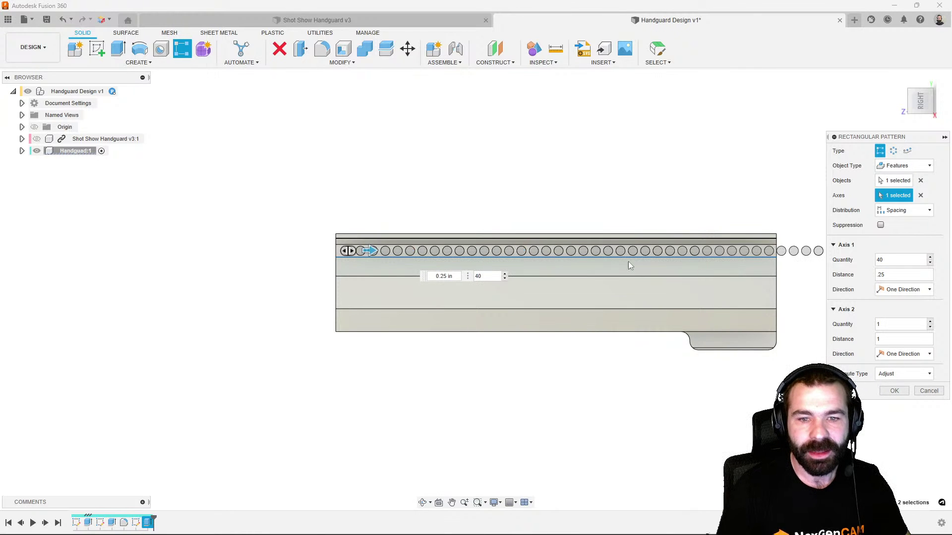
scroll(629, 262, "down", 2)
scroll(719, 258, "up", 2)
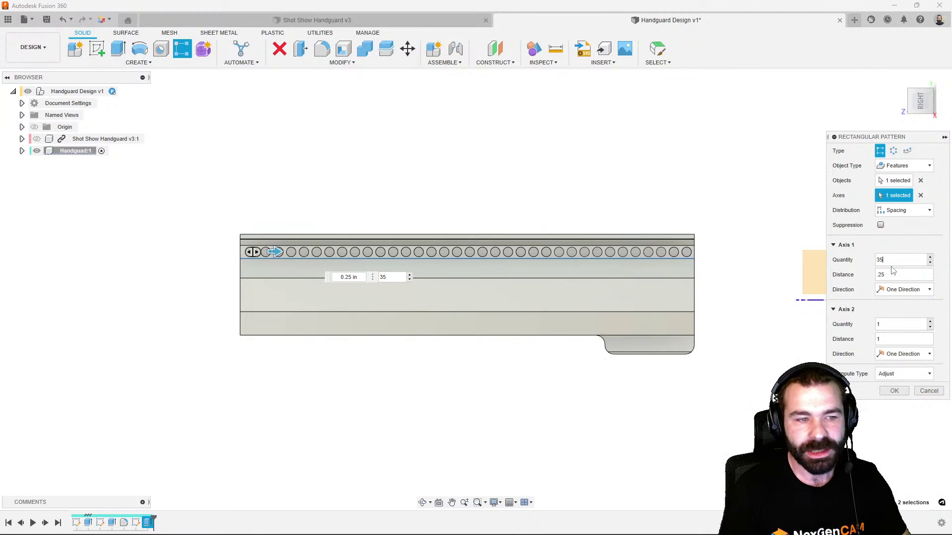
key("Return")
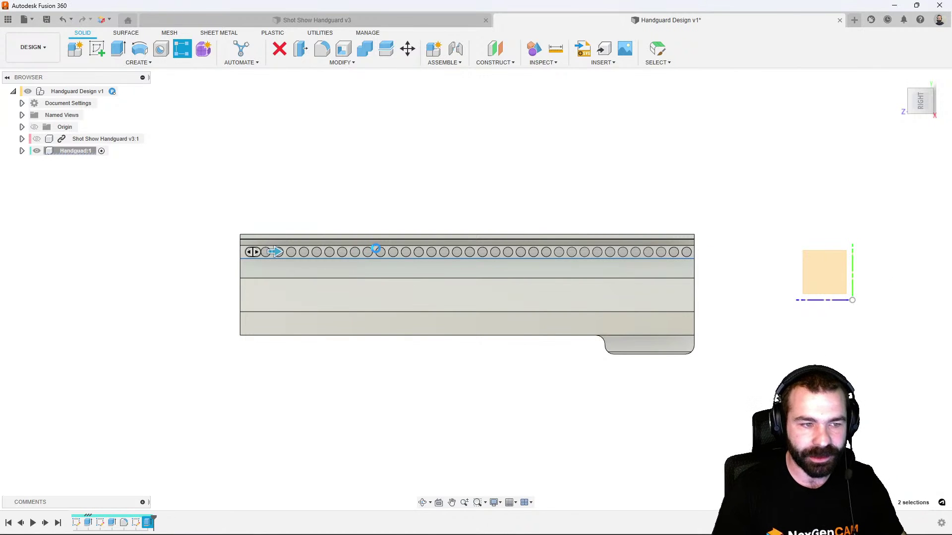
Edit the handguard's base extrusion and lengthen its distance to -10.90 in
middle_click_drag(377, 249, 396, 267, "shift")
scroll(551, 263, "down", 2)
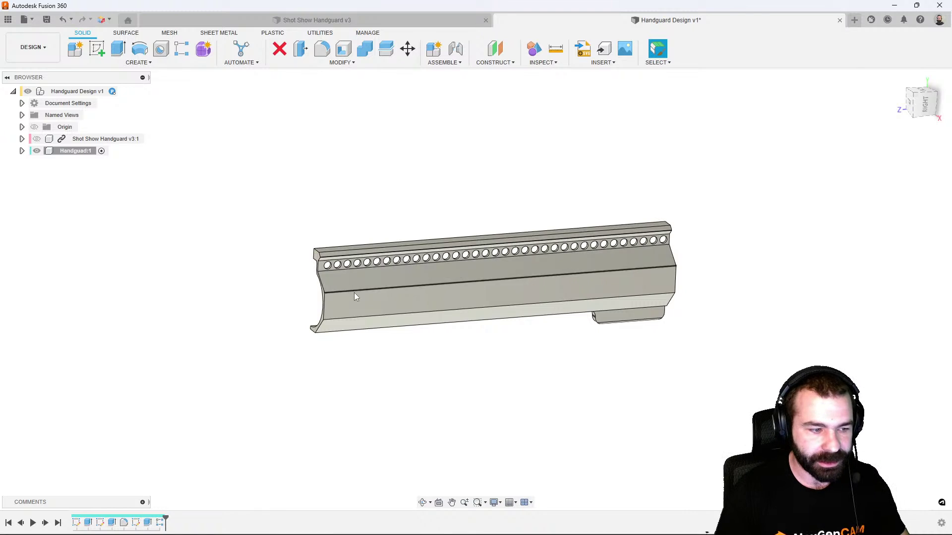
left_click(88, 523)
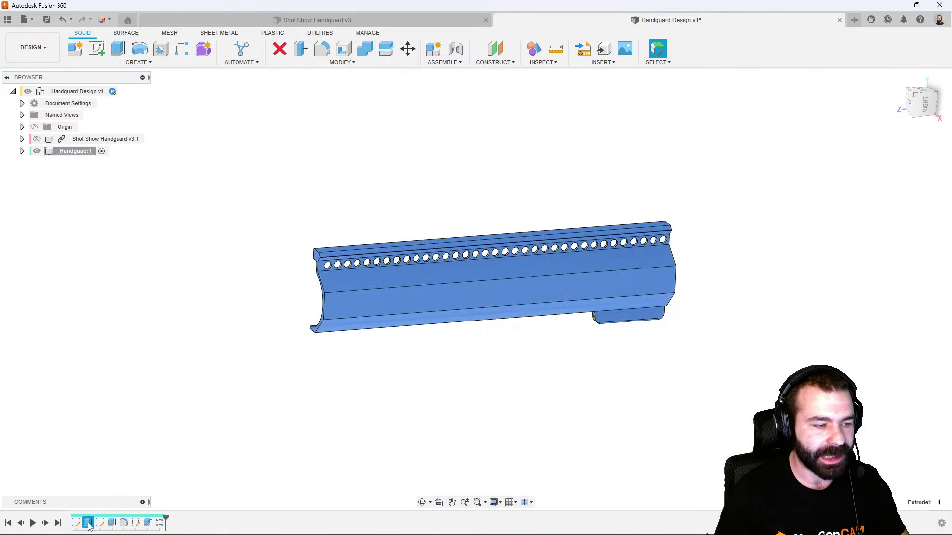
right_click(89, 523)
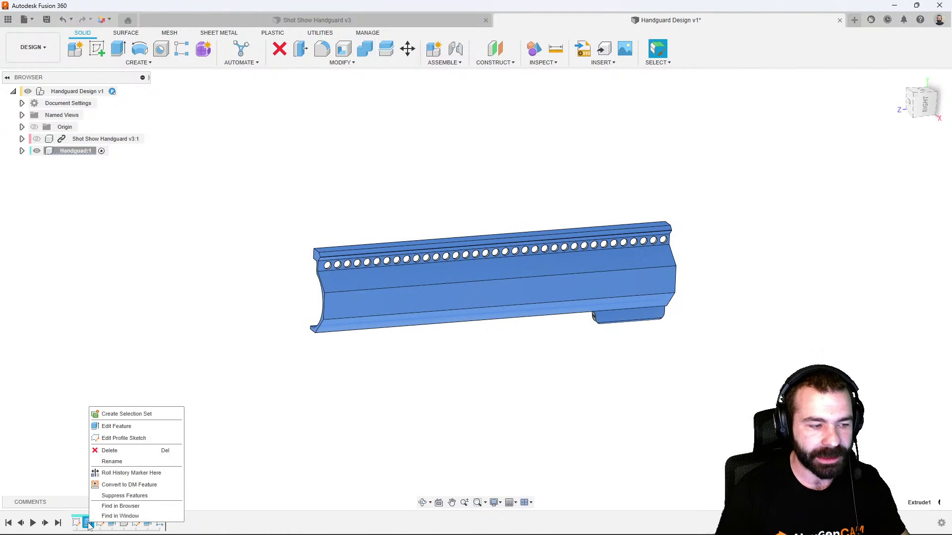
left_click(112, 425)
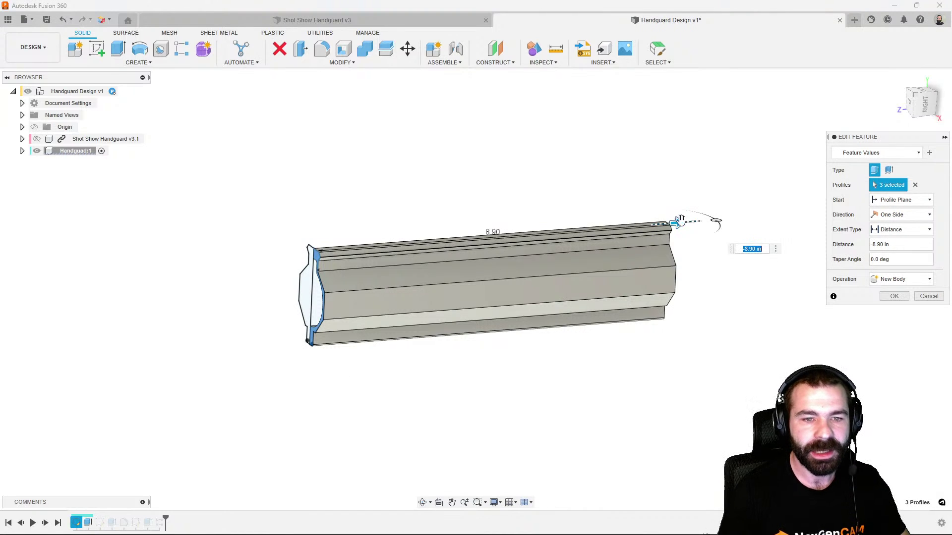
left_click_drag(679, 222, 757, 218)
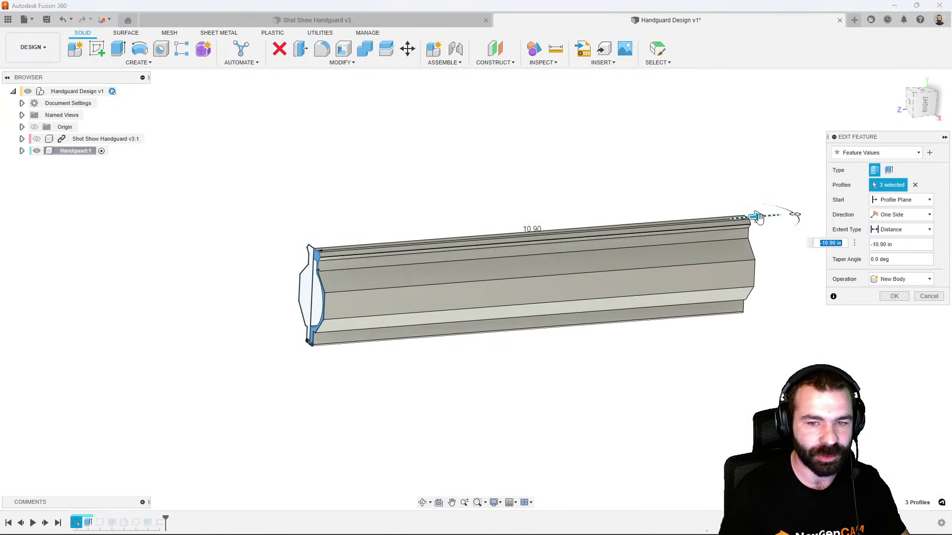
left_click(894, 297)
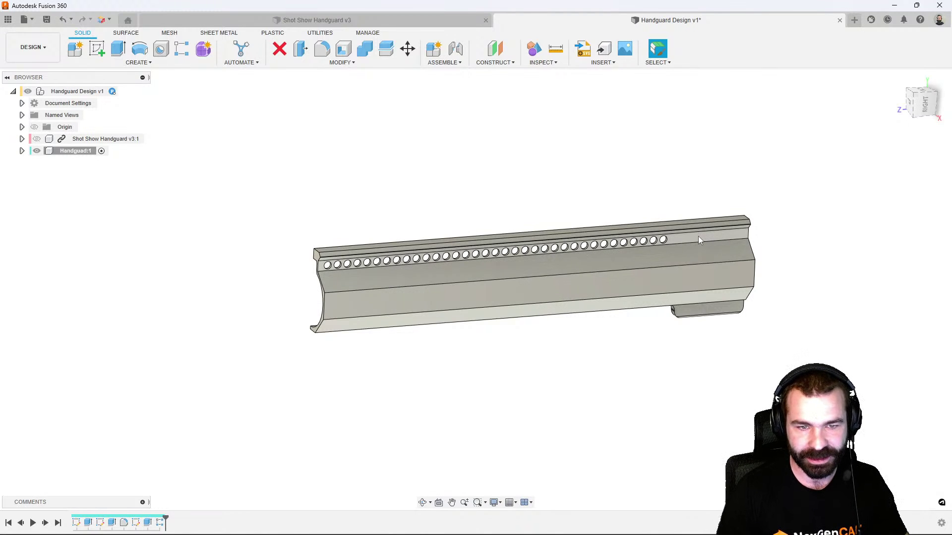
Open the Change Parameters dialog, and move and narrow it so the handguard stays in view
left_click(332, 67)
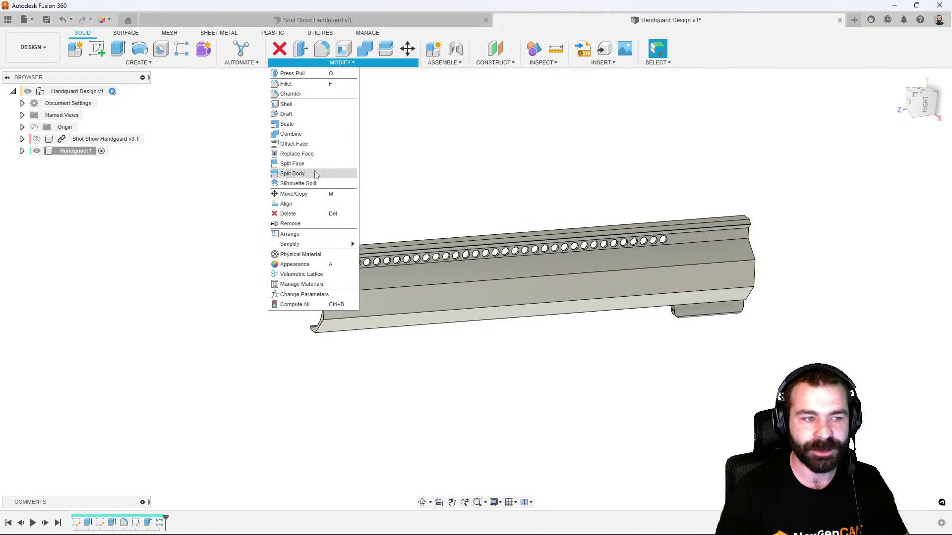
left_click(313, 295)
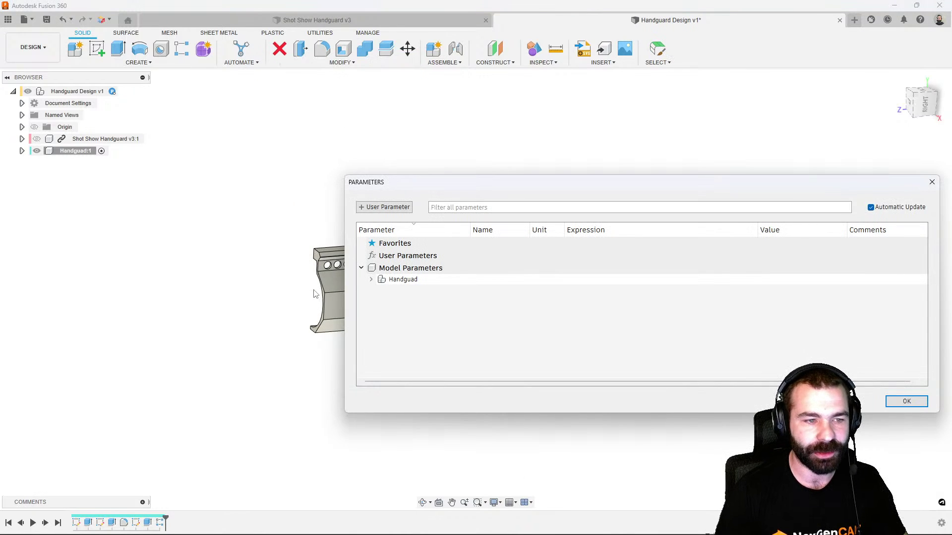
left_click_drag(440, 189, 122, 36)
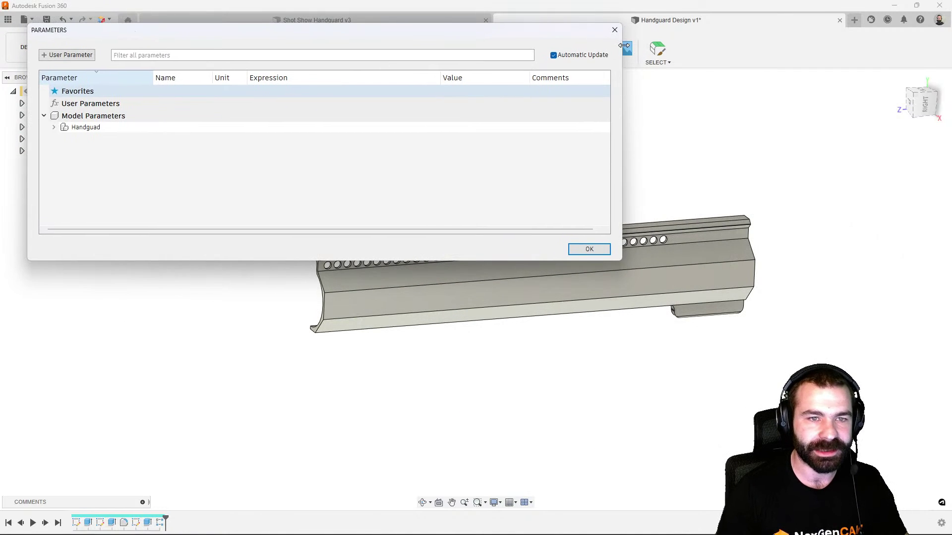
left_click_drag(624, 45, 331, 46)
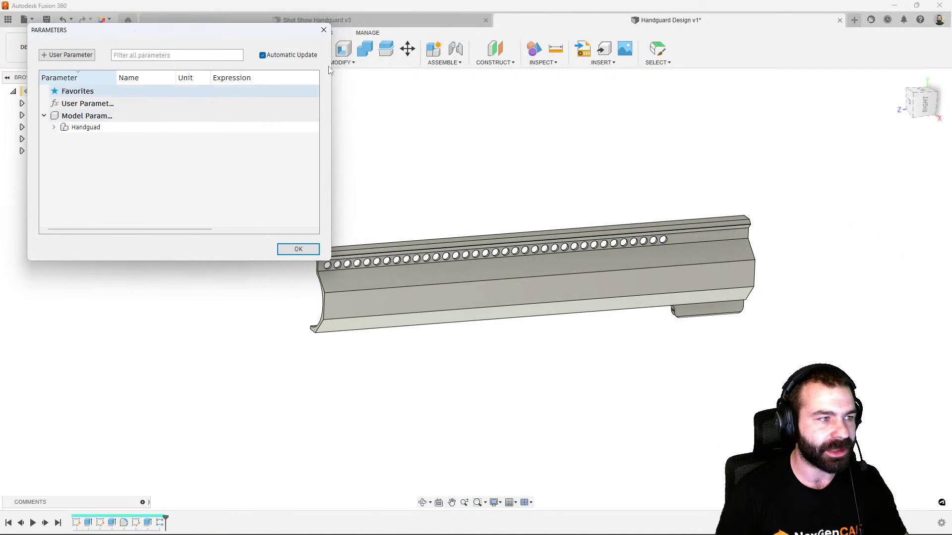
Expand the model parameters of Extrude1 and R-Pattern1 to examine the extrusion length, hole count and spacing expressions
left_click(53, 127)
left_click(64, 148)
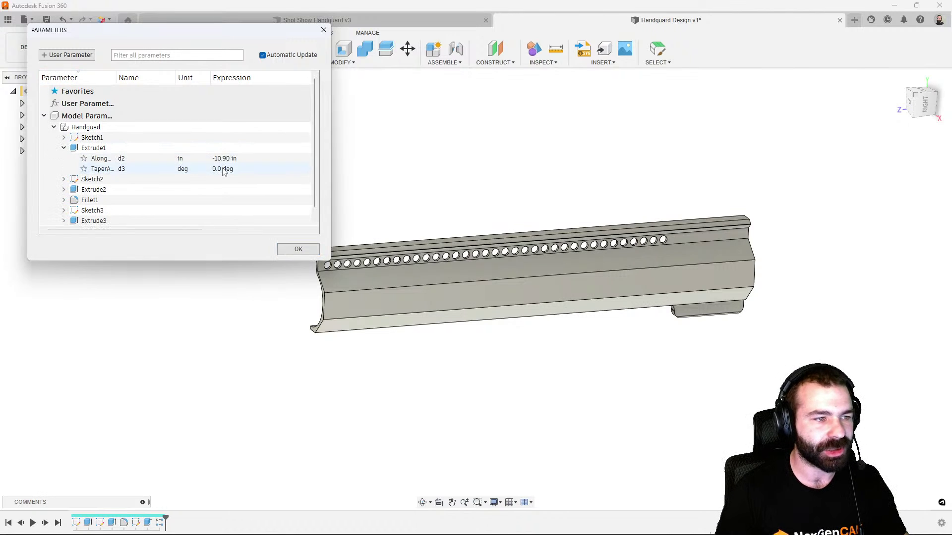
scroll(81, 222, "down", 1)
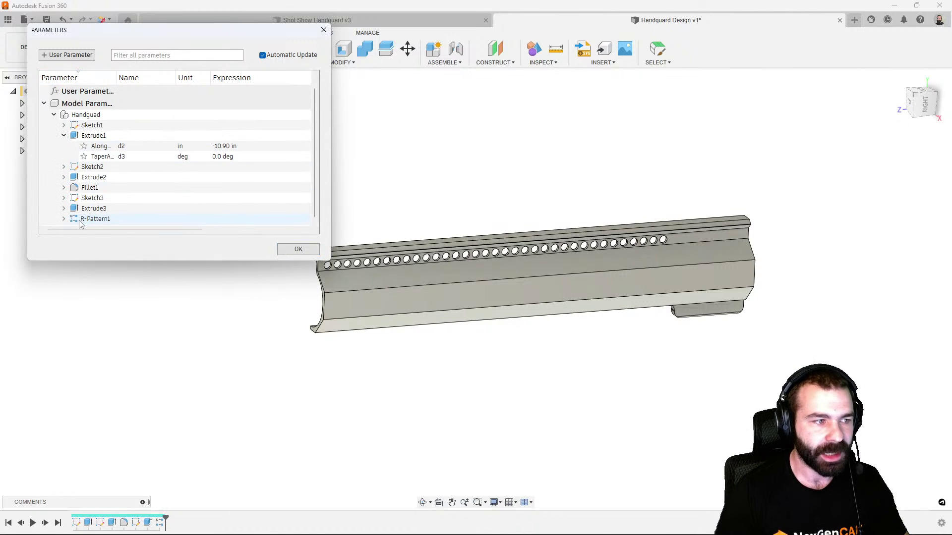
left_click(64, 219)
scroll(144, 208, "down", 1)
scroll(146, 206, "down", 1)
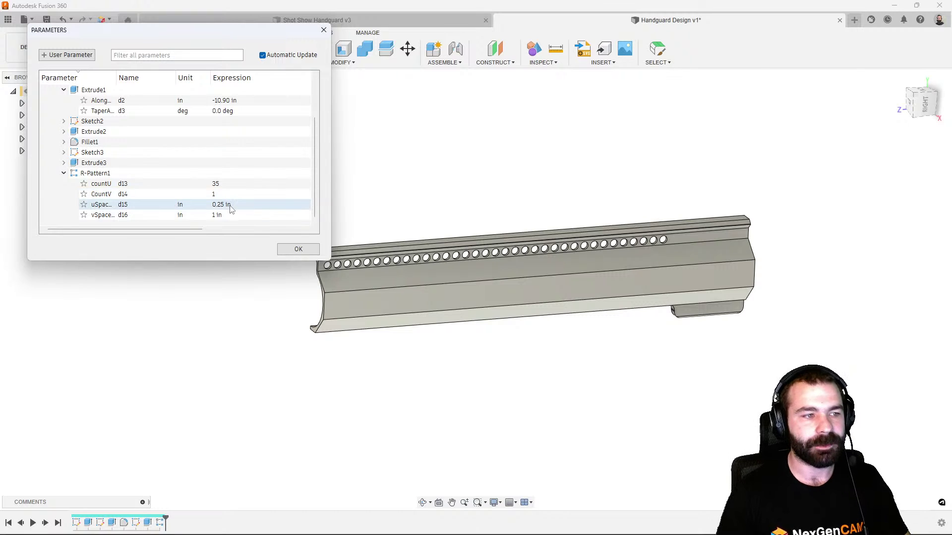
Add a user parameter named Lenght with No Units and the expression 11.0
scroll(230, 206, "up", 3)
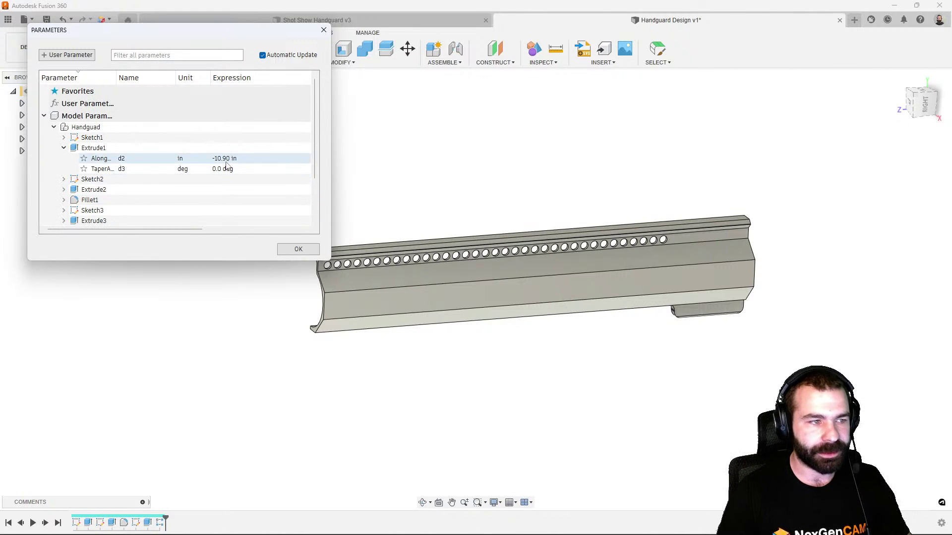
left_click(68, 55)
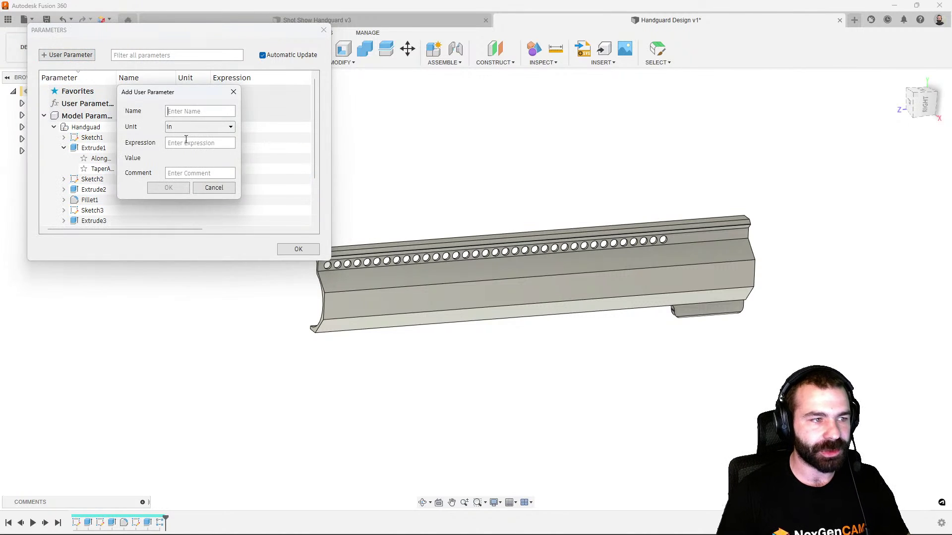
left_click(193, 127)
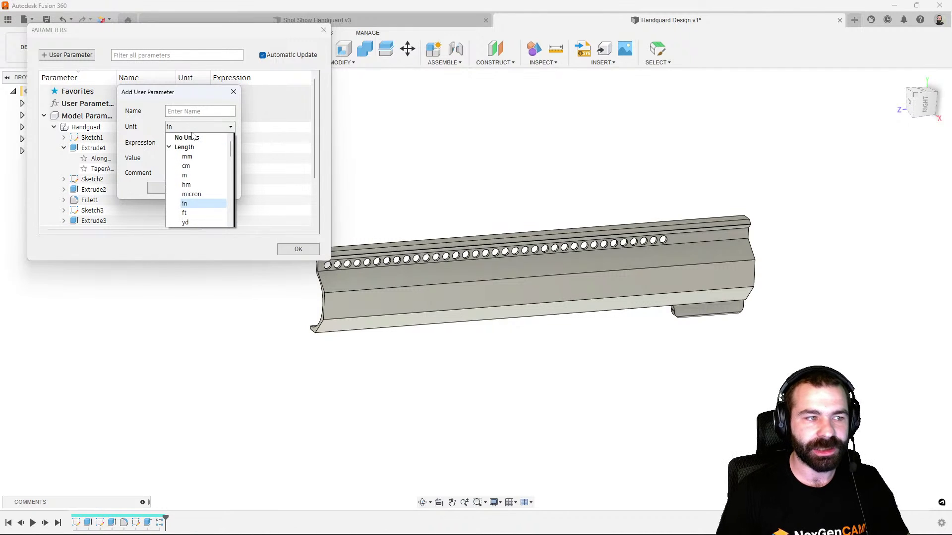
left_click(194, 135)
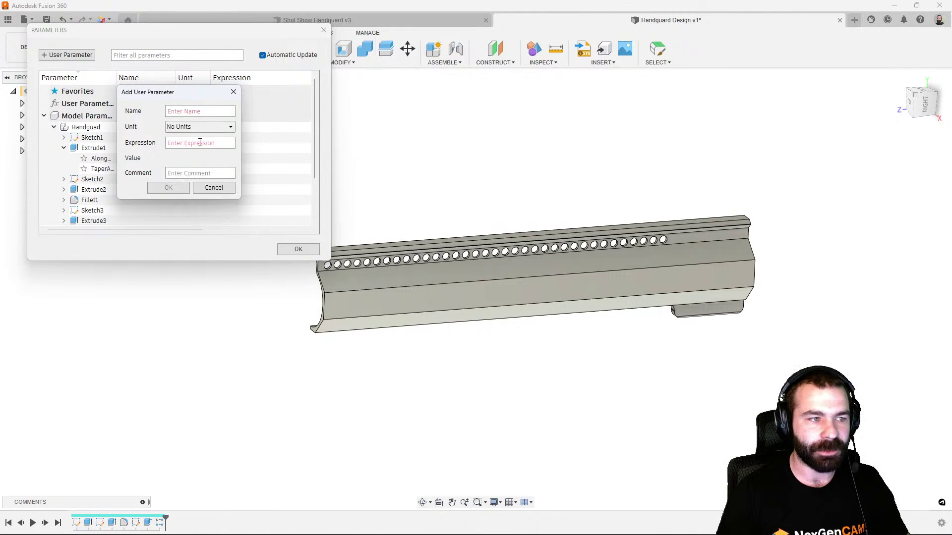
left_click(195, 110)
type("Lenght")
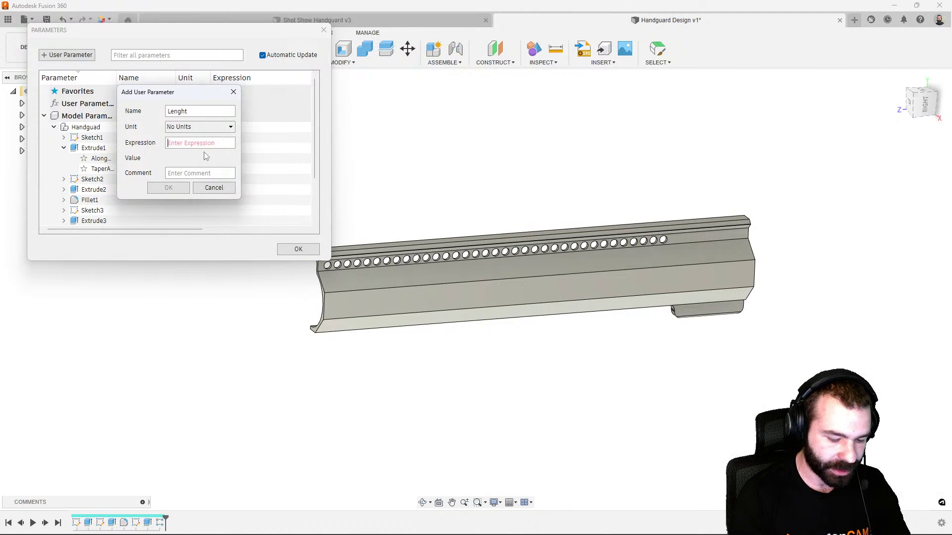
type("11.0")
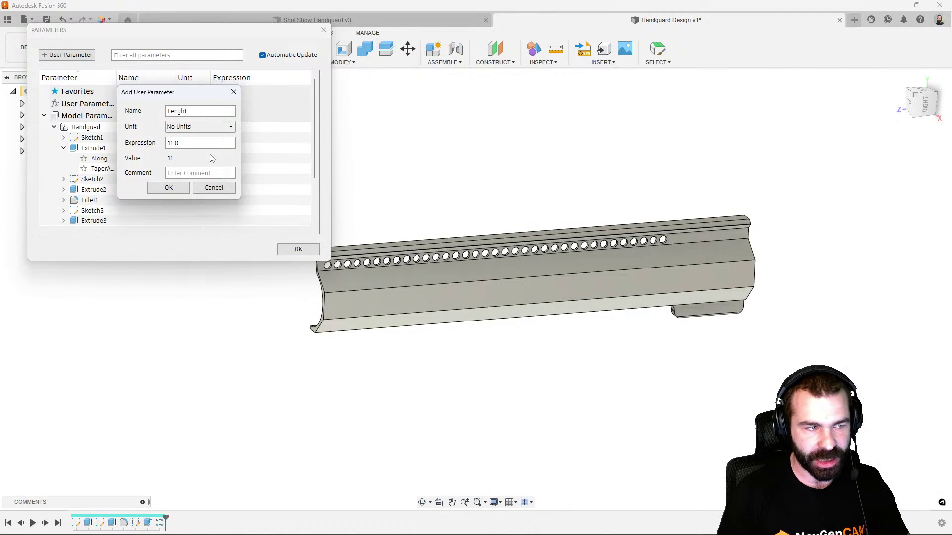
left_click(168, 188)
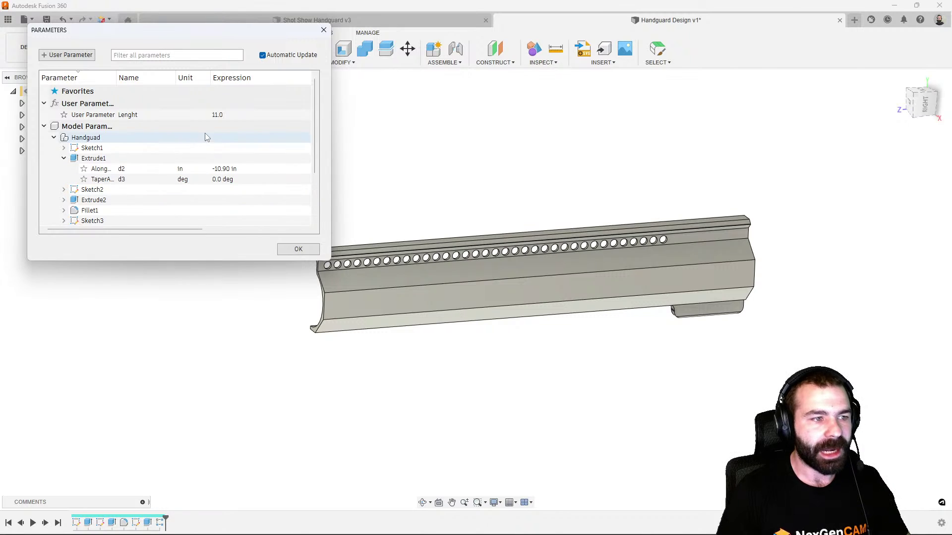
Set Extrude1's along-distance parameter d2 to the expression Lenght*-1 so the user parameter drives the handguard's length
left_click(222, 171)
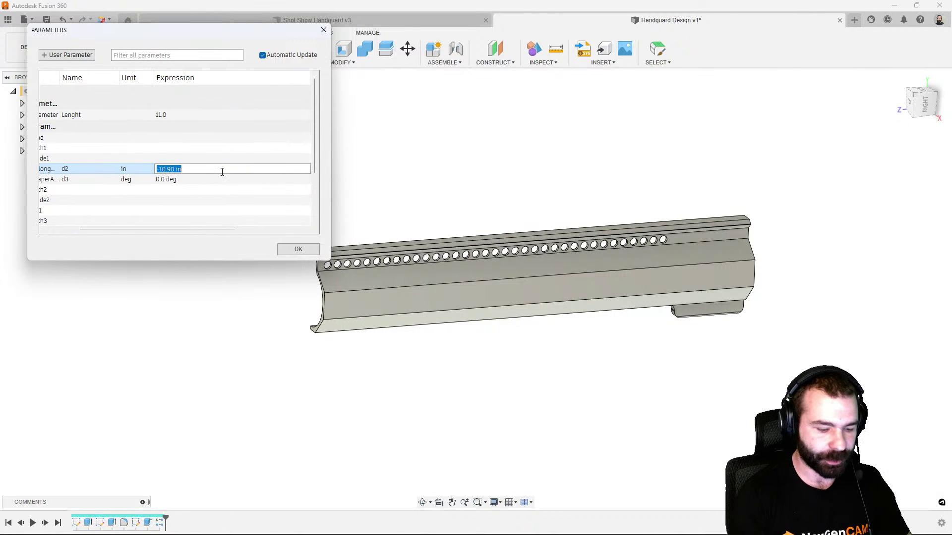
type("le")
key("Return")
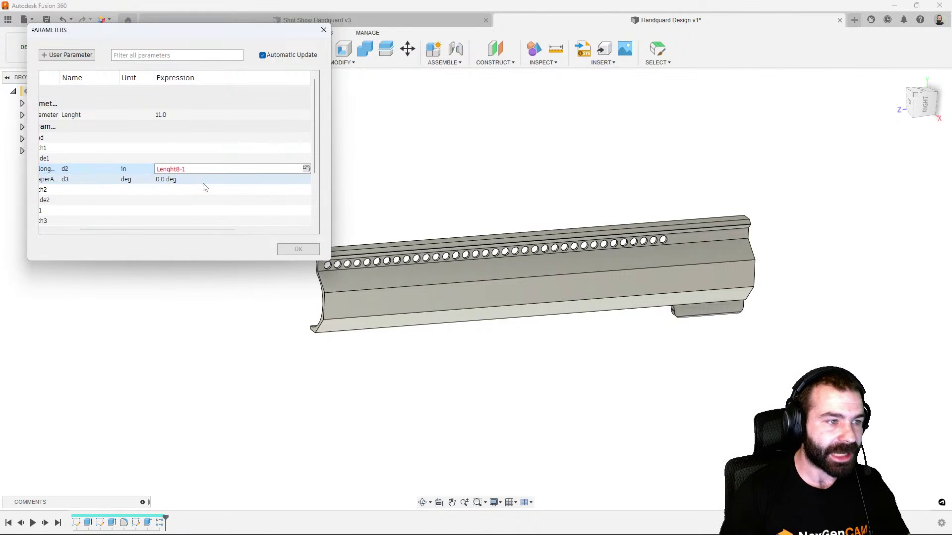
key("BackSpace")
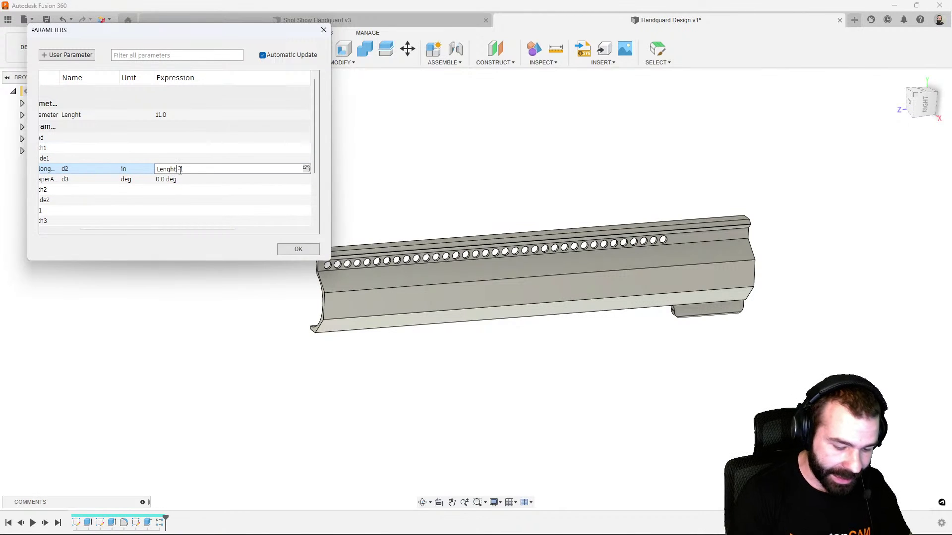
type("*")
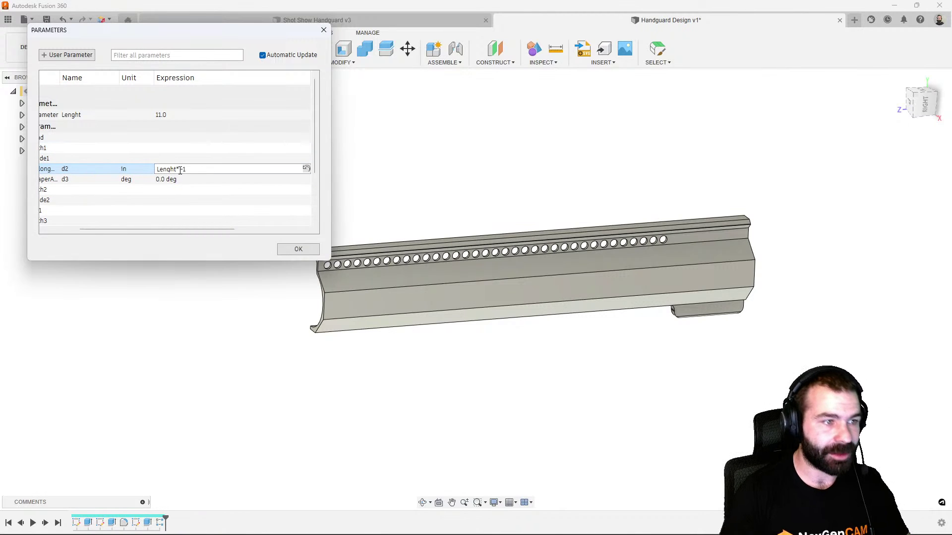
left_click(195, 139)
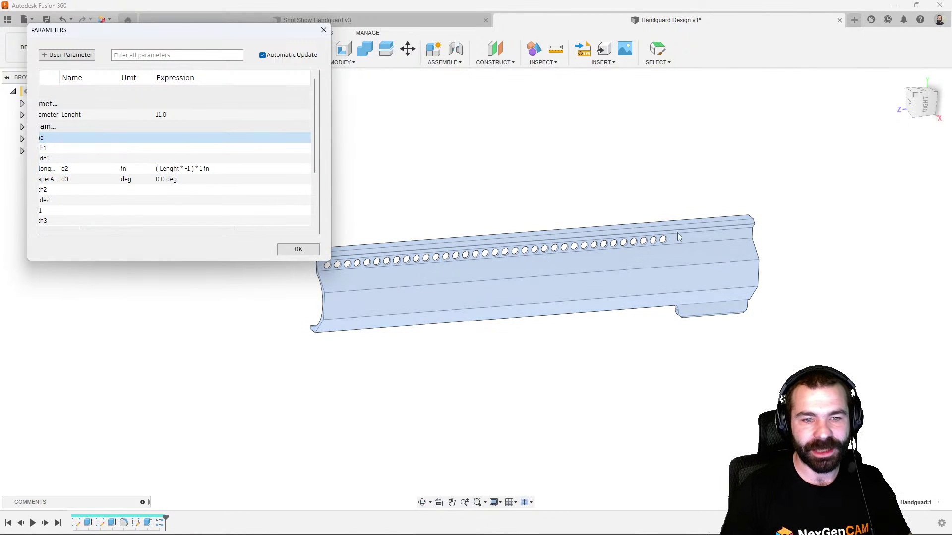
Set the Lenght user parameter to 9 to shorten the handguard
left_click(172, 116)
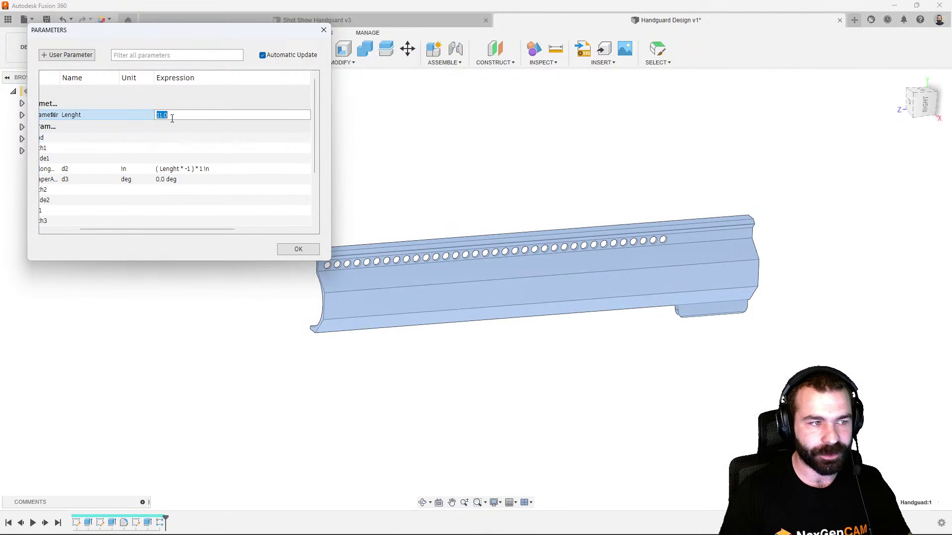
type("9")
left_click(175, 138)
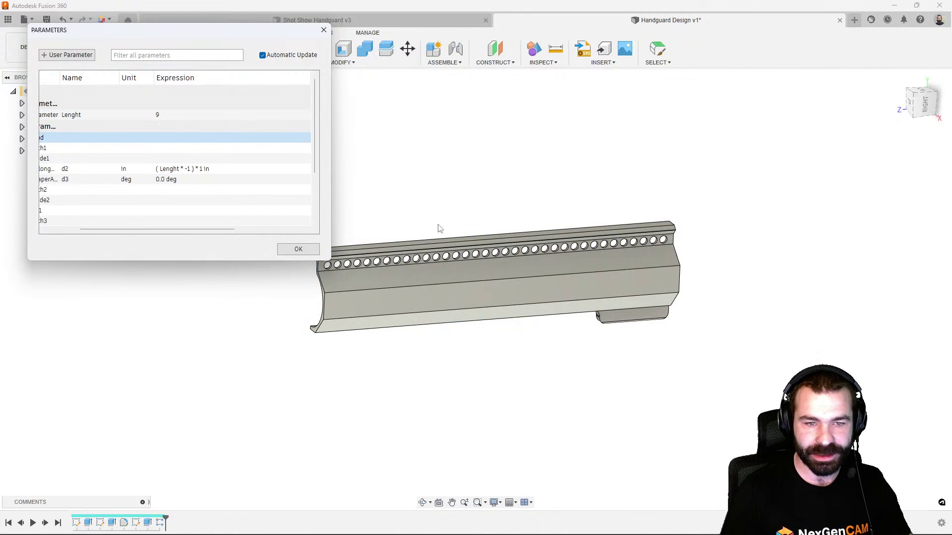
Try to set R-Pattern1's countU expression to Lenght/d15, dividing the handguard's length by the hole spacing
scroll(201, 205, "down", 2)
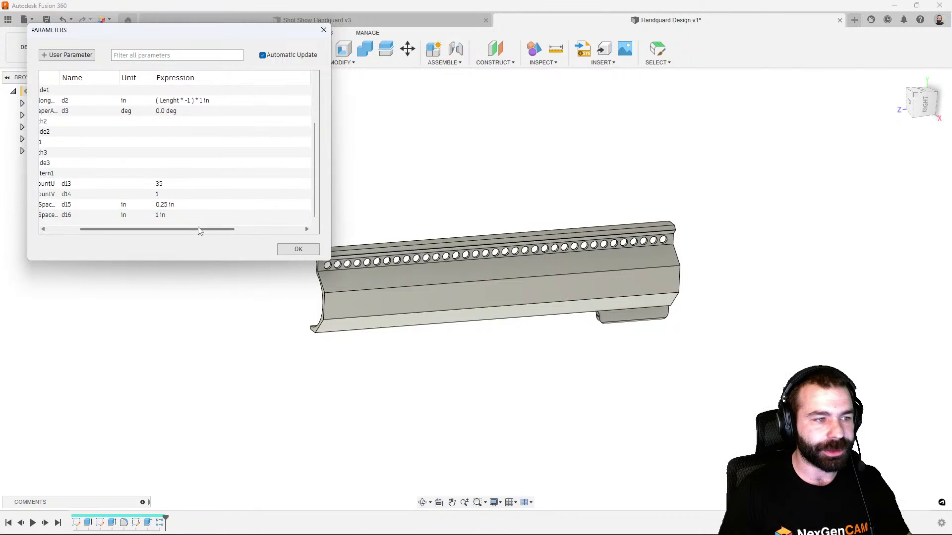
left_click_drag(200, 233, 169, 237)
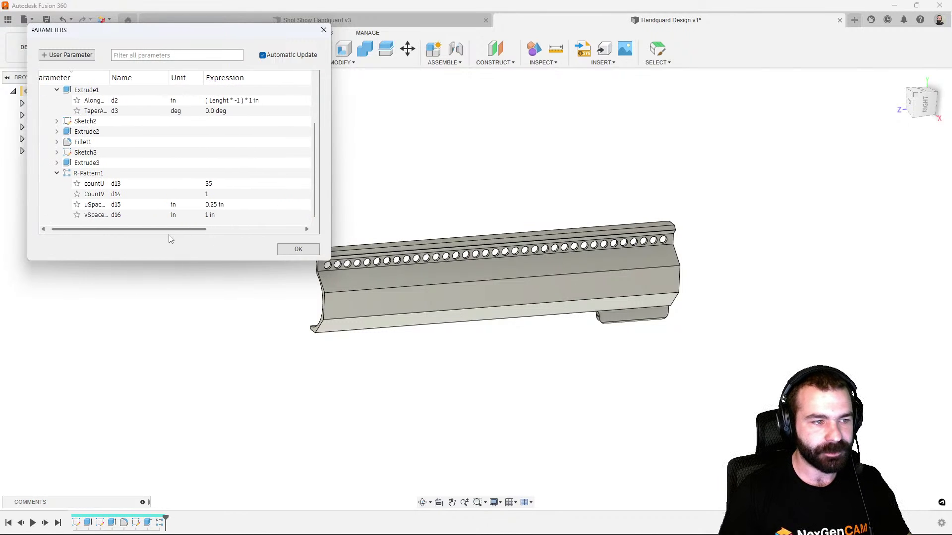
double_click(211, 184)
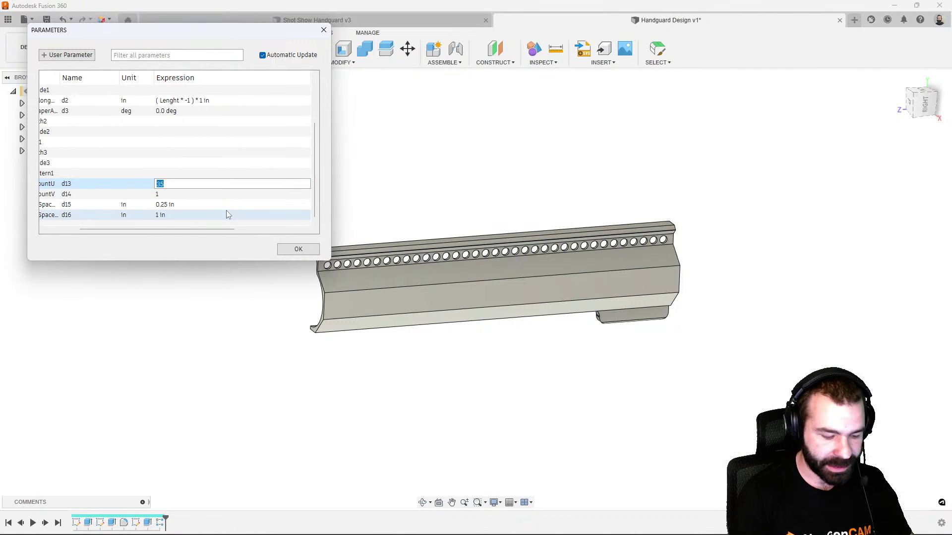
type("len")
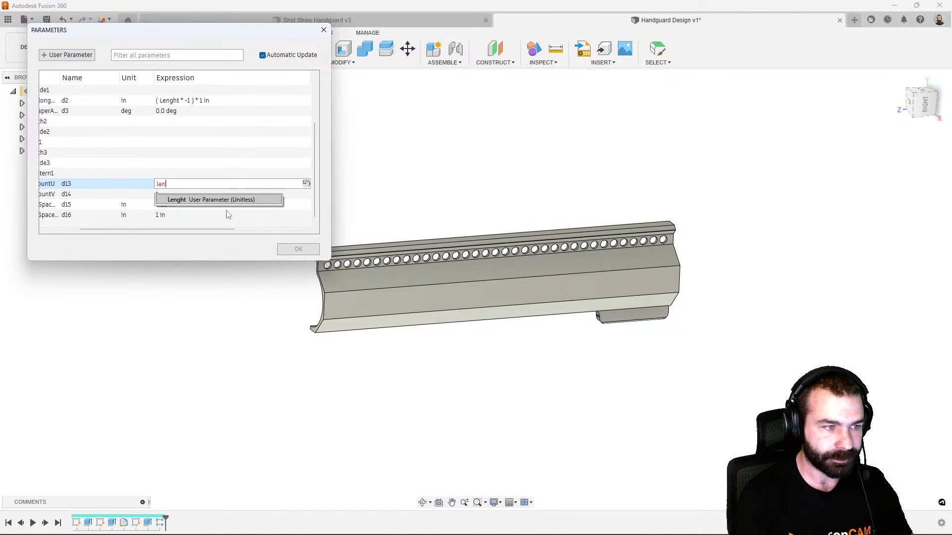
key("Return")
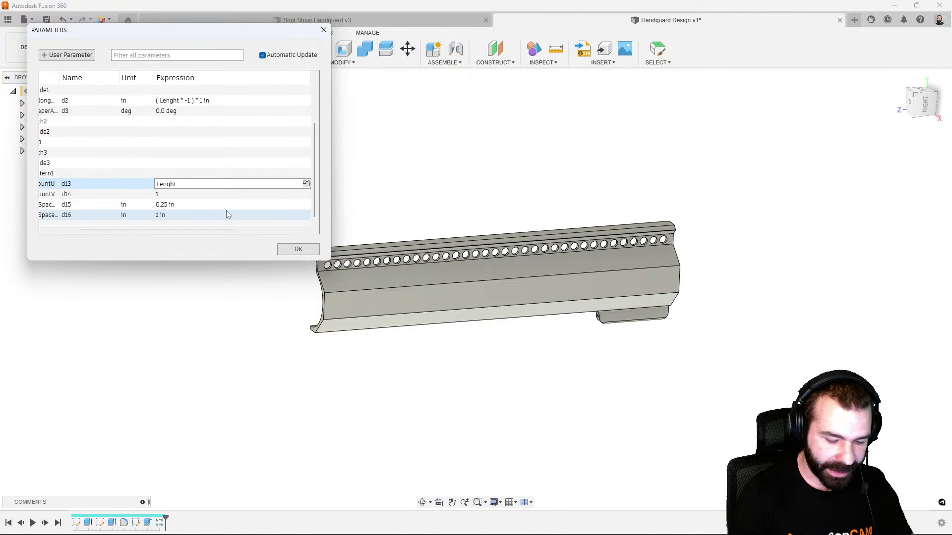
type("/")
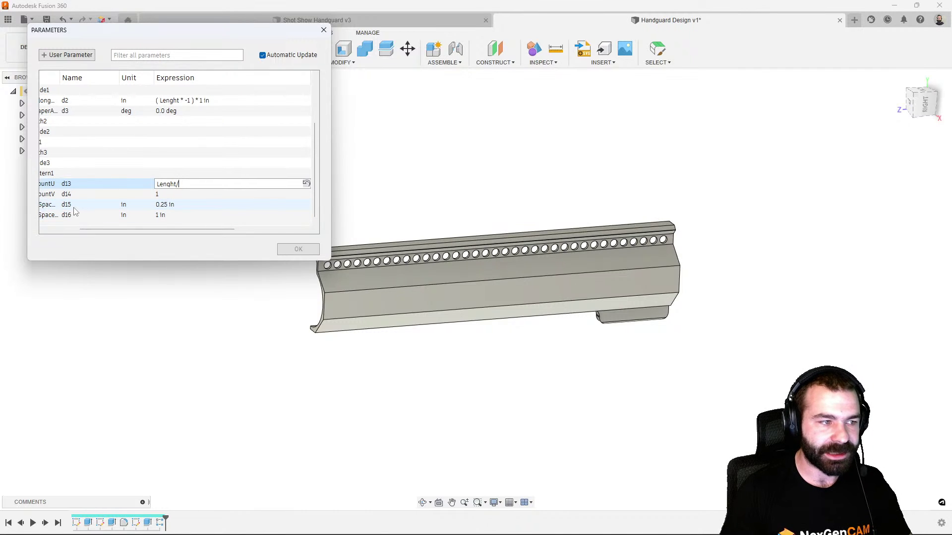
type("d11")
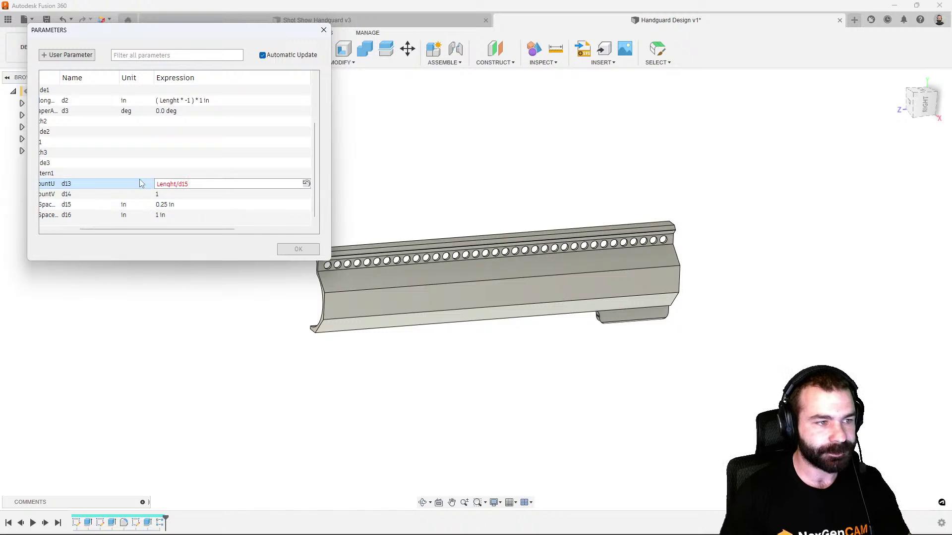
key("Return")
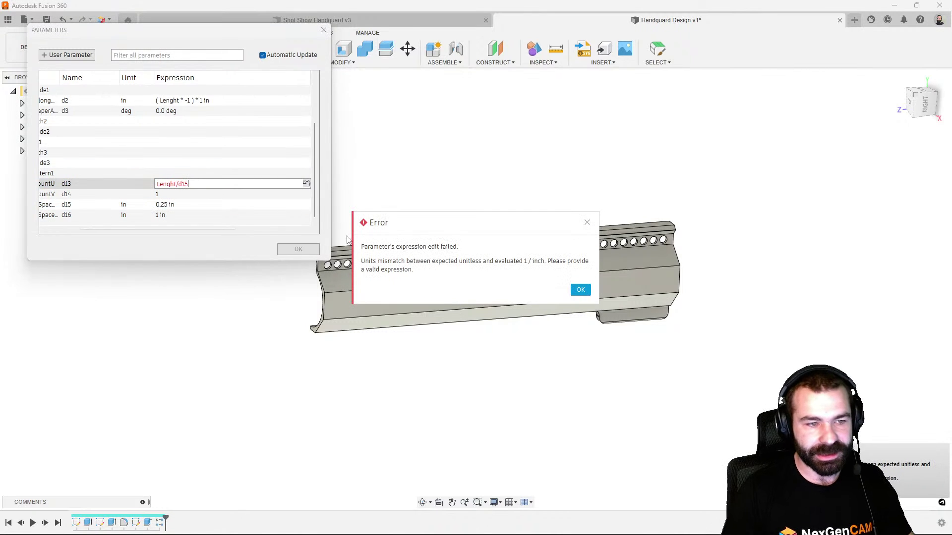
left_click(581, 291)
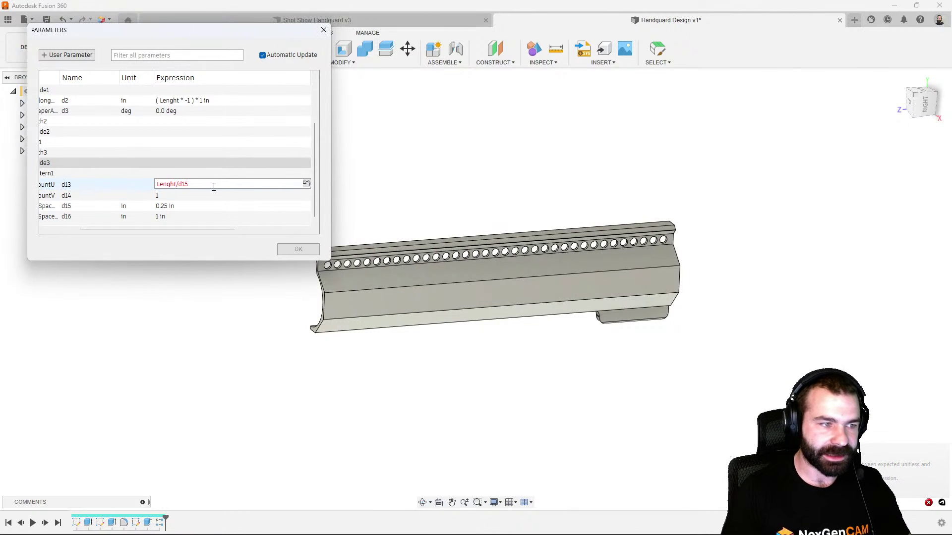
Try to give the length an inch unit in R-Pattern1's countU by changing the expression to Lenght*1in /d15
double_click(167, 185)
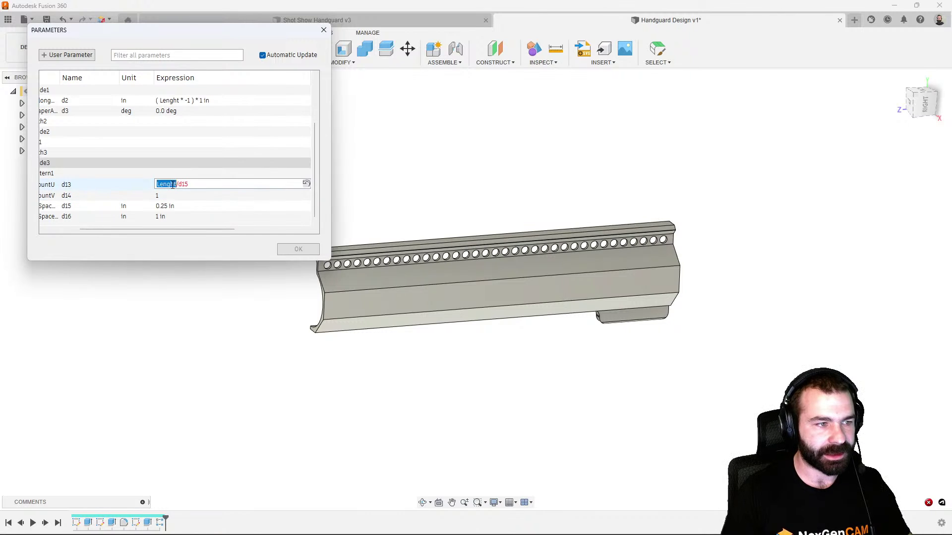
left_click(180, 185)
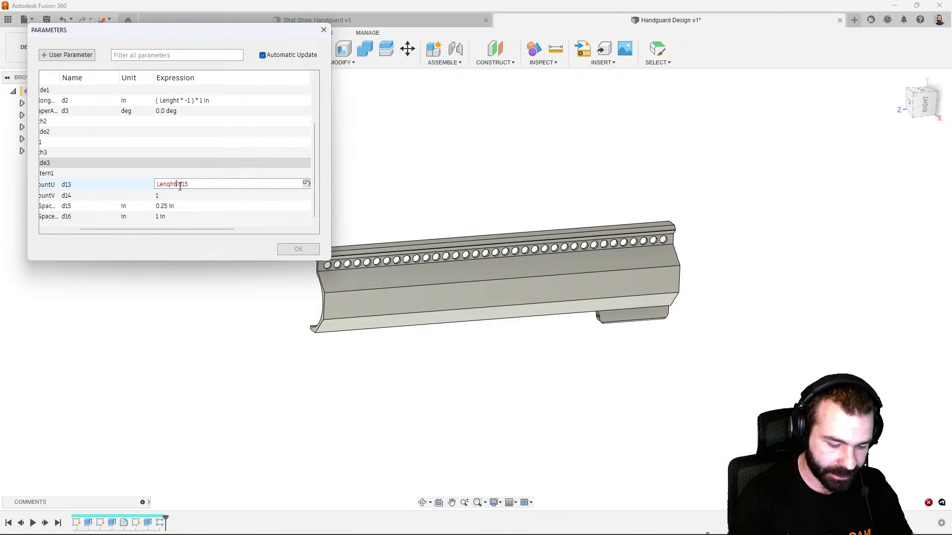
key("BackSpace")
type("*")
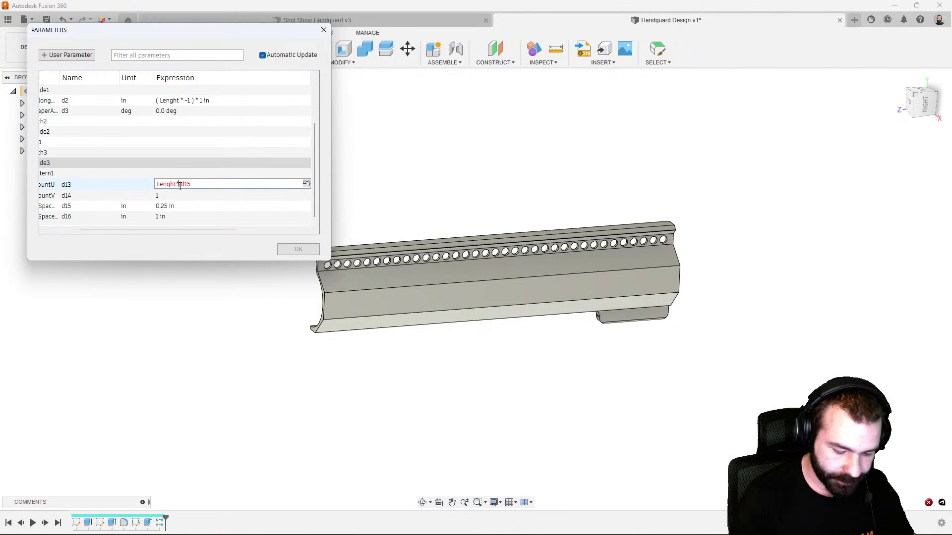
type("1in")
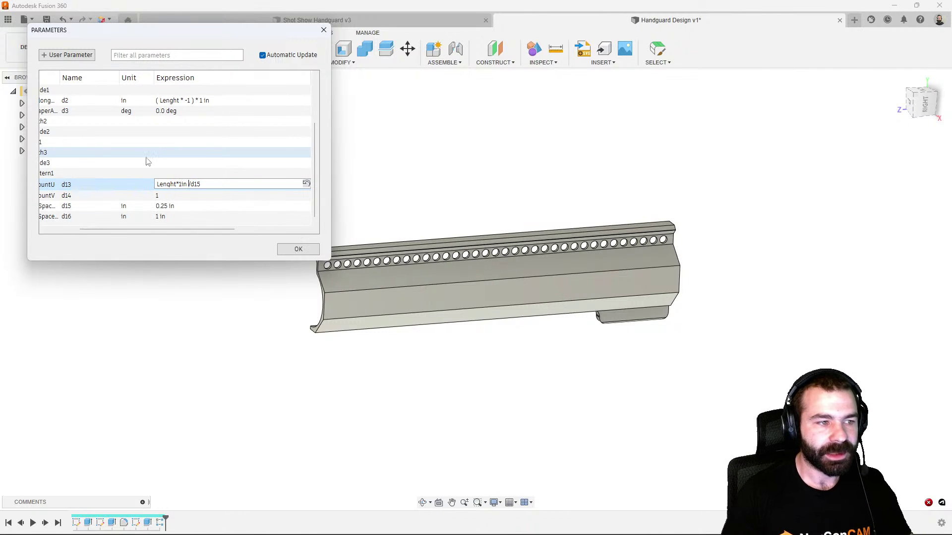
left_click(205, 154)
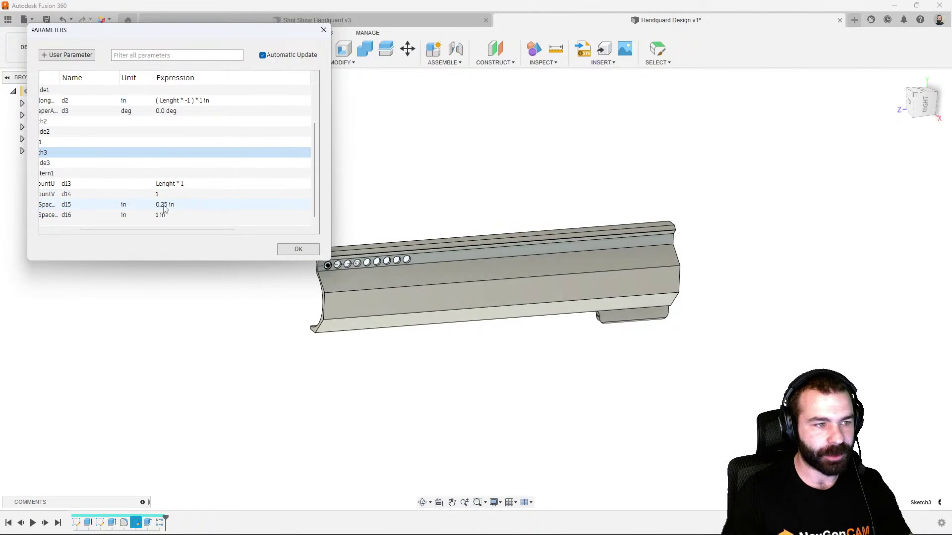
Try extending R-Pattern1's countU expression with a division and then an inch unit, and remove both additions again
left_click(193, 184)
left_click(195, 183)
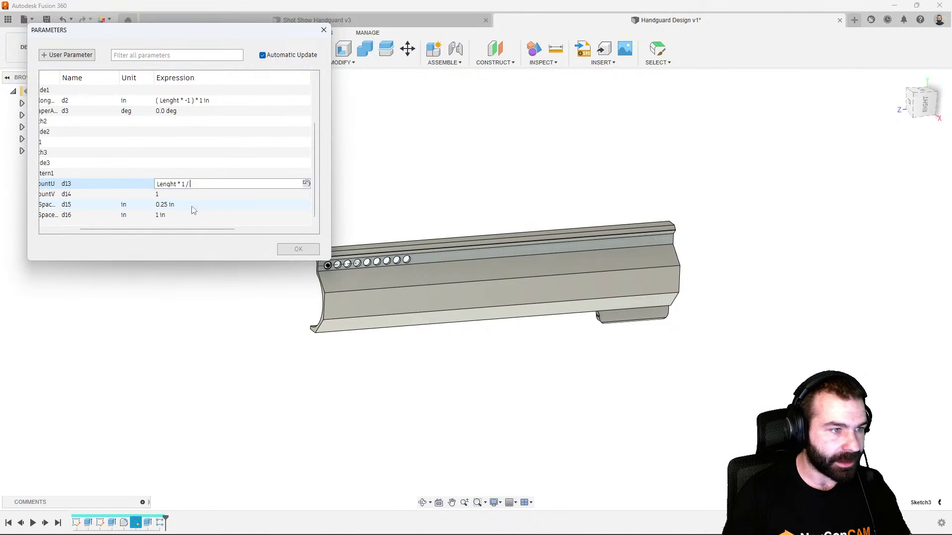
type("/")
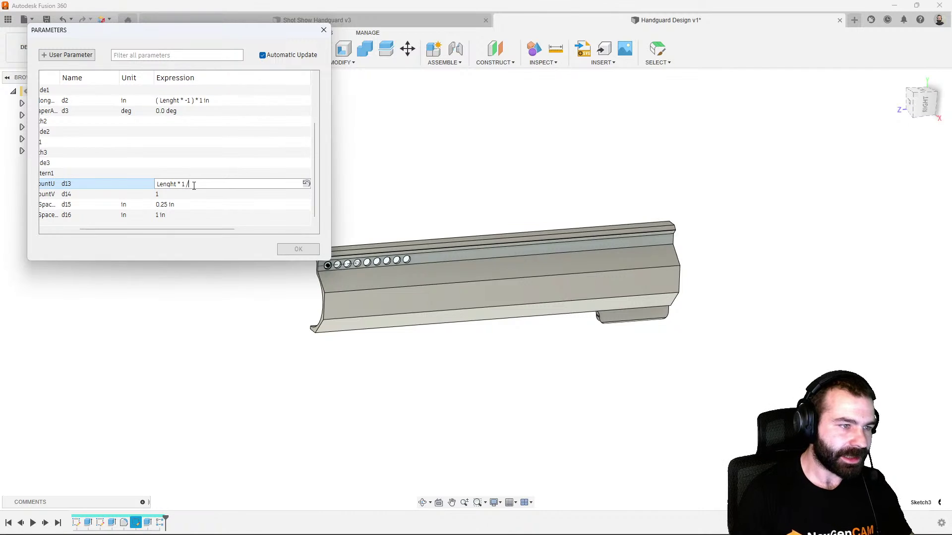
key("BackSpace")
key("BackSpace")
type("in")
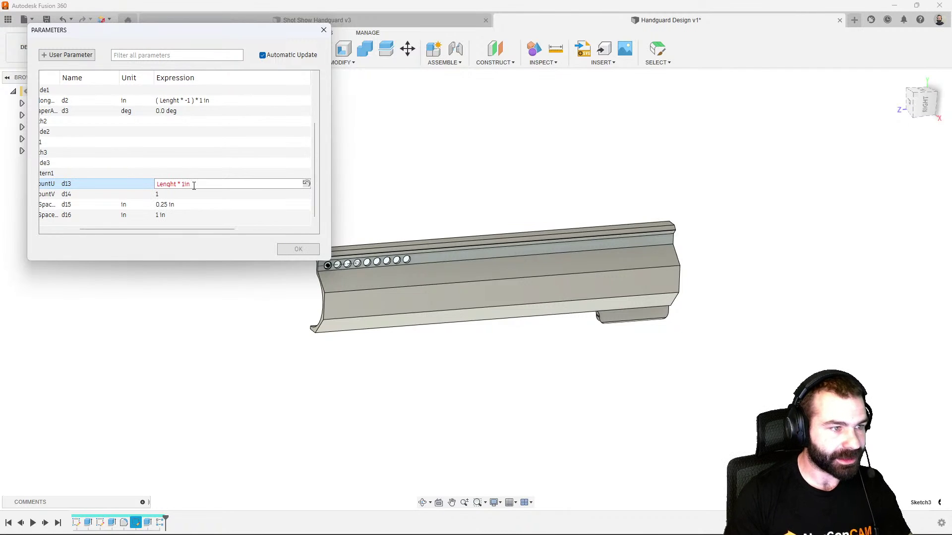
key("BackSpace")
key("BackSpace")
key("BackSpace")
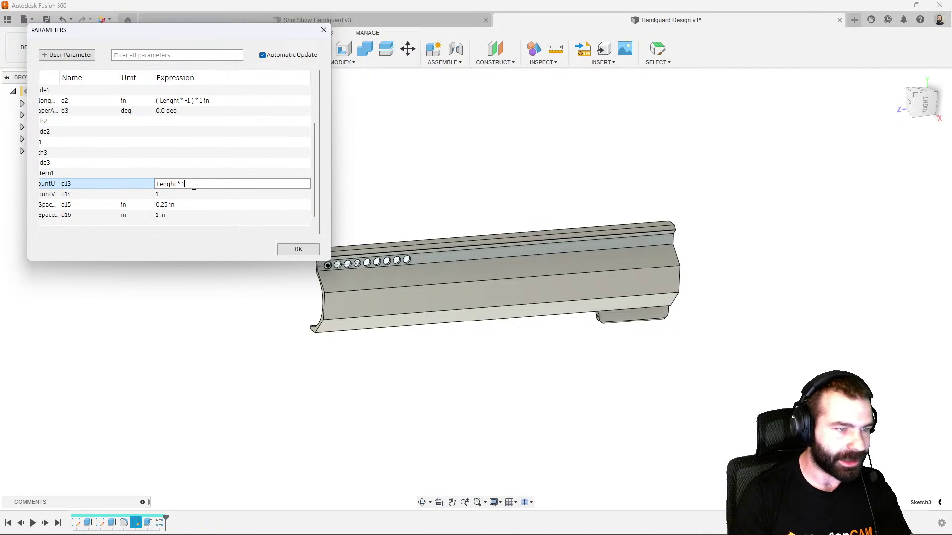
Remove the multiplication by 1 from R-Pattern1's countU and try the expression Lenght /d15 again
key("BackSpace")
key("BackSpace")
key("BackSpace")
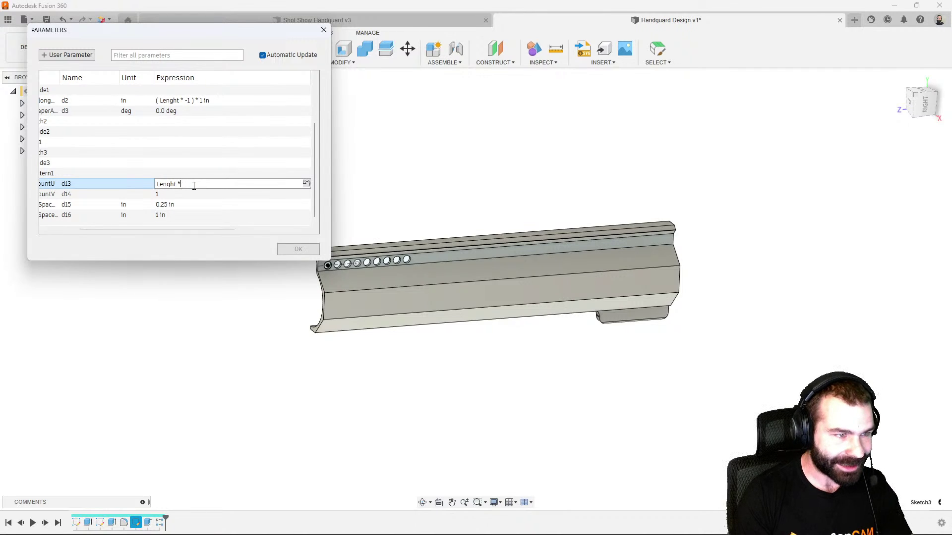
type("/d15")
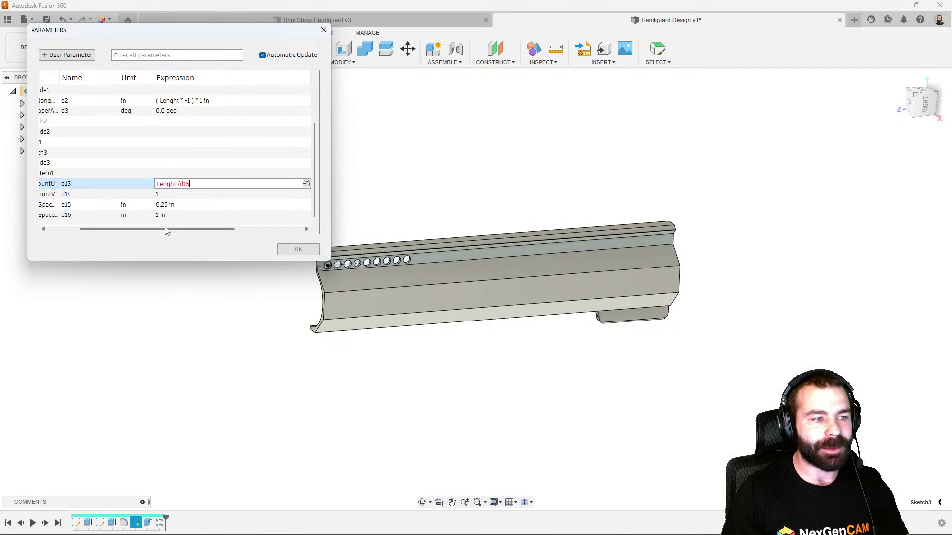
key("Return")
left_click(579, 290)
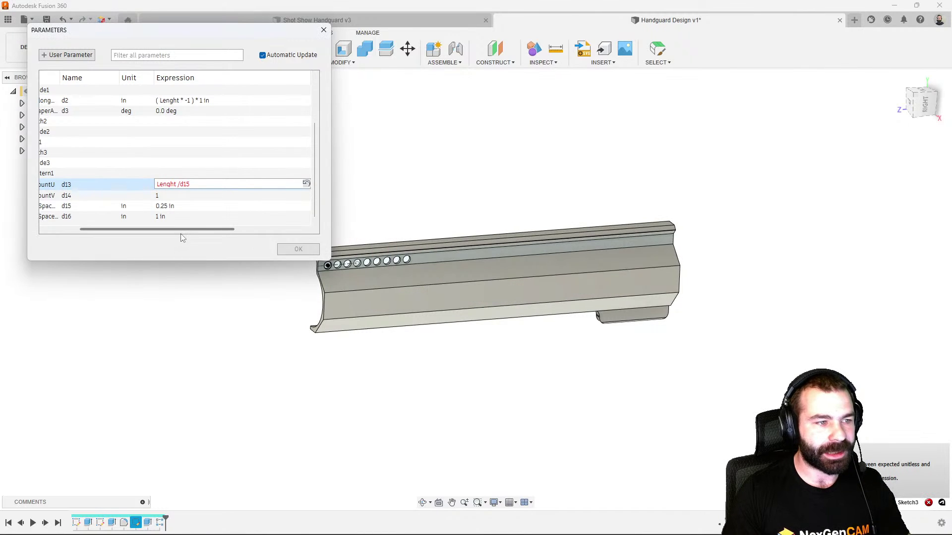
Clear the failing countU expression of R-Pattern1 and set the count to 10
left_click_drag(181, 230, 148, 230)
scroll(159, 174, "up", 3)
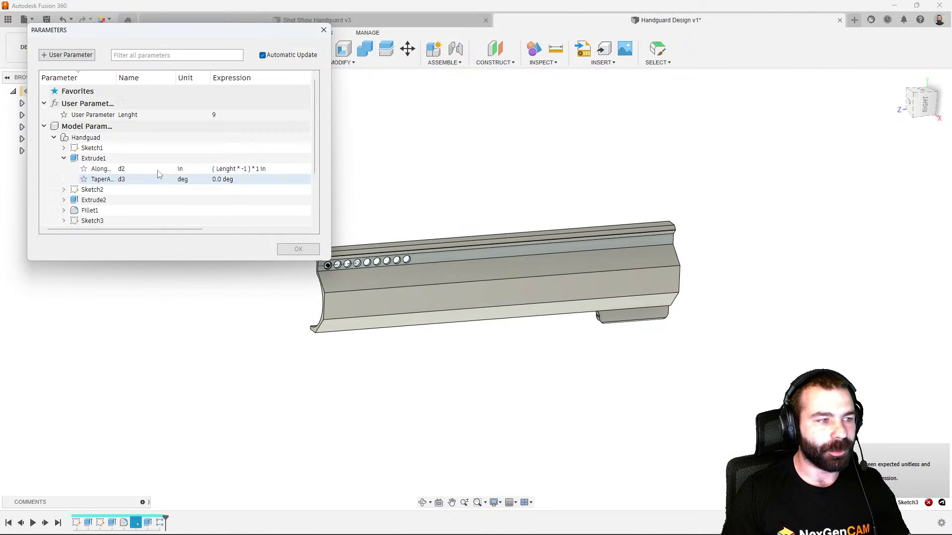
left_click(71, 57)
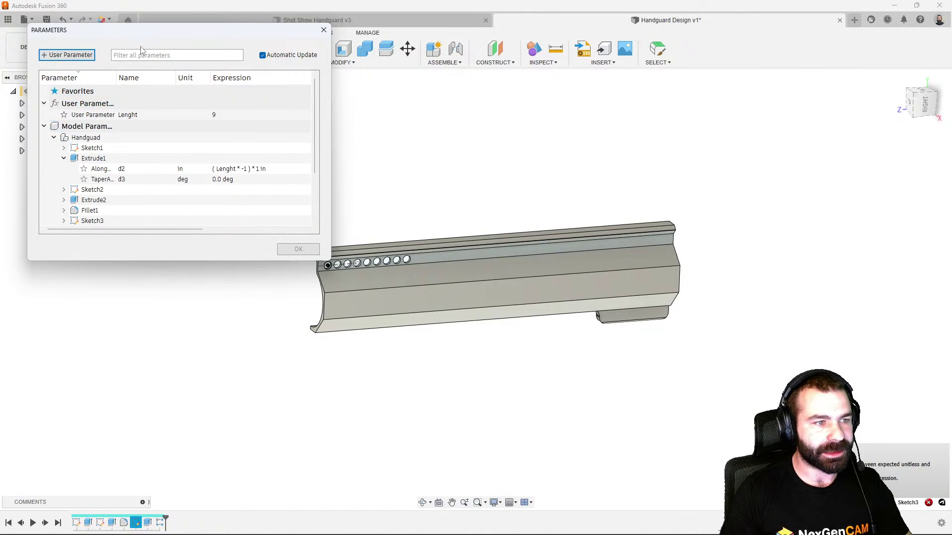
left_click_drag(188, 36, 197, 49)
scroll(226, 199, "down", 3)
left_click(226, 197)
key("ctrl+a")
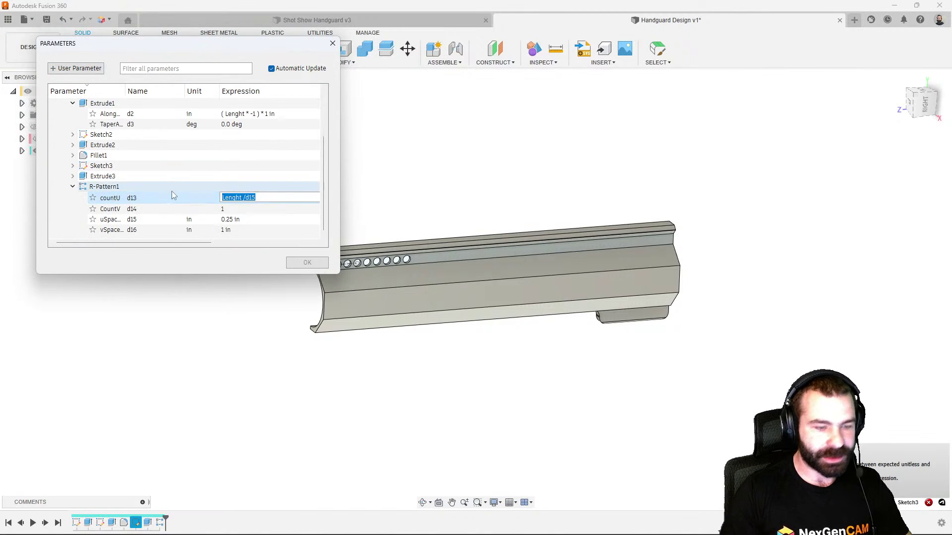
key("BackSpace")
left_click(203, 209)
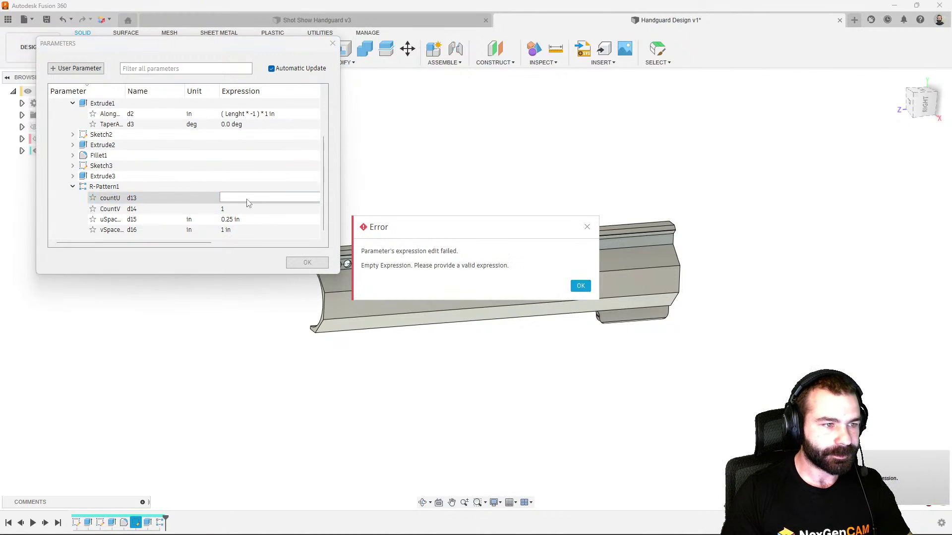
left_click(579, 285)
left_click(268, 199)
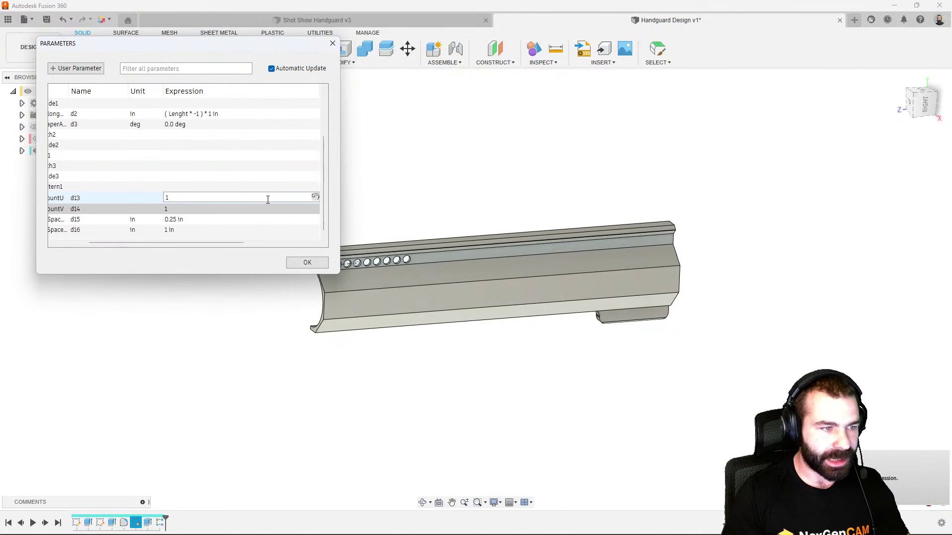
key("Return")
scroll(183, 202, "up", 3)
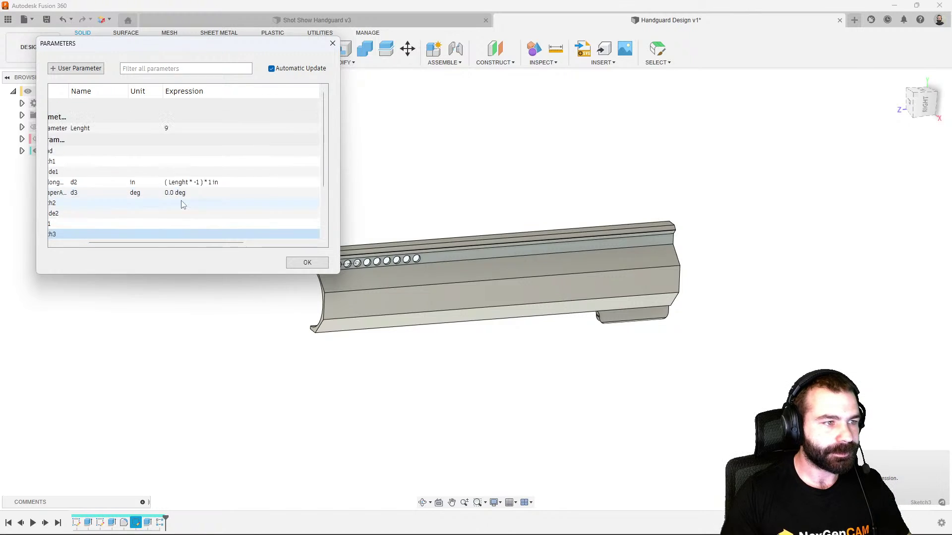
Add a user parameter named holeSpace with unit in and expression 0.25
left_click(76, 68)
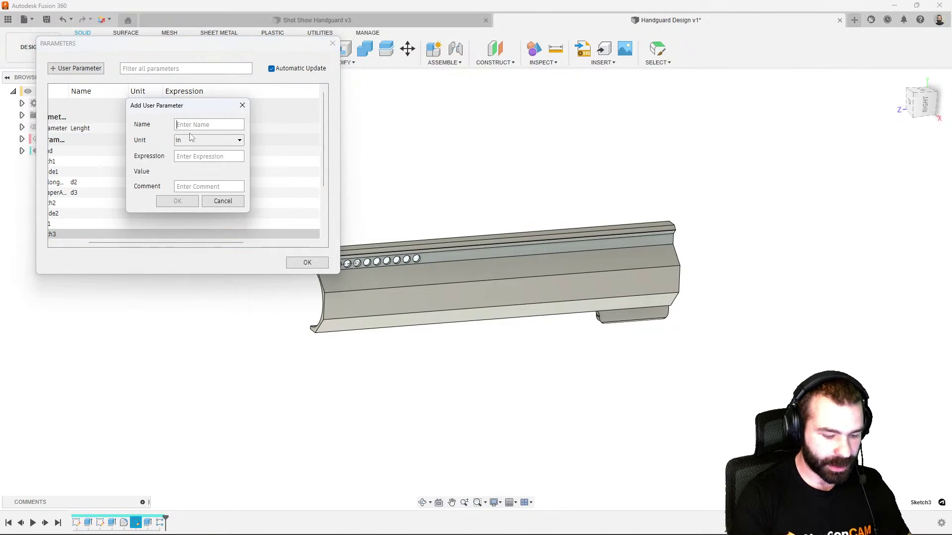
type("hole")
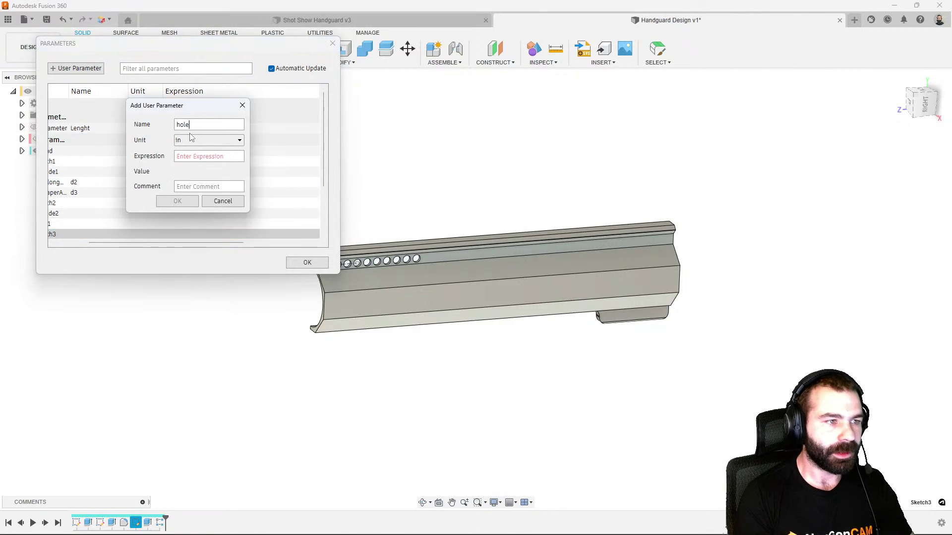
type("s")
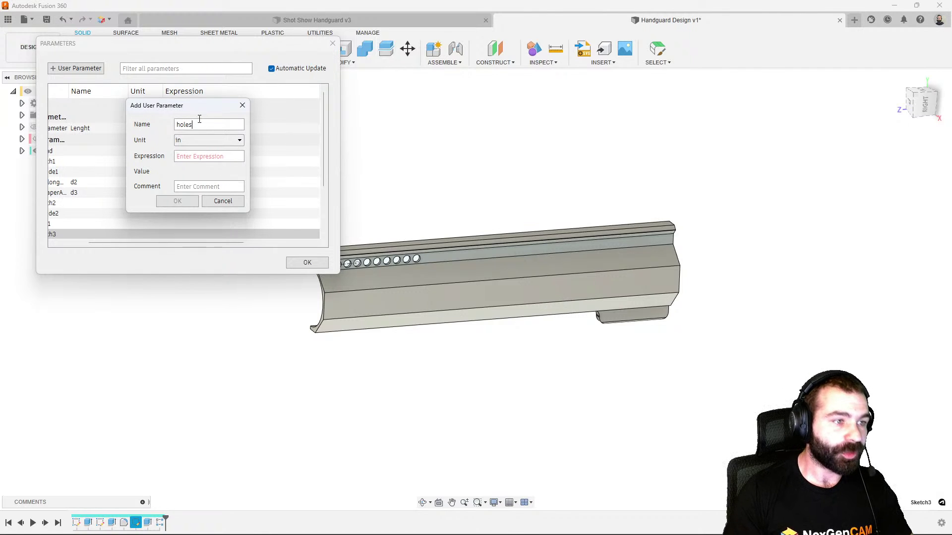
type("Spa")
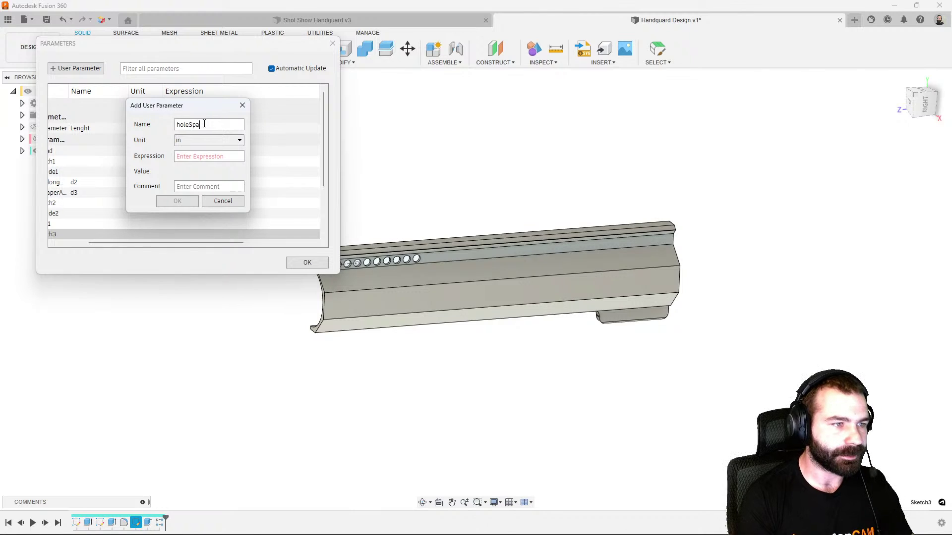
type("ce0.25")
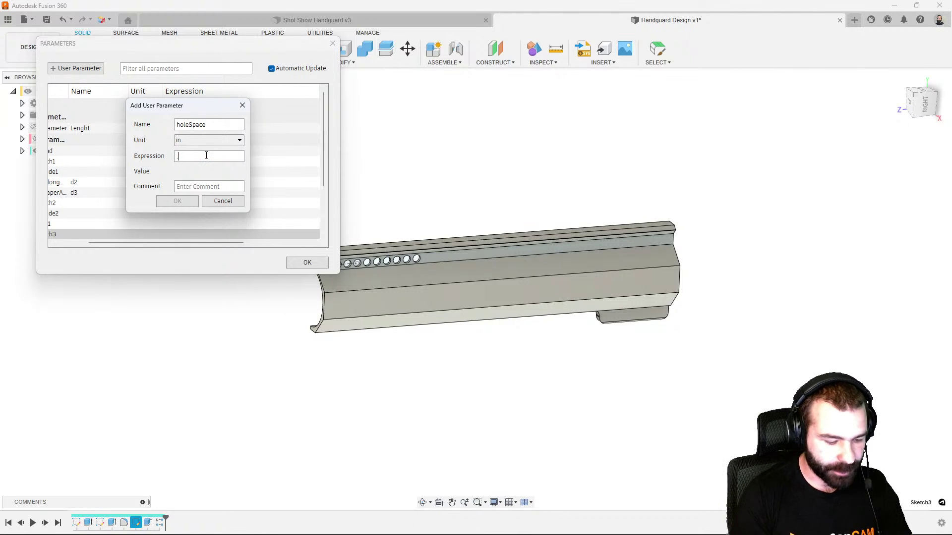
key("Return")
Link R-Pattern1's U spacing (d15) to the holeSpace user parameter
scroll(216, 214, "down", 3)
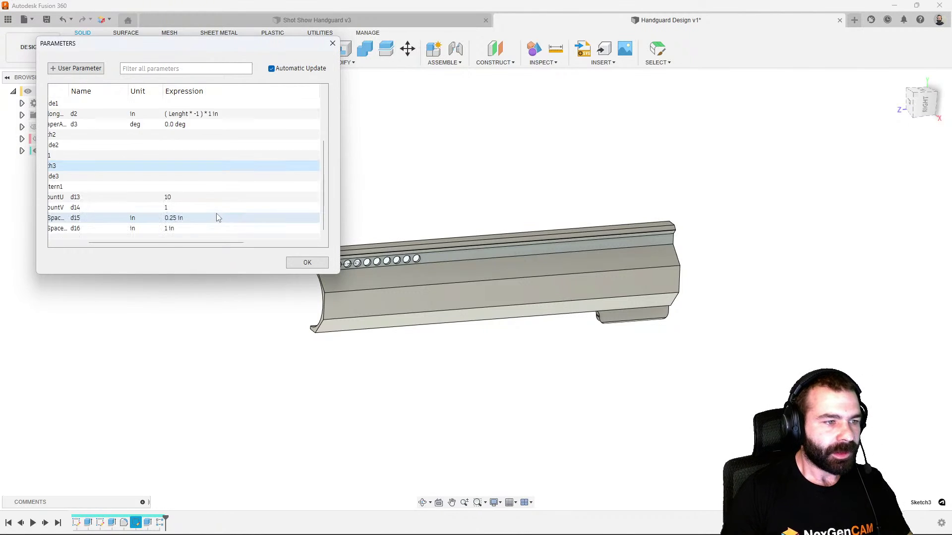
left_click(177, 219)
type("hoel")
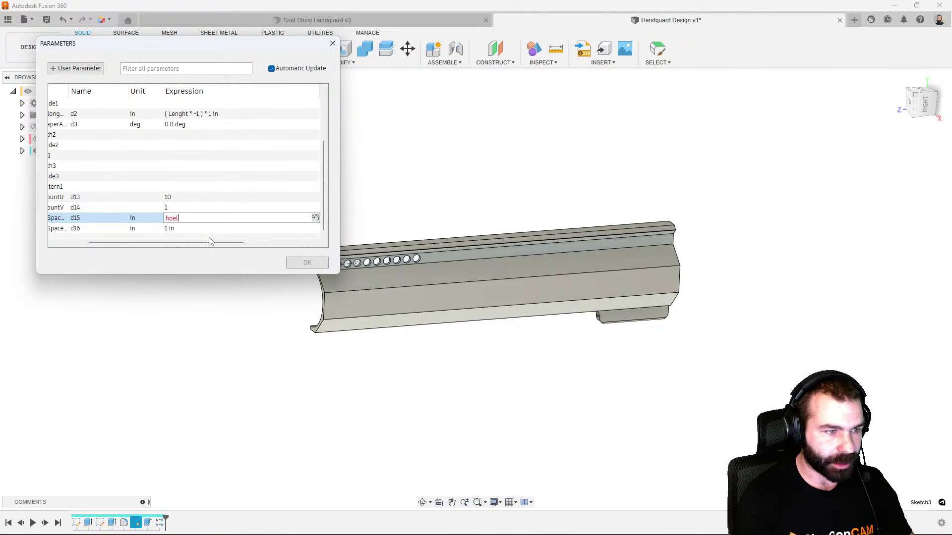
key("BackSpace")
type("e")
key("BackSpace")
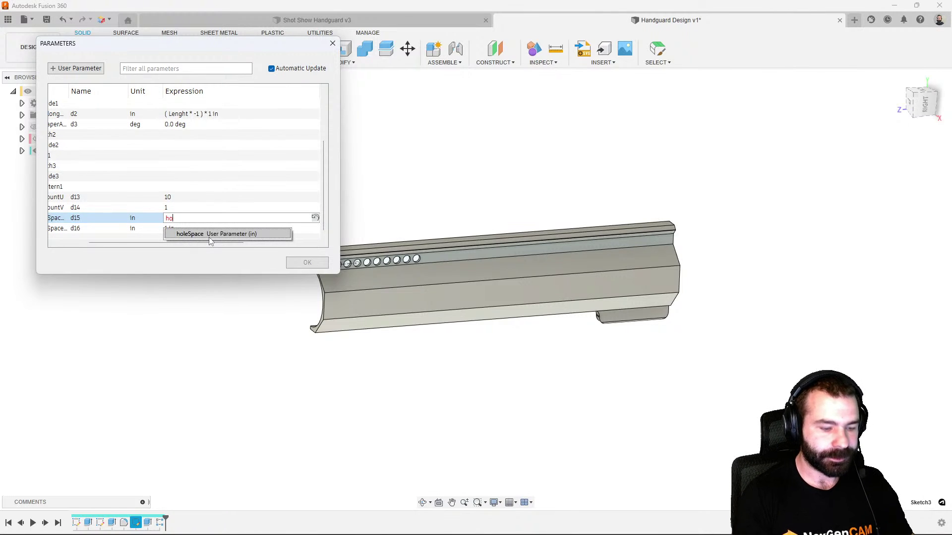
left_click(210, 235)
Try to set R-Pattern1's countU expression to Lenght/holeSpace
left_click(223, 198)
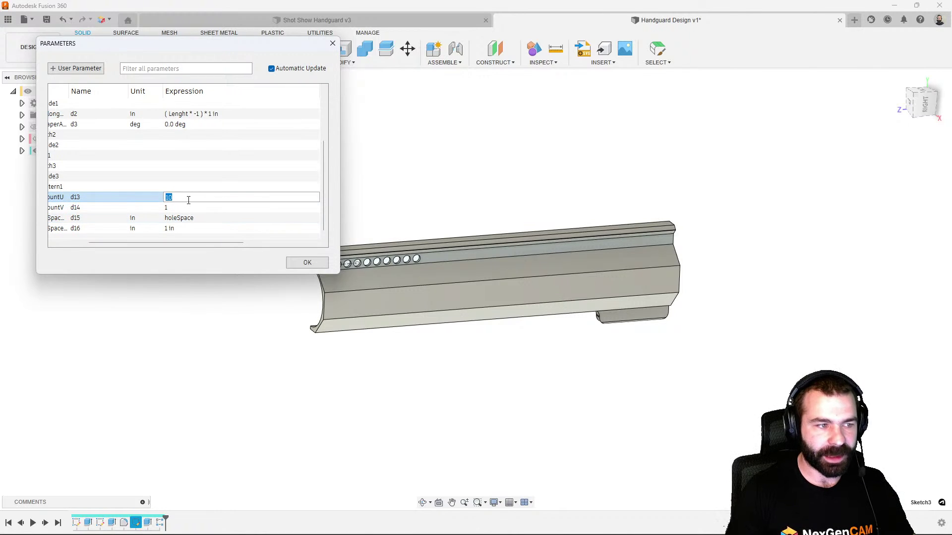
left_click(189, 197)
double_click(189, 197)
type("Lenght/h")
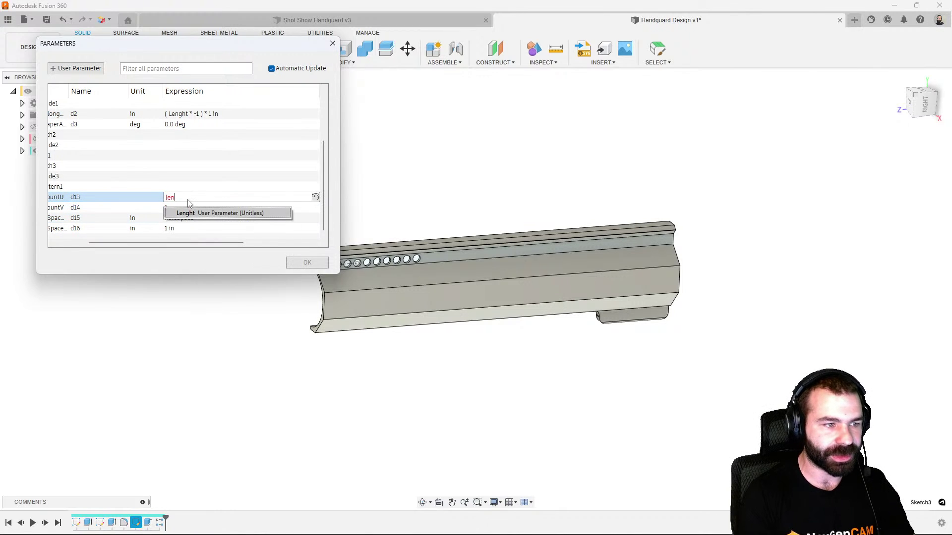
type("ole")
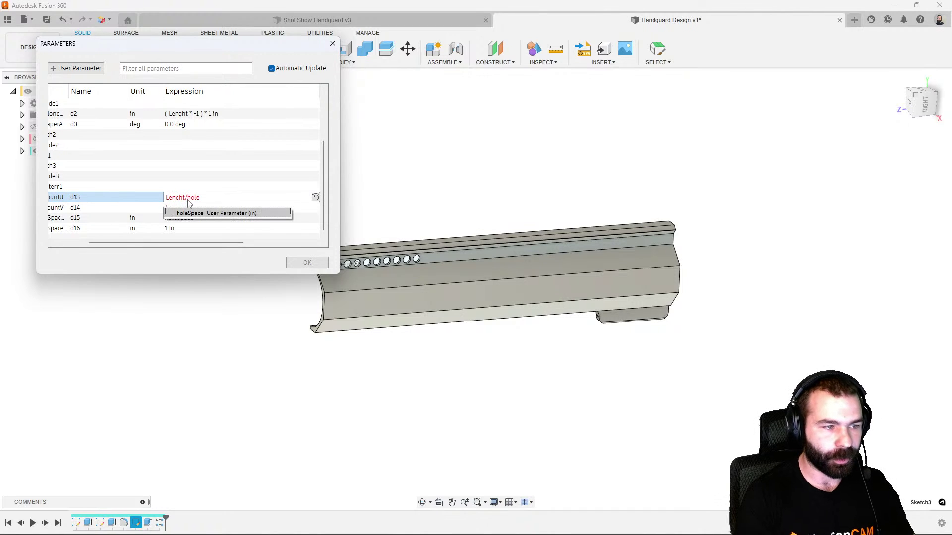
key("Return")
key("Return")
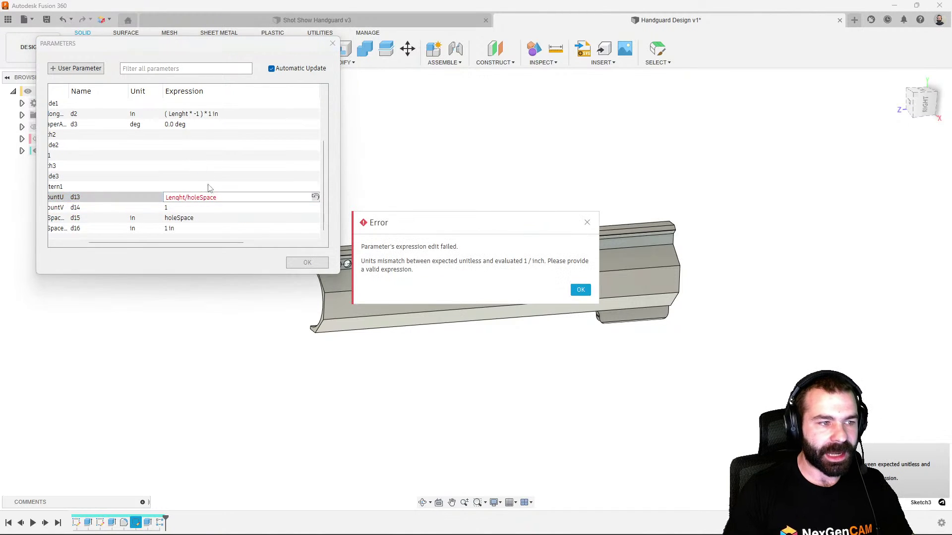
left_click(580, 291)
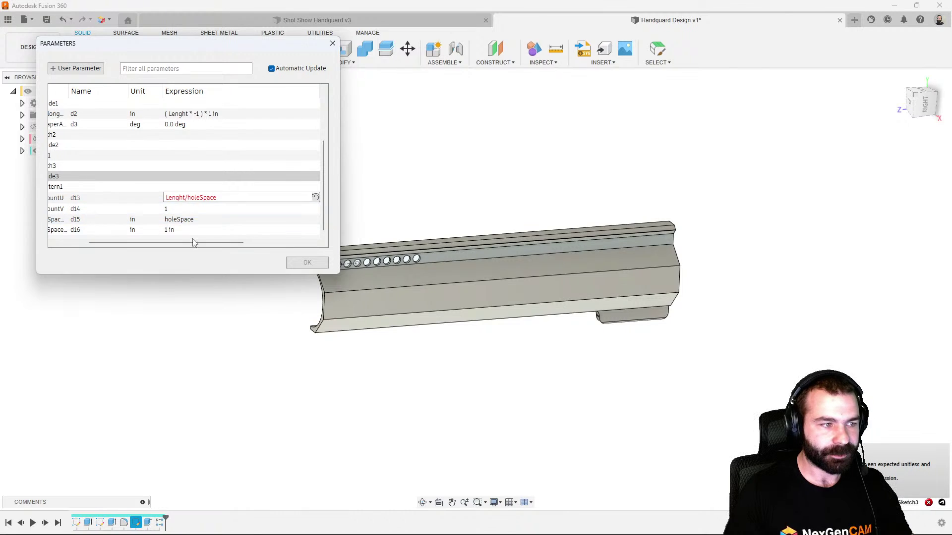
Try appending -2 to R-Pattern1's countU expression, and cut the expression back to Lenght
left_click(258, 196)
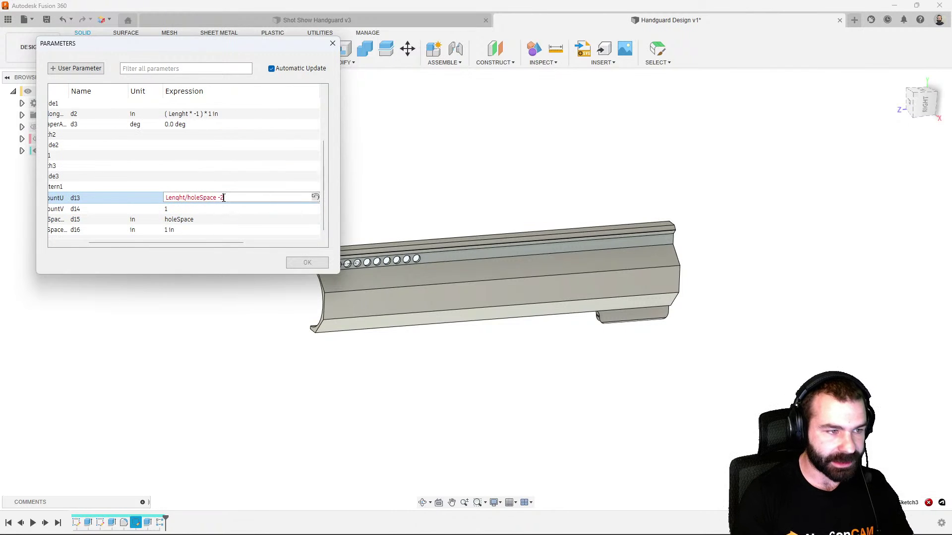
type("-2")
key("BackSpace")
type("2")
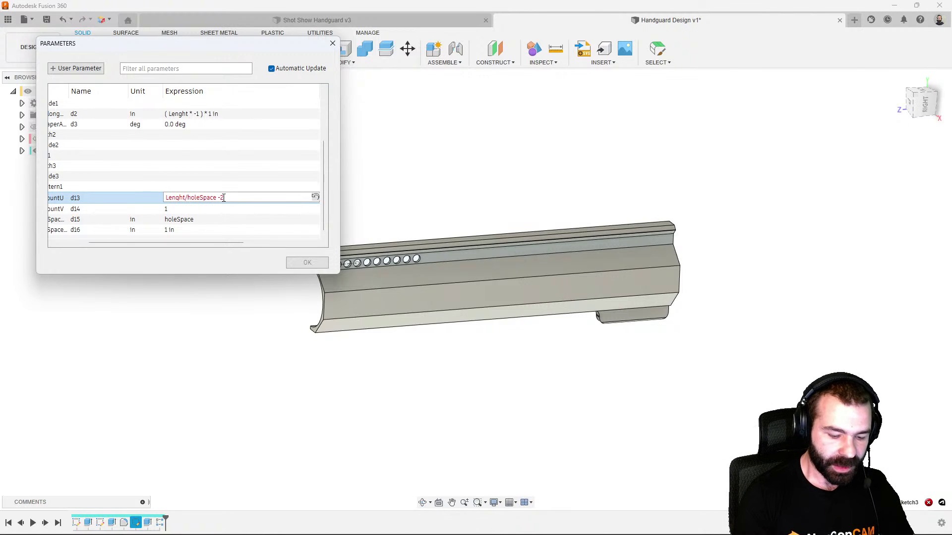
key("BackSpace")
key("BackSpace")
key("BackSpace")
key("BackSpace")
key("BackSpace")
key("BackSpace")
key("BackSpace")
key("BackSpace")
key("BackSpace")
key("BackSpace")
key("BackSpace")
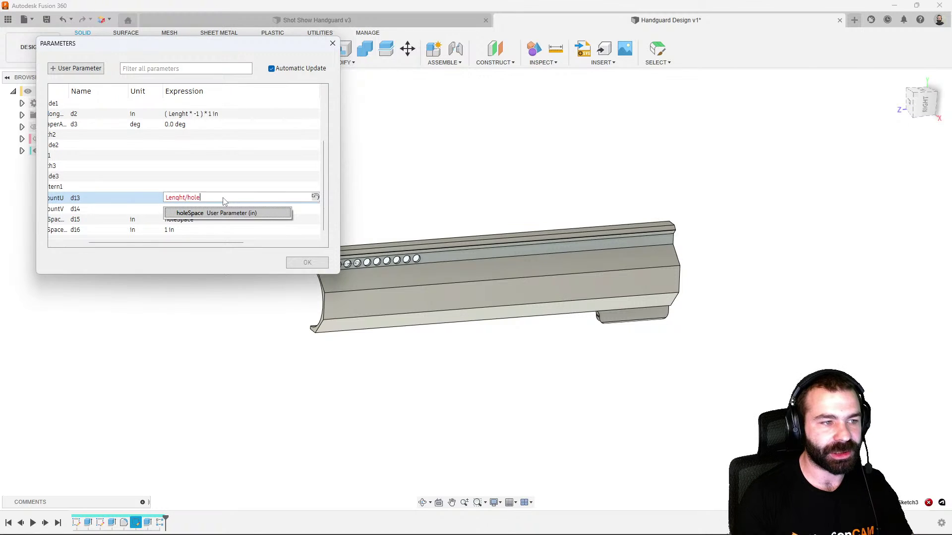
left_click(199, 213)
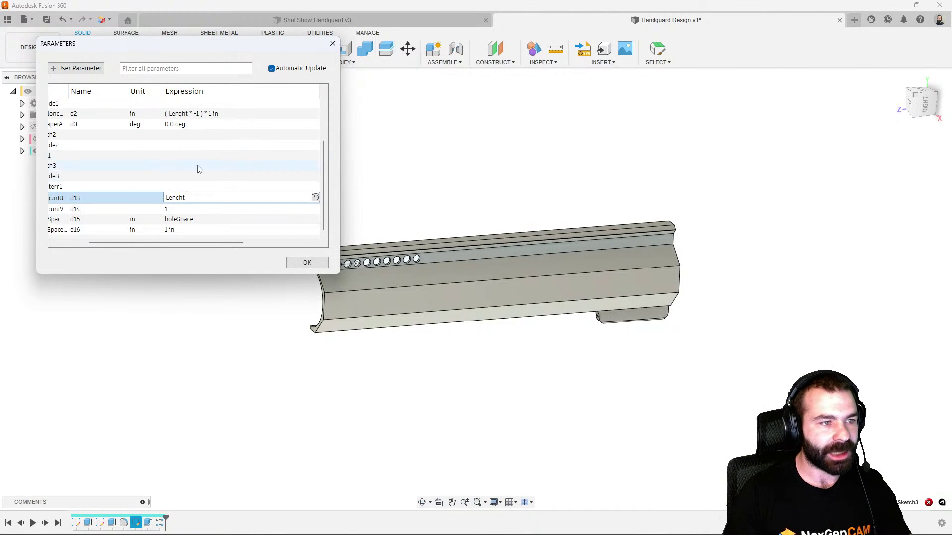
scroll(207, 217, "up", 2)
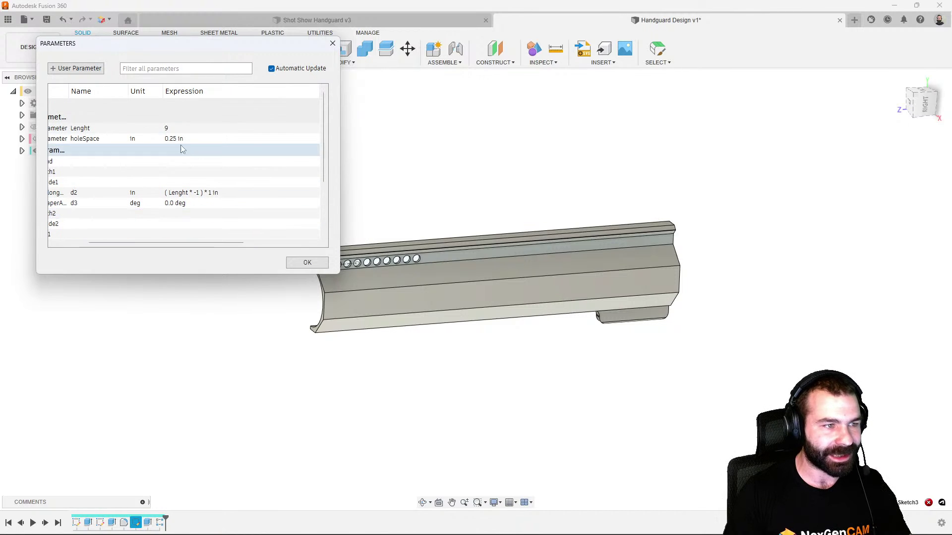
scroll(181, 134, "down", 2)
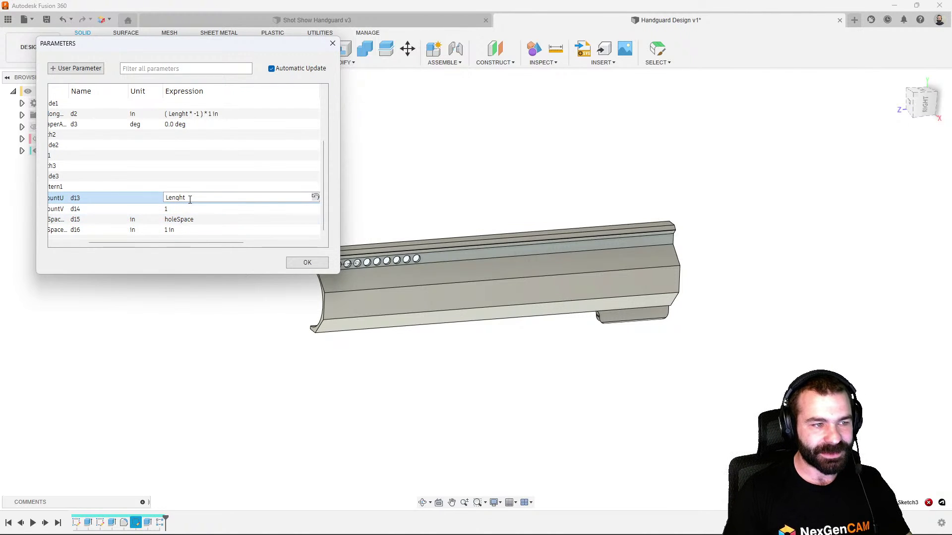
Set R-Pattern1's countU expression to ( Lenght / holeSpace ) * 1 in
left_click(225, 196)
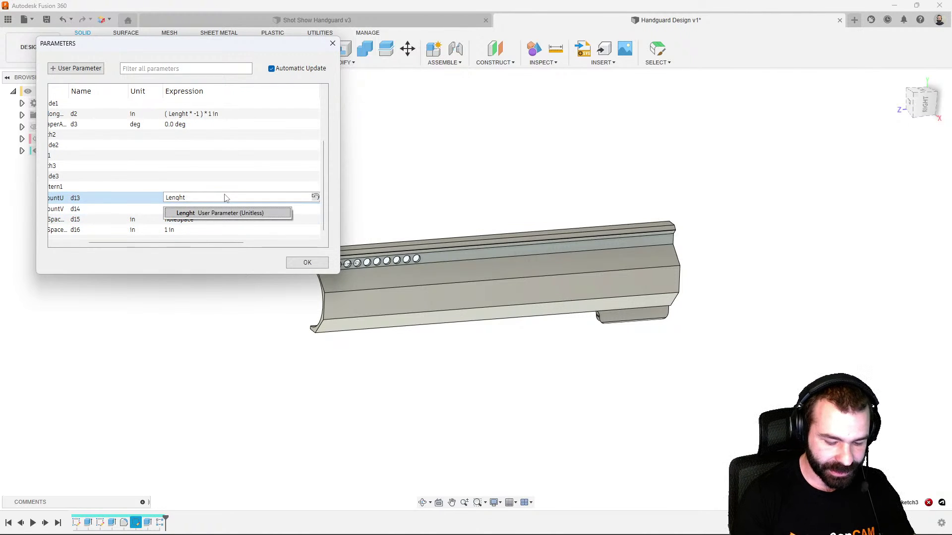
type("/ ho")
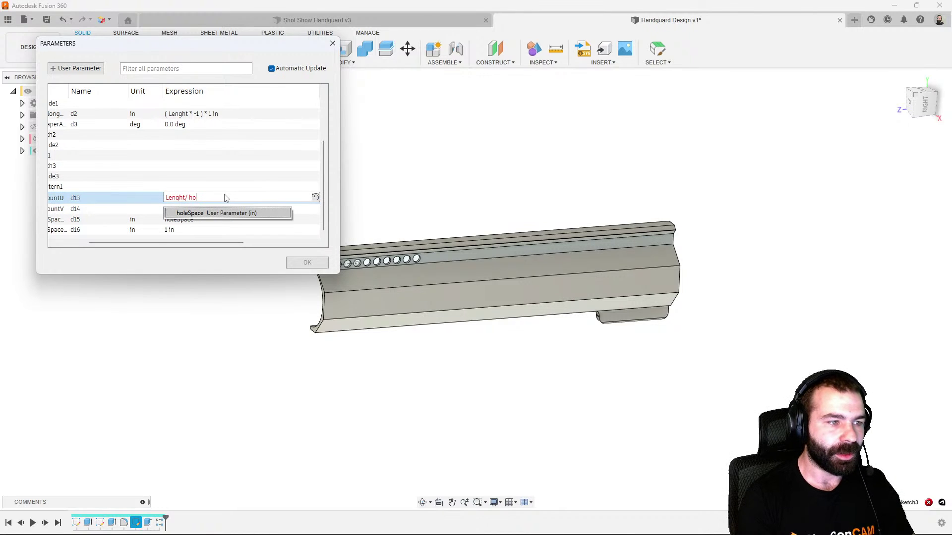
type("leSpace")
key("Return")
key("Left")
key("Left")
key("Left")
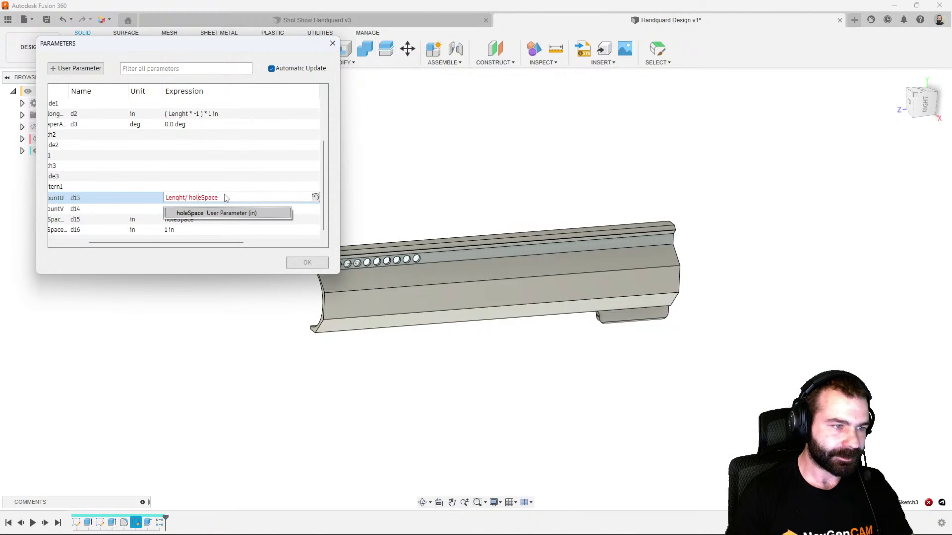
key("Left")
key("Left")
key("Left")
key("BackSpace")
key("Right")
key("Right")
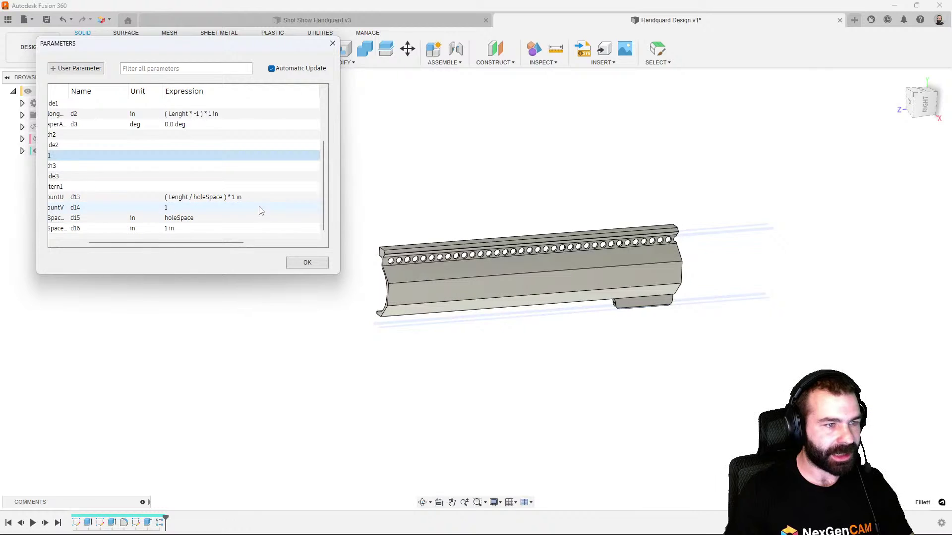
Try to rewrite R-Pattern1's countU expression as (( Lenght / holeSpace )-2) * 1 in
left_click(257, 199)
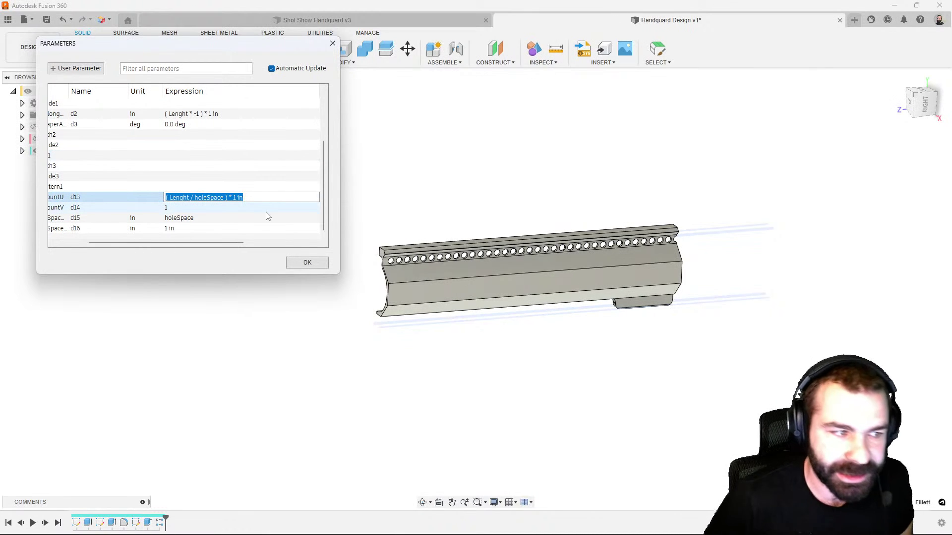
key("Left")
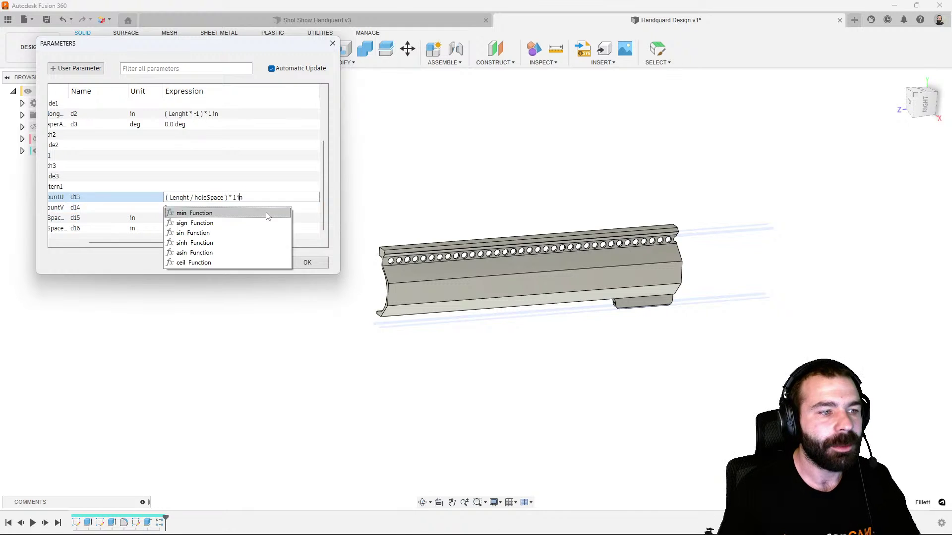
key("Left")
key("Left")
key("Left")
key("Left")
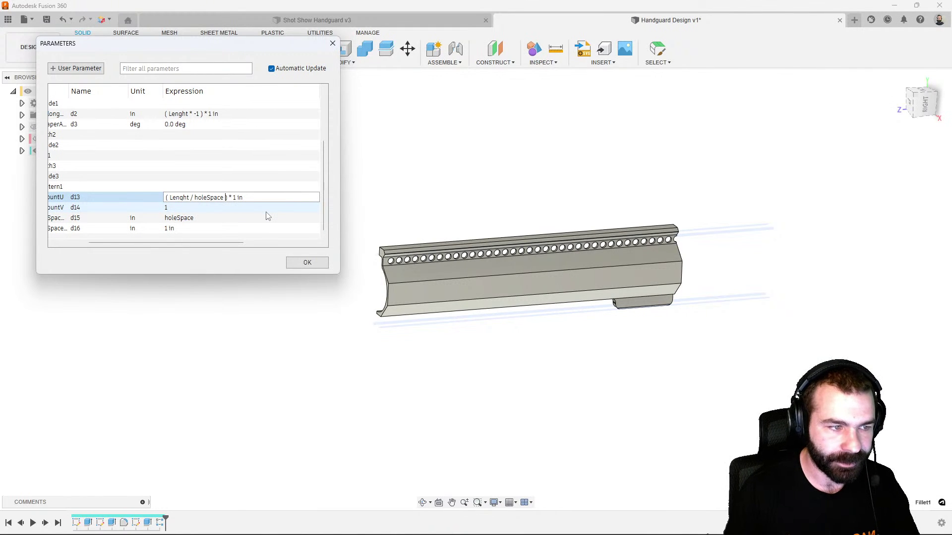
key("Left")
key("Left")
key("Left")
key("Left")
key("Left")
key("Left")
key("Left")
key("Left")
key("Left")
key("Left")
key("Left")
key("Left")
key("Left")
key("Left")
key("Left")
key("Left")
key("Left")
key("Left")
key("Left")
key("Left")
type("(")
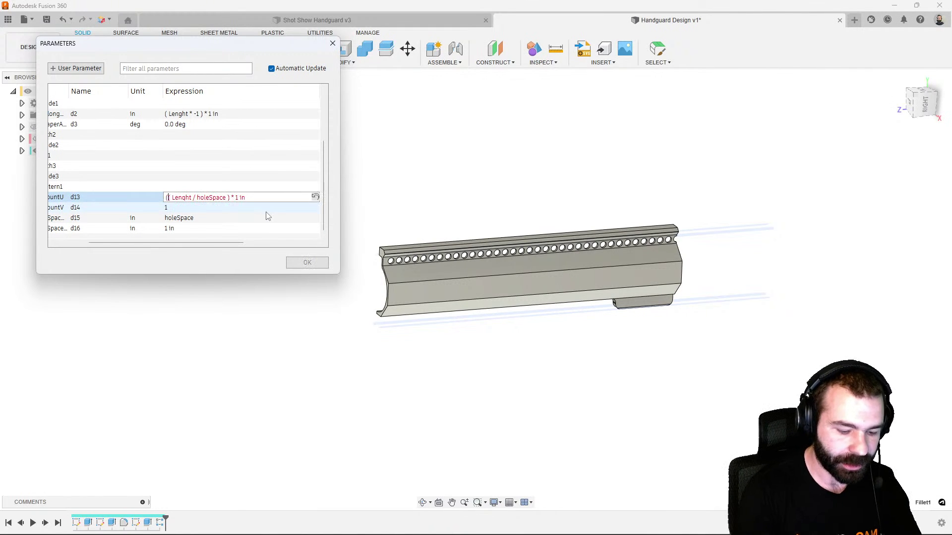
key("Right")
key("Right")
key("Right")
key("Right")
key("Right")
key("Right")
key("Right")
key("Right")
key("Right")
key("Right")
key("Right")
key("Right")
key("Right")
key("Right")
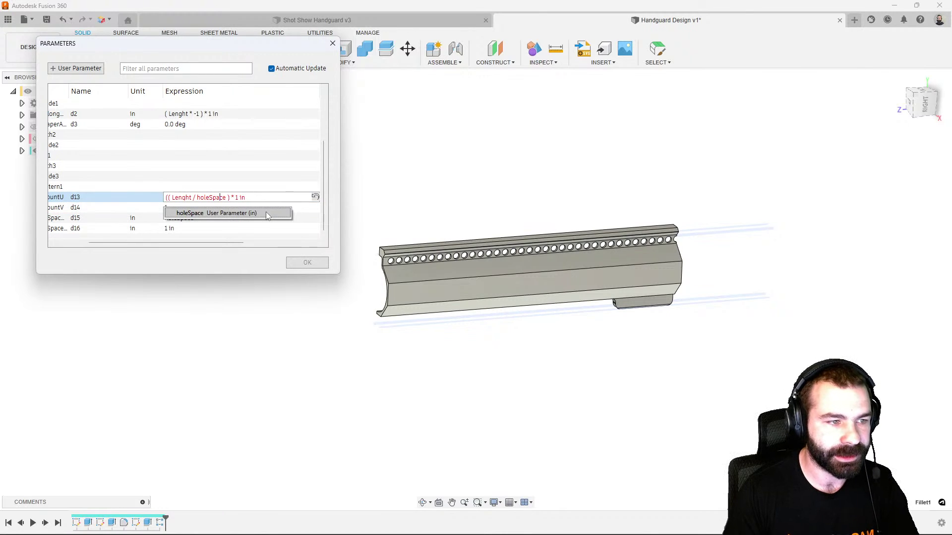
key("Right")
key("Right")
key("Right")
type(")")
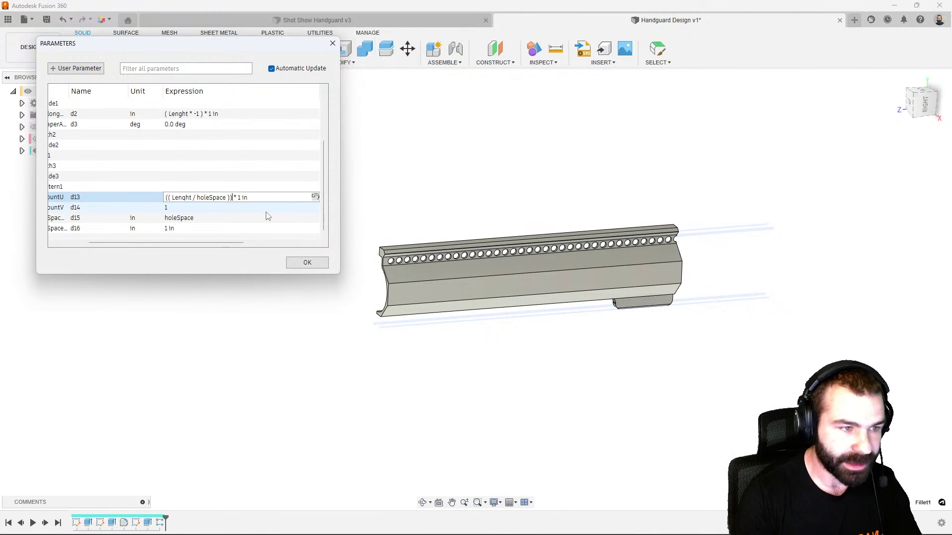
type("-")
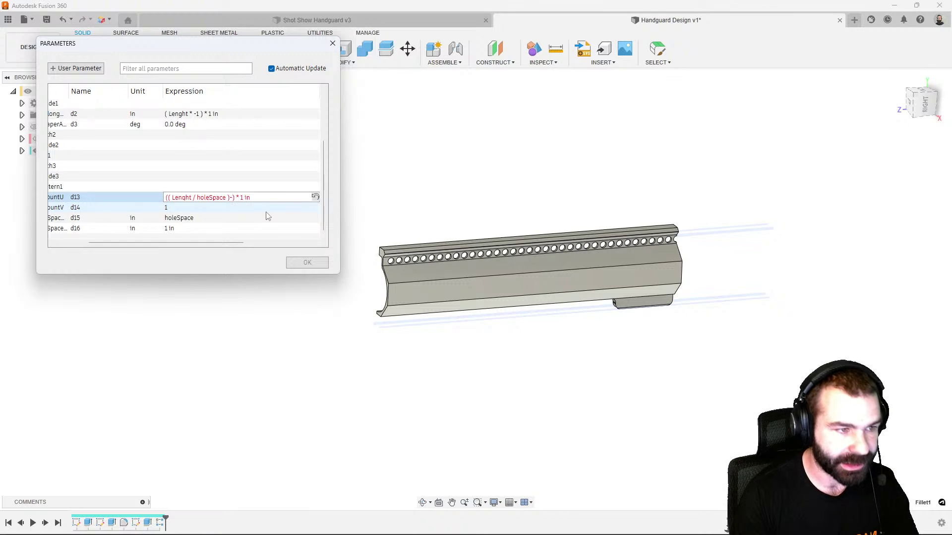
type("2")
Remove the added -2 and the extra parentheses, restoring the countU expression to ( Lenght / holeSpace ) * 1 in
left_click(259, 197)
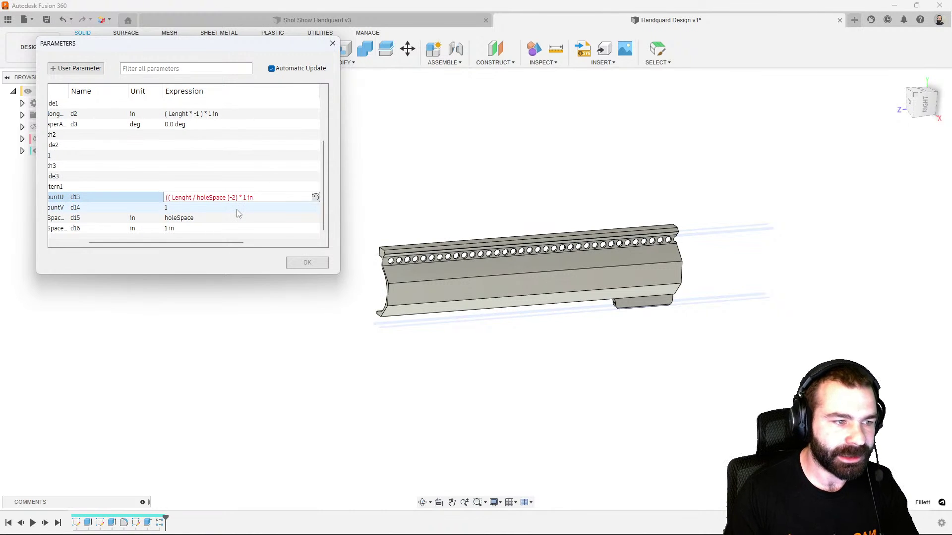
key("BackSpace")
key("BackSpace")
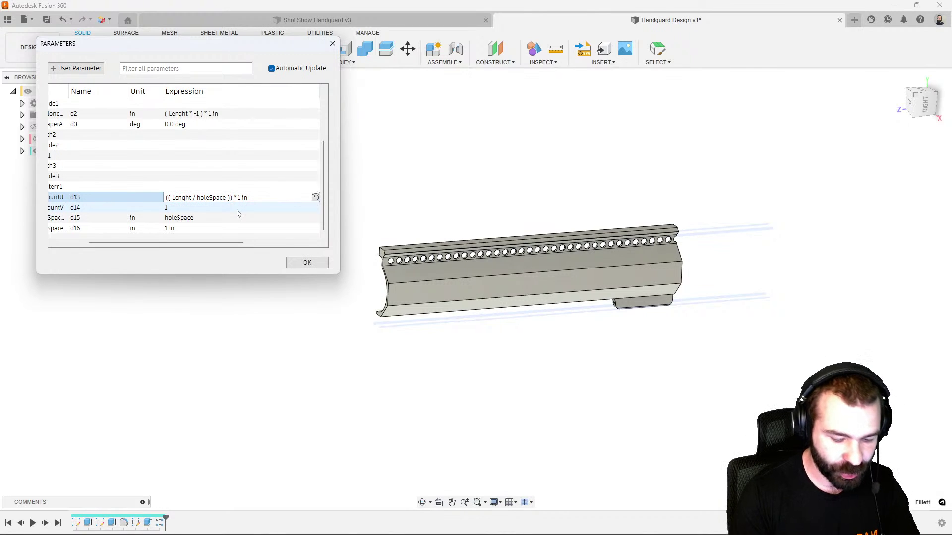
key("BackSpace")
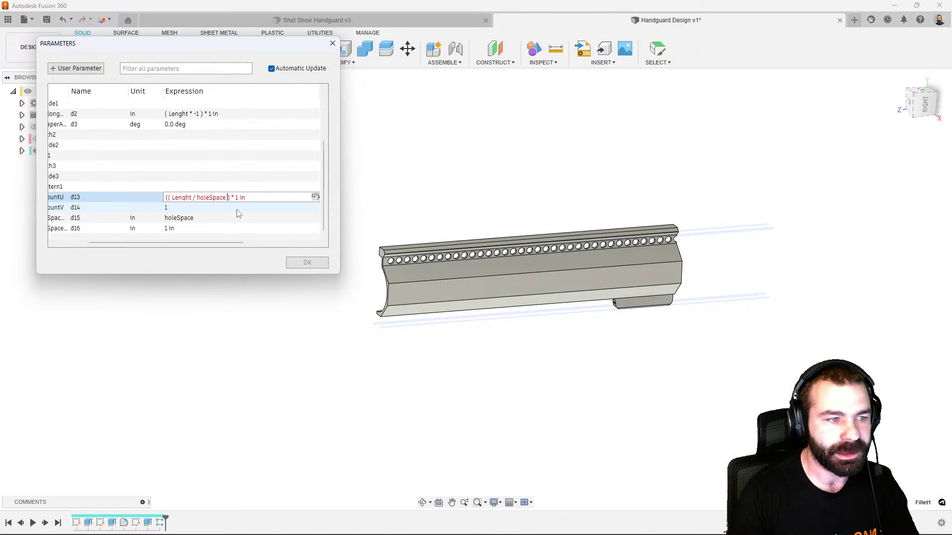
key("Left")
key("Left")
key("Left")
key("Left")
key("Left")
key("Left")
key("Left")
key("Left")
key("Left")
key("Left")
key("Left")
key("Left")
key("Left")
key("Left")
key("Left")
key("Left")
key("Left")
key("Left")
key("Left")
key("Left")
key("BackSpace")
key("BackSpace")
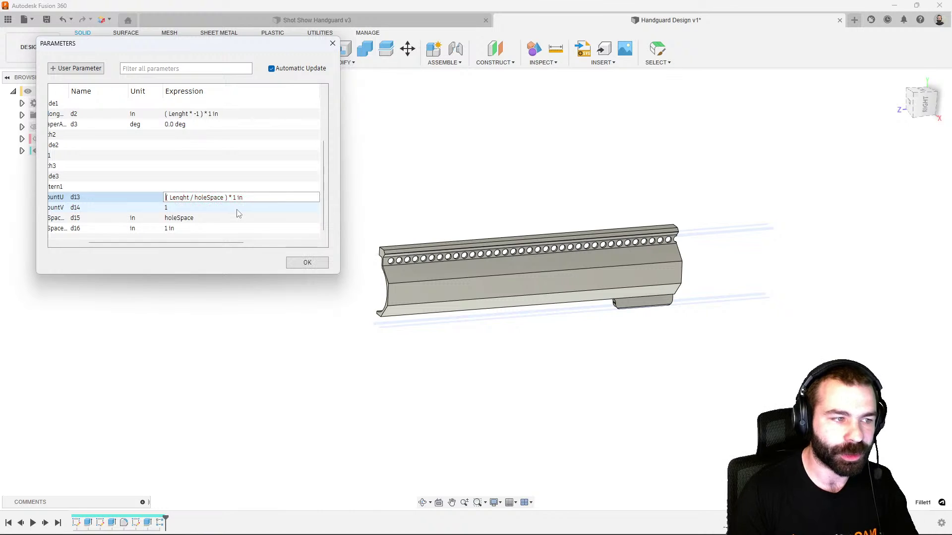
Set R-Pattern1's countU expression to ( ( Lenght / holeSpace ) * 1 in ) - 2
key("Right")
key("Right")
key("Right")
key("Right")
key("Right")
key("Right")
key("Right")
key("Right")
key("Right")
key("Right")
key("Right")
key("Right")
key("Right")
key("Right")
key("Right")
key("Right")
key("Right")
key("Right")
key("Right")
key("Right")
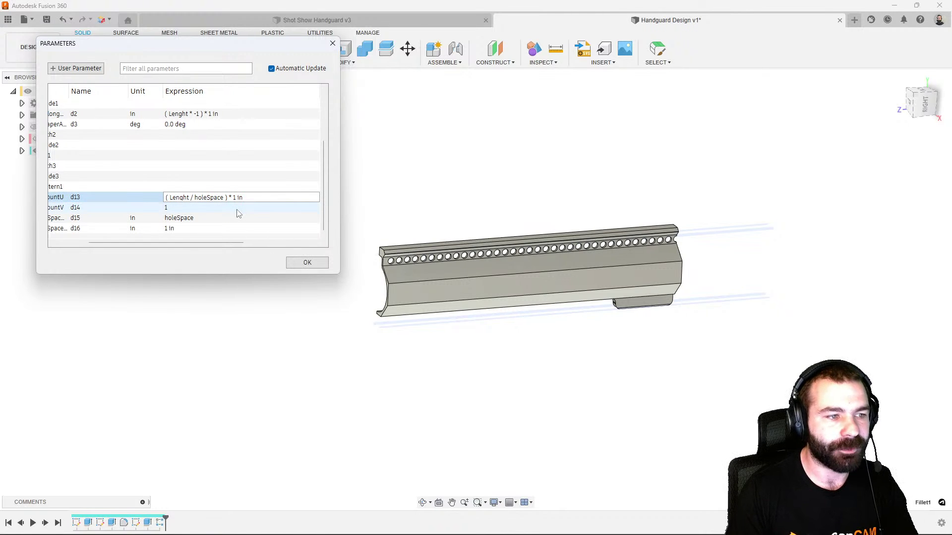
key("Right")
key("Right")
type(")")
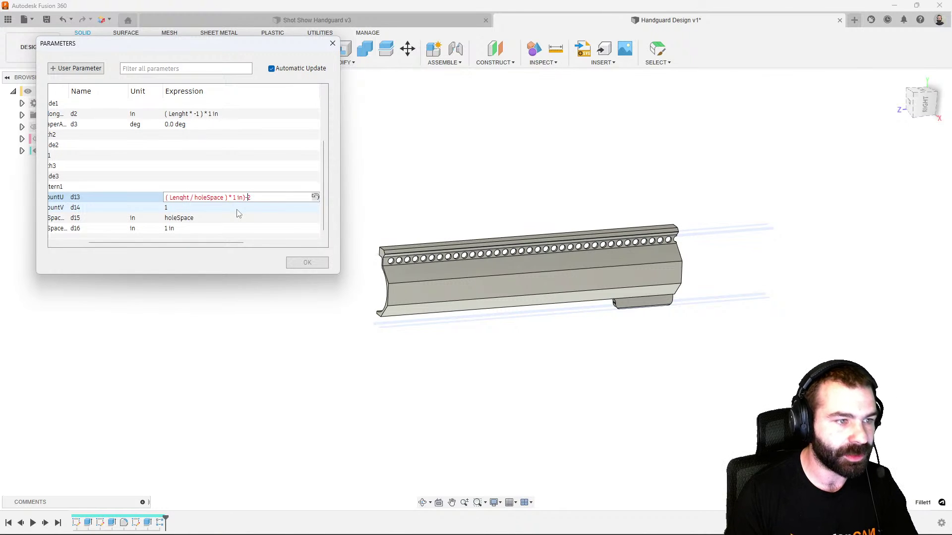
key("Left")
key("Left")
key("Left")
key("Left")
key("Left")
key("Left")
key("Left")
key("Left")
key("Left")
key("Left")
key("Left")
key("Left")
key("Left")
key("Left")
key("Left")
key("Left")
key("Left")
key("Left")
key("Left")
key("Left")
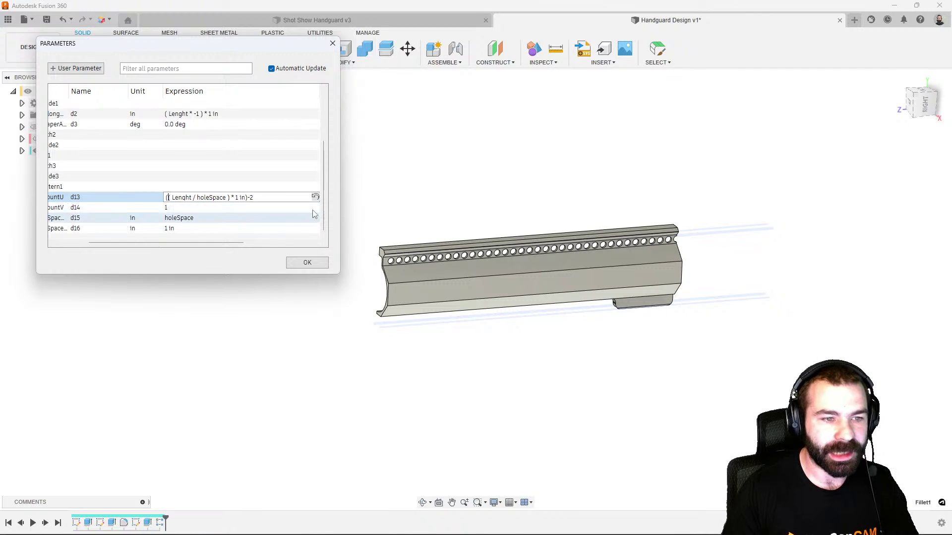
left_click(277, 179)
Change the subtracted number so the countU expression reads ( ( Lenght / holeSpace ) * 1 in ) - 1
left_click(272, 198)
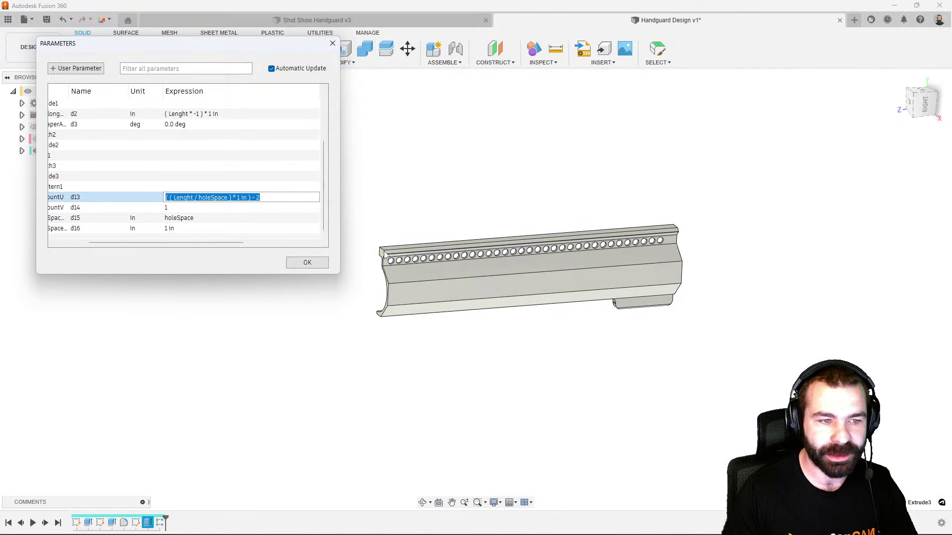
double_click(277, 197)
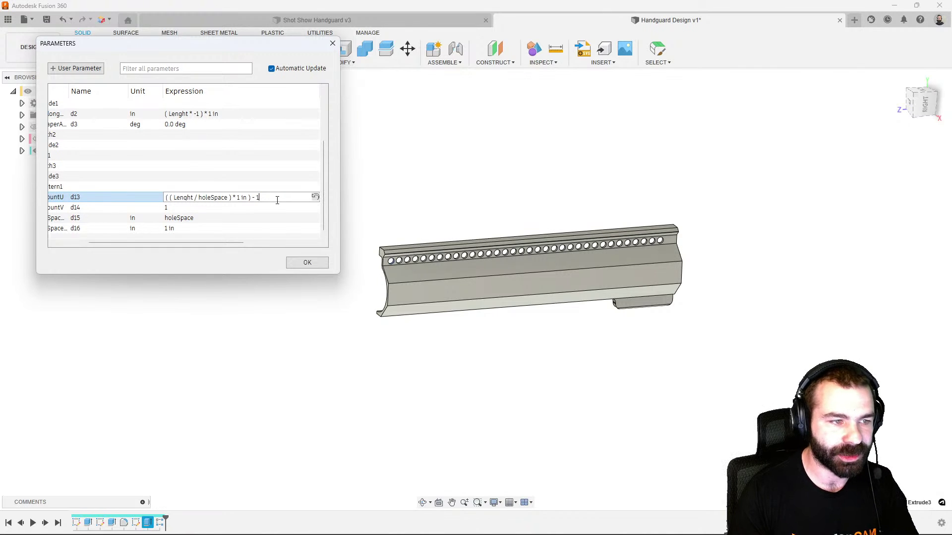
key("Return")
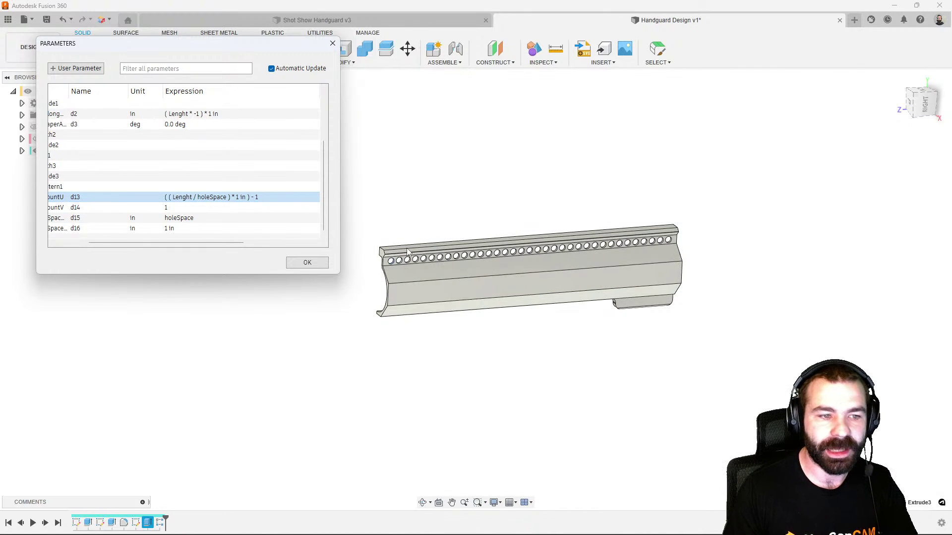
Set the Lenght user parameter to 10 to test the hole pattern
scroll(233, 221, "up", 3)
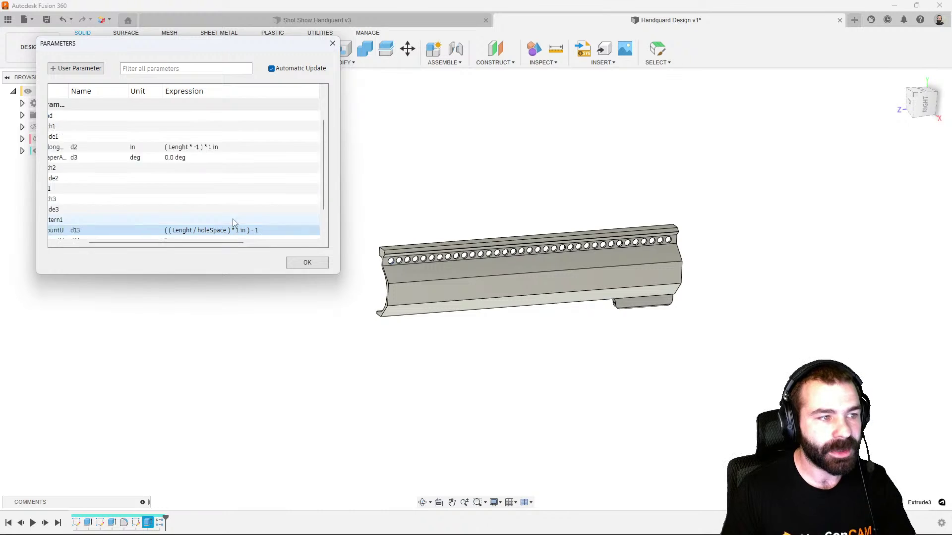
left_click(175, 129)
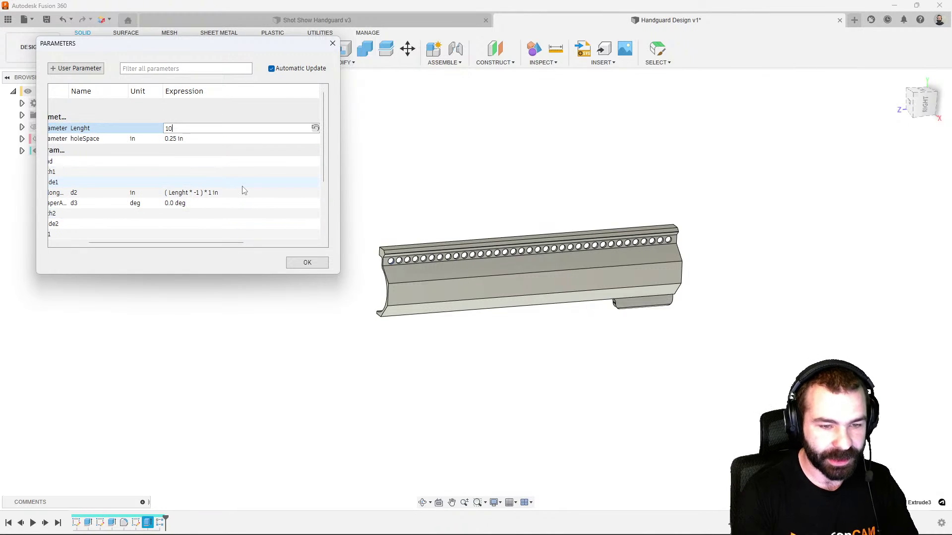
key("Return")
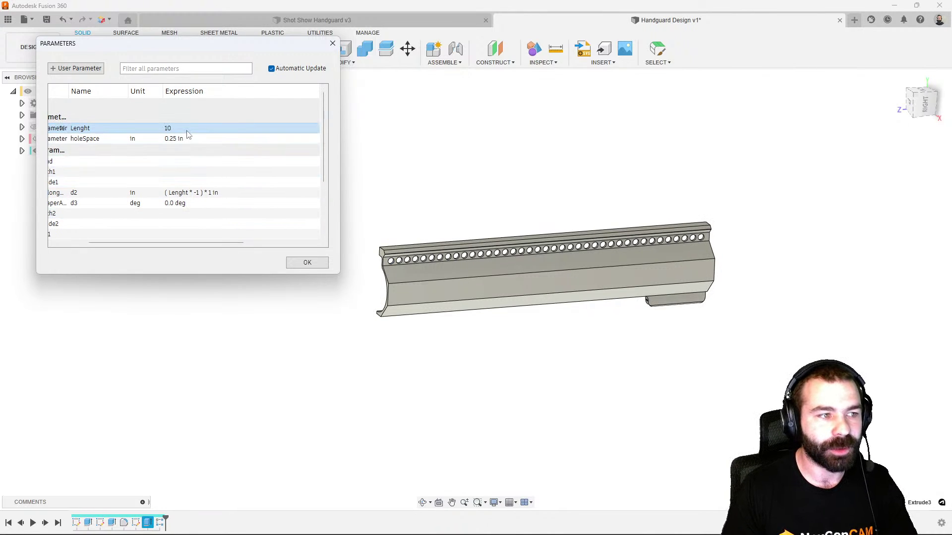
Set the Lenght user parameter to 10.5 to test the hole pattern again
scroll(188, 135, "down", 2)
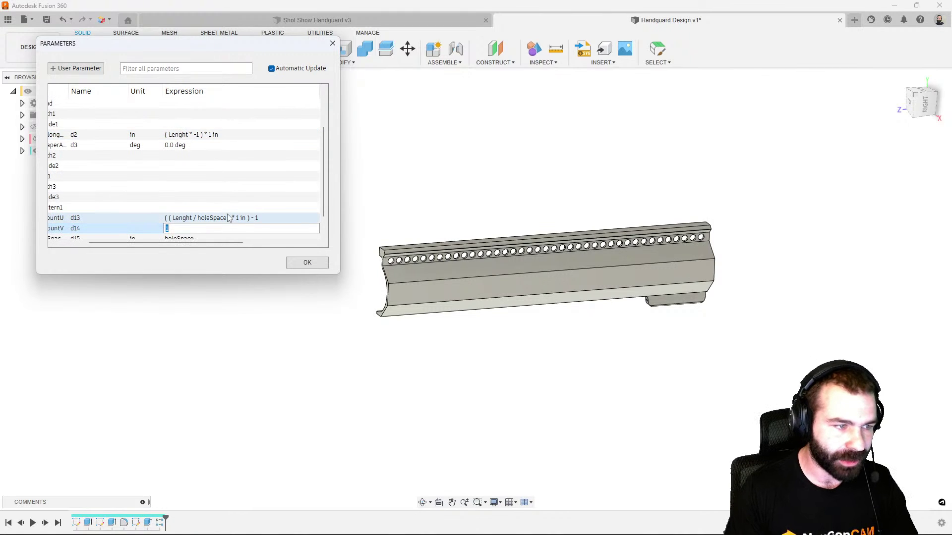
scroll(226, 162, "up", 2)
left_click(188, 127)
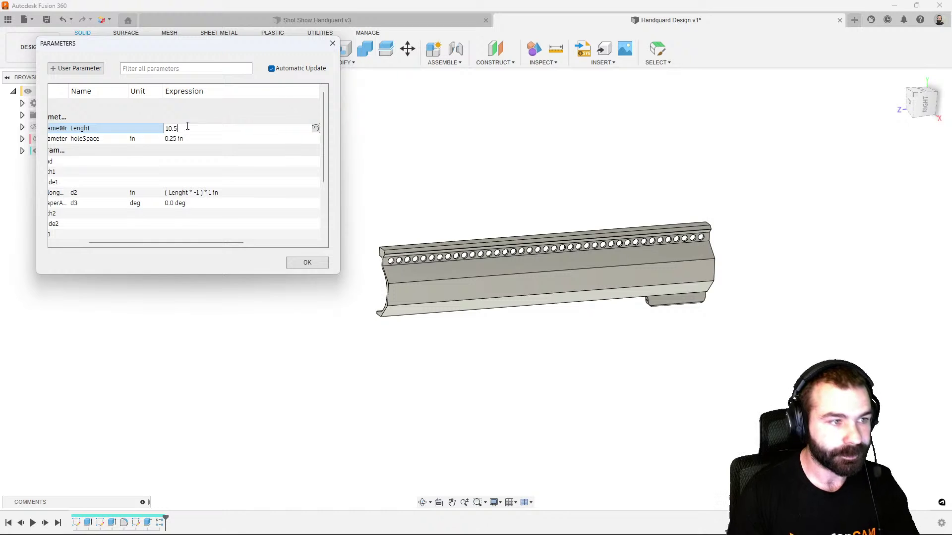
key("Return")
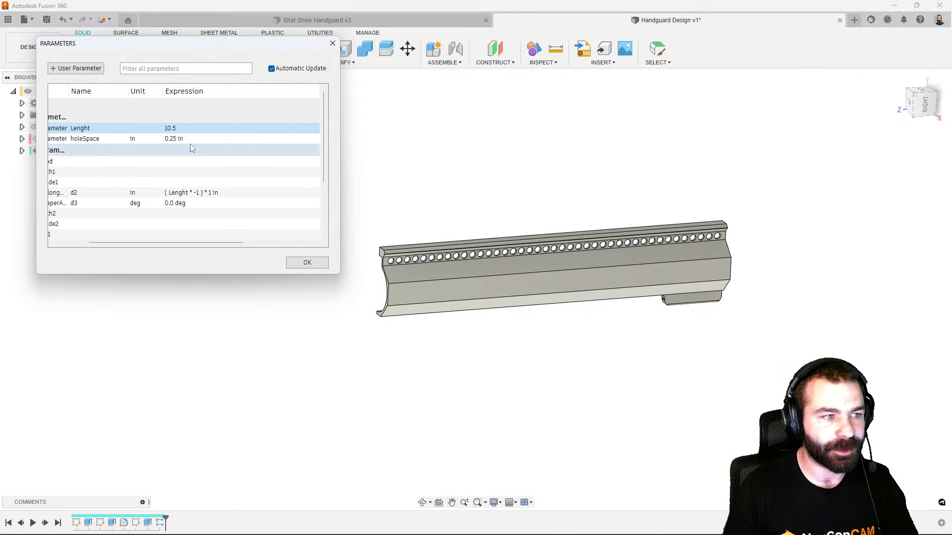
Set the Lenght user parameter to 12, check the calculated hole count, and accept the parameter changes
left_click(189, 140)
scroll(195, 159, "down", 3)
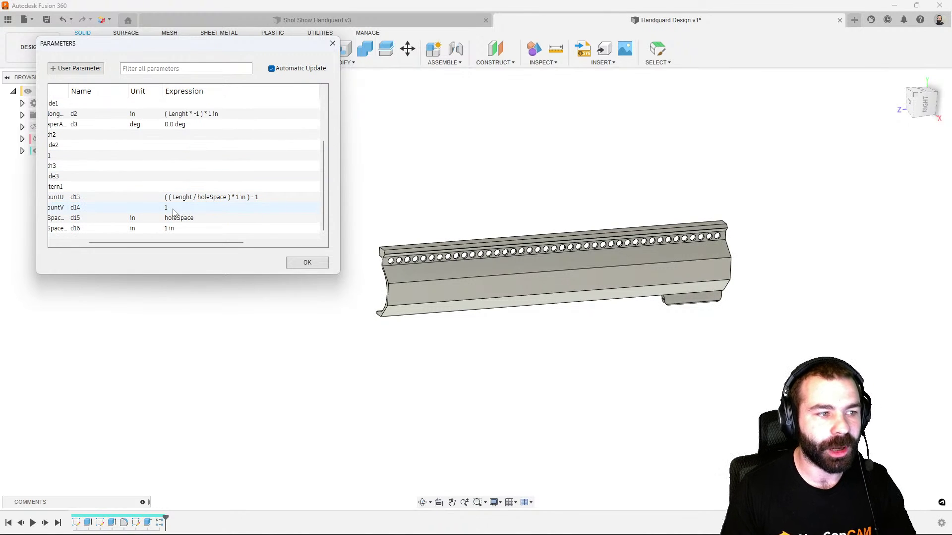
left_click_drag(195, 242, 268, 247)
scroll(263, 208, "up", 3)
scroll(264, 207, "up", 1)
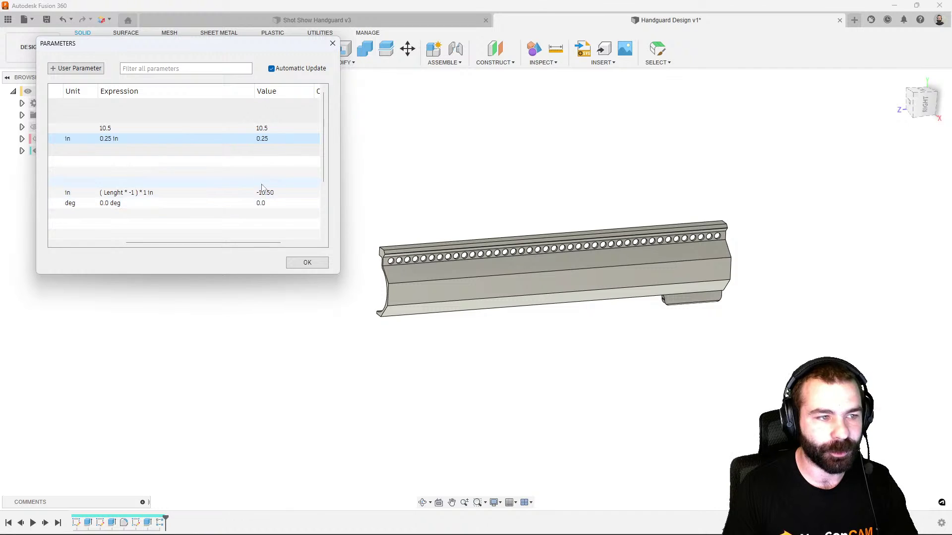
double_click(155, 128)
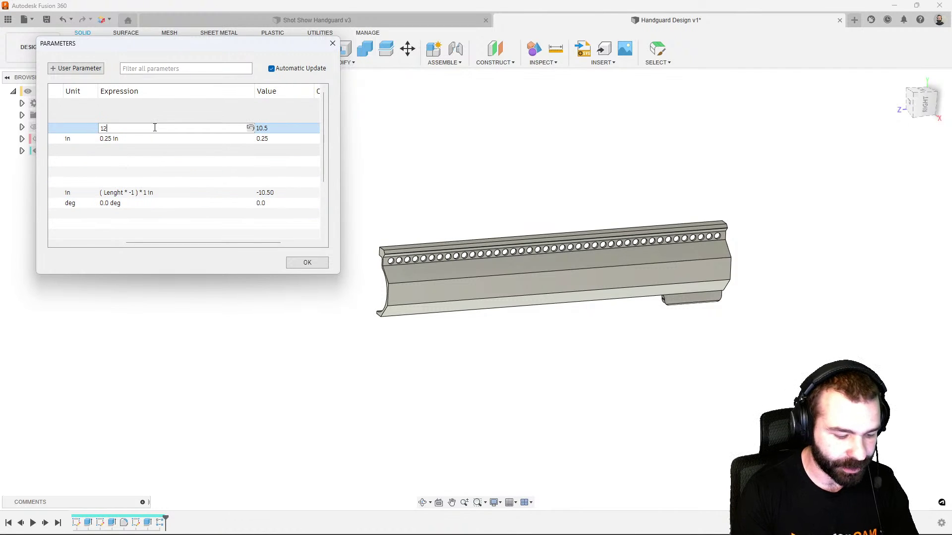
key("Return")
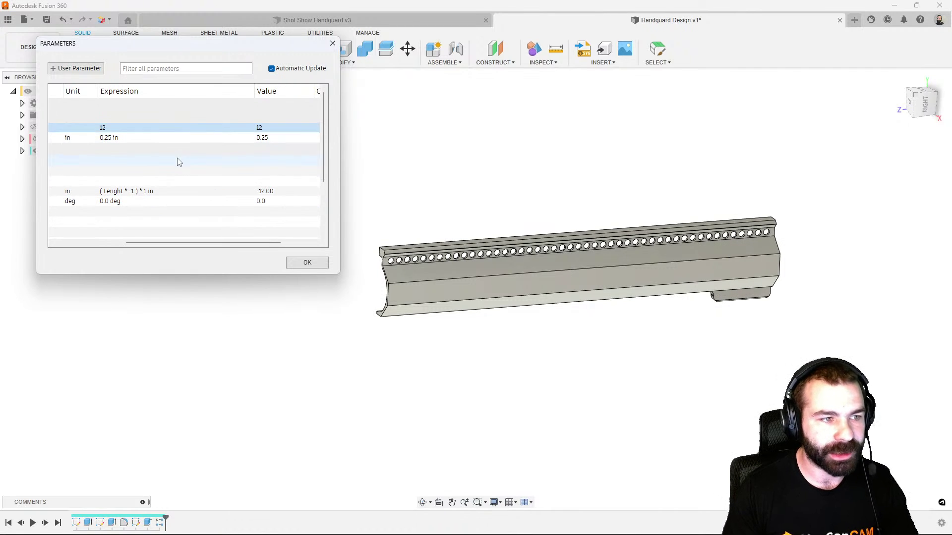
scroll(177, 160, "down", 3)
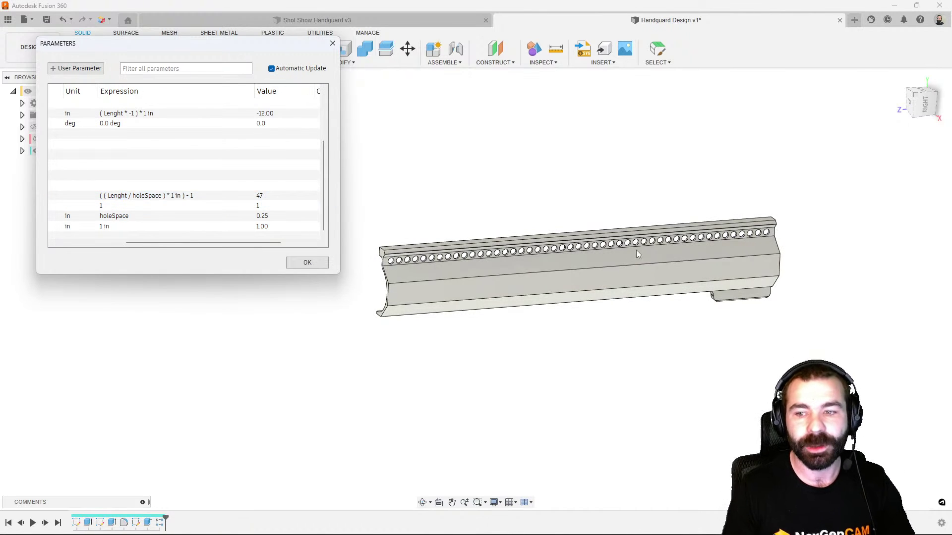
left_click(308, 262)
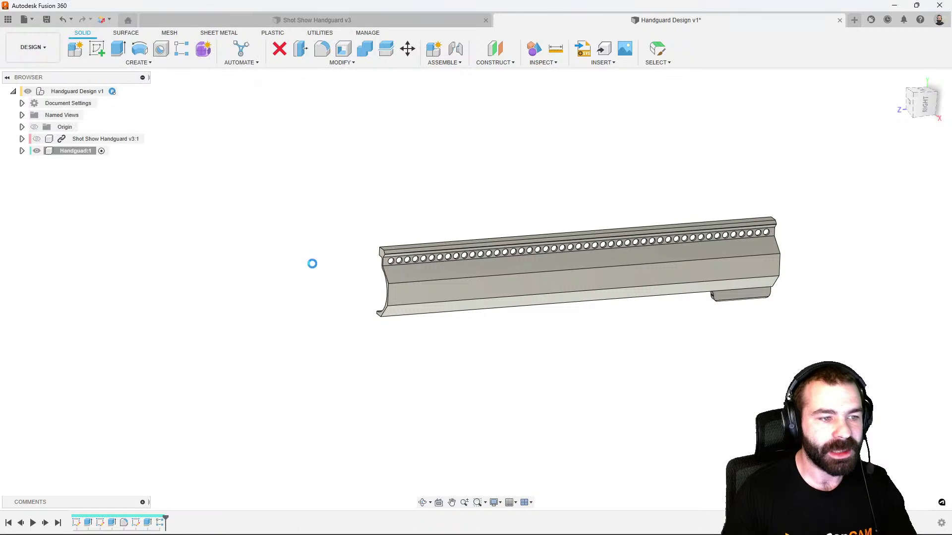
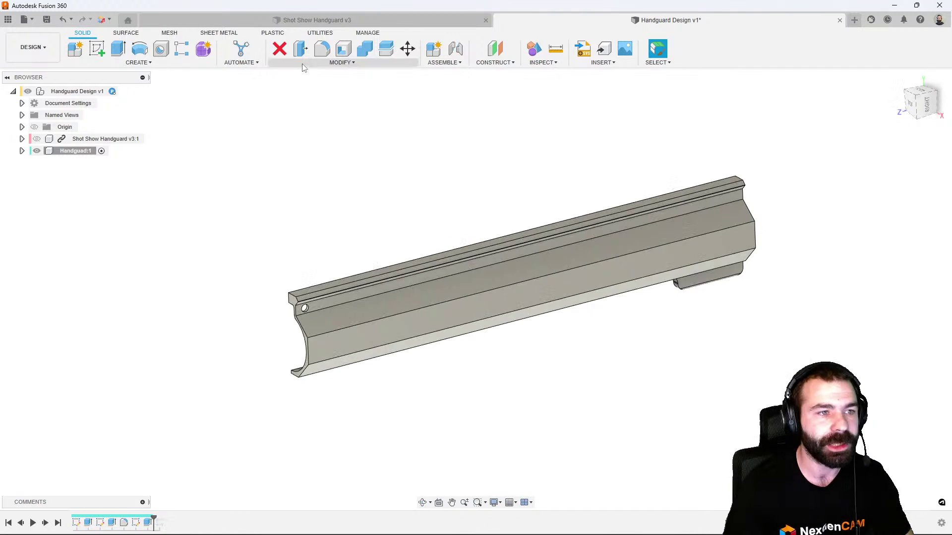
Add a 0.01 in equal-distance chamfer to the outer edge of the first hole at the handguard's end
left_click(302, 64)
left_click(291, 94)
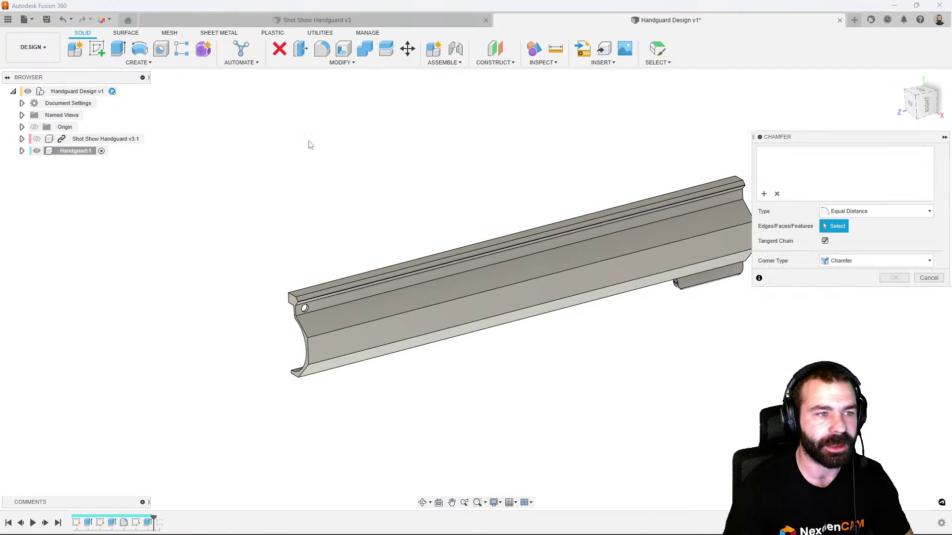
scroll(303, 307, "up", 6)
left_click(308, 308)
scroll(310, 311, "up", 5)
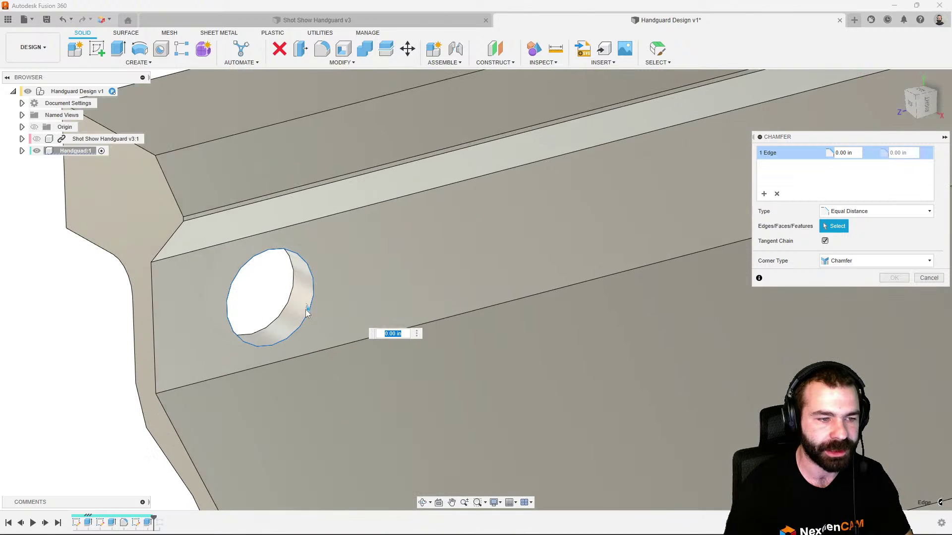
left_click_drag(308, 312, 309, 308)
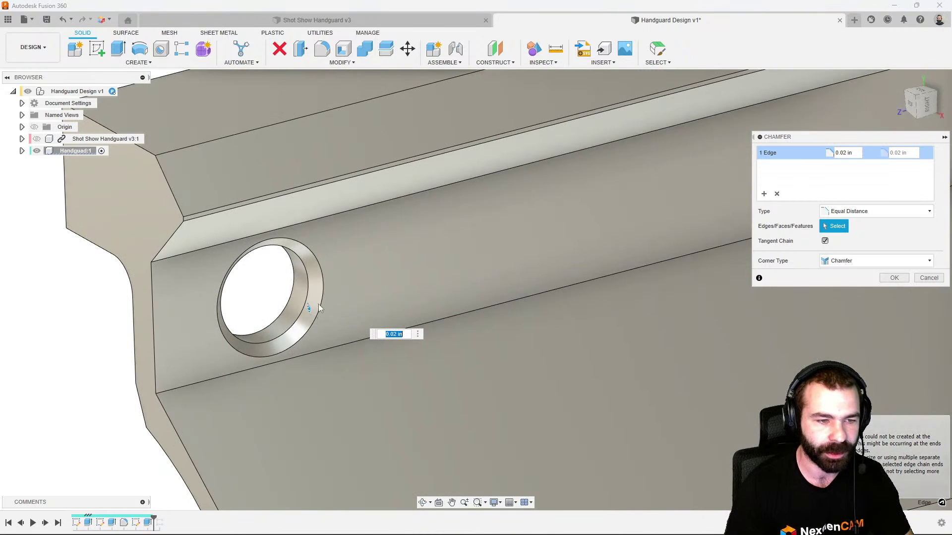
type(".01")
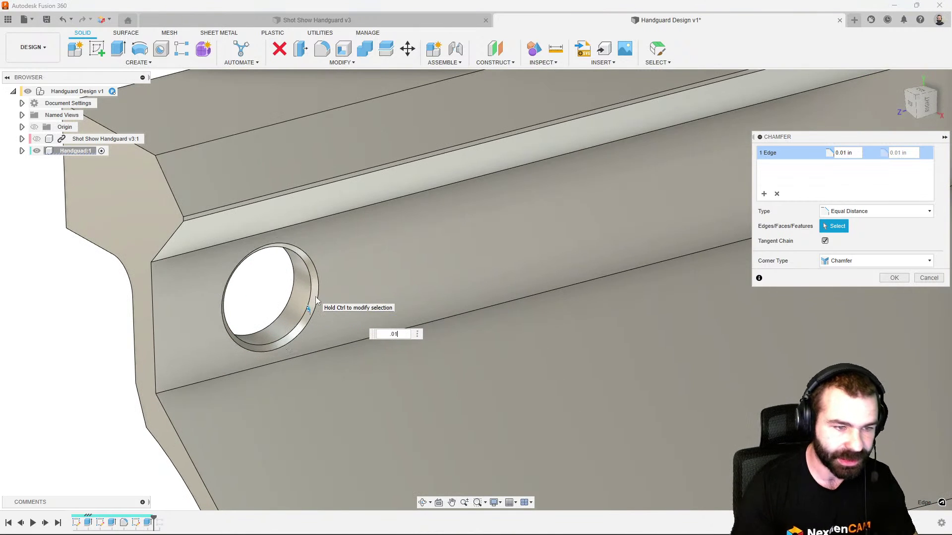
key("Return")
scroll(315, 297, "down", 5)
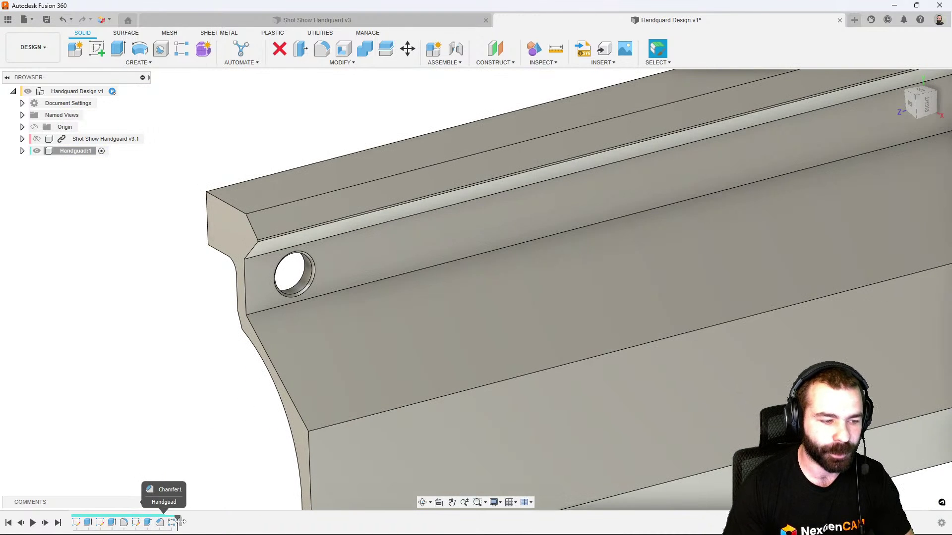
Edit the rectangular hole pattern to include the chamfer feature along with the hole, and accept the change
scroll(228, 400, "down", 2)
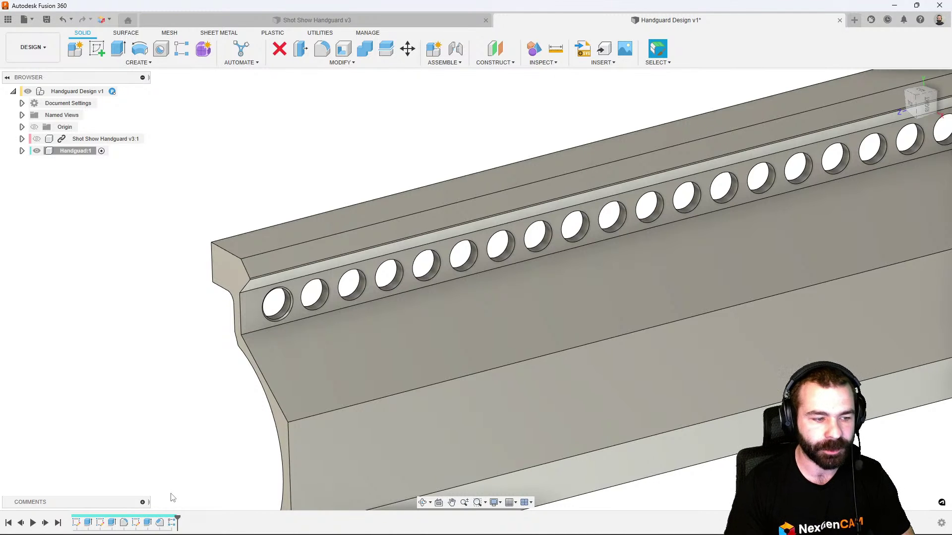
left_click(173, 524)
right_click(173, 525)
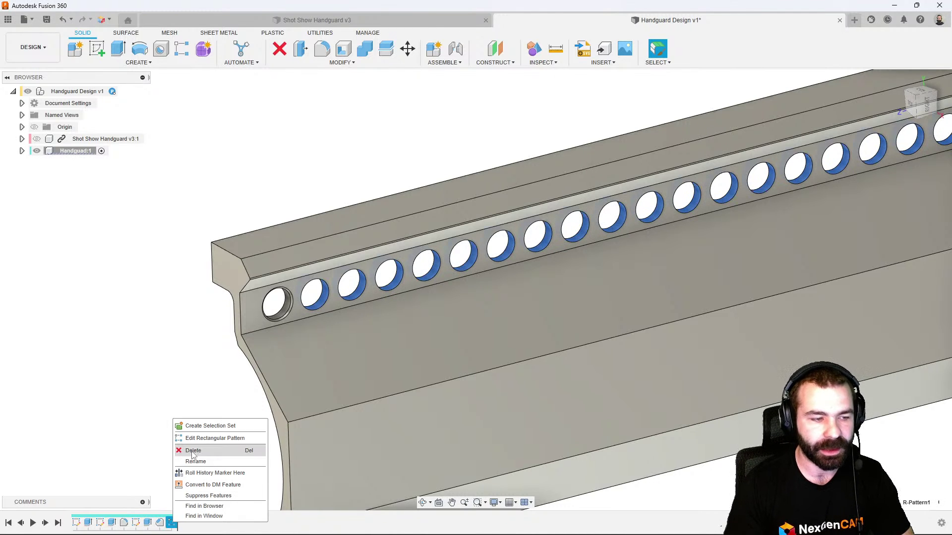
left_click(224, 438)
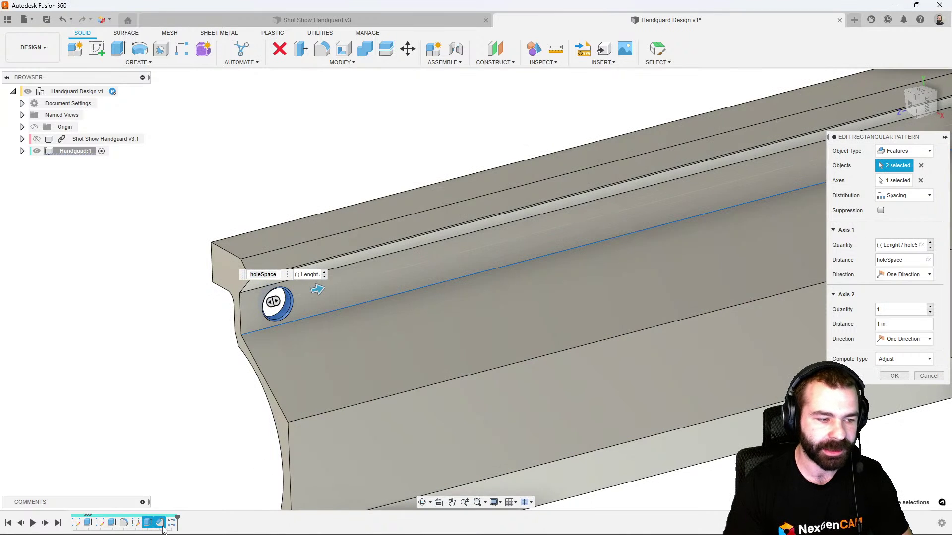
left_click(159, 523)
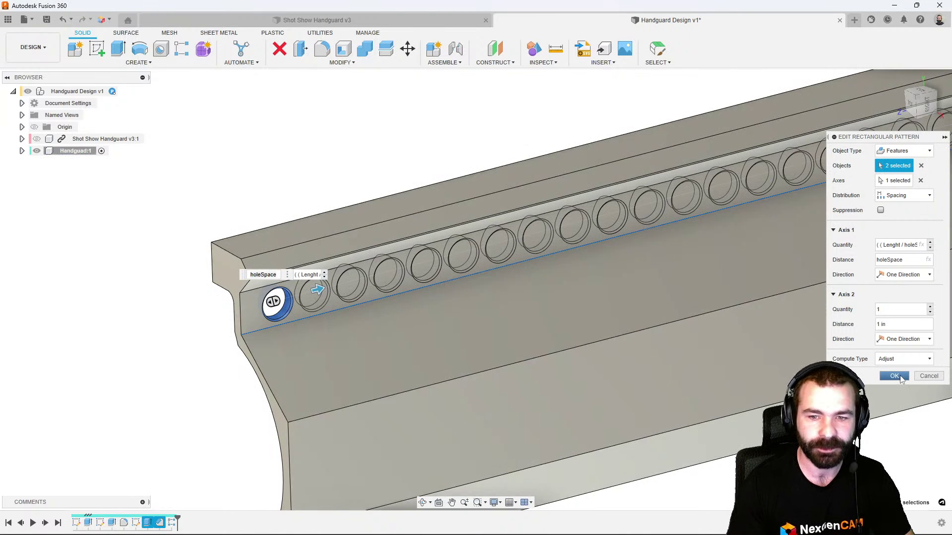
left_click(895, 376)
scroll(195, 340, "down", 5)
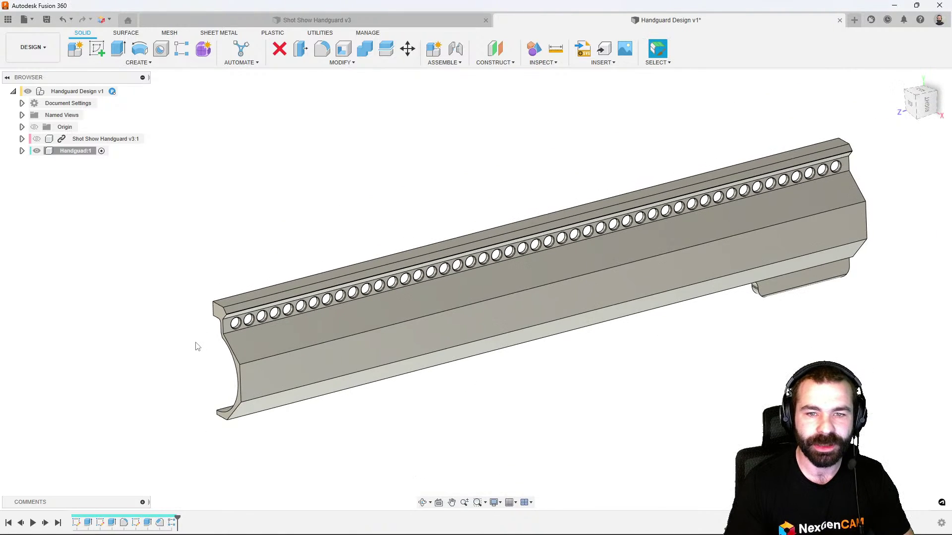
middle_click_drag(196, 343, 201, 337, "shift")
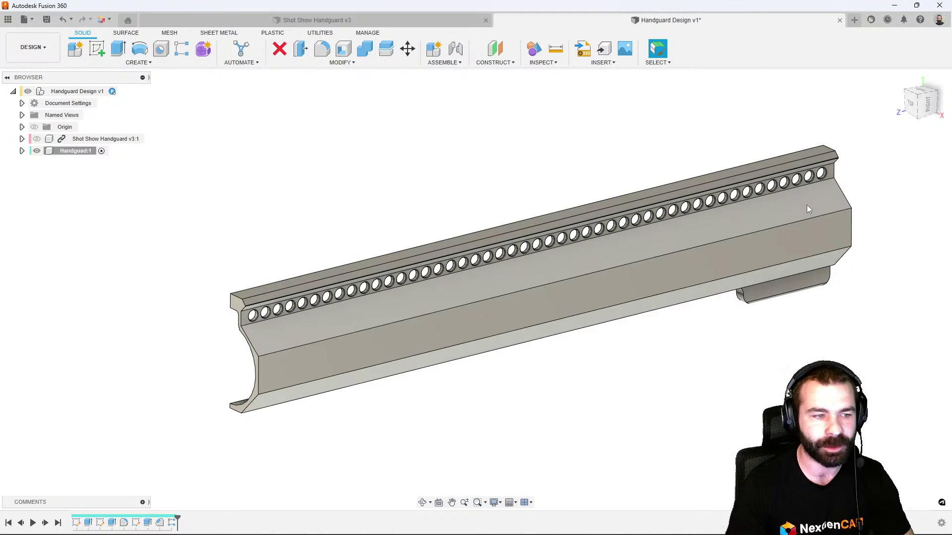
middle_click_drag(343, 312, 436, 306, "shift")
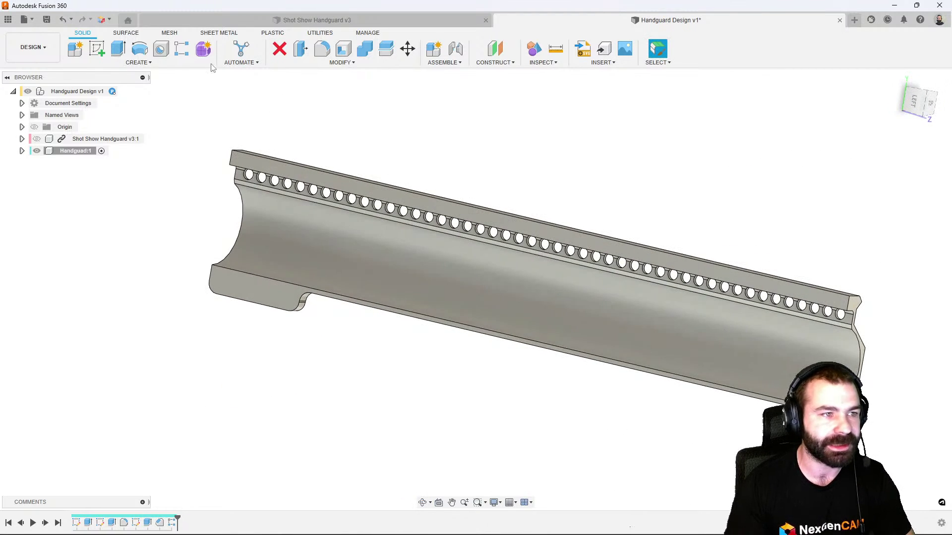
Sketch a rectangle about 0.14 in wide on the top rail's flat inner face, from its upper edge near the handguard's end
left_click(97, 49)
left_click(407, 203)
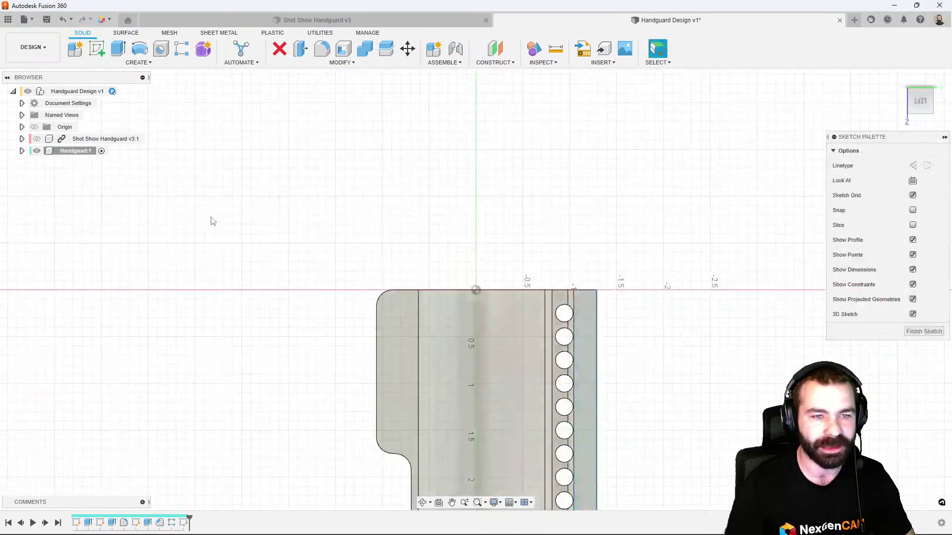
left_click(942, 79)
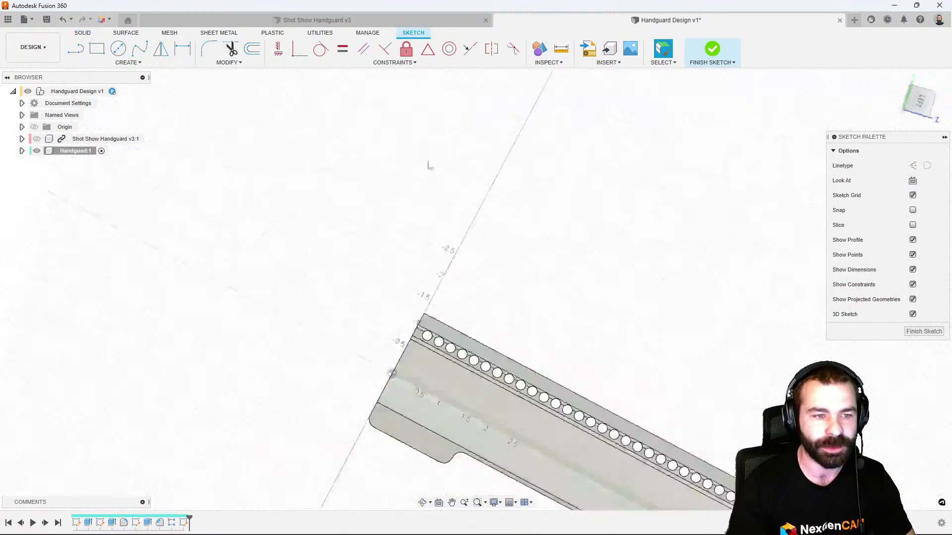
scroll(538, 268, "up", 5)
scroll(545, 293, "up", 3)
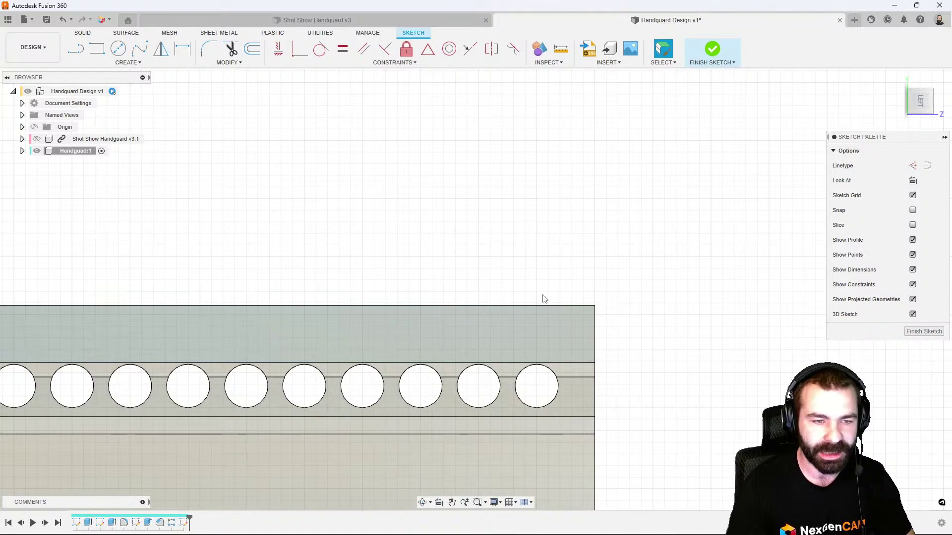
left_click(97, 49)
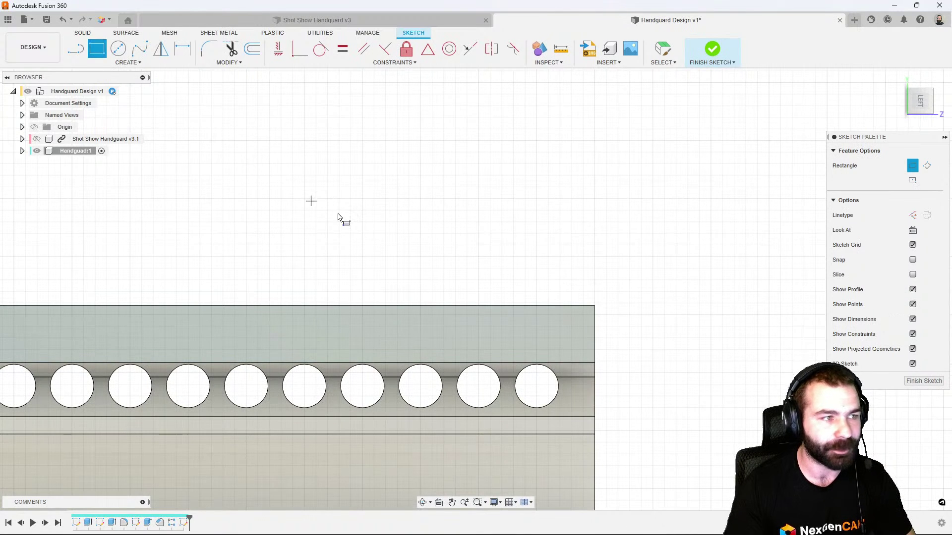
left_click(561, 306)
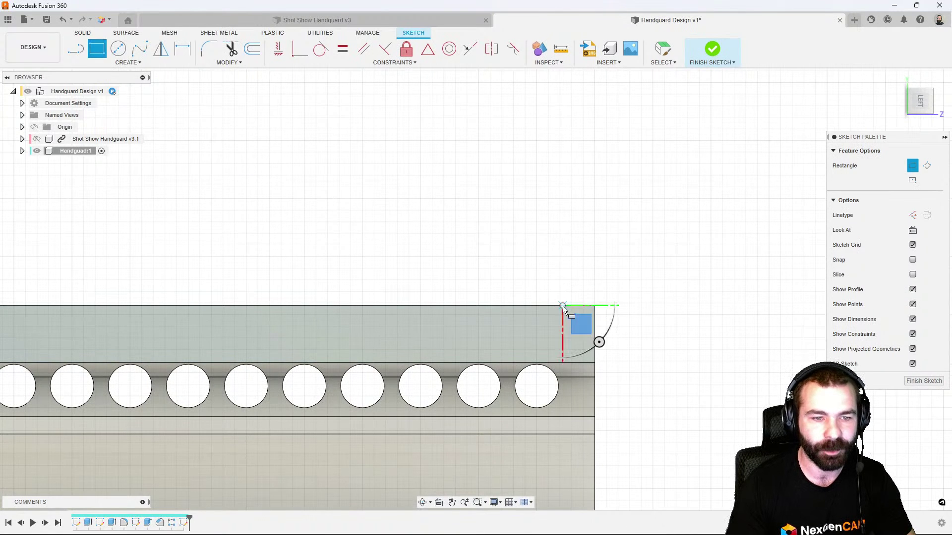
left_click(543, 341)
scroll(602, 334, "up", 2)
Dimension the rectangle's nearer vertical side 0.201 in from the handguard's end edge
key("d")
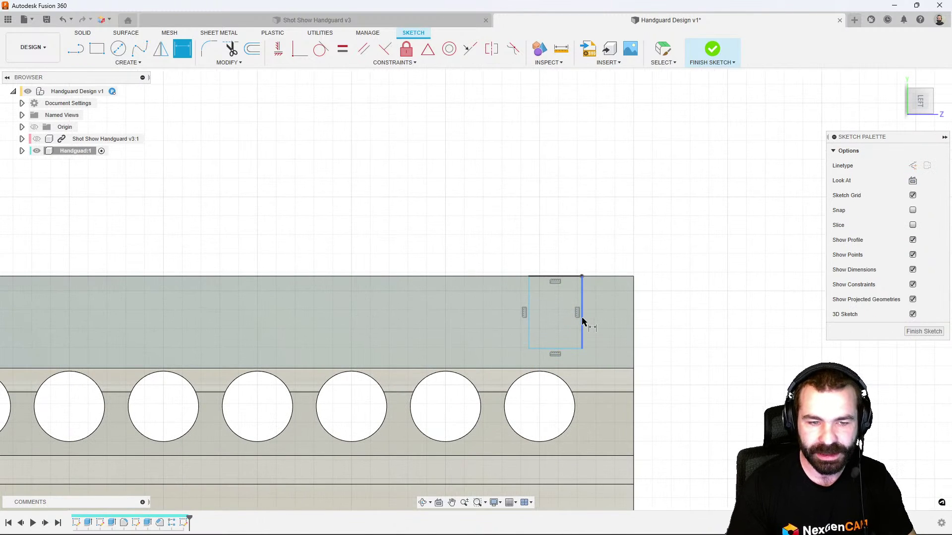
left_click(582, 317)
left_click(633, 319)
left_click(619, 240)
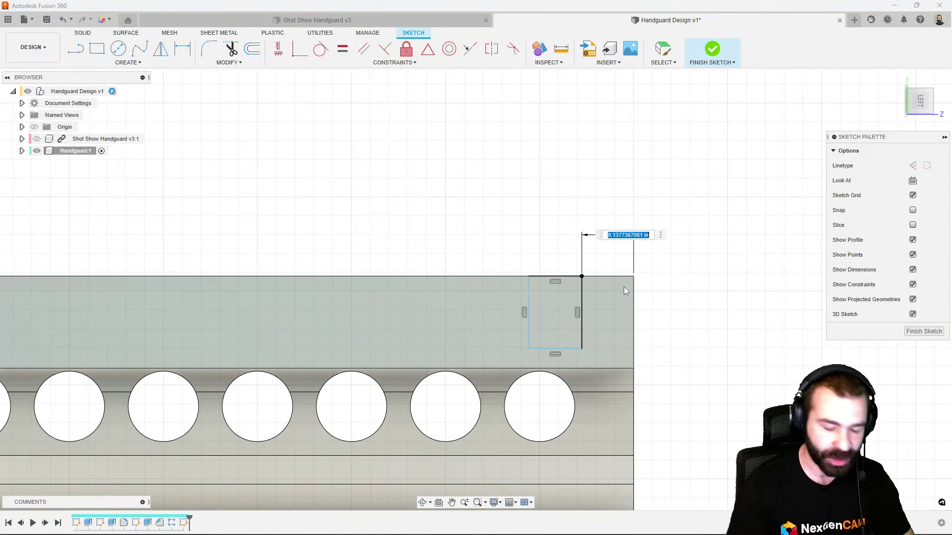
type(".1")
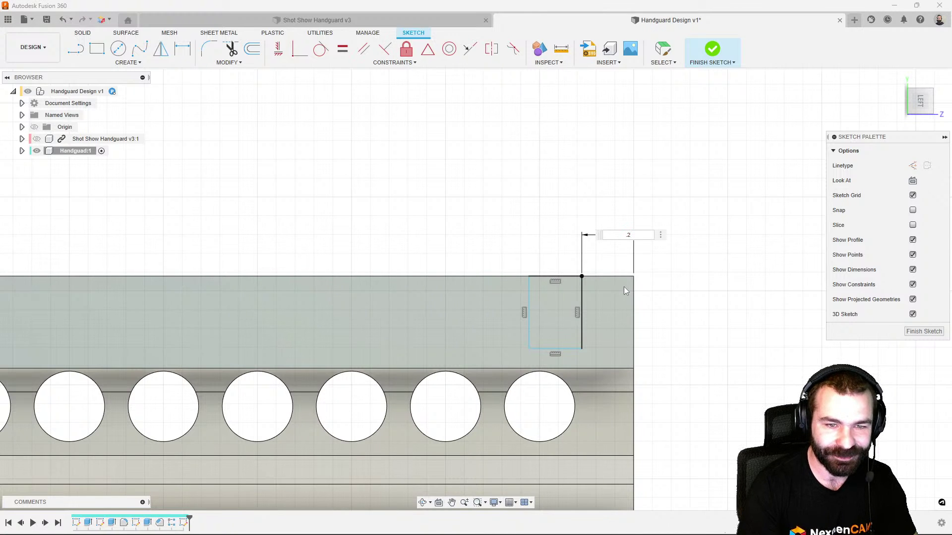
type("01")
key("Return")
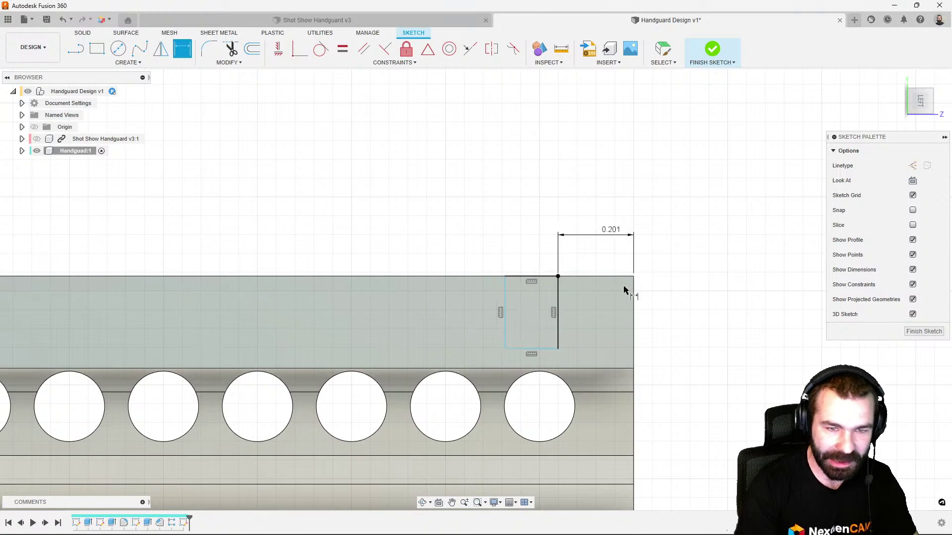
Dimension the width of the rail slot rectangle to 0.203 in
left_click(558, 304)
left_click(505, 309)
left_click(519, 248)
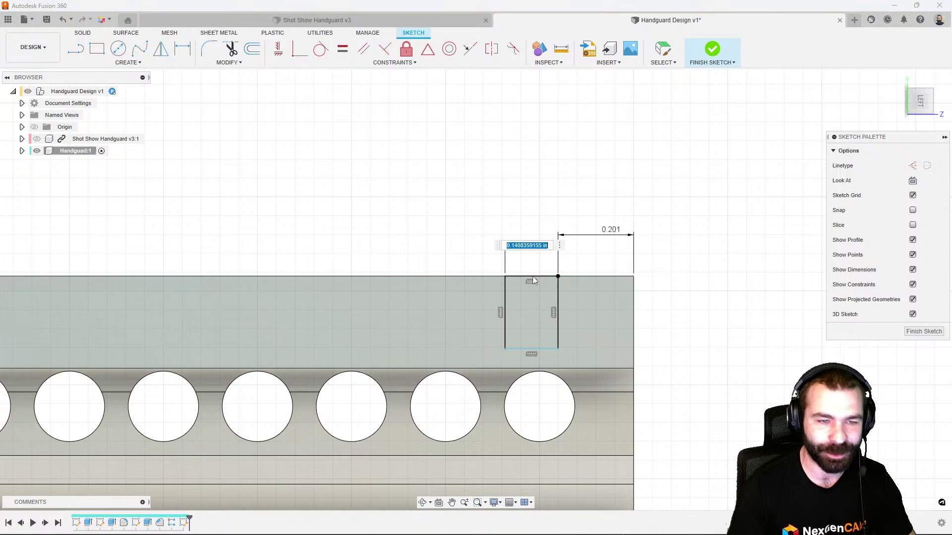
type(".20")
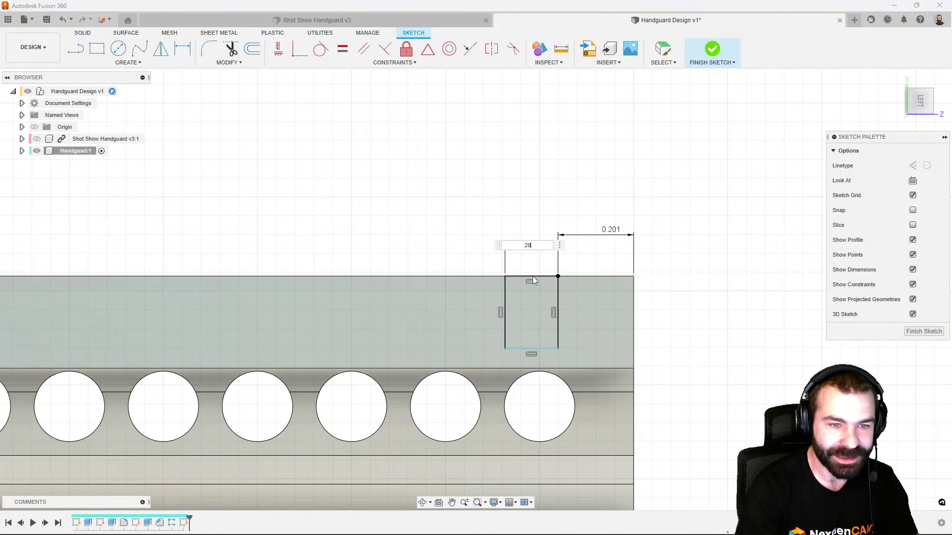
type("3")
key("Return")
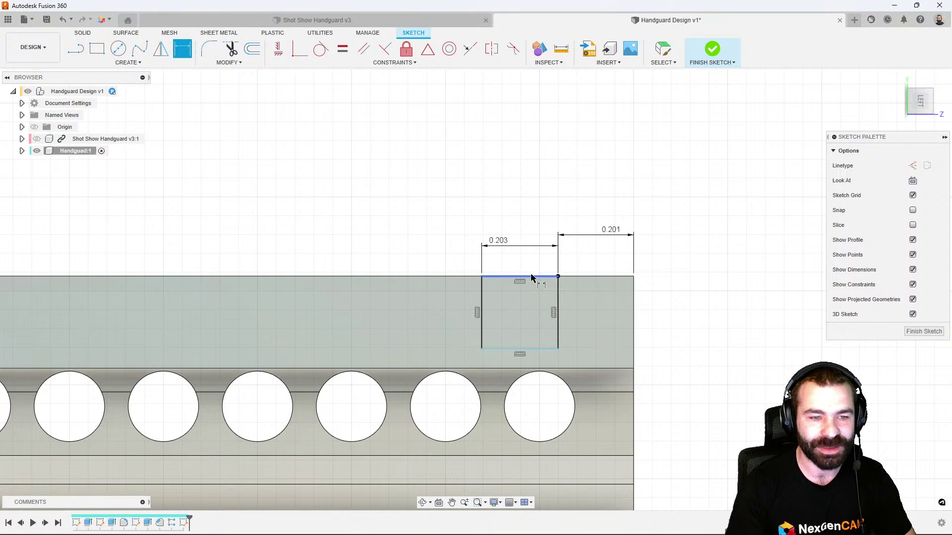
Dimension the height of the rail slot rectangle to 0.190 in
left_click(549, 350)
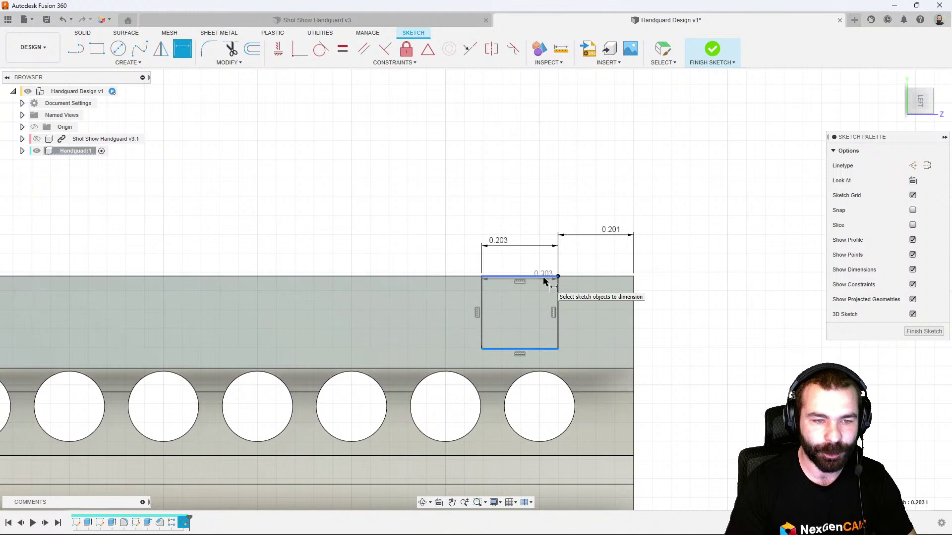
left_click(544, 277)
left_click(687, 323)
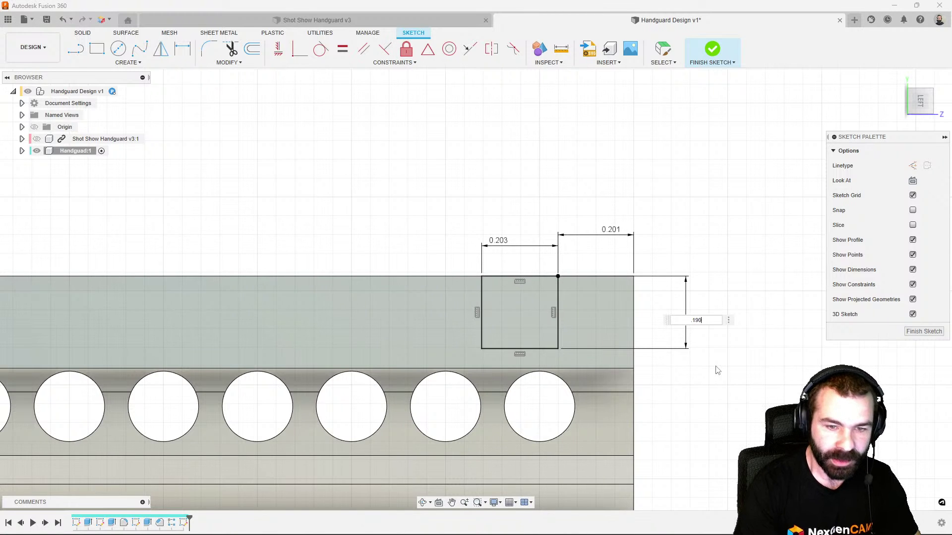
key("Return")
scroll(631, 226, "down", 3)
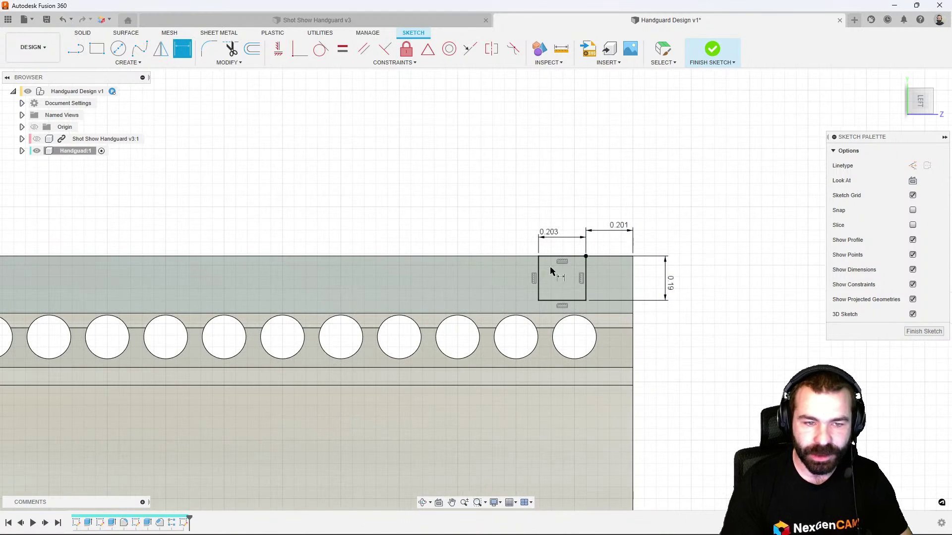
Extrude the rectangle -0.70 in as a cut to form the first slot through the top rail
scroll(553, 272, "down", 3)
key("e")
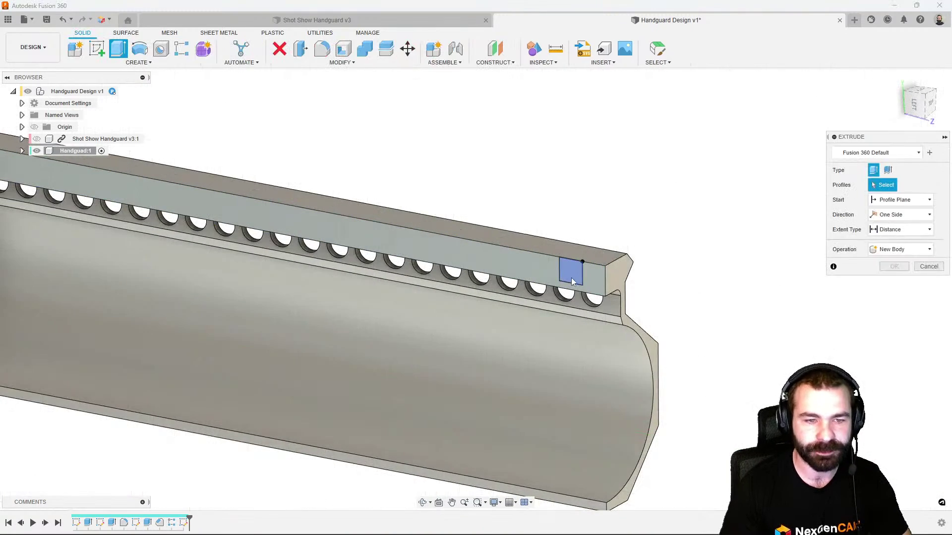
left_click(573, 281)
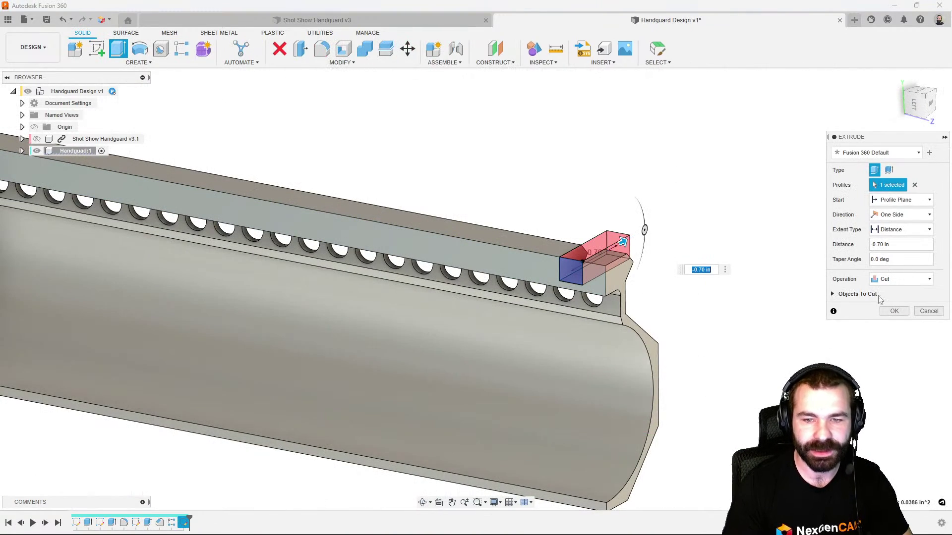
left_click(894, 311)
scroll(588, 280, "down", 3)
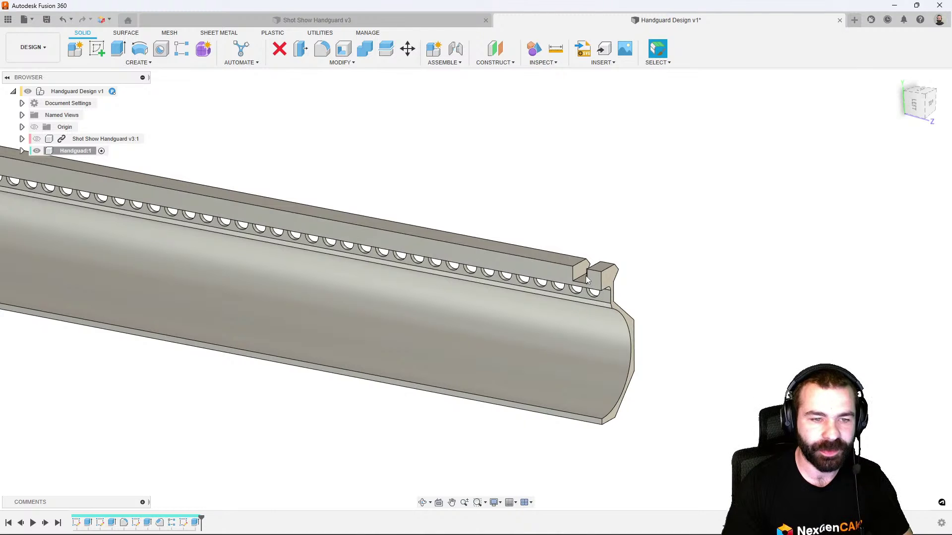
Start a rectangular pattern of the slot cut along the rail's long edge with a spacing of .201+.203 in
left_click(181, 49)
type(".201")
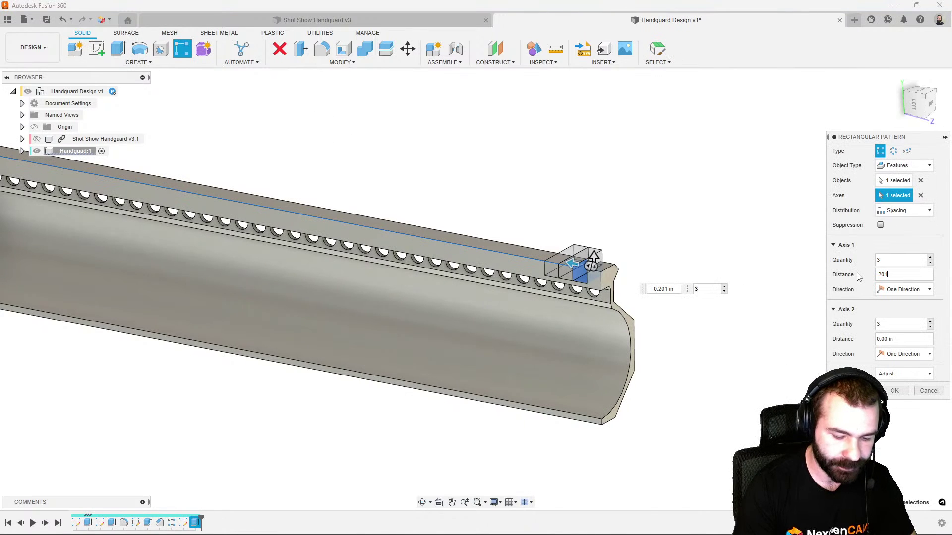
type("+.20")
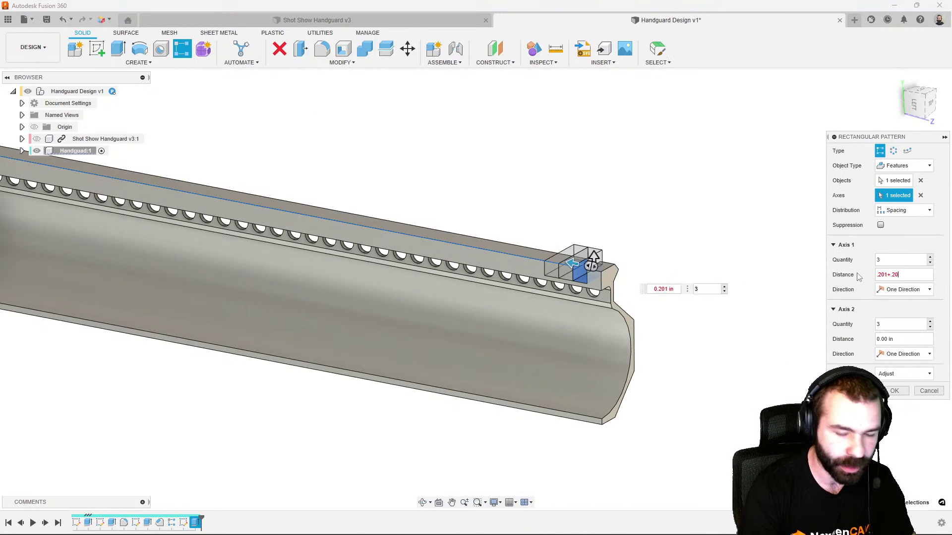
type("3")
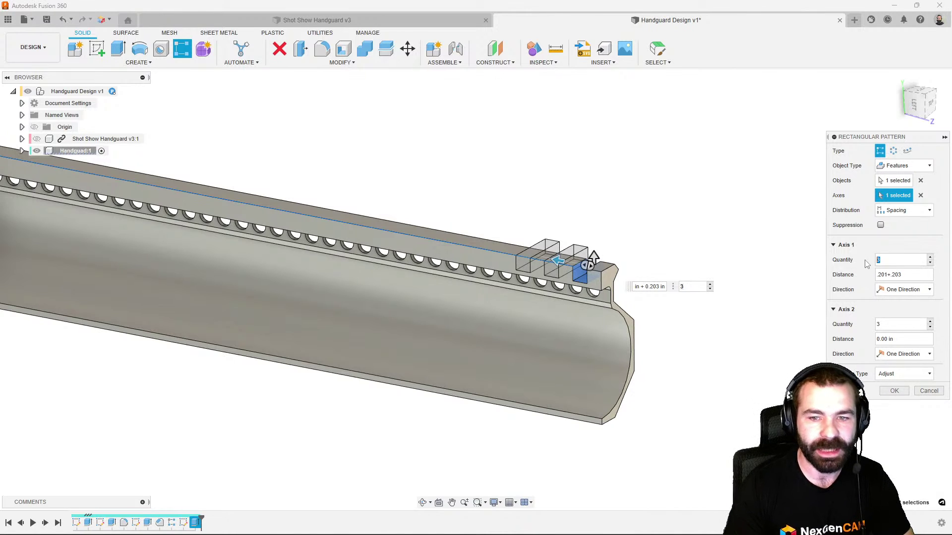
Set the slot pattern's quantity along the rail to 30 and create the pattern
scroll(733, 289, "down", 2)
type("45")
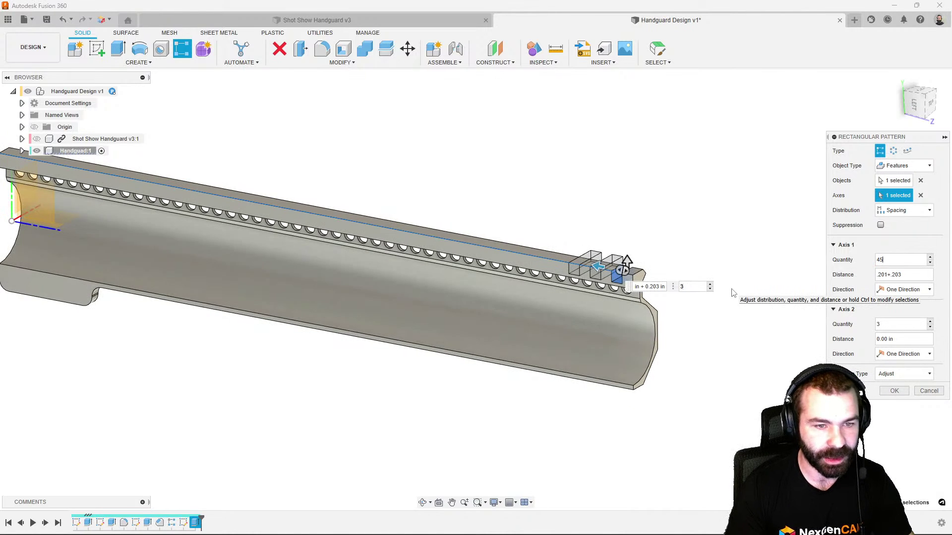
scroll(659, 307, "down", 1)
scroll(659, 308, "down", 2)
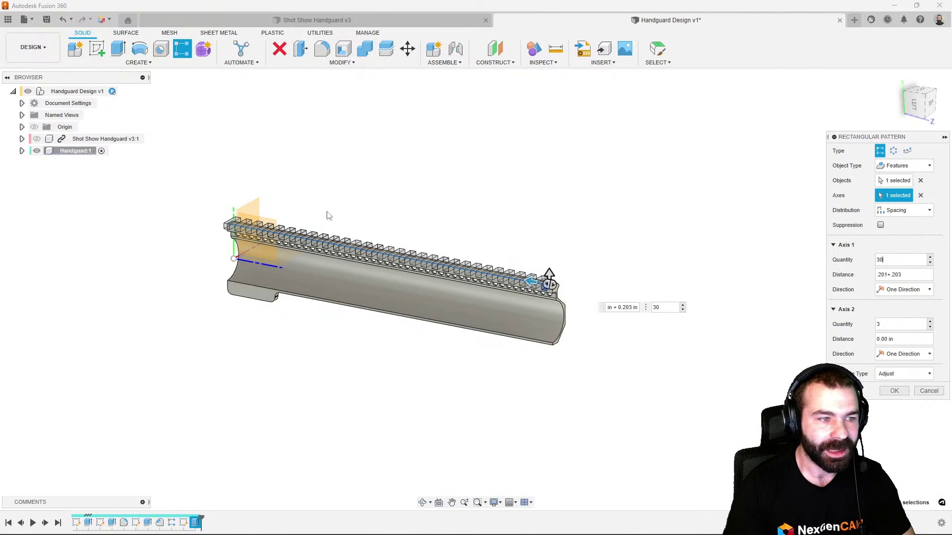
scroll(221, 210, "up", 5)
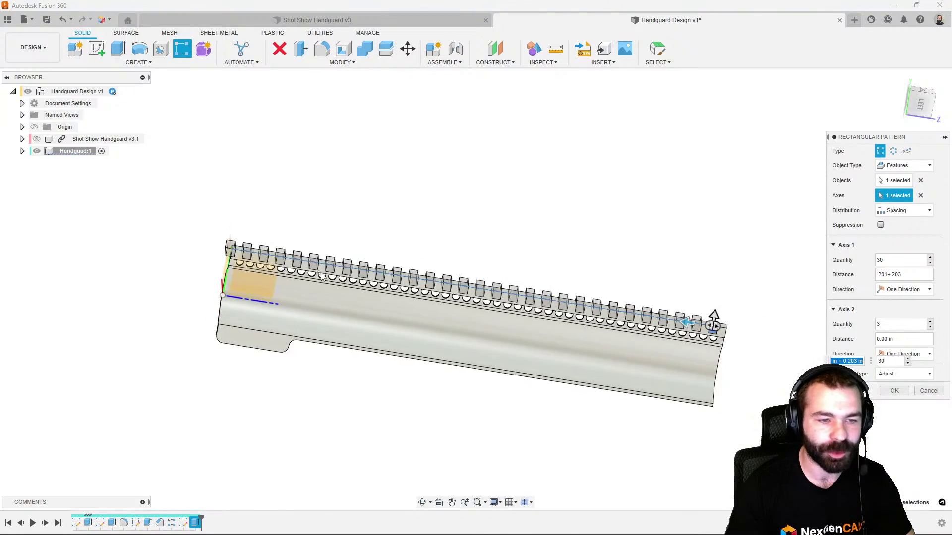
scroll(322, 276, "down", 2)
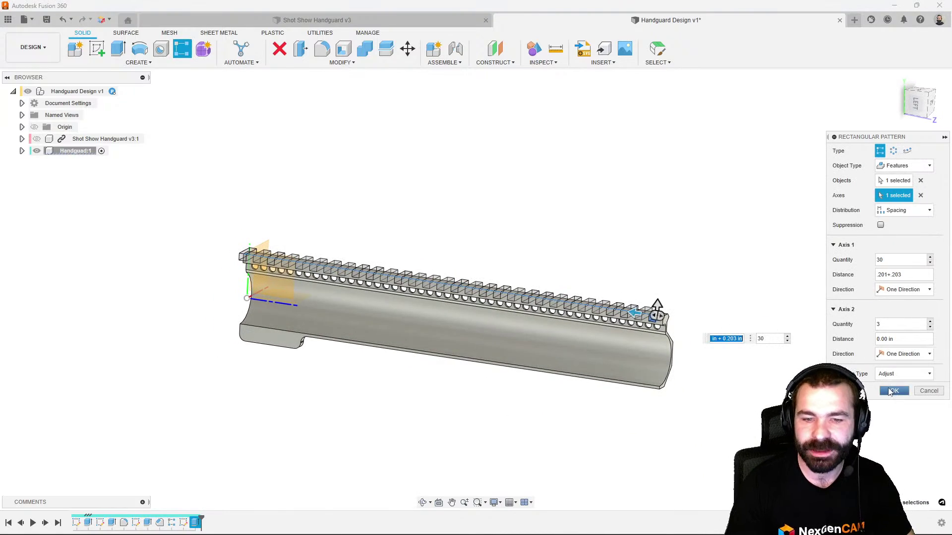
left_click(891, 392)
Examine the patterned slots along the handguard's top rail from the outer side
scroll(725, 364, "up", 3)
middle_click_drag(687, 323, 576, 320, "shift")
scroll(635, 304, "down", 2)
scroll(440, 325, "up", 2)
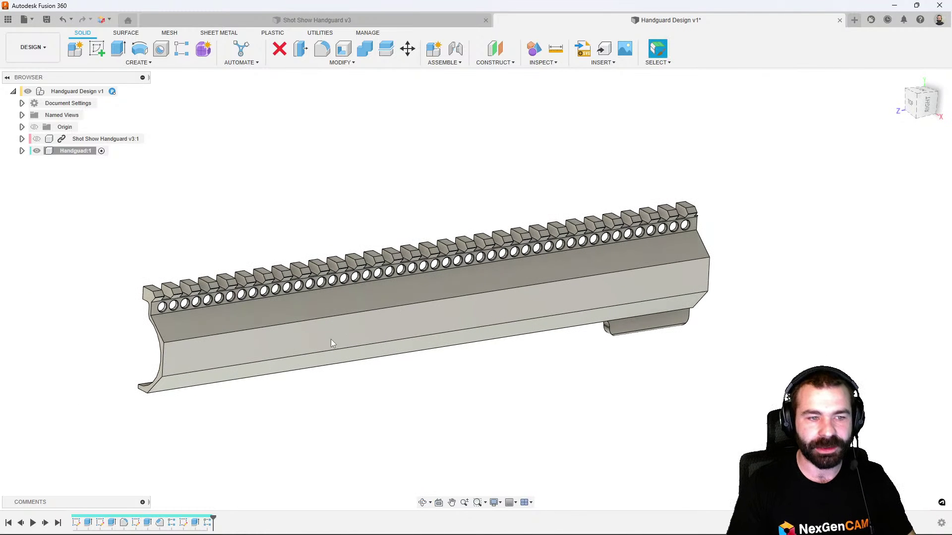
mouse_move(326, 338)
middle_mouse_down("shift")
mouse_move(310, 329)
mouse_move(325, 332)
middle_mouse_up("shift")
scroll(568, 305, "down", 2)
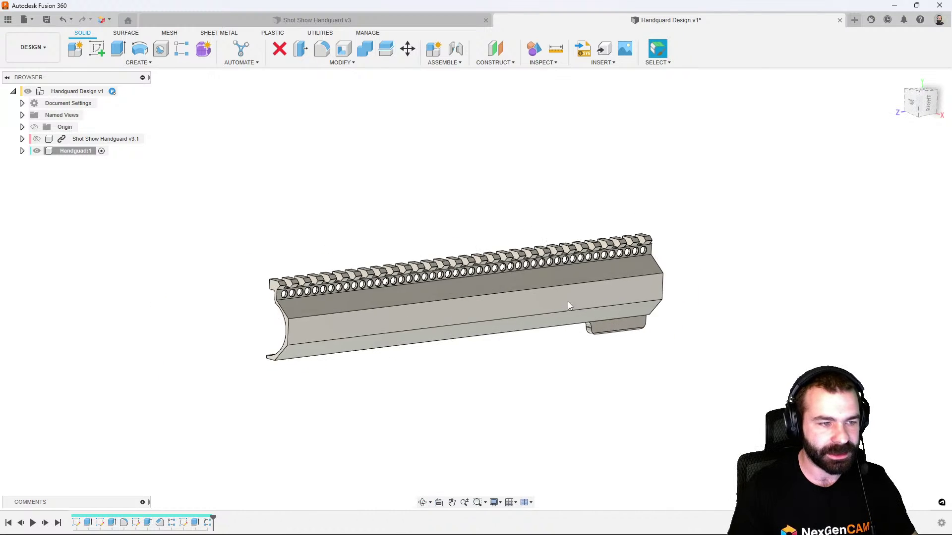
middle_click_drag(258, 331, 245, 327, "shift")
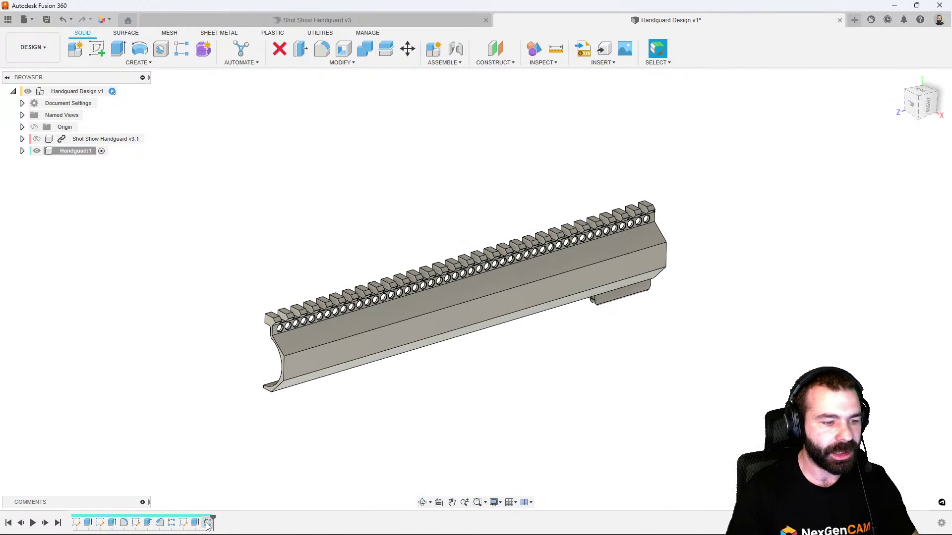
Roll the history back to before the slot pattern and fillet the first rail slot's two bottom edges with a 0.03 in radius
left_click_drag(213, 522, 202, 522)
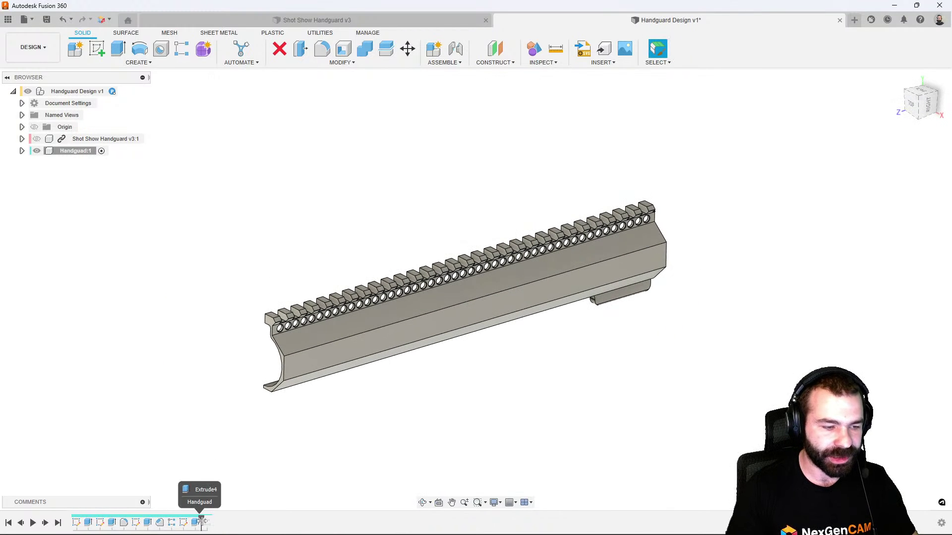
scroll(266, 282, "up", 5)
middle_click_drag(277, 291, 264, 289, "shift")
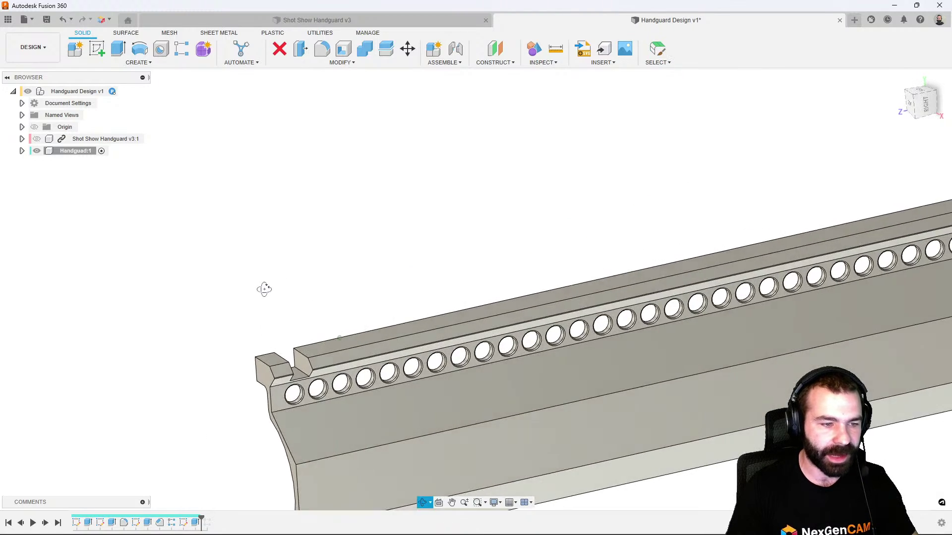
scroll(268, 278, "down", 3)
left_click(322, 49)
scroll(280, 308, "up", 5)
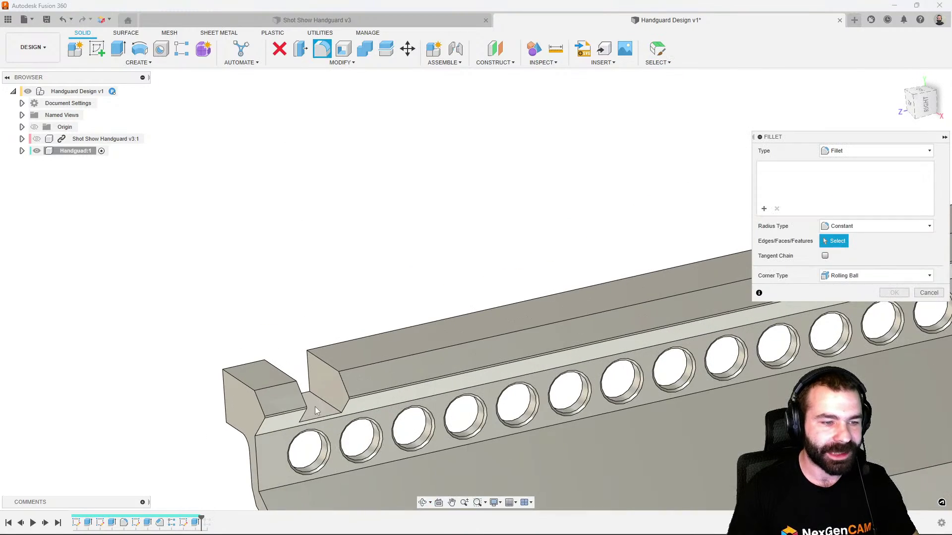
left_click(314, 407)
mouse_move(314, 408)
middle_mouse_down("shift")
mouse_move(278, 420)
mouse_move(304, 397)
middle_mouse_up("shift")
left_click(277, 418)
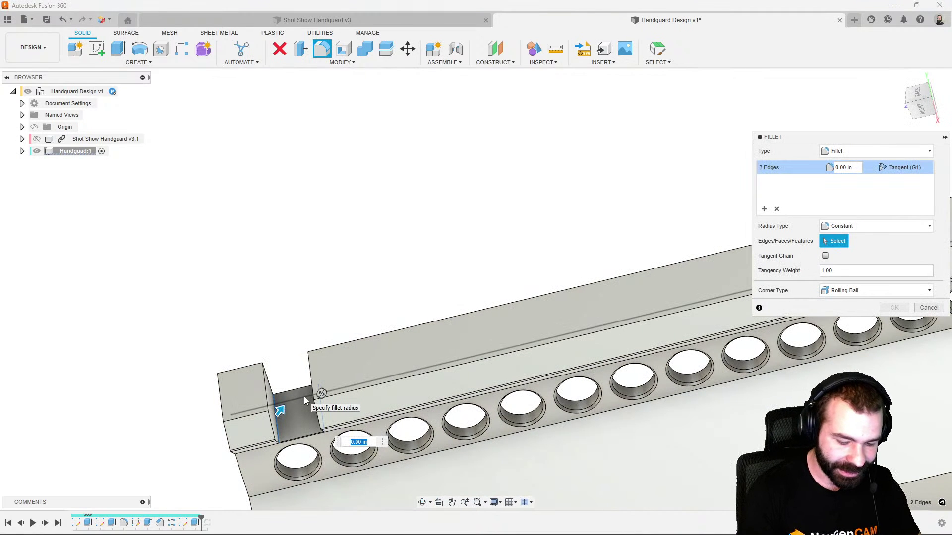
type(".03")
middle_click_drag(304, 397, 317, 381, "shift")
left_click(892, 308)
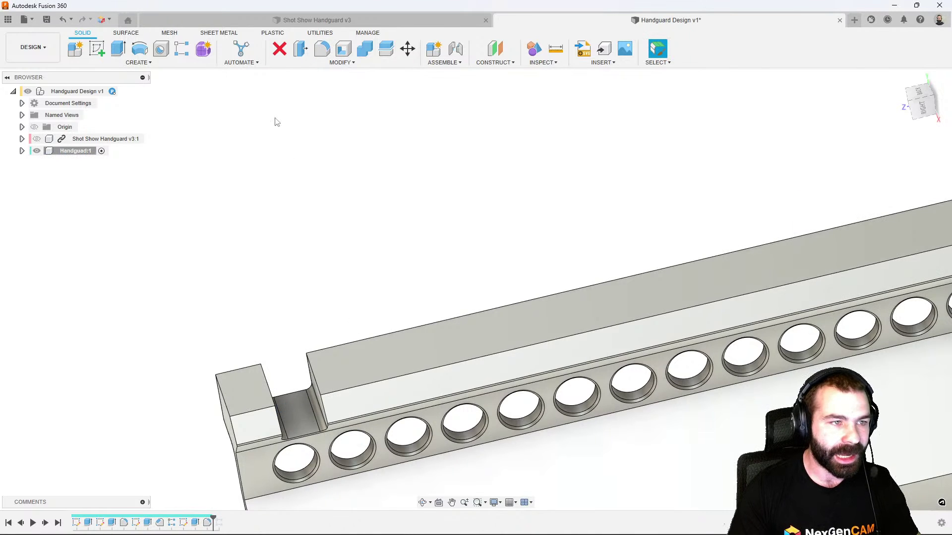
Chamfer the two top edges on either side of the first rail slot with an equal distance of 0.02 in
left_click(340, 62)
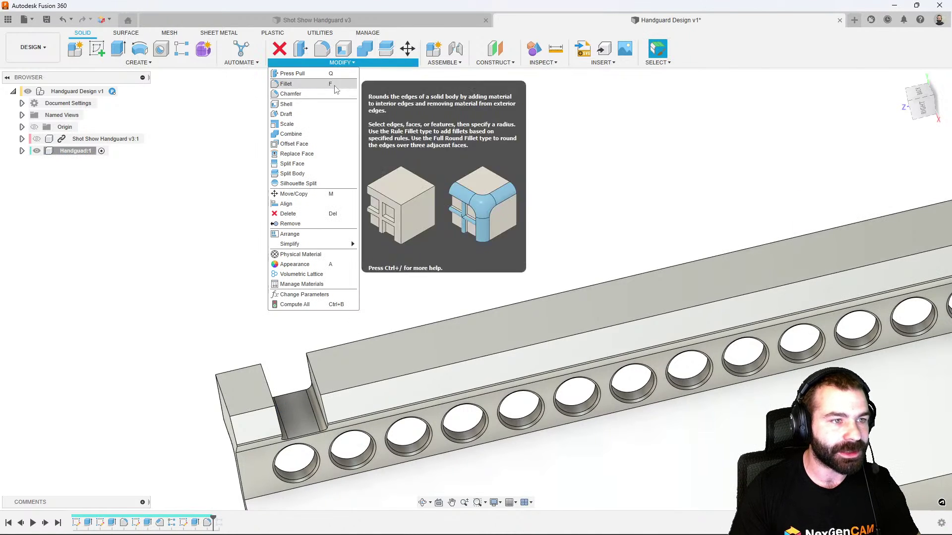
left_click(292, 101)
left_click(313, 371)
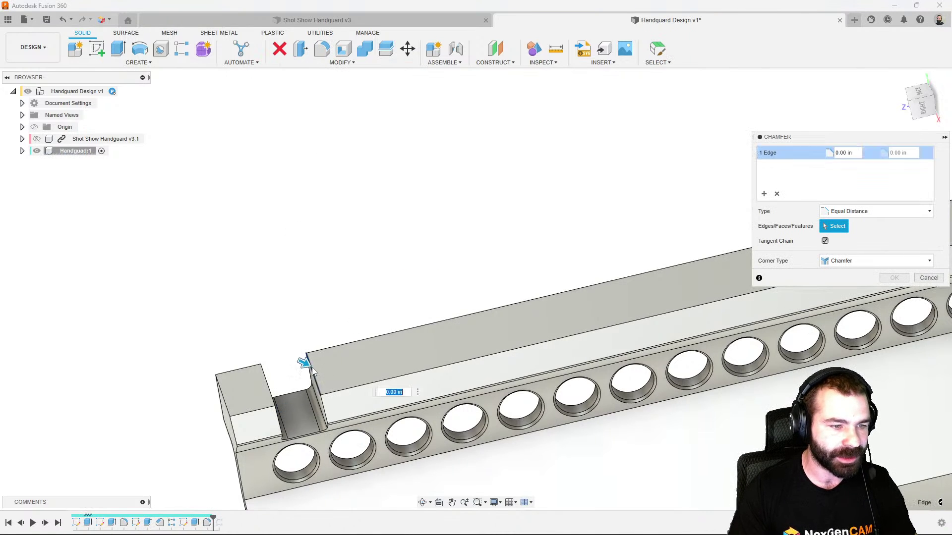
left_click(268, 390)
type(".02")
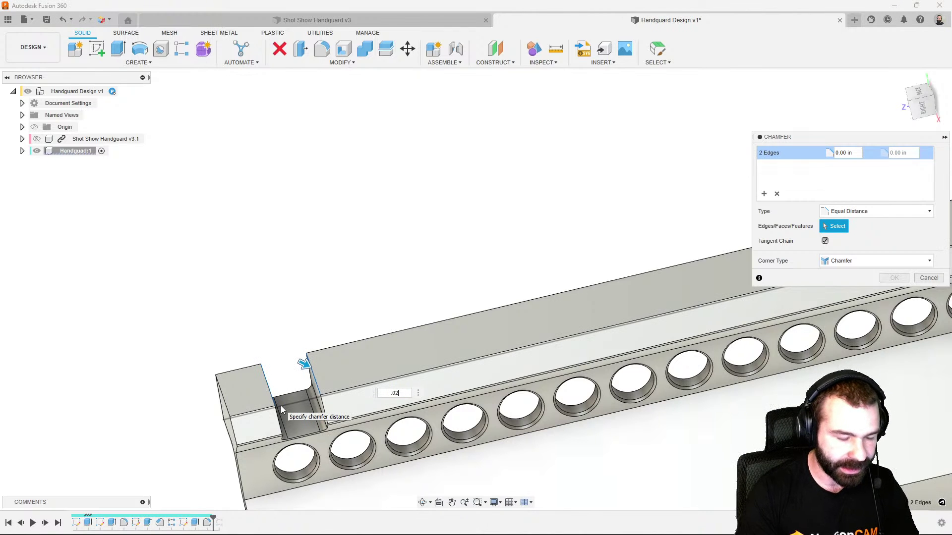
key("Return")
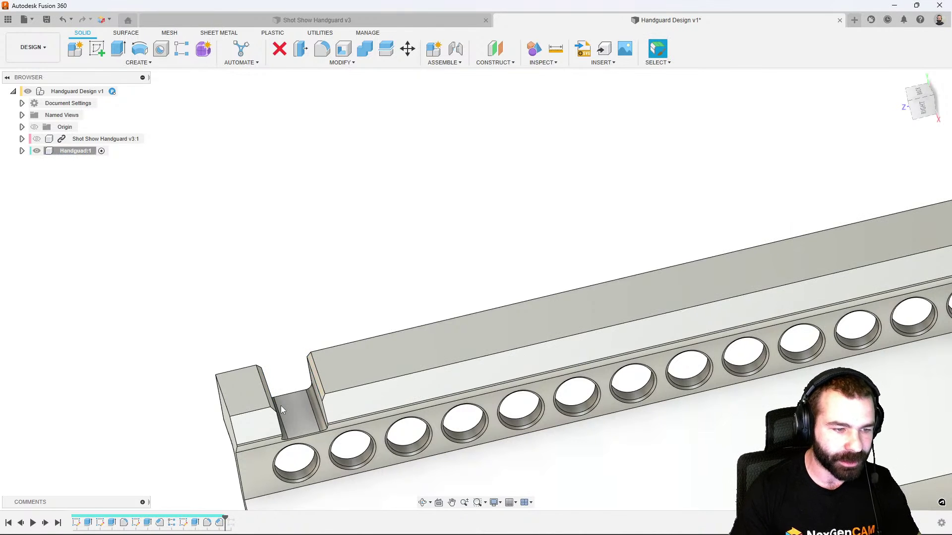
middle_click_drag(281, 406, 296, 379, "shift")
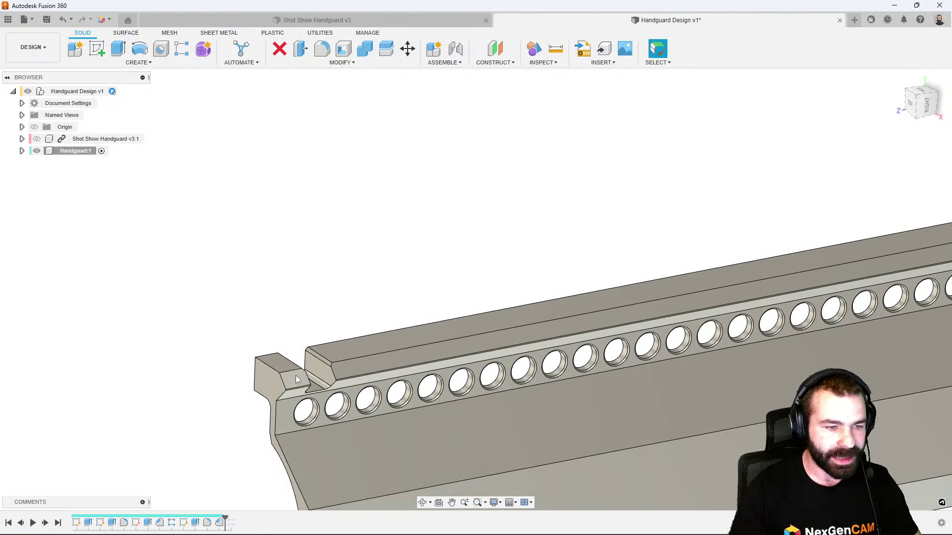
Roll the history forward and add the slot's fillet and chamfer to the features repeated by the rail slot pattern
left_click_drag(226, 522, 237, 522)
right_click(230, 522)
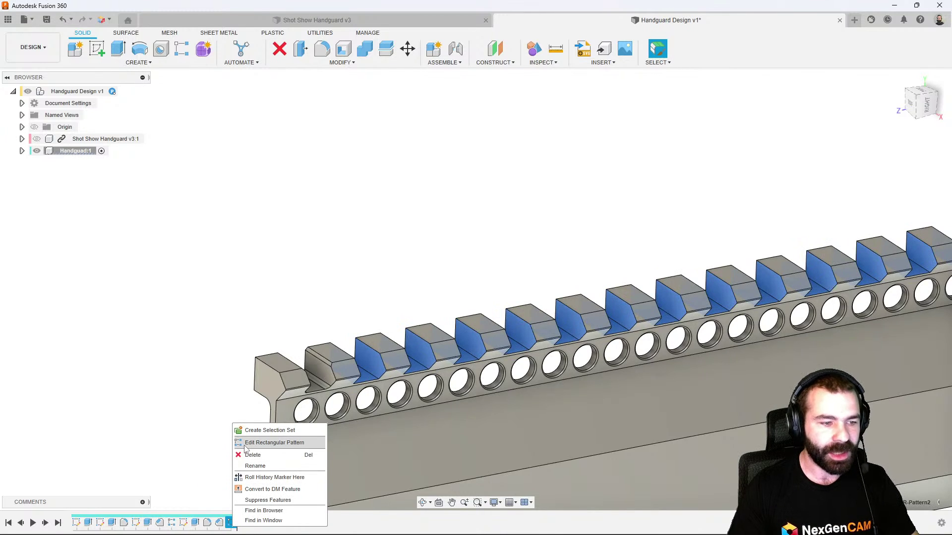
left_click(263, 442)
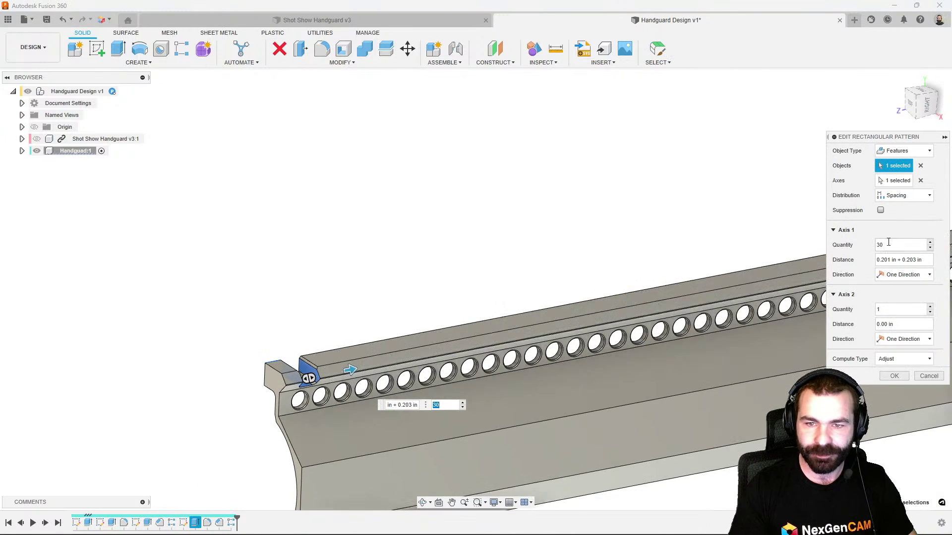
scroll(353, 387, "up", 2)
left_click(207, 523)
left_click(219, 524)
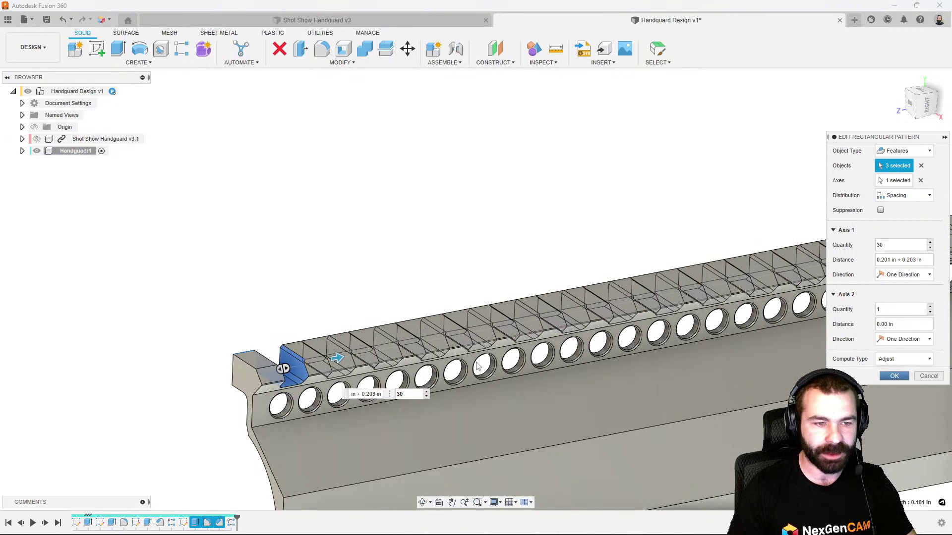
key("Return")
scroll(391, 353, "down", 3)
middle_click_drag(391, 352, 339, 401, "shift")
scroll(325, 360, "down", 2)
scroll(339, 407, "up", 3)
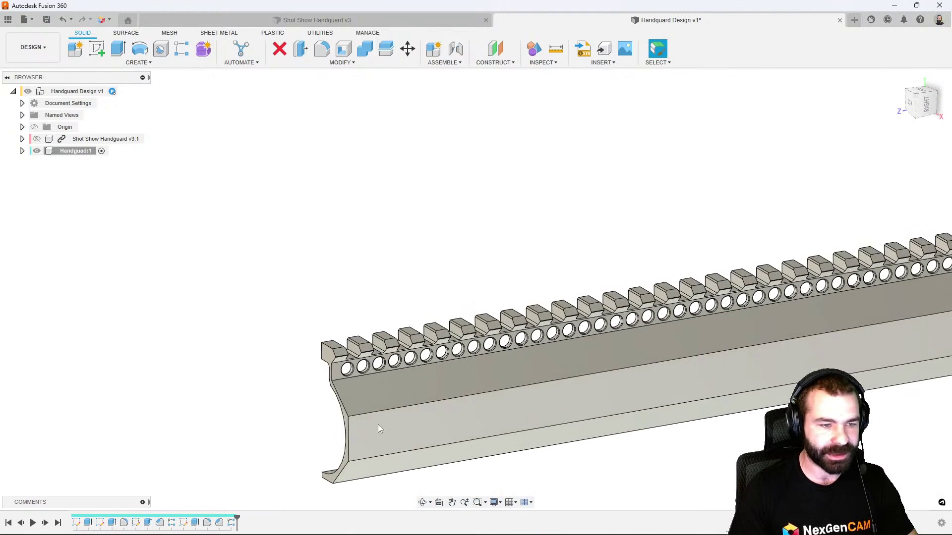
scroll(270, 409, "down", 3)
scroll(352, 406, "up", 2)
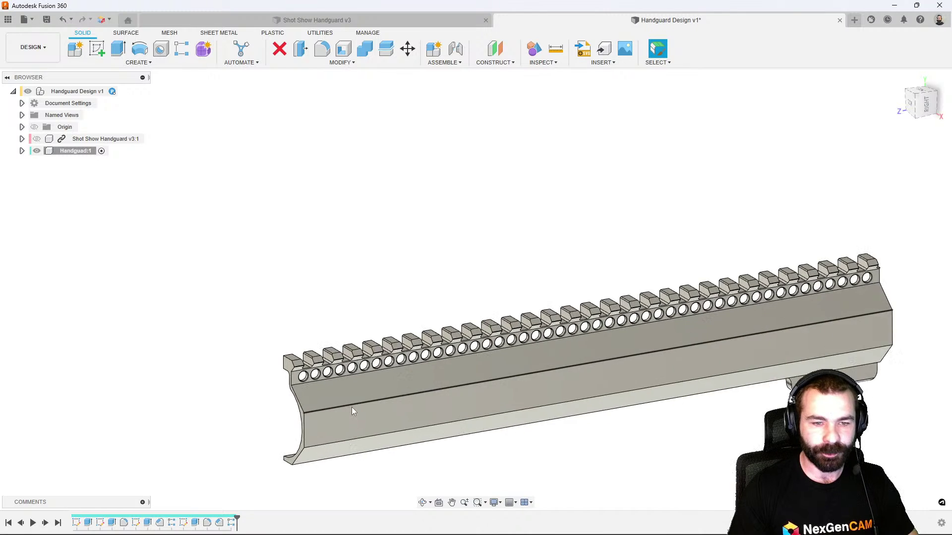
Draw a 12 in construction line through the middle of the handguard's flat side face, from one end to the other
scroll(352, 407, "up", 1)
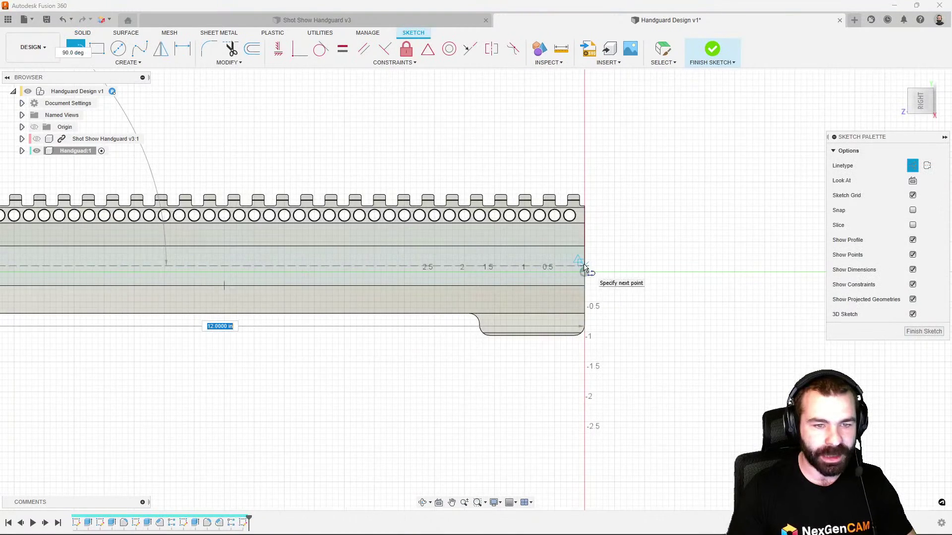
left_click(584, 267)
scroll(686, 283, "down", 6)
scroll(405, 317, "up", 4)
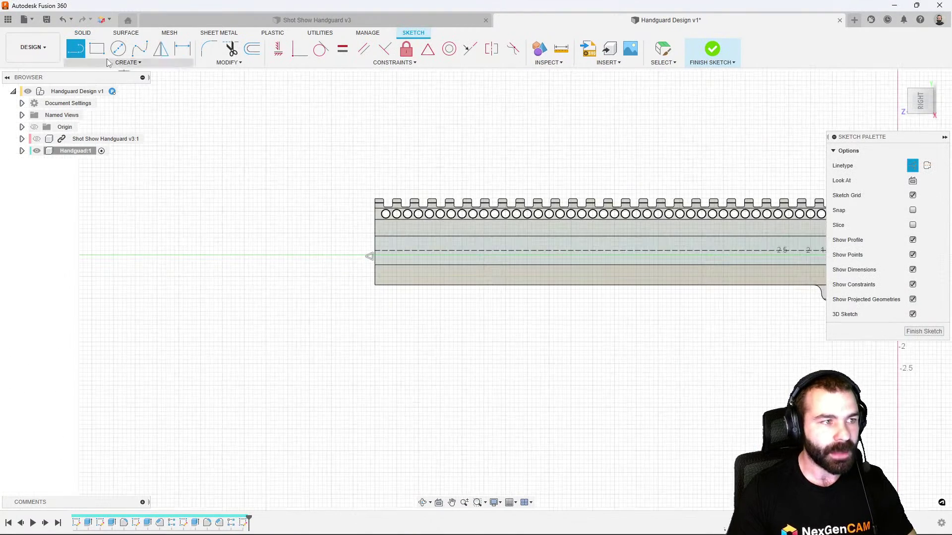
Sketch a narrow center rectangle on the side face's construction line near the middle of the handguard and finish the sketch
key("r")
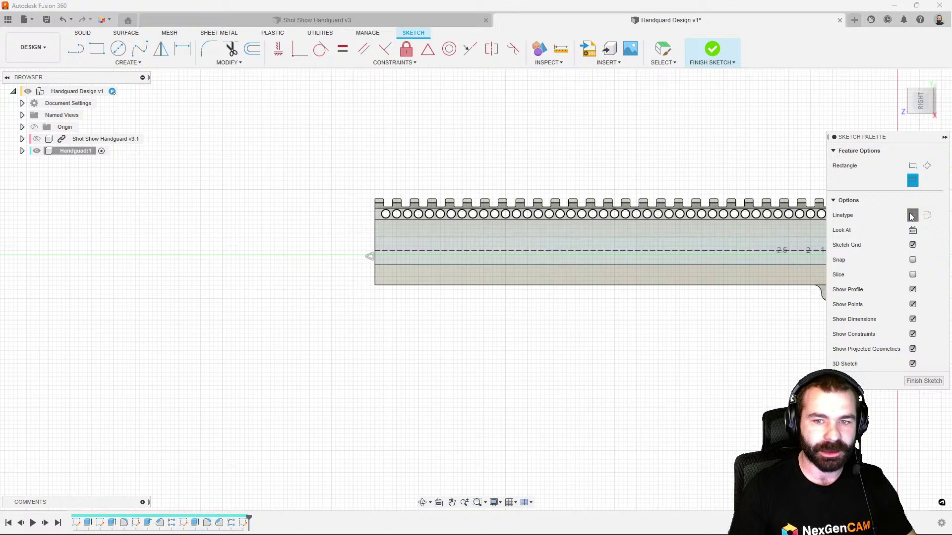
scroll(585, 274, "up", 2)
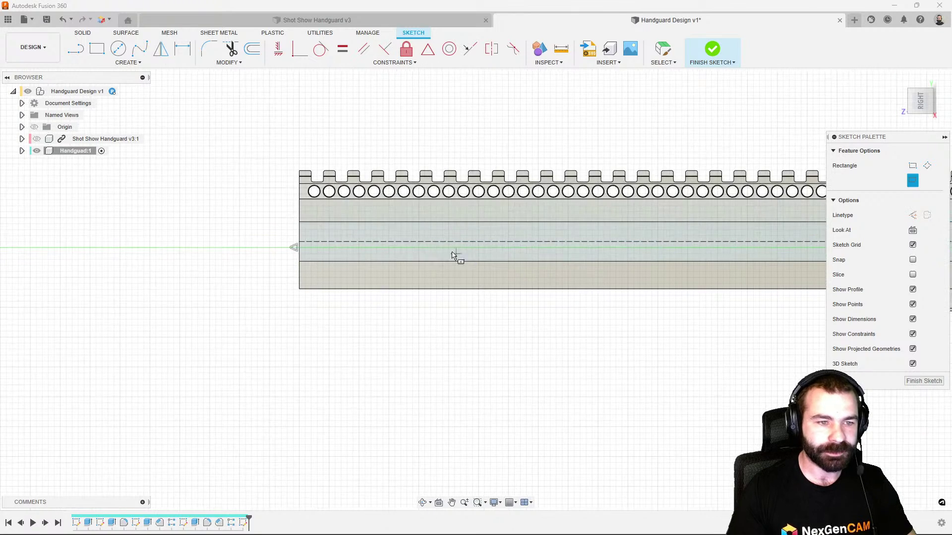
left_click(657, 241)
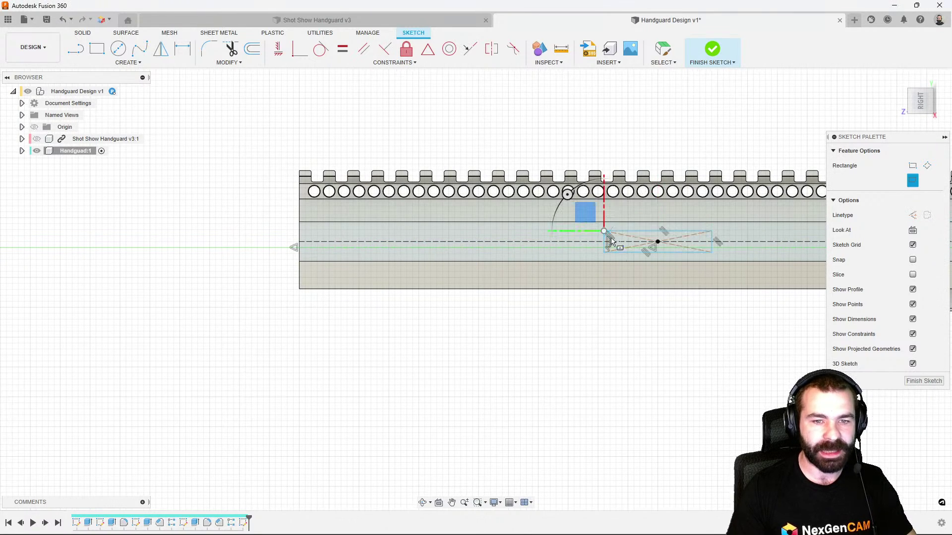
scroll(629, 265, "up", 2)
scroll(426, 259, "down", 2)
scroll(518, 258, "up", 2)
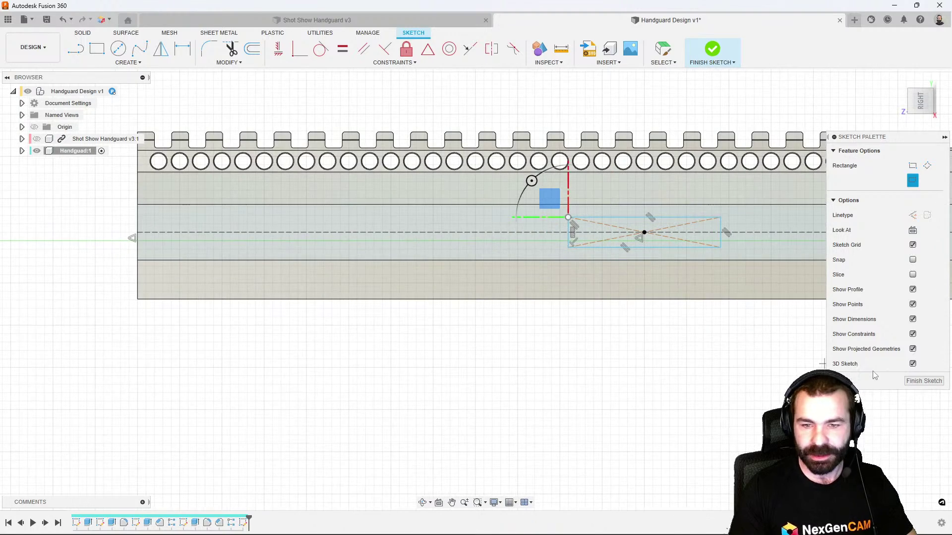
left_click(911, 381)
Extrude the side face rectangle -0.50 in as a cut to open a window through the handguard wall
key("e")
left_click(636, 248)
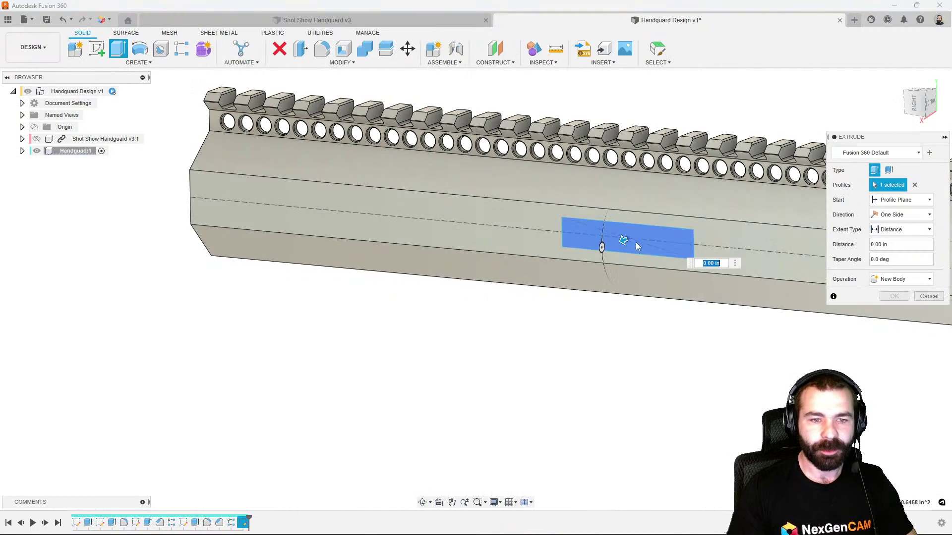
left_click_drag(627, 242, 641, 226)
left_click(897, 312)
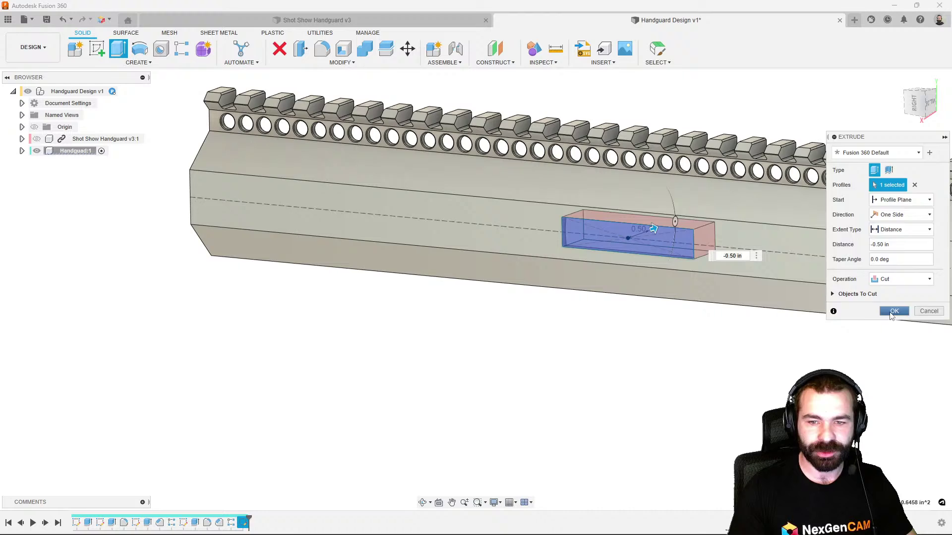
scroll(421, 307, "down", 2)
scroll(557, 249, "up", 2)
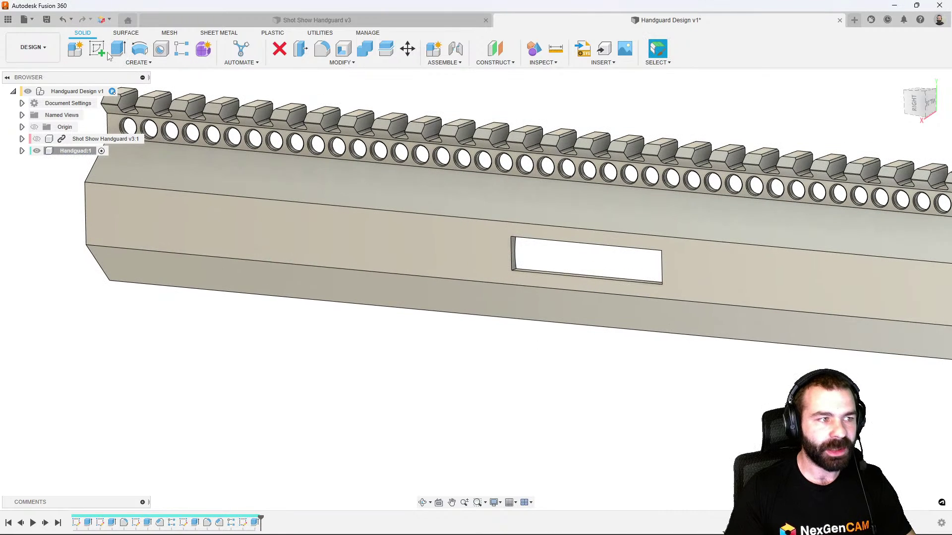
Fillet the four corner edges of the side window with a radius of 0.062 in
left_click(322, 48)
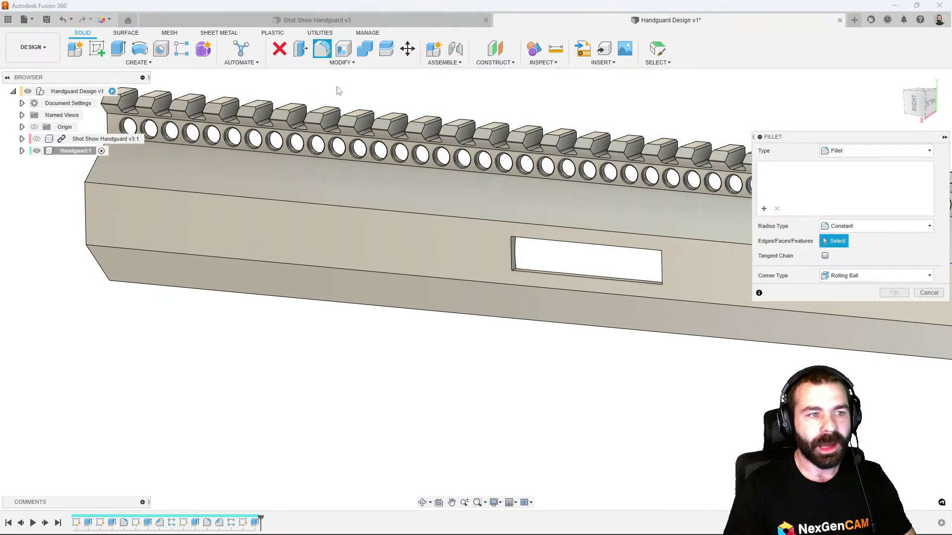
scroll(513, 269, "up", 2)
scroll(514, 268, "up", 2)
left_click(519, 290)
mouse_move(518, 290)
middle_mouse_down("shift")
mouse_move(518, 208)
mouse_move(536, 292)
middle_mouse_up("shift")
left_click(516, 195)
scroll(517, 199, "down", 3)
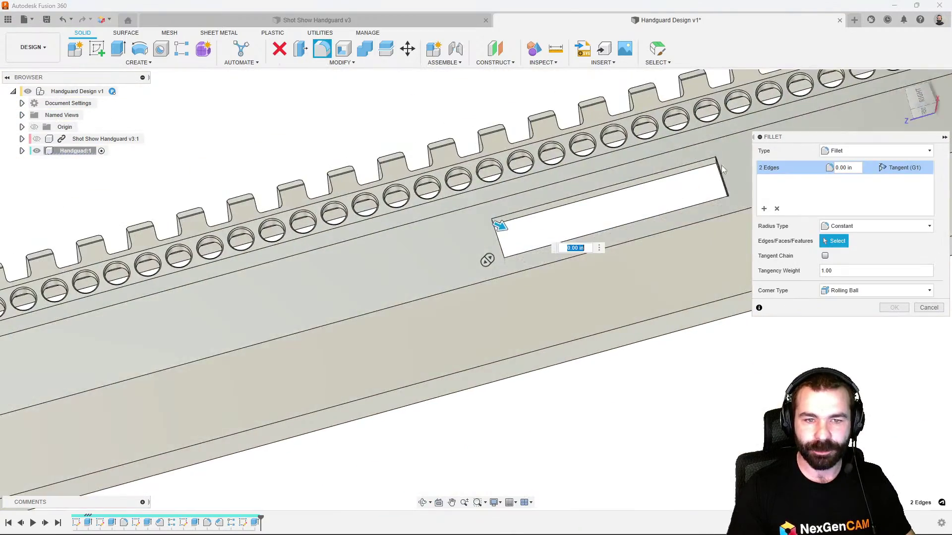
scroll(713, 166, "up", 2)
middle_click_drag(713, 166, 734, 237, "shift")
left_click(706, 161)
left_click(734, 237)
type(".0")
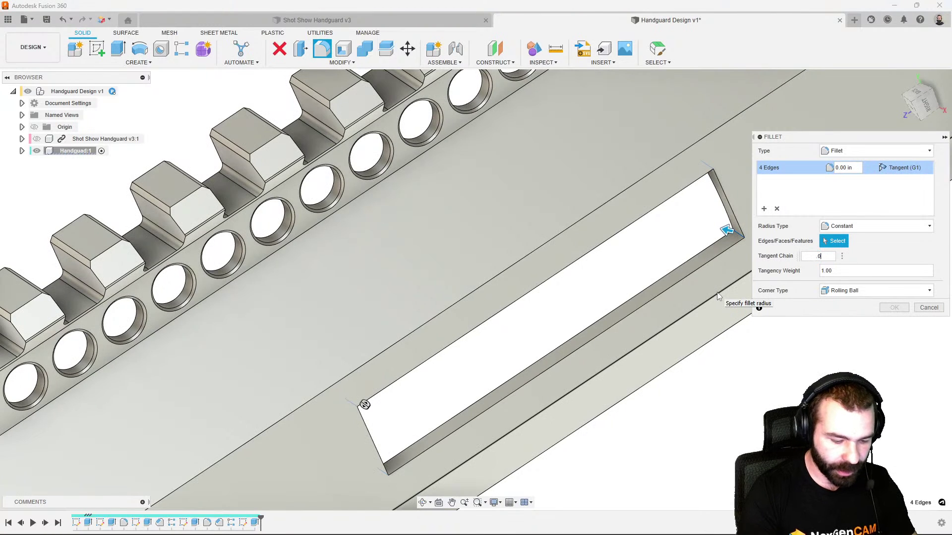
type("62")
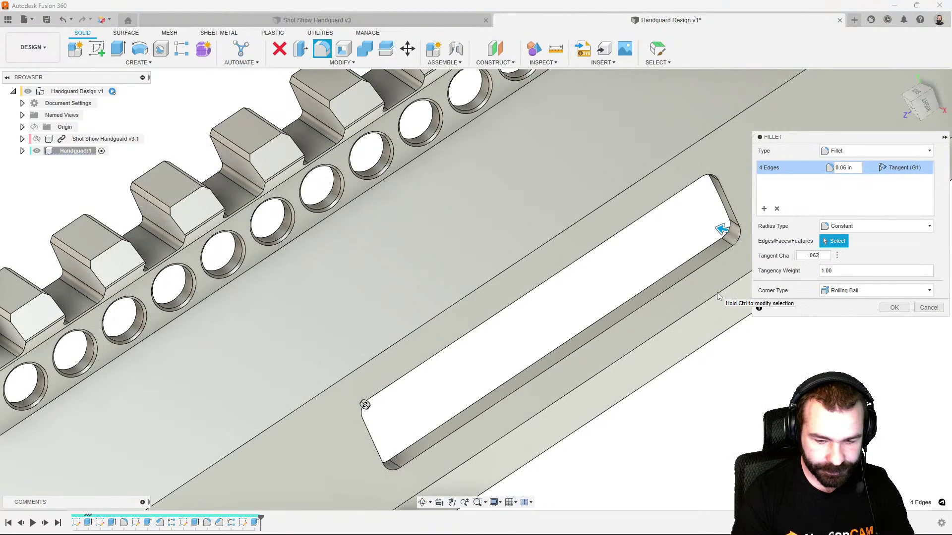
key("Return")
middle_click_drag(717, 292, 422, 187, "shift")
scroll(422, 188, "down", 4)
Start a rectangular pattern of the side window's cut and corner fillets along the handguard's long side edge
left_click(182, 48)
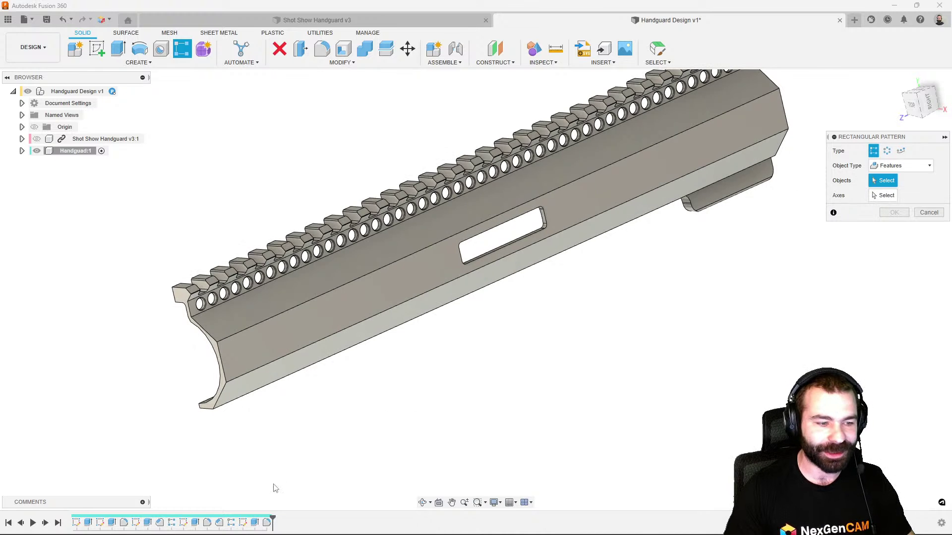
left_click(255, 525)
left_click(268, 524)
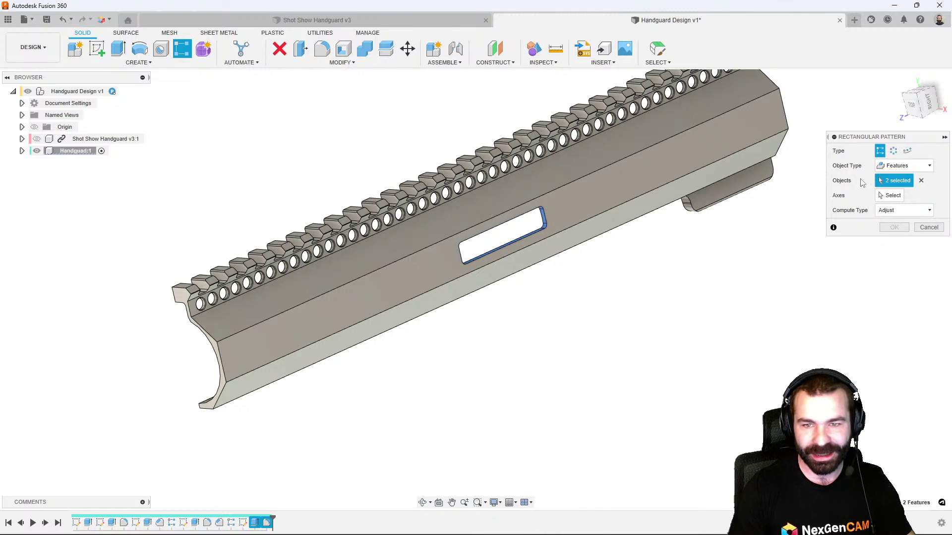
left_click(889, 196)
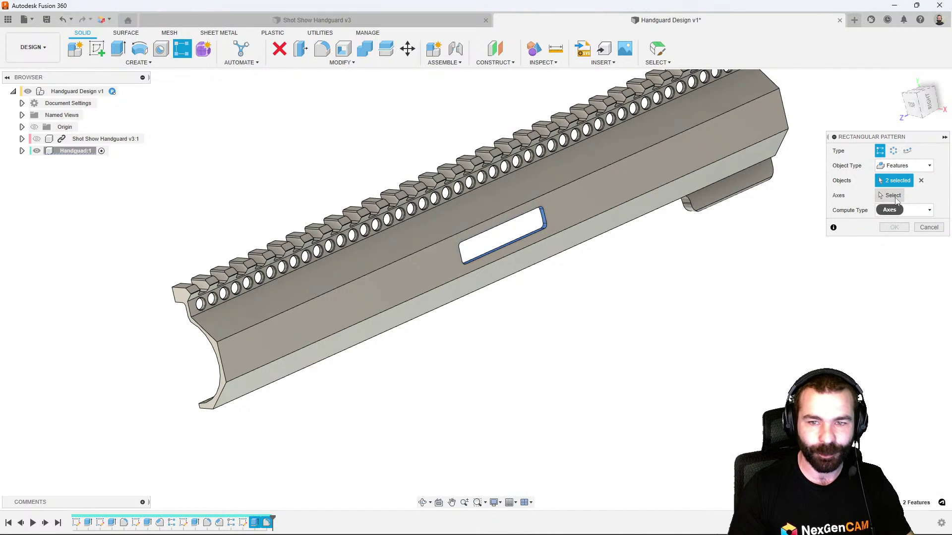
left_click(573, 185)
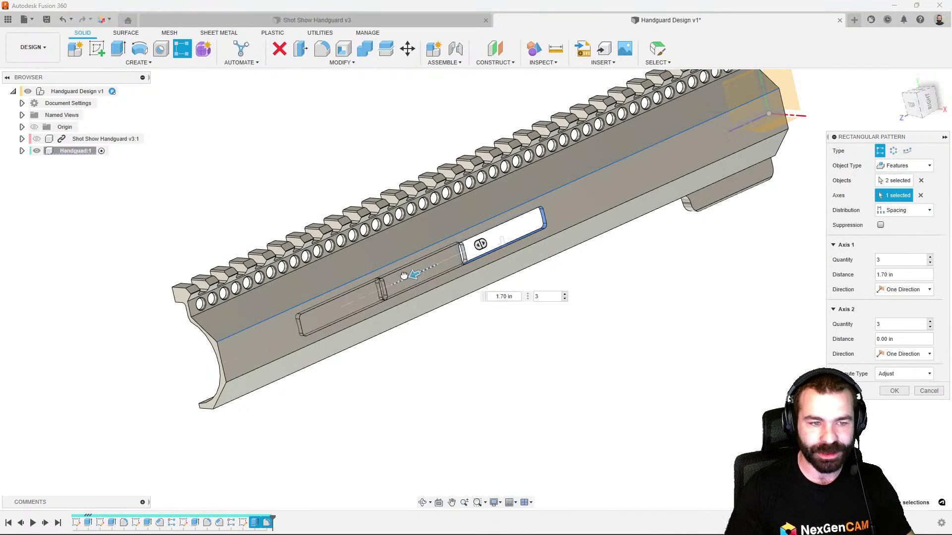
left_click_drag(404, 276, 376, 289)
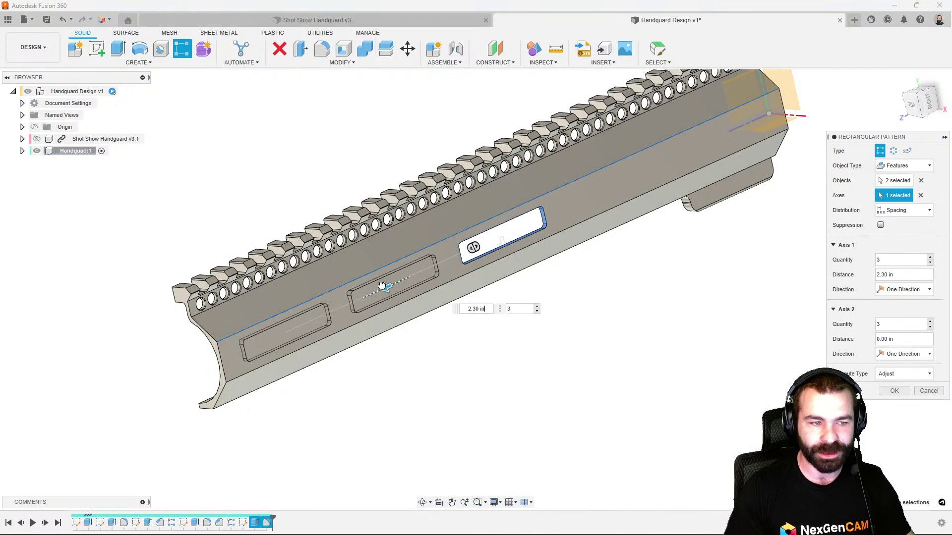
left_click(910, 290)
left_click(900, 300)
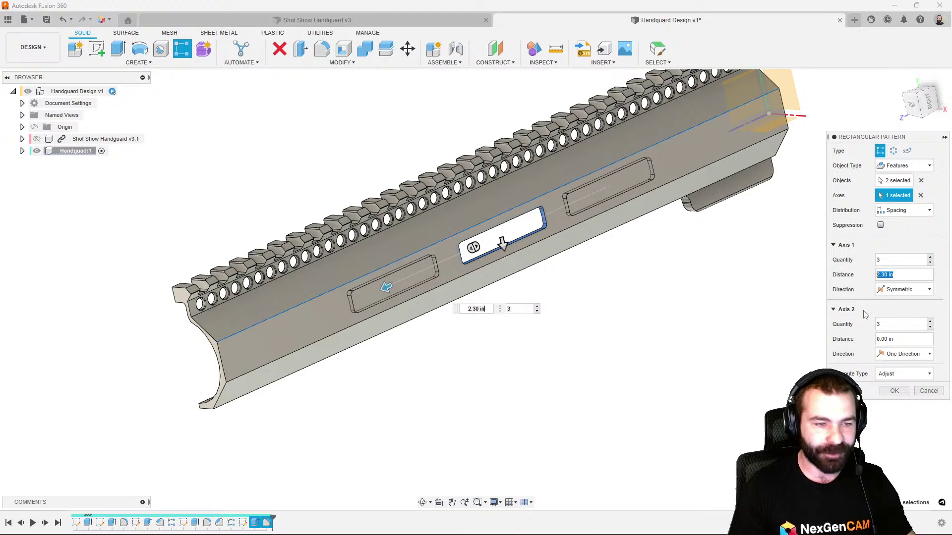
key("Return")
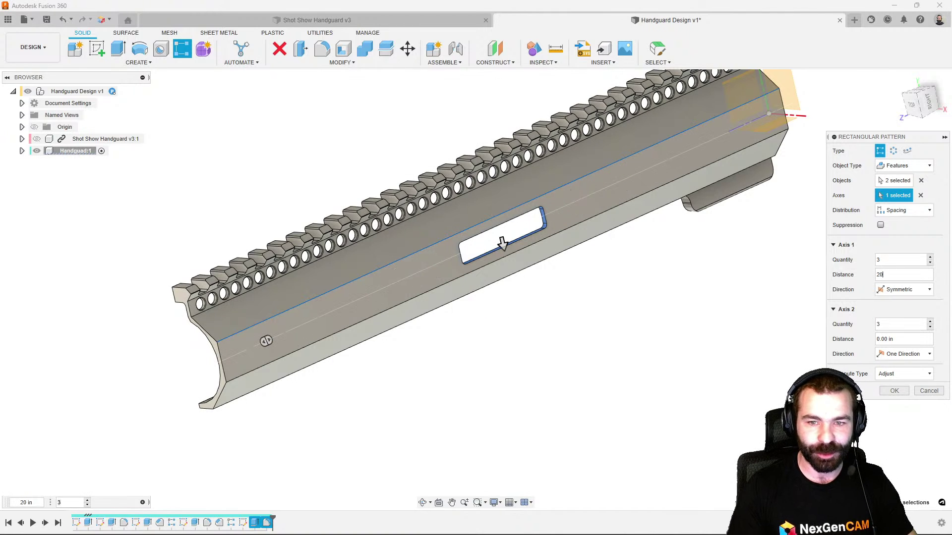
key("Return")
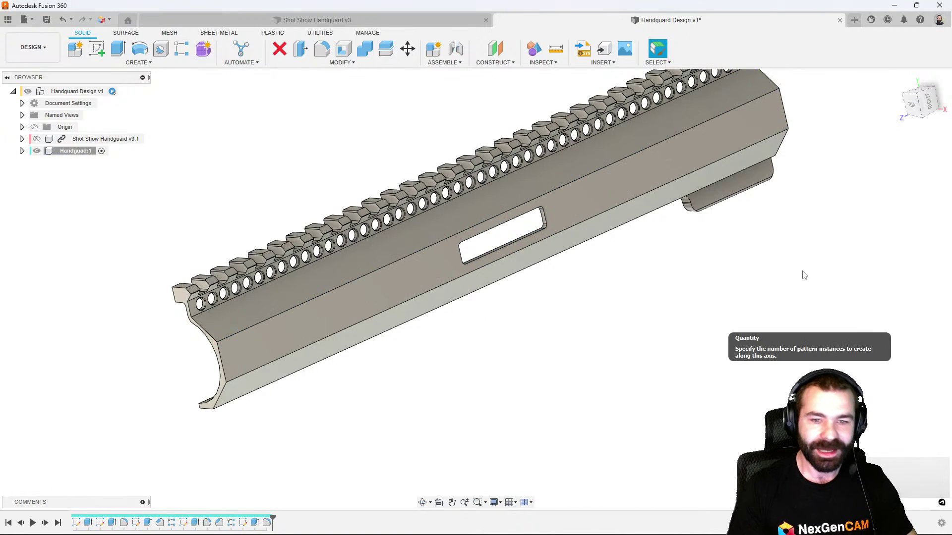
Start a symmetric rectangular pattern of the side window's cut and corner fillets along the handguard's long side edge
left_click(182, 48)
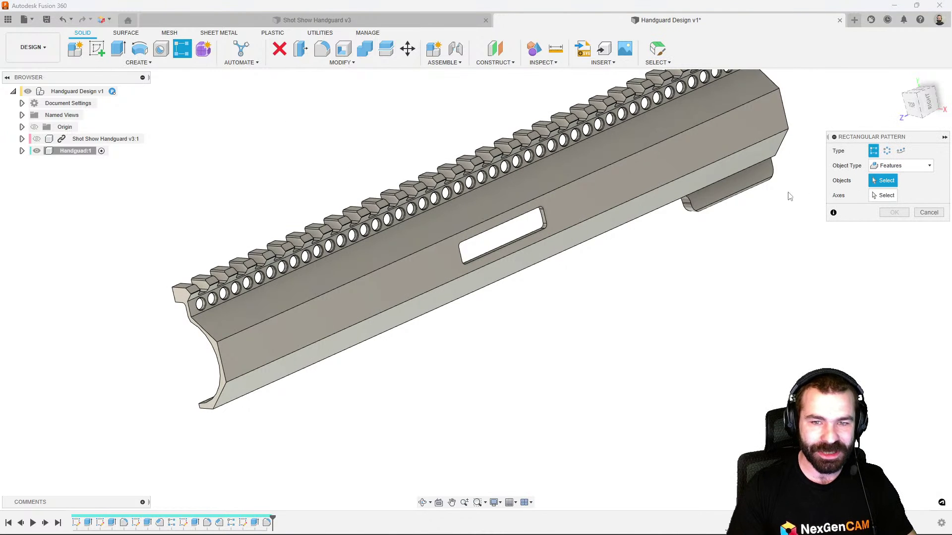
scroll(597, 200, "up", 1)
left_click(256, 526)
left_click(268, 526)
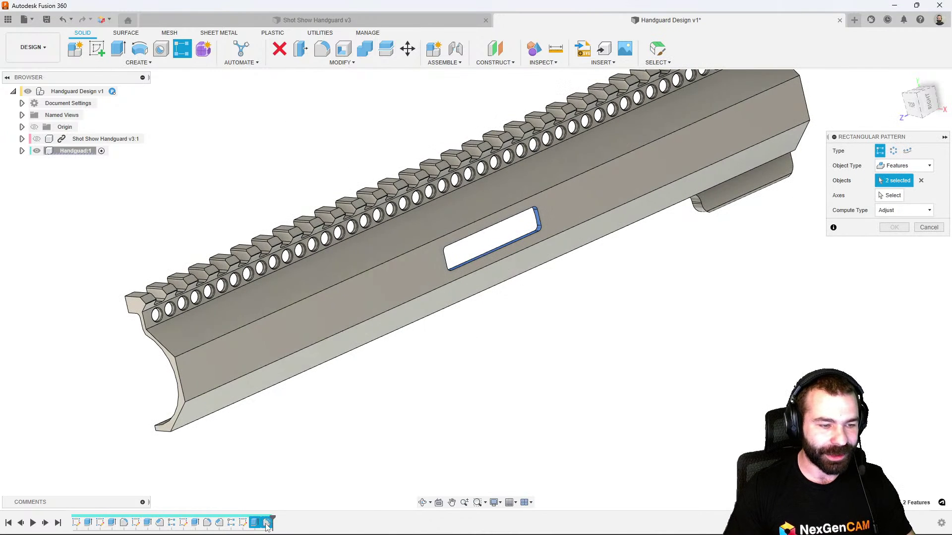
left_click(906, 196)
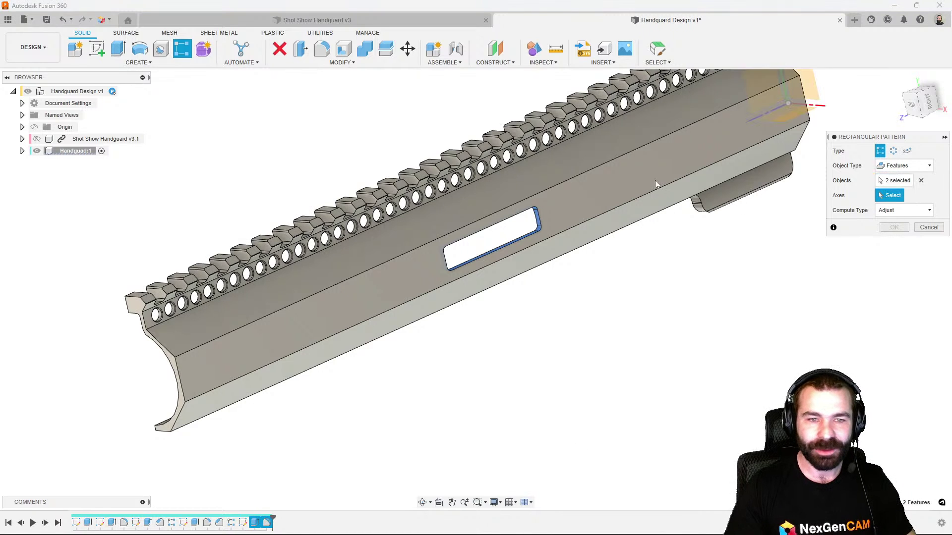
left_click(593, 175)
left_click(909, 288)
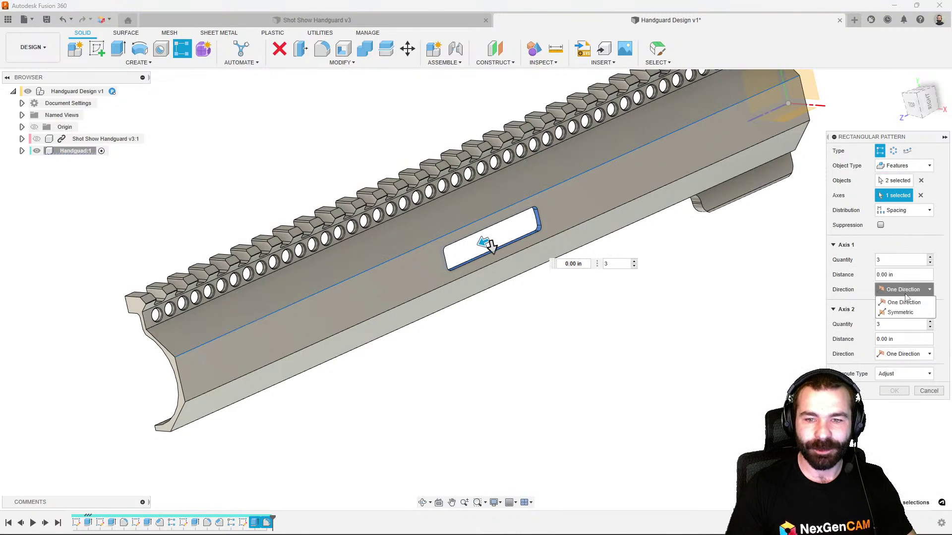
left_click(902, 318)
Create the side window pattern with 5 instances spaced 2.3 in apart
type("2")
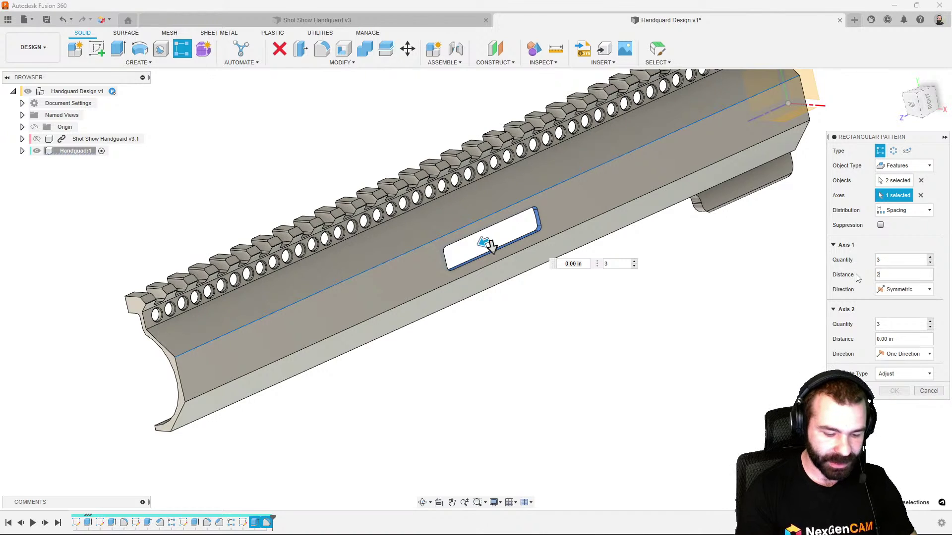
type(".0")
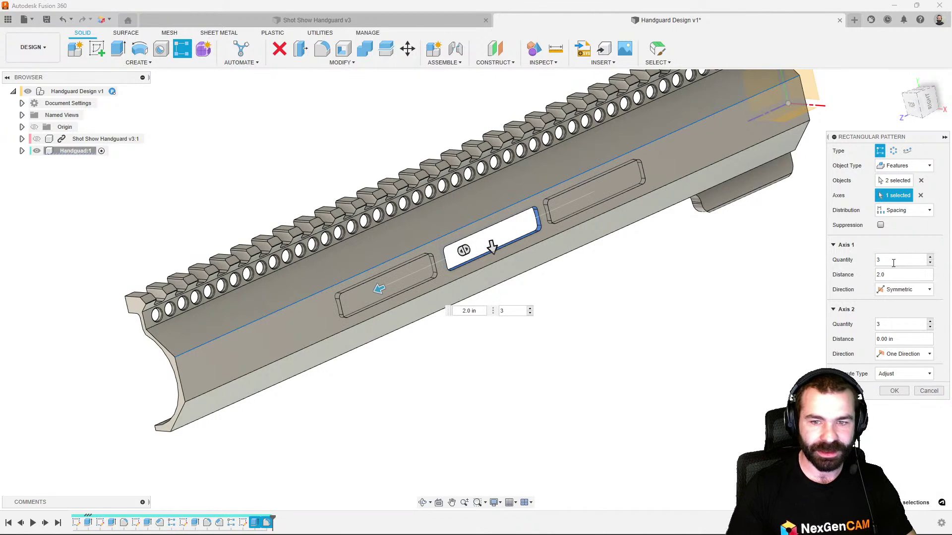
left_click(930, 257)
left_click(930, 257)
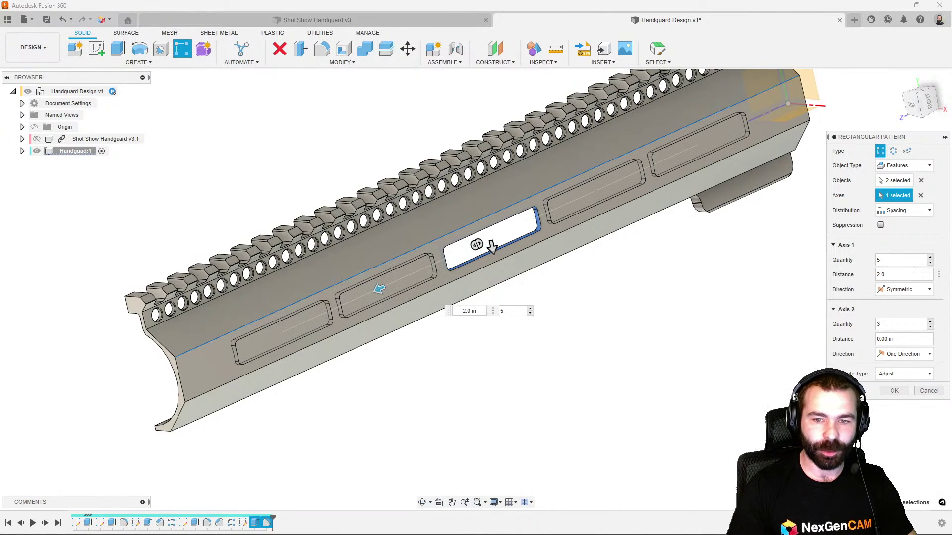
type(".")
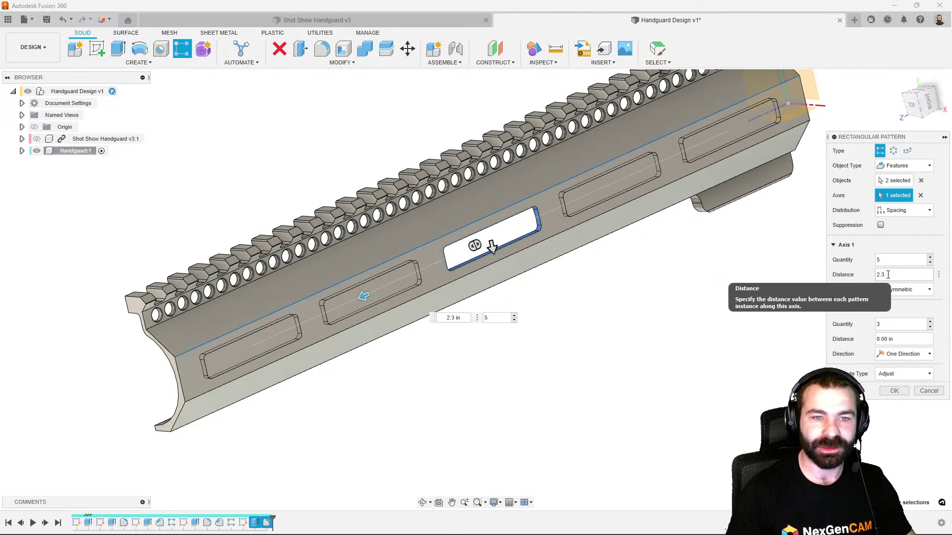
left_click(895, 391)
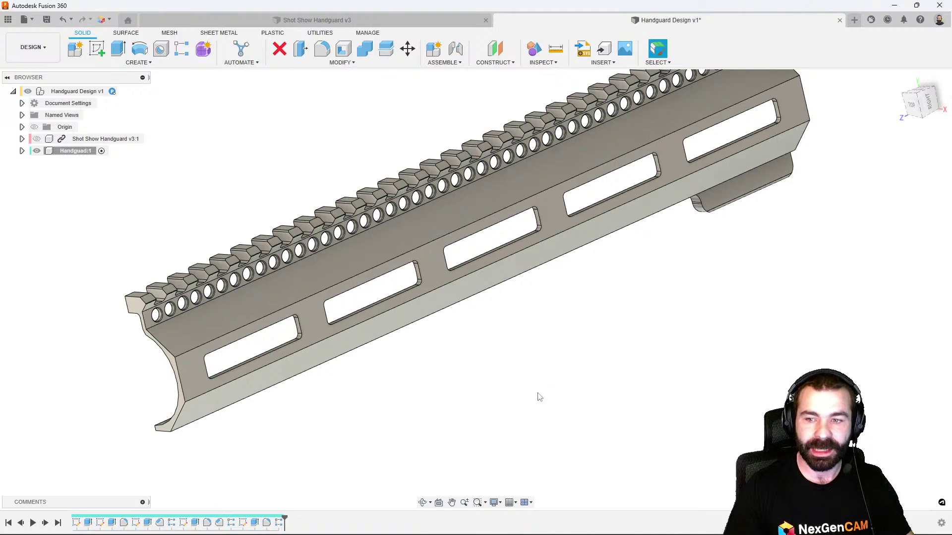
Roll the design history back to just before the side window pattern
middle_click_drag(537, 395, 564, 336, "shift")
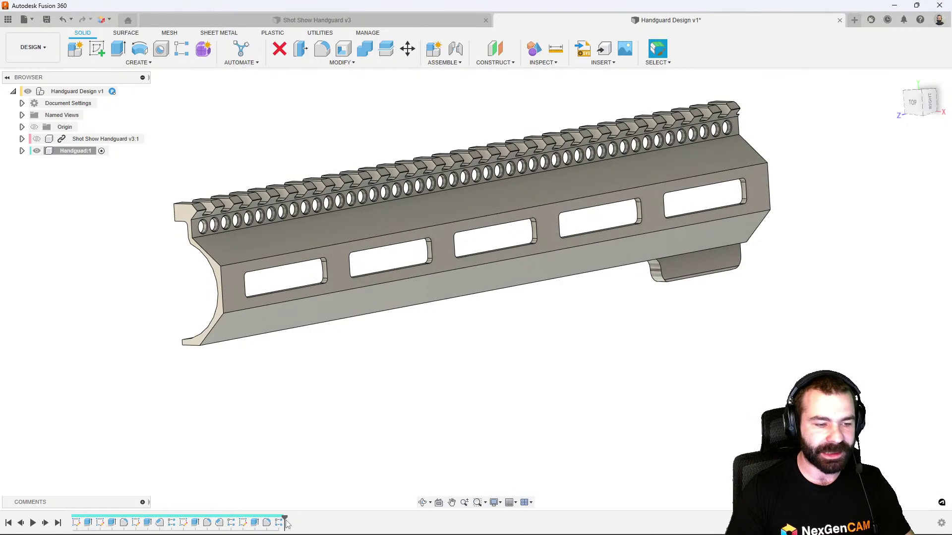
left_click_drag(285, 521, 274, 521)
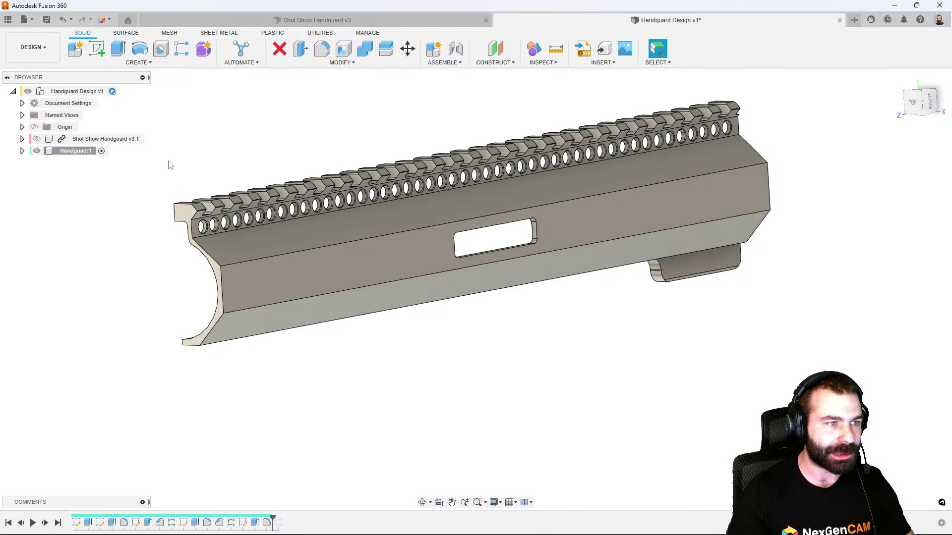
Chamfer the edges of the side slot with an equal distance of 0.01 in
left_click(313, 64)
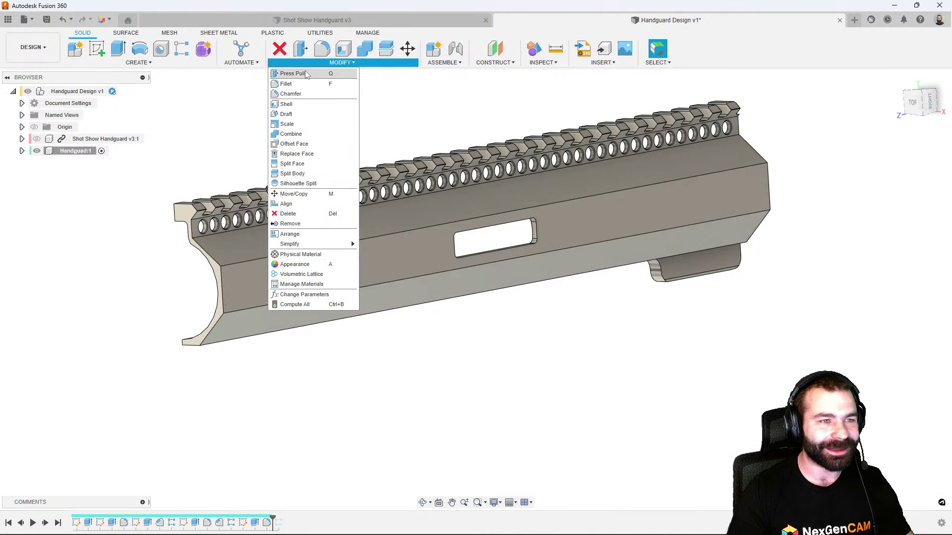
left_click(291, 94)
scroll(475, 260, "up", 2)
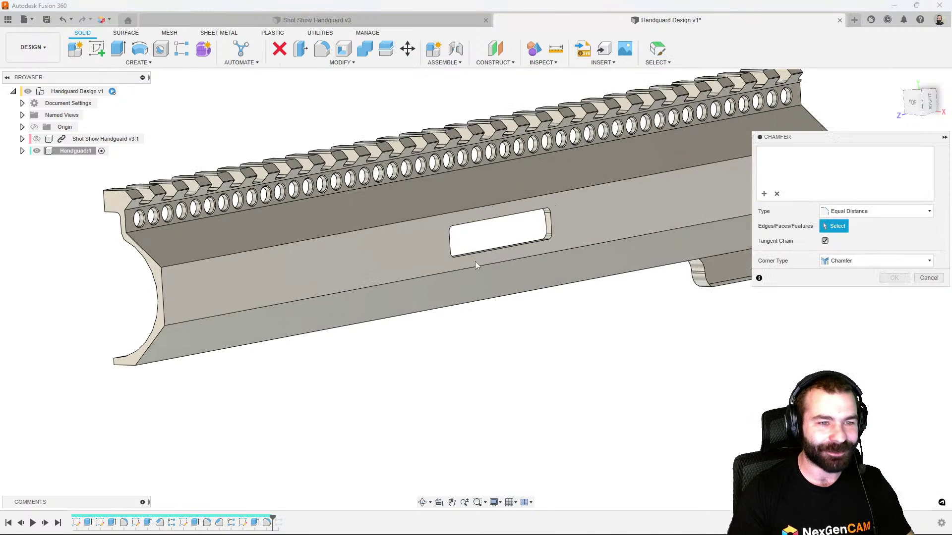
left_click(475, 227)
type(".01")
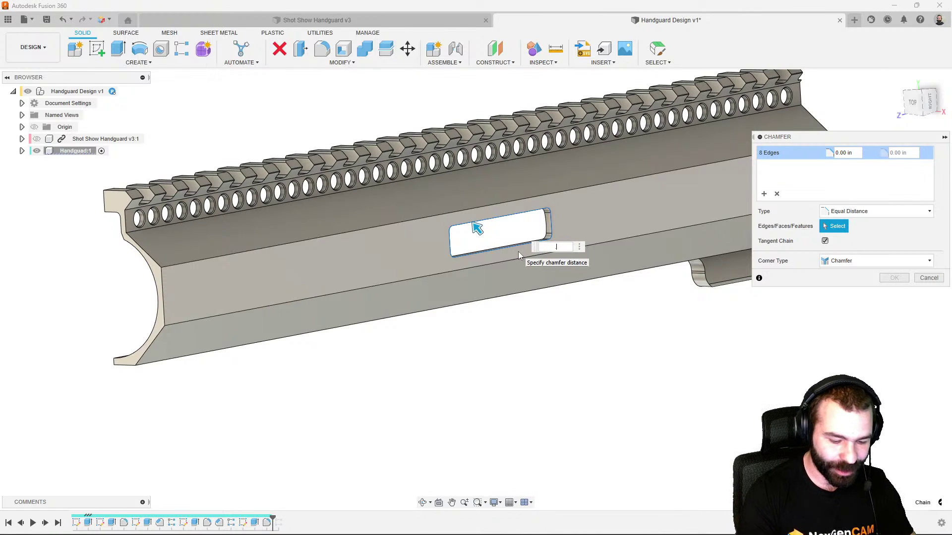
key("Return")
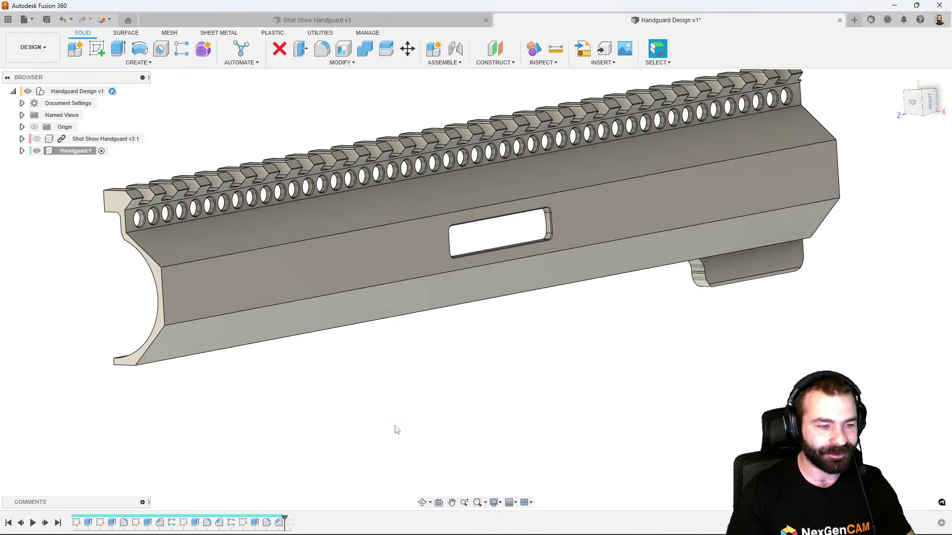
Roll the history forward past the slot's rectangular pattern and add the new chamfer to its patterned features
left_click_drag(282, 523, 296, 523)
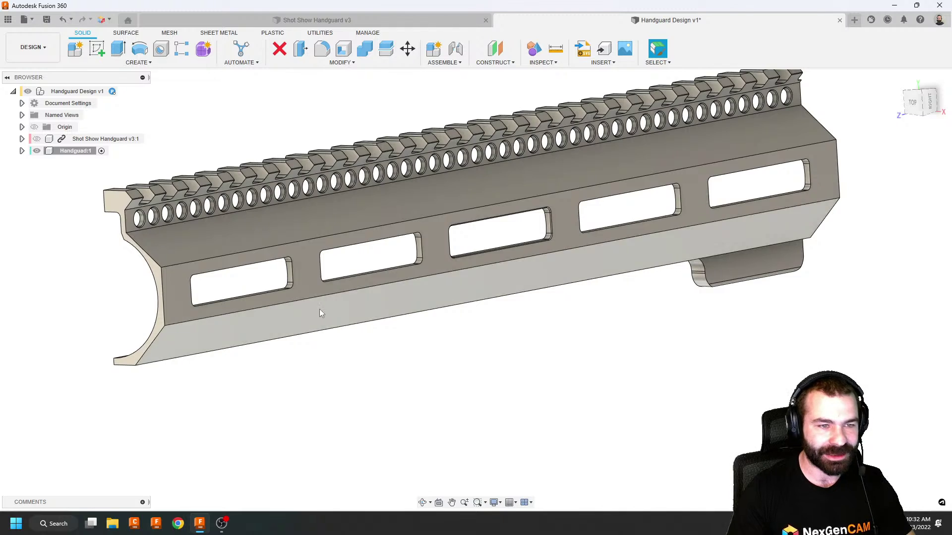
scroll(423, 249, "up", 3)
right_click(292, 524)
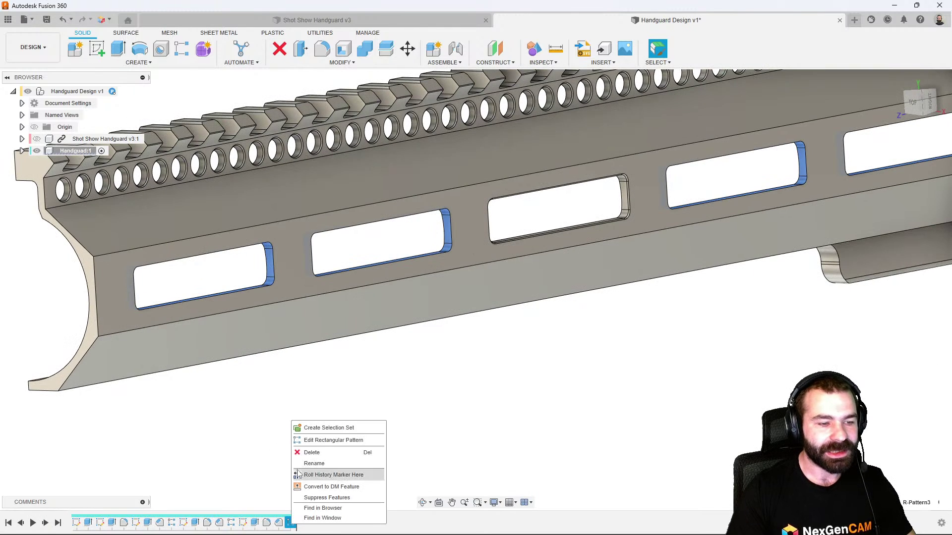
left_click(313, 442)
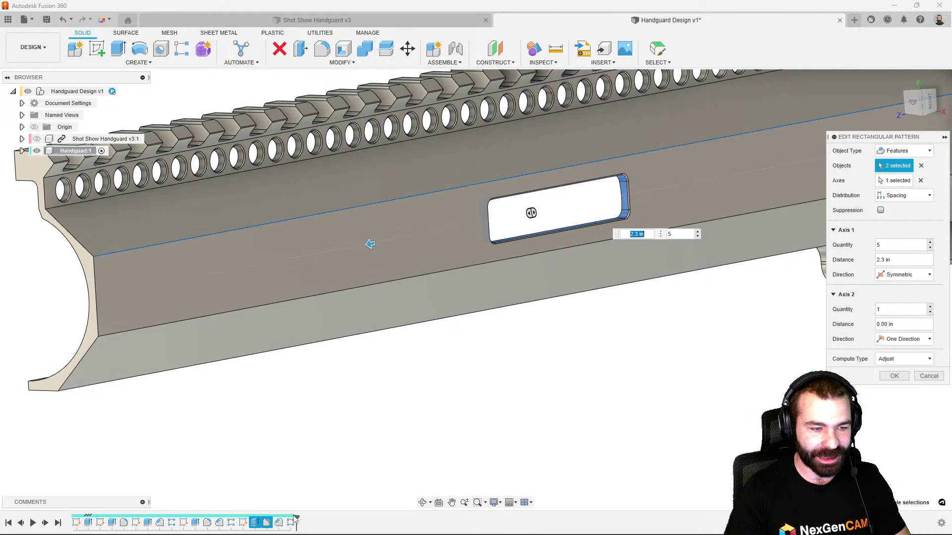
left_click(278, 522)
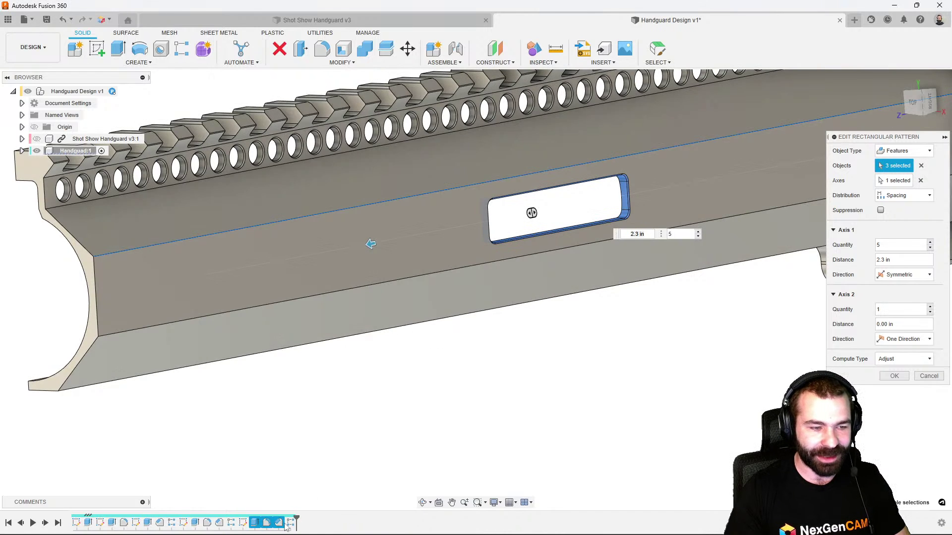
left_click(894, 377)
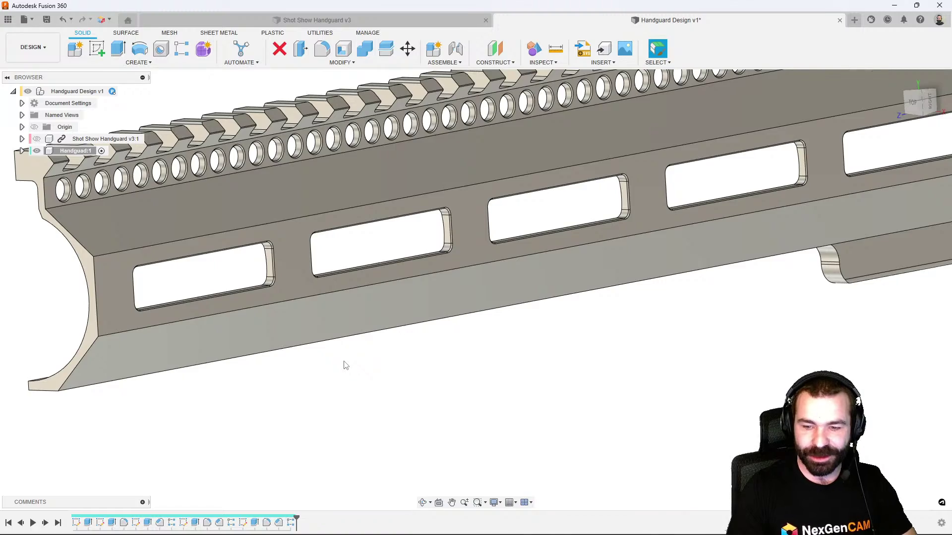
Start a sketch on the long angled face between the row of round holes and the side slots
scroll(346, 365, "down", 2)
middle_click_drag(345, 365, 351, 368, "shift")
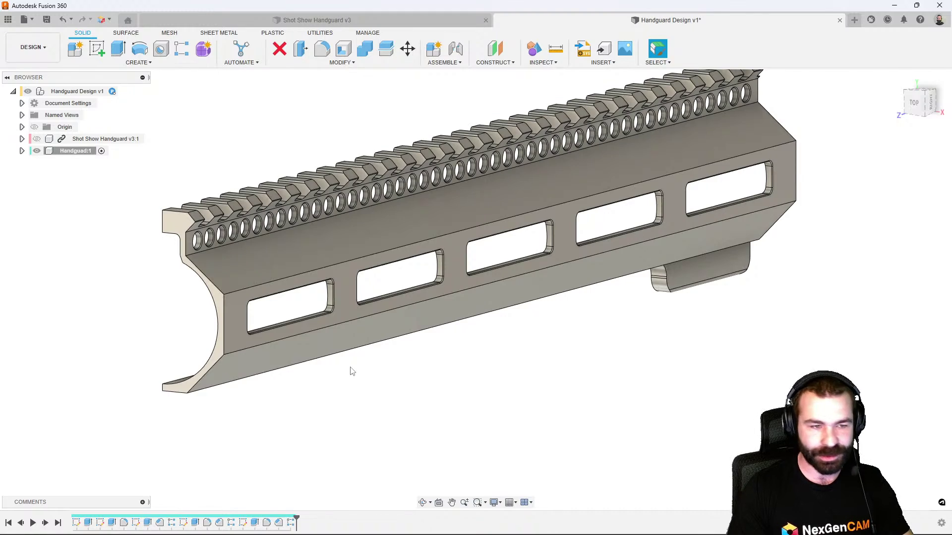
scroll(337, 369, "up", 3)
scroll(327, 366, "down", 1)
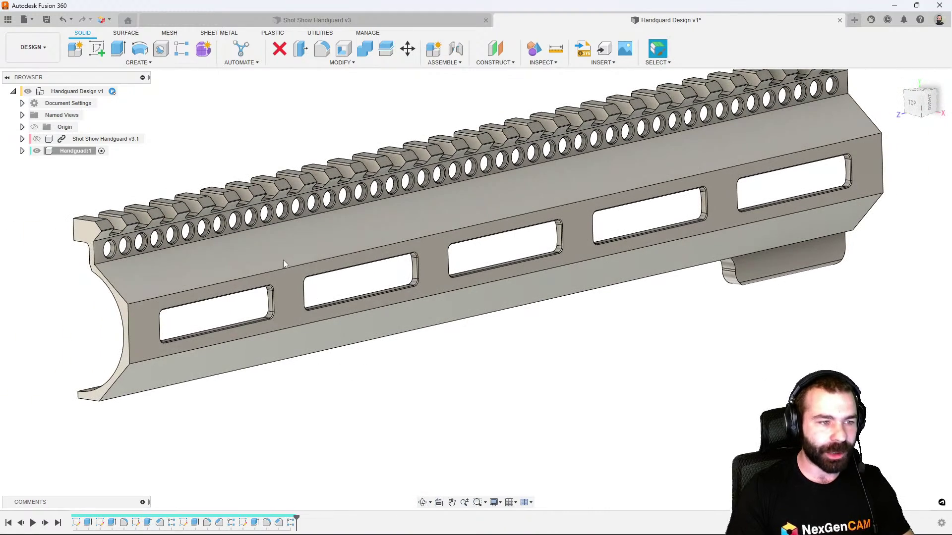
scroll(601, 183, "down", 3)
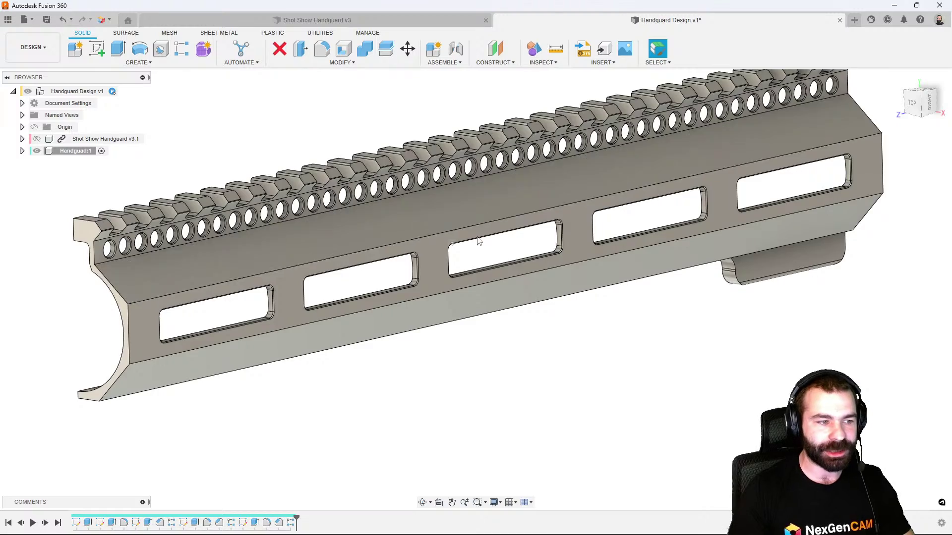
middle_click_drag(478, 241, 500, 256, "shift")
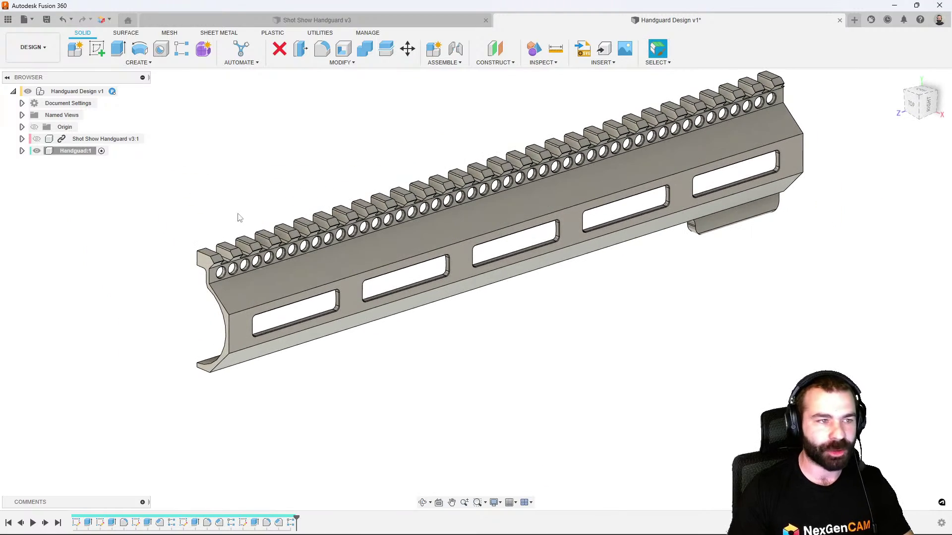
left_click(97, 49)
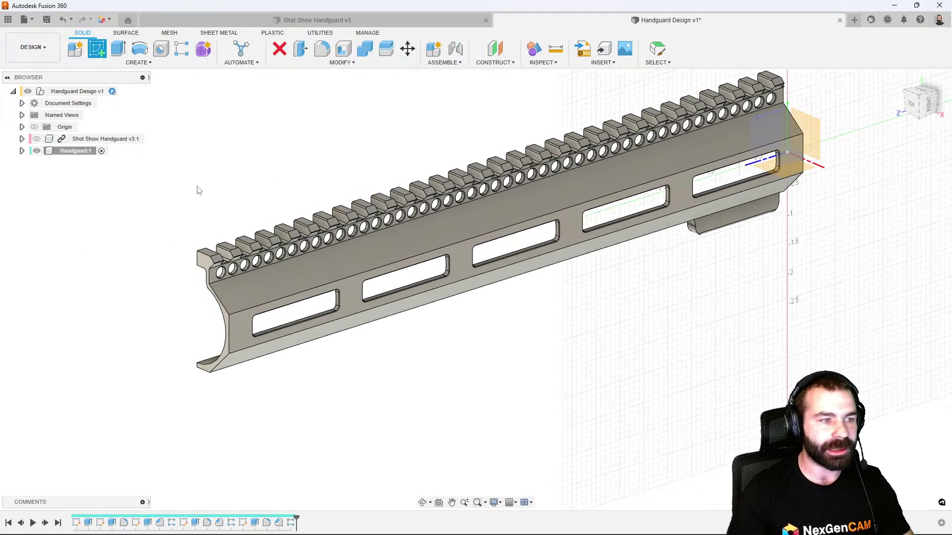
left_click(260, 284)
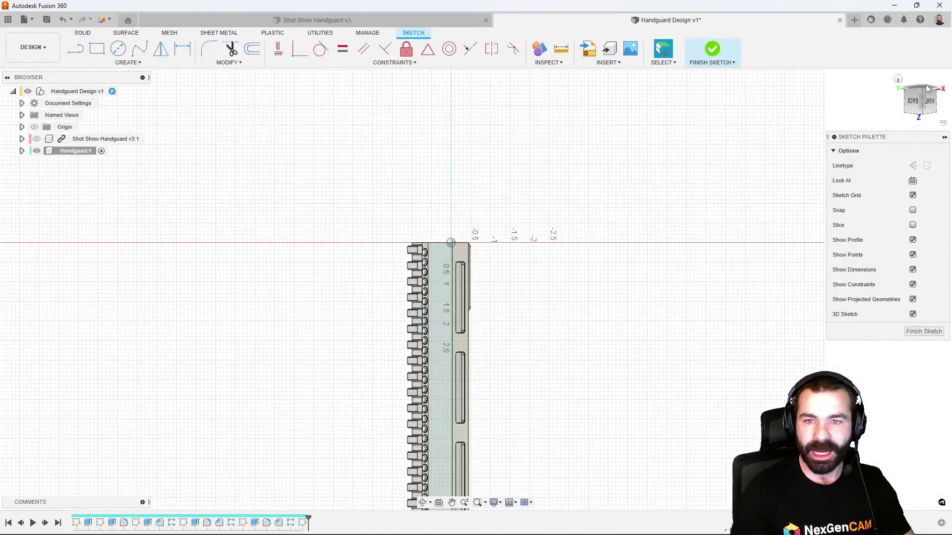
Draw a 12 in centre line along the angled face, joining the midpoints of its two end edges
mouse_move(849, 124)
middle_mouse_down("shift")
mouse_move(279, 156)
mouse_move(310, 134)
mouse_move(307, 264)
middle_mouse_up("shift")
scroll(305, 264, "up", 6)
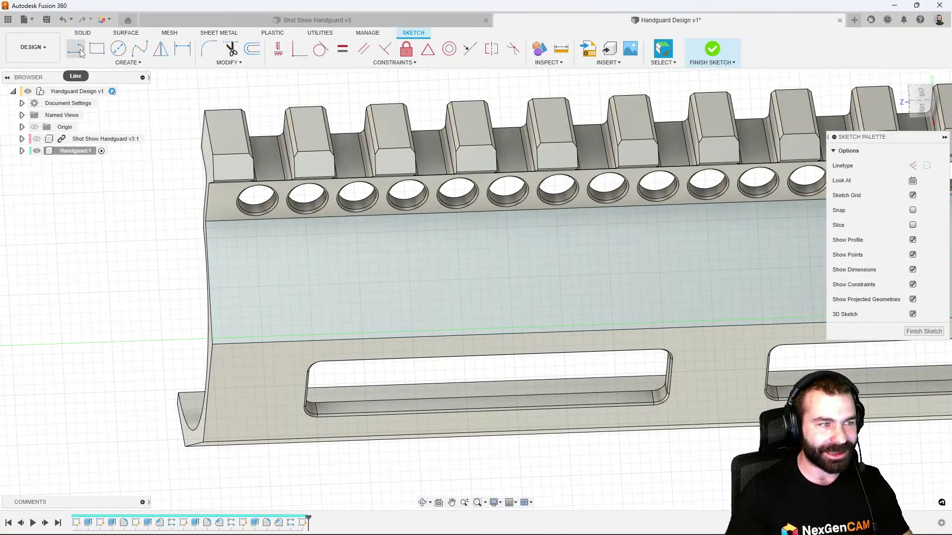
left_click(80, 52)
left_click(913, 181)
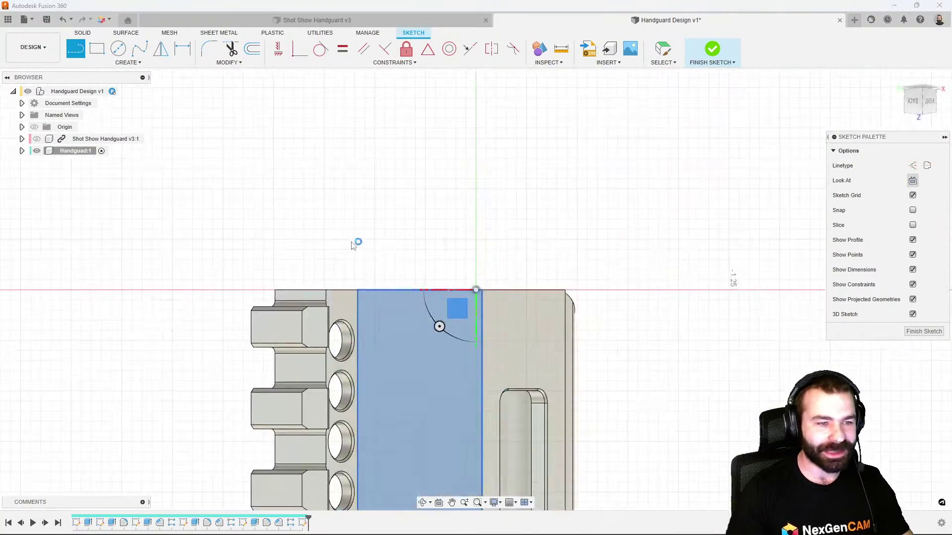
scroll(421, 296, "down", 10)
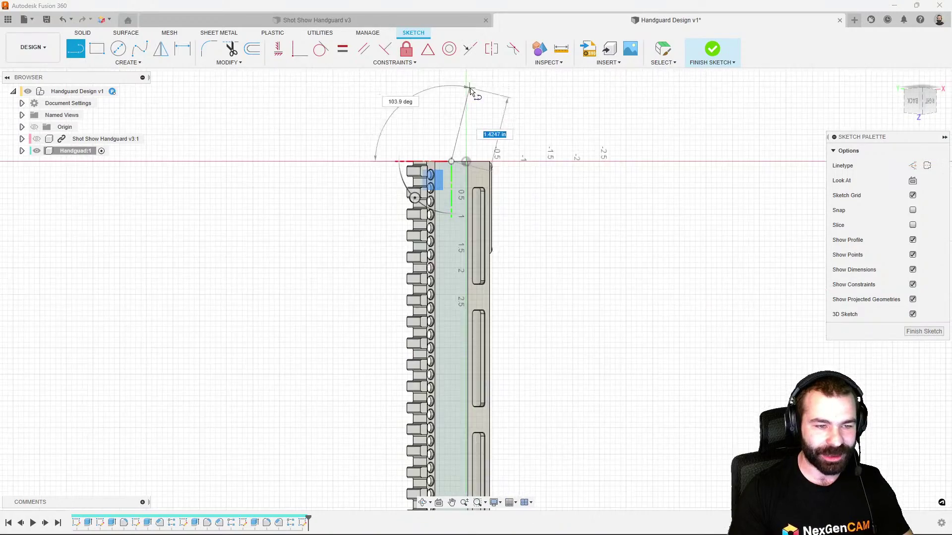
scroll(463, 403, "up", 10)
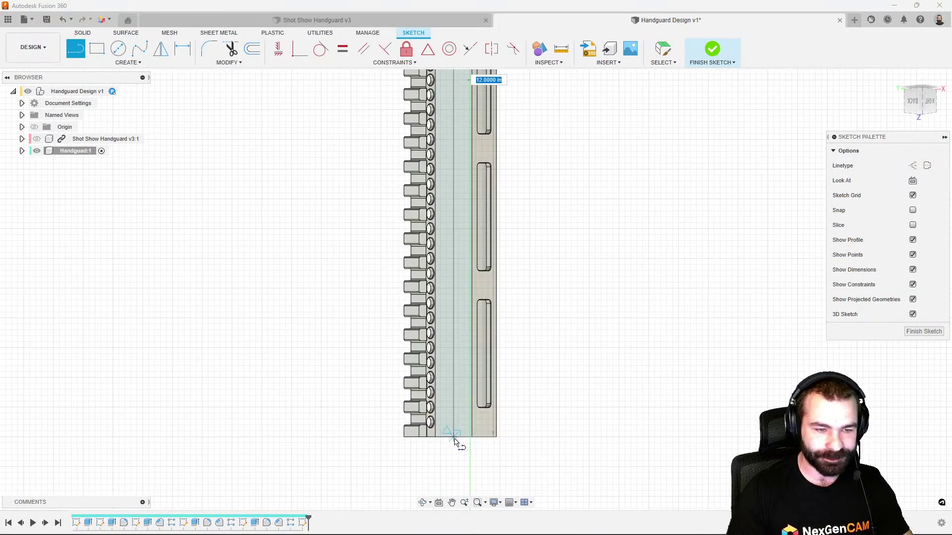
left_click(460, 416)
Sketch a circle about 0.31 in in diameter, centred on the line near the end of the face
left_click(118, 48)
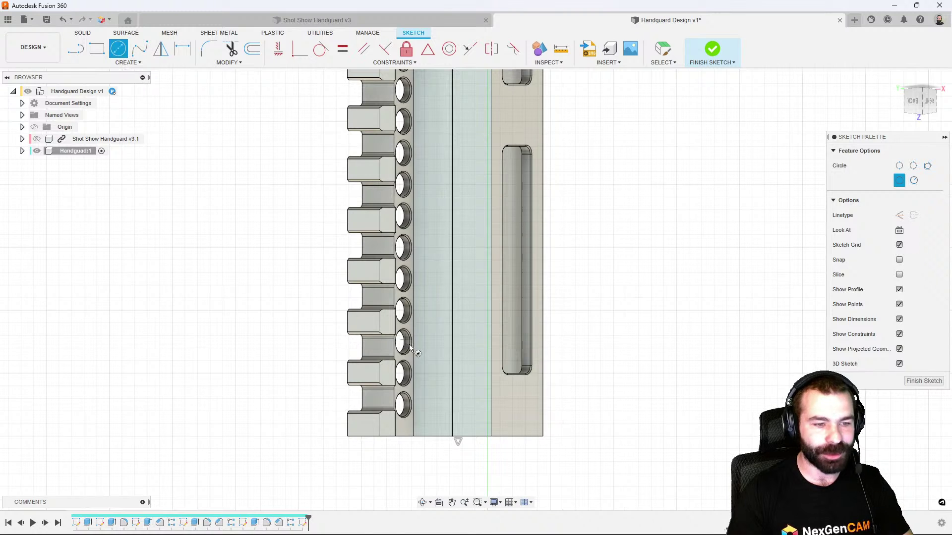
left_click(453, 400)
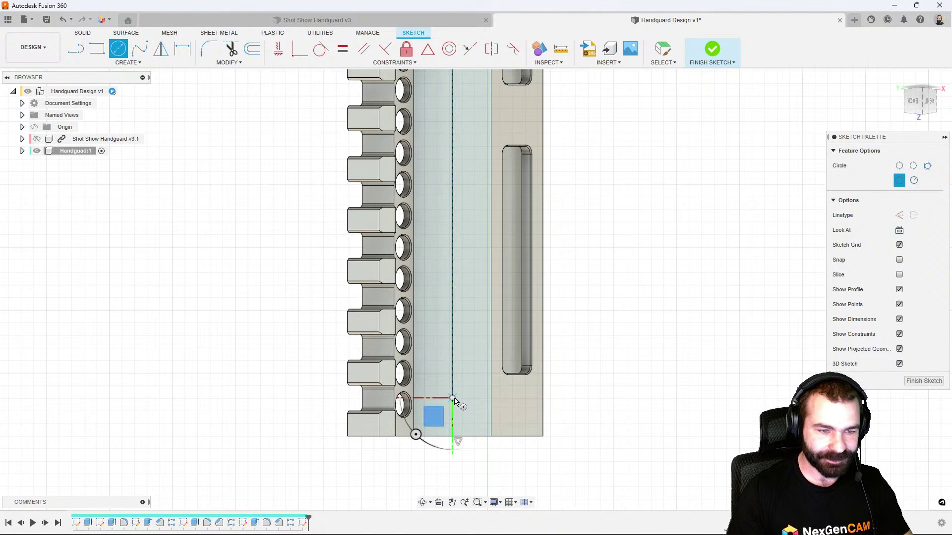
left_click(438, 413)
Sketch a center rectangle on the line beside the circle, about 0.29 in long along the handguard
left_click(97, 48)
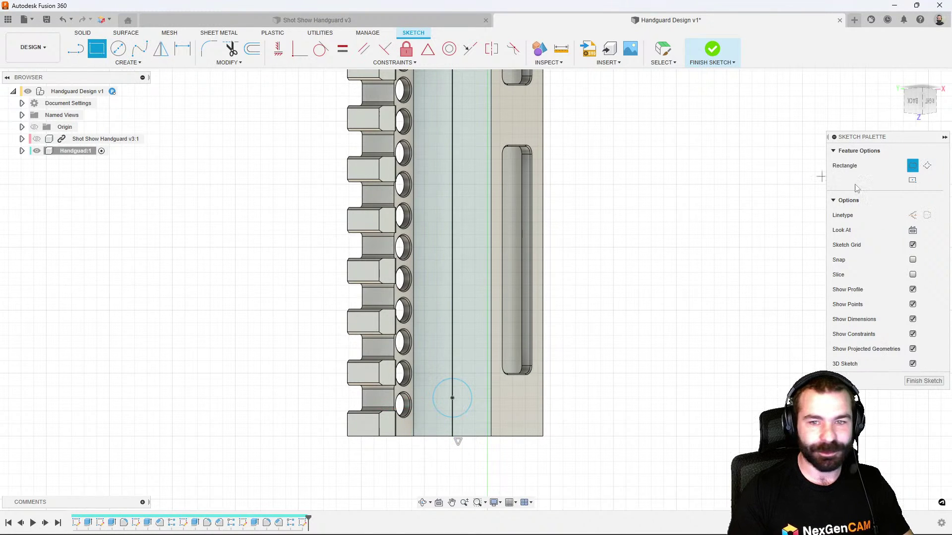
left_click(912, 180)
scroll(524, 339, "up", 3)
left_click(420, 350)
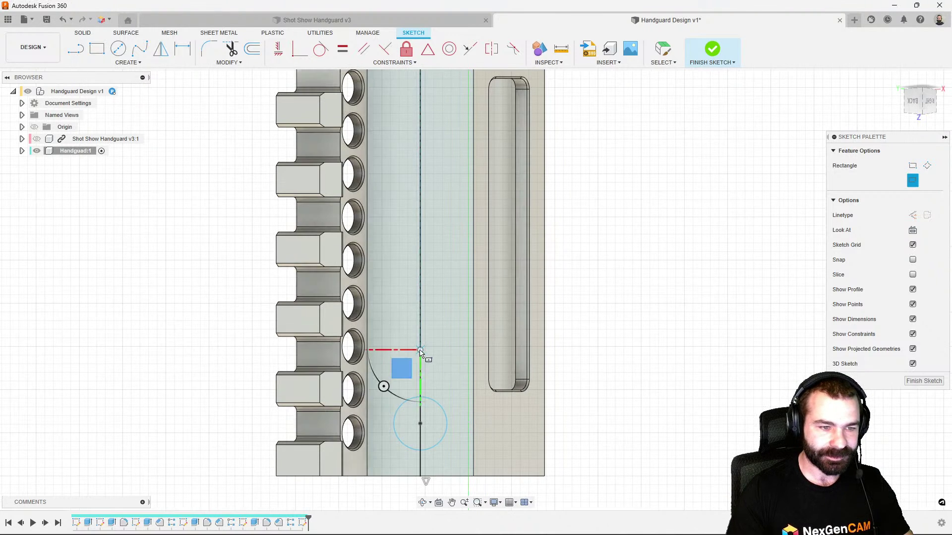
left_click(393, 326)
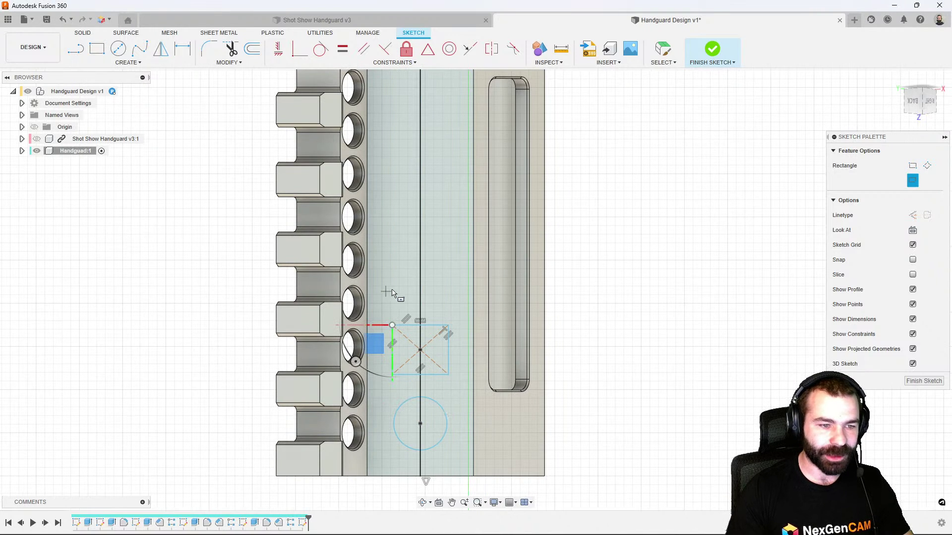
Sketch a closed triangle of three lines across the centre line, next to the rectangle
left_click(76, 49)
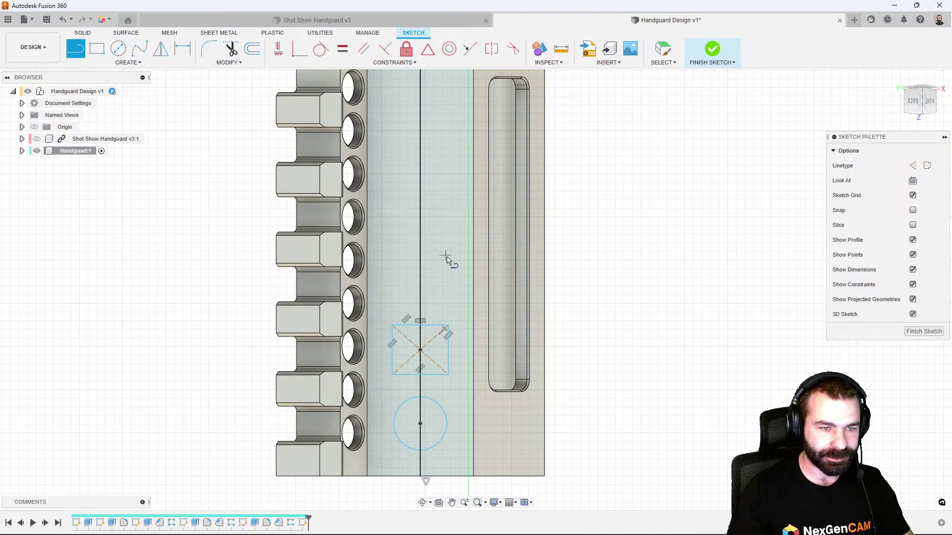
left_click(446, 290)
left_click(391, 252)
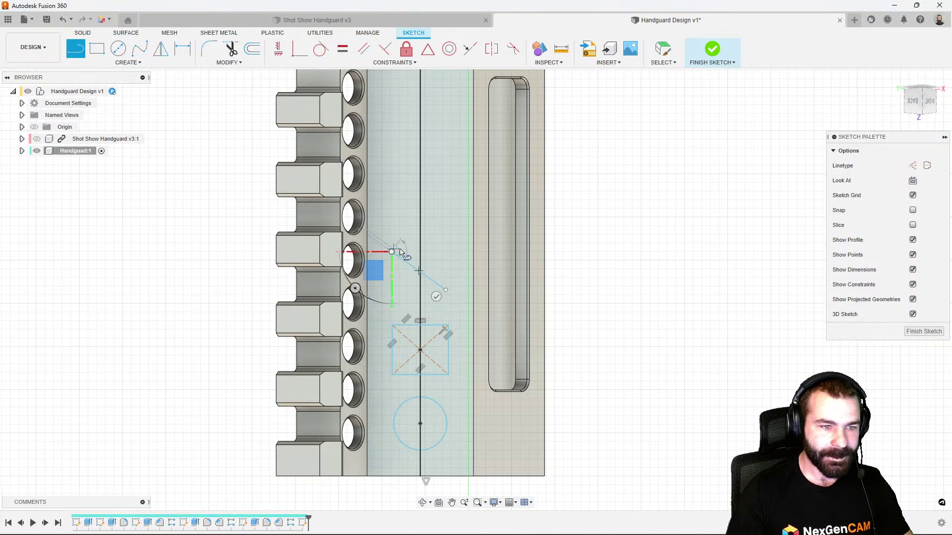
left_click(446, 220)
left_click(446, 290)
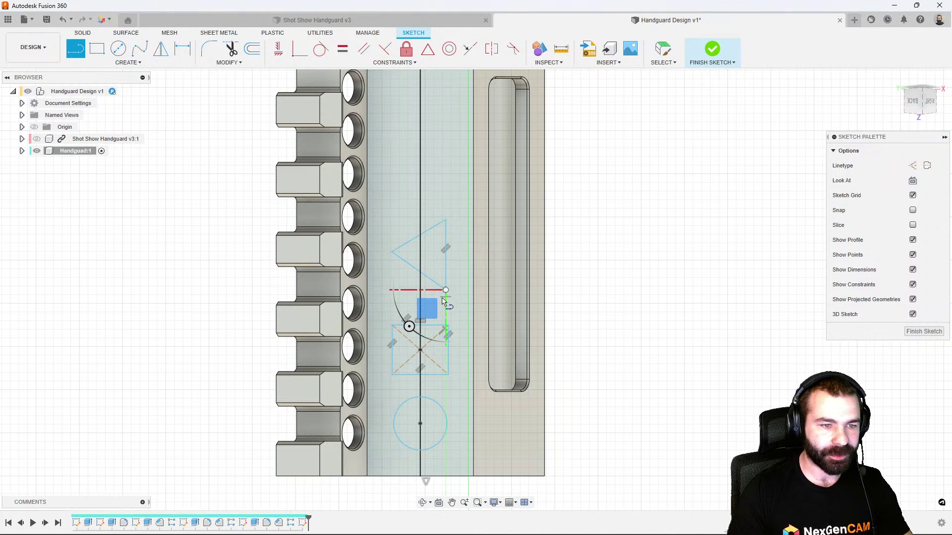
key("Escape")
Dimension the circle's diameter to 0.375 in
mouse_move(465, 302)
middle_mouse_down("shift")
mouse_move(498, 302)
mouse_move(503, 268)
mouse_move(429, 302)
mouse_move(426, 329)
middle_mouse_up("shift")
scroll(435, 283, "down", 3)
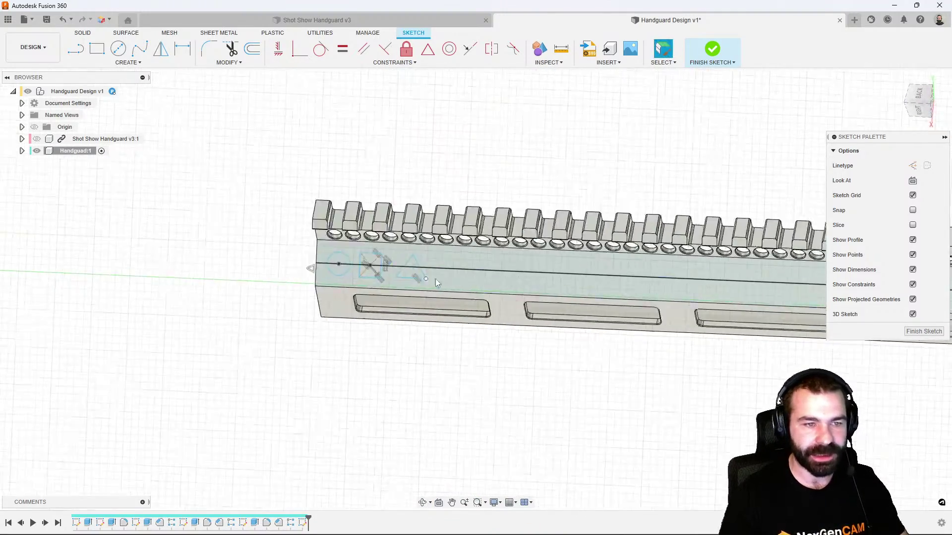
scroll(437, 277, "up", 5)
mouse_move(436, 276)
middle_mouse_down("shift")
mouse_move(395, 269)
mouse_move(407, 253)
middle_mouse_up("shift")
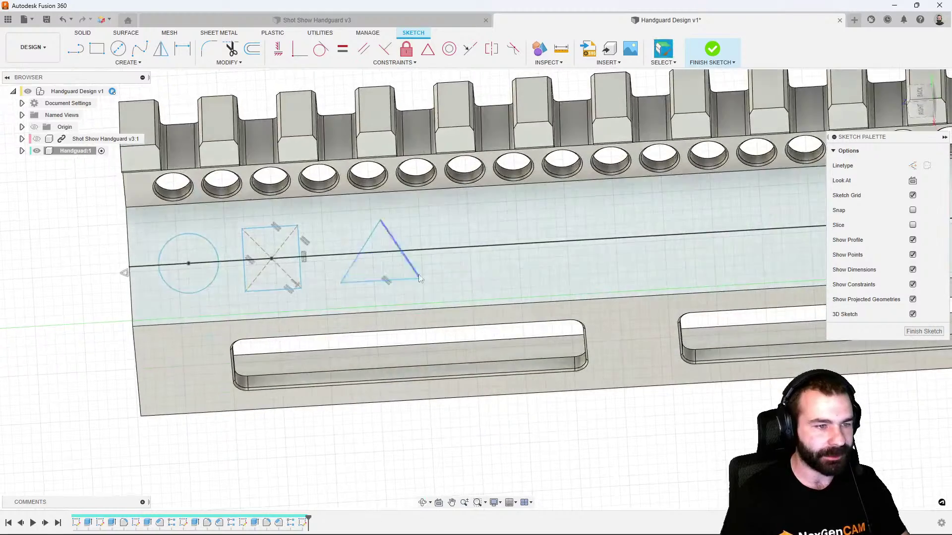
scroll(397, 255, "down", 3)
scroll(291, 269, "up", 3)
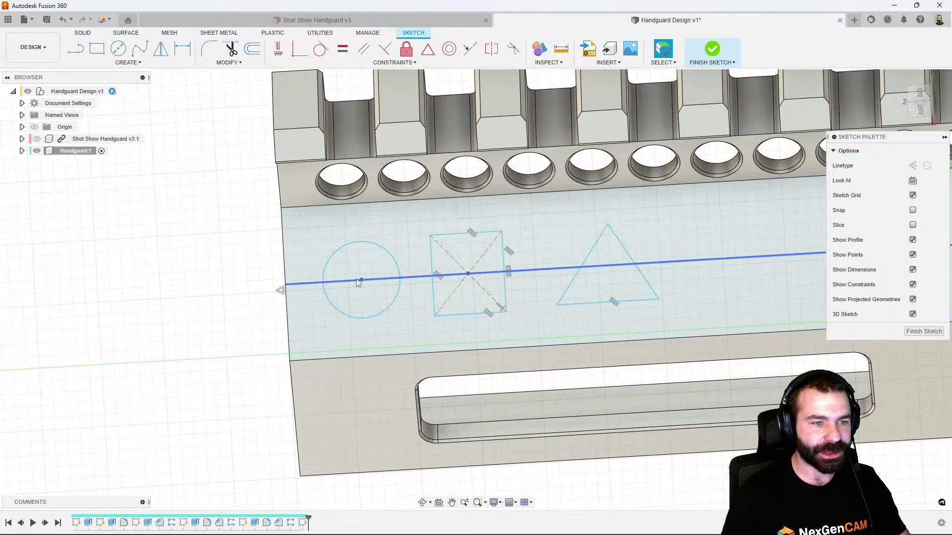
key("d")
left_click(334, 256)
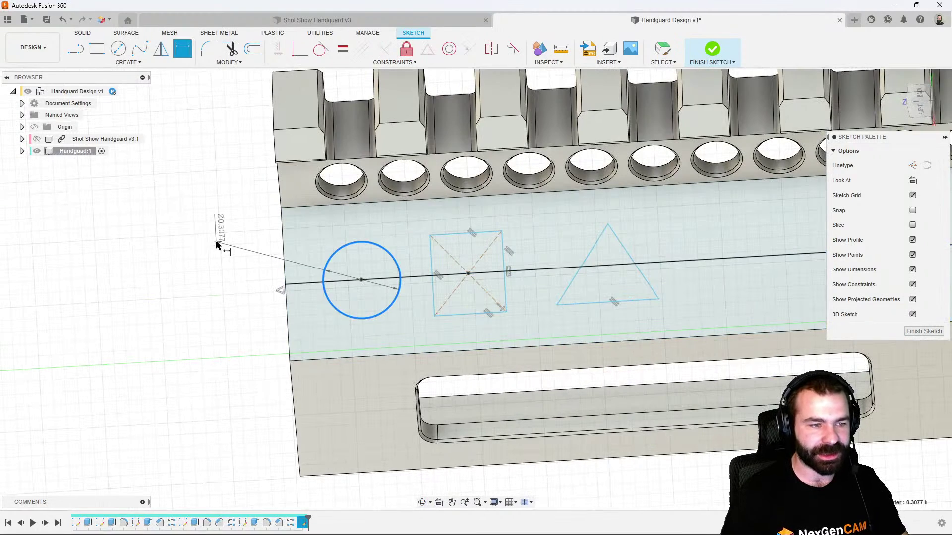
left_click(219, 242)
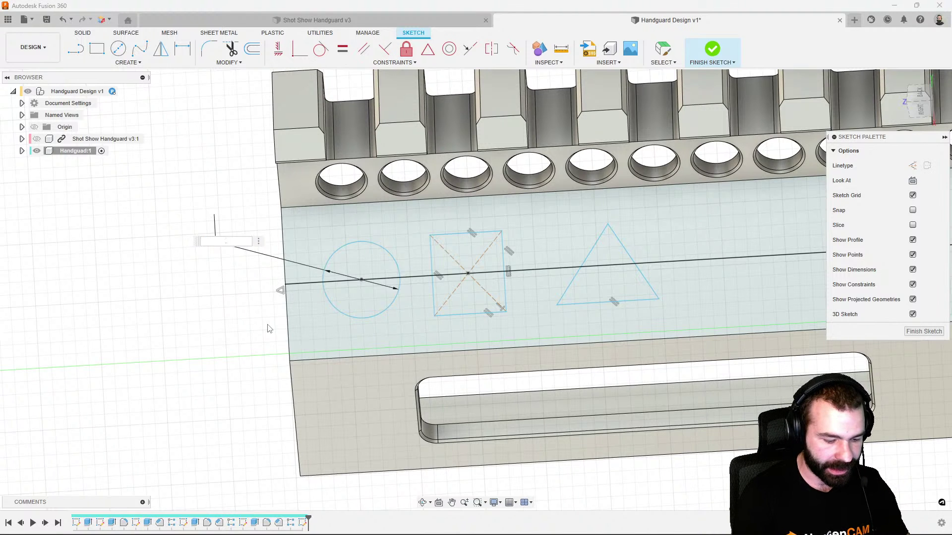
type(".375")
key("Return")
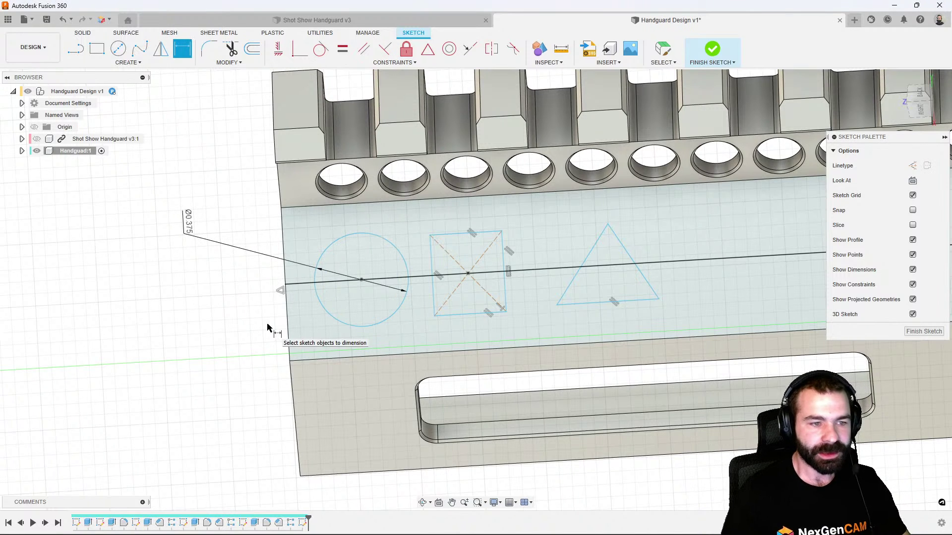
Dimension the rectangle's side that runs along the handguard
left_click(461, 237)
left_click(465, 221)
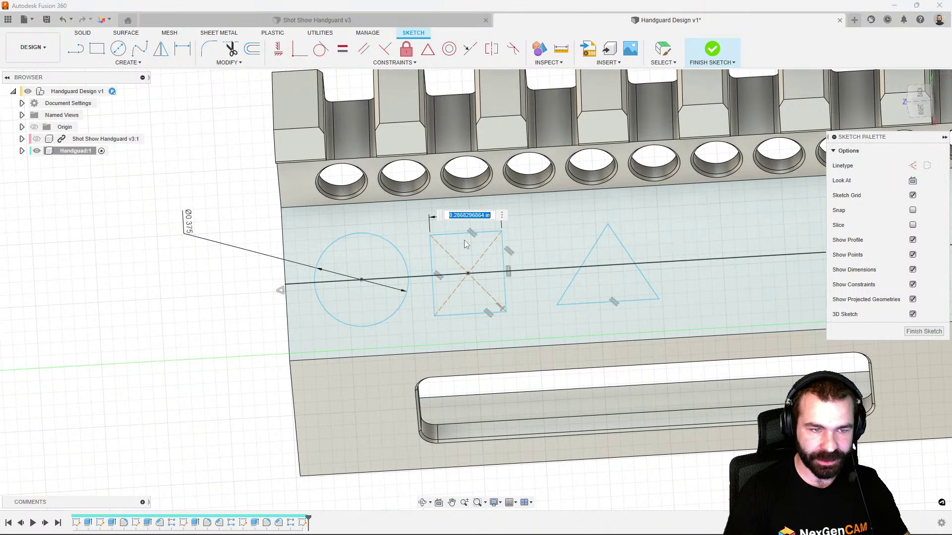
key("Return")
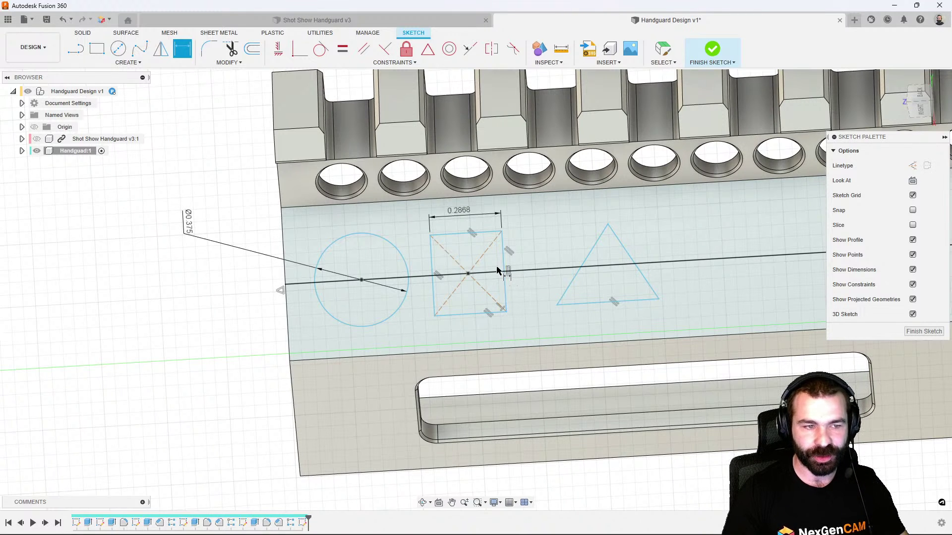
Set the rectangle's length equal to the circle's diameter dimension and shift the rectangle along the centre line away from the circle
key("Escape")
double_click(460, 212)
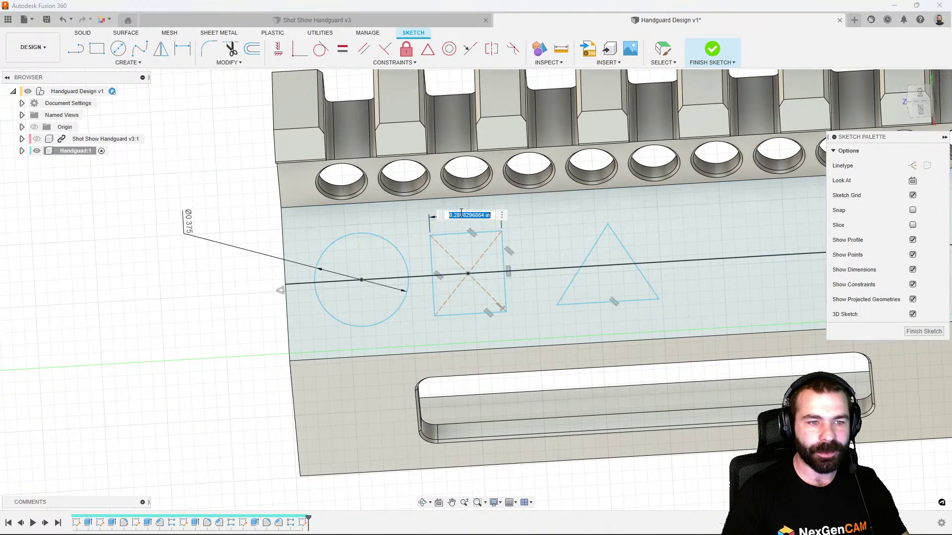
left_click(188, 226)
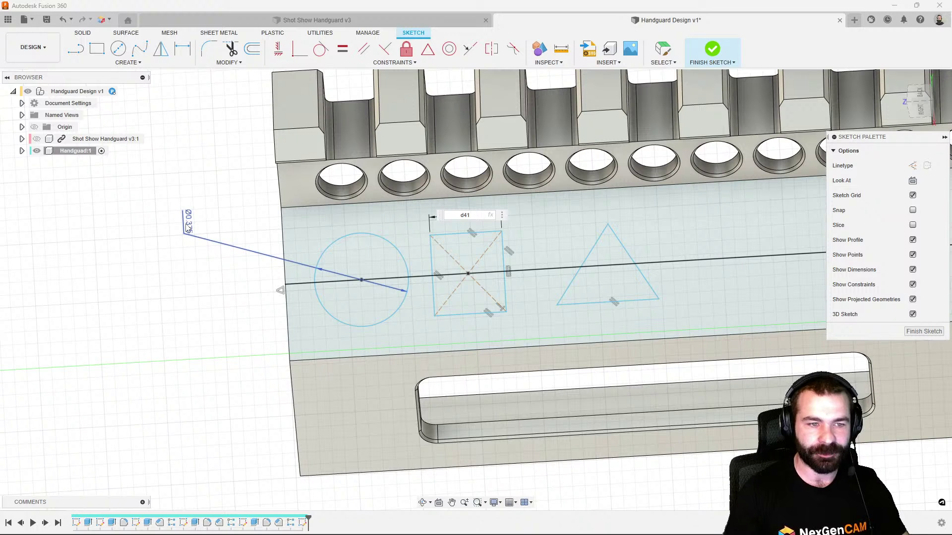
key("Return")
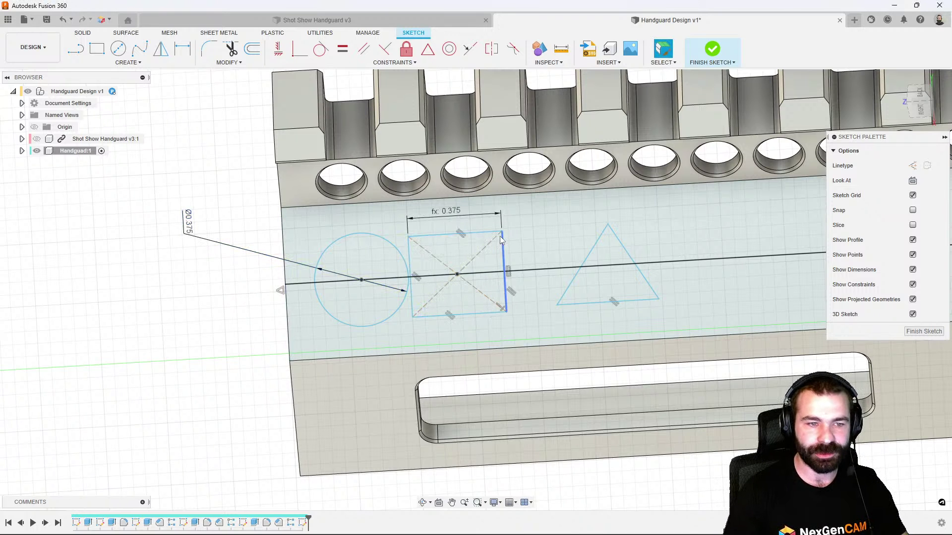
left_click(504, 237)
left_click_drag(460, 274, 479, 273)
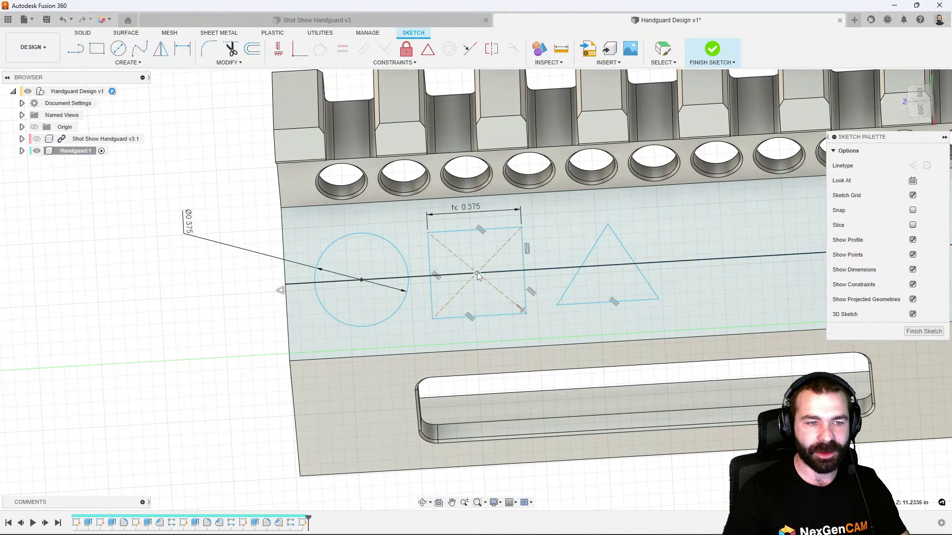
Apply an Equal constraint between two adjacent sides of the rectangle to make it a square
left_click(342, 49)
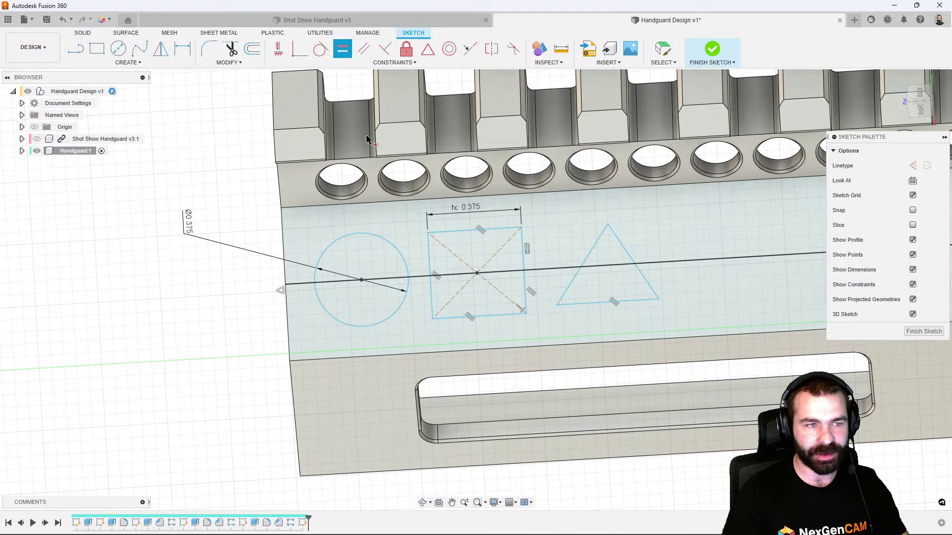
left_click(434, 248)
left_click(448, 231)
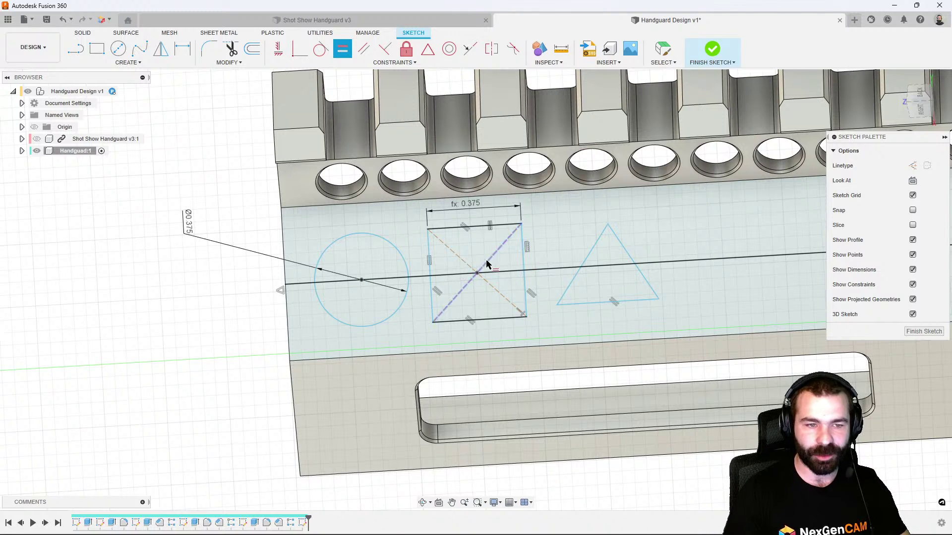
key("Escape")
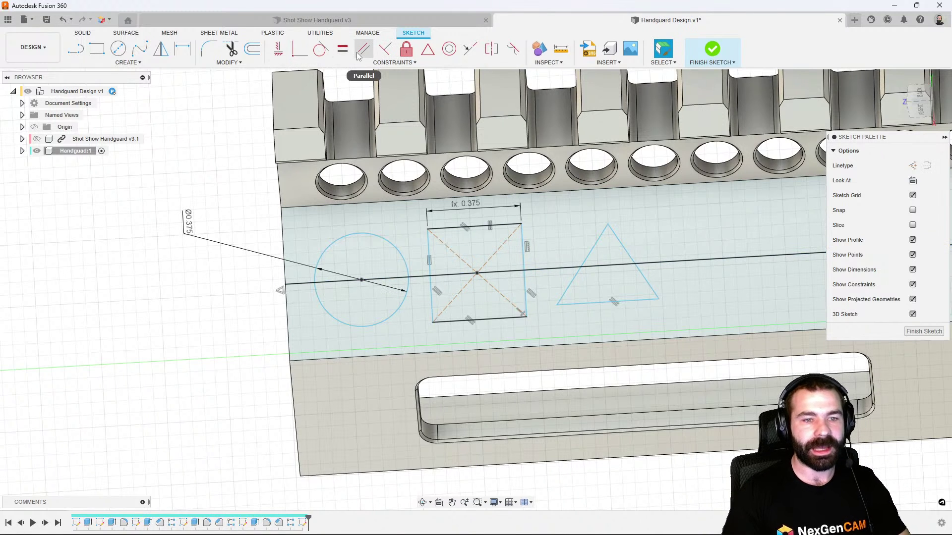
Align the triangle's apex with the square's upper corner and its base corner with the square's lower corner using Horizontal/Vertical constraints
left_click(278, 50)
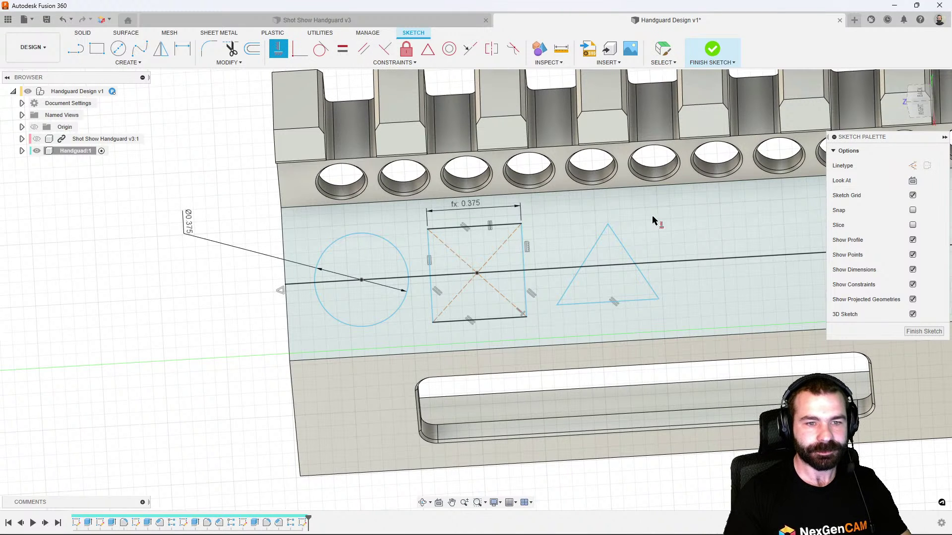
left_click(614, 230)
left_click(620, 232)
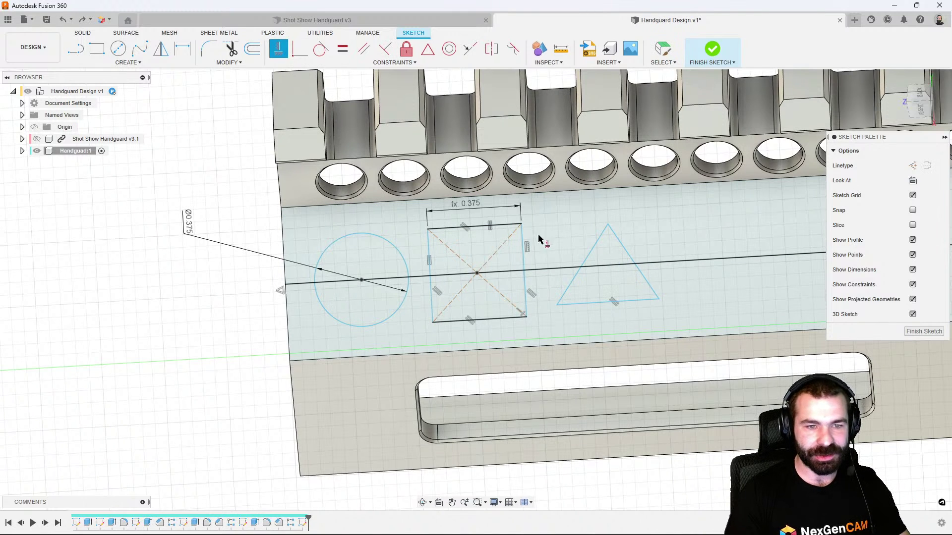
left_click(520, 225)
left_click(608, 226)
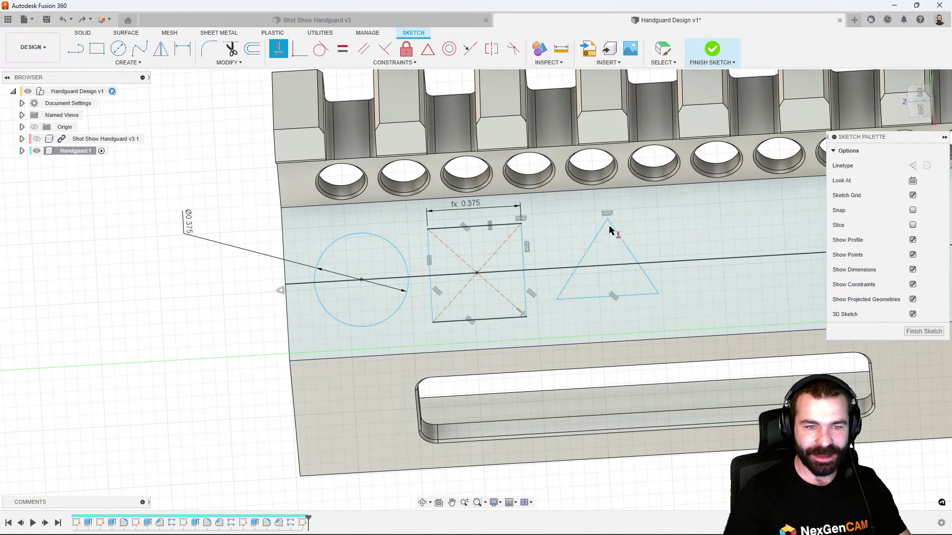
left_click(607, 297)
left_click(556, 300)
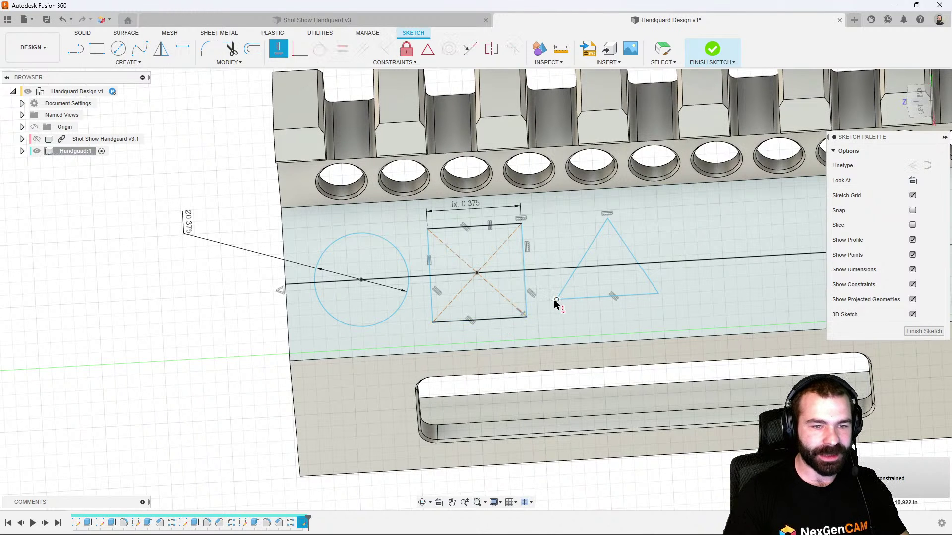
left_click(527, 318)
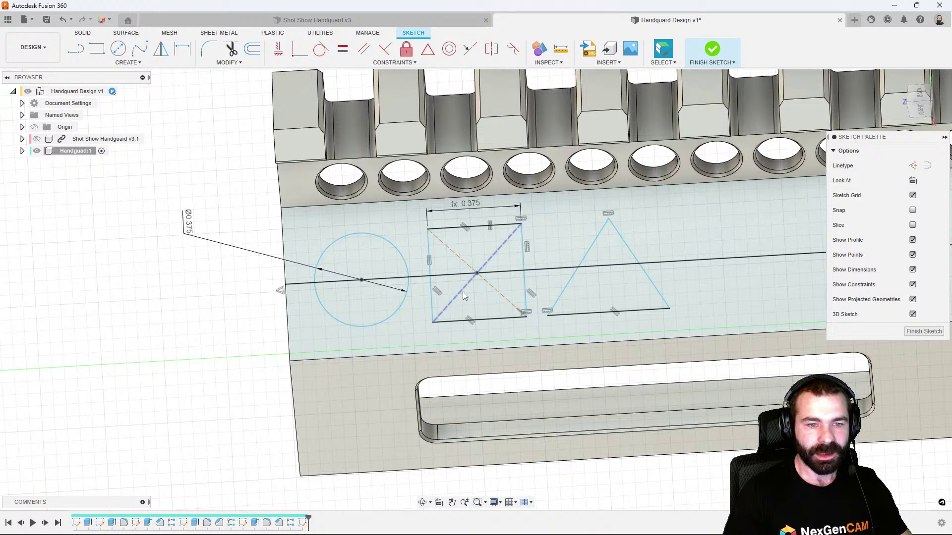
Apply Equal constraints between the triangle's base and its other two sides to make it equilateral
left_click(342, 52)
left_click(612, 311)
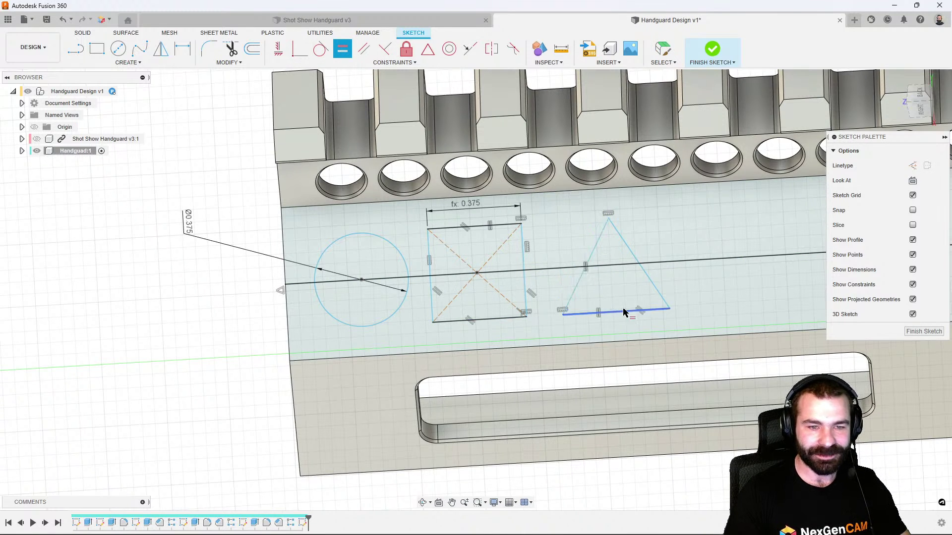
left_click(630, 311)
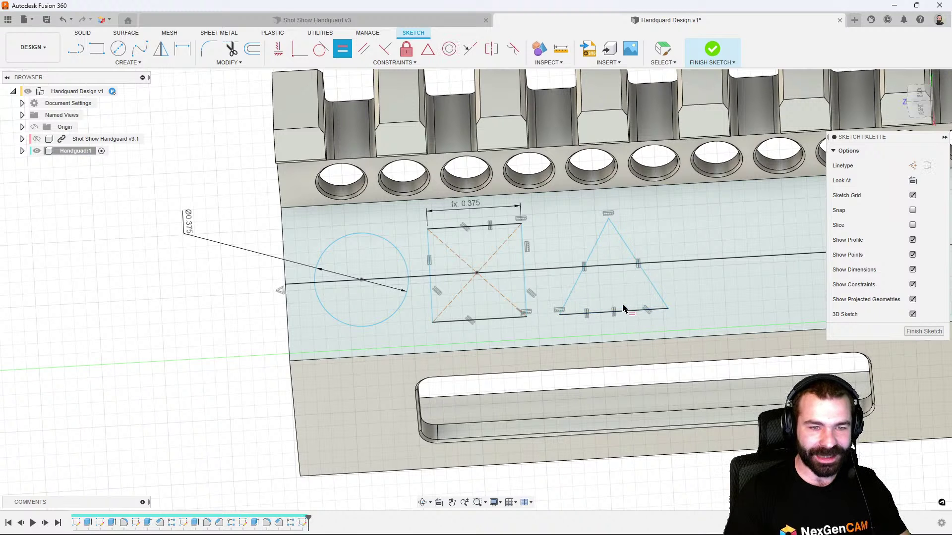
key("Escape")
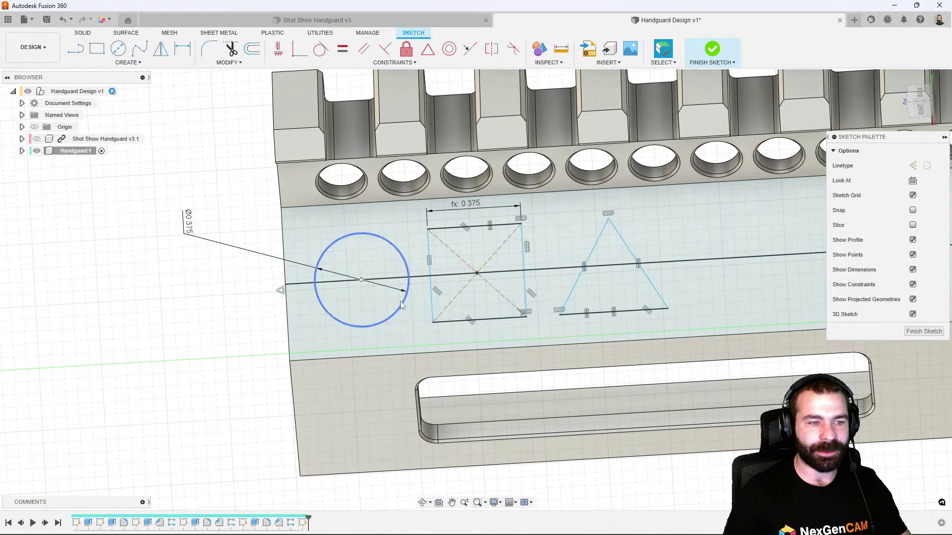
Dimension the distance between the circle's centre and the square's centre to 0.5 in
key("d")
left_click(478, 274)
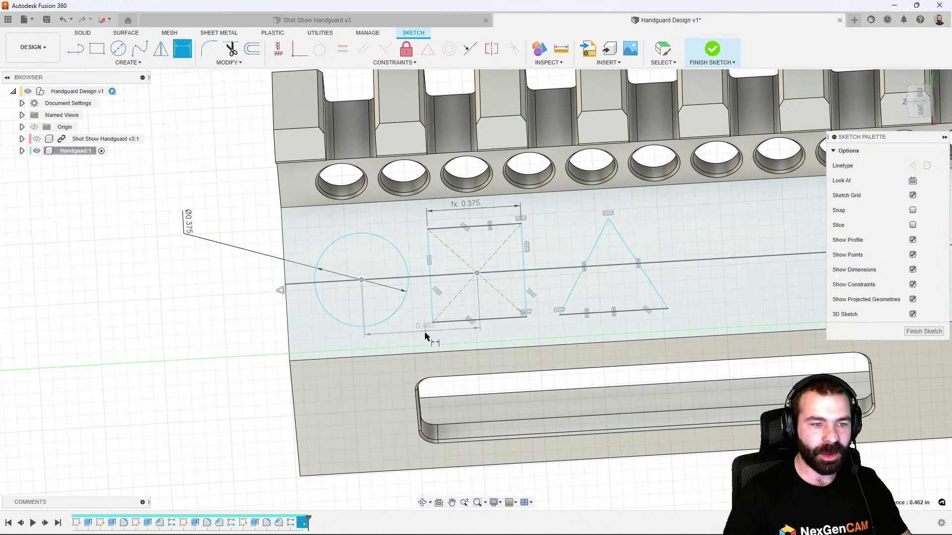
left_click(425, 346)
type("0.5")
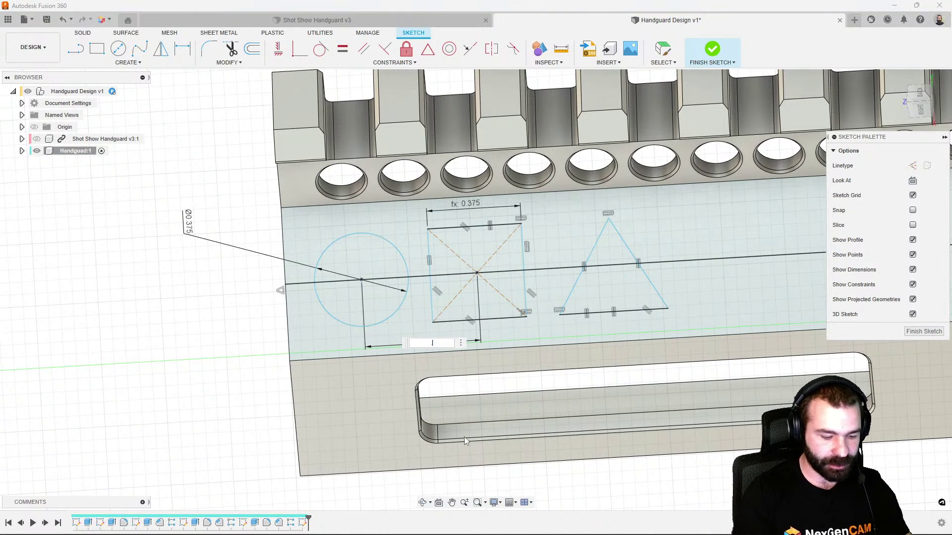
key("Return")
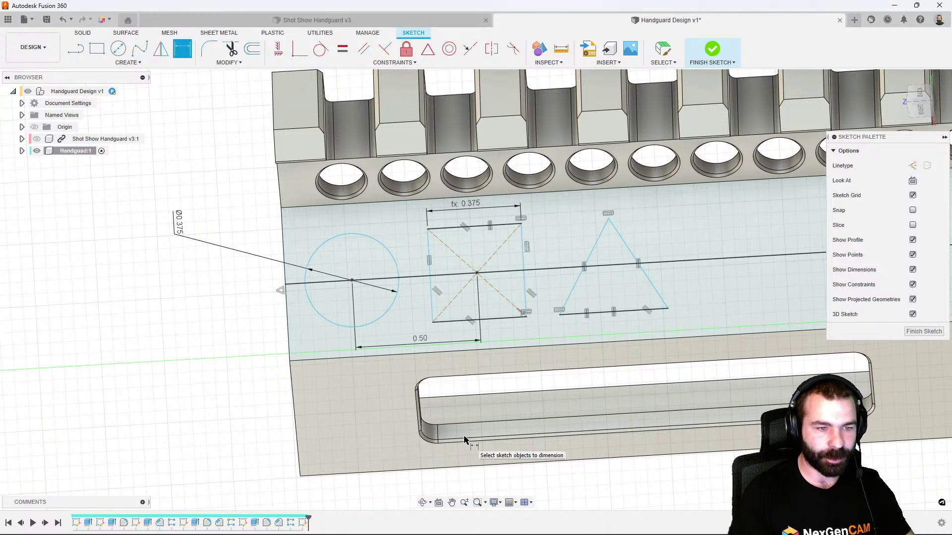
Dimension the spacing from the square's centre to the triangle's apex, linking it to the 0.50 in circle-to-square dimension
left_click(477, 273)
left_click(609, 219)
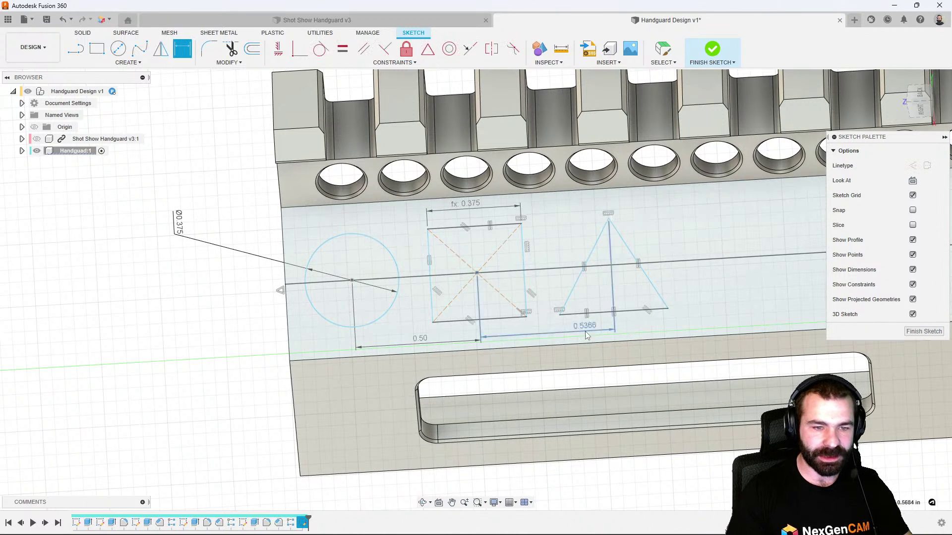
left_click(585, 331)
key("Return")
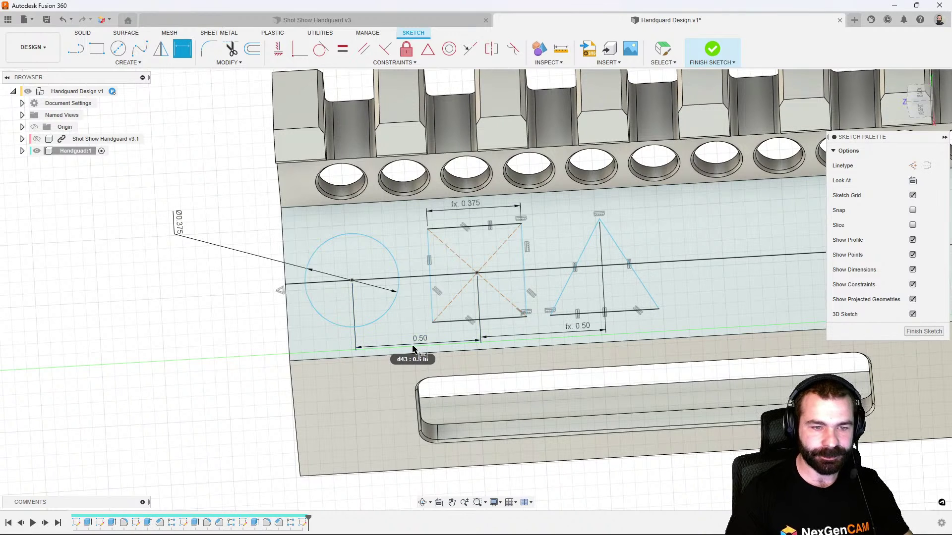
Dimension the circle's centre 0.25 in from the end edge of the handguard
left_click(352, 281)
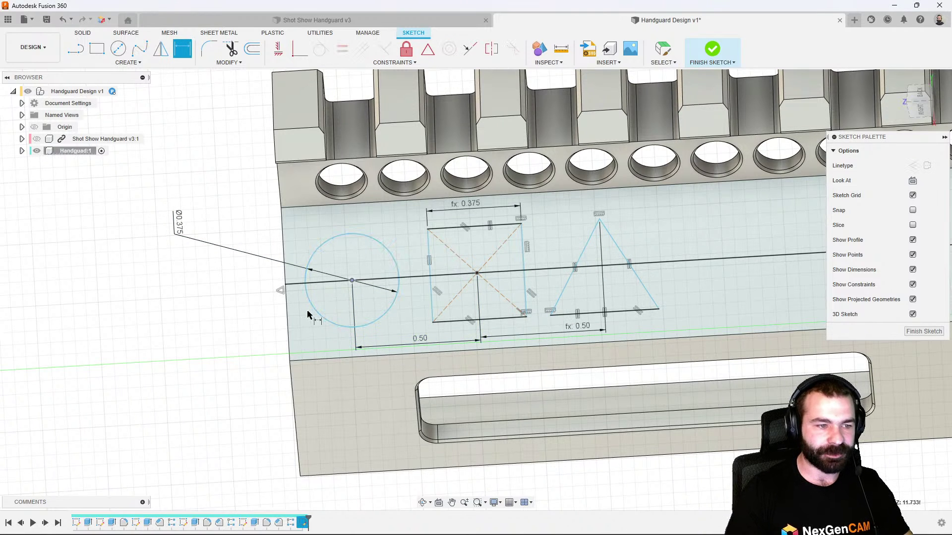
left_click(291, 325)
left_click(319, 346)
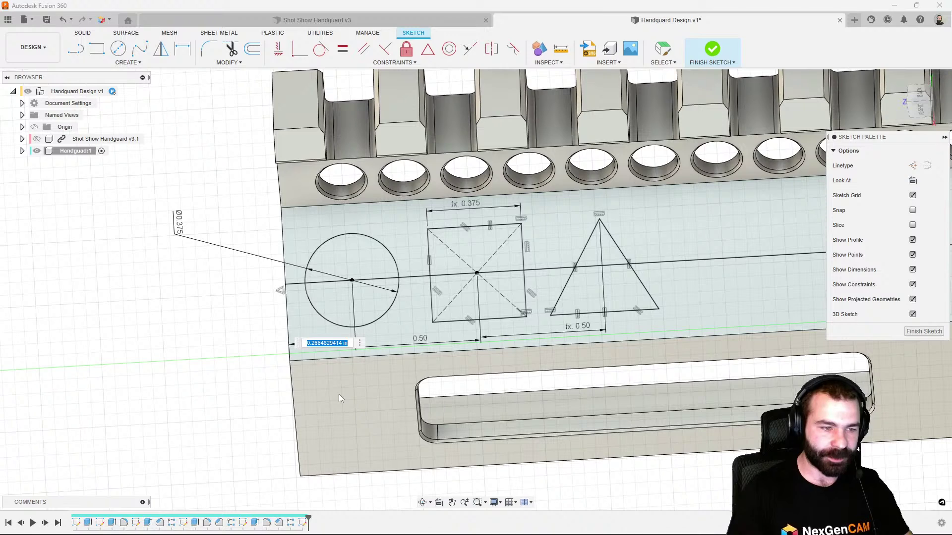
type(".25")
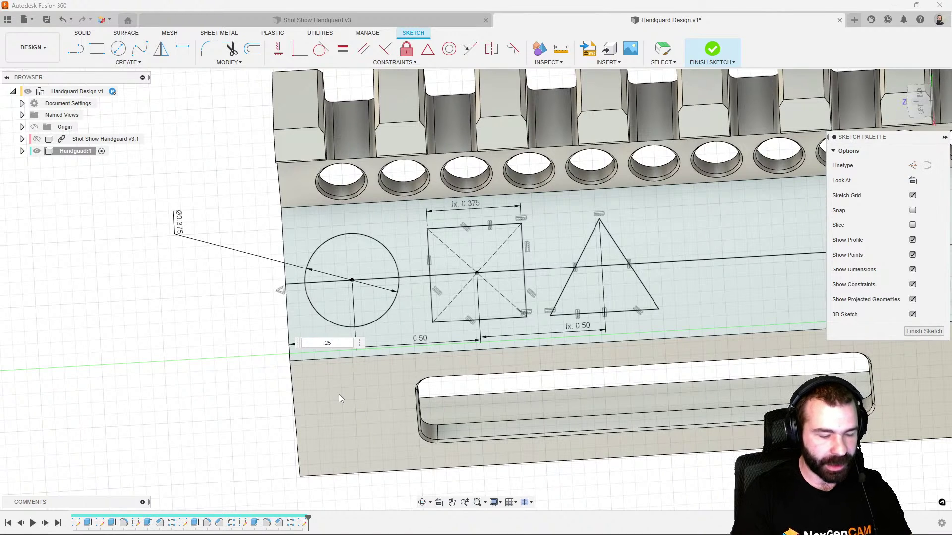
key("Return")
Finish the sketch and extrude the circle, square and triangle profiles -0.3 in as a cut through the handguard's angled face
scroll(318, 297, "down", 5)
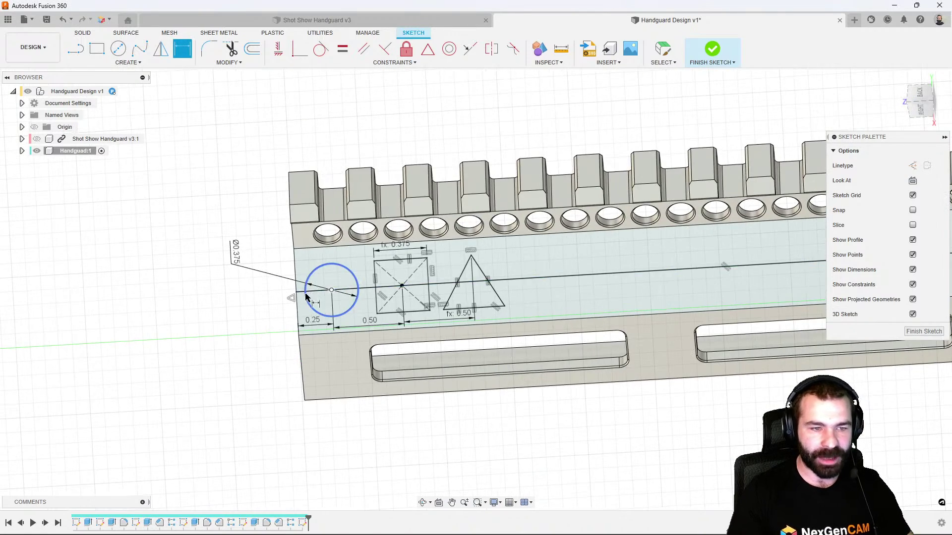
scroll(317, 296, "up", 2)
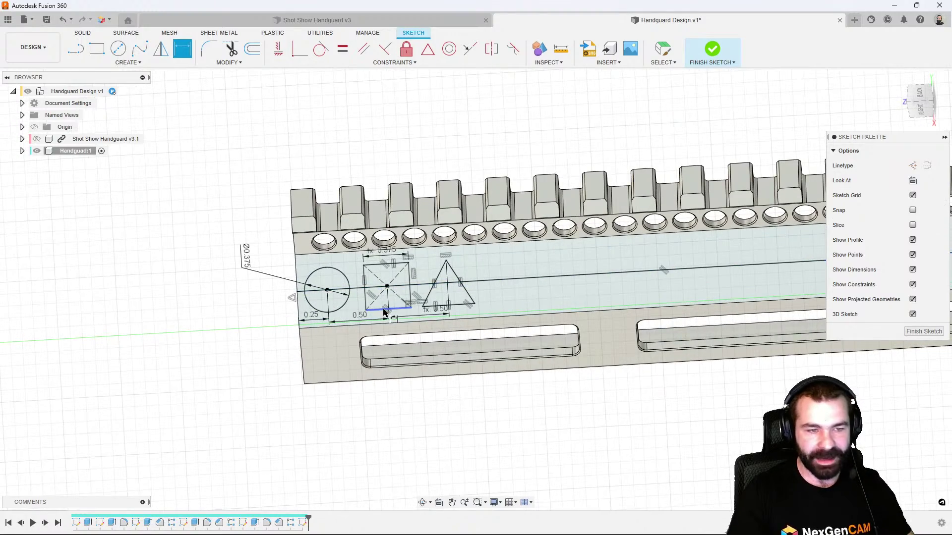
scroll(342, 310, "up", 2)
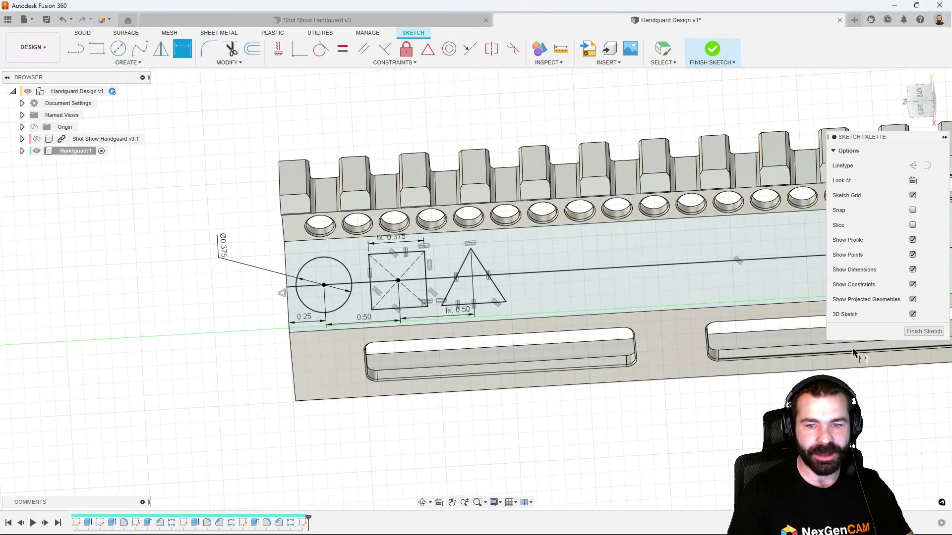
left_click(917, 331)
middle_click_drag(424, 356, 429, 278, "shift")
key("e")
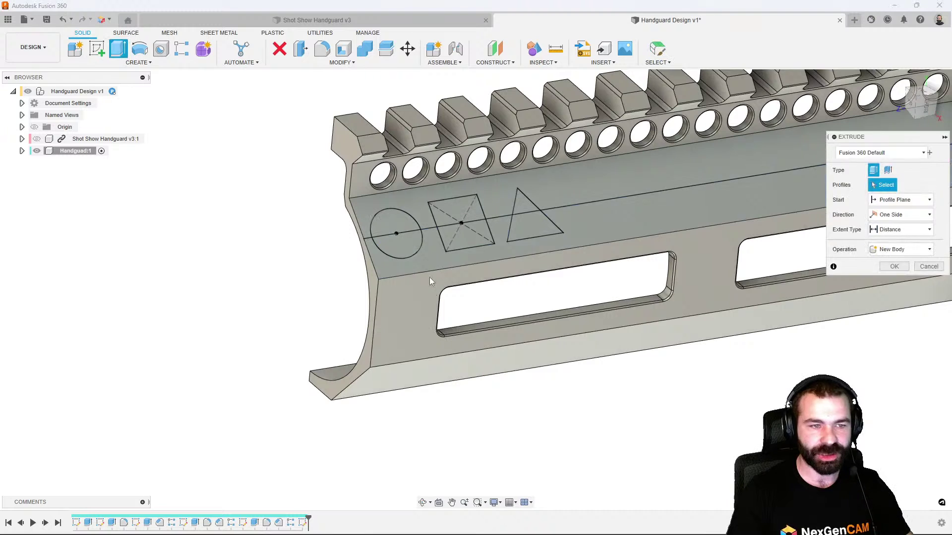
left_click(413, 239)
left_click(403, 219)
left_click(455, 213)
left_click(465, 236)
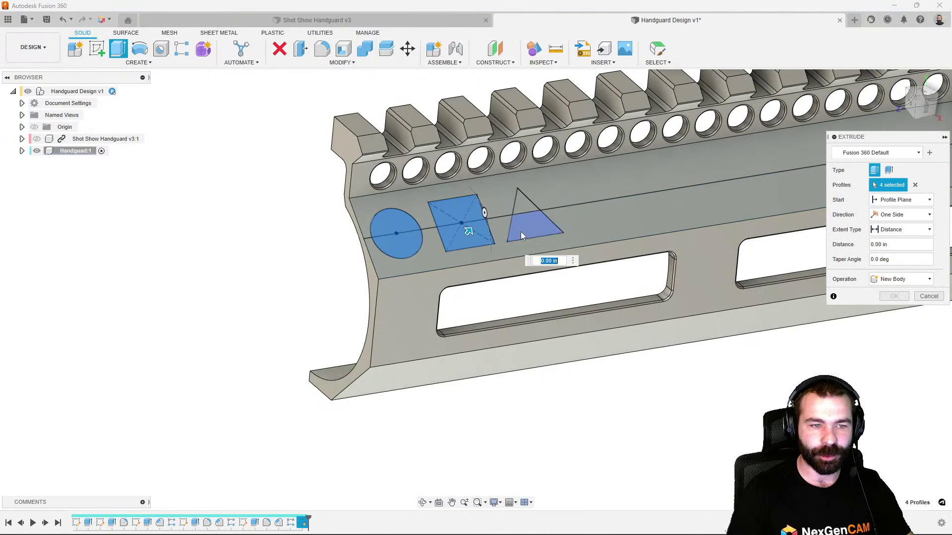
left_click(520, 231)
left_click(522, 209)
type("-0.3")
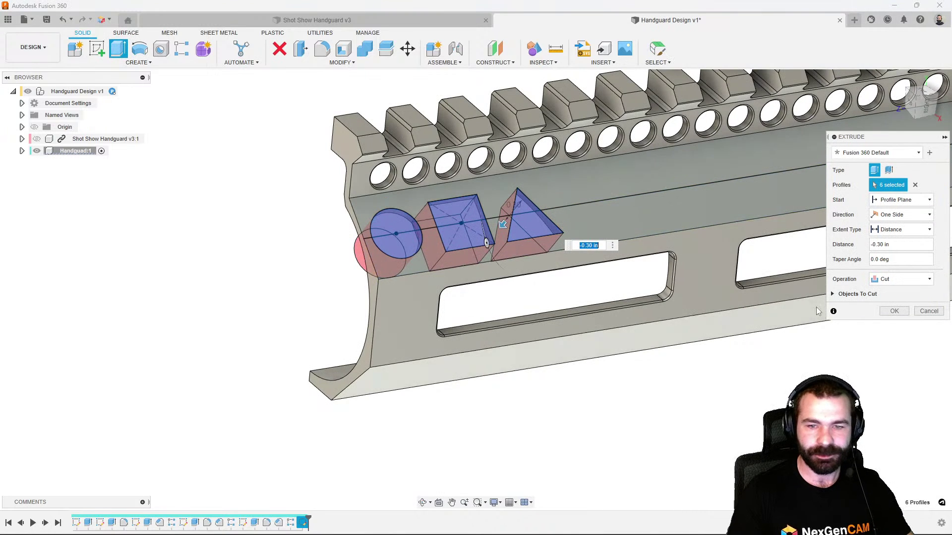
left_click(894, 311)
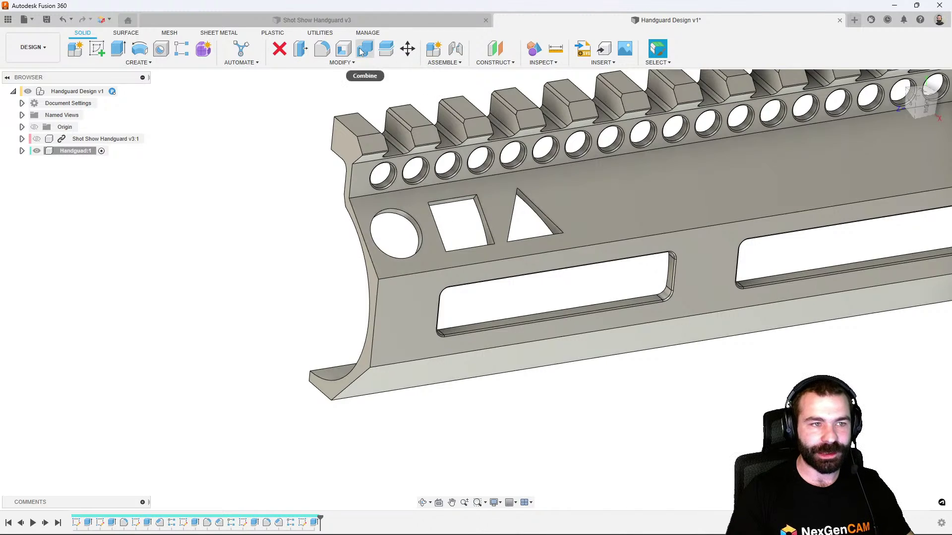
Start a Fillet and select the four inner corner edges of the square cutout
left_click(322, 49)
scroll(442, 199, "up", 5)
scroll(442, 198, "up", 2)
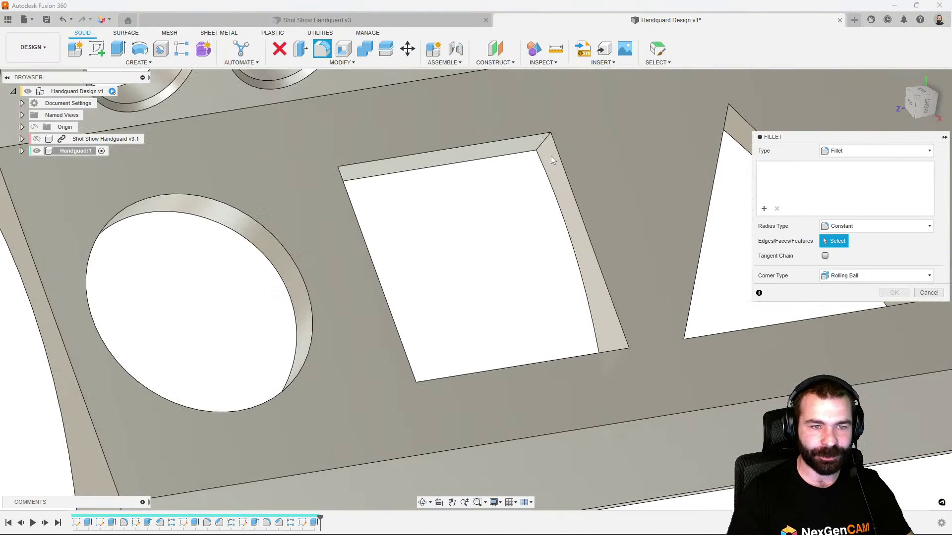
left_click(538, 149)
middle_click_drag(538, 149, 434, 256, "shift")
left_click(388, 185)
left_click(335, 361)
middle_click_drag(436, 340, 392, 305, "shift")
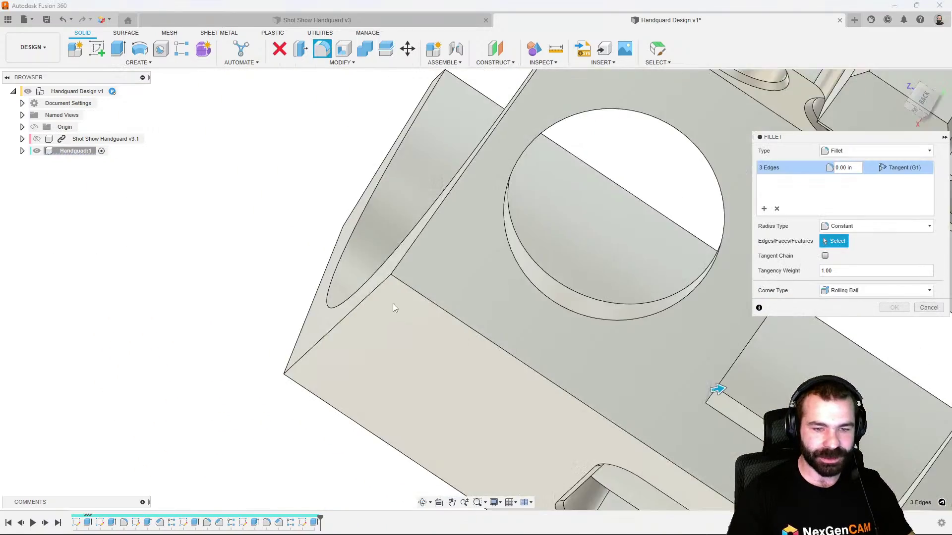
scroll(412, 317, "down", 5)
middle_click_drag(505, 358, 554, 379, "shift")
scroll(567, 383, "up", 4)
left_click(568, 381)
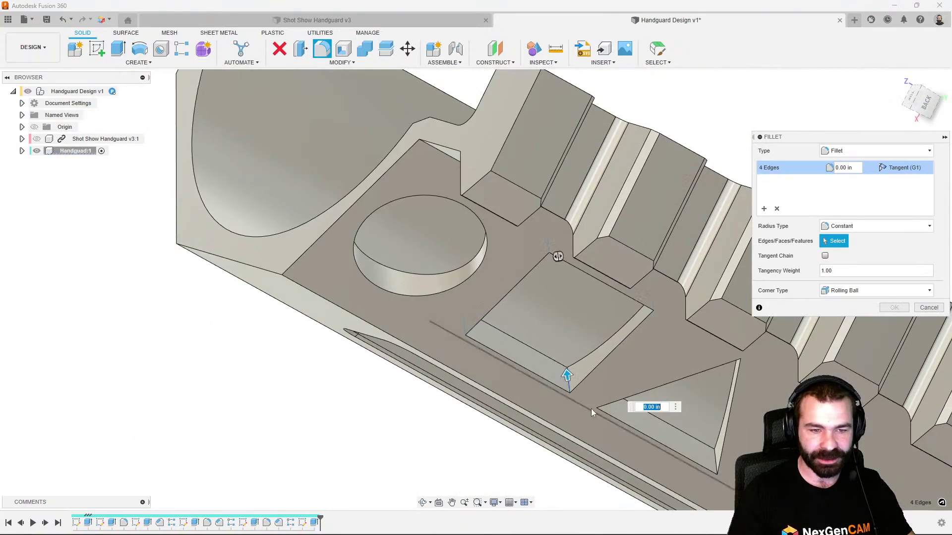
Add the triangle cutout's three inner corner edges to the fillet selection
scroll(538, 400, "down", 5)
scroll(575, 404, "up", 2)
scroll(575, 405, "up", 5)
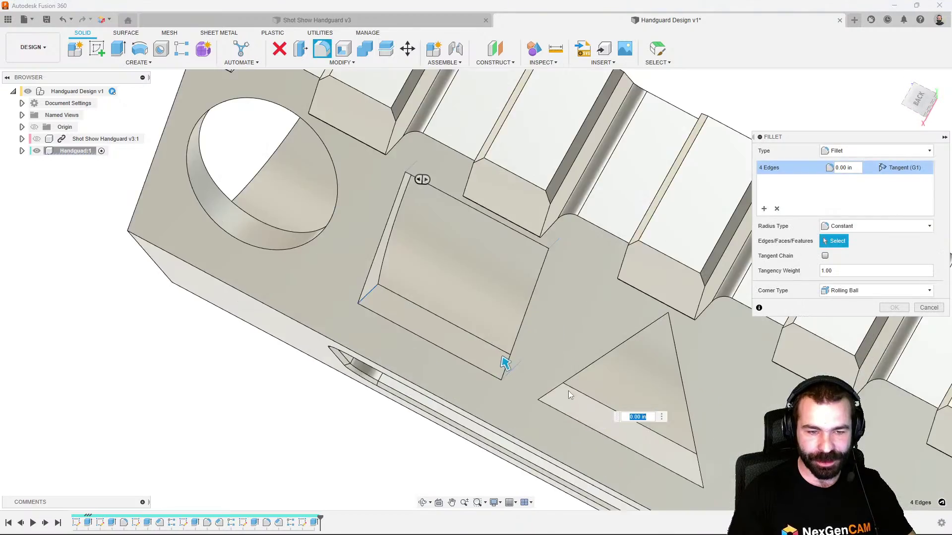
middle_click_drag(569, 392, 471, 431, "shift")
left_click(554, 385)
scroll(459, 439, "down", 5)
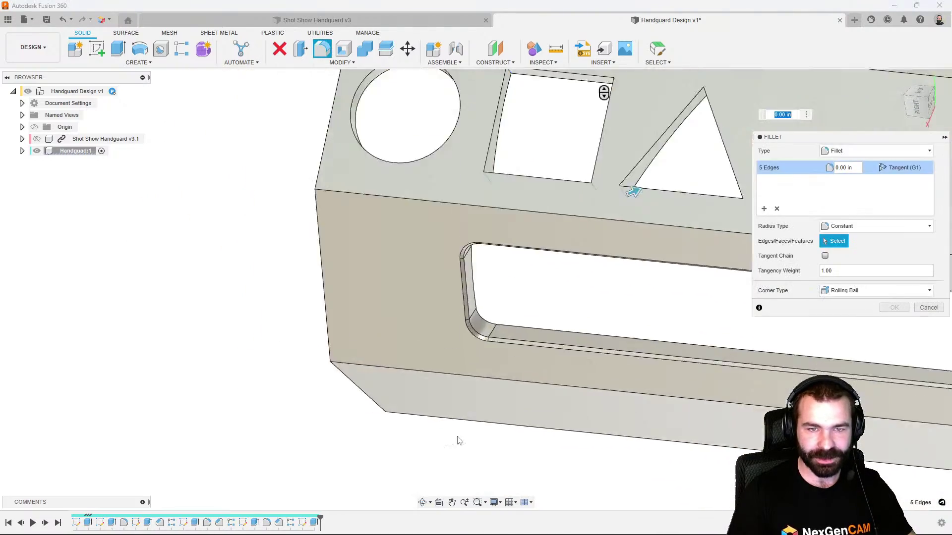
middle_click_drag(589, 351, 603, 315, "shift")
scroll(612, 244, "up", 5)
left_click(611, 229)
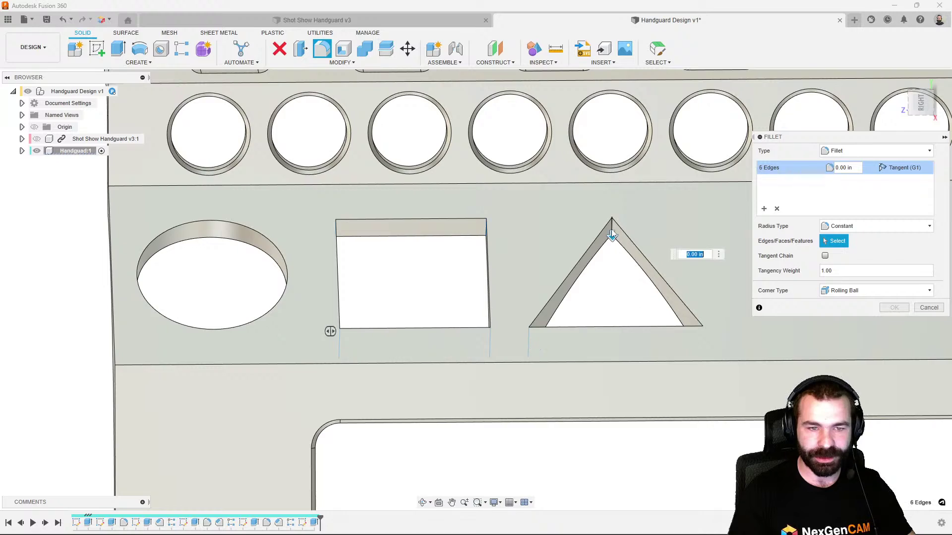
middle_click_drag(612, 229, 659, 317, "shift")
left_click(672, 308)
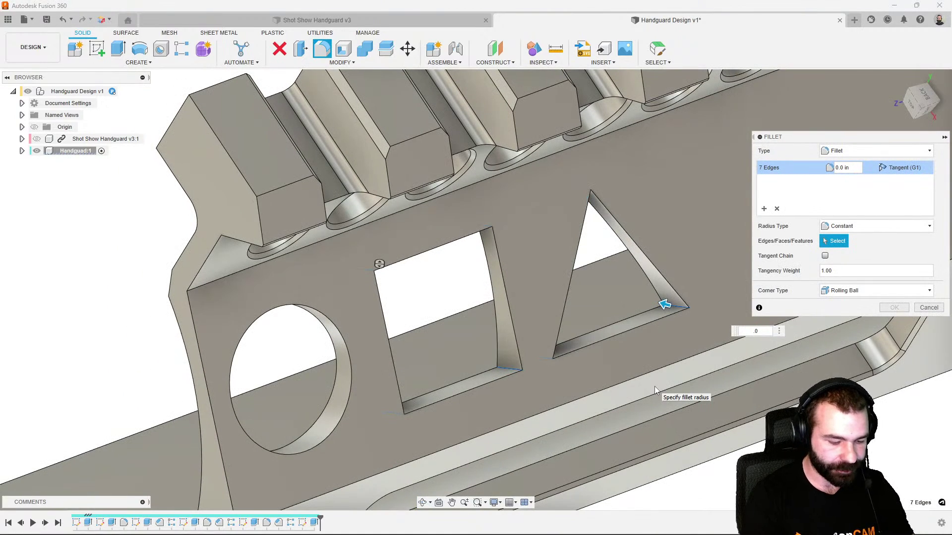
Fillet the selected corner edges of the square and triangle cutouts with a 0.03125 in radius
type(".062")
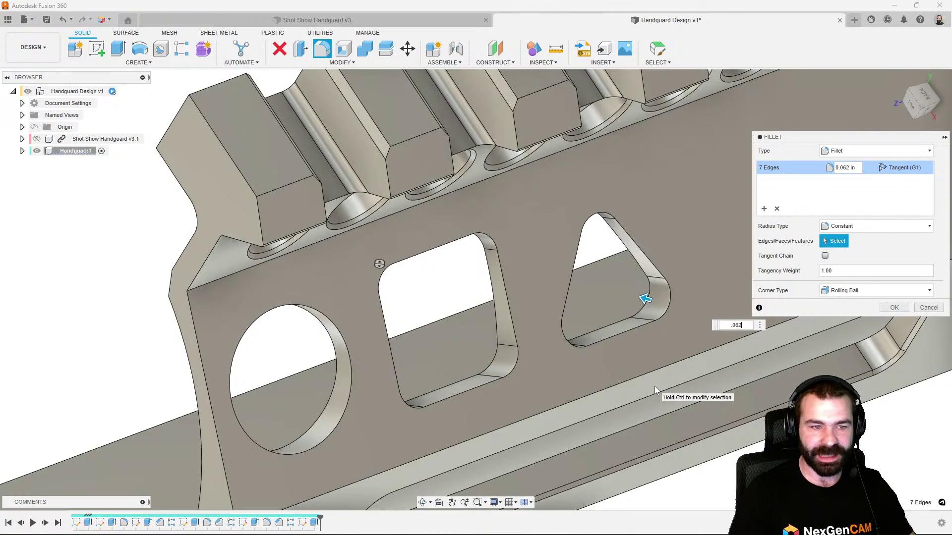
middle_click_drag(655, 390, 583, 272, "shift")
type(".0")
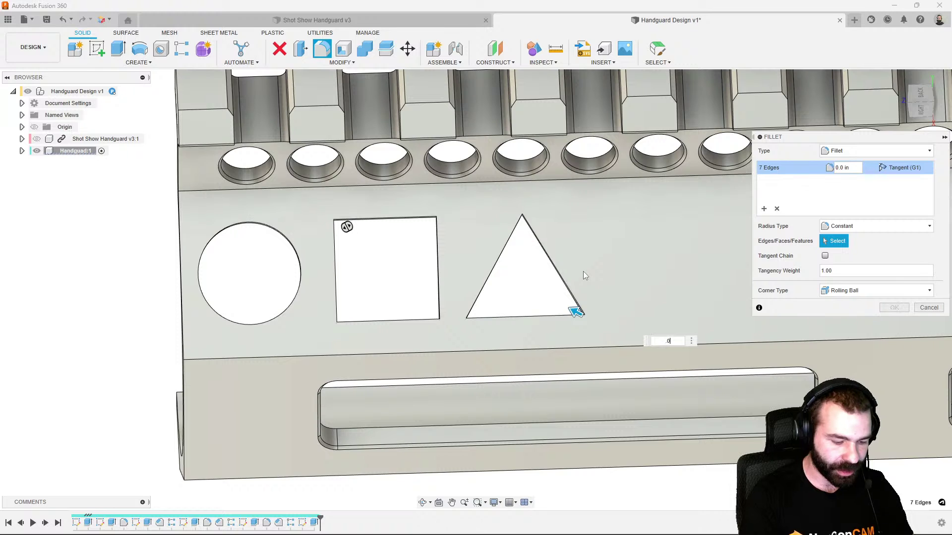
type("312")
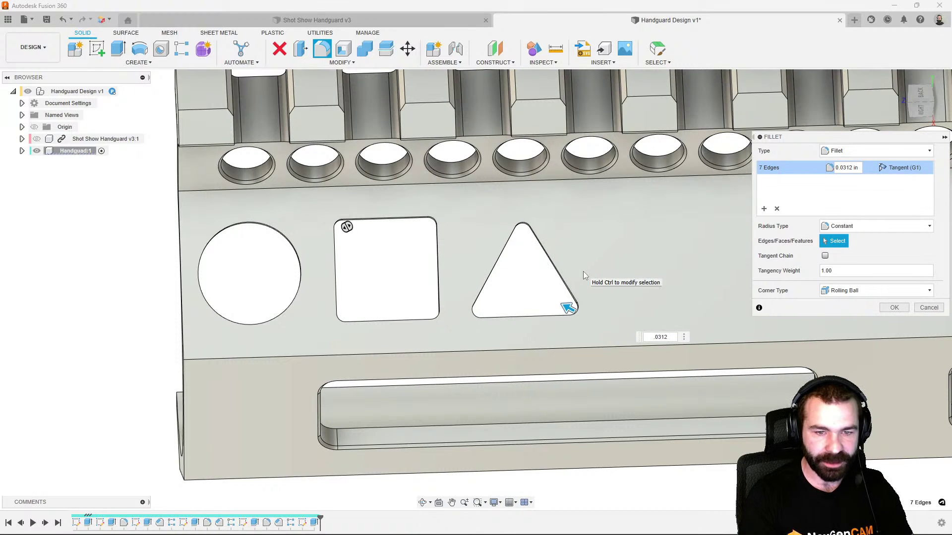
type("5")
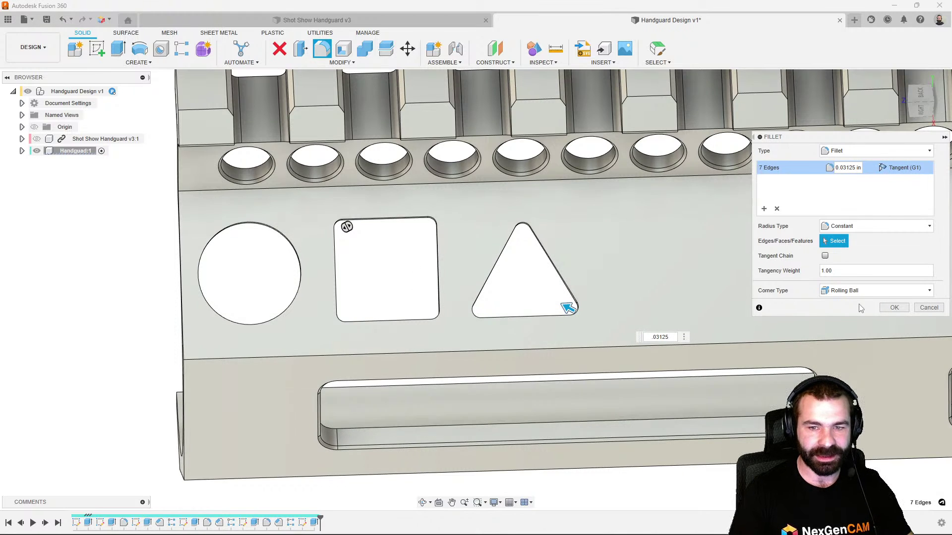
left_click(894, 308)
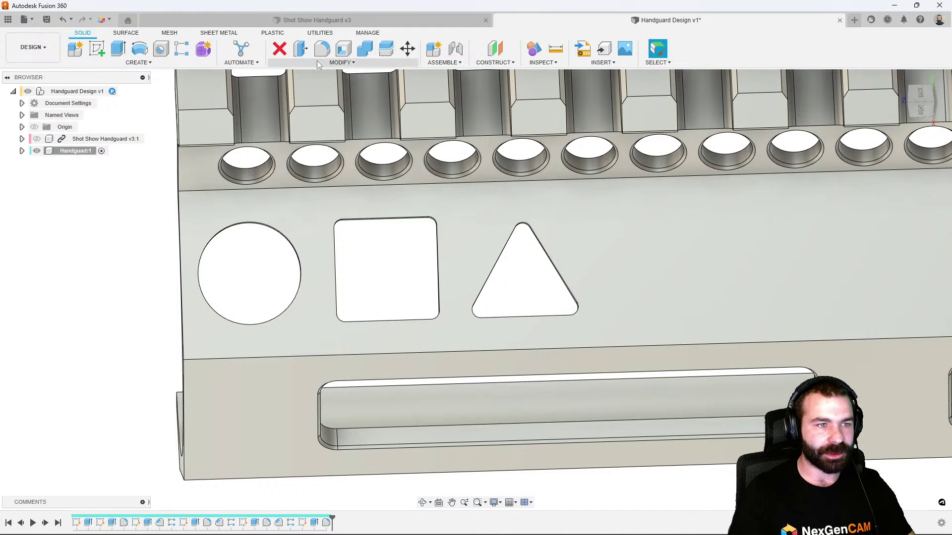
Chamfer the outer edges of the circle, square and triangle cutouts by 0.01 in with Equal Distance
left_click(317, 60)
left_click(291, 94)
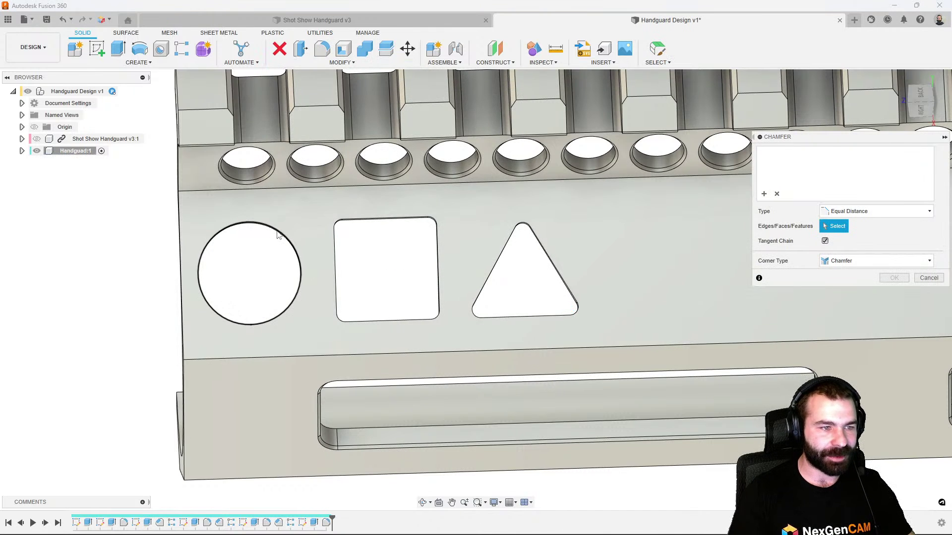
left_click(284, 231)
left_click(350, 219)
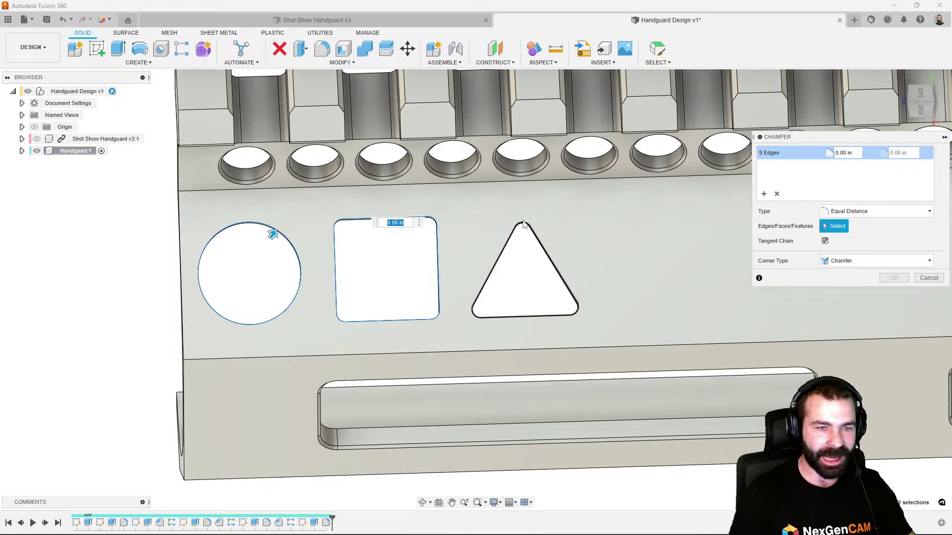
left_click(554, 311)
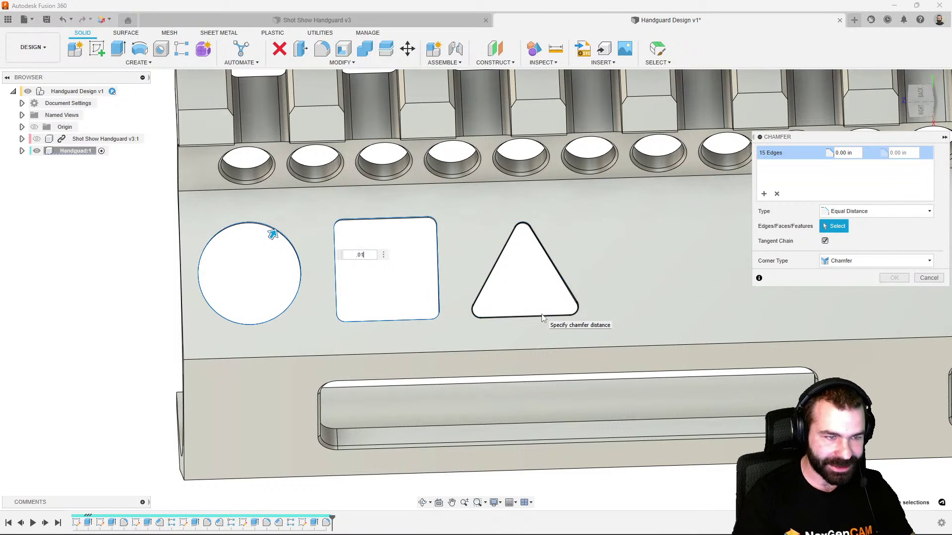
type(".01")
key("Return")
middle_click_drag(543, 317, 221, 316, "shift")
scroll(175, 332, "down", 2)
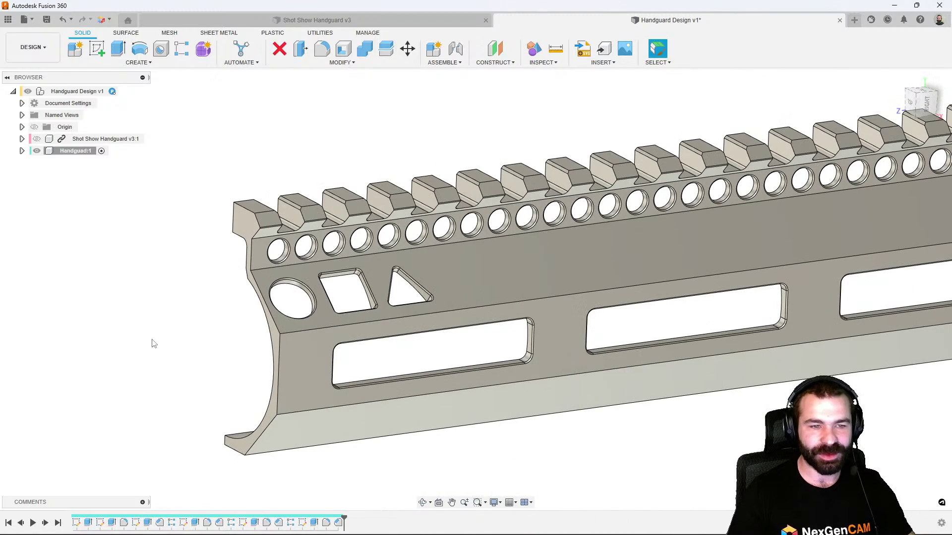
Set up a Rectangular Pattern of the shapes' cut, fillet and chamfer features along the angled face's long edge, spaced -1.50 in
left_click(182, 48)
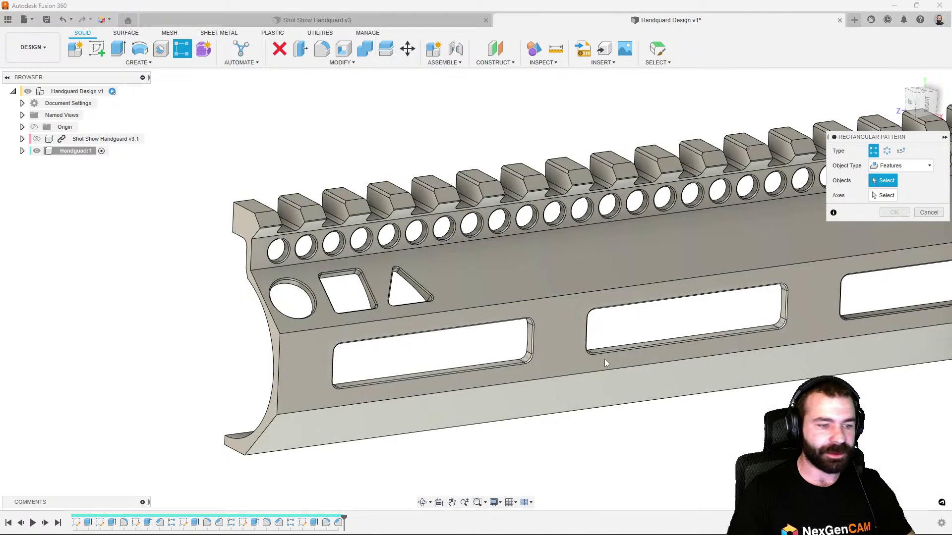
left_click(314, 522)
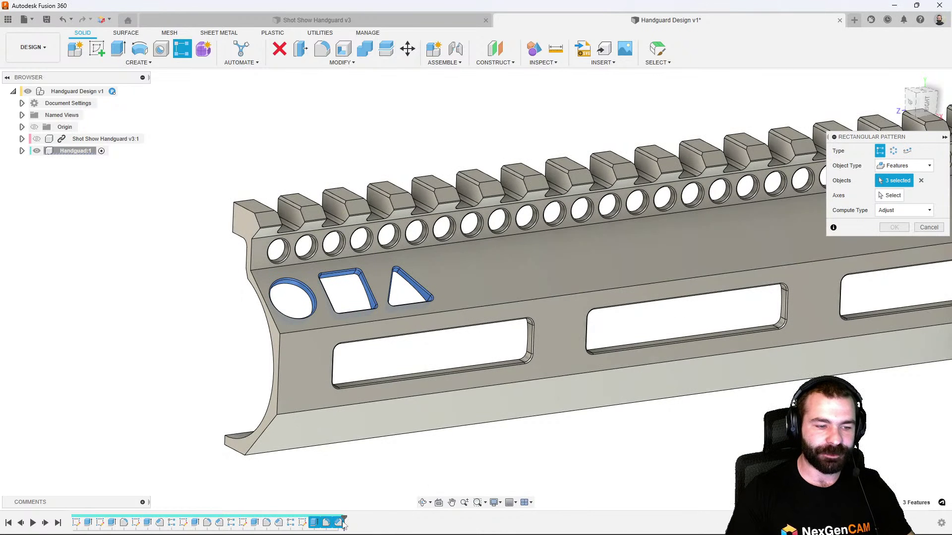
left_click(883, 196)
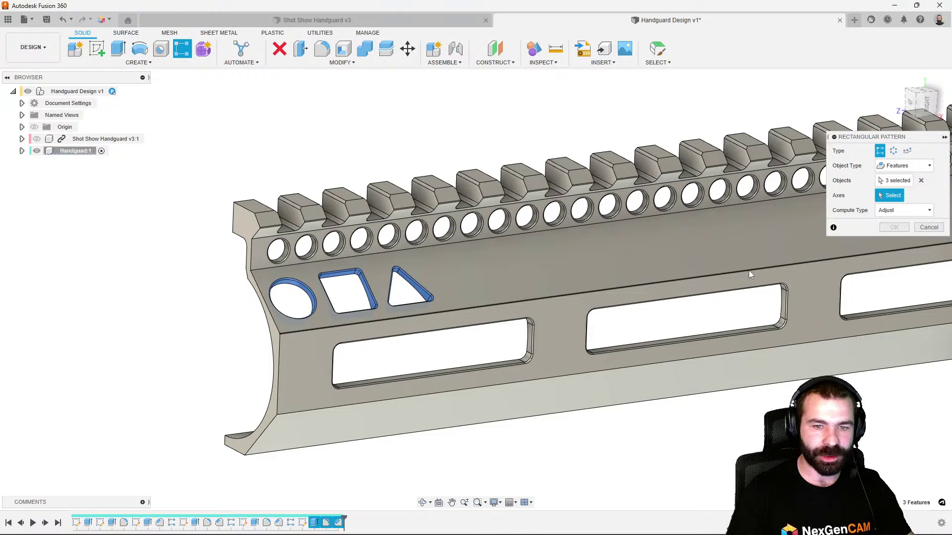
left_click(749, 270)
scroll(362, 305, "down", 3)
left_click_drag(362, 305, 431, 315)
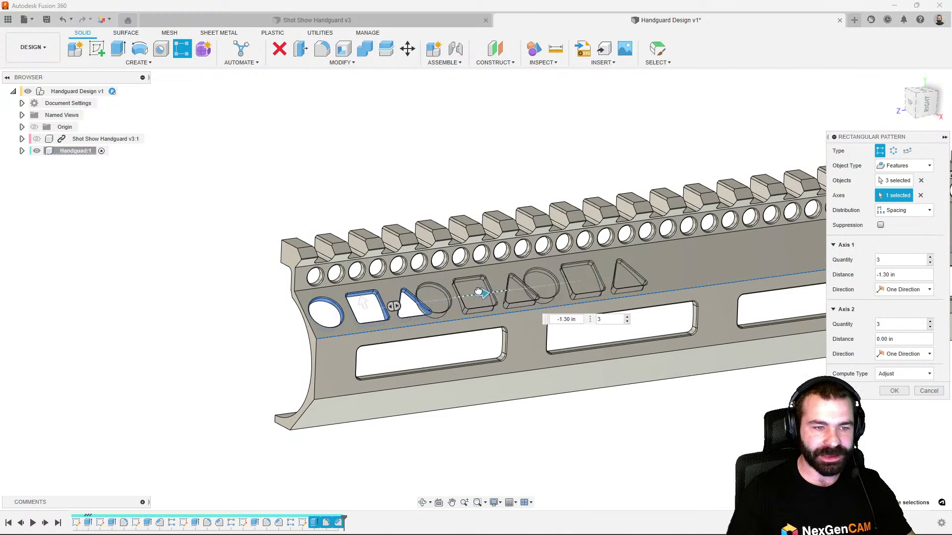
key("Tab")
scroll(405, 326, "down", 2)
scroll(437, 323, "up", 2)
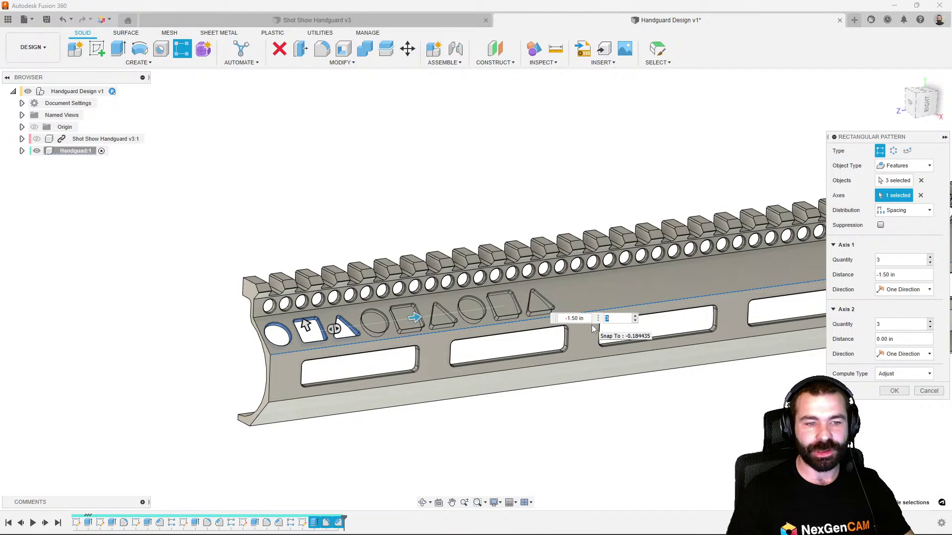
scroll(593, 330, "down", 3)
scroll(497, 357, "up", 2)
key("shift+Tab")
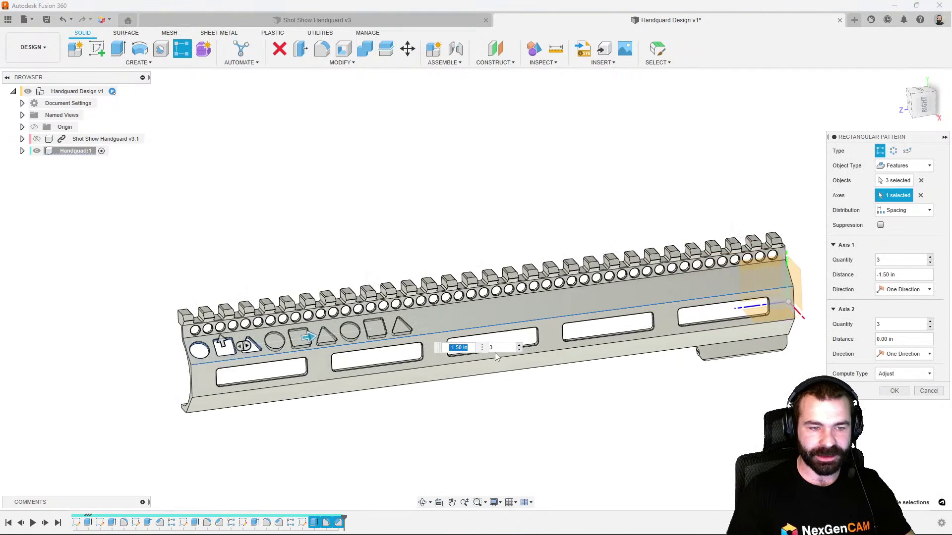
Set the pattern quantity to 8 along the handguard and create the pattern
scroll(497, 356, "up", 1)
left_click(519, 345)
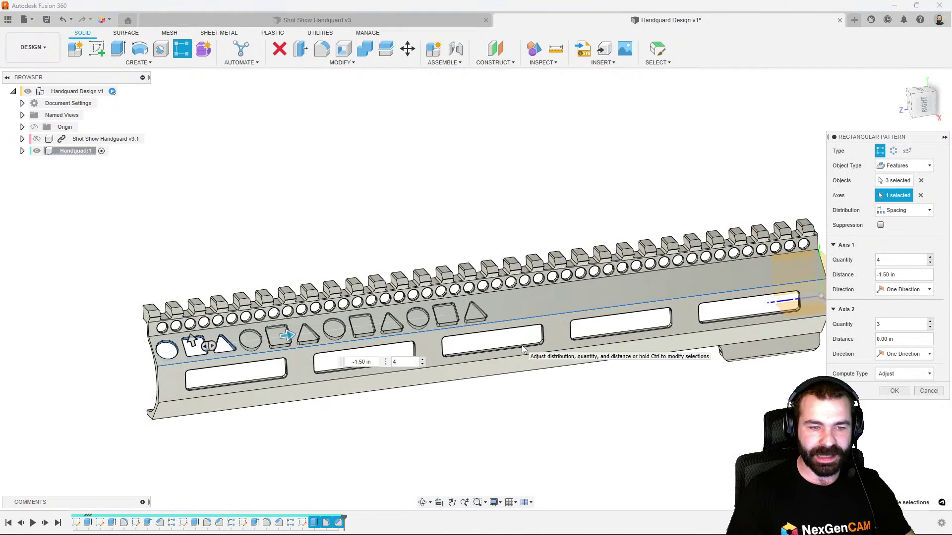
left_click(422, 361)
left_click(423, 360)
left_click(422, 360)
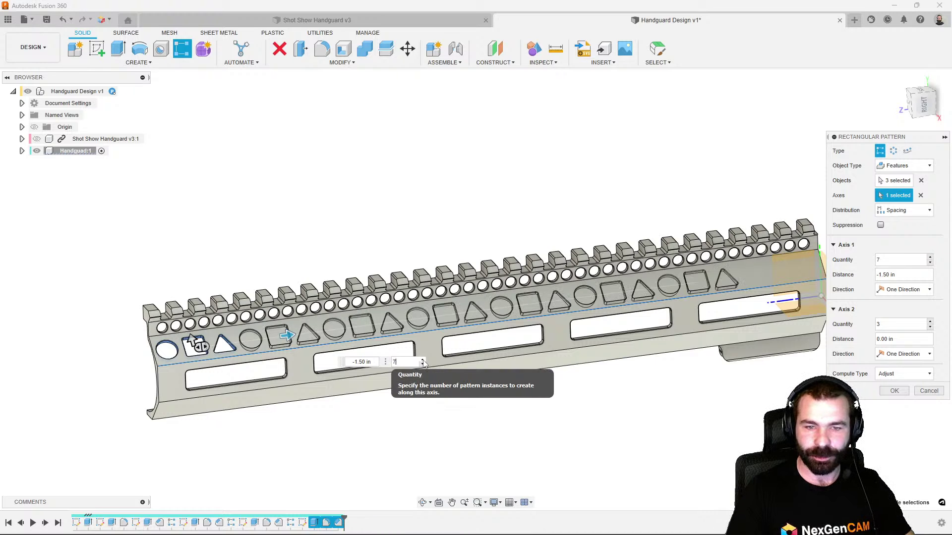
left_click(423, 360)
scroll(390, 311, "down", 2)
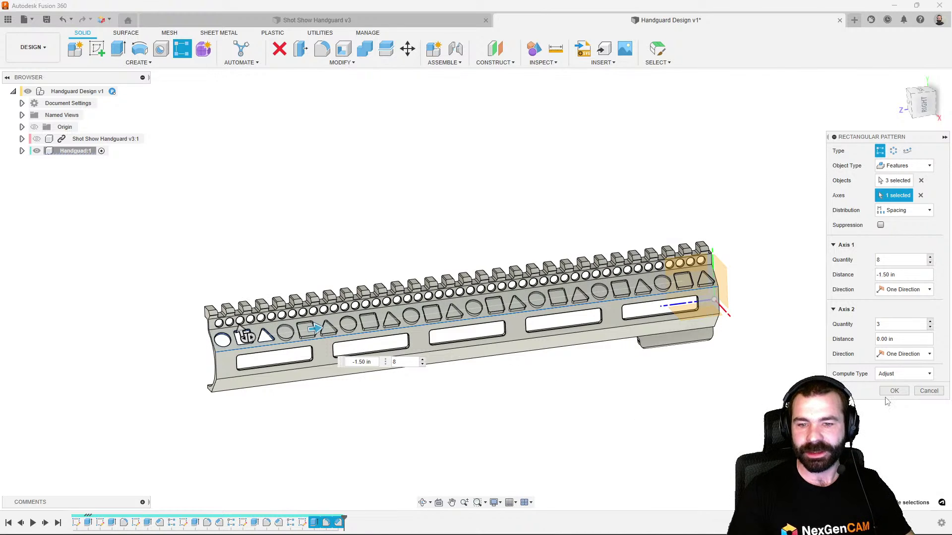
key("Return")
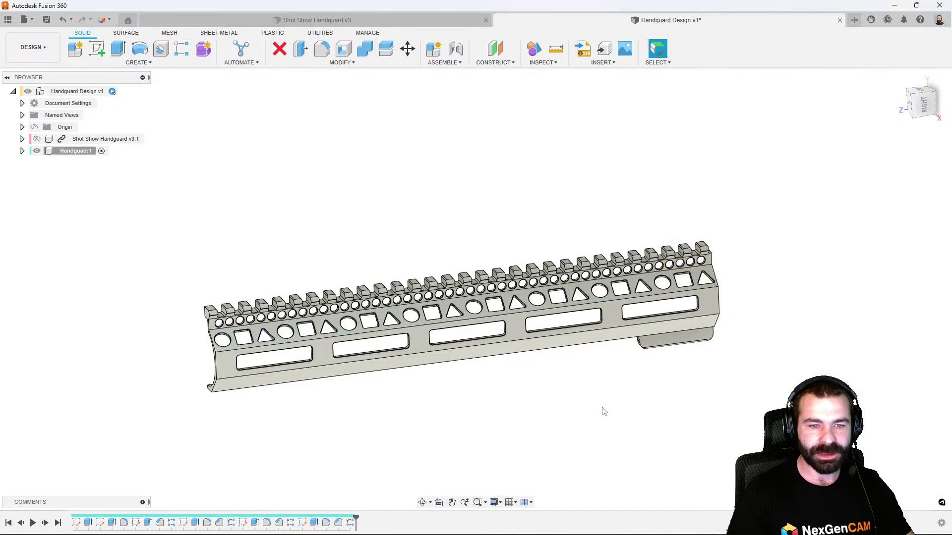
Edit the rectangular pattern of the shapes and reduce its quantity to 7
mouse_move(565, 397)
middle_mouse_down("shift")
mouse_move(541, 382)
mouse_move(525, 387)
mouse_move(559, 393)
middle_mouse_up("shift")
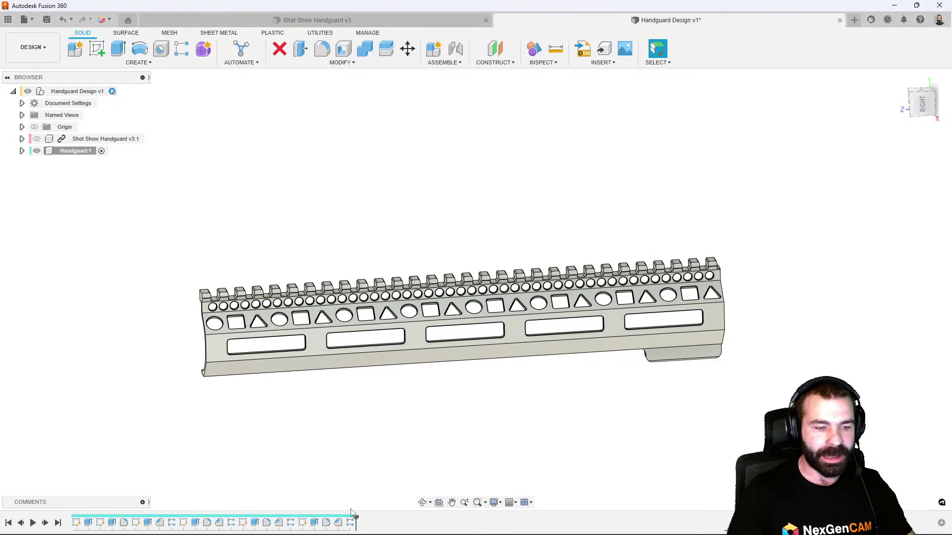
right_click(351, 522)
left_click(391, 435)
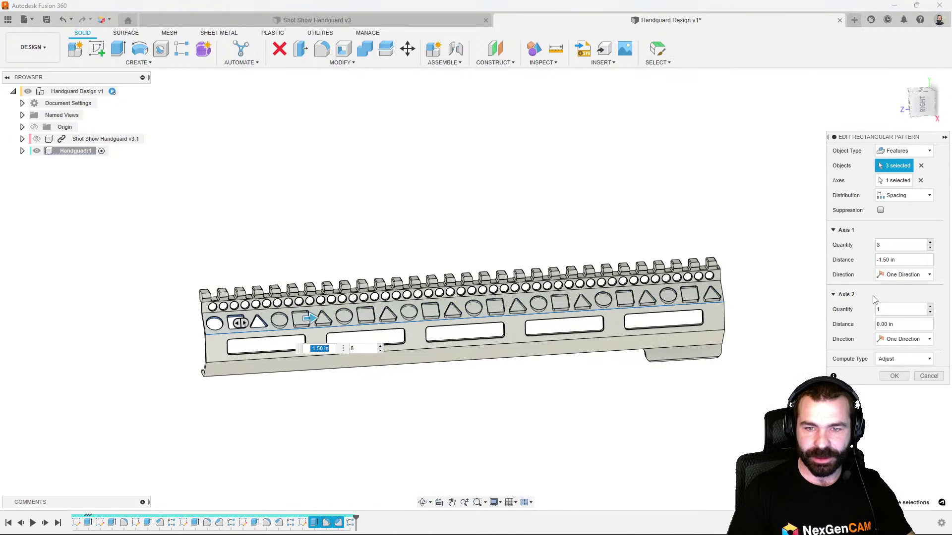
left_click(931, 249)
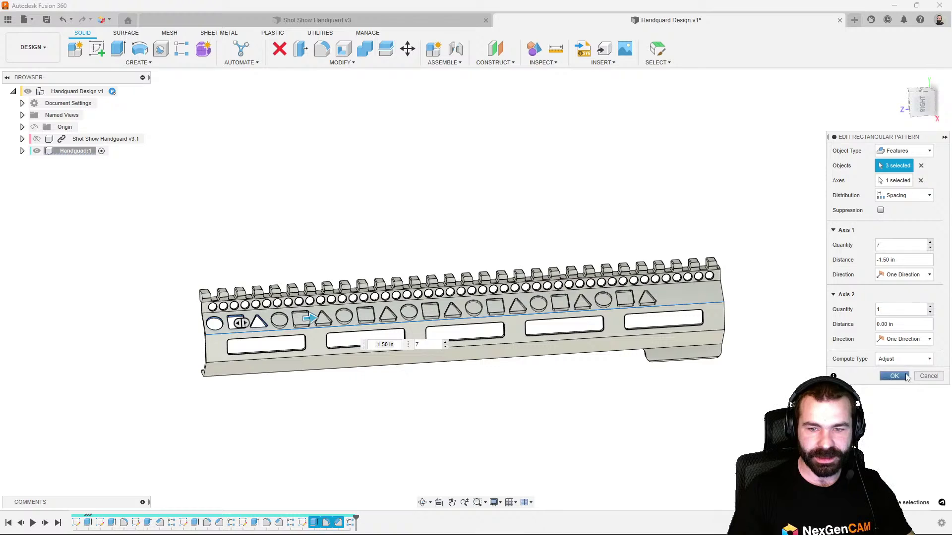
left_click(894, 376)
Edit the extruded cut of the circle, square and triangle to a distance of -0.05 in, making them shallow pockets
middle_click_drag(631, 384, 544, 420, "shift")
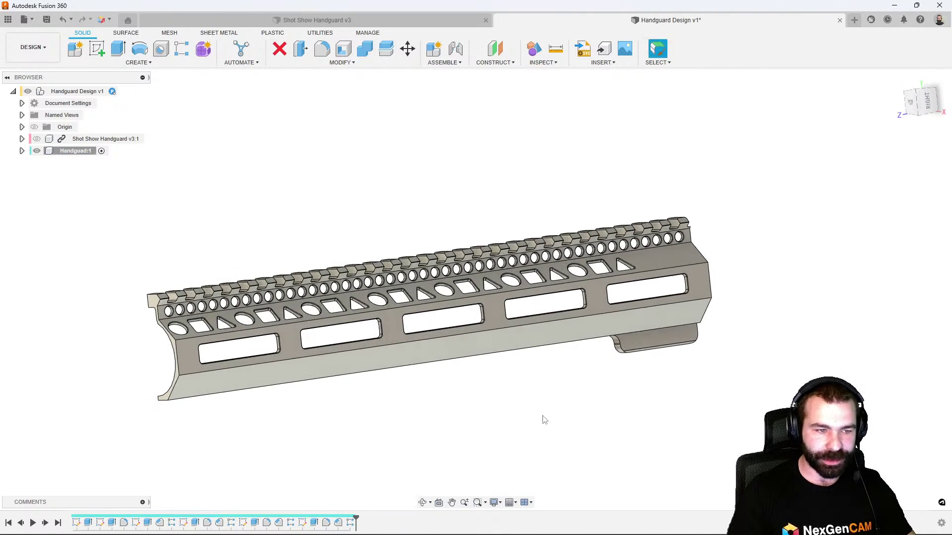
right_click(314, 523)
left_click(331, 427)
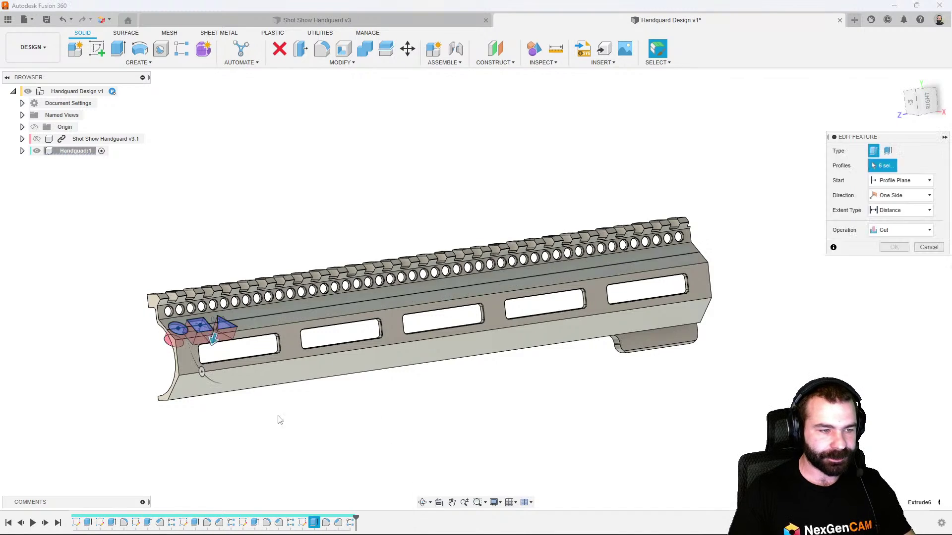
scroll(224, 327, "up", 8)
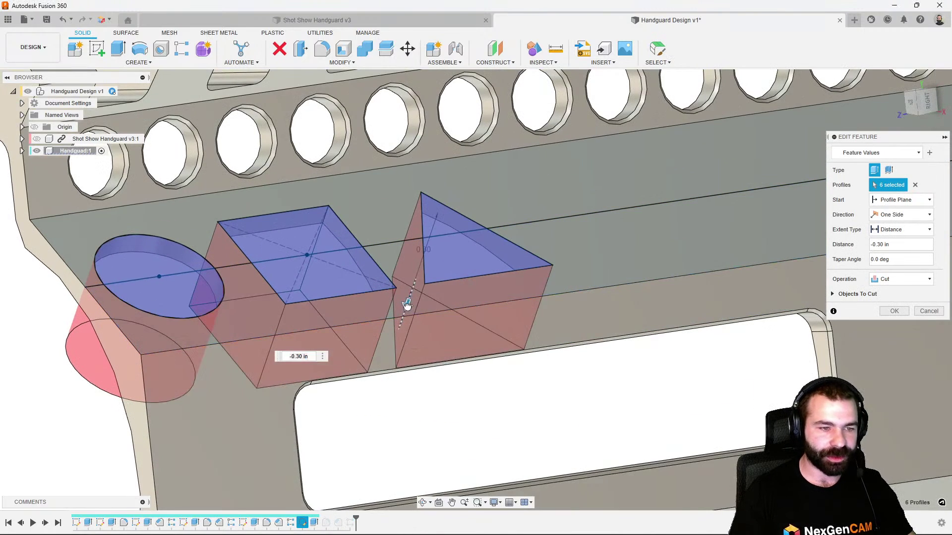
left_click_drag(406, 306, 424, 250)
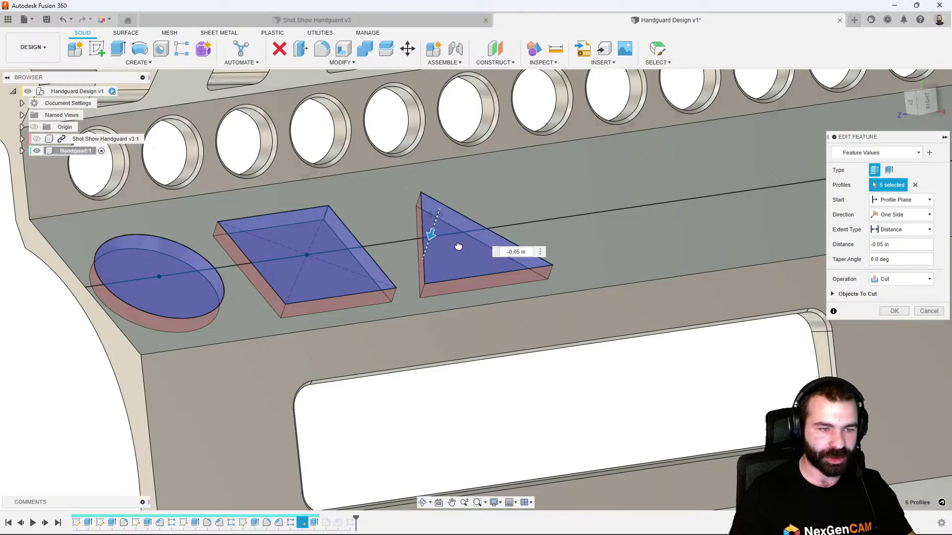
middle_click_drag(459, 266, 429, 314, "shift")
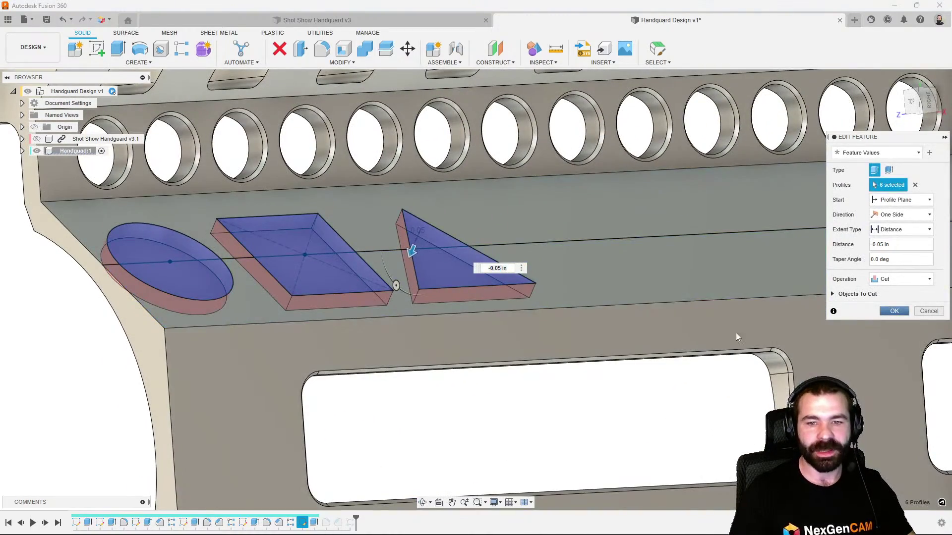
scroll(371, 340, "down", 7)
middle_click_drag(365, 342, 284, 375, "shift")
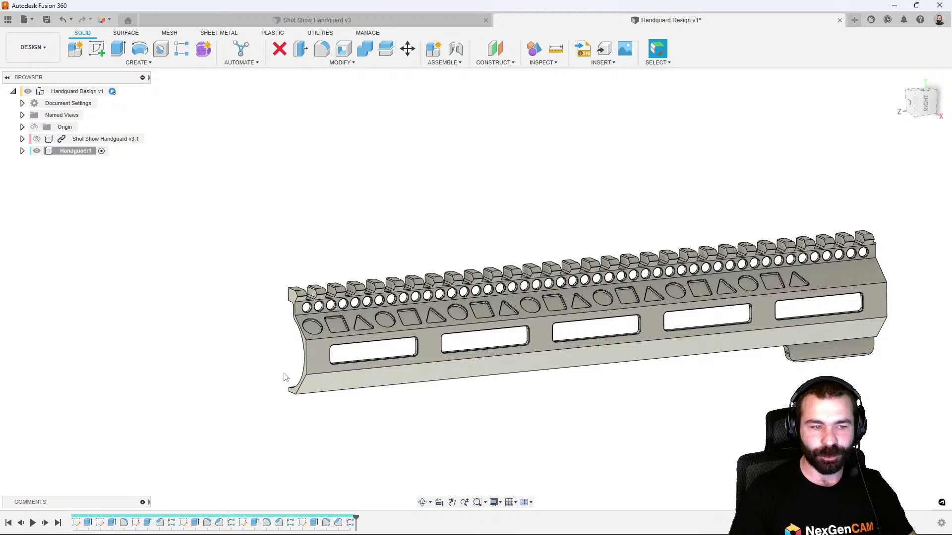
mouse_move(285, 374)
middle_mouse_down("shift")
mouse_move(353, 374)
mouse_move(298, 378)
middle_mouse_up("shift")
scroll(298, 380, "down", 2)
scroll(354, 402, "up", 2)
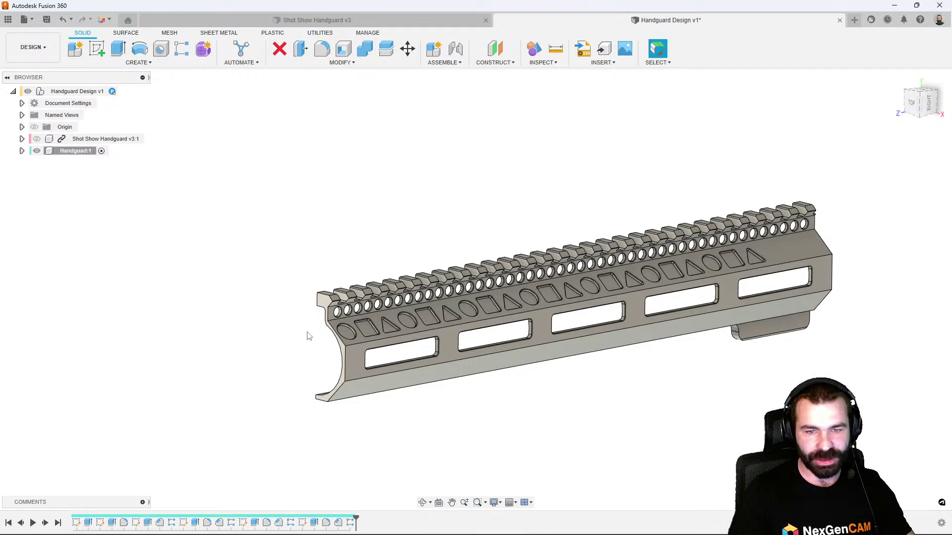
scroll(242, 366, "down", 1)
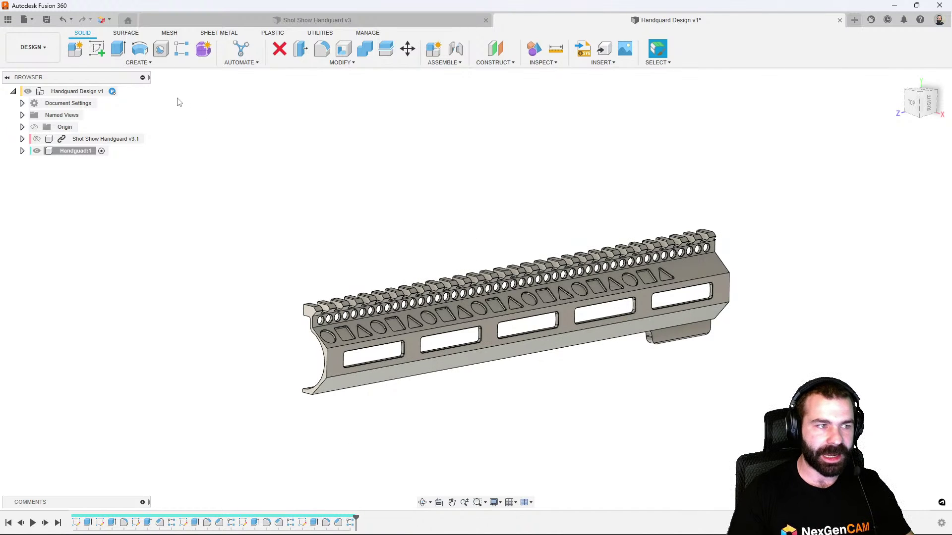
Mirror the handguard body about its flat center face and join both halves into one body
left_click(139, 63)
left_click(119, 275)
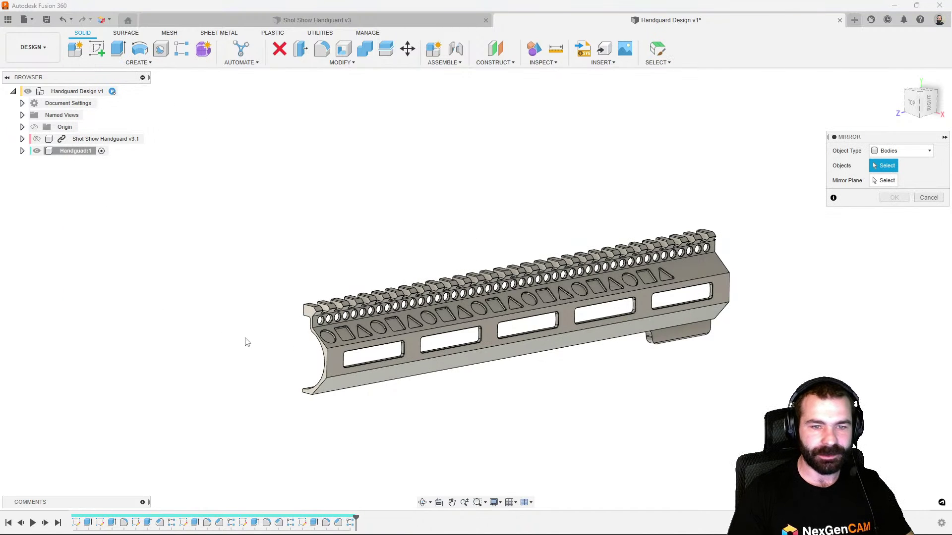
left_click(706, 273)
middle_click_drag(590, 307, 734, 342, "shift")
left_click(884, 181)
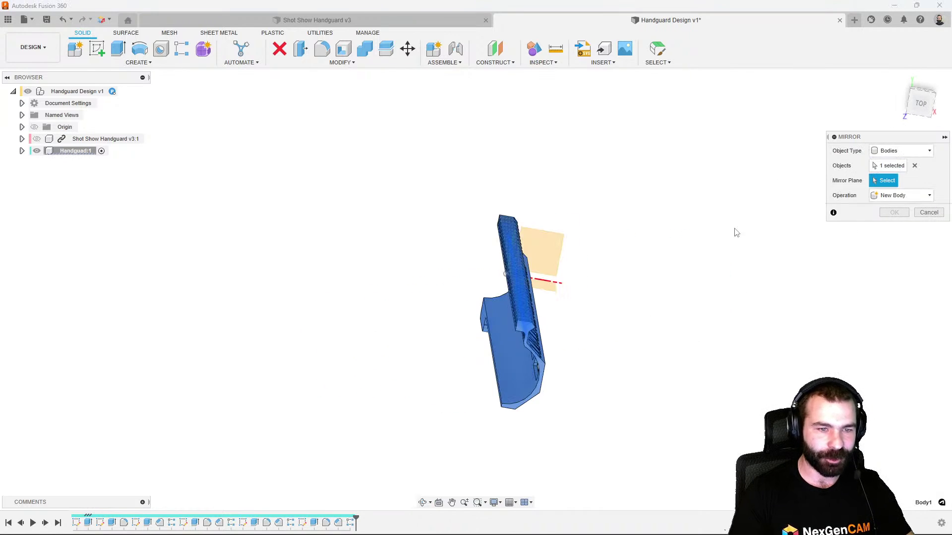
middle_click_drag(734, 233, 640, 258, "shift")
scroll(501, 266, "up", 5)
left_click(517, 291)
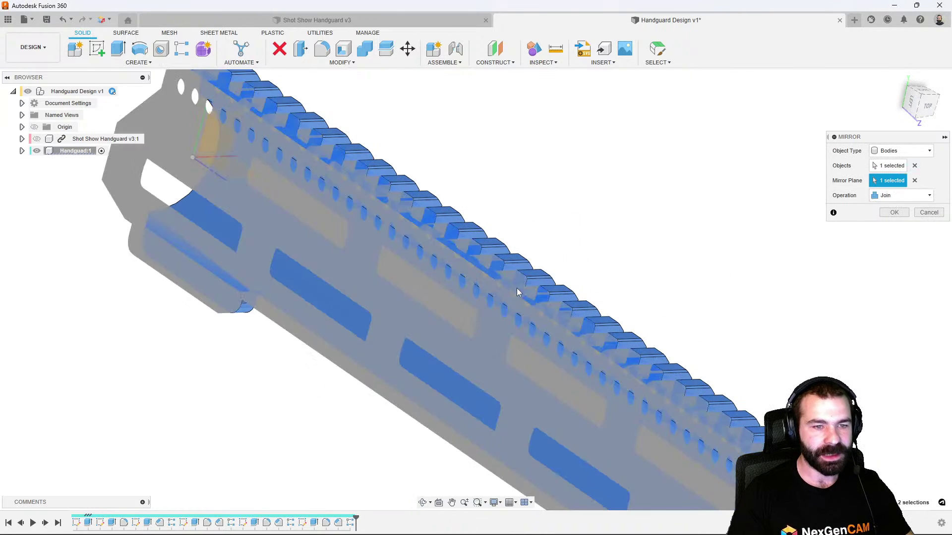
scroll(493, 299, "down", 3)
middle_click_drag(493, 300, 661, 290, "shift")
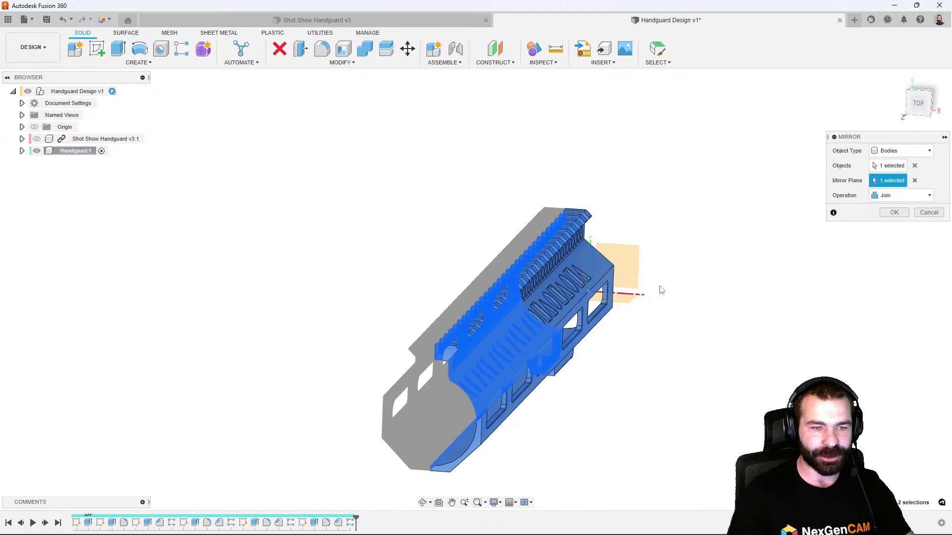
left_click(894, 212)
Edit the extruded cut of the circle, square and triangle to a distance of -0.30 in so it cuts through the wall
middle_click_drag(400, 226, 355, 249, "shift")
scroll(275, 339, "up", 2)
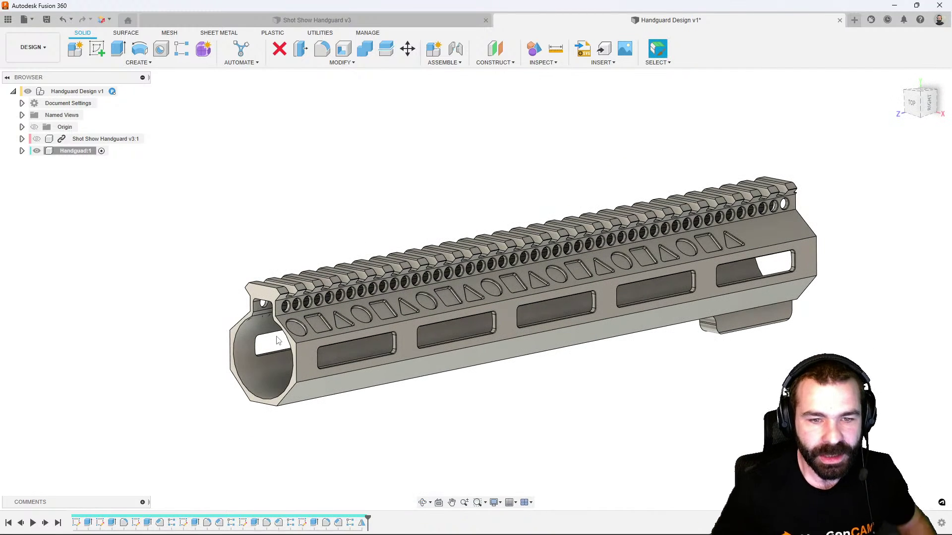
right_click(350, 524)
double_click(302, 523)
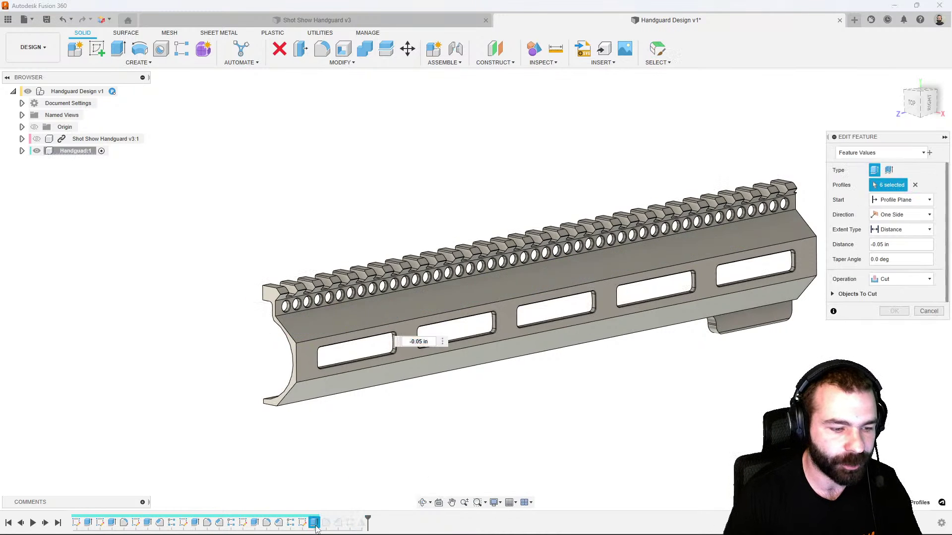
scroll(325, 328, "up", 3)
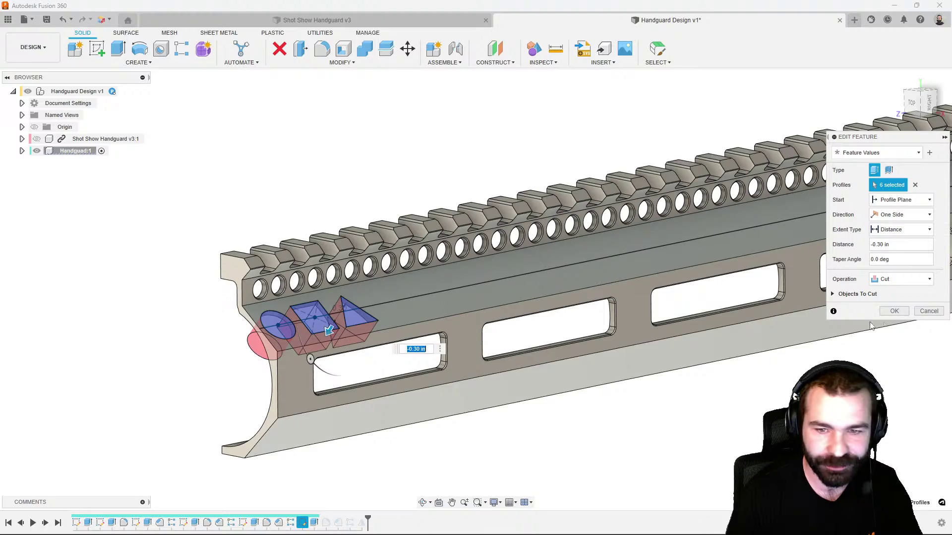
key("Escape")
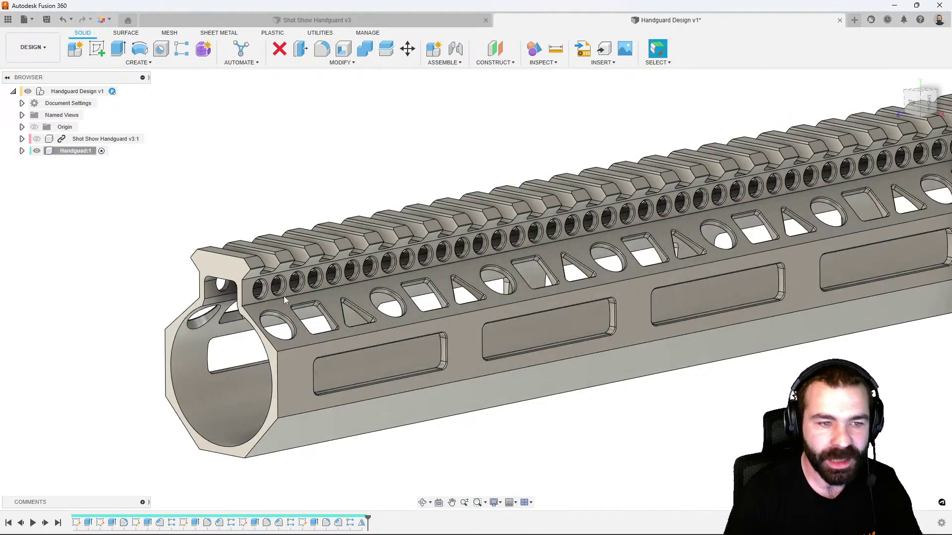
scroll(284, 296, "down", 3)
middle_click_drag(283, 296, 372, 393, "shift")
mouse_move(361, 380)
middle_mouse_down("shift")
mouse_move(348, 323)
mouse_move(350, 355)
mouse_move(376, 397)
mouse_move(420, 421)
mouse_move(365, 397)
mouse_move(357, 365)
mouse_move(323, 366)
mouse_move(348, 358)
mouse_move(357, 302)
mouse_move(361, 366)
middle_mouse_up("shift")
scroll(367, 395, "up", 3)
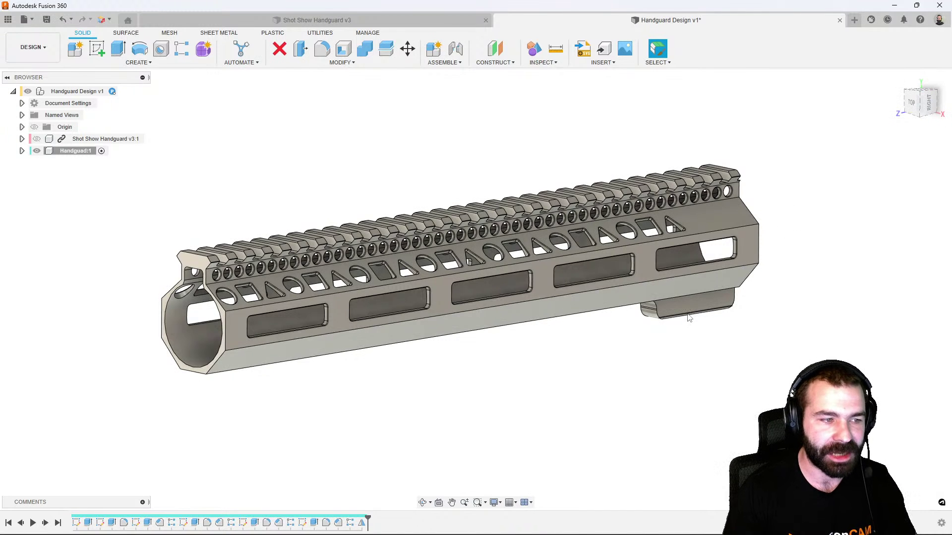
Start a sketch on the handguard's flat underside and draw a construction centerline from the end edge's midpoint to the raised block
middle_click_drag(689, 320, 656, 240, "shift")
left_click(102, 48)
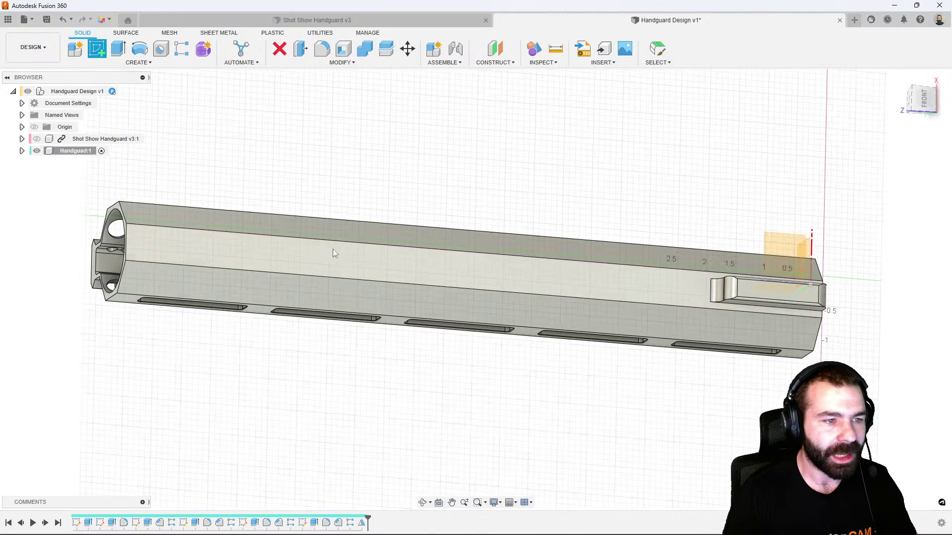
left_click(361, 263)
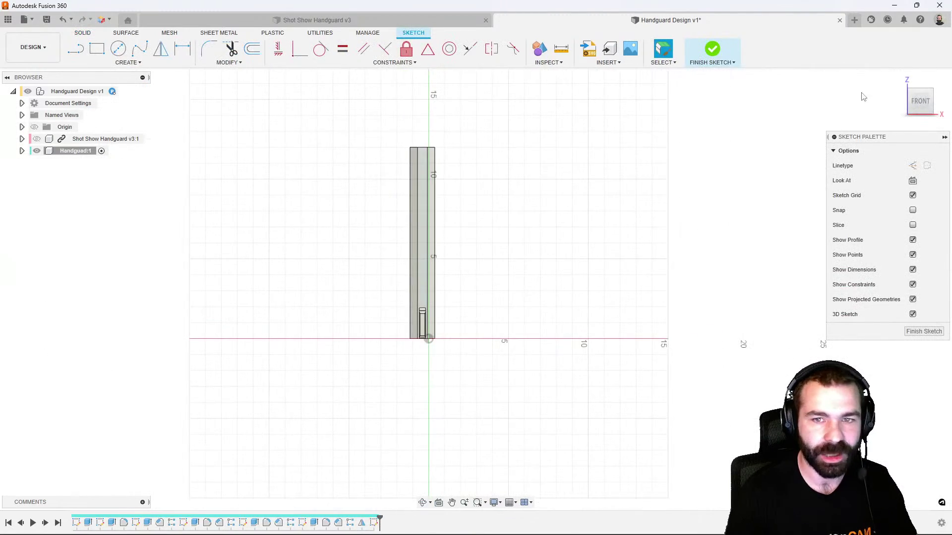
left_click(936, 78)
scroll(387, 356, "up", 6)
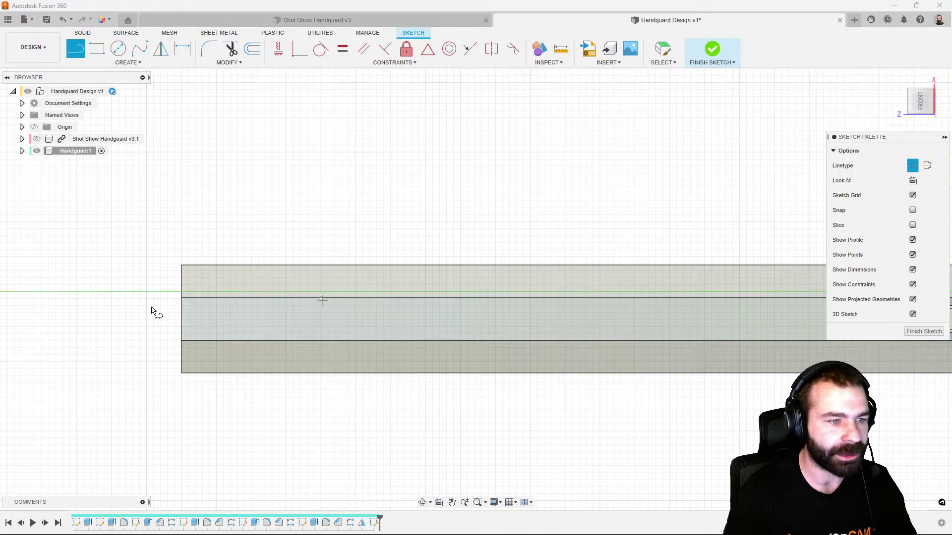
left_click(181, 322)
scroll(99, 337, "down", 3)
scroll(414, 344, "up", 2)
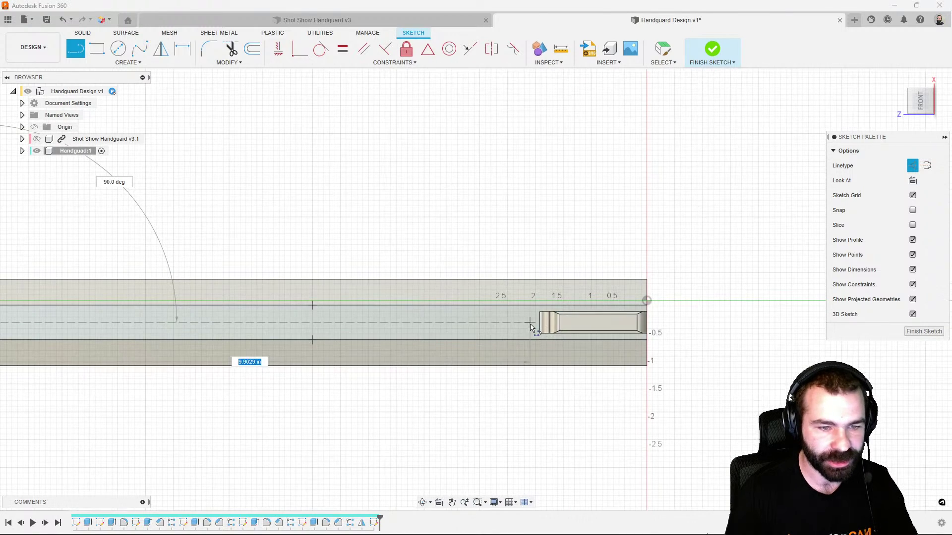
left_click(540, 323)
scroll(526, 337, "down", 2)
scroll(436, 349, "up", 2)
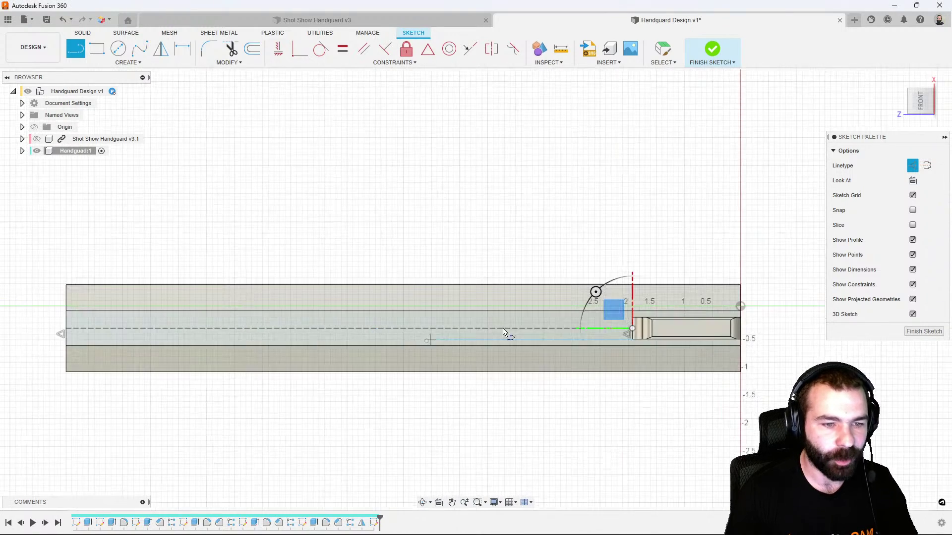
Project the long edge of the middle side slot into the underside sketch and finish the sketch
left_click(128, 62)
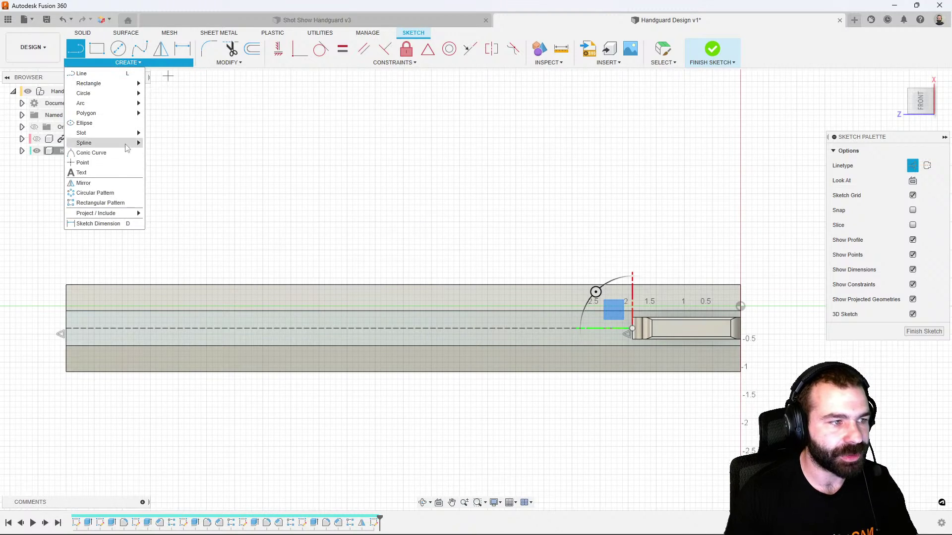
mouse_move(105, 215)
left_click(168, 215)
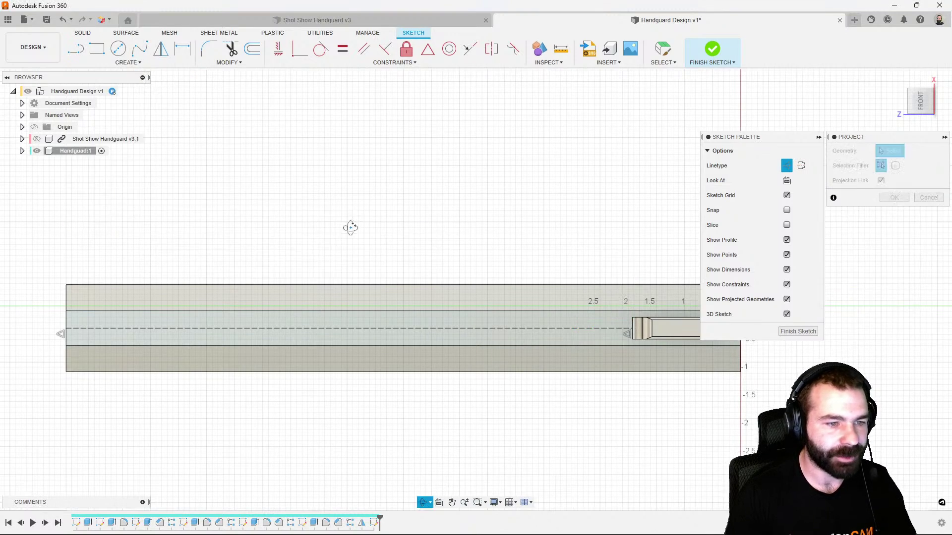
middle_click_drag(350, 228, 347, 262, "shift")
scroll(367, 293, "up", 2)
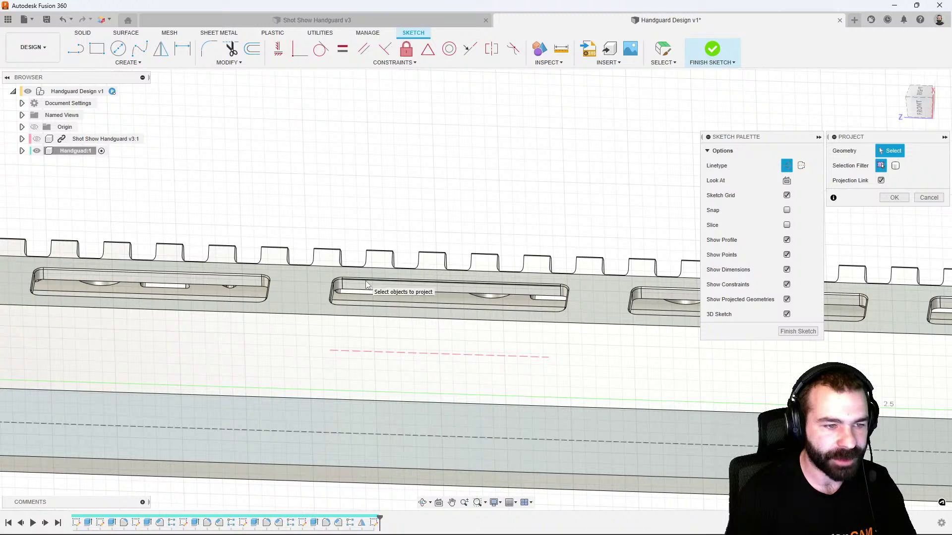
left_click(366, 282)
scroll(461, 298, "up", 1)
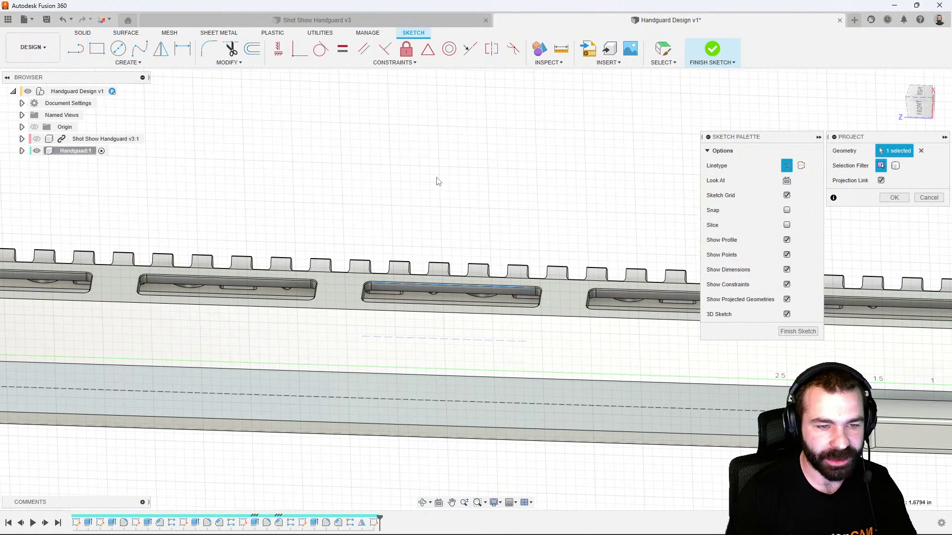
left_click(798, 331)
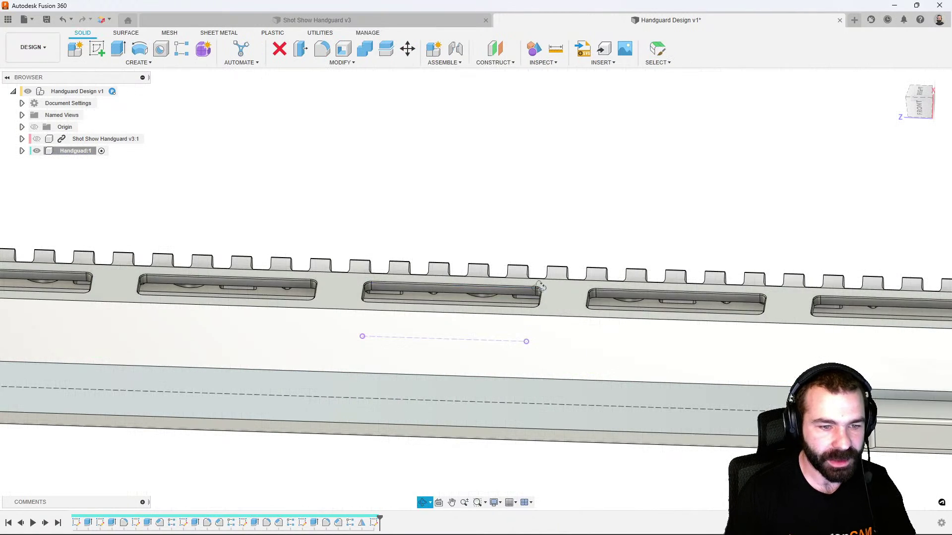
Reopen the underside sketch and draw a center rectangle about 0.32 by 1.93 in on the construction centerline
left_click(908, 106)
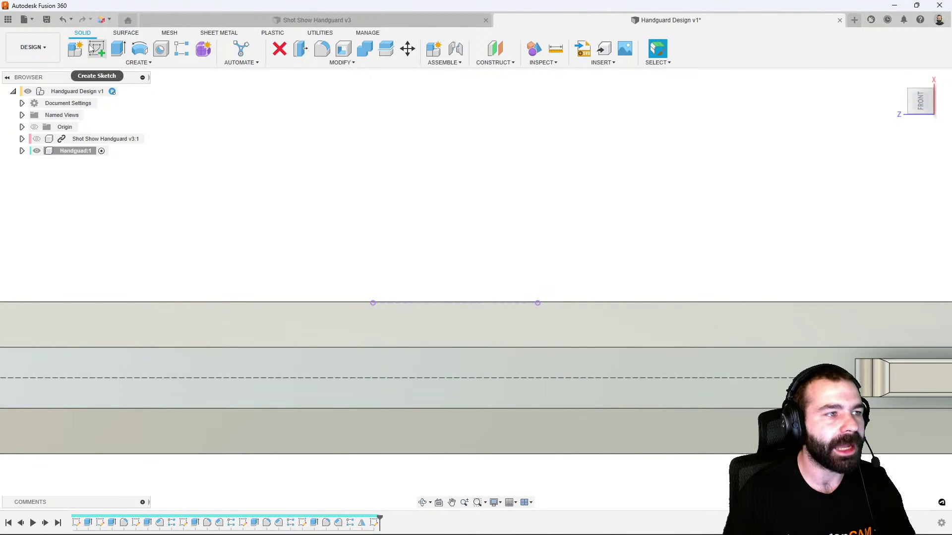
right_click(373, 524)
left_click(381, 424)
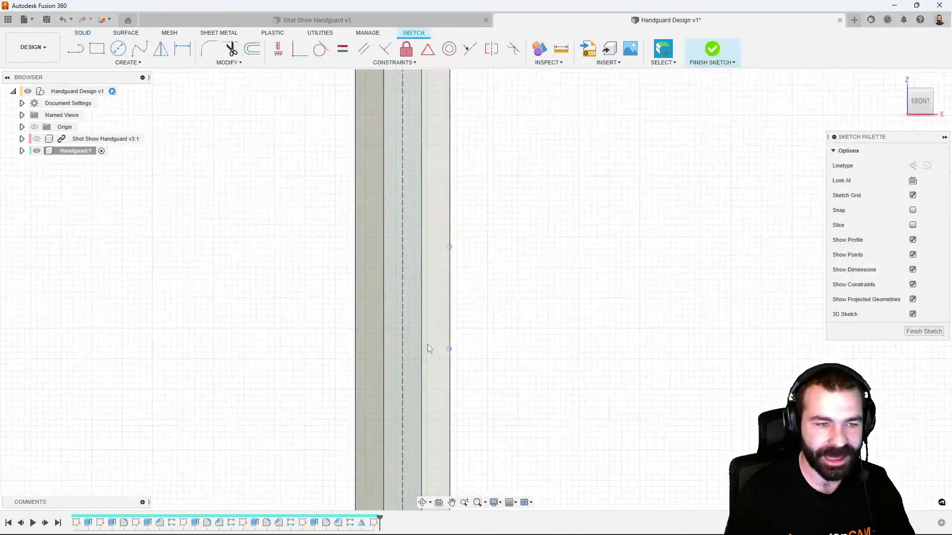
key("r")
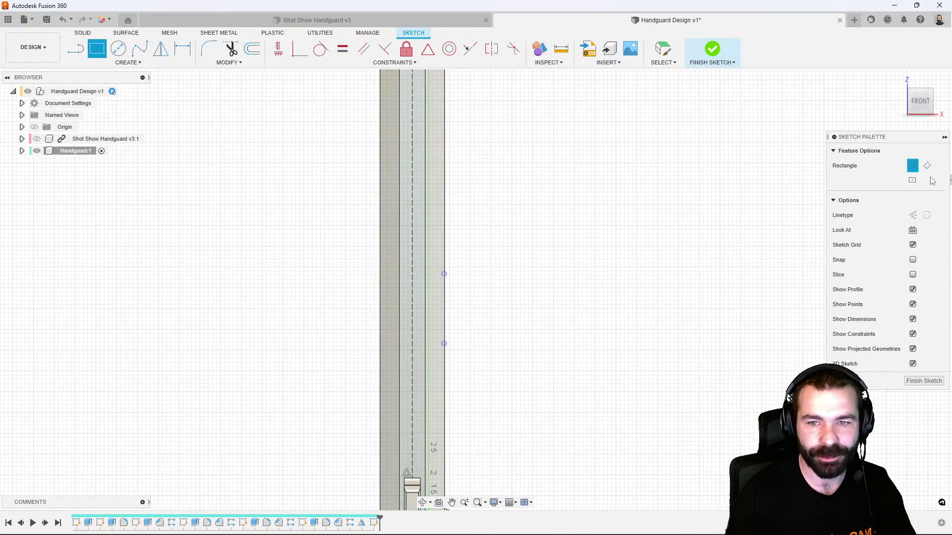
left_click(912, 180)
scroll(475, 315, "up", 2)
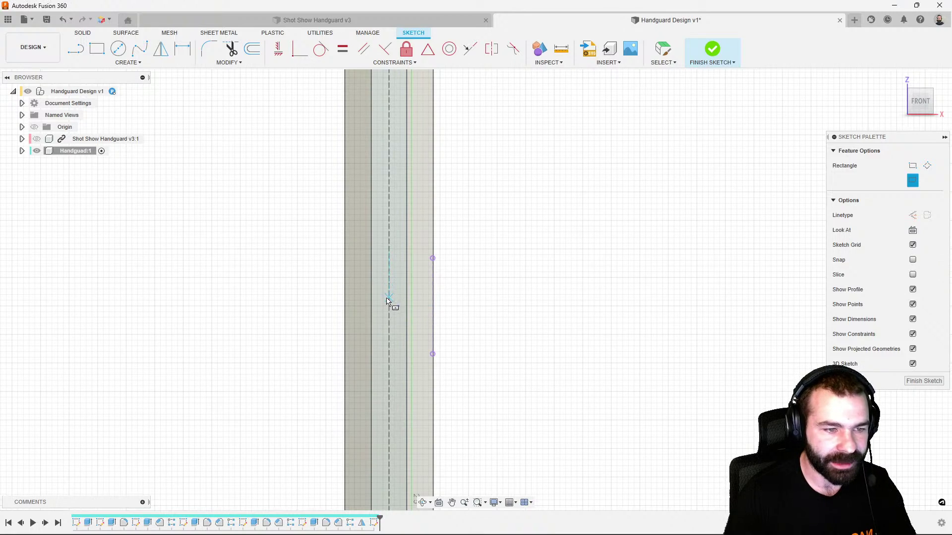
left_click(388, 298)
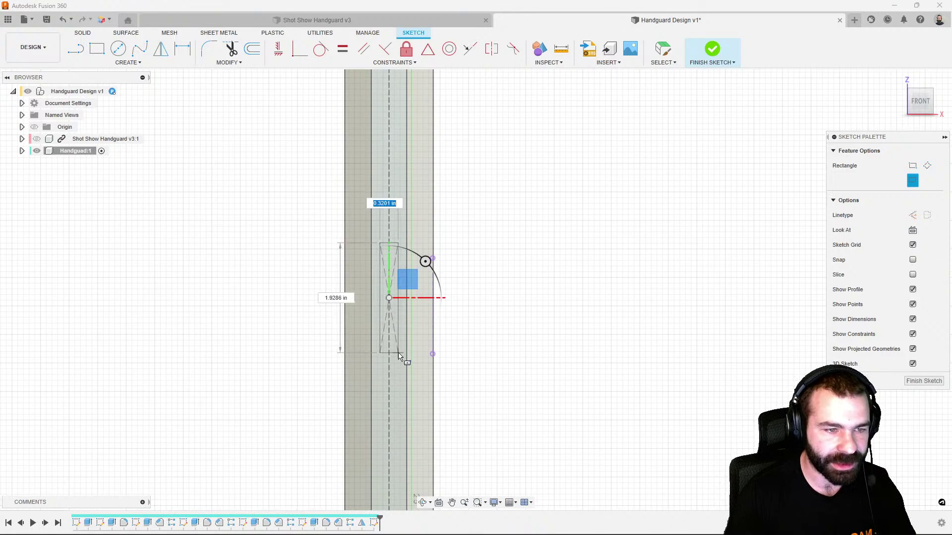
left_click(399, 356)
Align the rectangle's two ends with the endpoints of the projected slot edge using Horizontal/Vertical constraints
middle_click_drag(498, 337, 441, 320, "shift")
key("Escape")
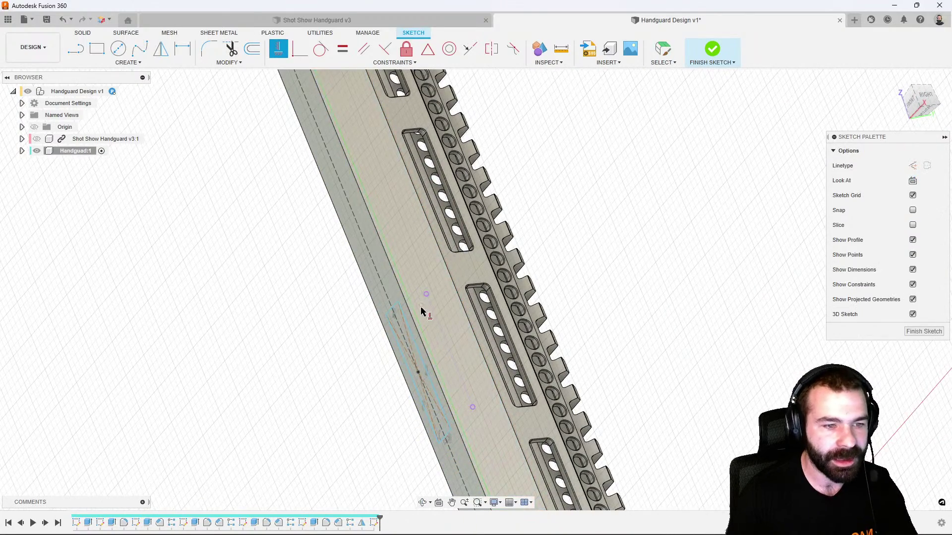
left_click(425, 296)
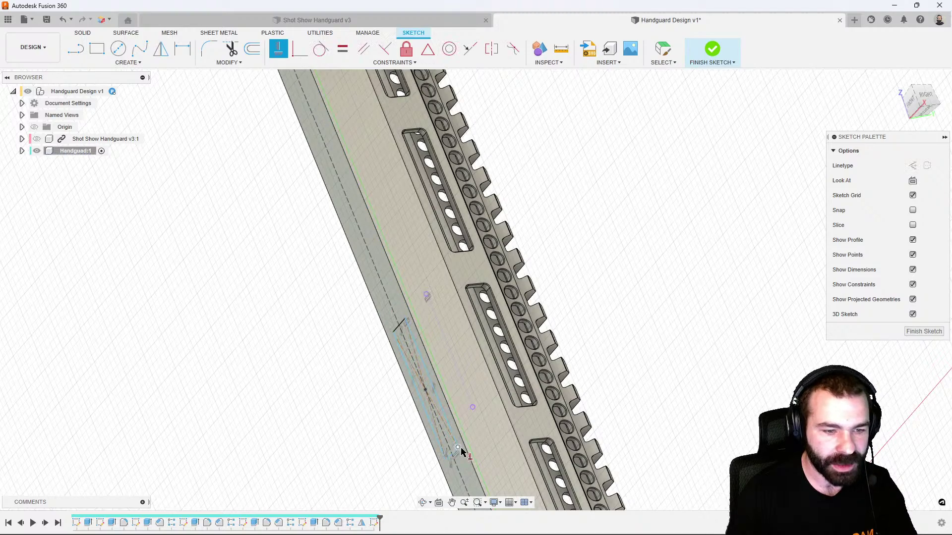
mouse_move(519, 393)
middle_mouse_down("shift")
mouse_move(576, 341)
mouse_move(479, 315)
middle_mouse_up("shift")
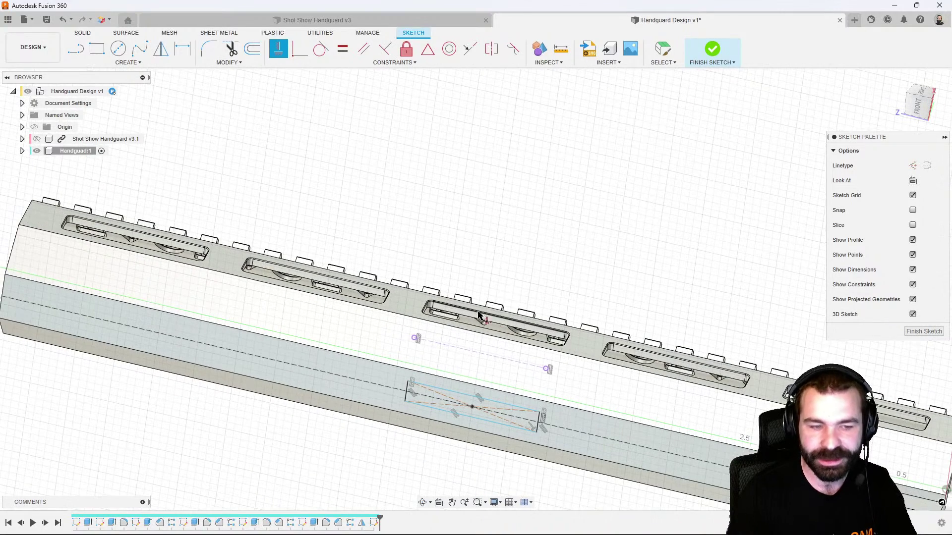
Finish the sketch and extrude the rectangle as a cut through the handguard's bottom wall
left_click(923, 331)
key("e")
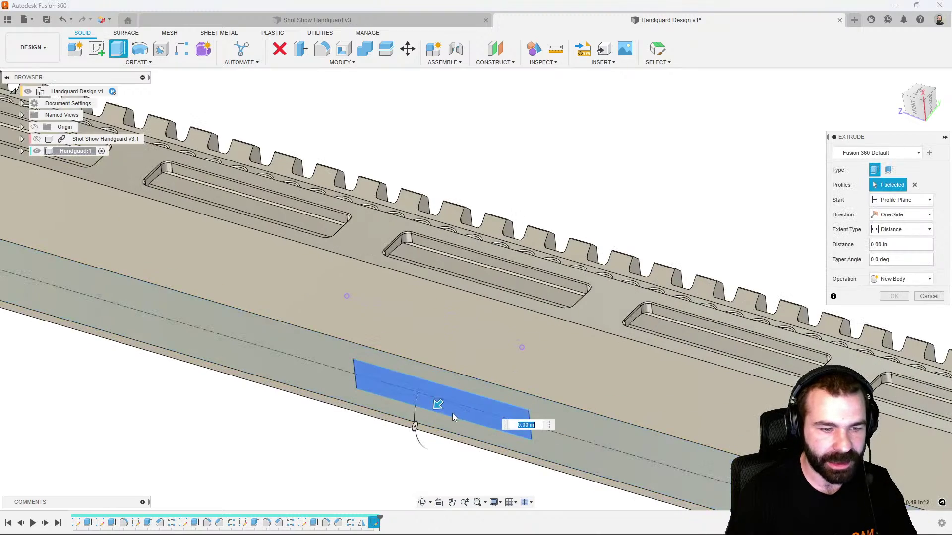
left_click_drag(440, 406, 466, 378)
left_click(883, 309)
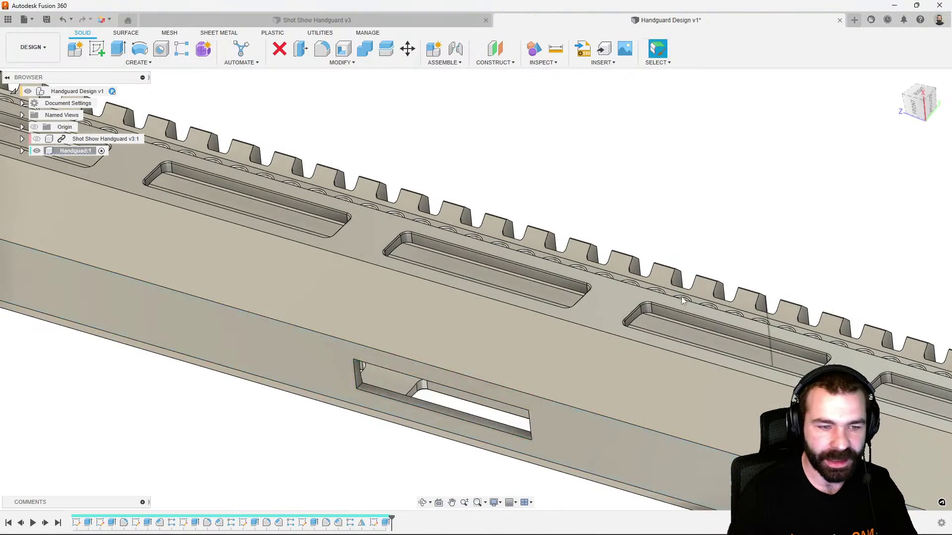
scroll(457, 318, "down", 3)
middle_click_drag(457, 318, 381, 275, "shift")
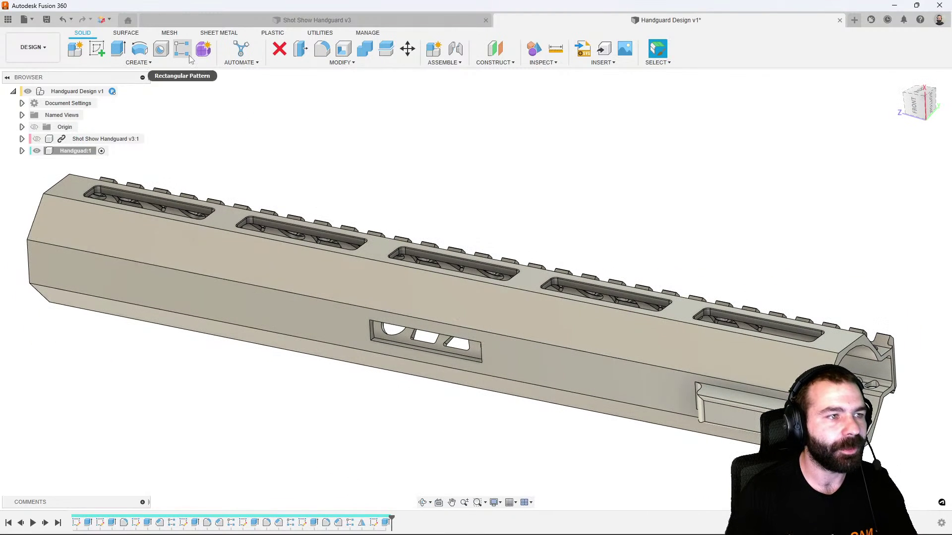
left_click(327, 59)
scroll(382, 346, "up", 5)
left_click(343, 310)
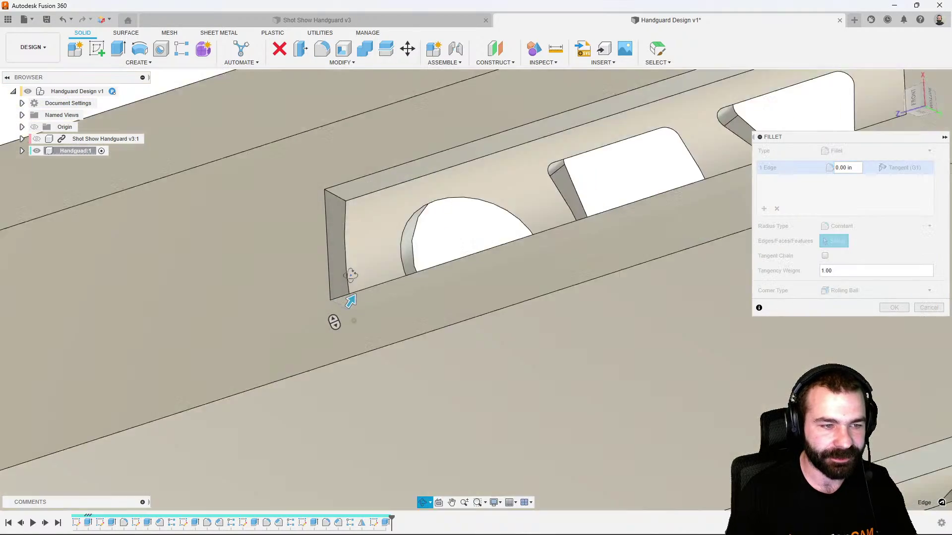
middle_click_drag(350, 276, 345, 250, "shift")
left_click(341, 206)
left_click(339, 210)
scroll(354, 257, "down", 4)
middle_click_drag(378, 320, 420, 323, "shift")
scroll(420, 323, "down", 4)
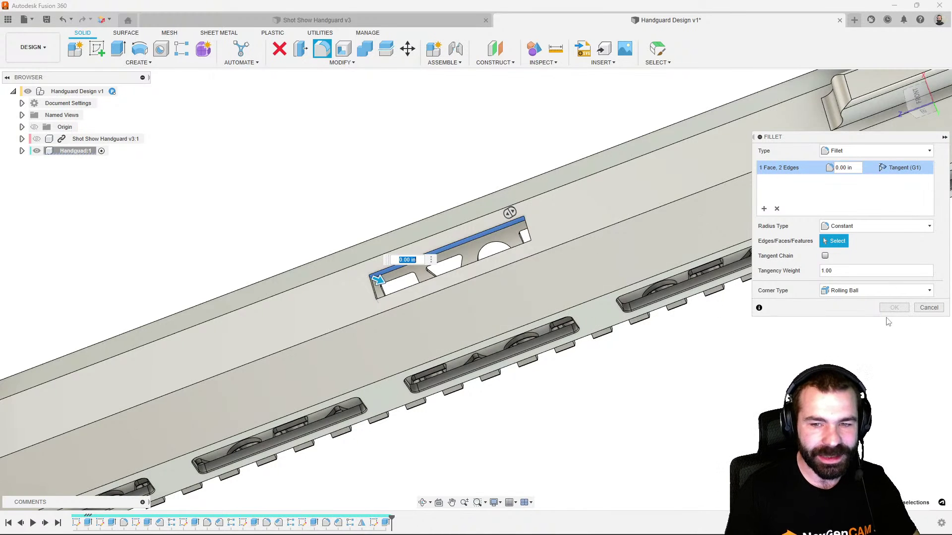
left_click(940, 313)
scroll(528, 292, "down", 5)
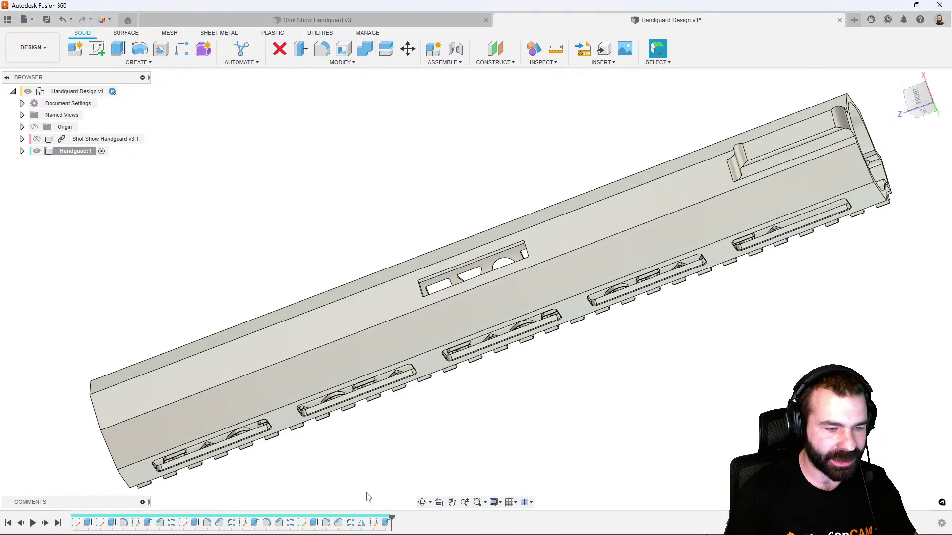
Move the side slot's fillet, chamfer and rectangular pattern to just after the mirror feature in the timeline
middle_click_drag(367, 497, 418, 306, "shift")
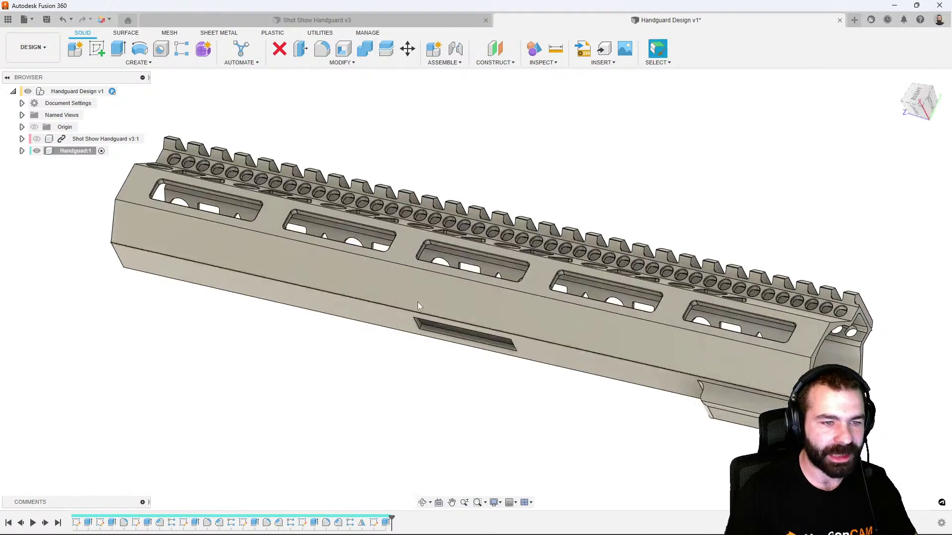
scroll(436, 227, "up", 8)
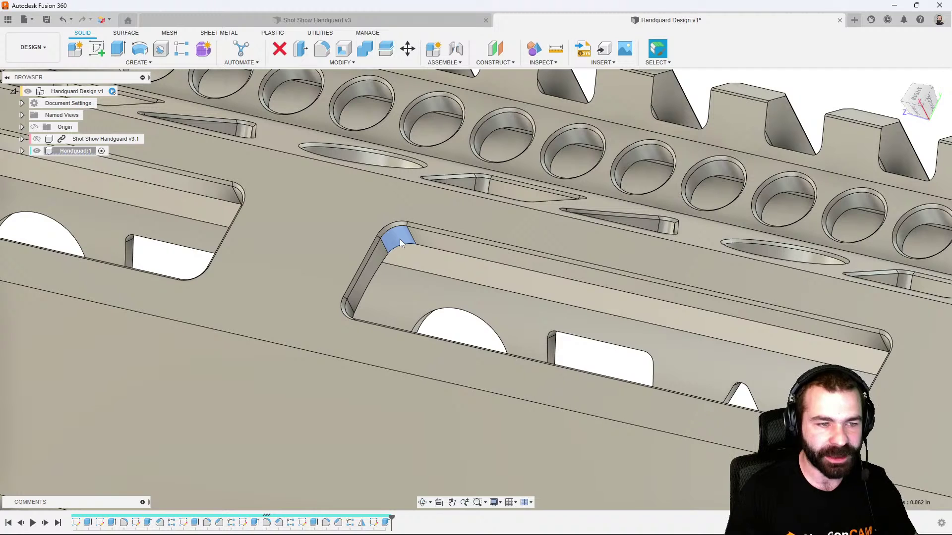
left_click(266, 524)
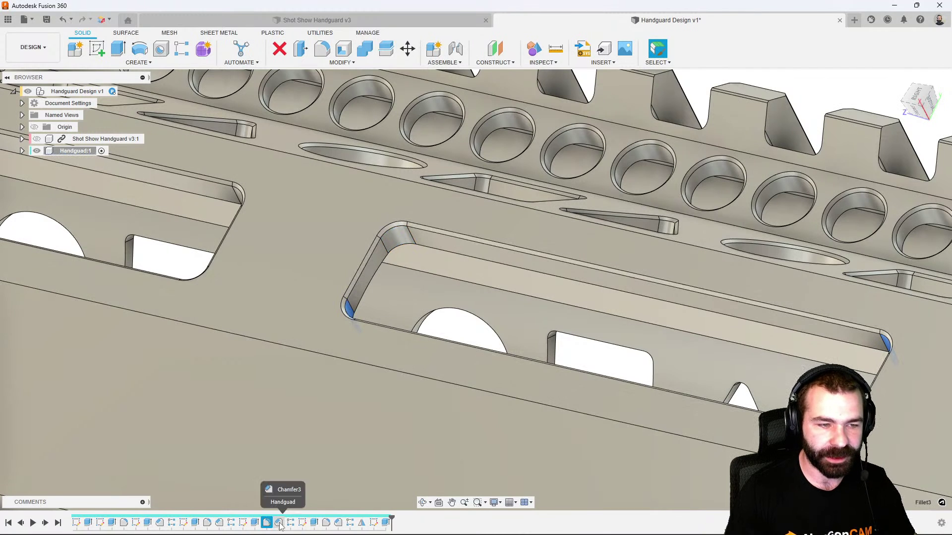
left_click(279, 523)
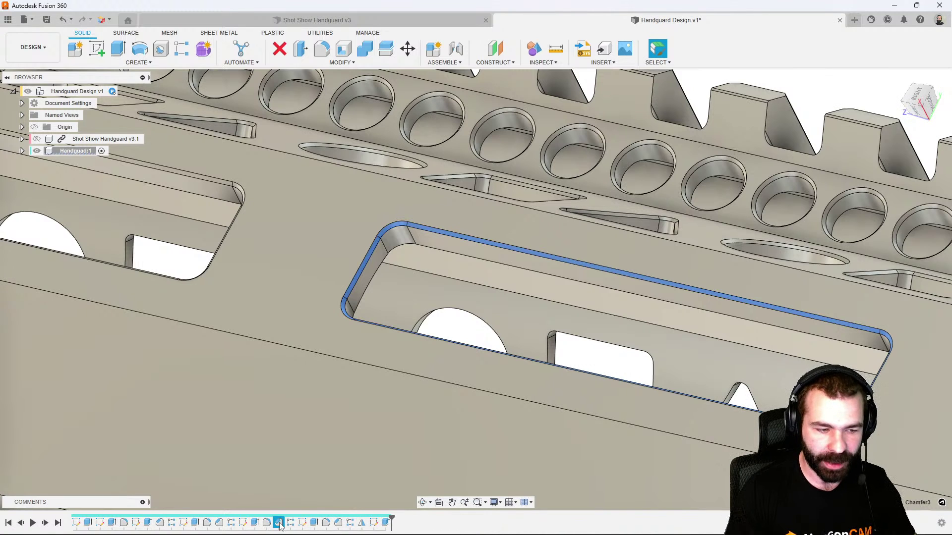
left_click(290, 524)
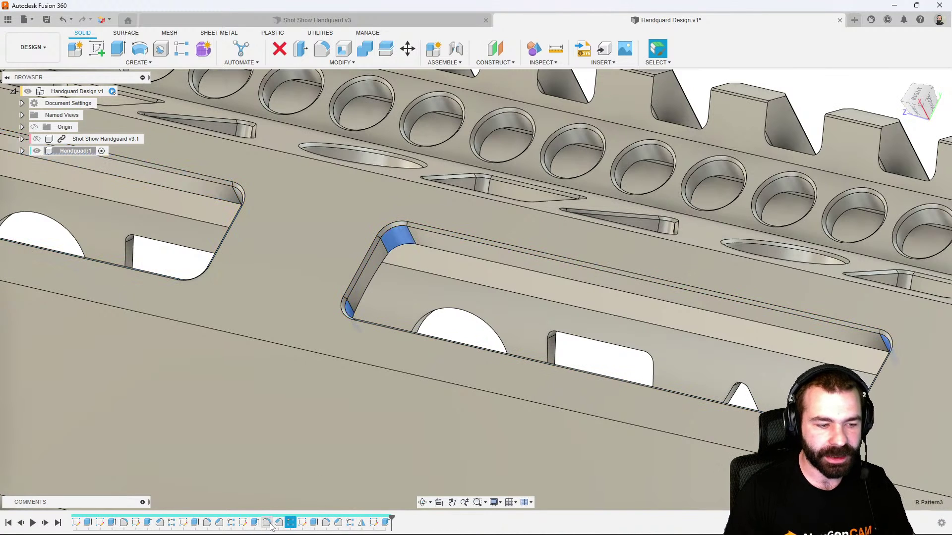
left_click(290, 524, "shift")
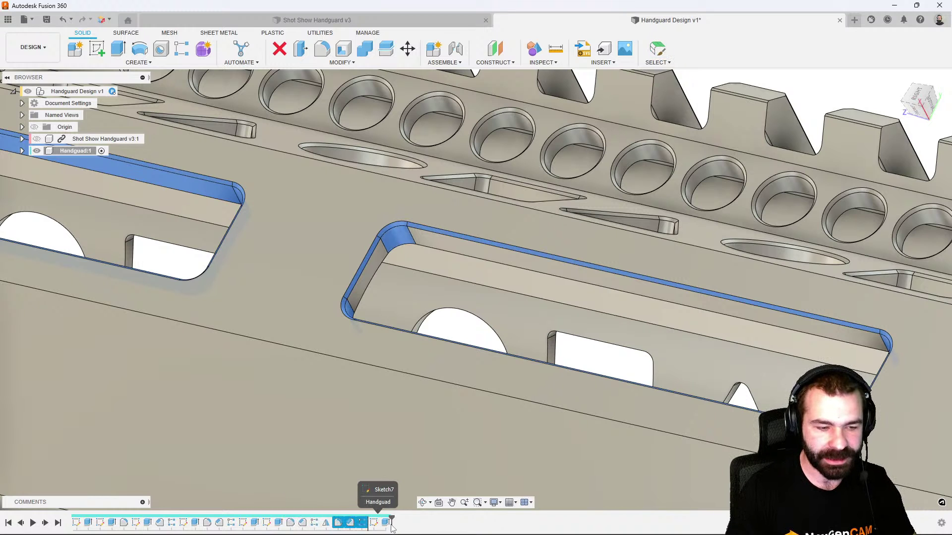
Try to move the slot fillet, chamfer and rectangular pattern behind the underside sketch and its cut in the timeline
scroll(387, 366, "down", 3)
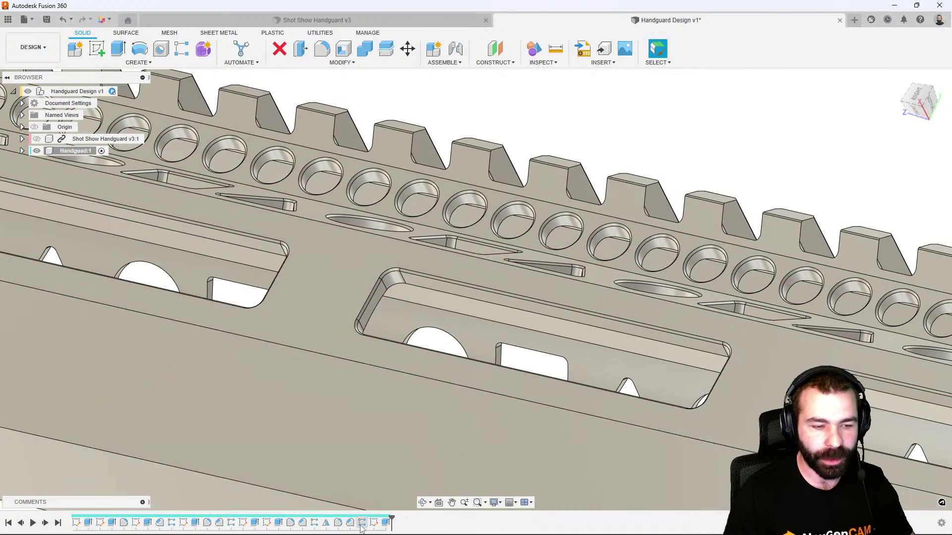
left_click(362, 525)
scroll(368, 414, "down", 3)
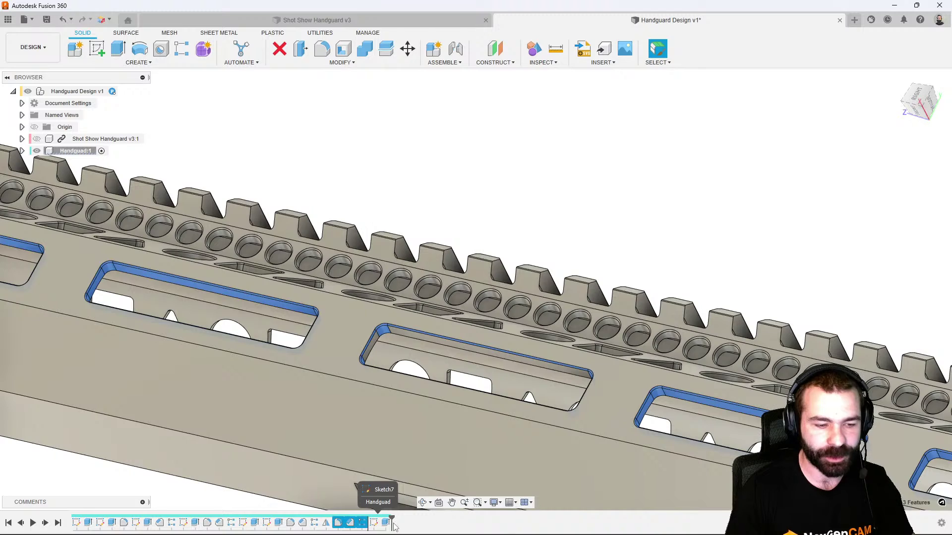
scroll(411, 408, "down", 5)
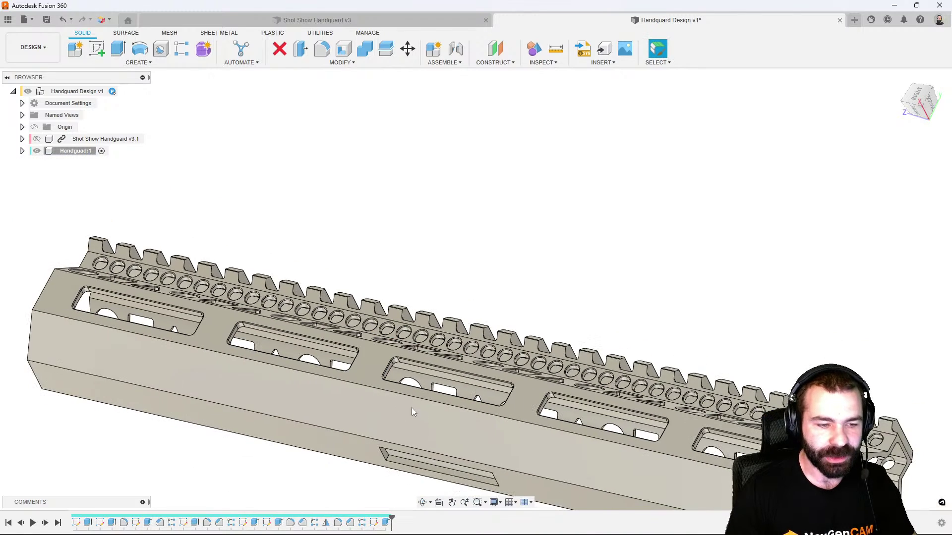
Delete the underside slot's sketch and its extruded cut from the design history
left_click(375, 523)
left_click(386, 523, "shift")
middle_click_drag(411, 484, 425, 470, "shift")
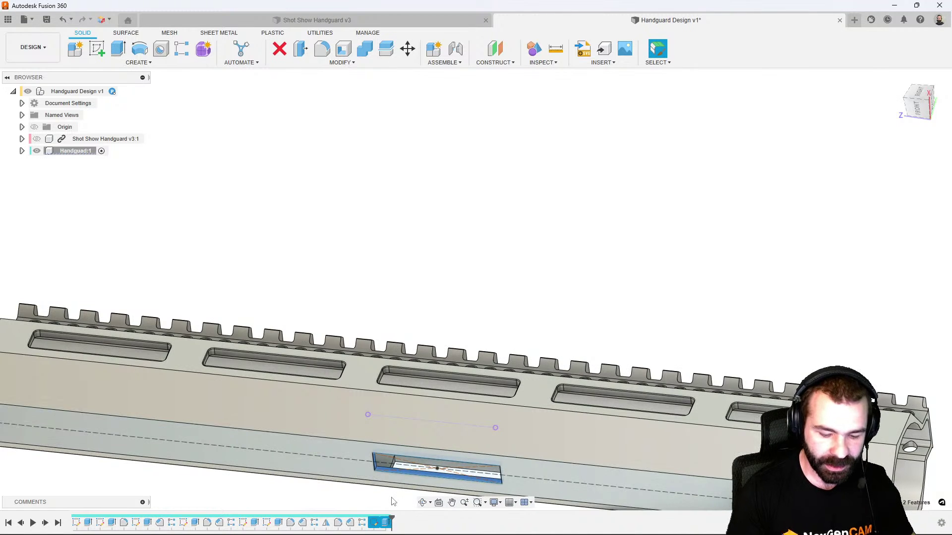
key("Delete")
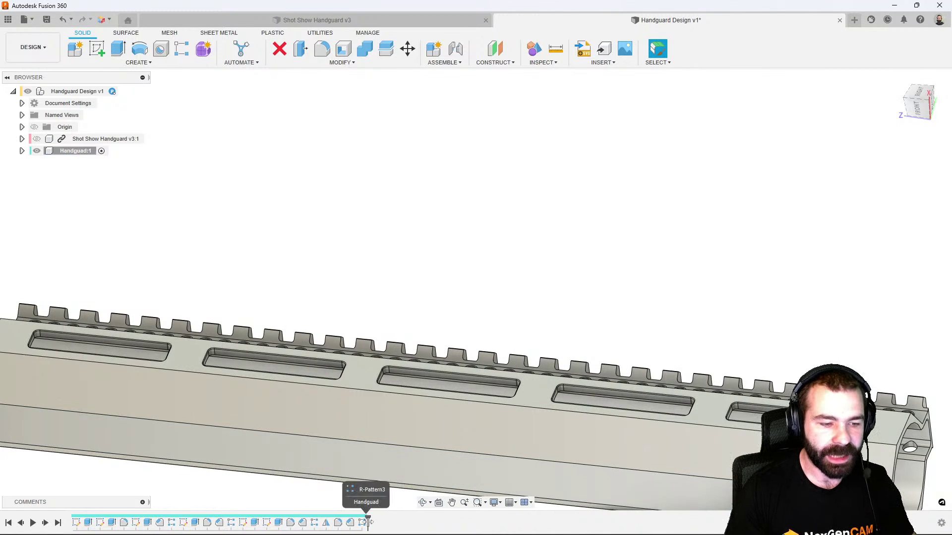
Roll the timeline back to just after the mirror feature and start a new sketch on the handguard's bottom face
left_click_drag(368, 522, 336, 529)
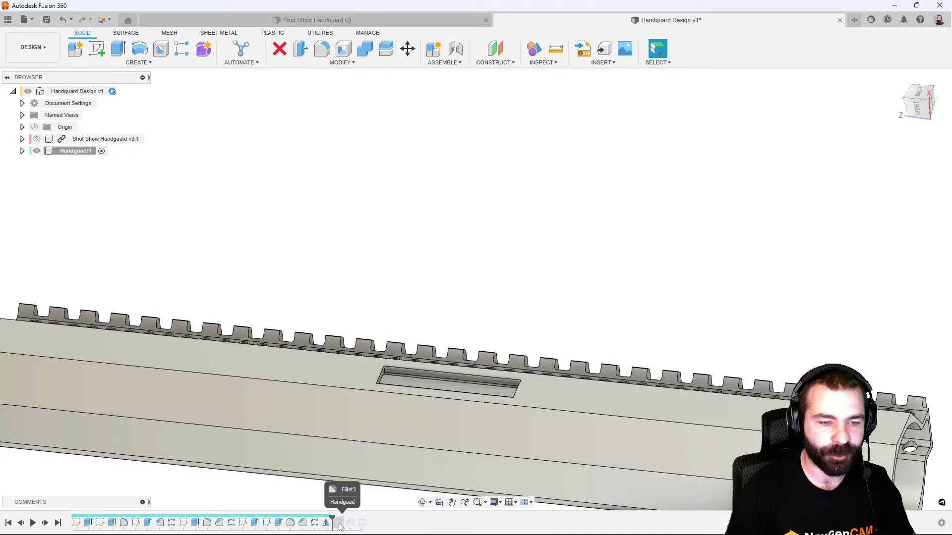
scroll(370, 235, "down", 3)
left_click(100, 55)
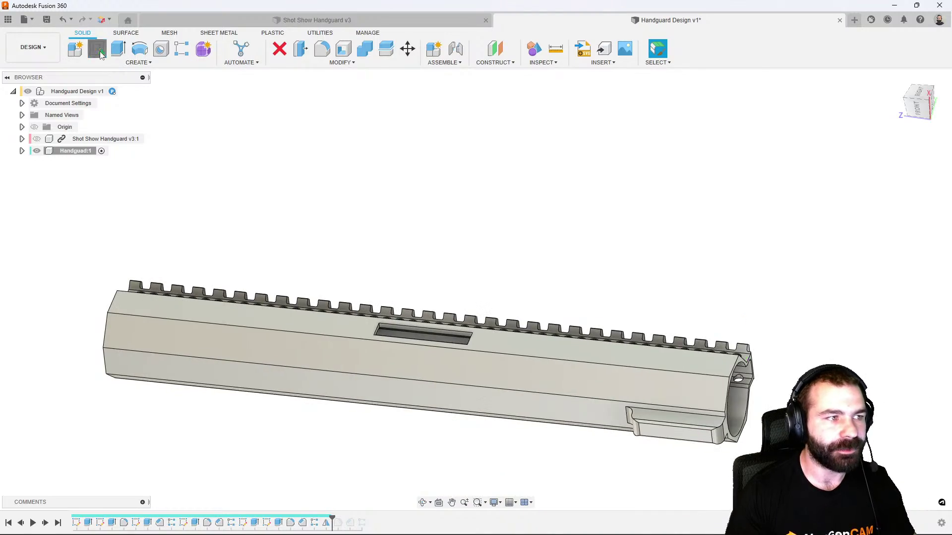
left_click(400, 394)
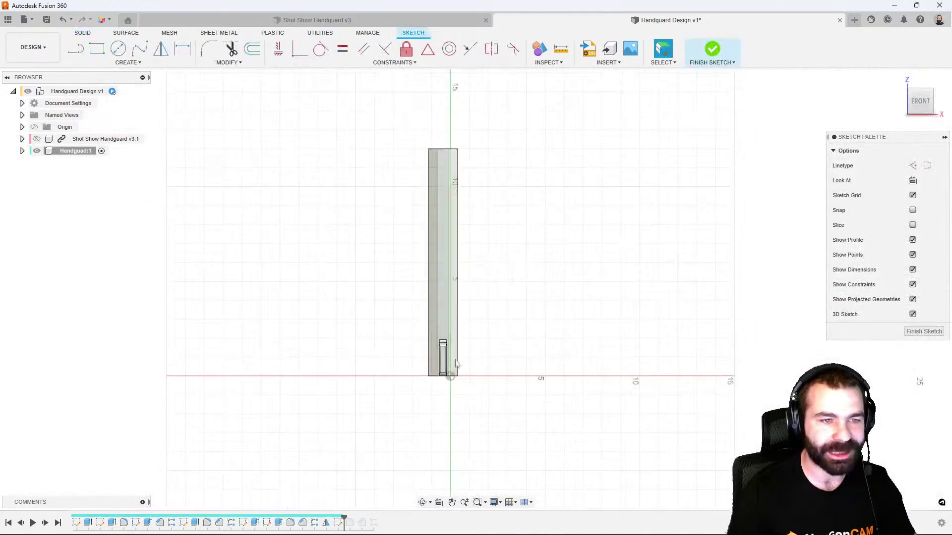
Project the lower long edge of the middle side slot into the underside sketch
left_click(125, 63)
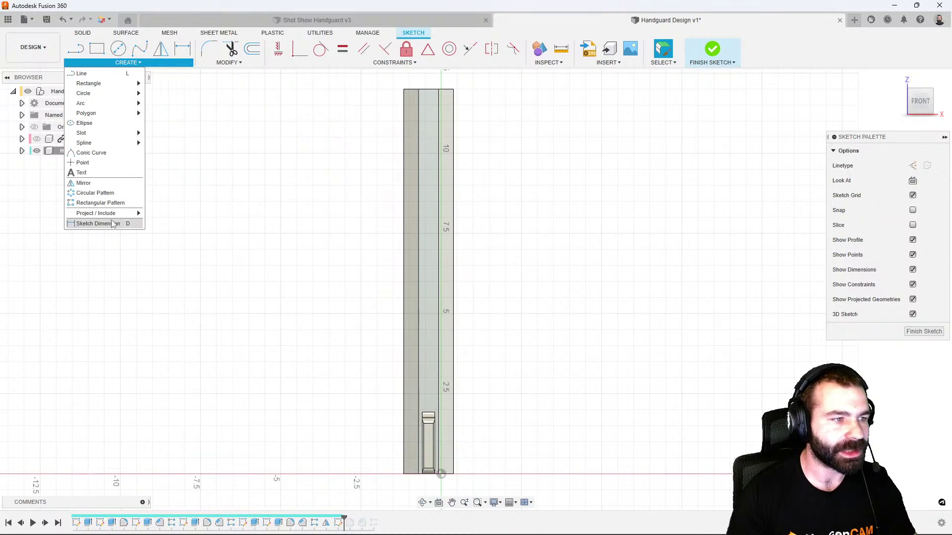
mouse_move(99, 212)
left_click(164, 210)
scroll(461, 284, "up", 5)
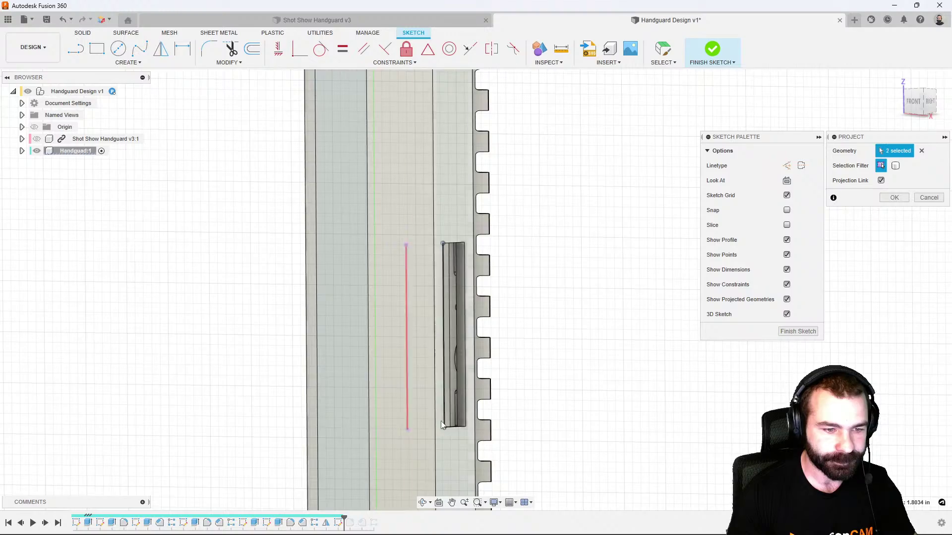
scroll(422, 397, "down", 4)
left_click(351, 308)
Try to draw a line along the underside face from the far end down to the raised mounting lug
key("l")
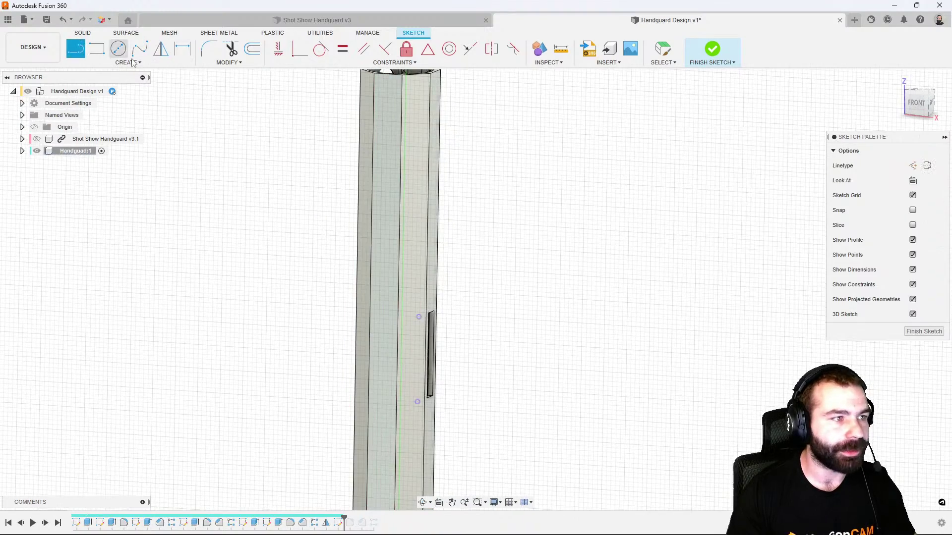
scroll(394, 149, "down", 3)
scroll(388, 389, "up", 4)
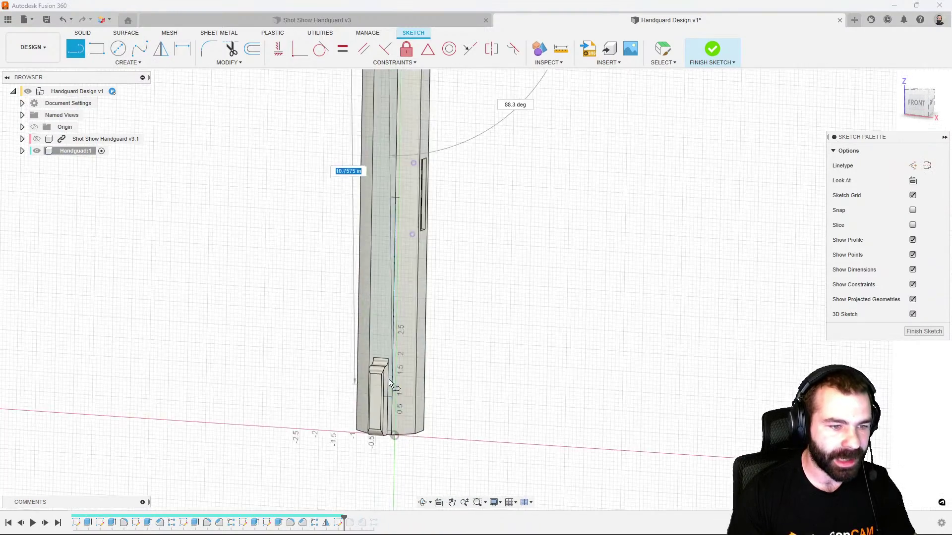
left_click(382, 352)
key("Escape")
scroll(383, 355, "up", 2)
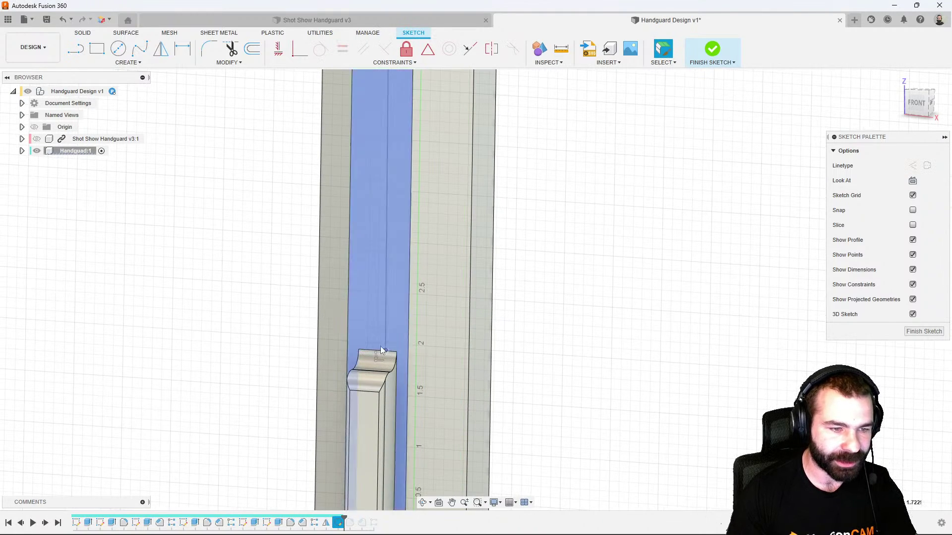
left_click(387, 346)
Draw a line along the middle of the underside face from the mounting lug's edge to the handguard's far end
scroll(386, 341, "down", 6)
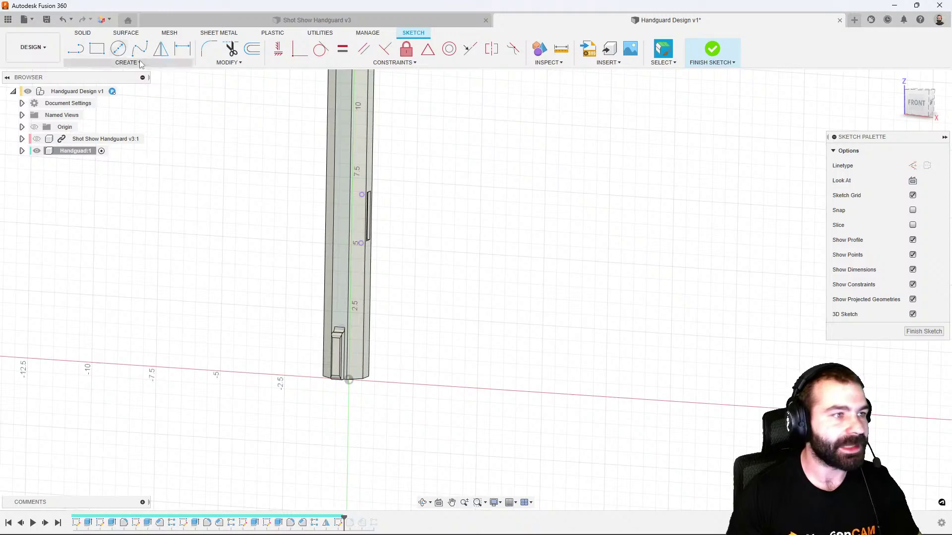
left_click(84, 56)
scroll(335, 331, "up", 2)
left_click(366, 331)
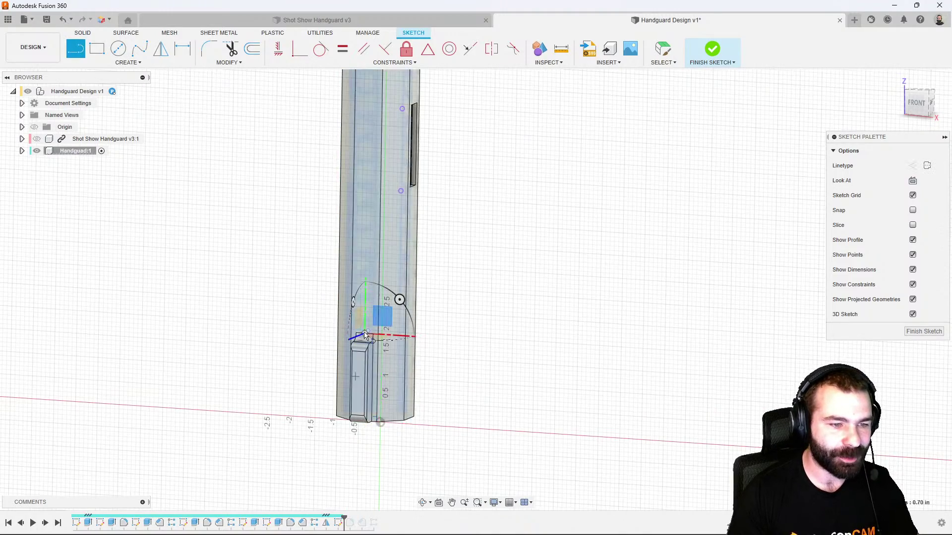
scroll(370, 368, "up", 3)
scroll(370, 368, "down", 4)
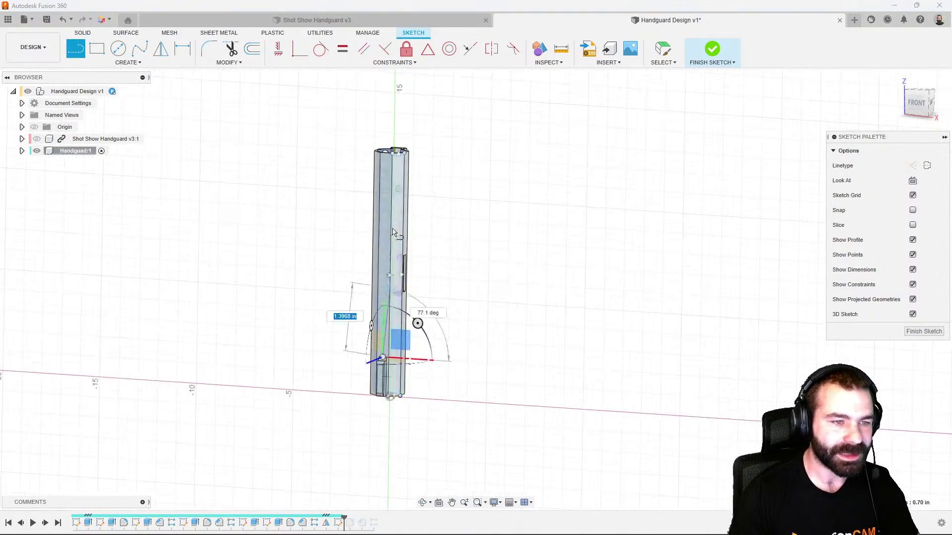
scroll(397, 396, "up", 2)
left_click(374, 146)
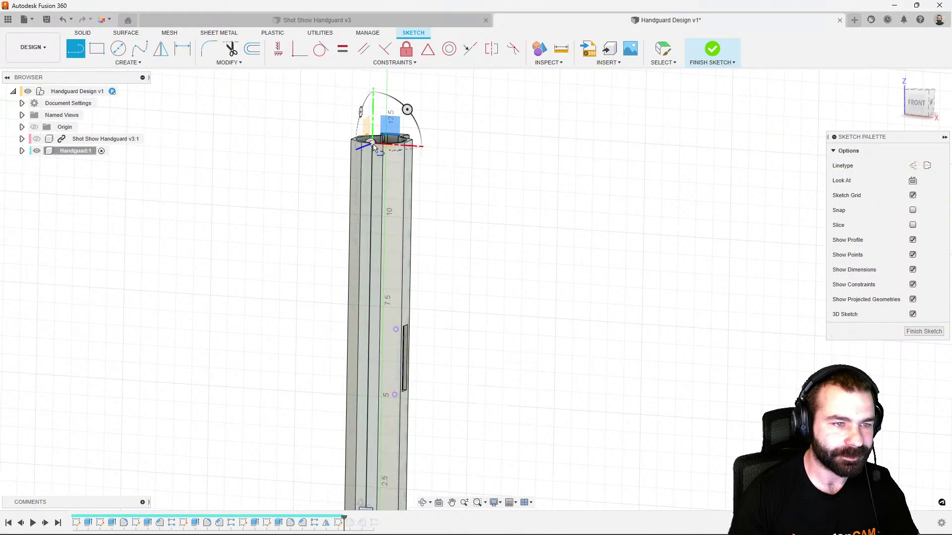
Draw a center rectangle on the line and align its two ends with the projected slot endpoints using Horizontal/Vertical constraints
scroll(280, 202, "up", 3)
left_click(97, 50)
scroll(340, 298, "up", 2)
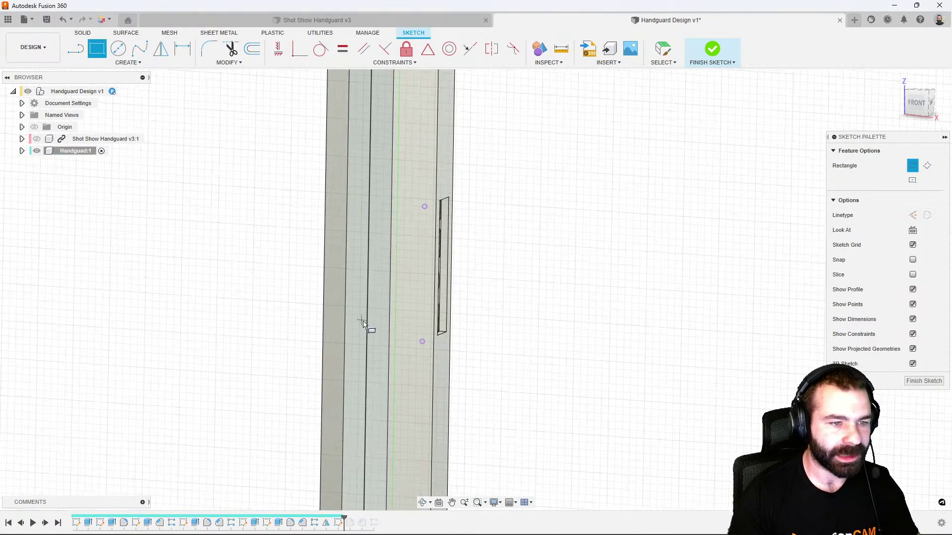
left_click(368, 281)
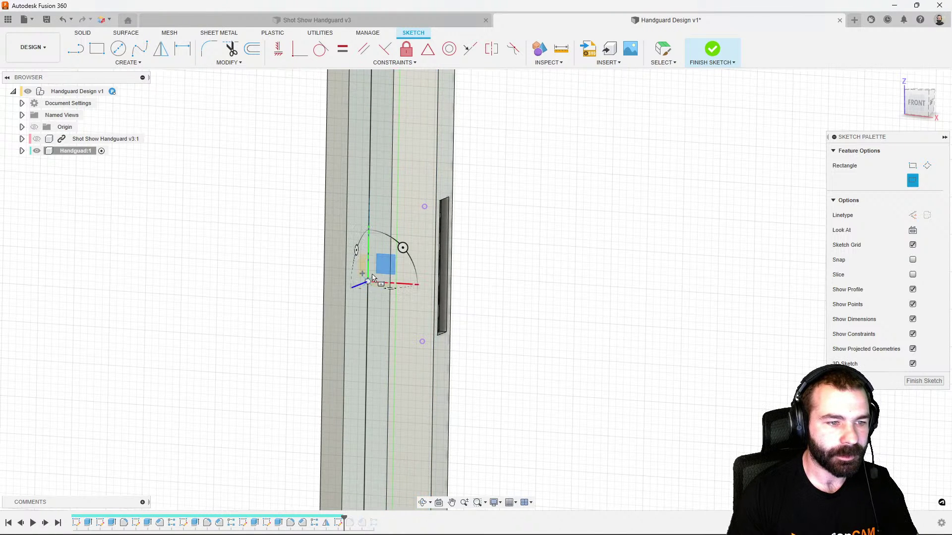
left_click(380, 206)
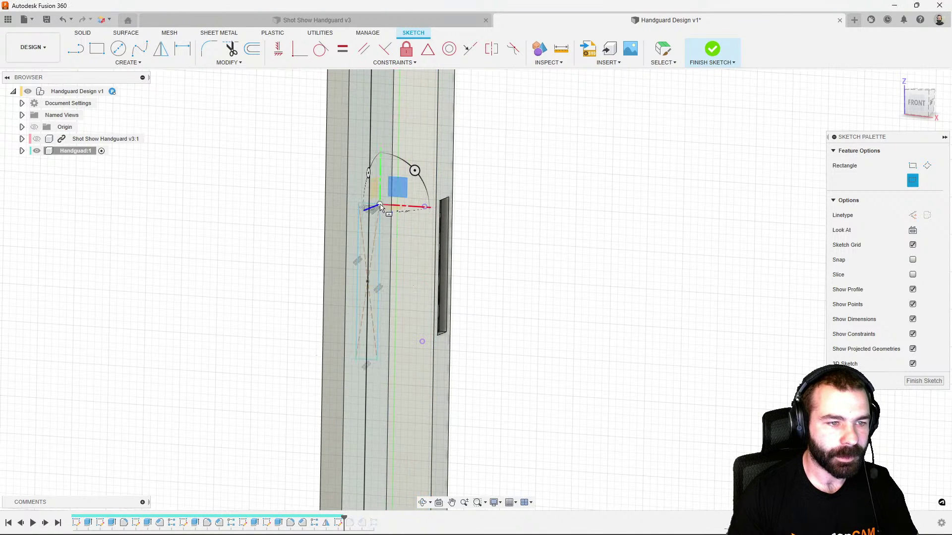
left_click(285, 51)
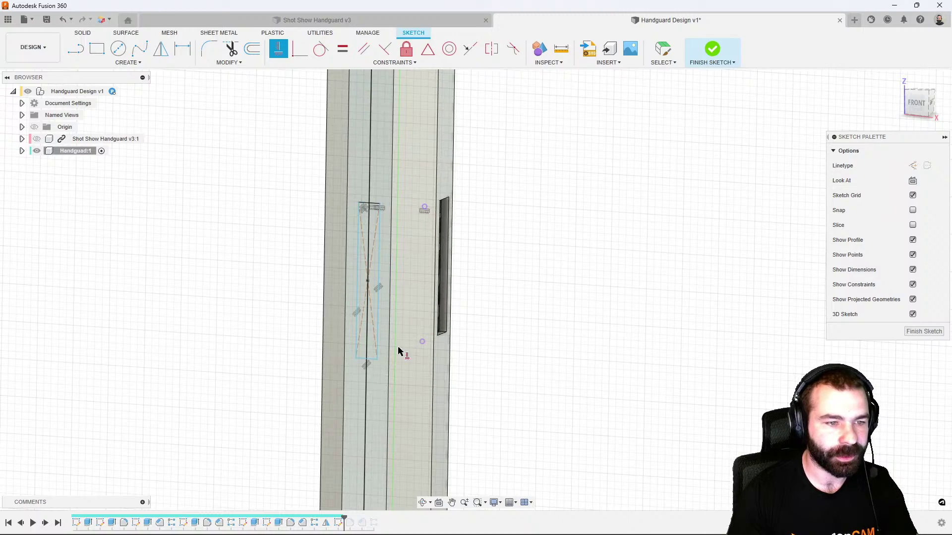
left_click(423, 345)
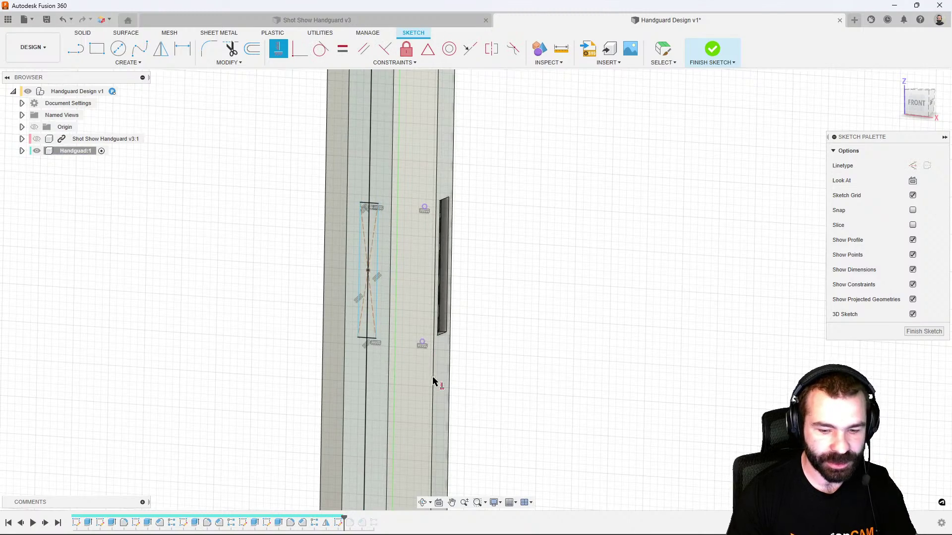
Extrude both halves of the rectangle -0.20 in as a cut through the handguard's bottom wall
middle_click_drag(450, 355, 396, 336, "shift")
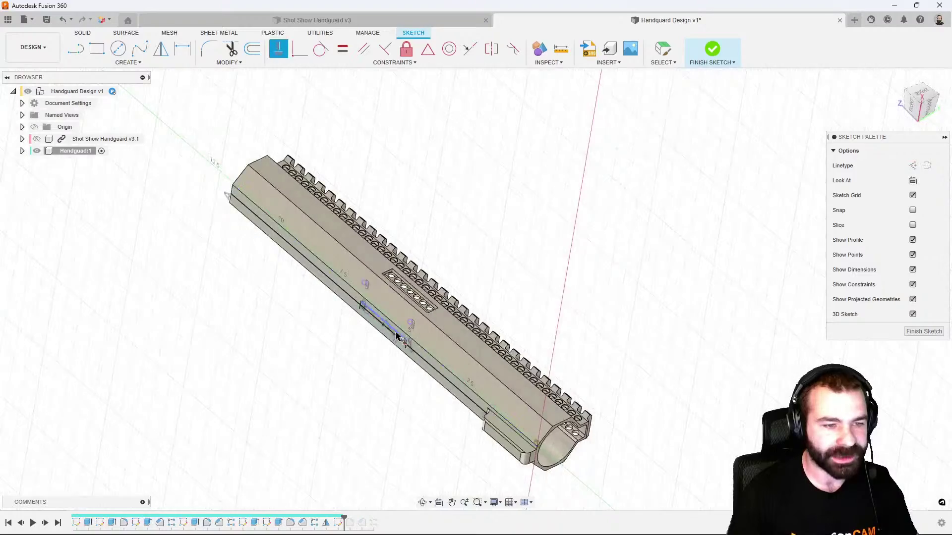
scroll(400, 337, "up", 3)
key("e")
scroll(400, 337, "up", 3)
left_click(404, 333)
left_click(385, 325)
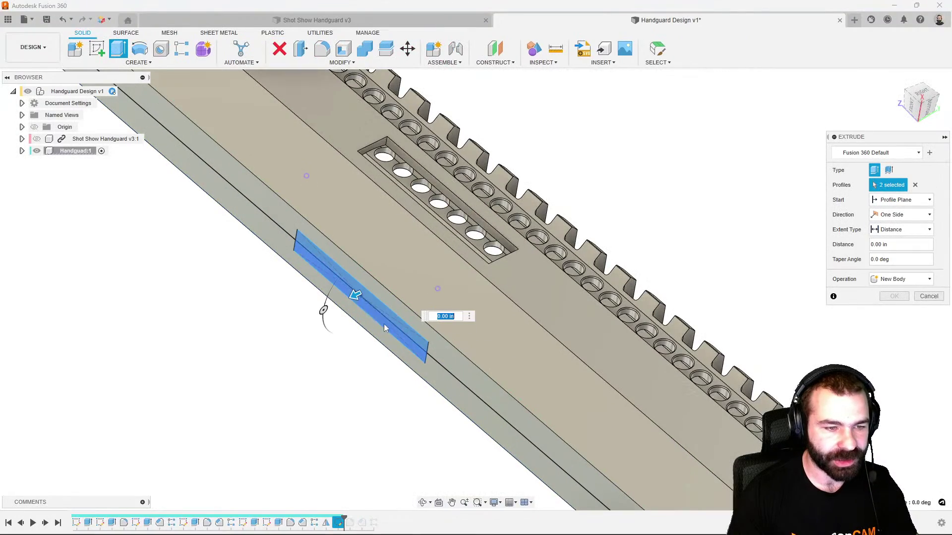
left_click_drag(355, 296, 381, 282)
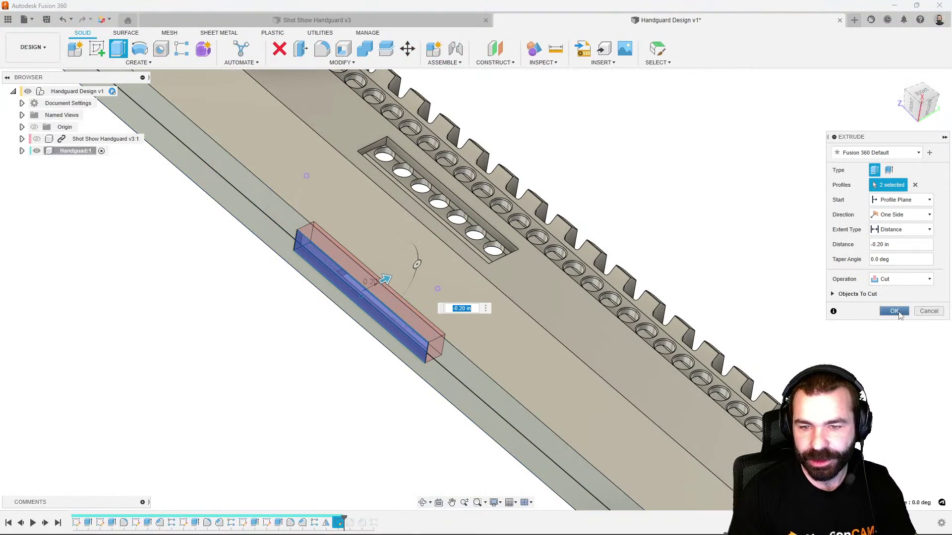
left_click(900, 316)
Roll the timeline forward past the rectangular pattern to the end and select the underside slot's extrude feature
mouse_move(542, 272)
middle_mouse_down("shift")
mouse_move(497, 289)
mouse_move(538, 252)
mouse_move(526, 265)
middle_mouse_up("shift")
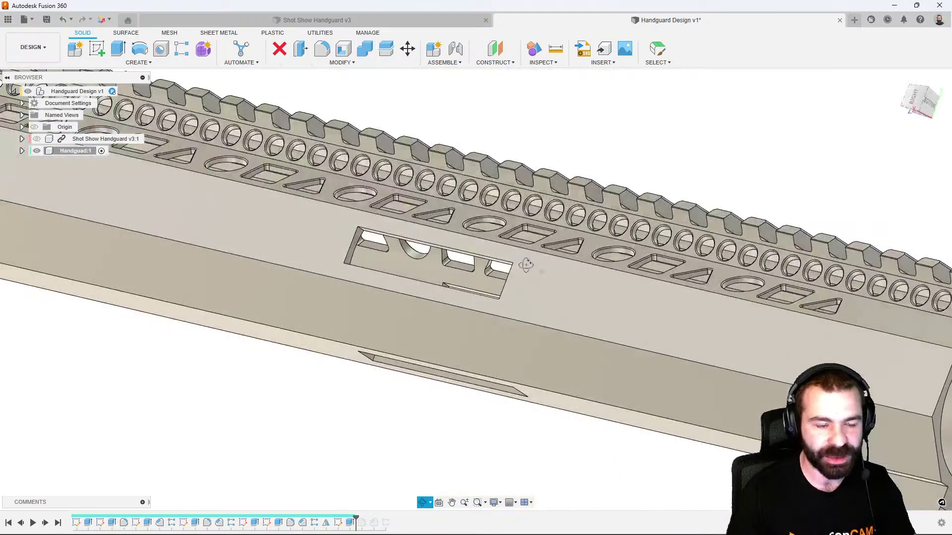
scroll(482, 307, "up", 3)
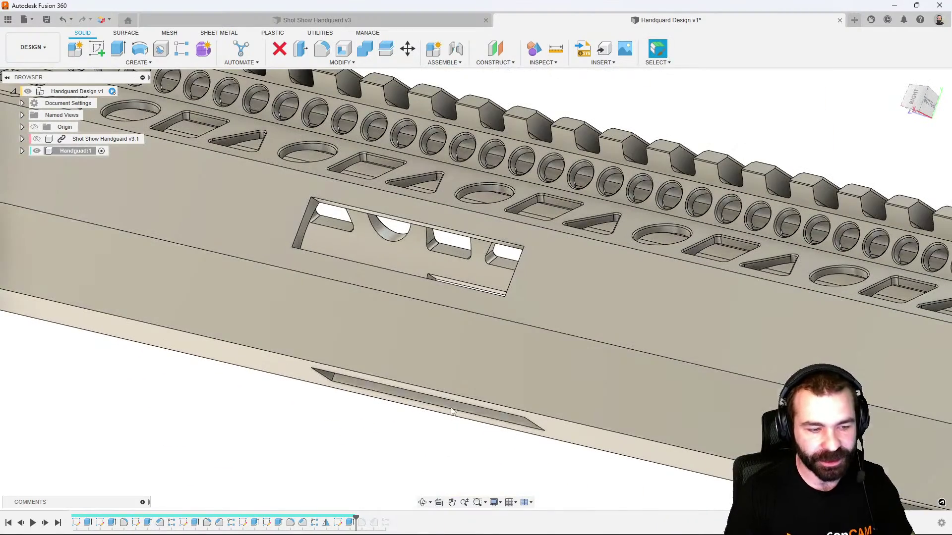
left_click_drag(358, 524, 394, 520)
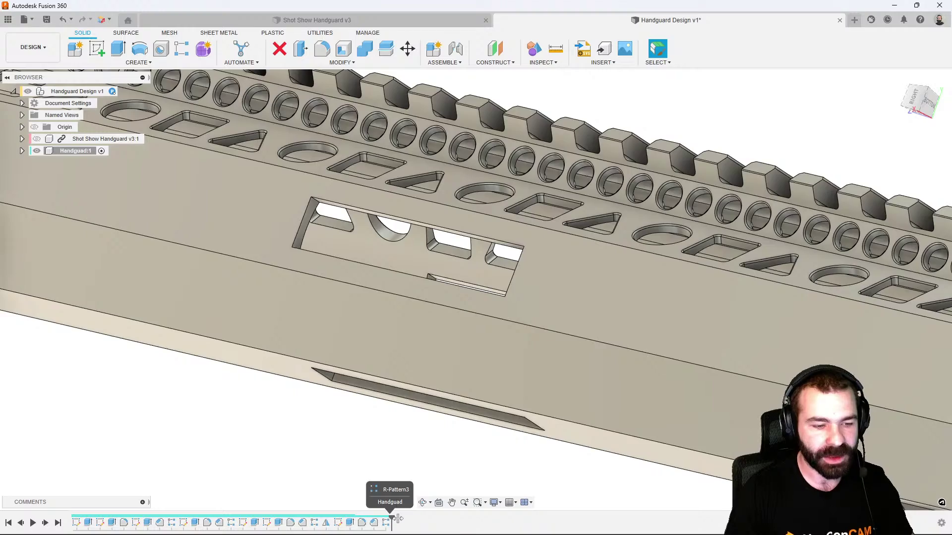
scroll(411, 441, "down", 5)
middle_click_drag(416, 436, 432, 373, "shift")
scroll(426, 474, "up", 3)
left_click(350, 525)
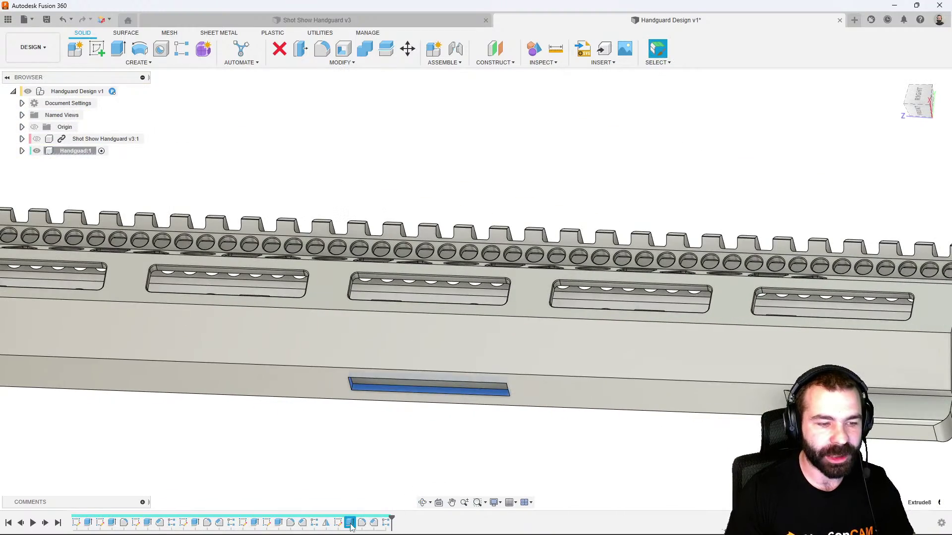
Edit the existing 0.062 in slot fillet and add the two corner edges at one end of the underside slot
left_click(364, 529)
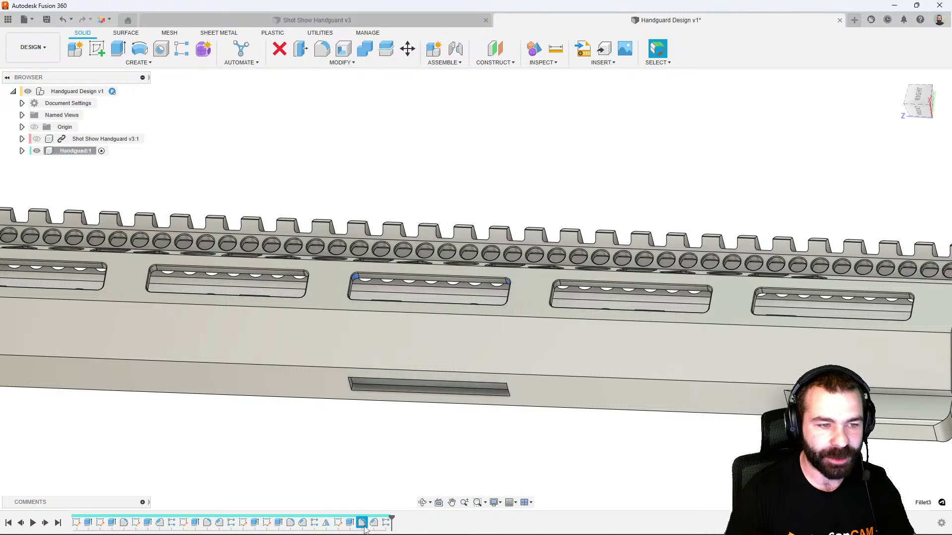
right_click(364, 529)
left_click(392, 443)
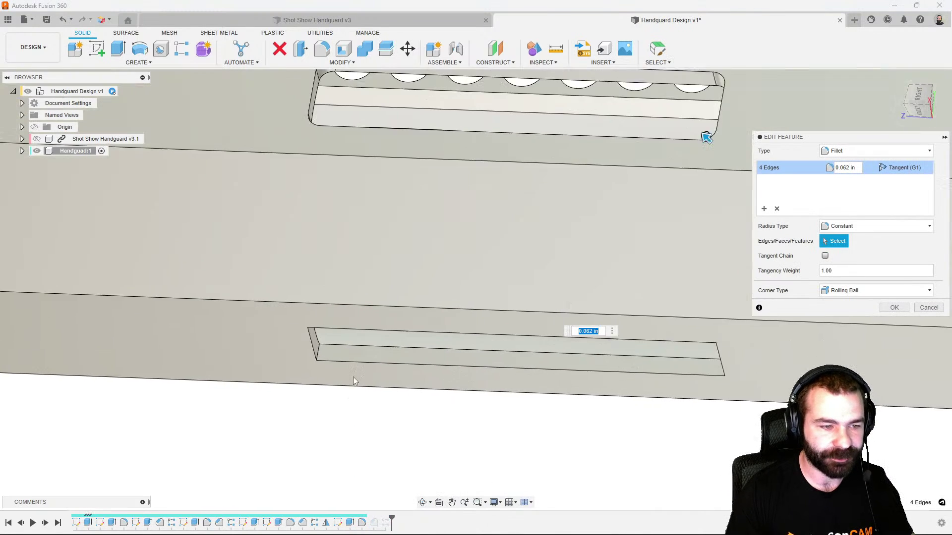
scroll(323, 349, "up", 3)
left_click(309, 346)
middle_click_drag(307, 346, 295, 313, "shift")
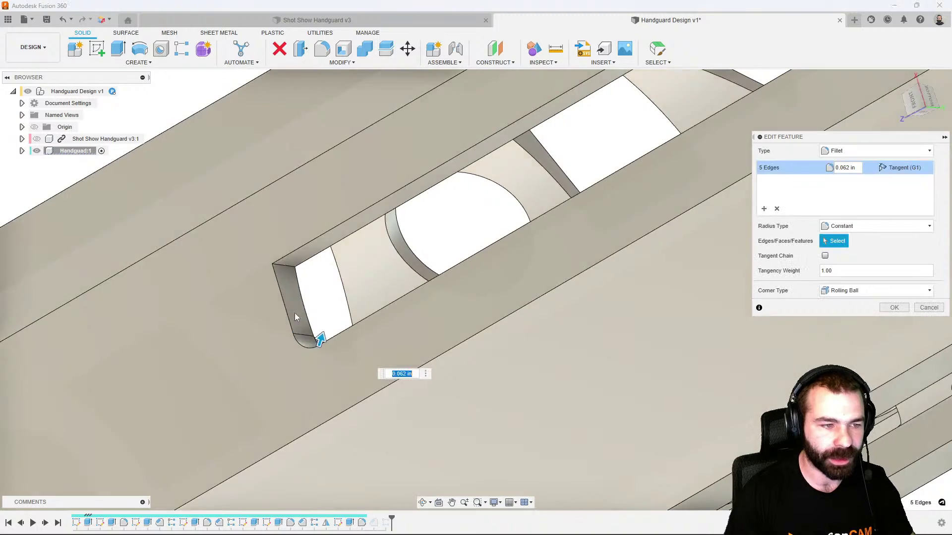
left_click(290, 267)
scroll(286, 295, "down", 3)
middle_click_drag(307, 342, 457, 362, "shift")
scroll(570, 292, "up", 2)
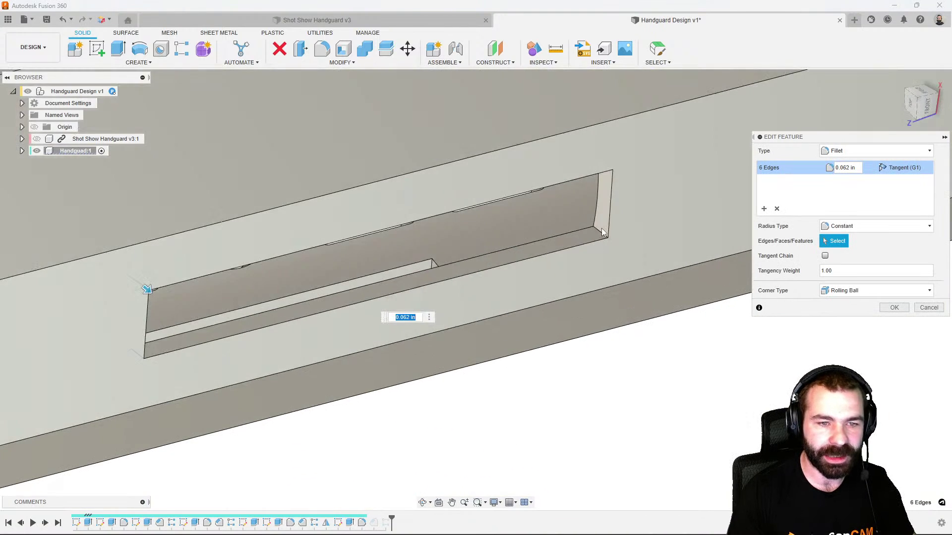
Add the two corner edges at the underside slot's opposite end to the 0.062 in fillet and apply it
left_click(602, 233)
scroll(598, 247, "down", 2)
middle_click_drag(576, 331, 550, 388, "shift")
scroll(590, 178, "up", 2)
left_click(589, 179)
scroll(589, 180, "down", 3)
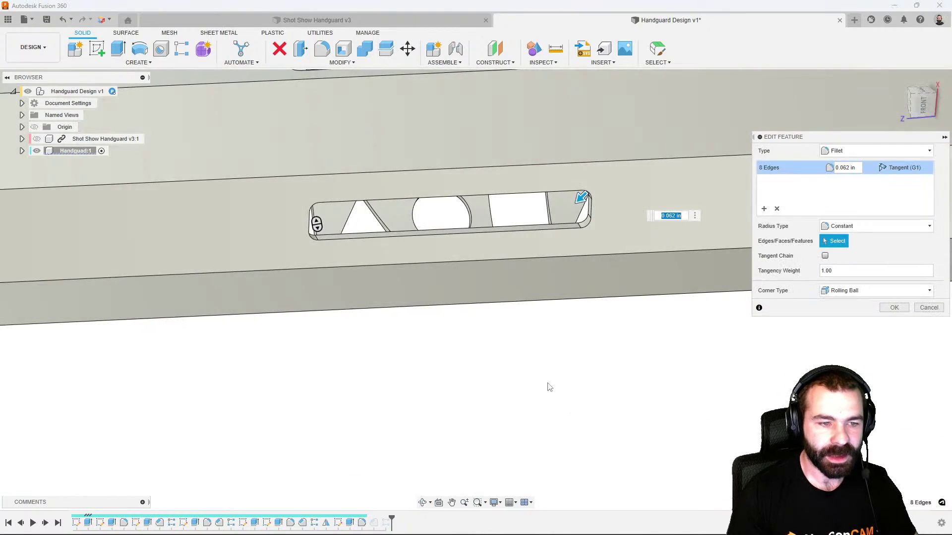
left_click(894, 309)
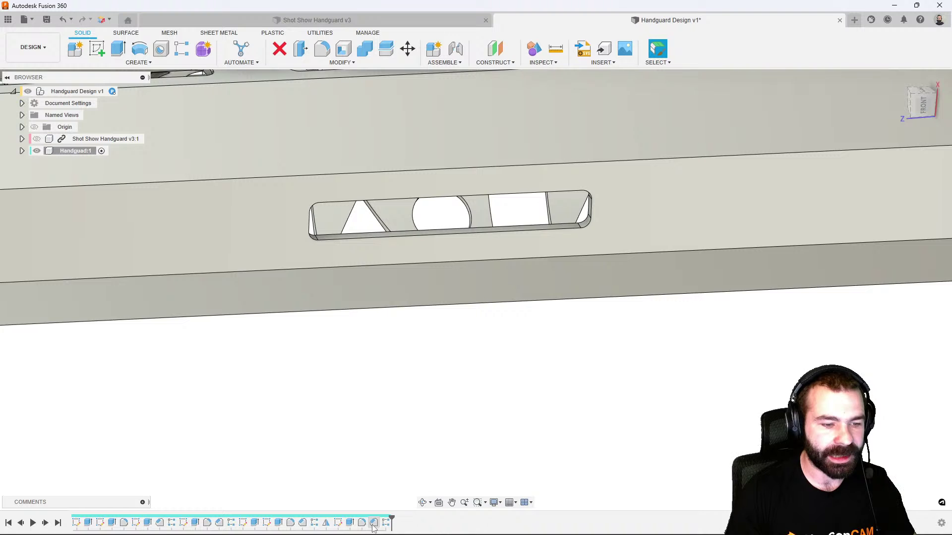
Edit the existing 0.01 in slot chamfer to include the outer edge chain of the underside slot
scroll(404, 432, "down", 3)
middle_click_drag(405, 436, 399, 459, "shift")
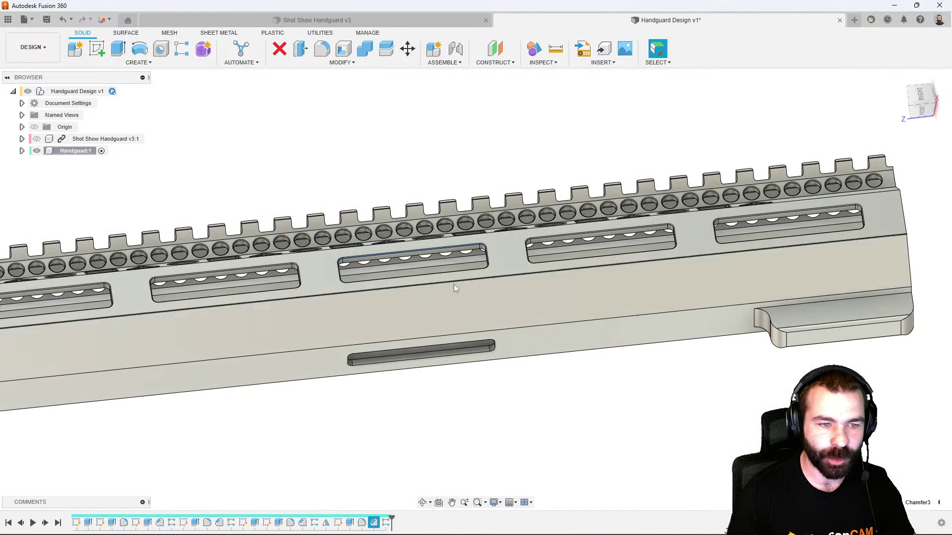
right_click(374, 523)
scroll(386, 367, "up", 2)
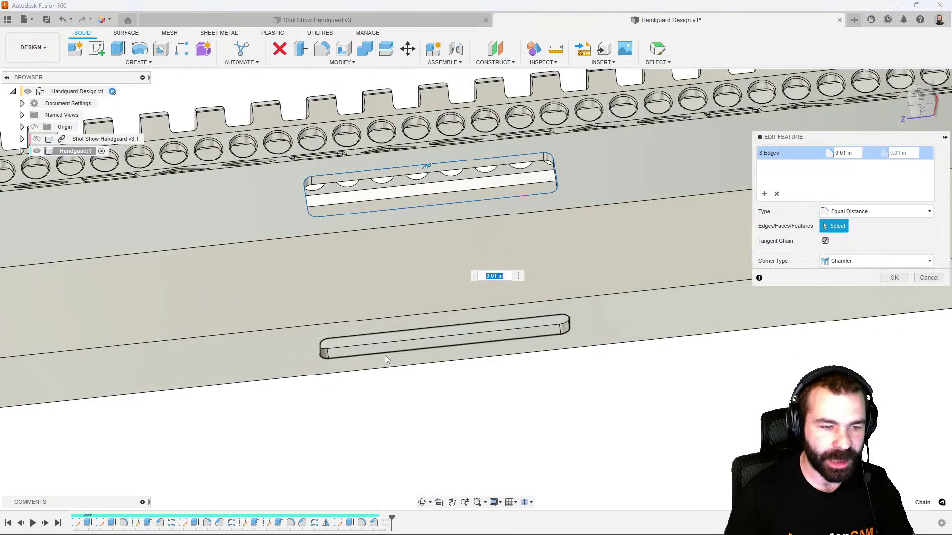
left_click(384, 353)
left_click(893, 278)
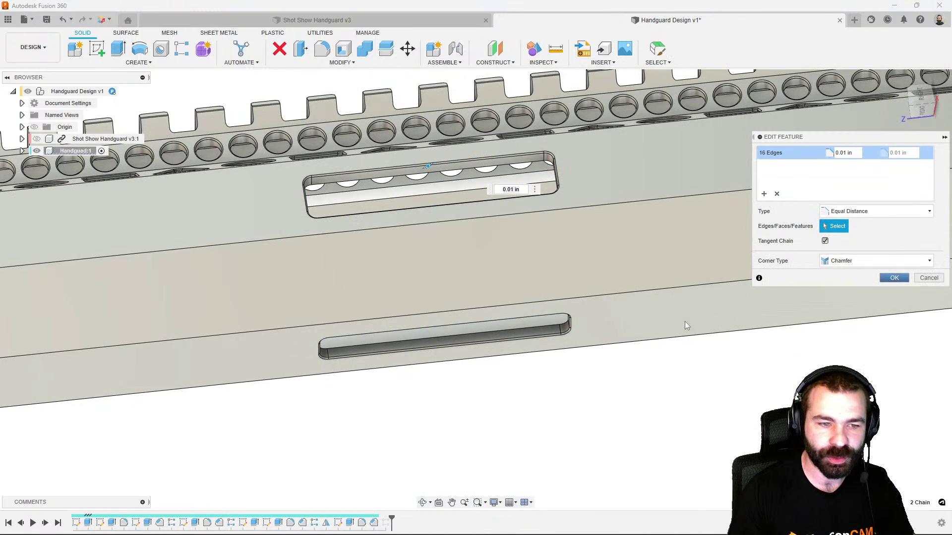
Try to add the underside slot's extrude to the features of the existing rectangular pattern
scroll(685, 322, "down", 2)
right_click(386, 529)
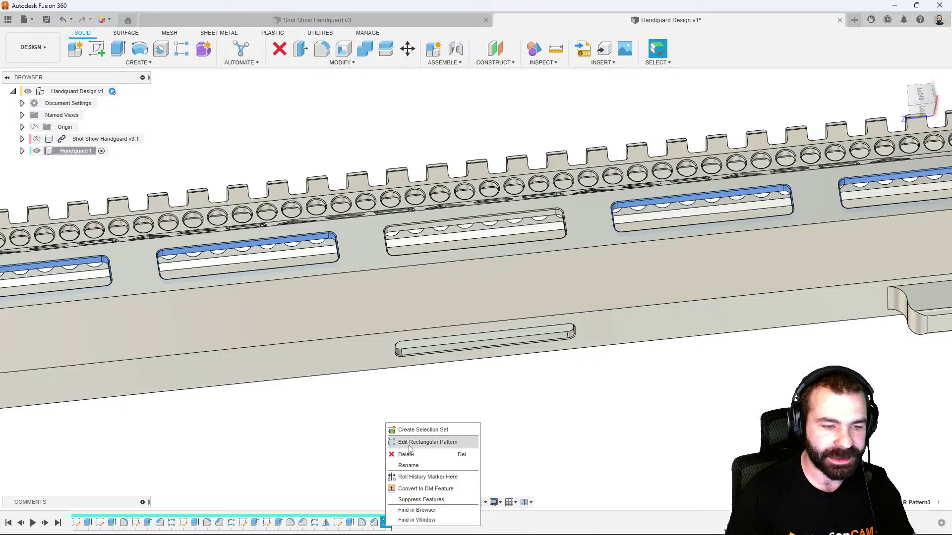
left_click(427, 439)
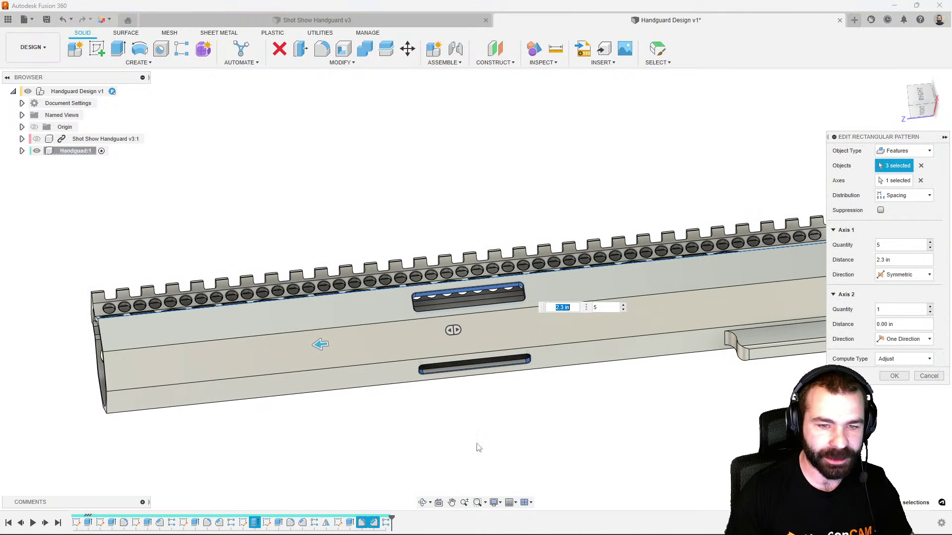
left_click(354, 526)
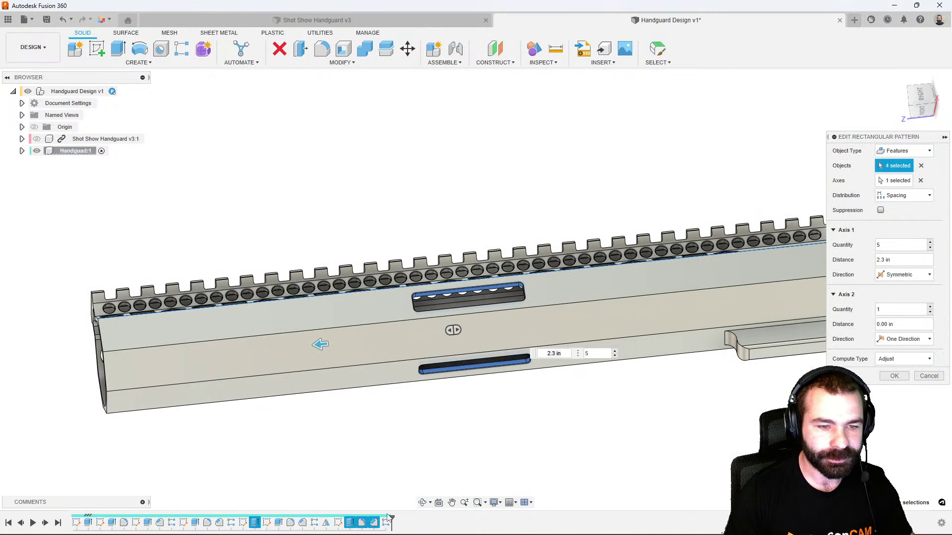
key("Return")
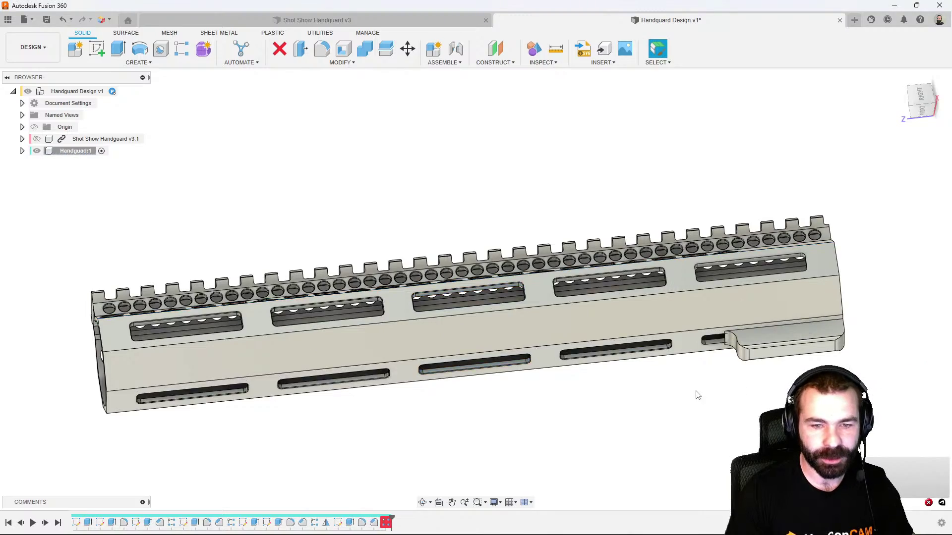
middle_click_drag(694, 393, 661, 325, "shift")
Remove the underside slot's extrude from the existing rectangular pattern's objects
right_click(387, 523)
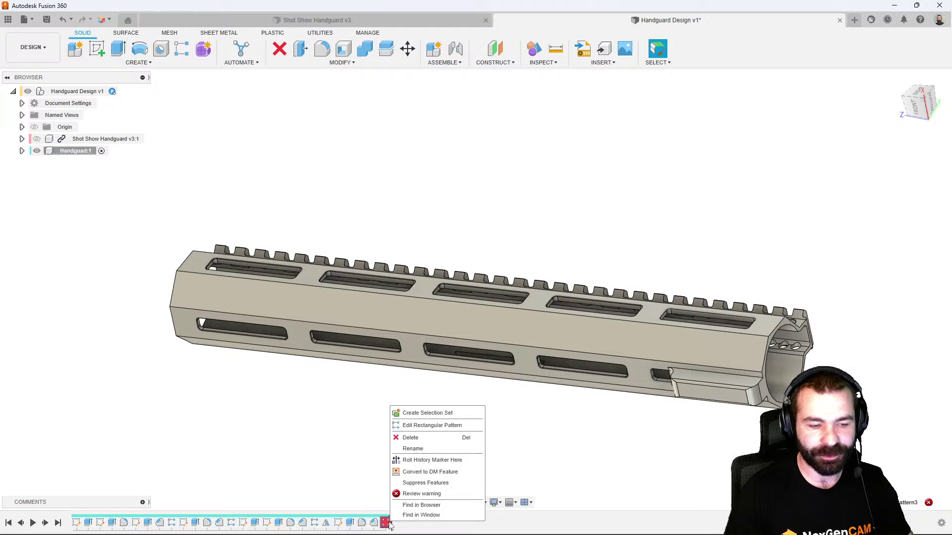
left_click(428, 426)
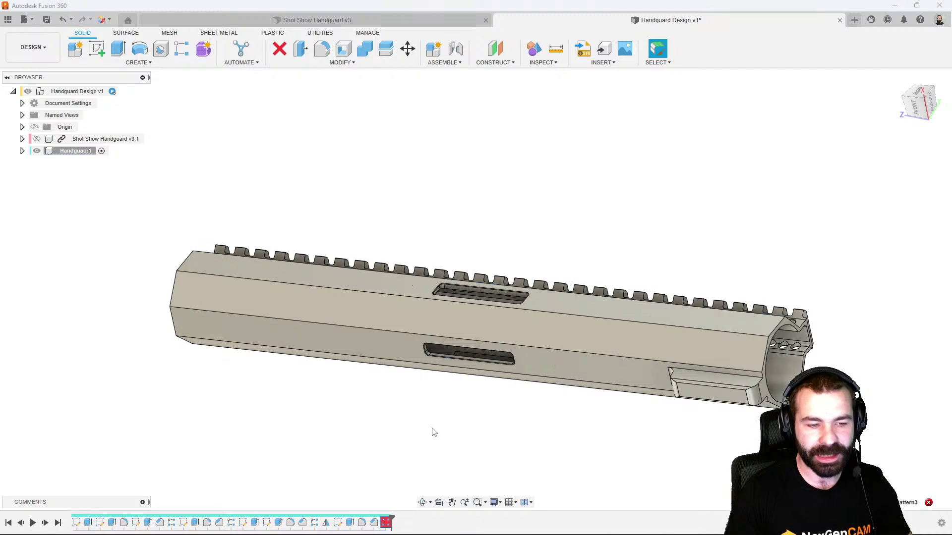
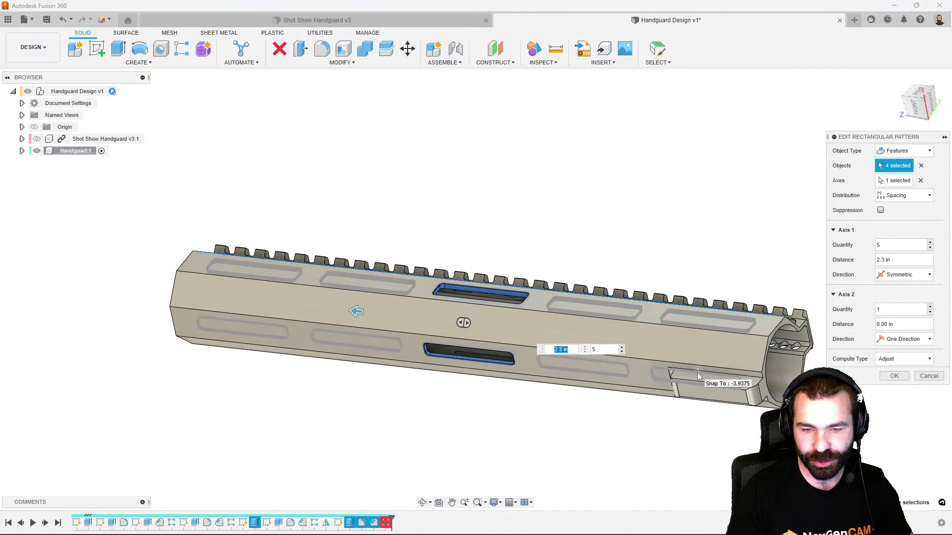
left_click(352, 524)
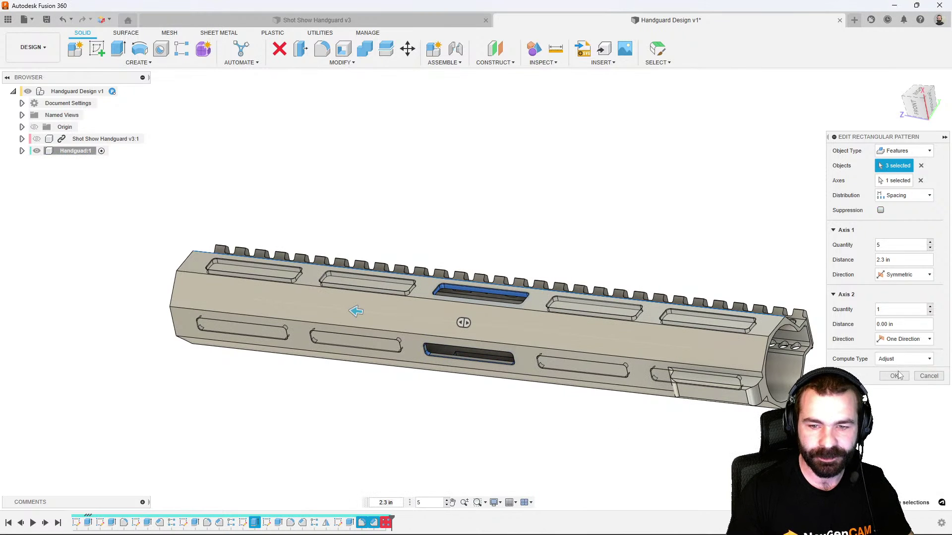
key("Return")
middle_click_drag(538, 407, 522, 421, "shift")
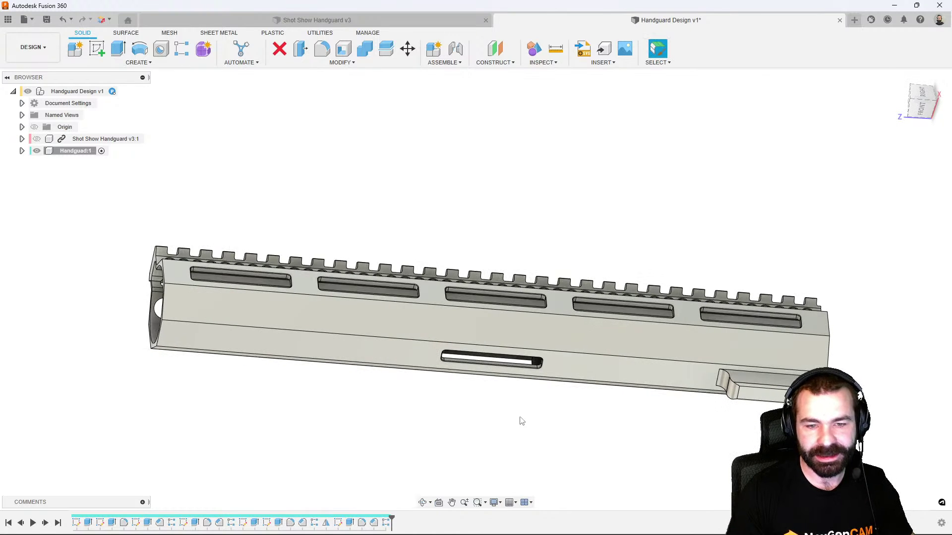
Try a separate feature pattern of the underside slot along the handguard's long edge, symmetric, with quantity 4 and distance -2.30 in
right_click(385, 524)
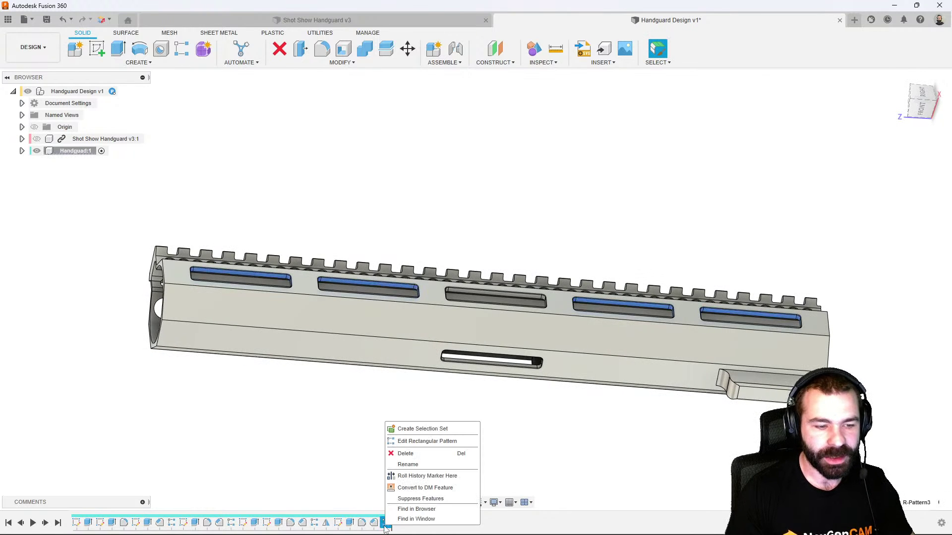
left_click(354, 477)
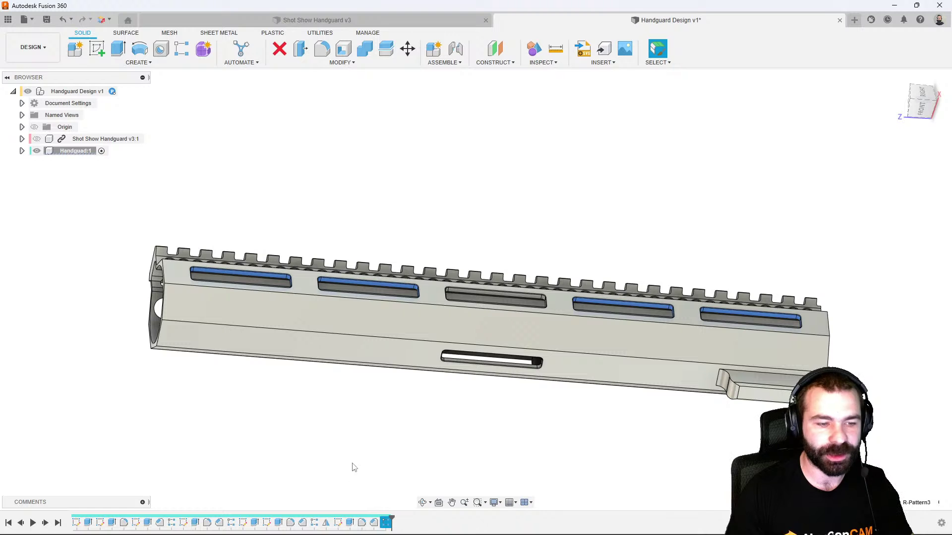
left_click(182, 49)
left_click(905, 165)
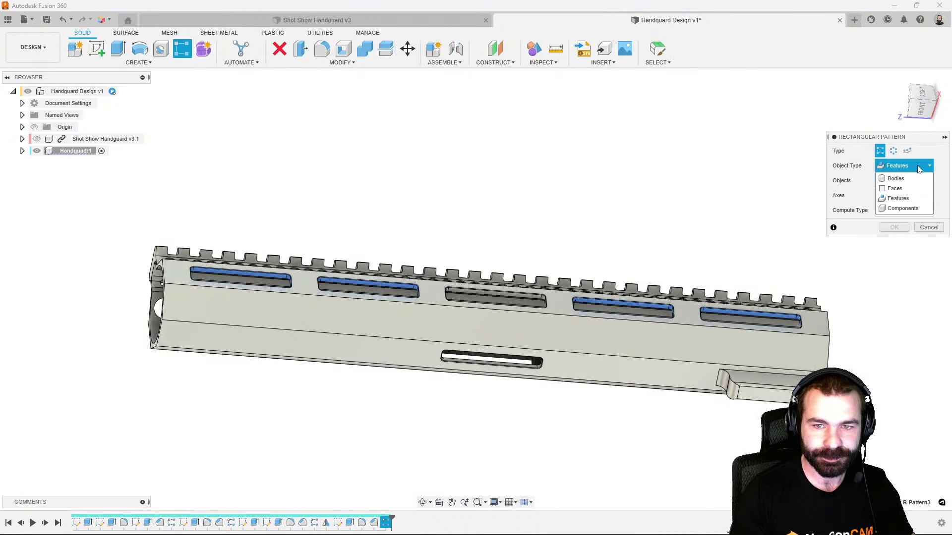
left_click(898, 166)
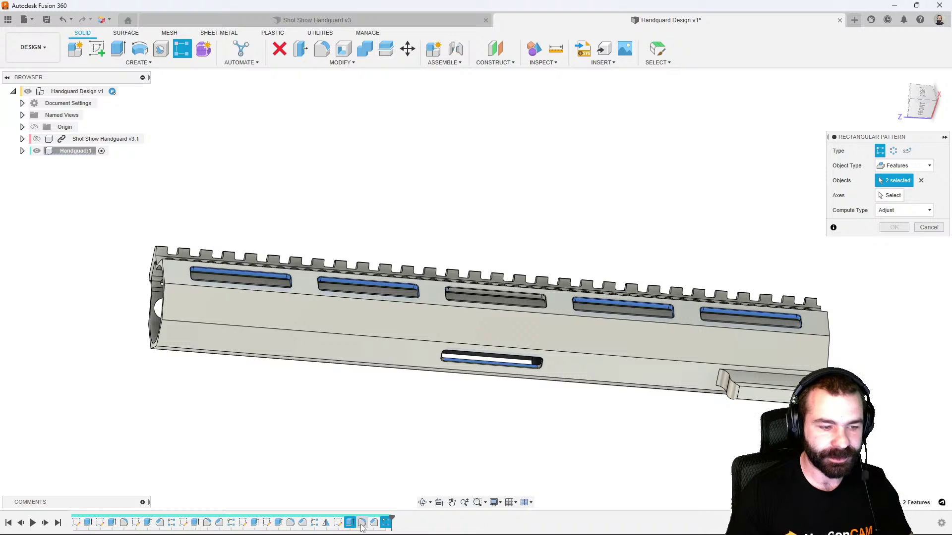
left_click(591, 356)
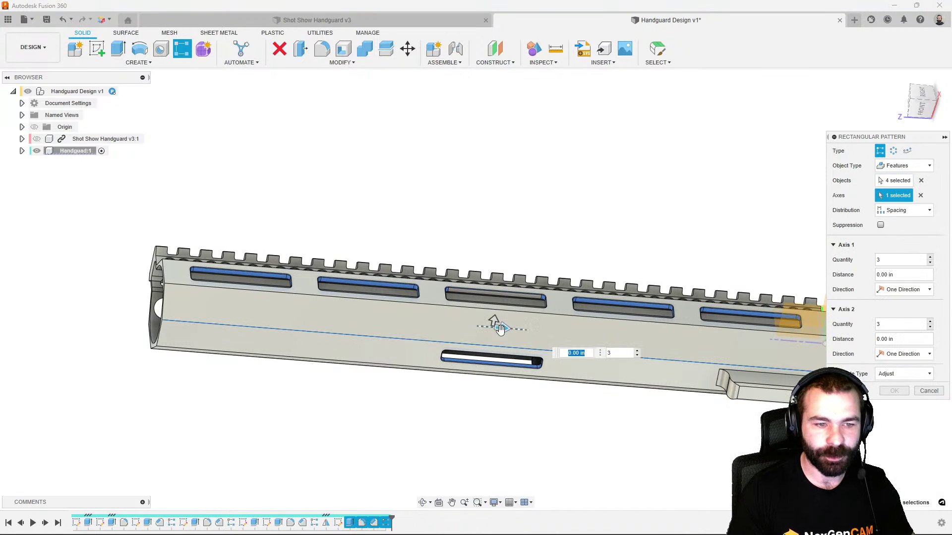
left_click_drag(500, 329, 618, 338)
left_click(884, 293)
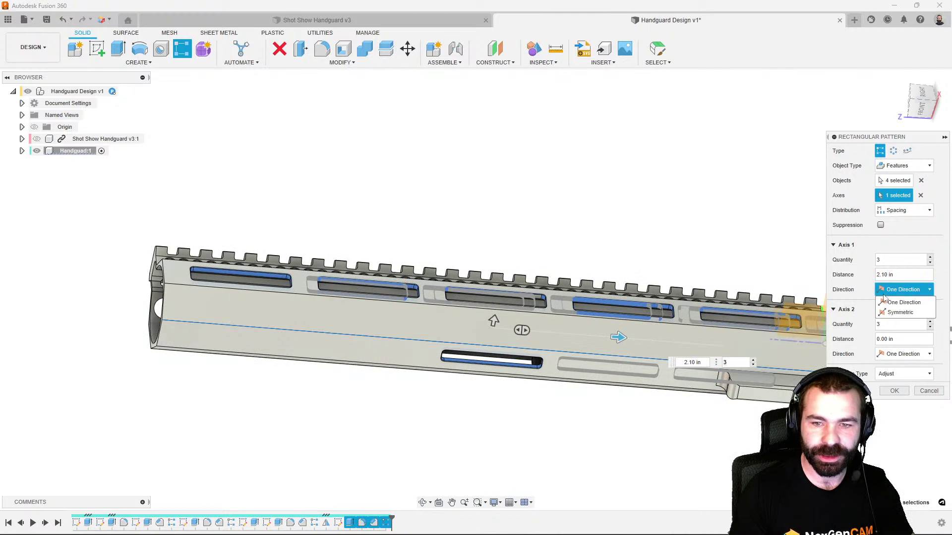
left_click(899, 312)
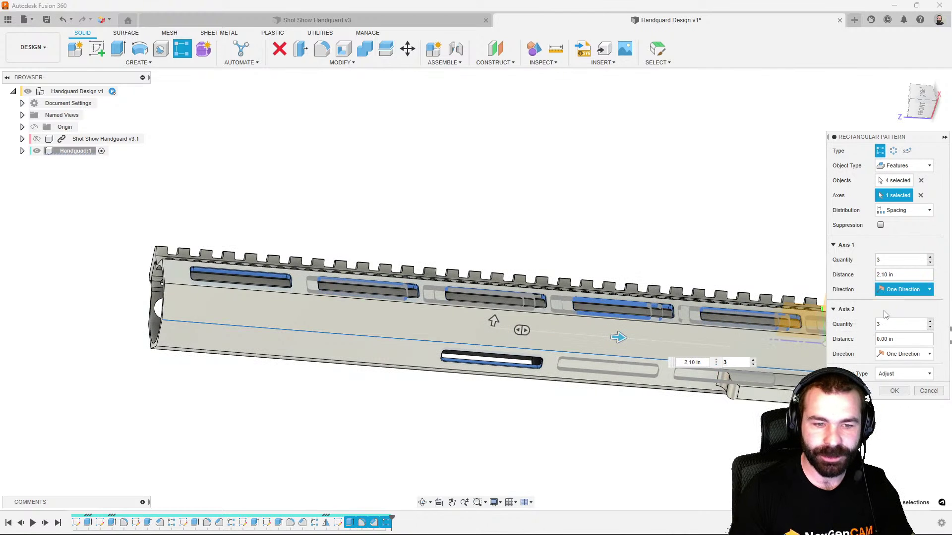
left_click(930, 258)
left_click_drag(622, 338, 383, 345)
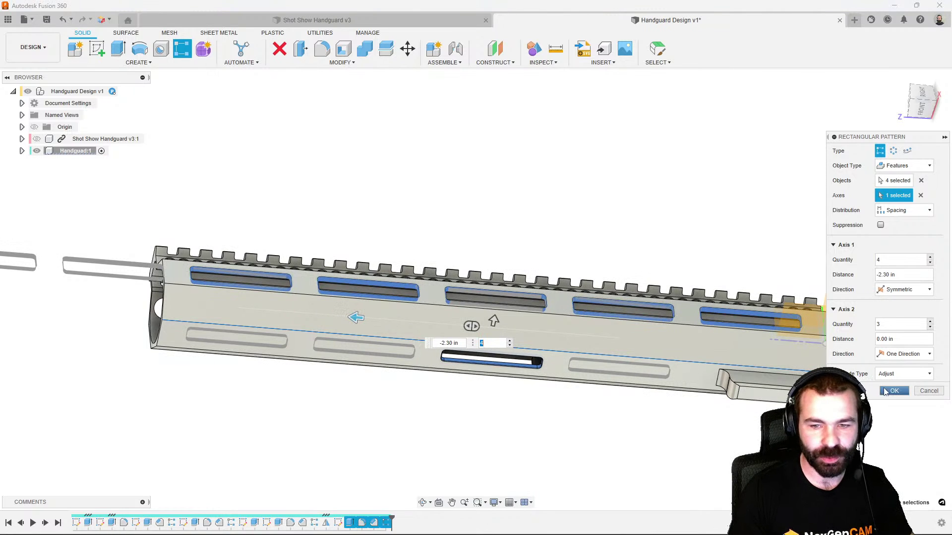
key("Return")
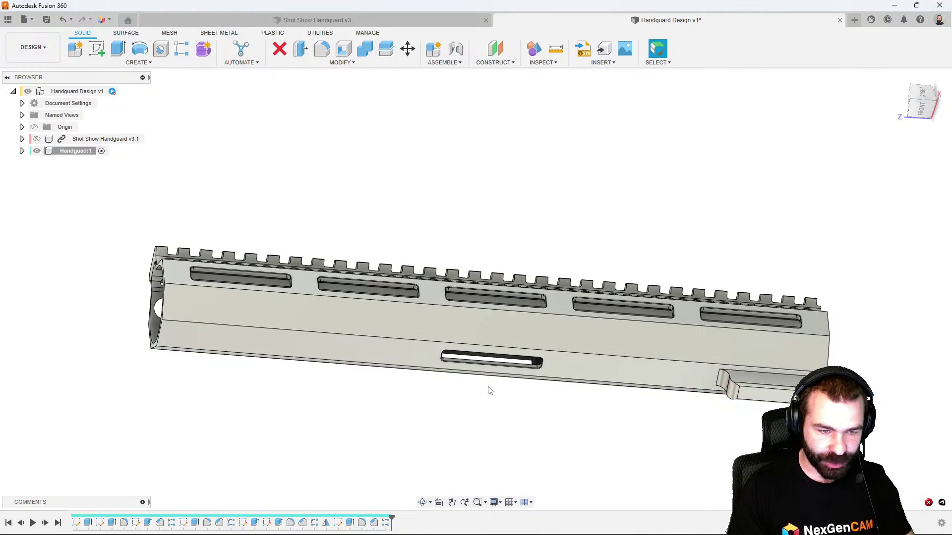
Create a sketch on the mounting lug's flat face and draw a line along its middle between the midpoints of both ends
left_click(374, 524)
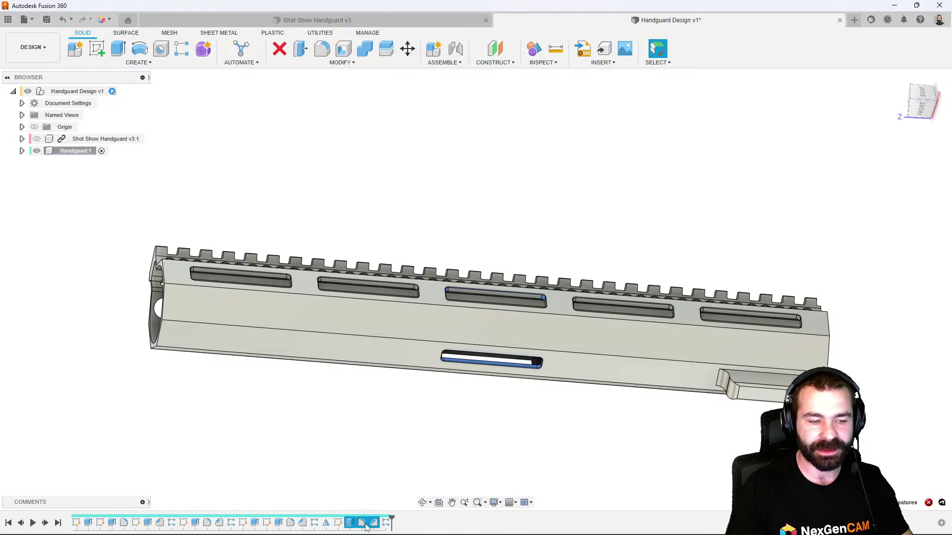
middle_click_drag(408, 419, 582, 382, "shift")
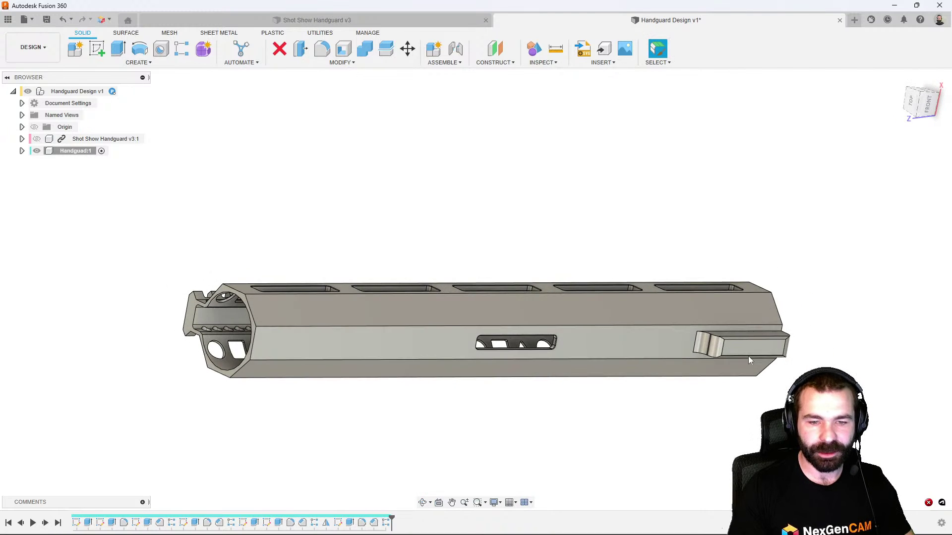
scroll(758, 355, "up", 3)
middle_click_drag(798, 335, 777, 343, "shift")
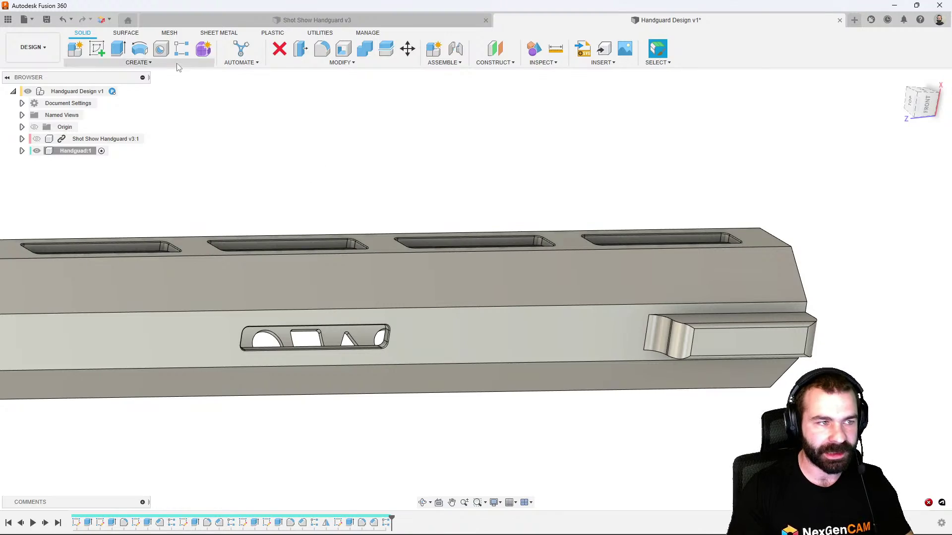
left_click(97, 48)
left_click(731, 340)
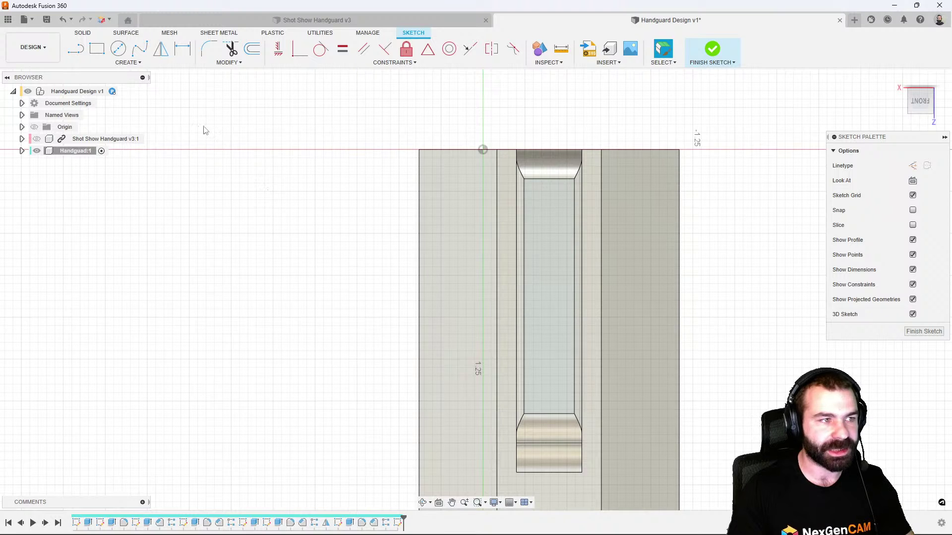
left_click(78, 51)
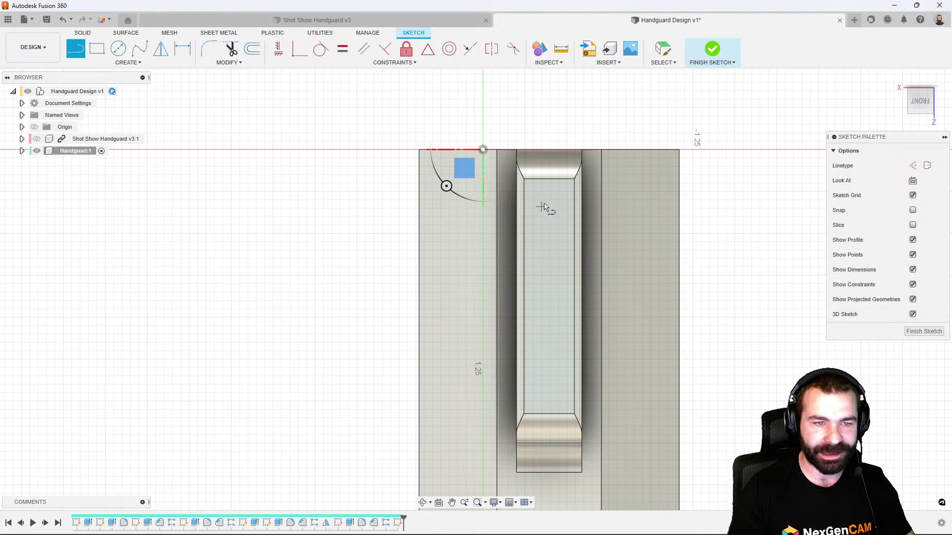
left_click(549, 180)
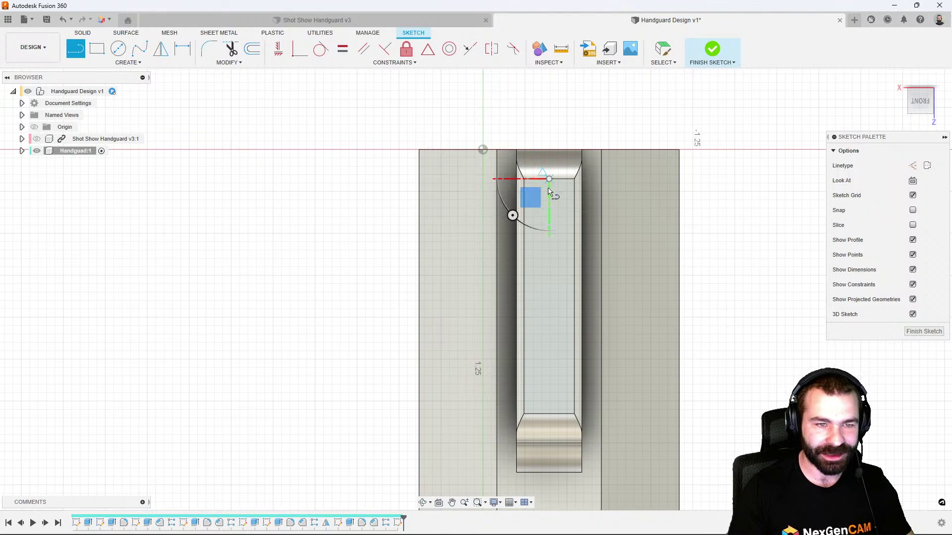
left_click(549, 415)
Draw a center rectangle from the midpoint of the lug's middle line, extending past both ends of the mounting lug
left_click(97, 48)
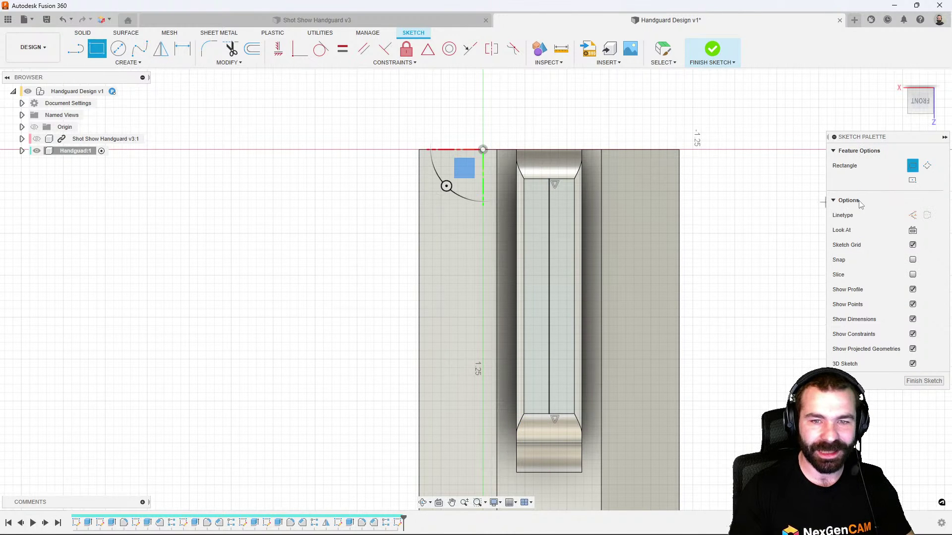
left_click(913, 181)
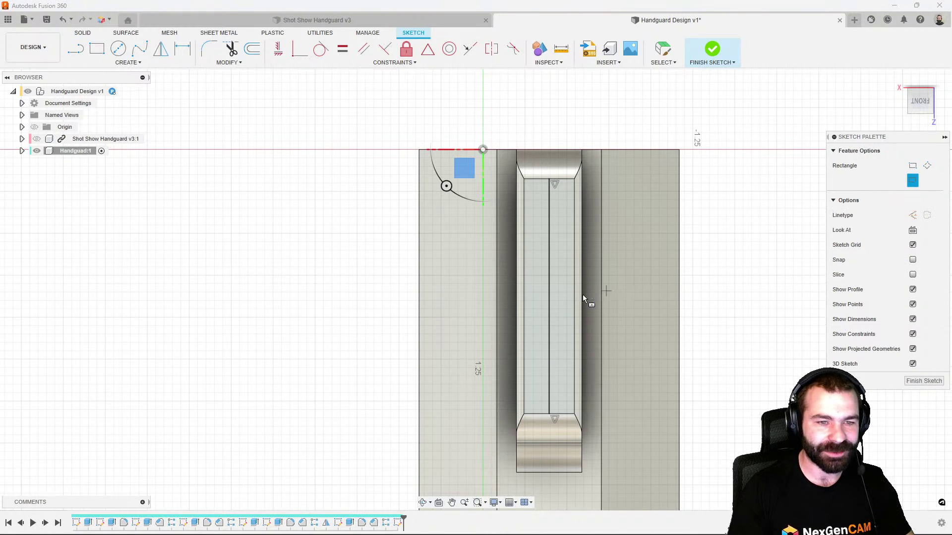
left_click(549, 297)
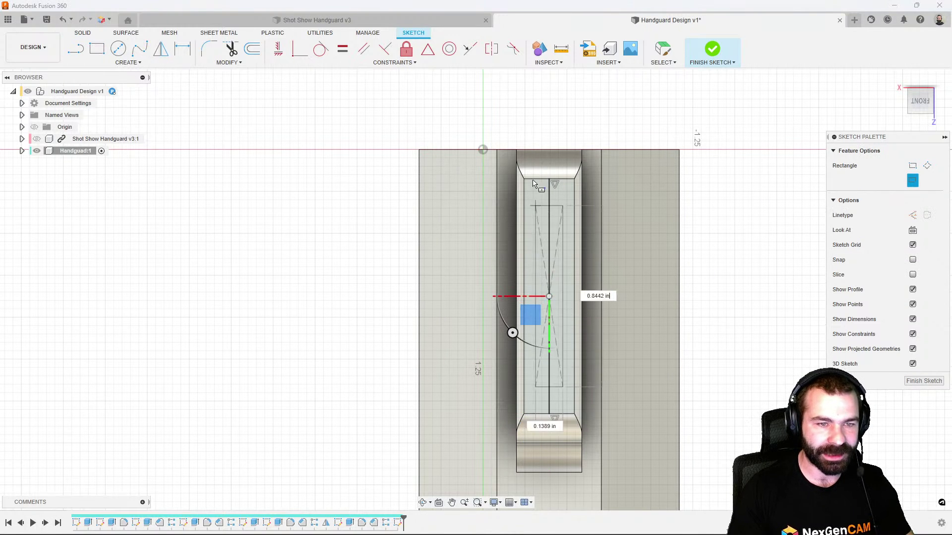
left_click(540, 116)
scroll(549, 155, "down", 3)
scroll(583, 376, "up", 3)
key("Escape")
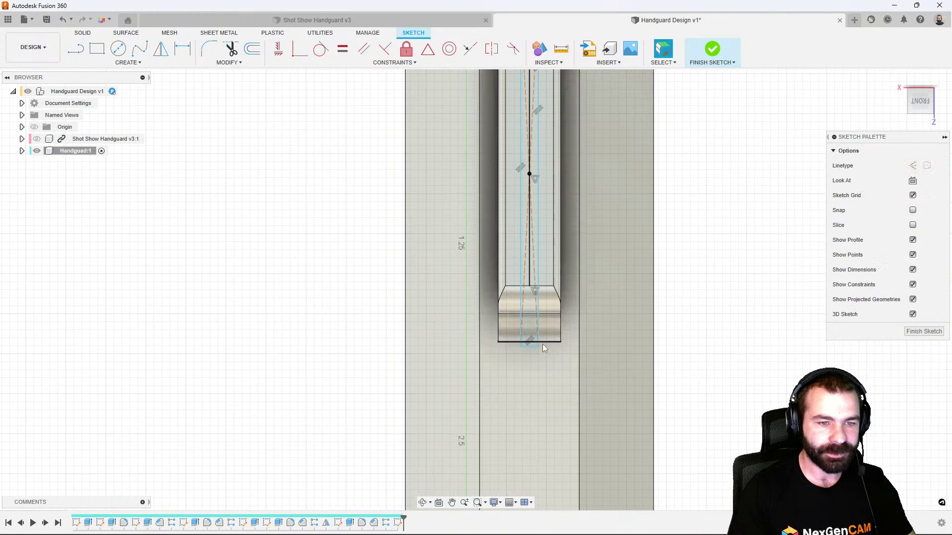
Dimension the narrow rectangle's width at 0.125 in
left_click(528, 350)
left_click(529, 364)
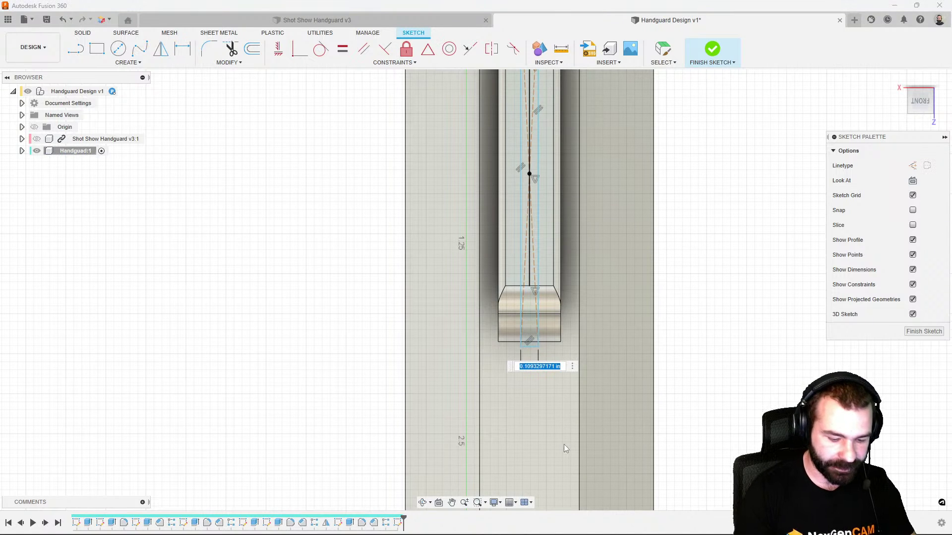
type(".125")
key("Return")
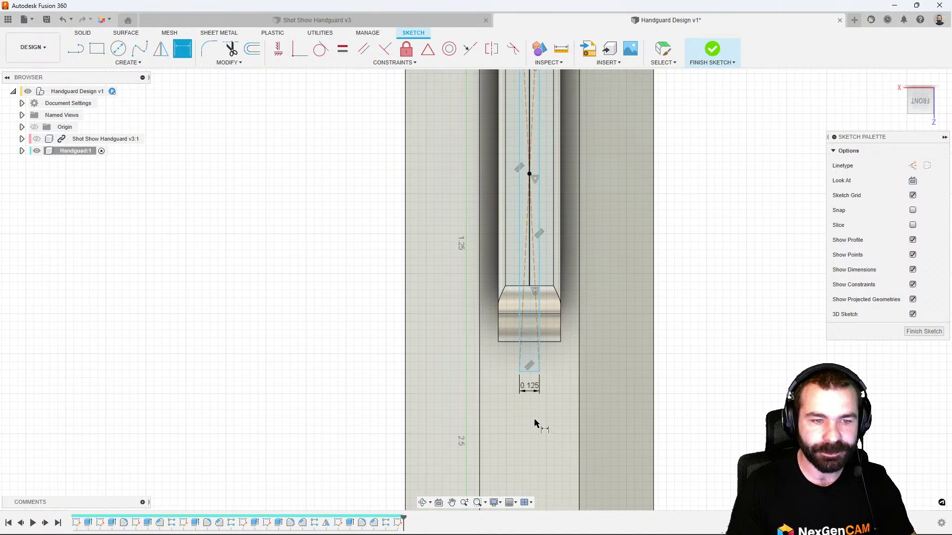
Extrude all four profiles of the narrow rectangle by -0.70 in as a cut to split the mounting lug
scroll(536, 423, "down", 2)
key("e")
left_click(531, 351)
left_click(528, 319)
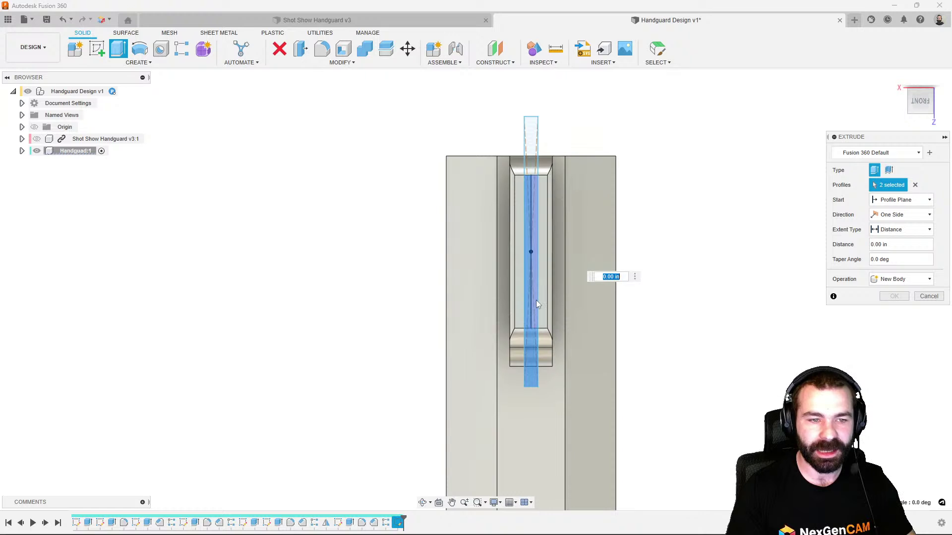
left_click(536, 299)
left_click(544, 172)
middle_click_drag(544, 172, 510, 248, "shift")
left_click_drag(505, 239, 523, 147)
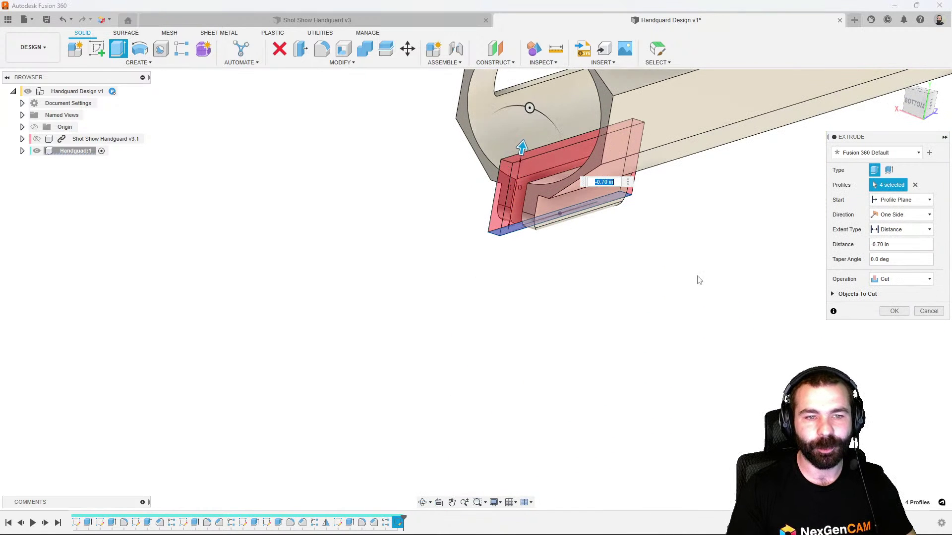
left_click(900, 313)
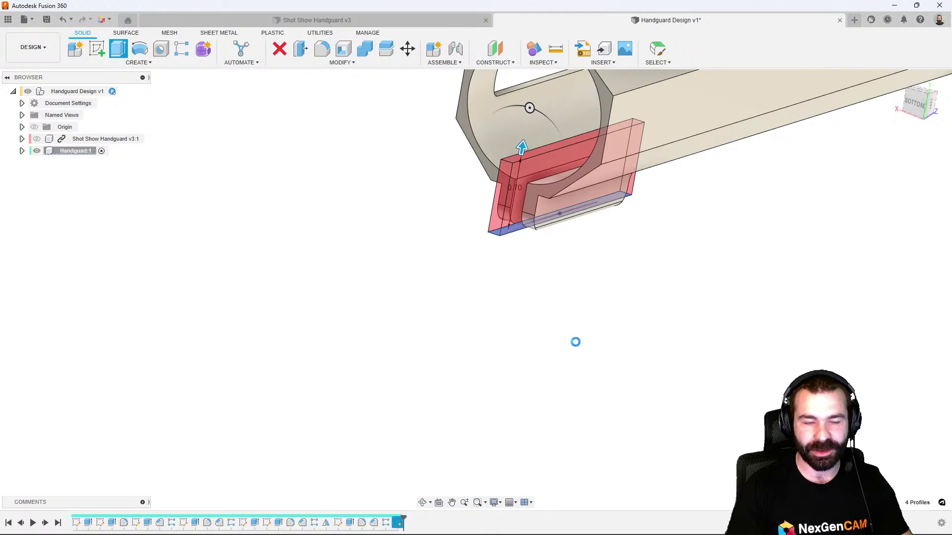
Create a sketch on the mounting lug's flat side face and draw a construction line about 1.29 in long along the handguard's length
middle_click_drag(572, 344, 585, 251, "shift")
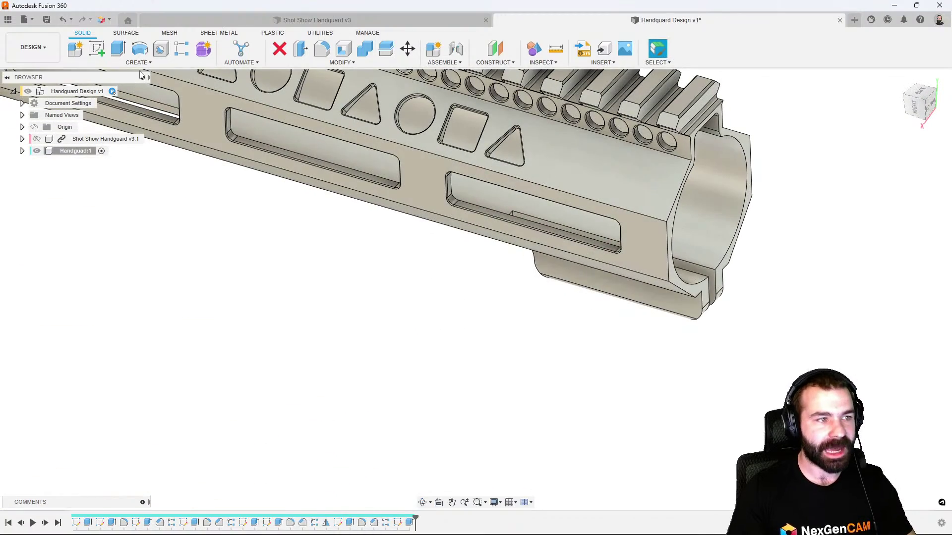
left_click(97, 48)
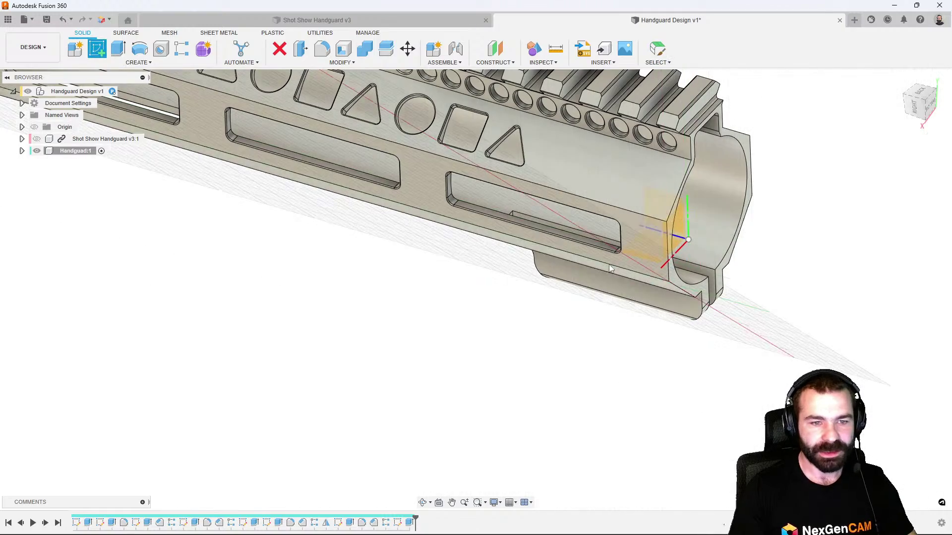
left_click(607, 283)
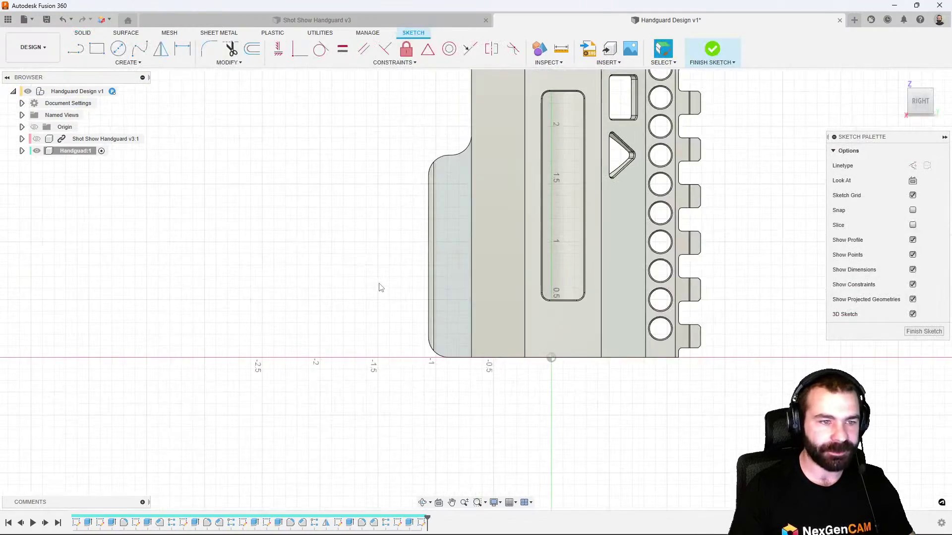
left_click(127, 62)
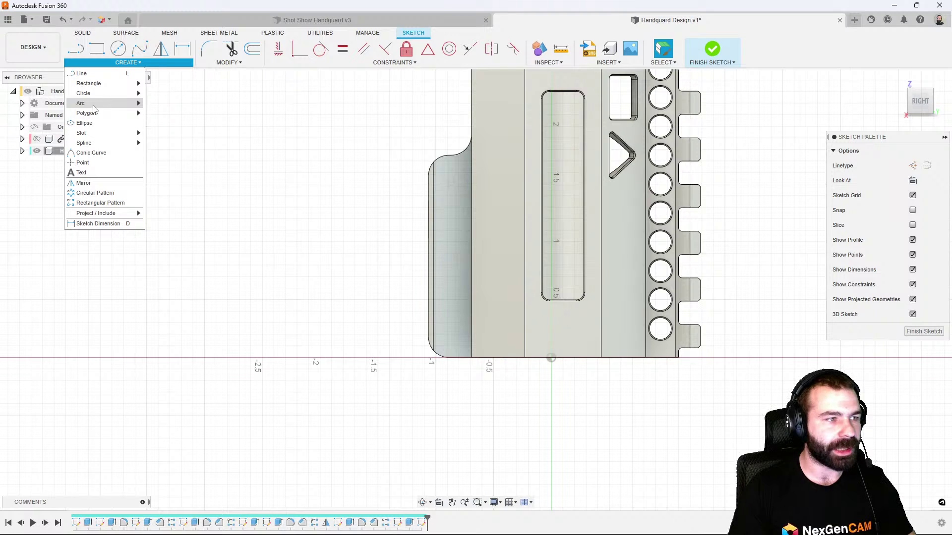
left_click(81, 73)
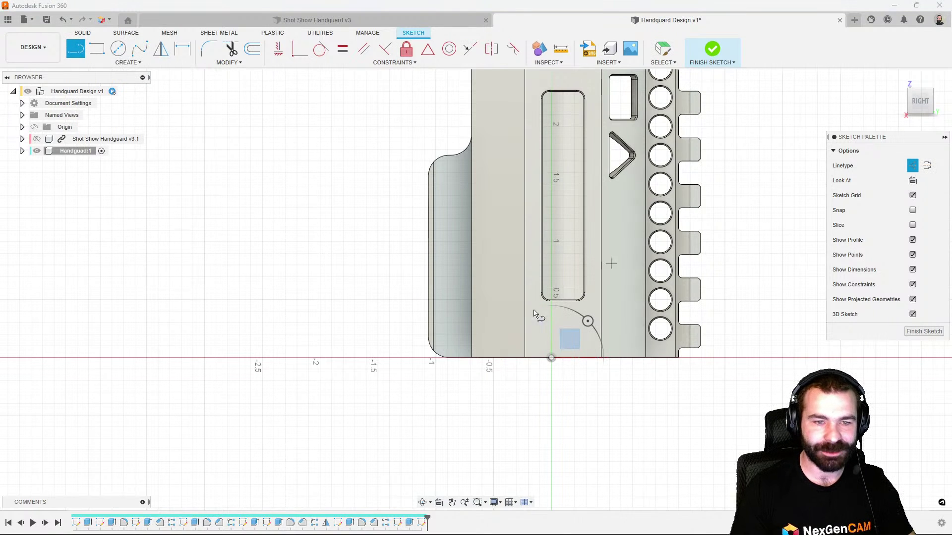
left_click(455, 343)
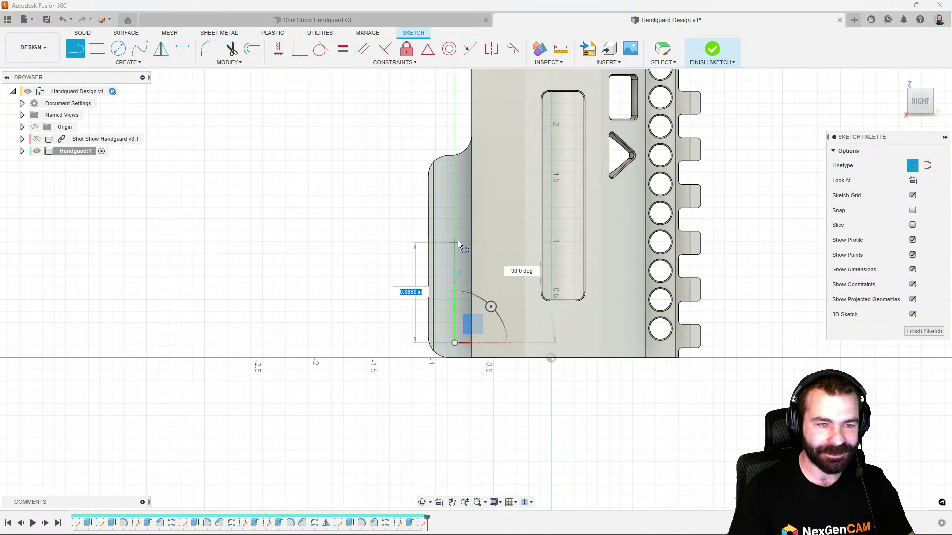
left_click(455, 193)
key("Escape")
Add a sketch point at the construction line's midpoint, shift the line toward the middle of the lug face, and finish the sketch
left_click(107, 65)
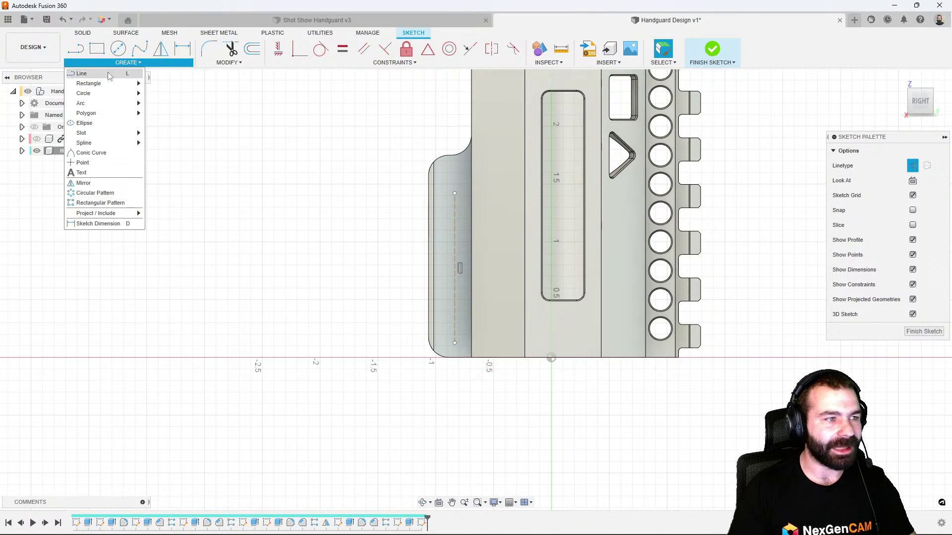
left_click(100, 164)
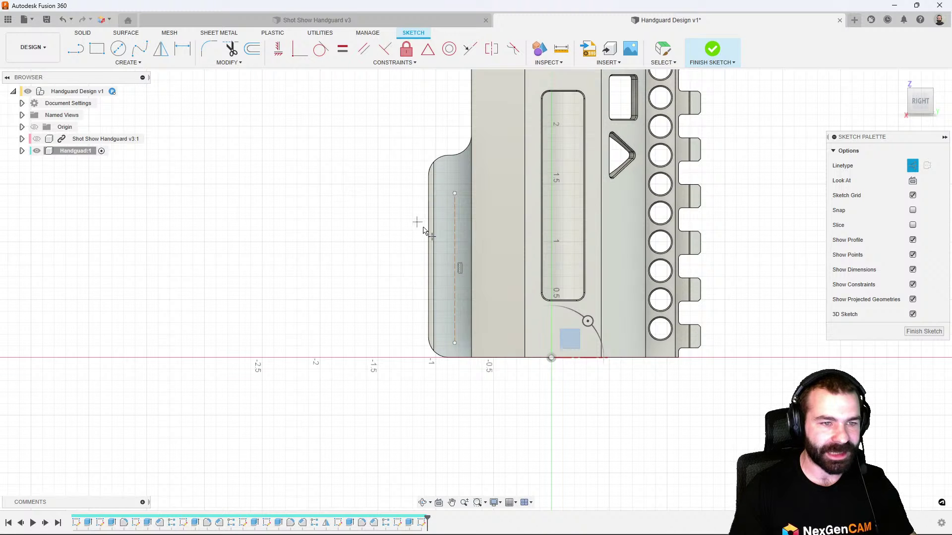
scroll(455, 290, "up", 2)
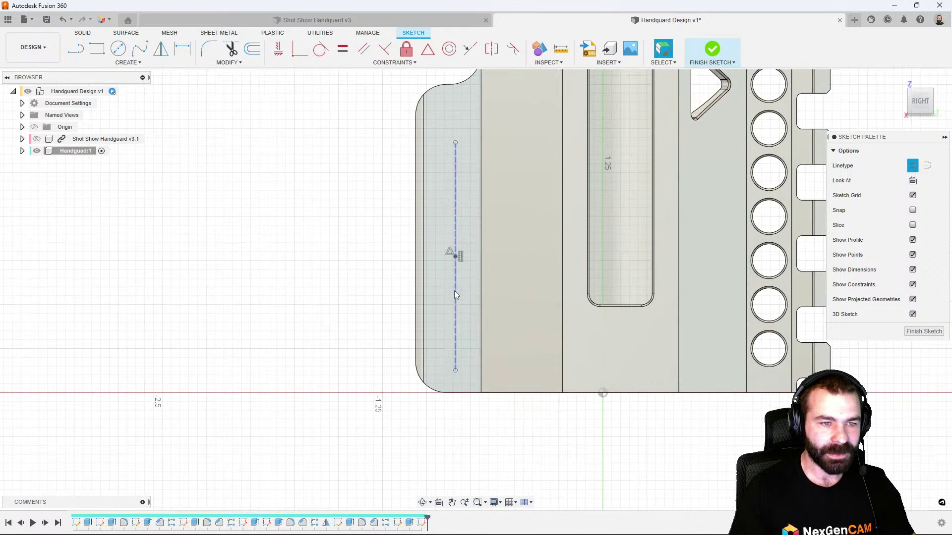
key("Escape")
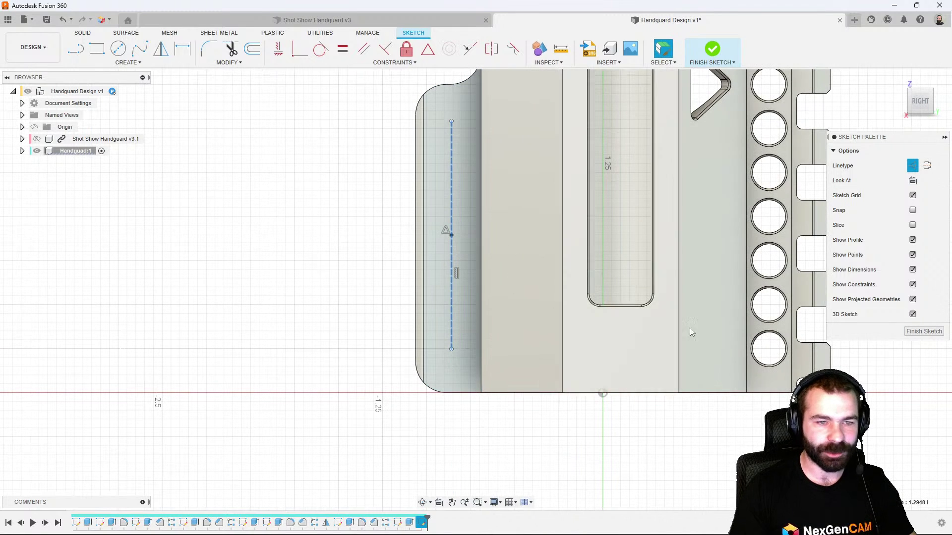
left_click(923, 331)
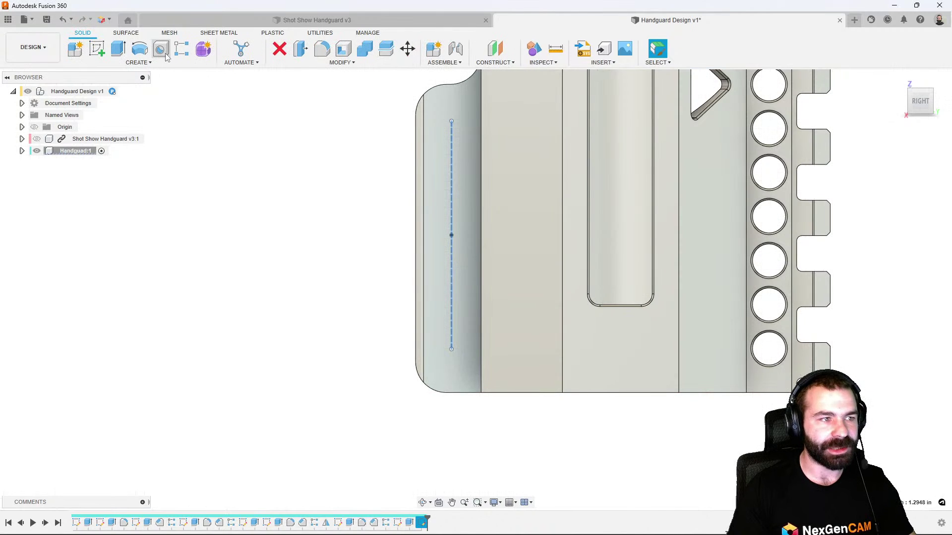
Place holes on the construction line's two endpoints and midpoint, using the counterbore type, clearance tap type and 0.55 in depth
left_click(161, 48)
left_click(451, 121)
left_click(451, 235)
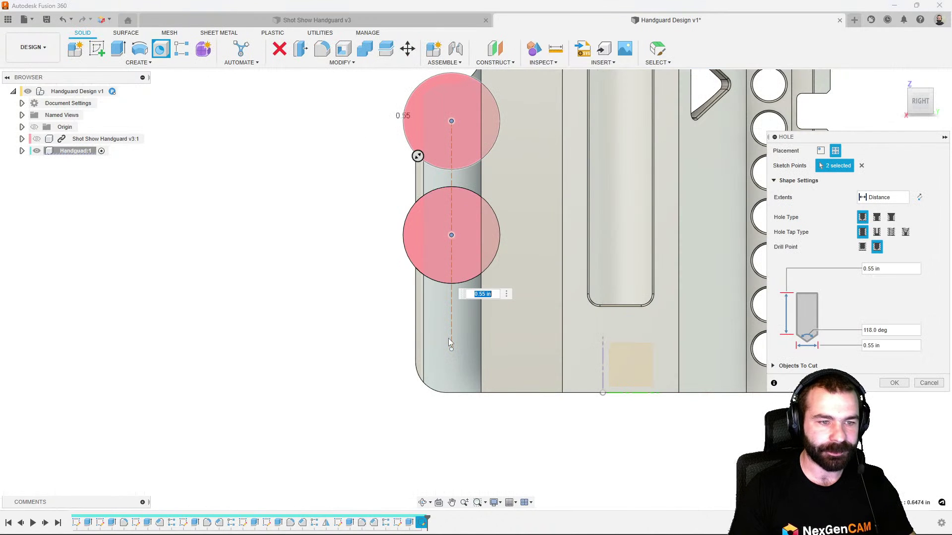
left_click(454, 349)
middle_click_drag(486, 340, 512, 347, "shift")
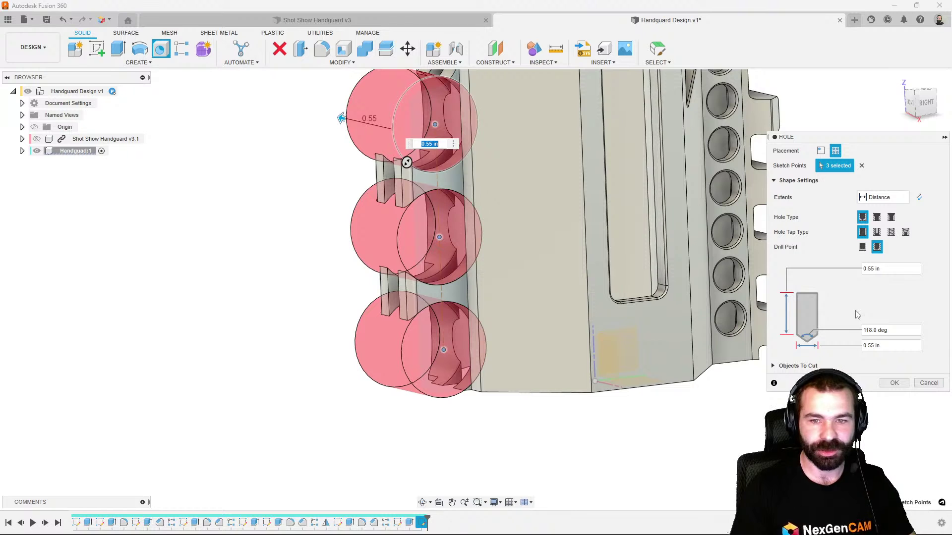
left_click(877, 218)
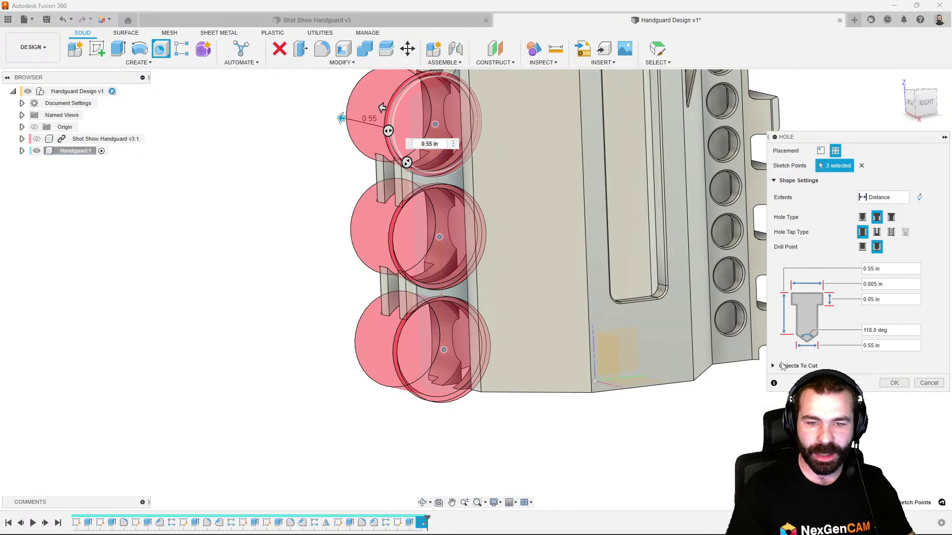
left_click(877, 232)
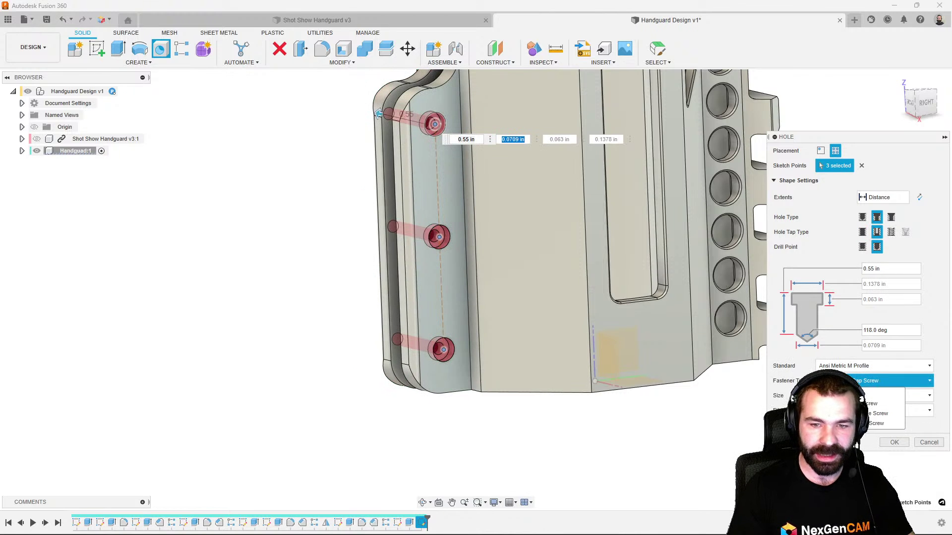
Choose the fastener size with a 0.1772 in hole and 0.315 in counterbore, and create the three lug holes
scroll(589, 303, "down", 2)
middle_click_drag(589, 303, 608, 301, "shift")
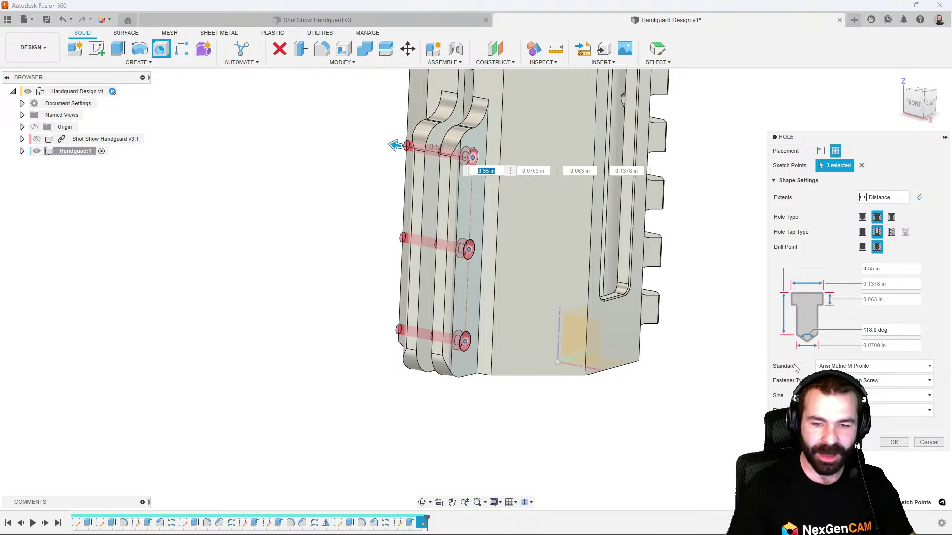
left_click(848, 395)
left_click(893, 446)
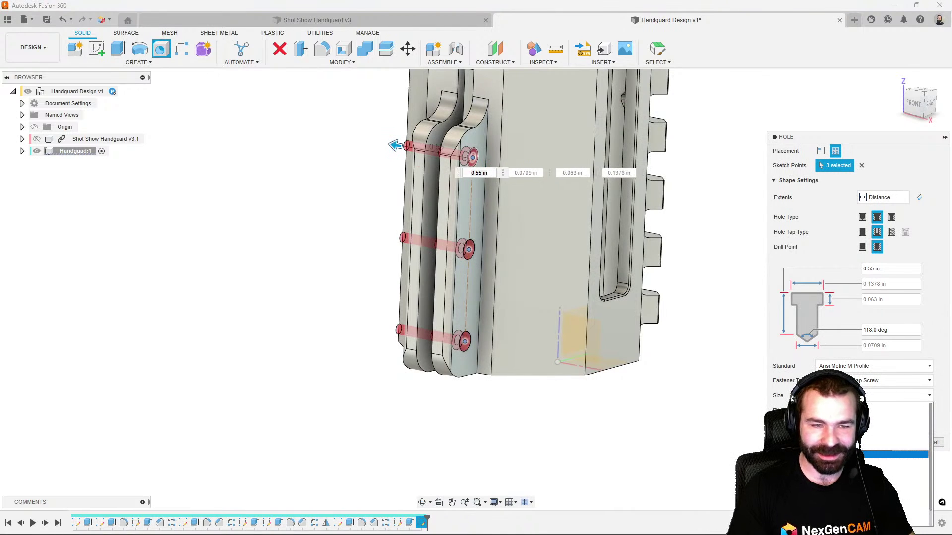
left_click(847, 395)
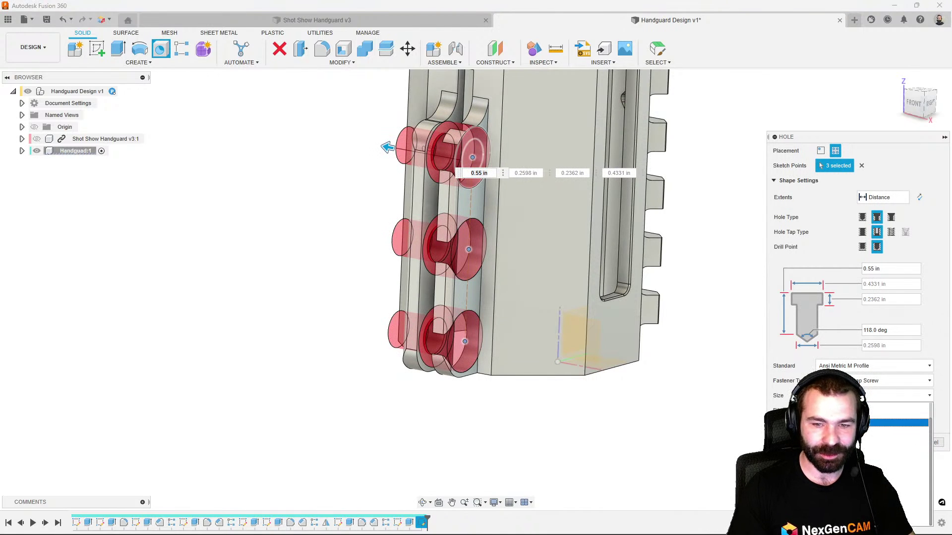
left_click(892, 423)
middle_click_drag(635, 317, 386, 103, "shift")
left_click(892, 443)
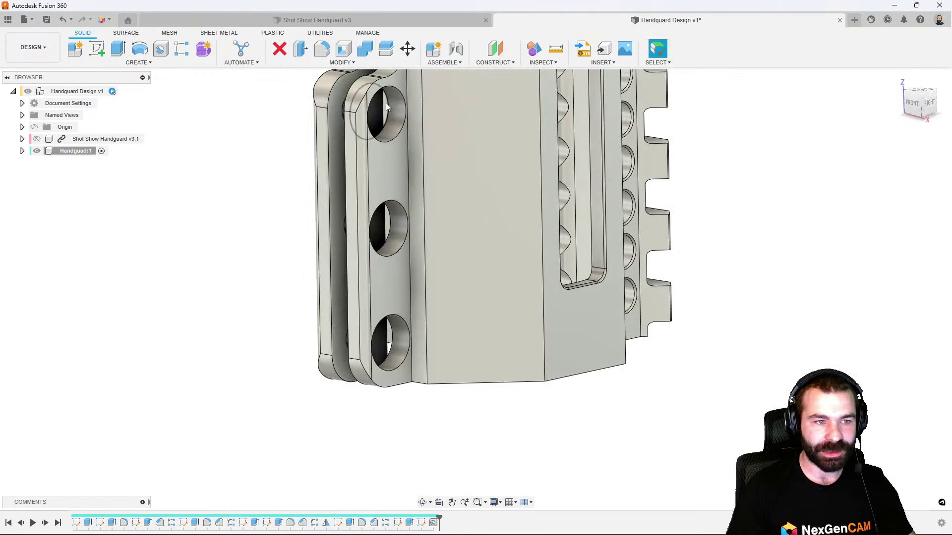
Edit the three lug holes to the countersink type and choose a fastener size smaller than the 0.1772 in clearance one
double_click(433, 522)
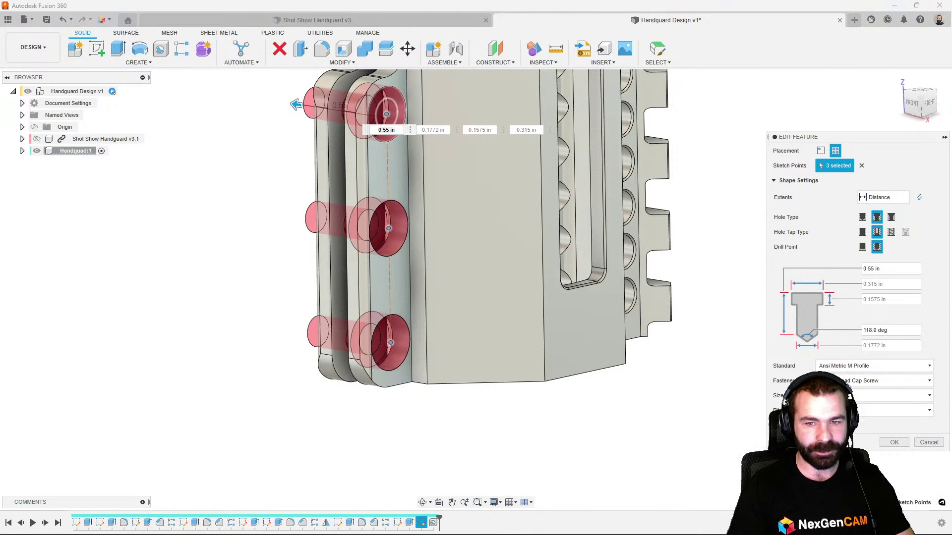
left_click(891, 217)
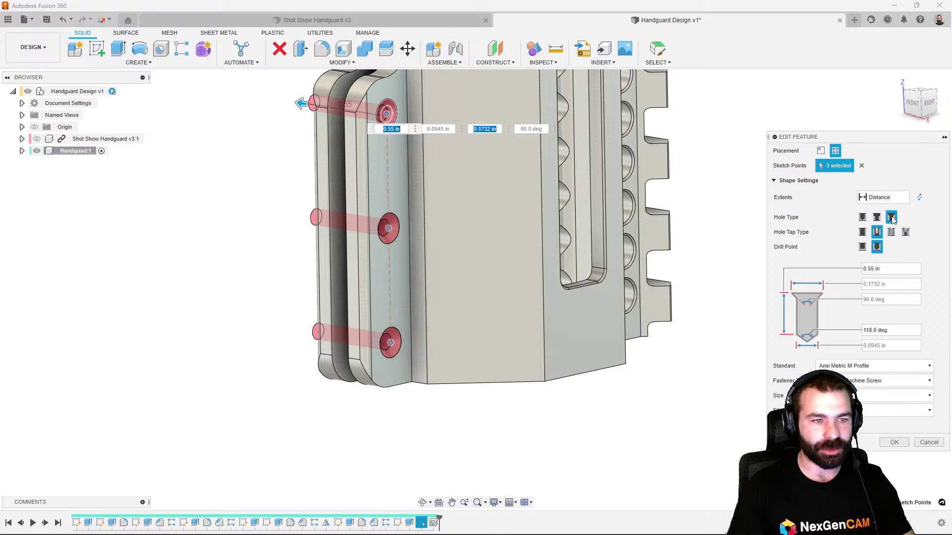
left_click(850, 396)
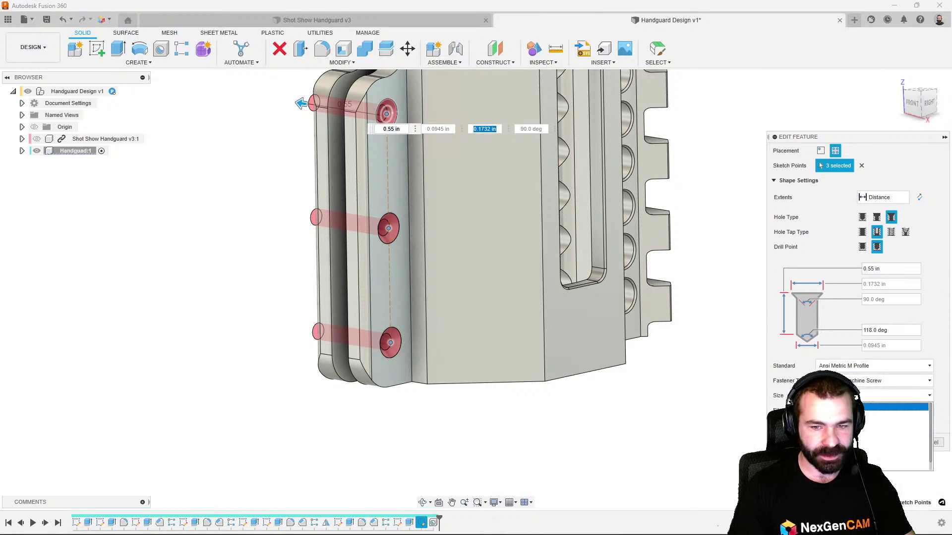
left_click(851, 430)
middle_click_drag(483, 267, 416, 225, "shift")
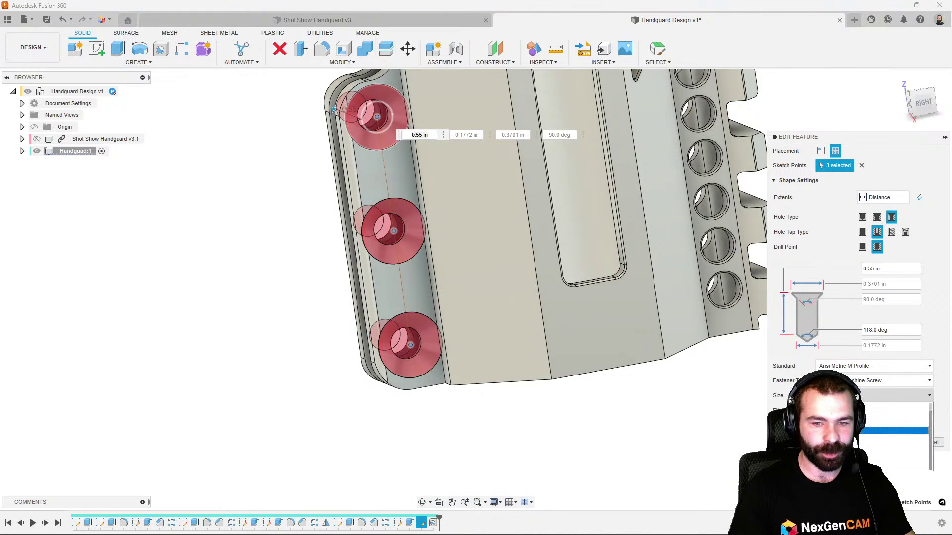
left_click(851, 415)
middle_click_drag(615, 348, 669, 348, "shift")
scroll(654, 412, "down", 3)
key("Return")
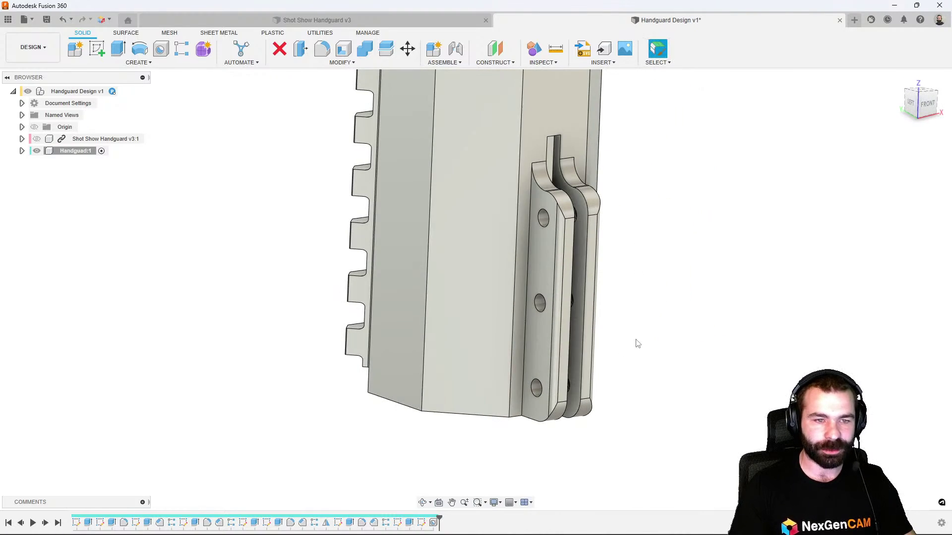
left_click(140, 63)
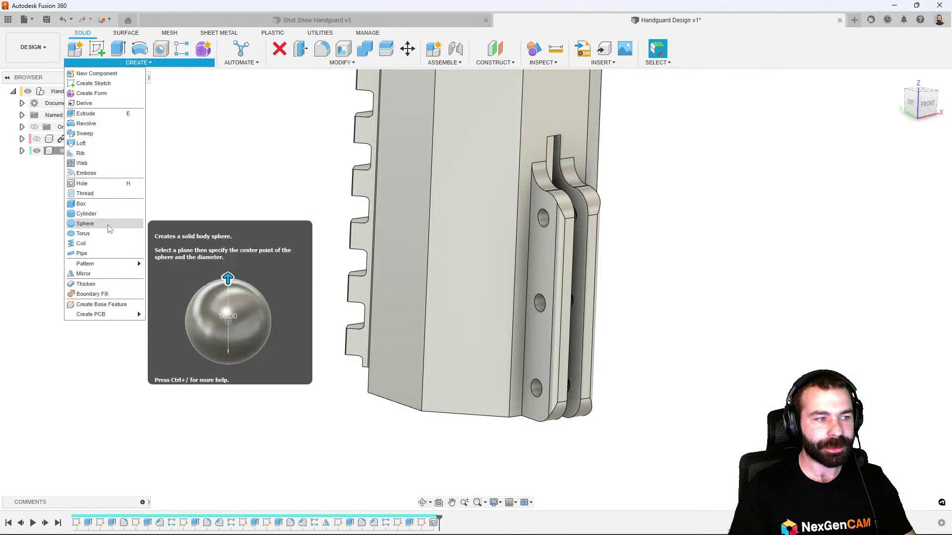
mouse_move(108, 268)
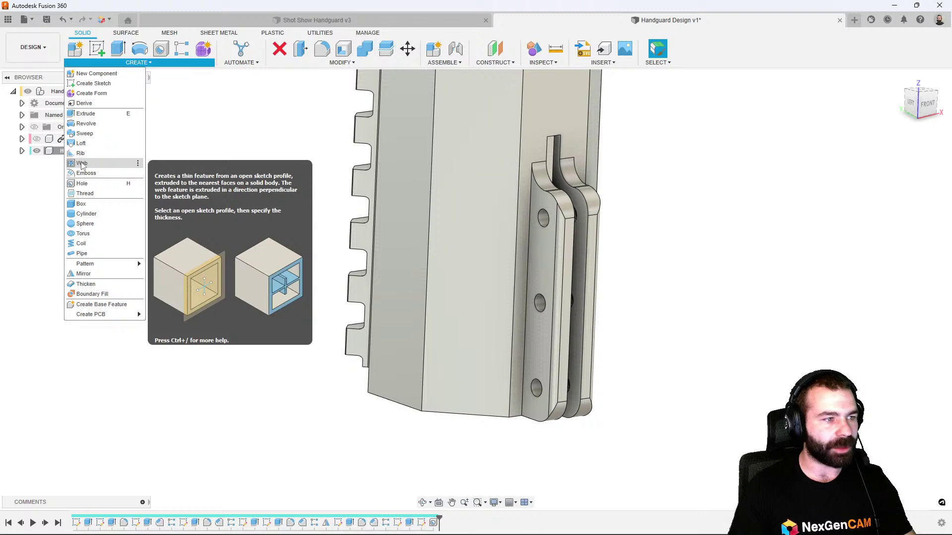
Thread the three screw holes in the lug half opposite the countersinks, using ANSI Metric M Profile at 3.0 mm
left_click(85, 193)
scroll(492, 216, "up", 3)
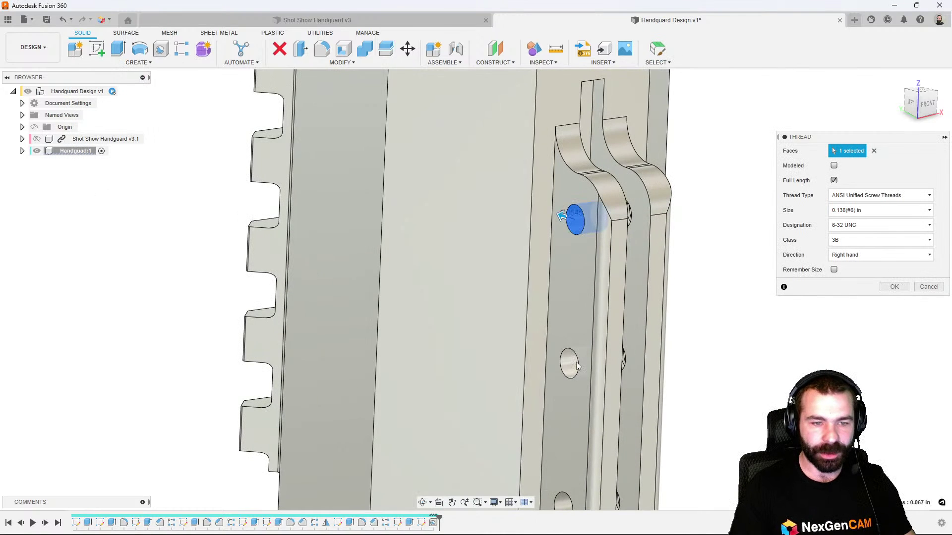
left_click(577, 365)
left_click(563, 502)
scroll(510, 371, "down", 3)
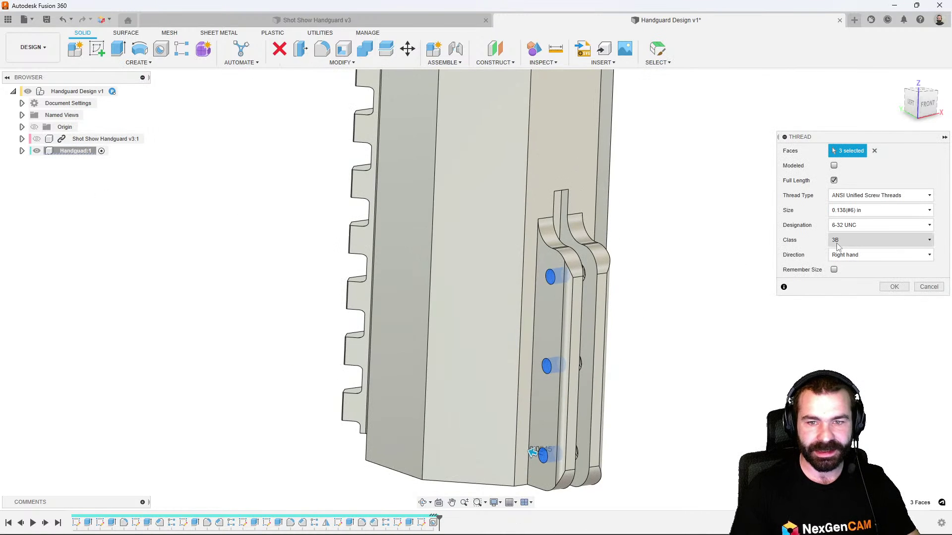
left_click(847, 212)
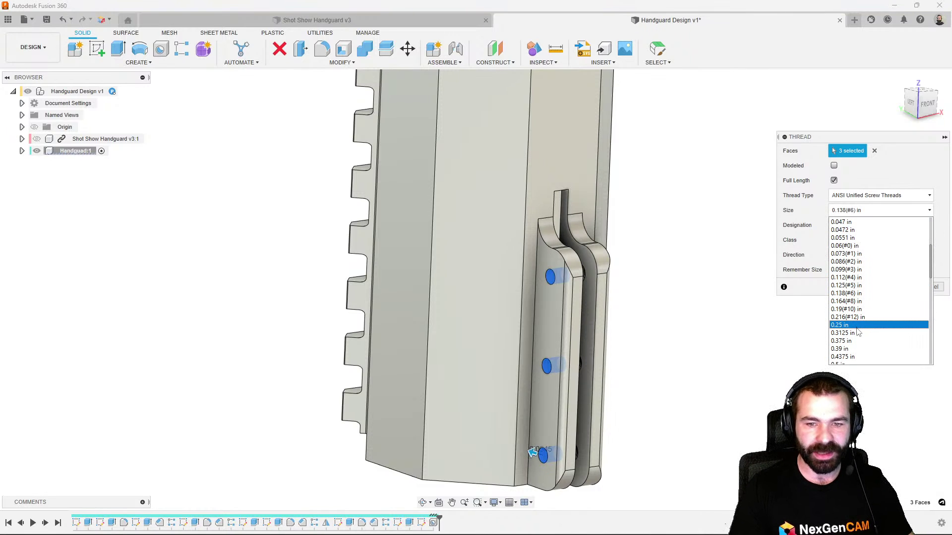
left_click(868, 196)
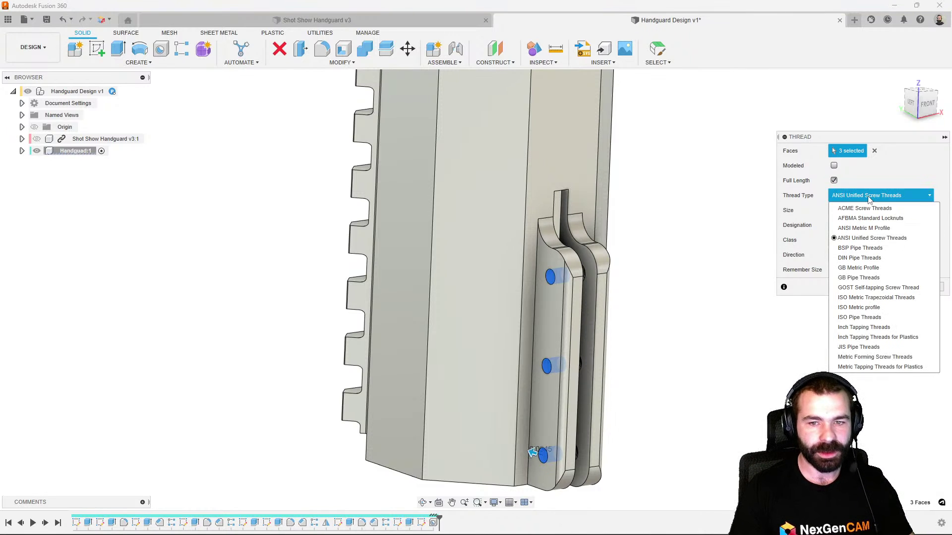
left_click(864, 229)
left_click(867, 212)
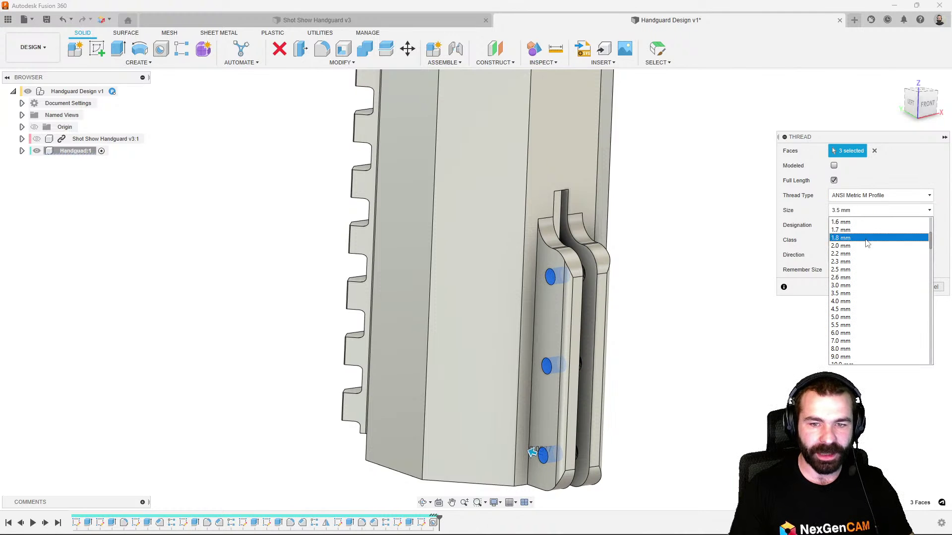
left_click(854, 286)
middle_click_drag(701, 318, 671, 308, "shift")
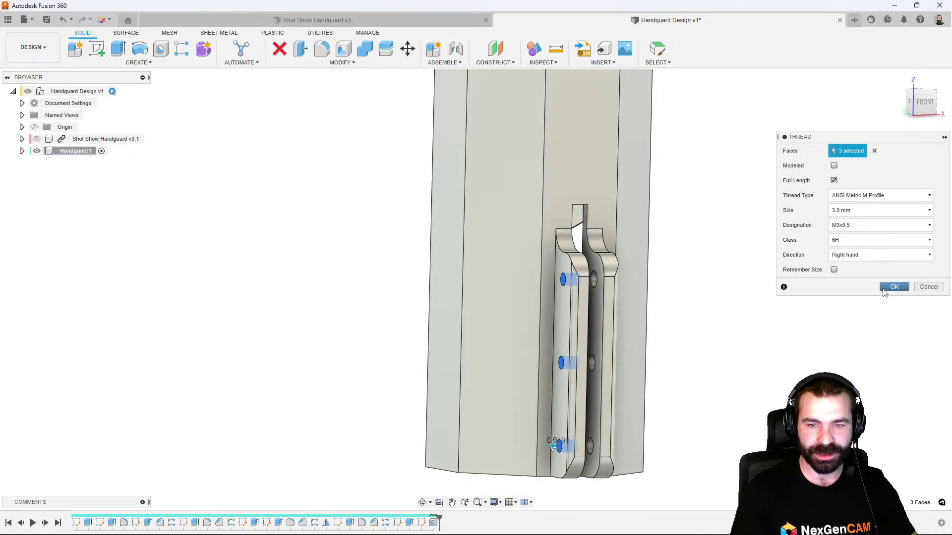
left_click(894, 287)
Edit the slot corner fillet feature and remove the two corner edges at one end of the underside slot
middle_click_drag(791, 297, 614, 288, "shift")
scroll(595, 287, "down", 3)
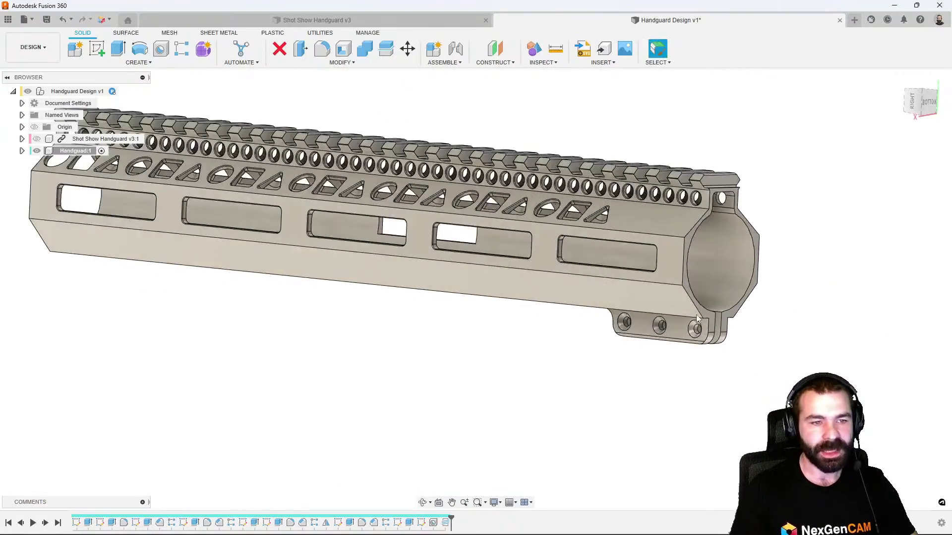
middle_click_drag(698, 319, 477, 286, "shift")
scroll(477, 285, "up", 3)
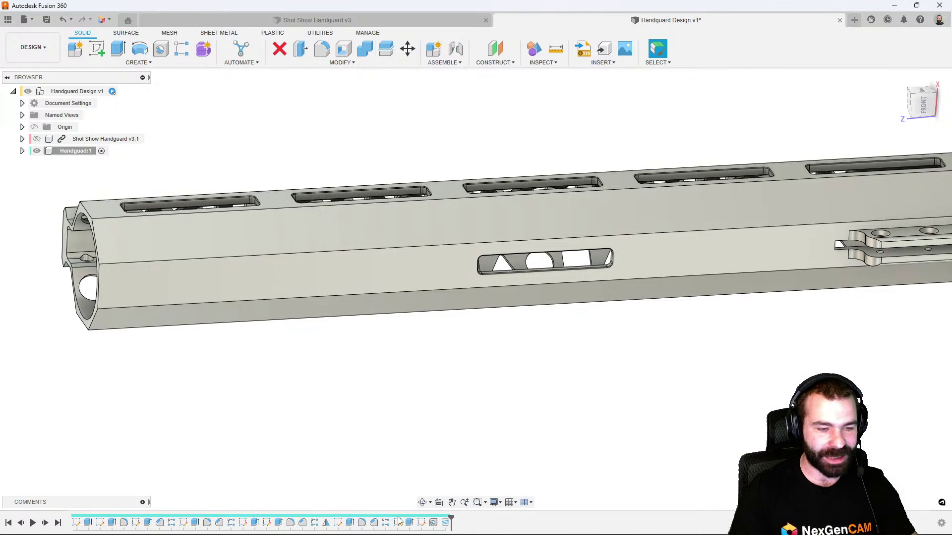
left_click(363, 524)
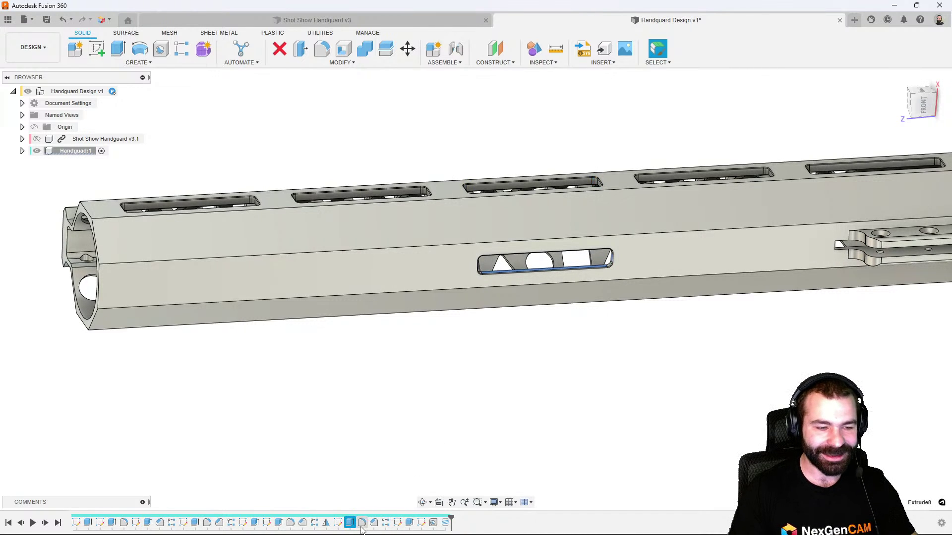
right_click(362, 525)
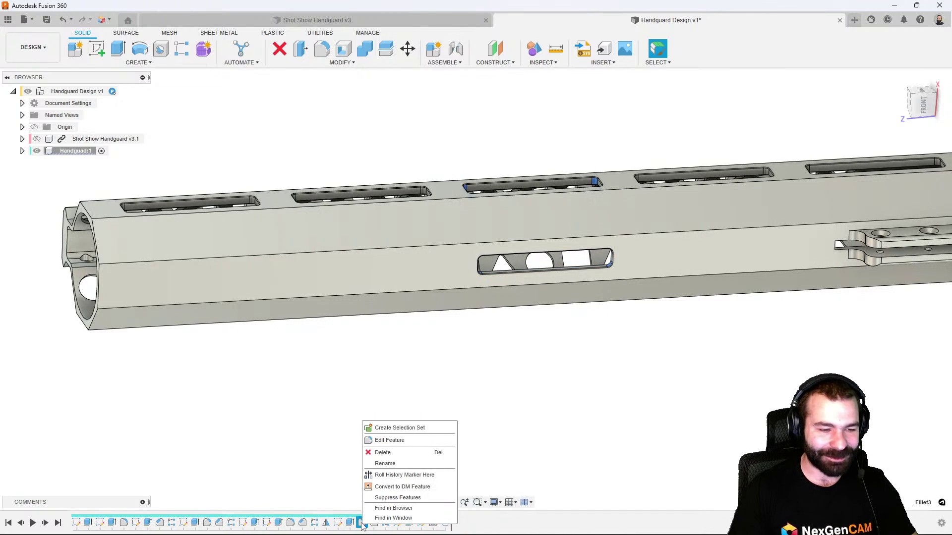
left_click(382, 440)
scroll(653, 285, "up", 10)
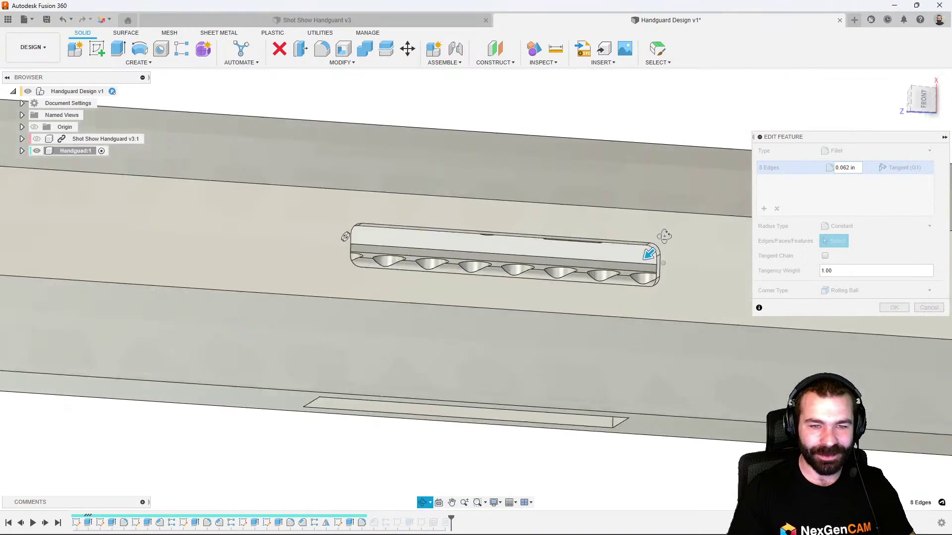
middle_click_drag(665, 236, 662, 298, "shift")
scroll(657, 247, "up", 5)
left_click(659, 243)
left_click(663, 298)
scroll(671, 302, "down", 4)
Remove the two corner edges at the underside slot's other end from the fillet and accept the edit
middle_click_drag(435, 324, 341, 323, "shift")
scroll(366, 338, "up", 4)
left_click(332, 342)
left_click(340, 322)
scroll(341, 323, "down", 4)
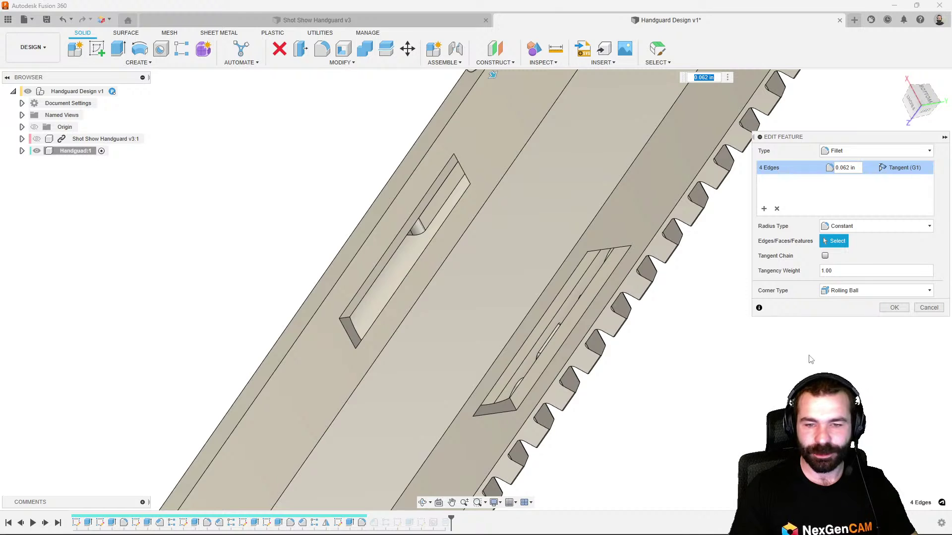
key("Return")
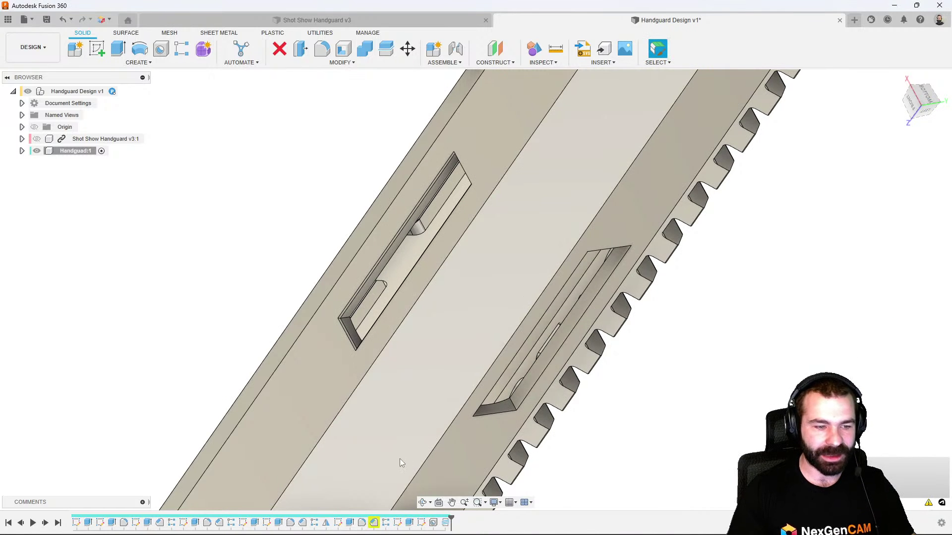
Edit the 0.01 in slot chamfer feature to remove the underside slot's rim edges from its selection
right_click(374, 522)
left_click(400, 403)
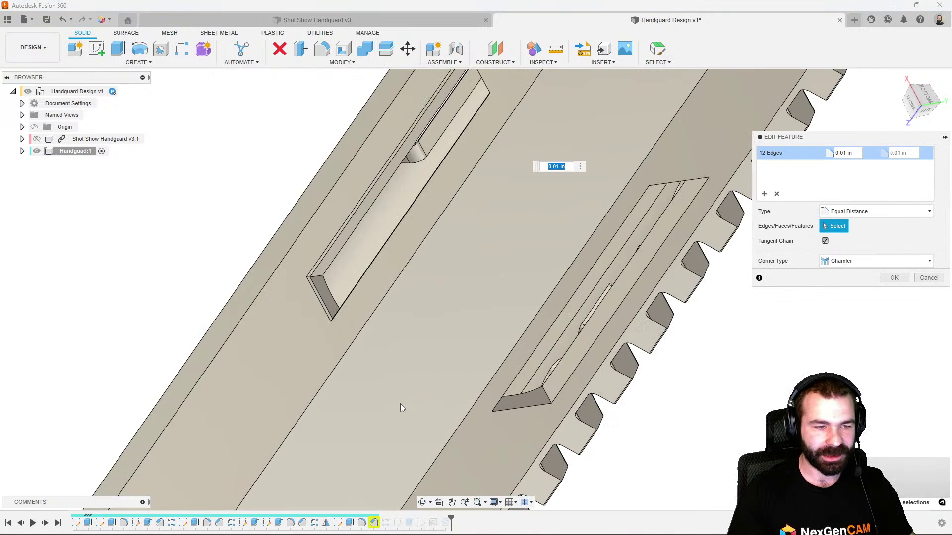
middle_click_drag(400, 403, 341, 363, "shift")
scroll(338, 332, "up", 3)
left_click(341, 317)
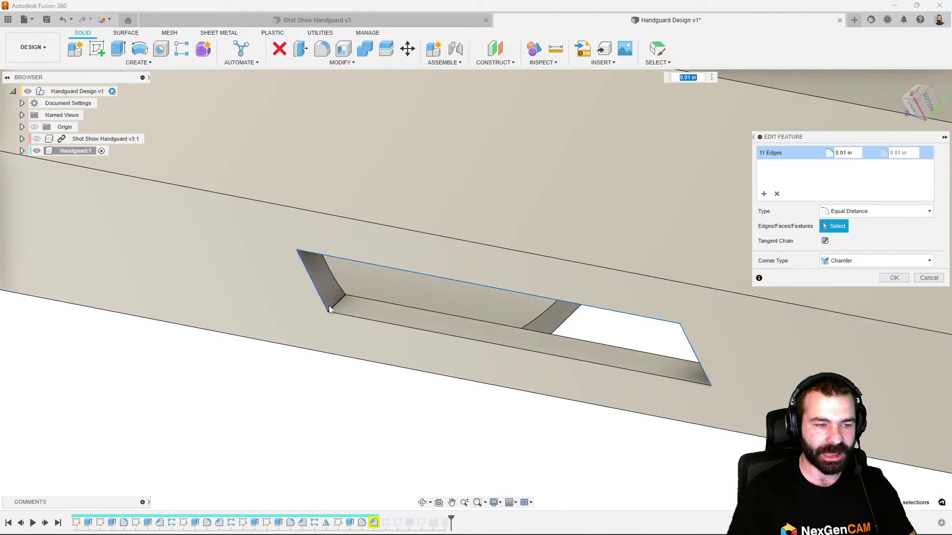
left_click(331, 310)
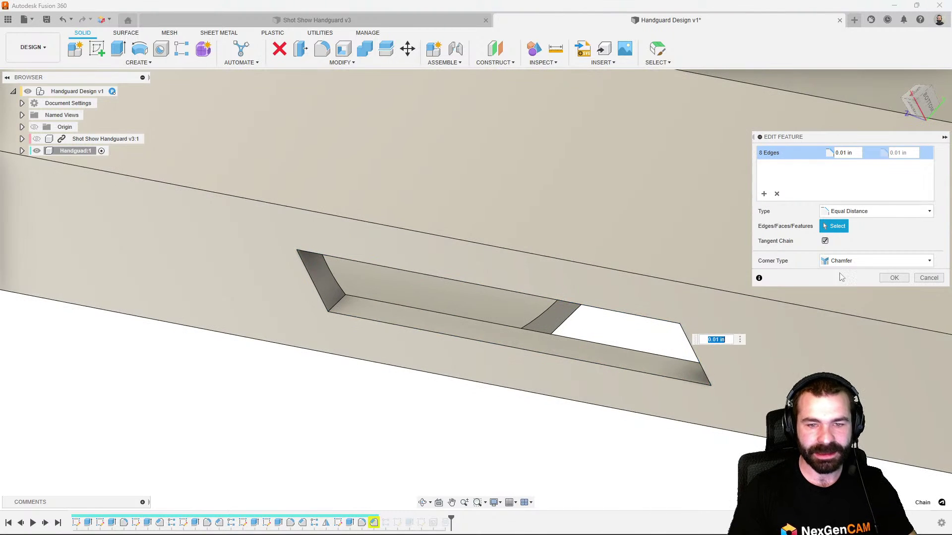
left_click(894, 277)
Fillet the four corner edges of the underside slot as a separate feature
scroll(504, 278, "down", 5)
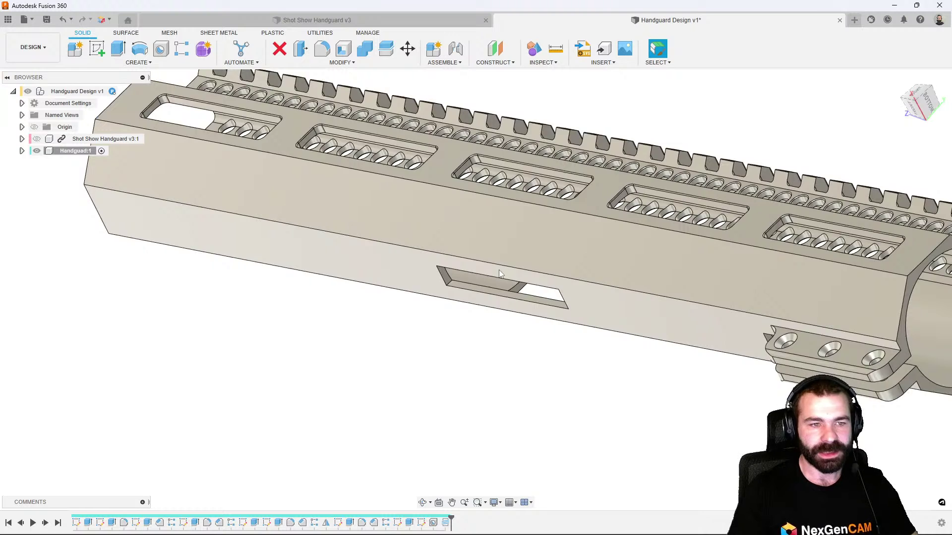
middle_click_drag(499, 273, 462, 494, "shift")
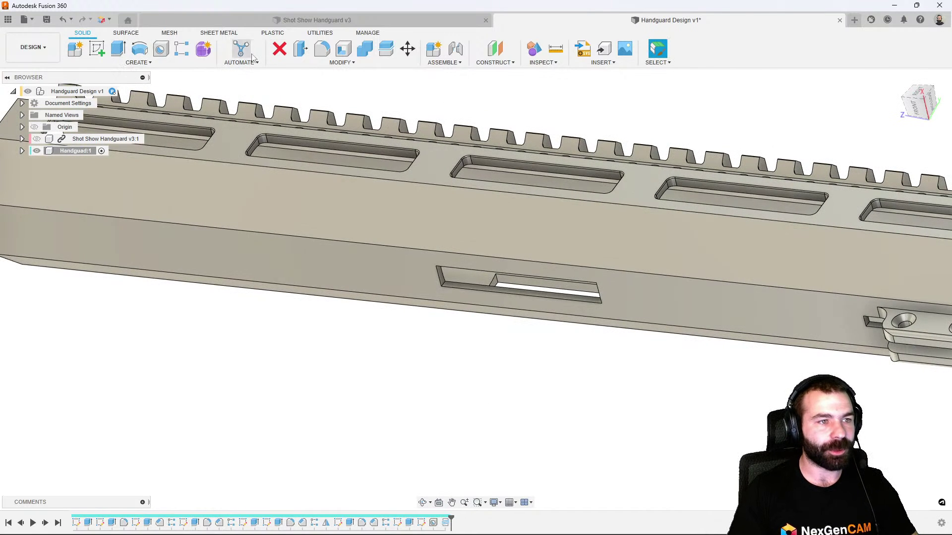
left_click(321, 49)
scroll(444, 279, "up", 5)
left_click(439, 292)
middle_click_drag(439, 293, 437, 309, "shift")
scroll(424, 272, "down", 4)
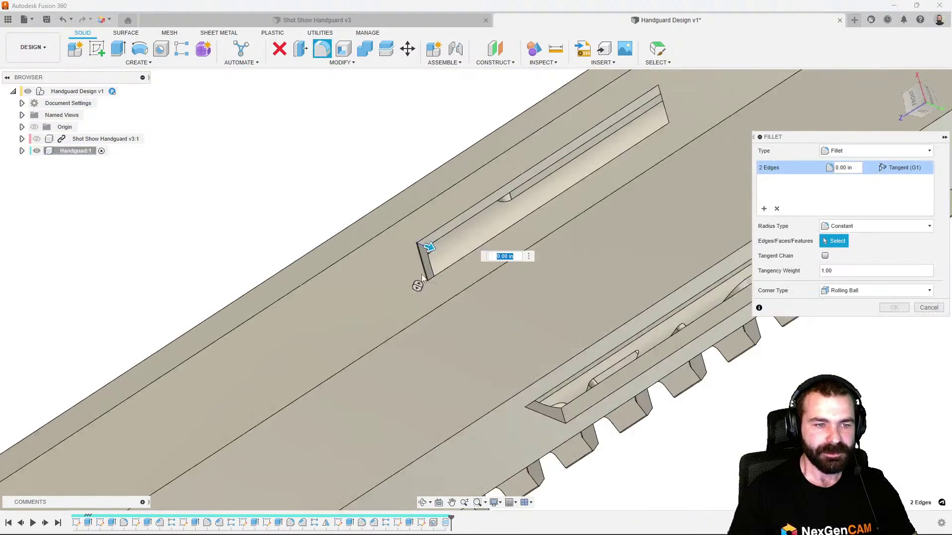
middle_click_drag(427, 276, 565, 243, "shift")
scroll(566, 235, "up", 2)
left_click(536, 199)
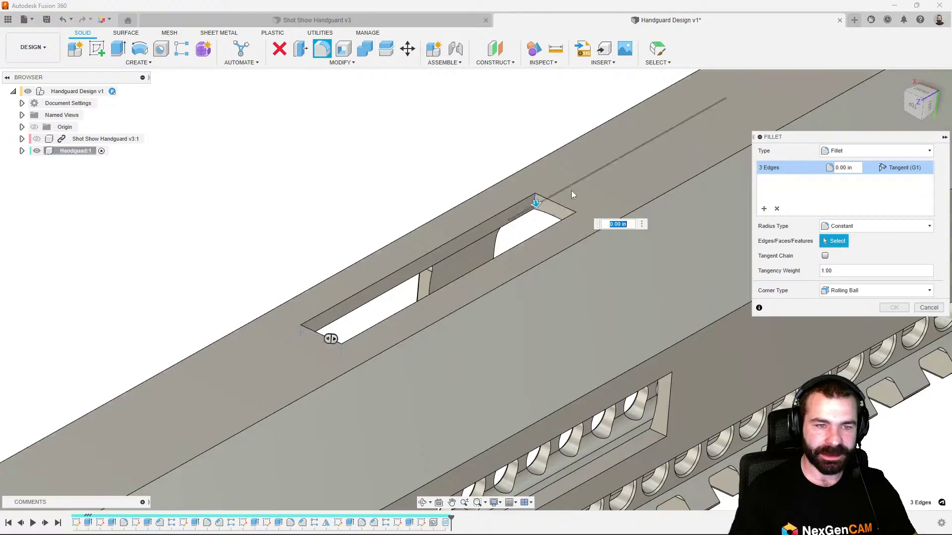
middle_click_drag(571, 190, 581, 239, "shift")
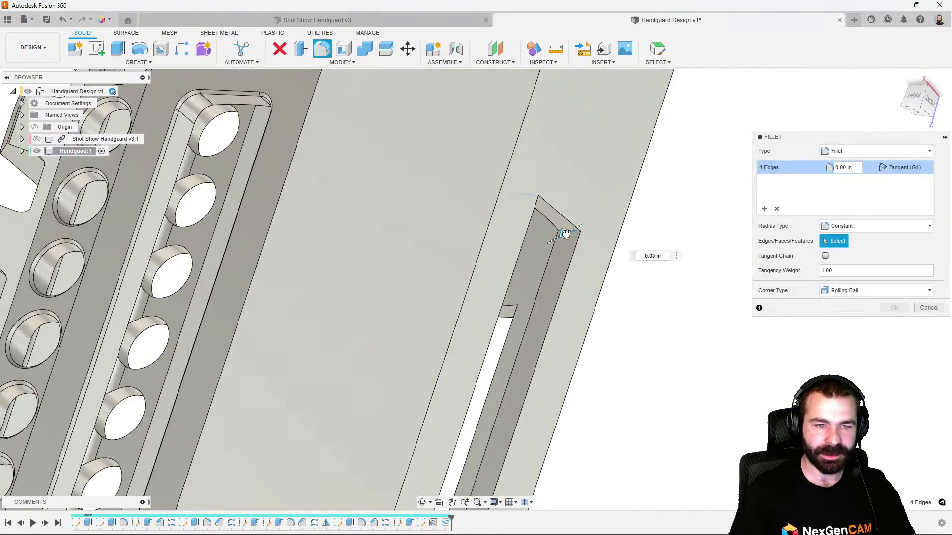
left_click_drag(562, 236, 559, 238)
left_click(891, 311)
Chamfer the underside slot's outer rim with an equal distance of 0.01 in
scroll(575, 237, "down", 4)
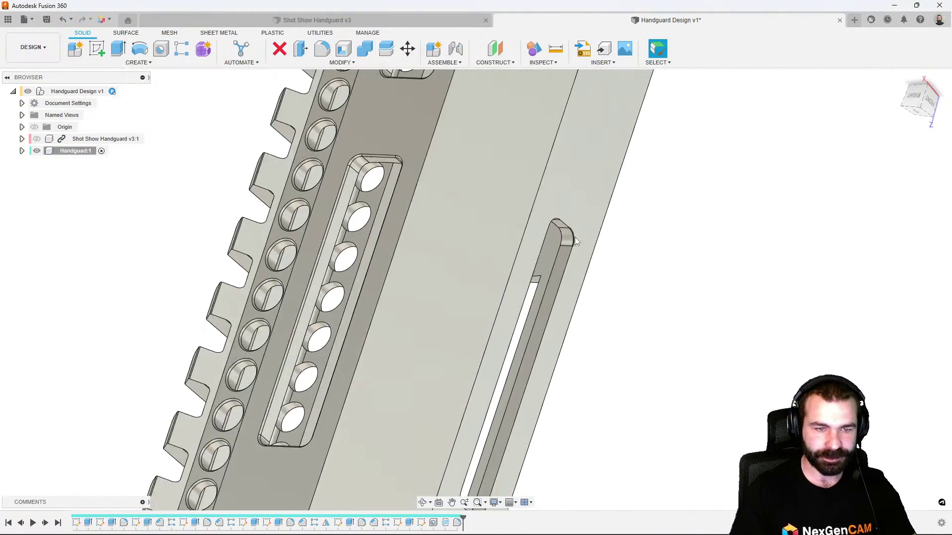
middle_click_drag(575, 237, 615, 188, "shift")
left_click(328, 63)
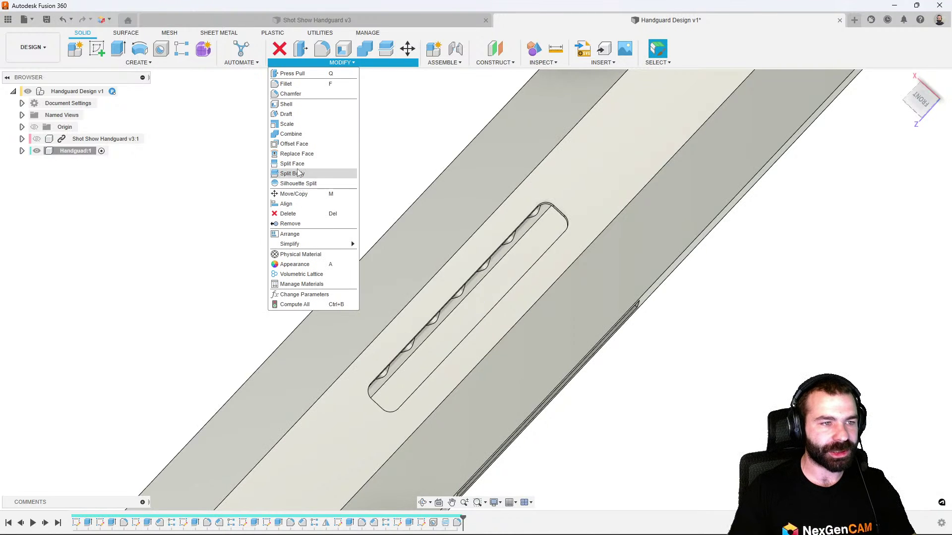
left_click(290, 94)
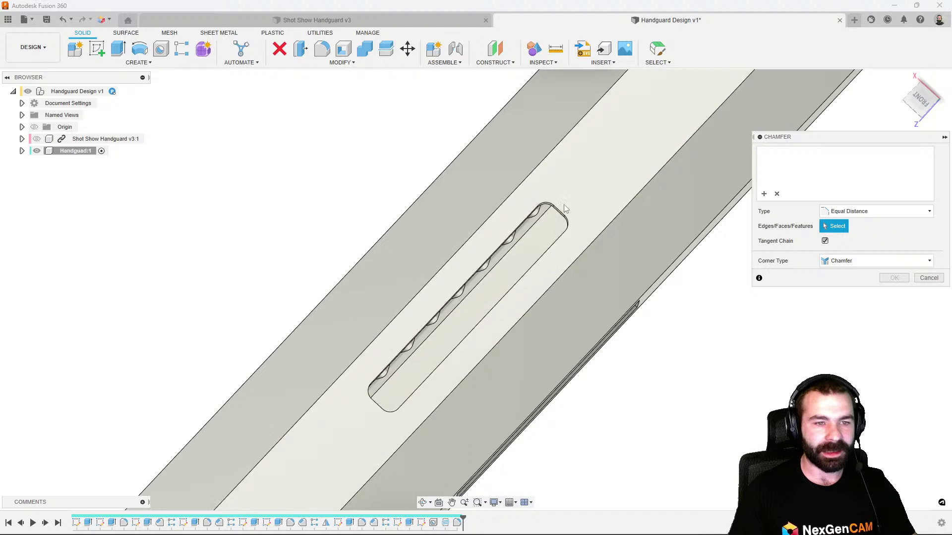
left_click(561, 208)
middle_click_drag(561, 208, 568, 241, "shift")
scroll(568, 241, "up", 5)
left_click(545, 205)
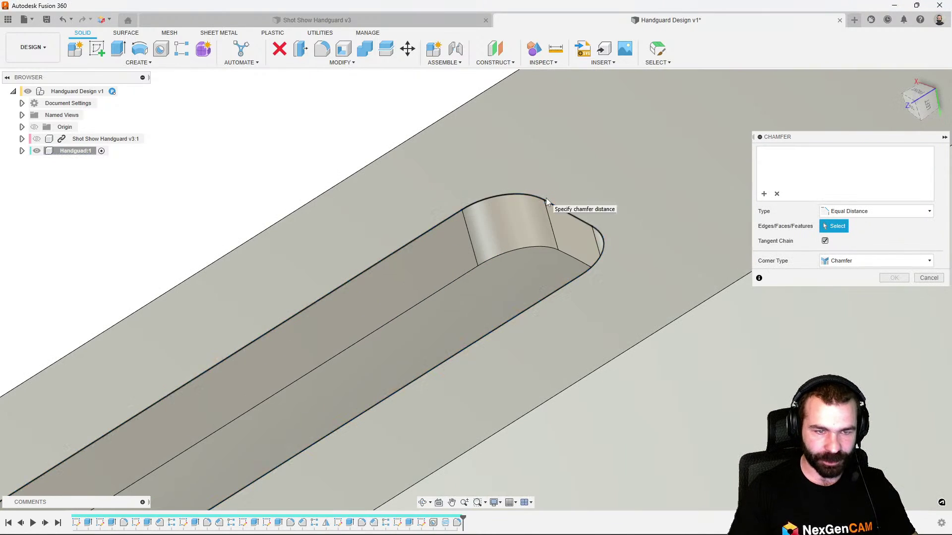
left_click(546, 205)
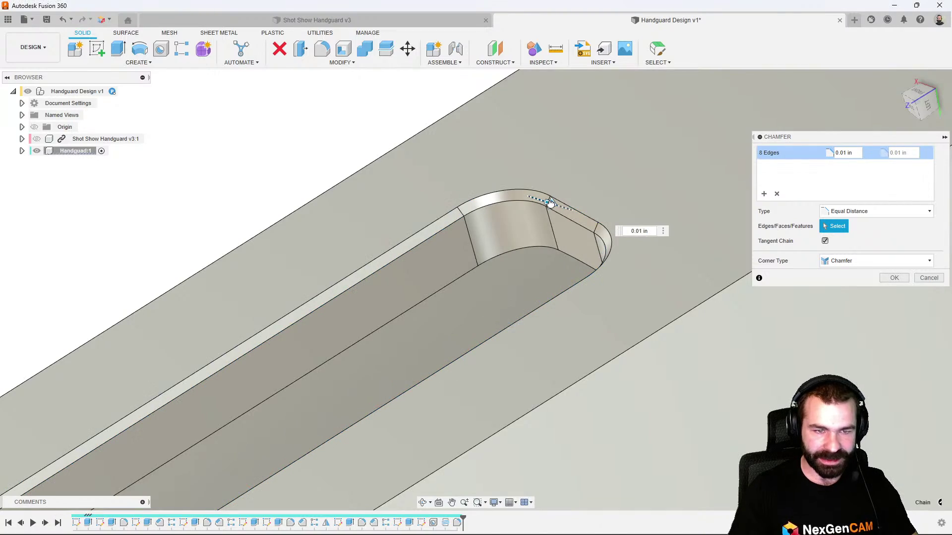
left_click(894, 278)
Set up a rectangular pattern of features containing the underside slot's fillet and chamfer plus the lug's split cut
scroll(615, 248, "down", 8)
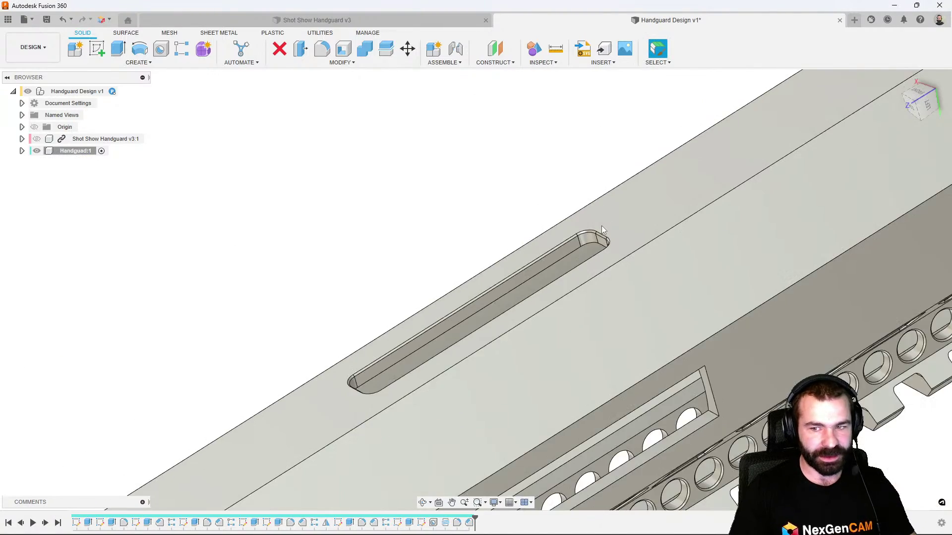
middle_click_drag(616, 193, 623, 308, "shift")
scroll(385, 177, "down", 3)
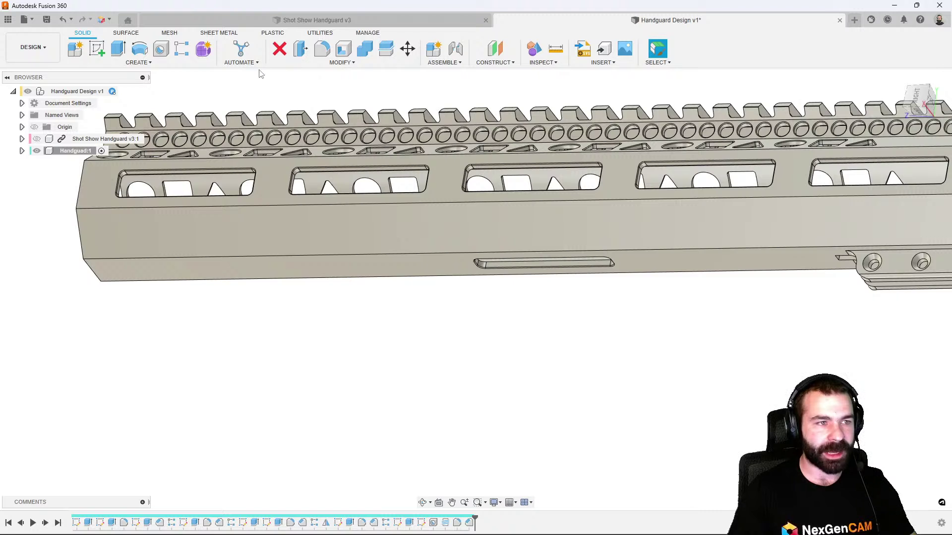
left_click(182, 49)
left_click(900, 166)
left_click(895, 174)
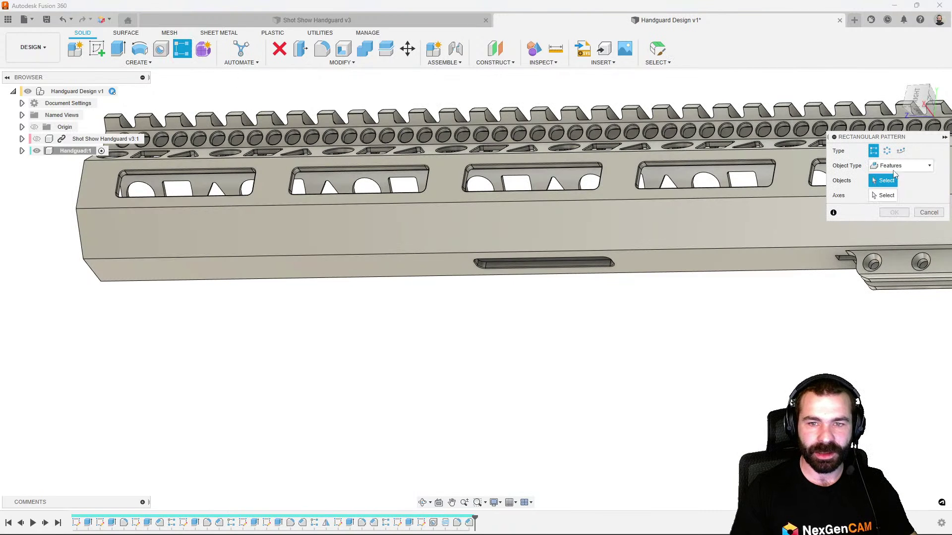
left_click(468, 523)
left_click(456, 522, "shift")
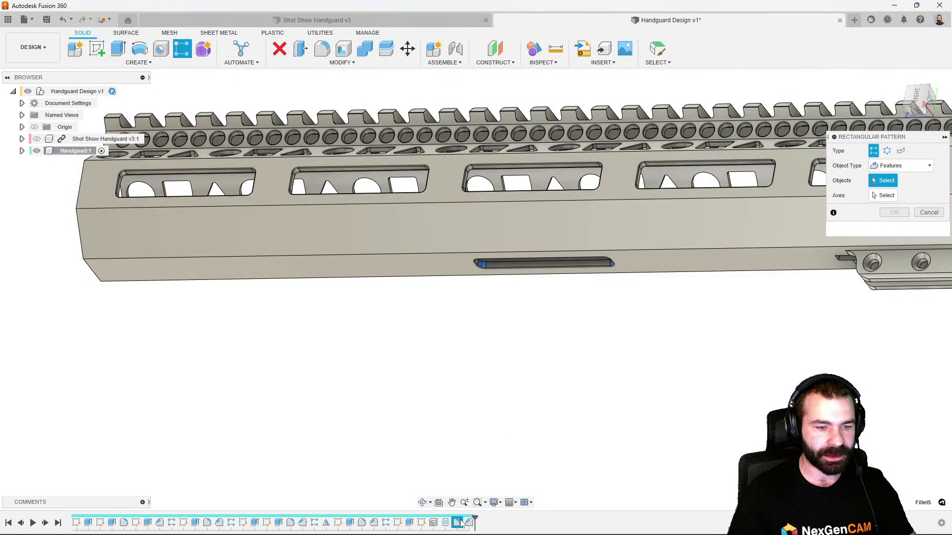
left_click(409, 523, "ctrl")
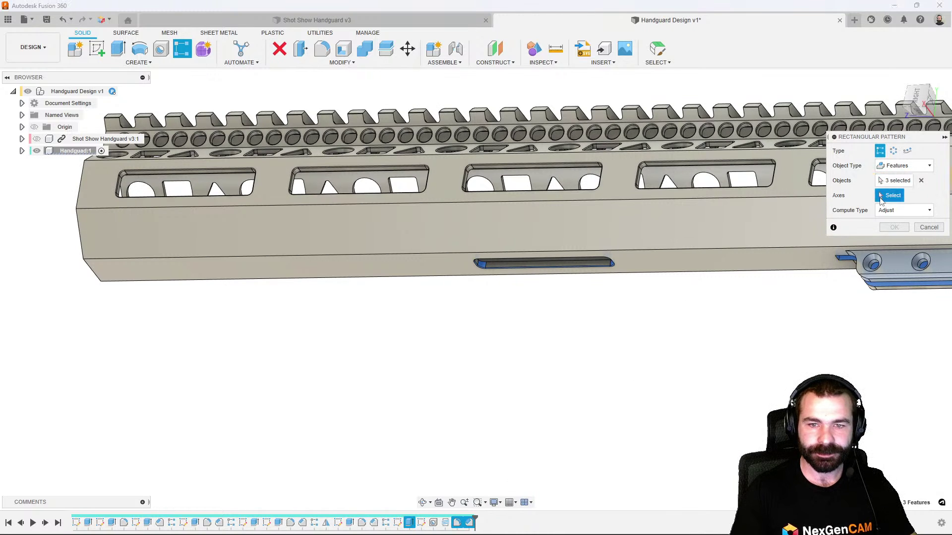
Run the pattern symmetrically along the handguard's lower long edge at a distance of -1.40 in
left_click(725, 248)
left_click(905, 289)
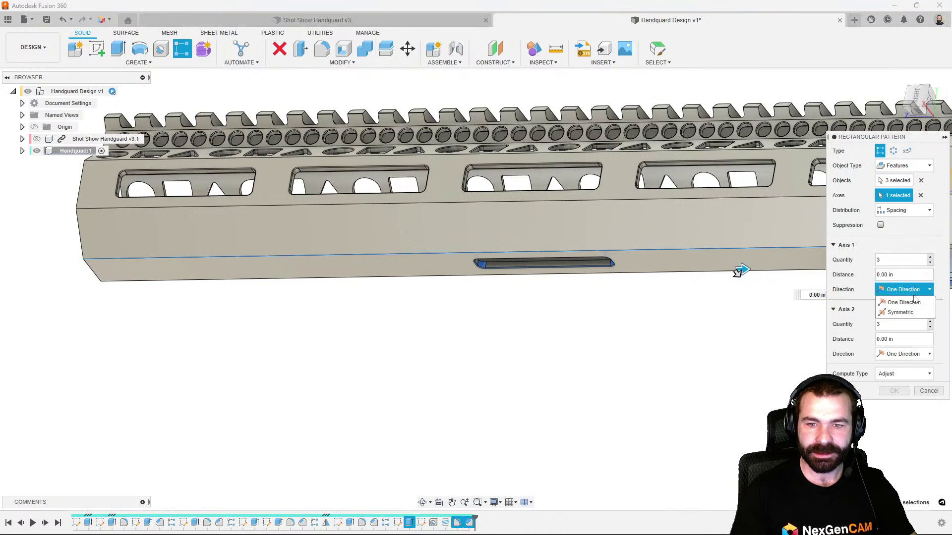
left_click(902, 318)
scroll(632, 301, "down", 2)
left_click_drag(712, 278, 634, 291)
scroll(588, 319, "down", 2)
middle_click_drag(701, 375, 643, 360)
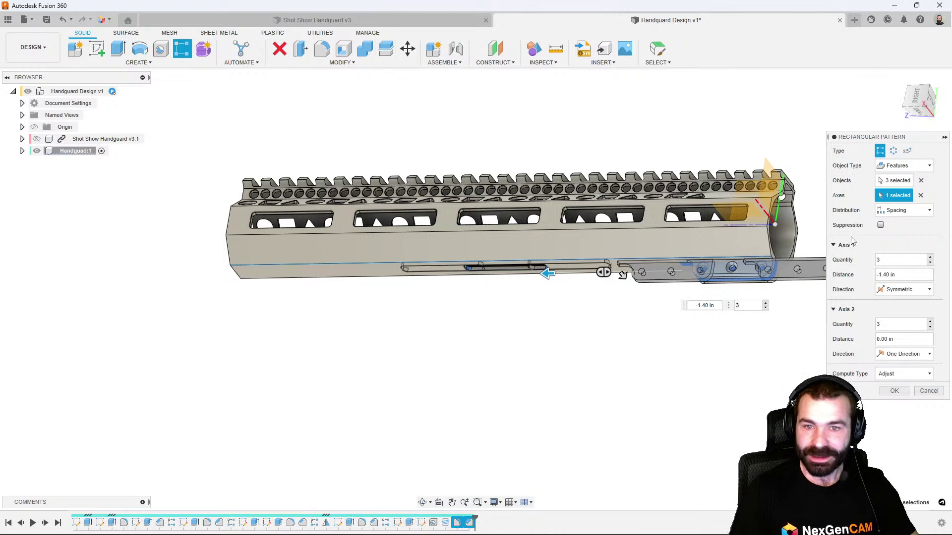
Replace the pattern's selected objects with only the underside slot's cut, corner fillet and rim chamfer features
left_click(899, 182)
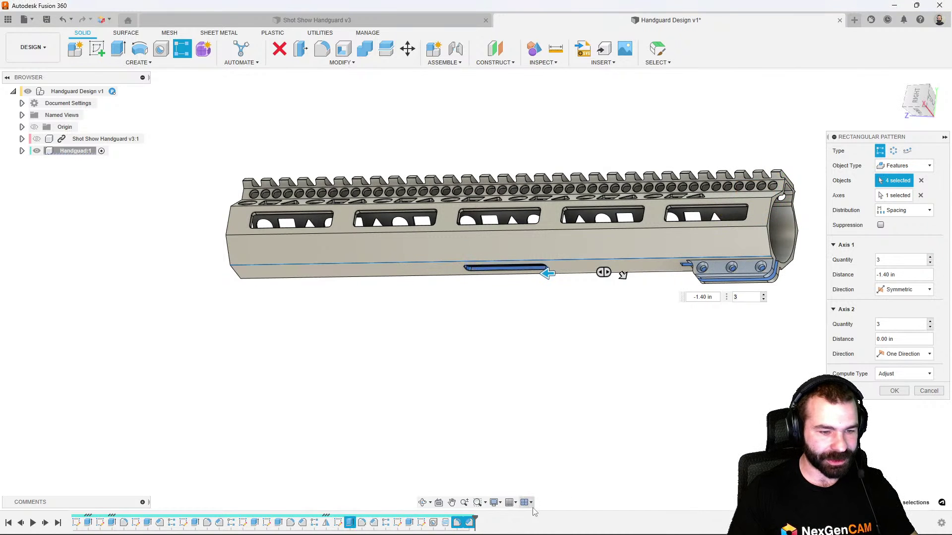
scroll(570, 307, "up", 3)
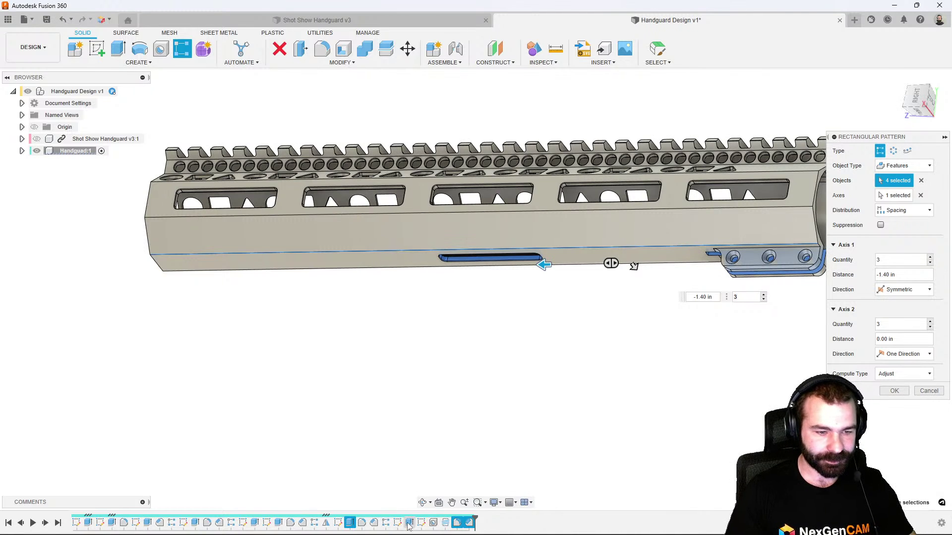
scroll(486, 489, "down", 3)
left_click(922, 181)
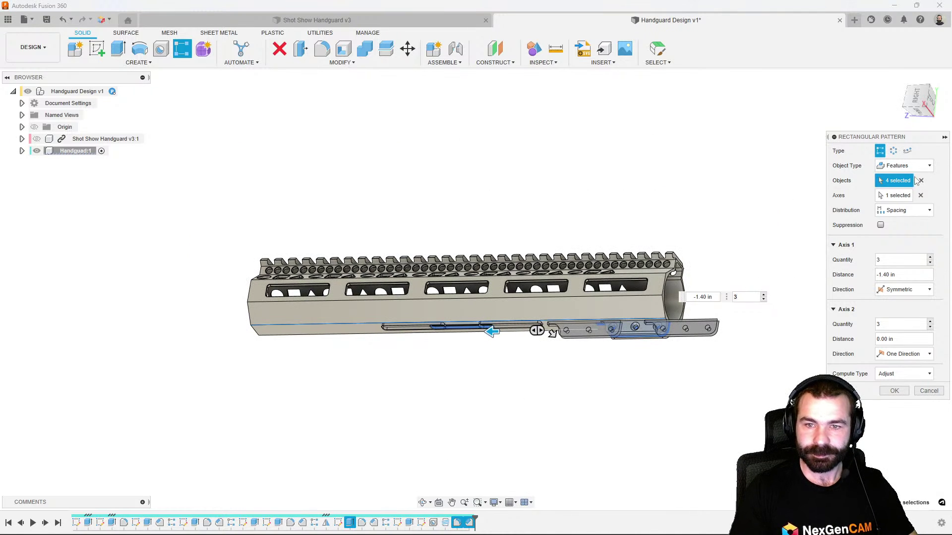
left_click(353, 524)
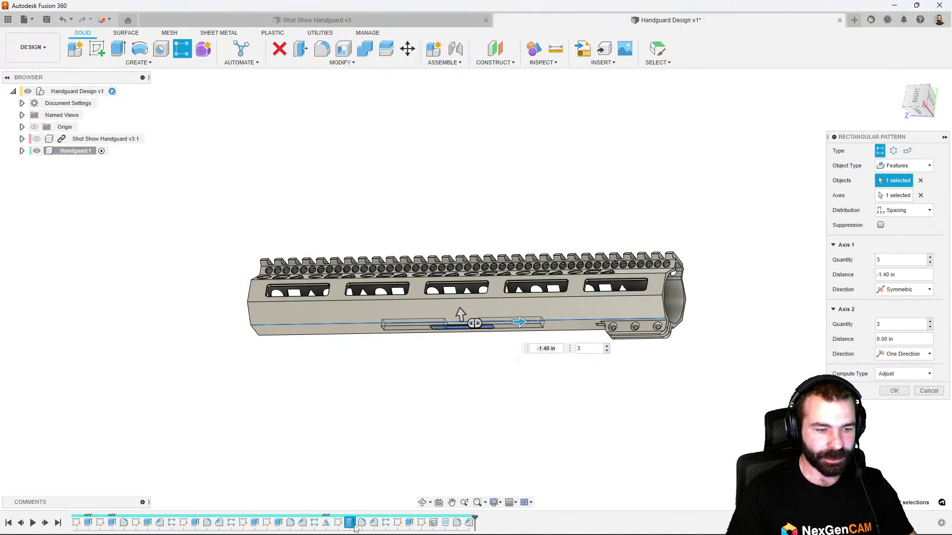
left_click(447, 525)
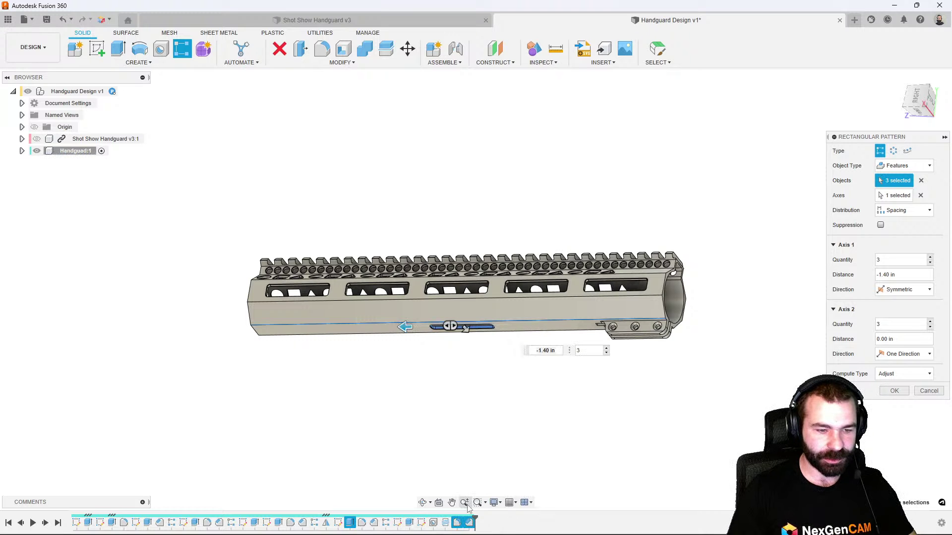
Set the symmetric slot pattern to a quantity of 4 at a distance of -2.3 in and create it
scroll(472, 326, "up", 5)
left_click_drag(331, 309, 248, 311)
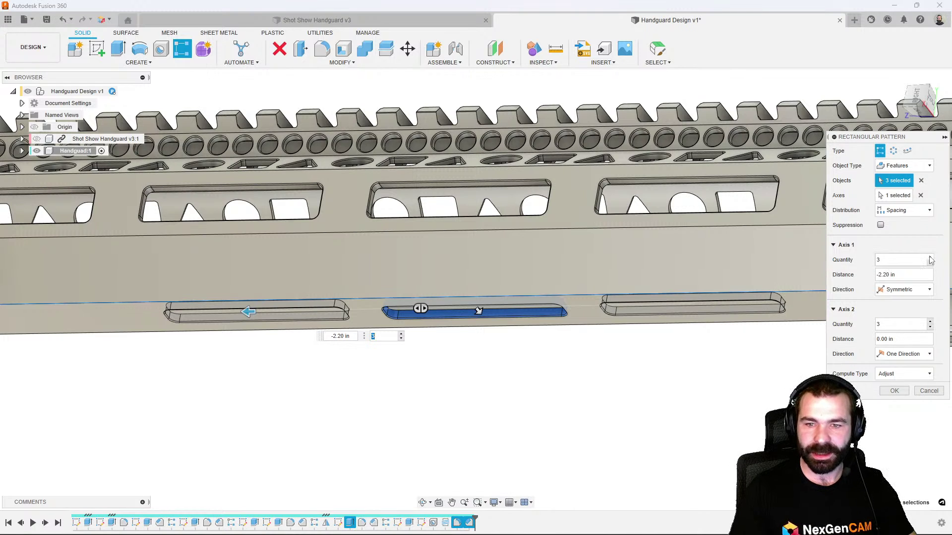
left_click(931, 258)
scroll(606, 351, "down", 2)
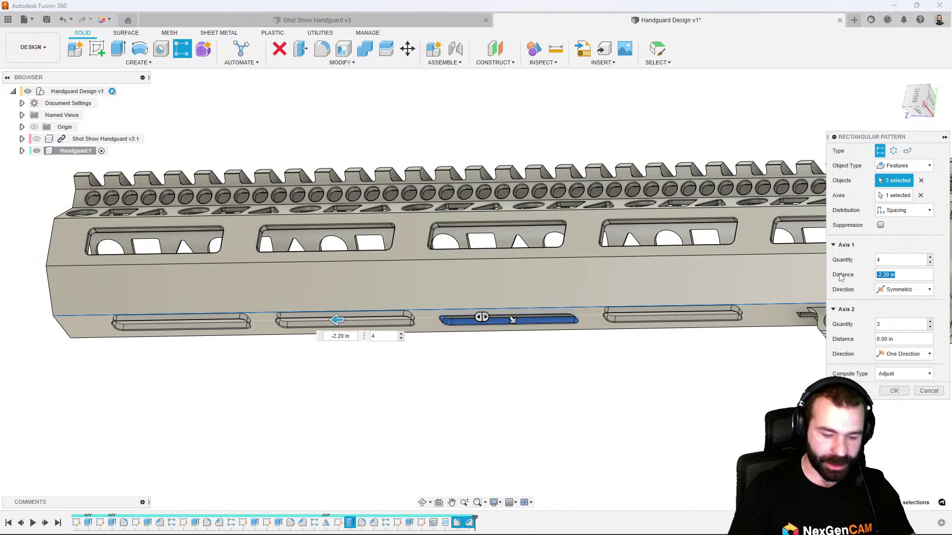
type("-2.4")
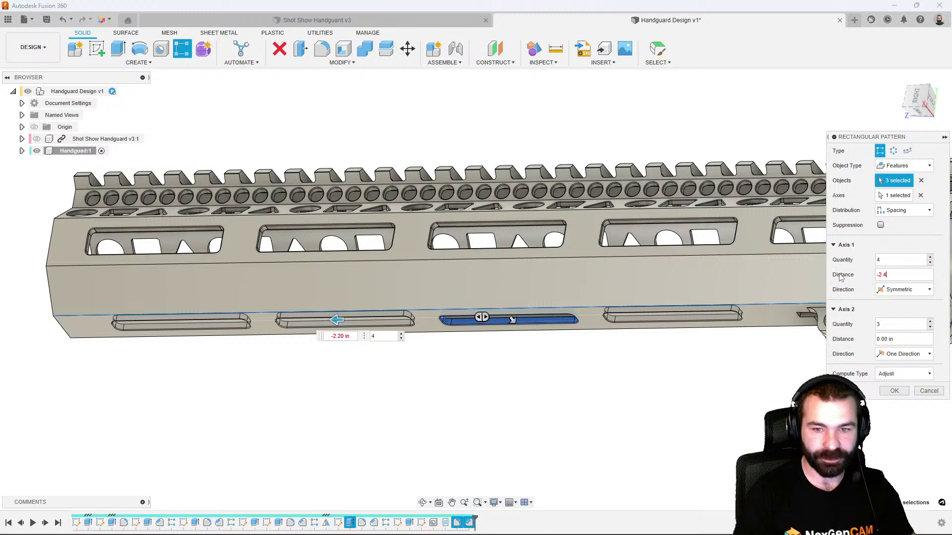
key("BackSpace")
type("3")
key("Return")
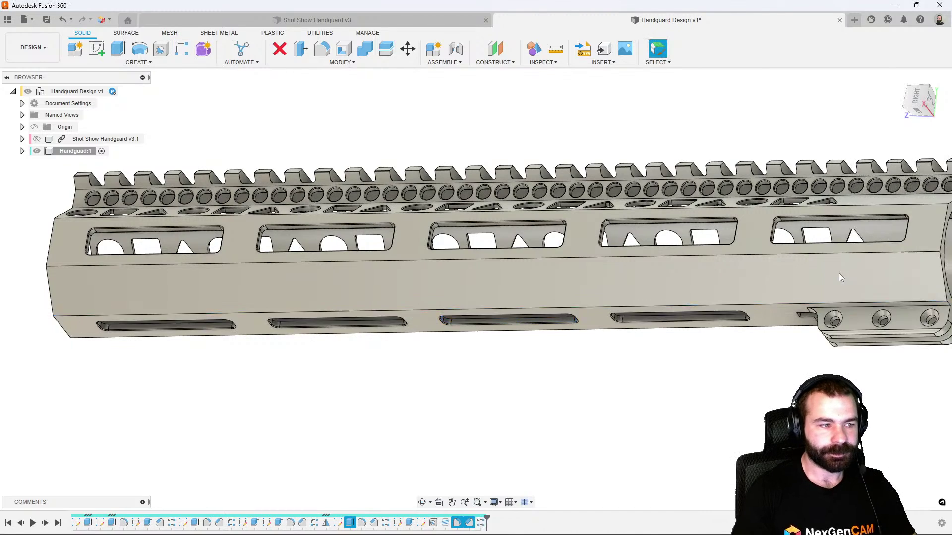
scroll(587, 196, "down", 3)
middle_click_drag(587, 196, 646, 241, "shift")
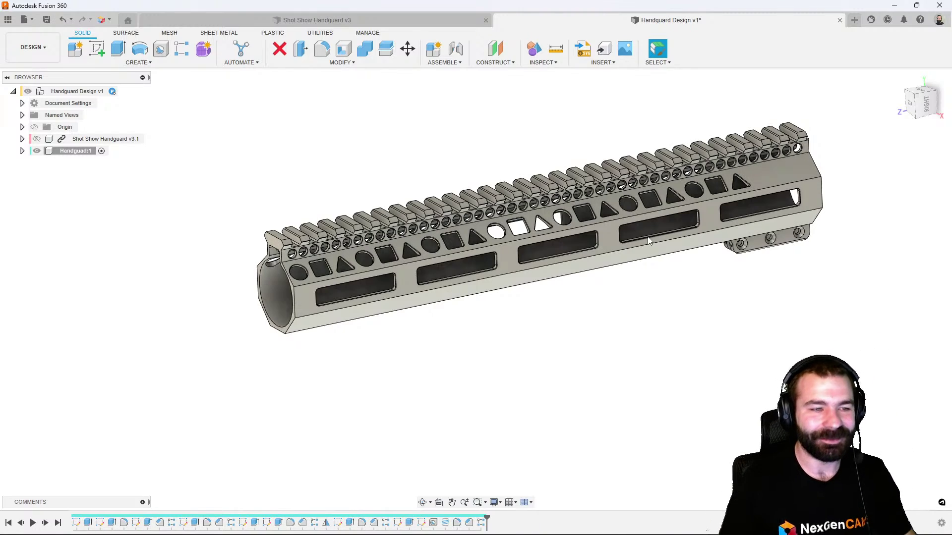
middle_click_drag(586, 197, 559, 228, "shift")
middle_click_drag(402, 310, 386, 345, "shift")
scroll(725, 119, "up", 2)
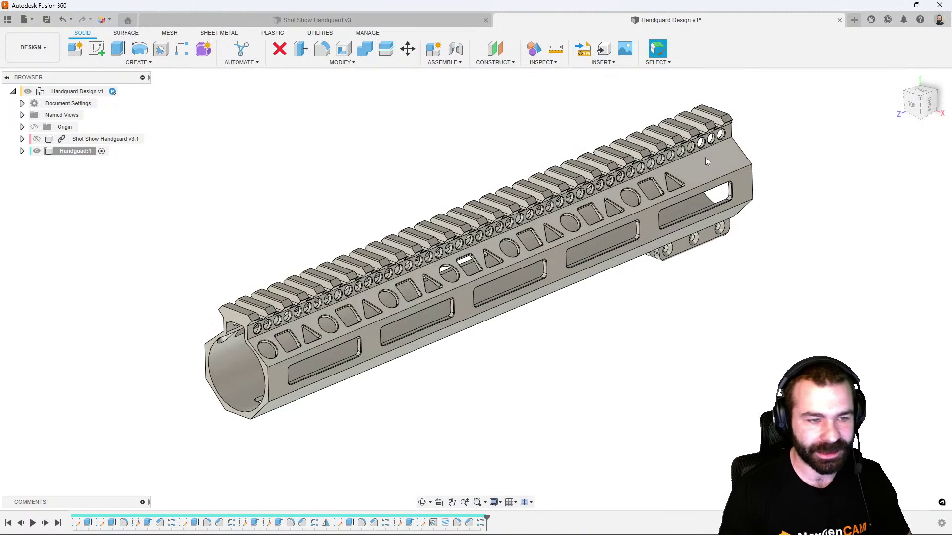